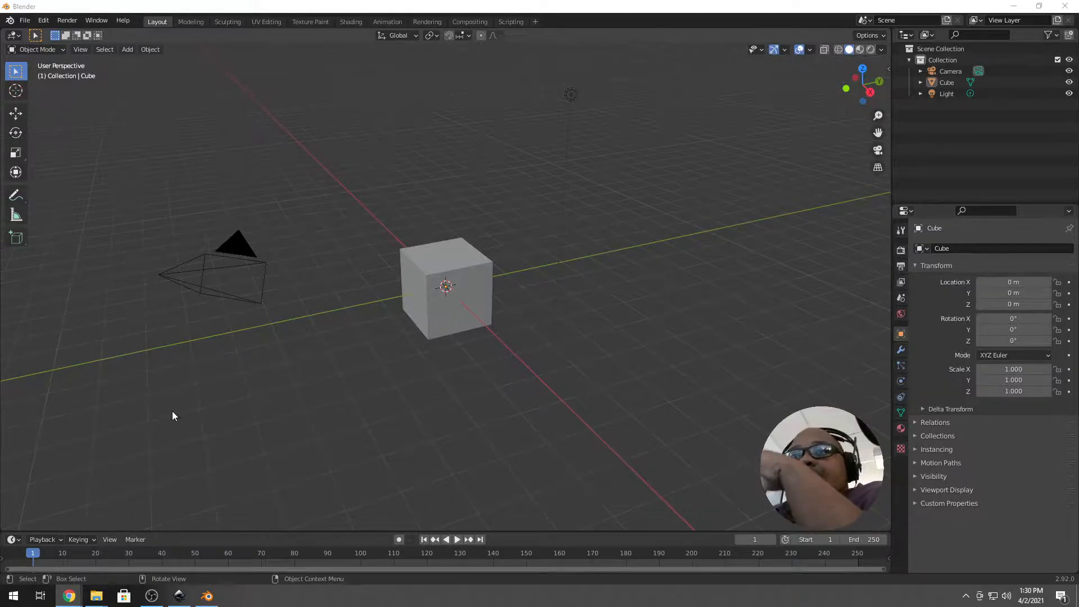
Bring up the 2021-03-27.png logo in Inkscape and zoom in and out over its brush lettering.
{"action": "left_click", "coordinate": [178, 597]}
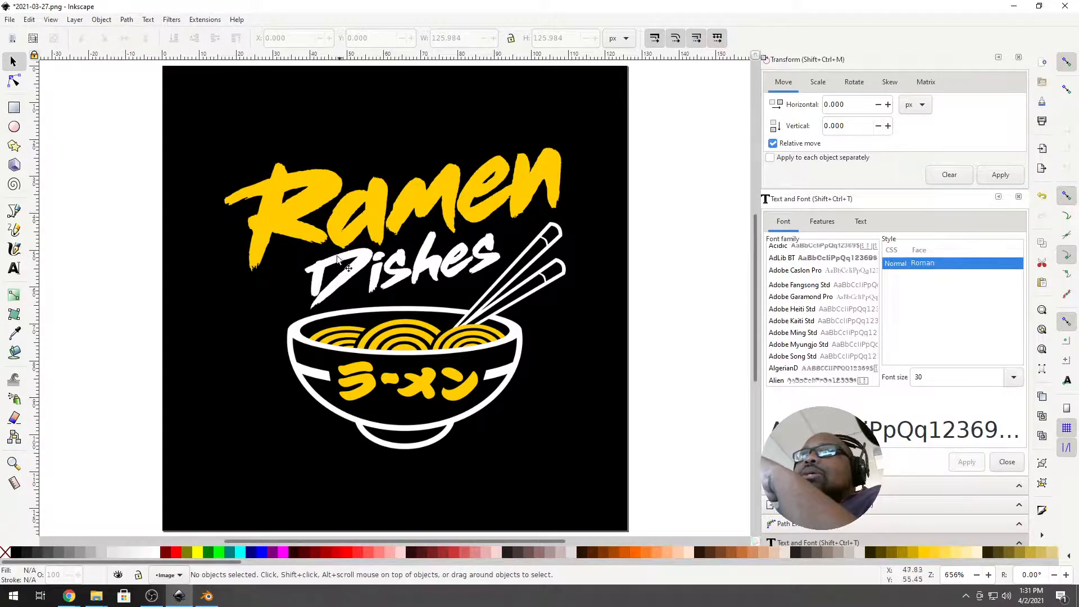
{"action": "scroll", "coordinate": [377, 275], "scroll_direction": "up", "scroll_amount": 5}
{"action": "scroll", "coordinate": [377, 275], "scroll_direction": "down", "scroll_amount": 3}
{"action": "scroll", "coordinate": [373, 281], "scroll_direction": "down", "scroll_amount": 1}
{"action": "scroll", "coordinate": [362, 284], "scroll_direction": "up", "scroll_amount": 6, "text": "ctrl"}
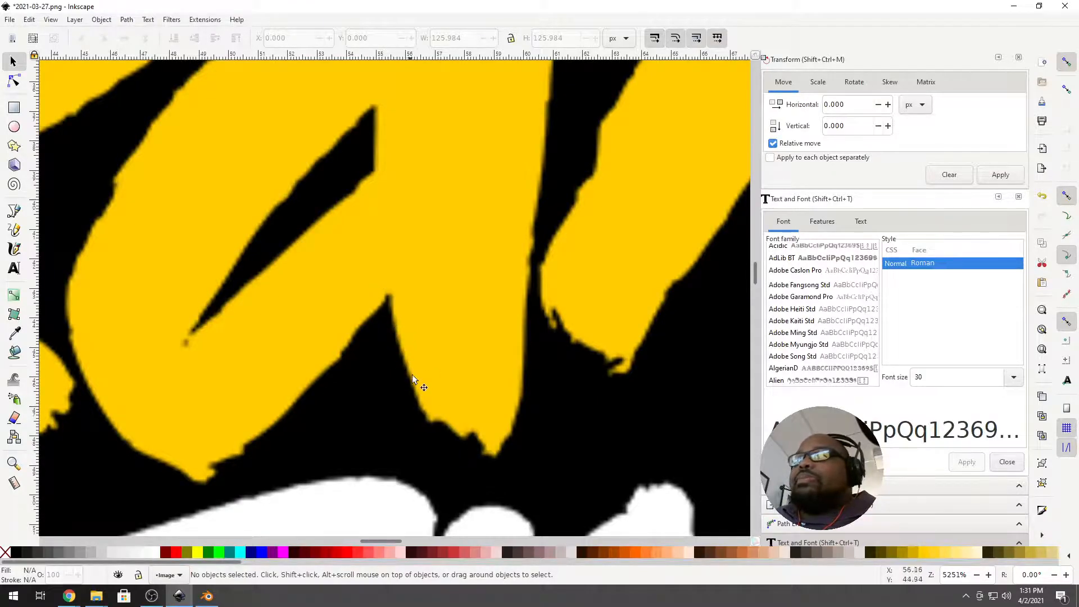
{"action": "scroll", "coordinate": [369, 318], "scroll_direction": "down", "scroll_amount": 5, "text": "ctrl"}
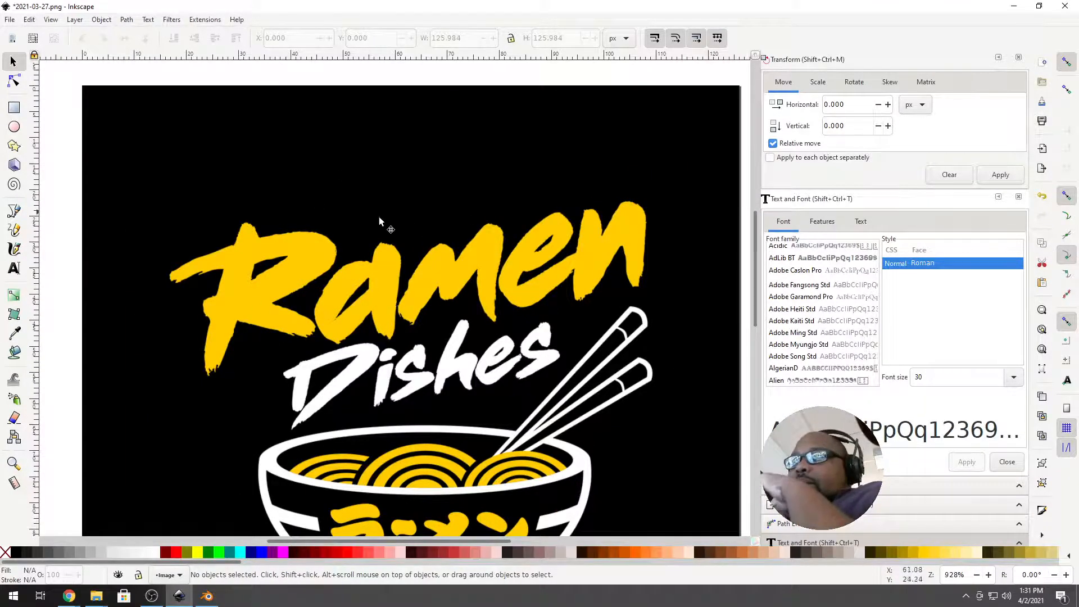
{"action": "scroll", "coordinate": [337, 315], "scroll_direction": "down", "scroll_amount": 5}
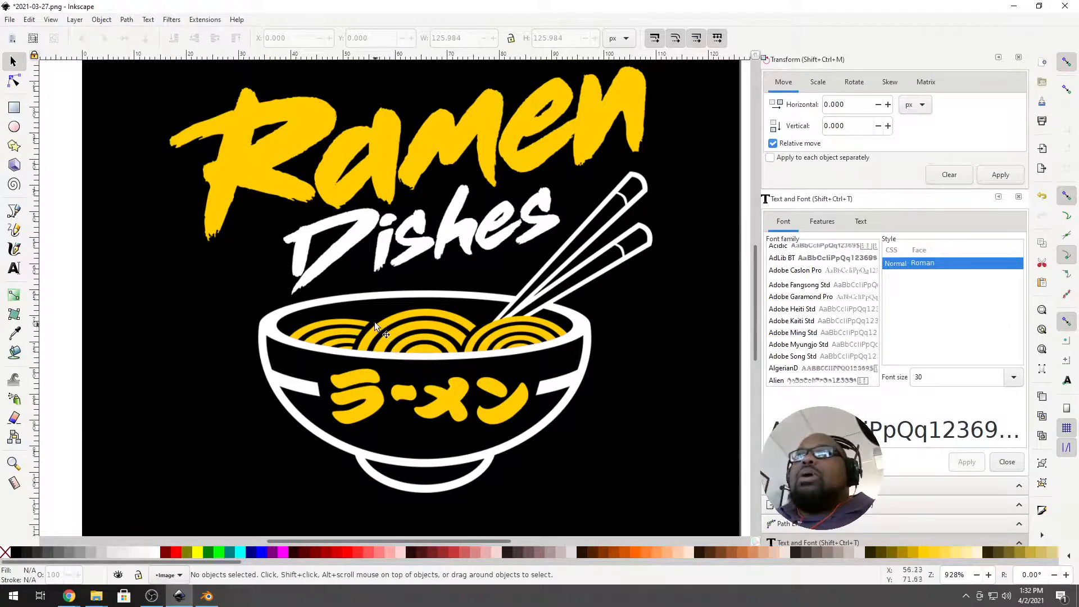
{"action": "scroll", "coordinate": [371, 298], "scroll_direction": "up", "scroll_amount": 2}
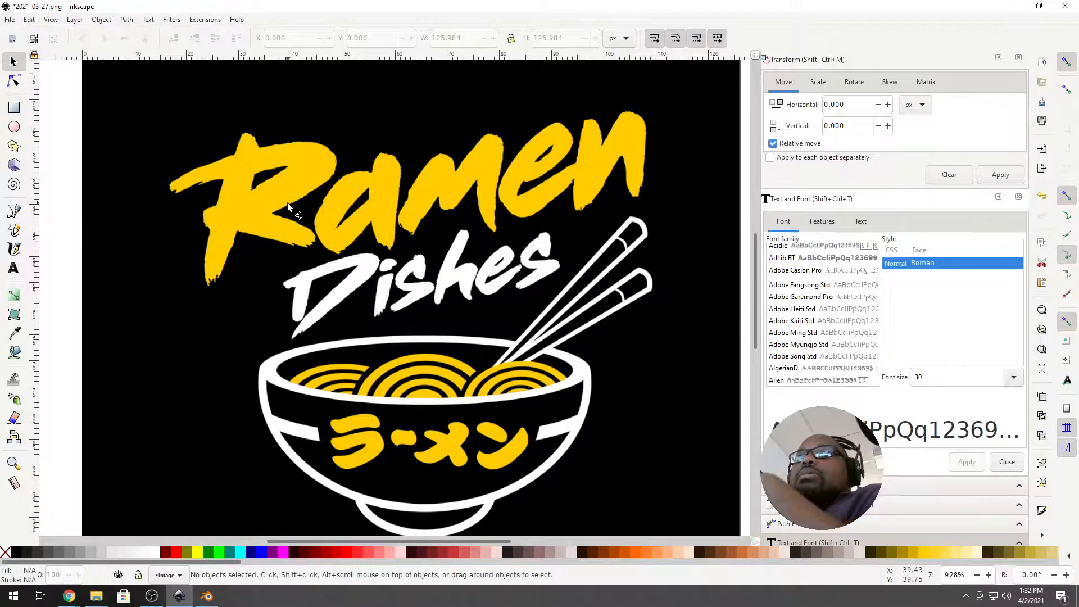
Trace the logo image with Trace Bitmap at brightness cutoff 0.450 and close the trace window.
{"action": "left_click", "coordinate": [172, 199]}
{"action": "left_click", "coordinate": [102, 20]}
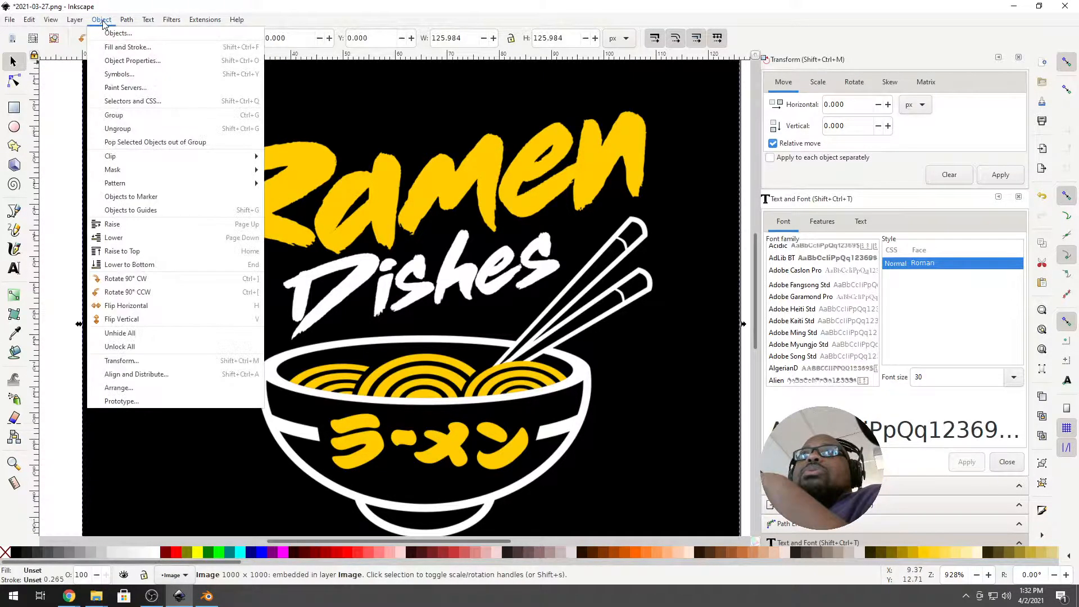
{"action": "mouse_move", "coordinate": [123, 21]}
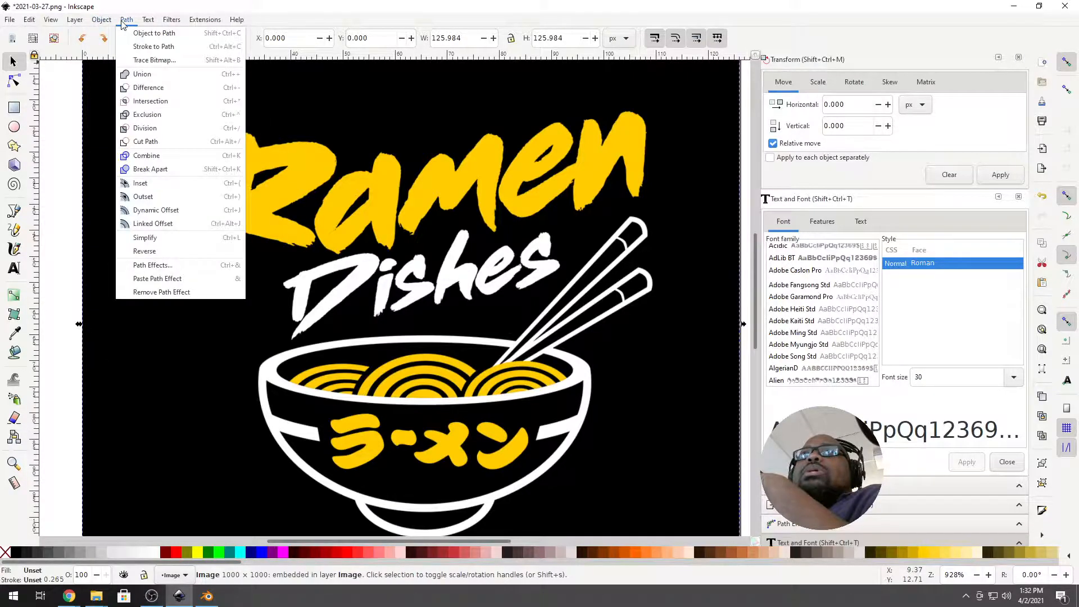
{"action": "left_click", "coordinate": [159, 60]}
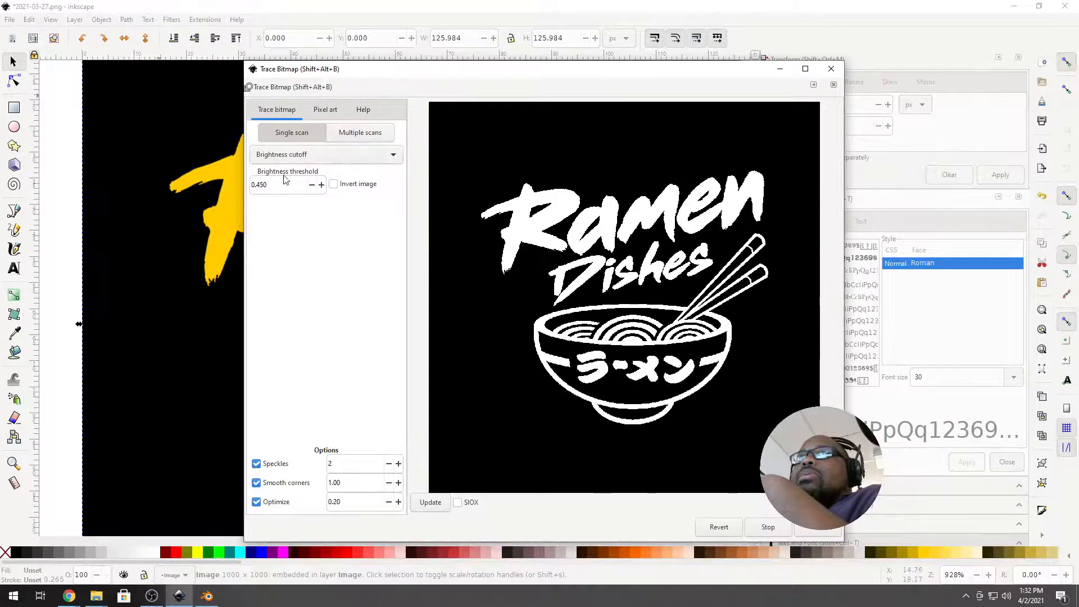
{"action": "left_click", "coordinate": [819, 529]}
{"action": "left_click_drag", "start_coordinate": [546, 72], "coordinate": [840, 113]}
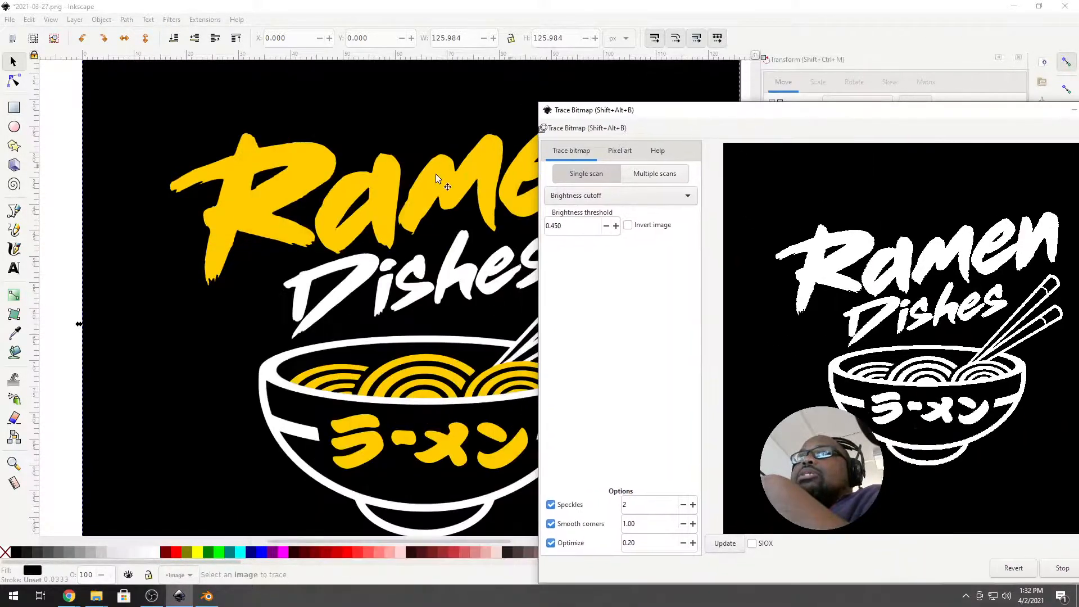
{"action": "left_click", "coordinate": [365, 134]}
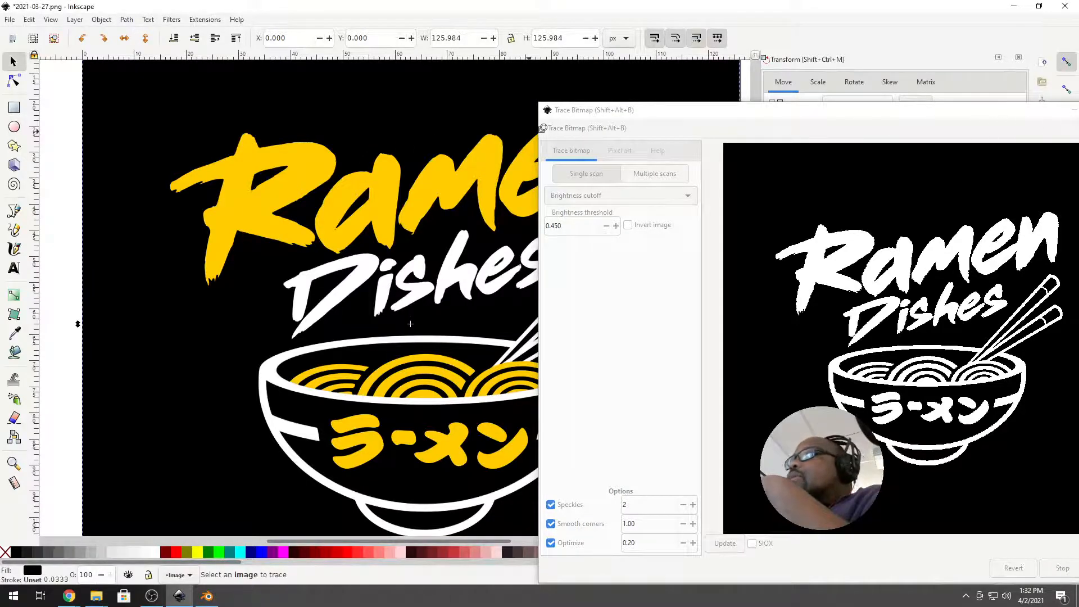
{"action": "left_click", "coordinate": [1074, 110]}
Move the black traced logo path off the original bitmap so it sits beside it.
{"action": "mouse_move", "coordinate": [592, 168]}
{"action": "left_mouse_down"}
{"action": "mouse_move", "coordinate": [449, 205]}
{"action": "mouse_move", "coordinate": [575, 193]}
{"action": "mouse_move", "coordinate": [514, 190]}
{"action": "left_mouse_up"}
{"action": "left_click", "coordinate": [101, 144]}
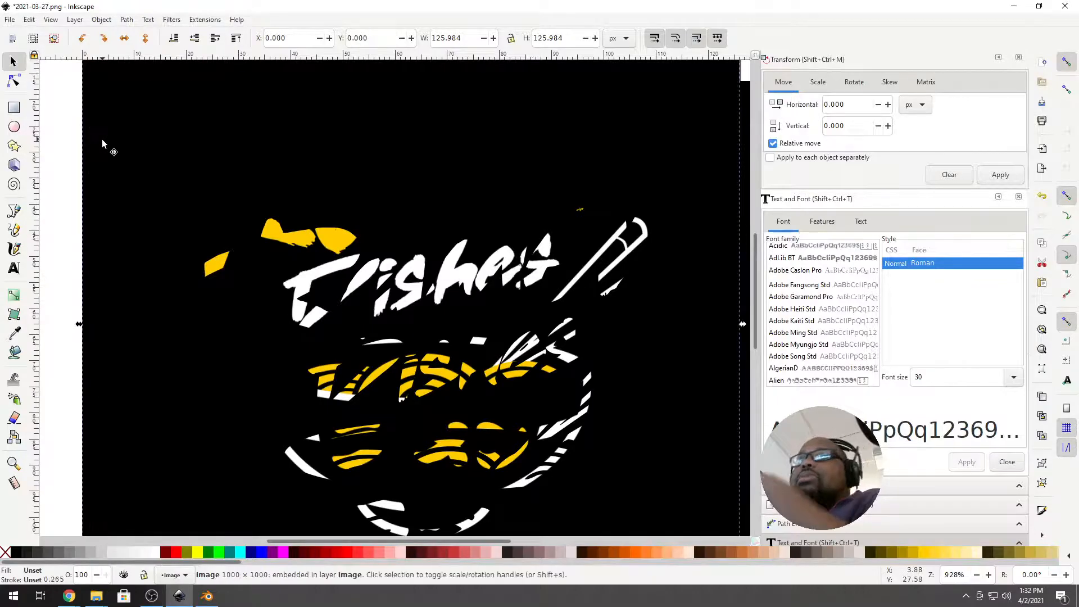
{"action": "key", "text": "shift+Left"}
{"action": "key", "text": "shift+Left"}
{"action": "key", "text": "shift+Left"}
{"action": "key", "text": "shift+Left"}
{"action": "key", "text": "shift+Left"}
{"action": "key", "text": "shift+Left"}
{"action": "key", "text": "shift+Left"}
{"action": "key", "text": "shift+Left"}
{"action": "key", "text": "shift+Left"}
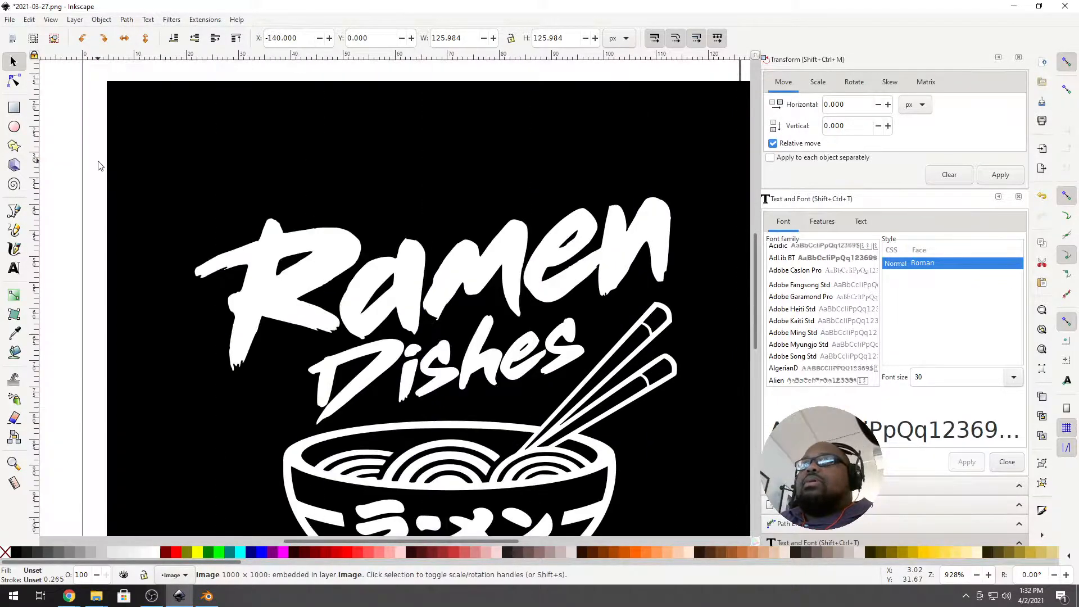
{"action": "left_click_drag", "start_coordinate": [481, 161], "coordinate": [432, 116]}
{"action": "scroll", "coordinate": [393, 148], "scroll_direction": "down", "scroll_amount": 2, "text": "ctrl"}
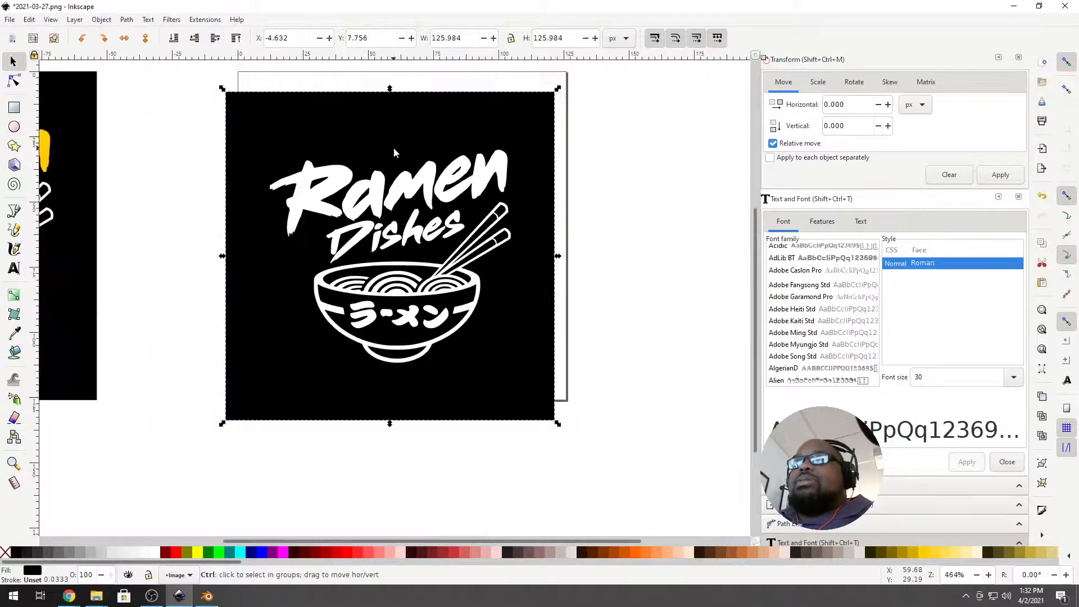
{"action": "mouse_move", "coordinate": [340, 151]}
{"action": "left_mouse_down"}
{"action": "mouse_move", "coordinate": [376, 144]}
{"action": "mouse_move", "coordinate": [360, 150]}
{"action": "left_mouse_up"}
{"action": "left_click", "coordinate": [17, 83]}
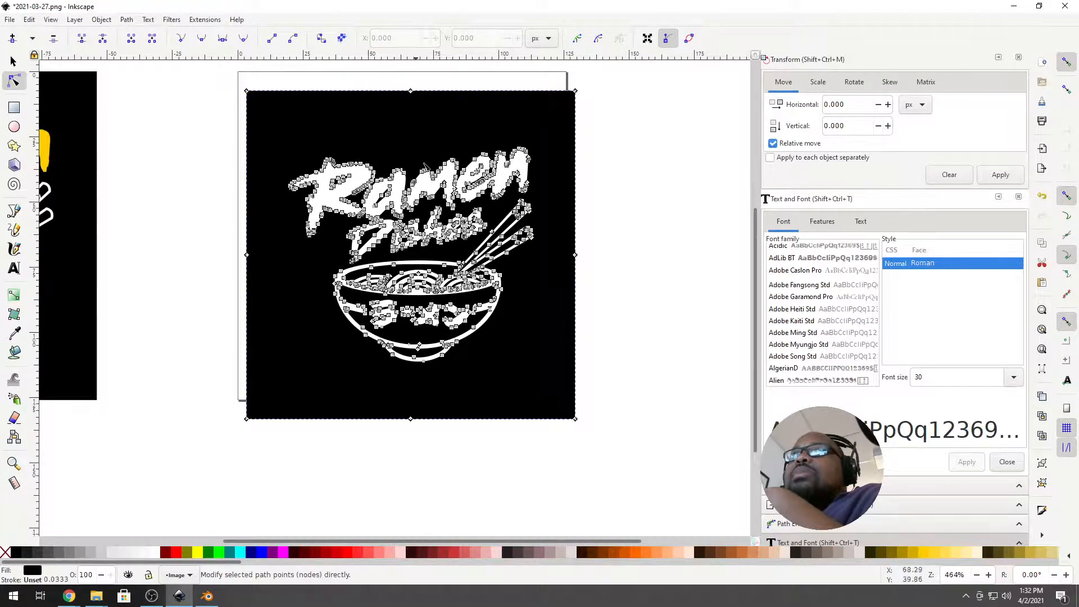
{"action": "left_click", "coordinate": [13, 61]}
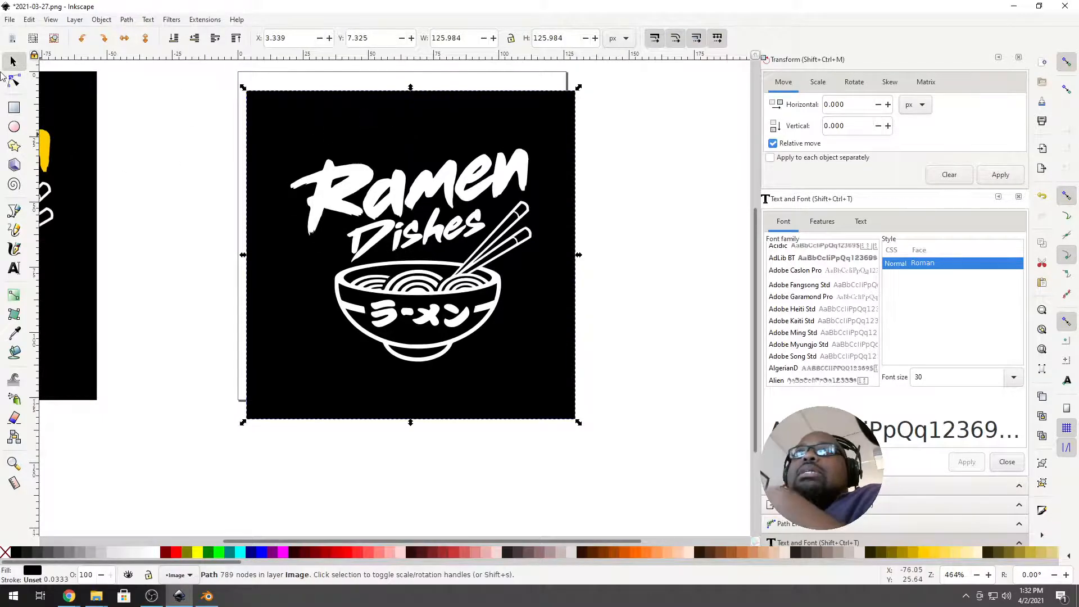
Save the traced document as Inkscape SVG 2021-03-27.svg in the Ramen folder, then switch to Blender.
{"action": "left_click", "coordinate": [10, 19]}
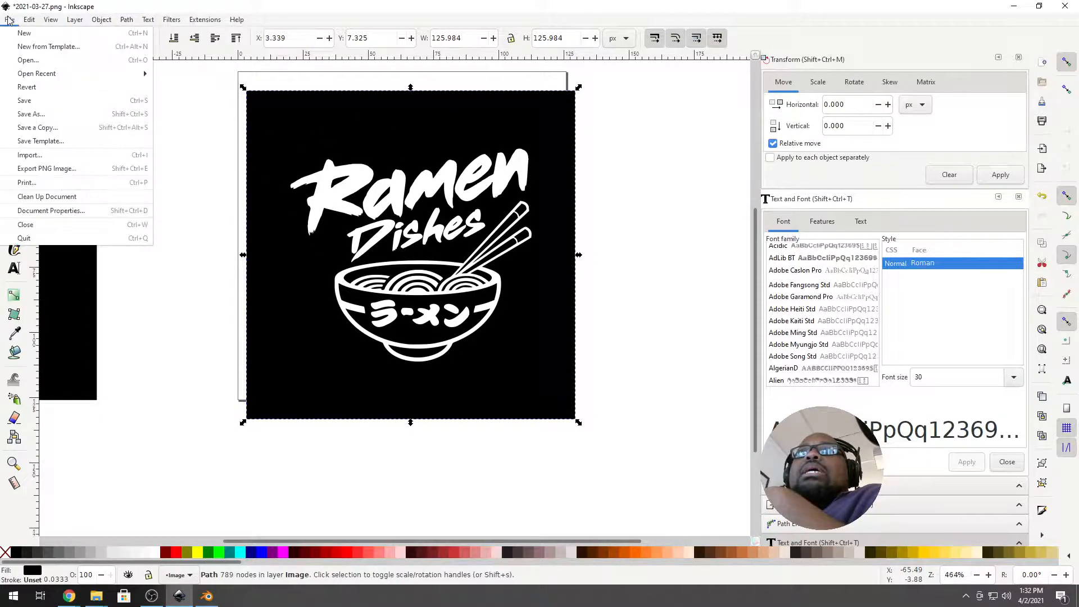
{"action": "left_click", "coordinate": [70, 114]}
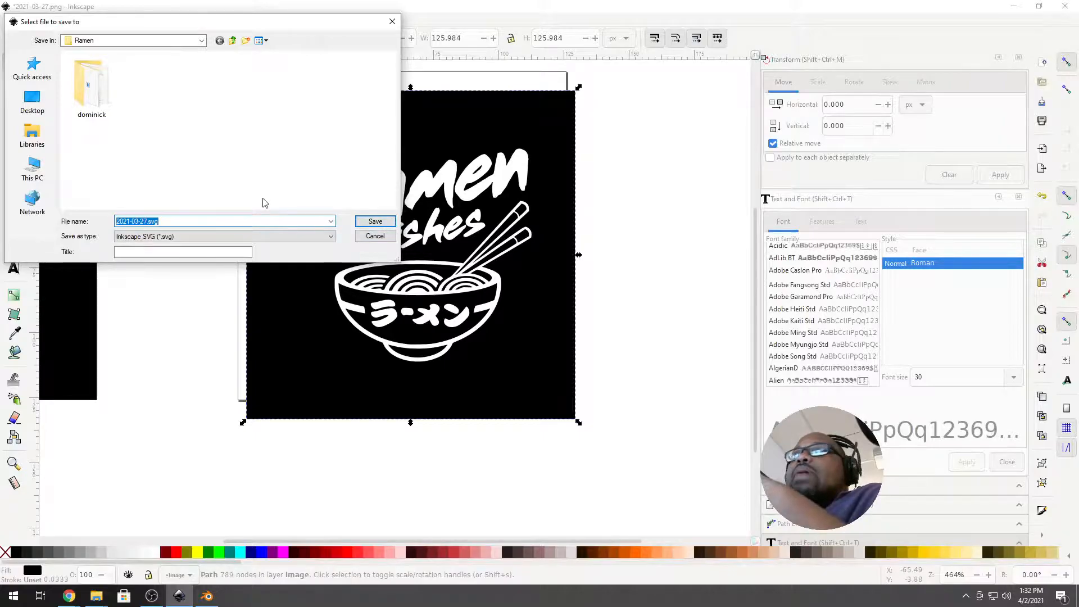
{"action": "left_click", "coordinate": [186, 221]}
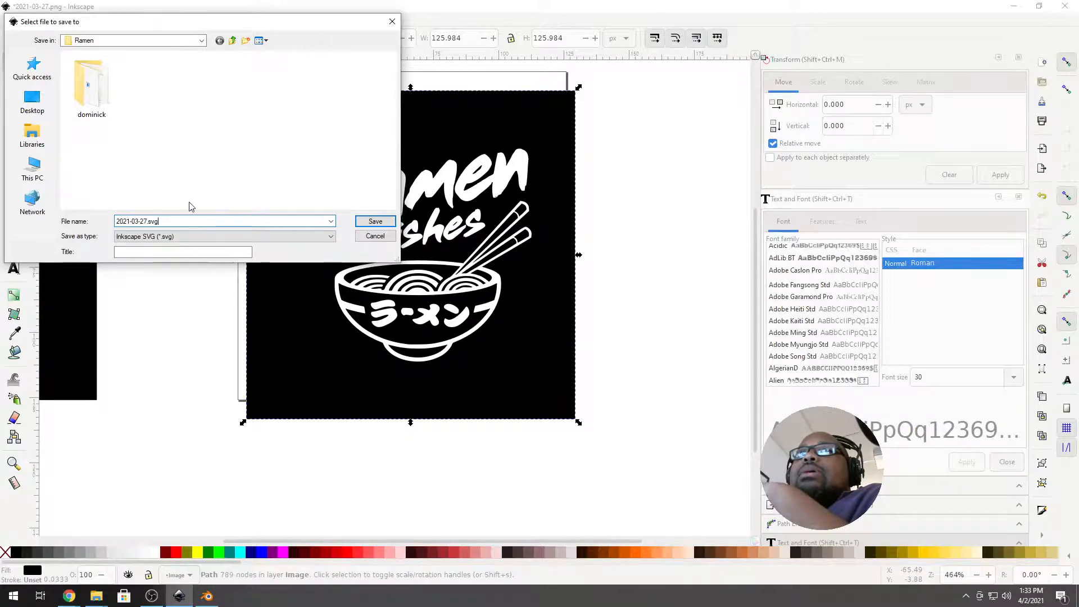
{"action": "left_click", "coordinate": [375, 222]}
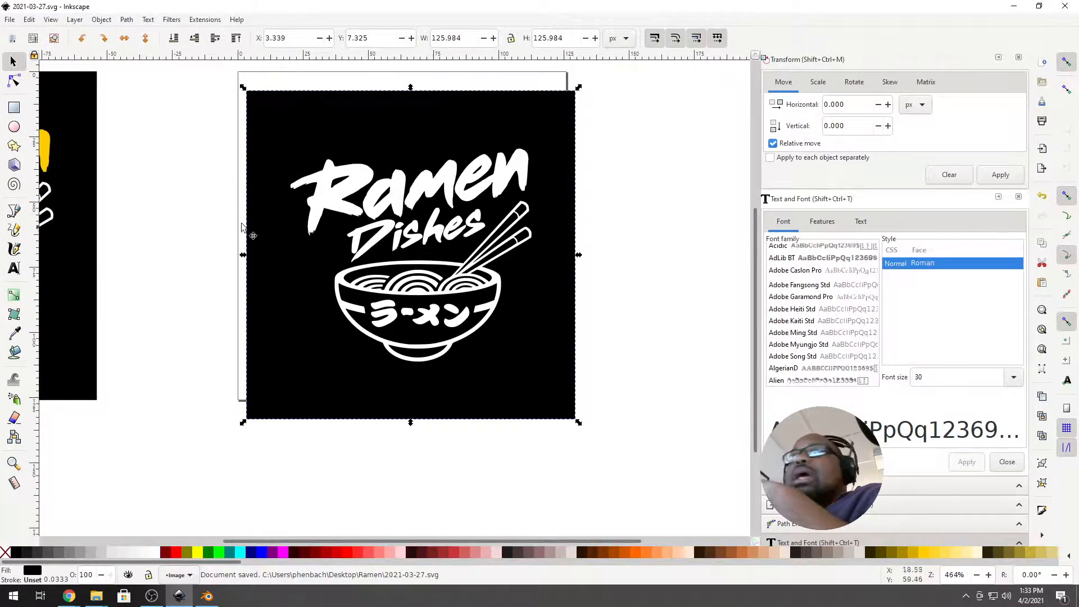
{"action": "left_click", "coordinate": [216, 598]}
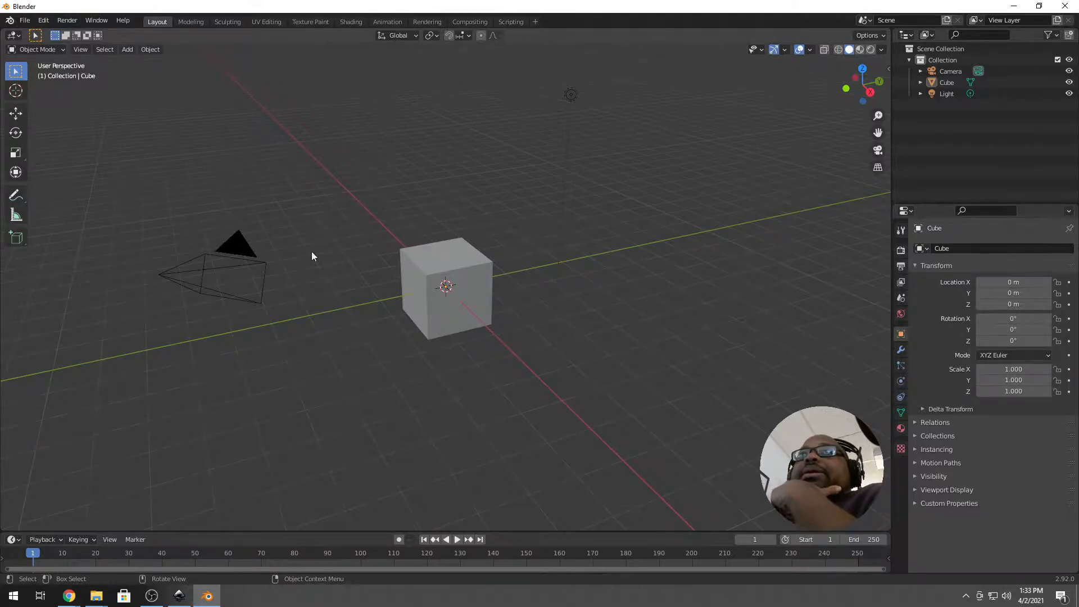
{"action": "left_click", "coordinate": [181, 599]}
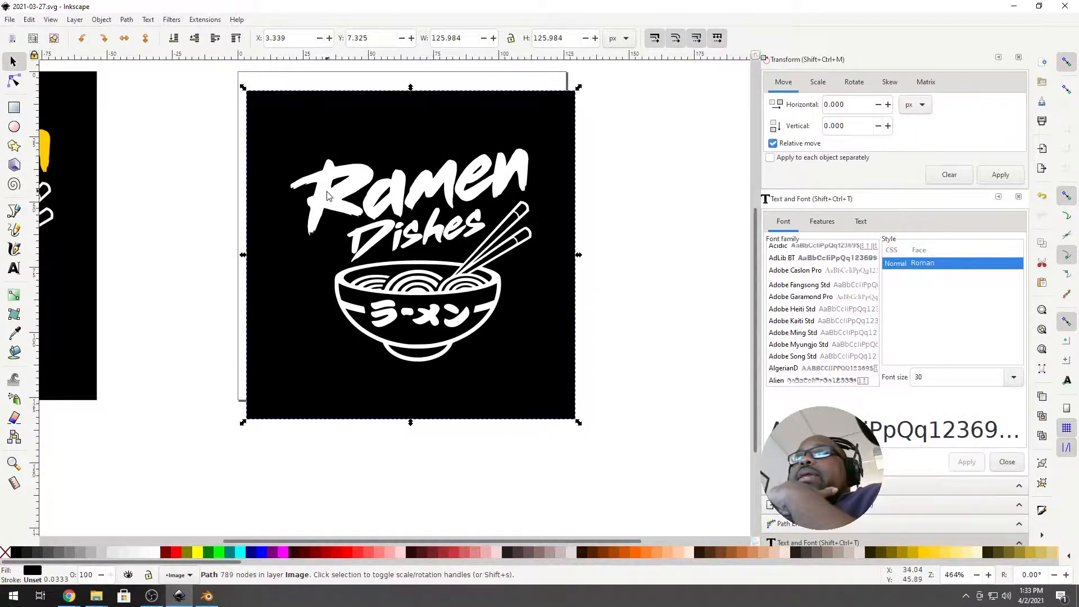
With units in mm and width/height locked, set the logo width to 400 and re-save 2021-03-27.svg.
{"action": "left_click", "coordinate": [623, 45]}
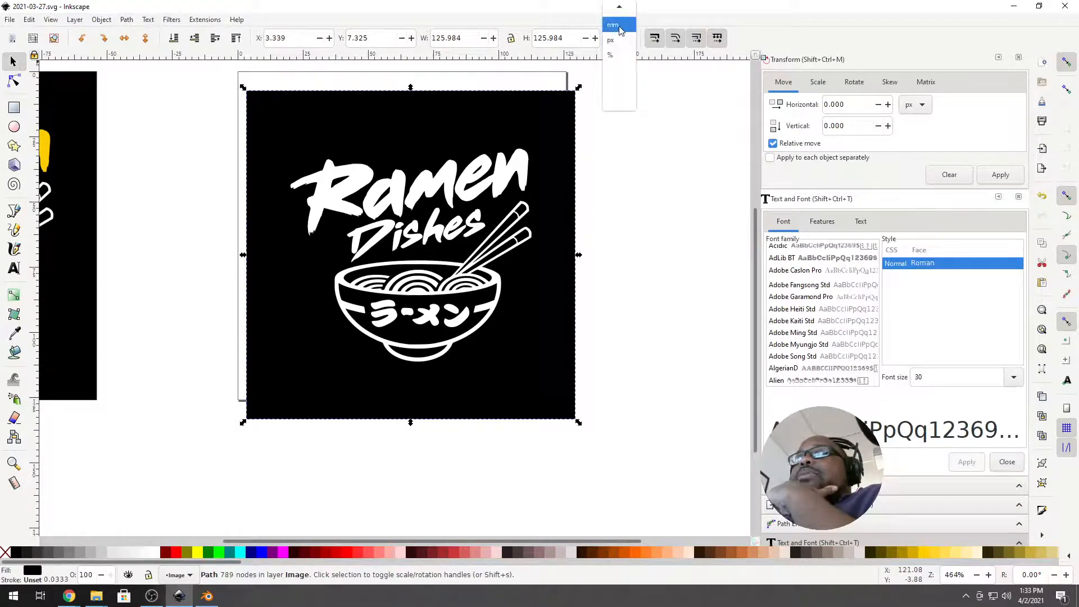
{"action": "left_click", "coordinate": [614, 25]}
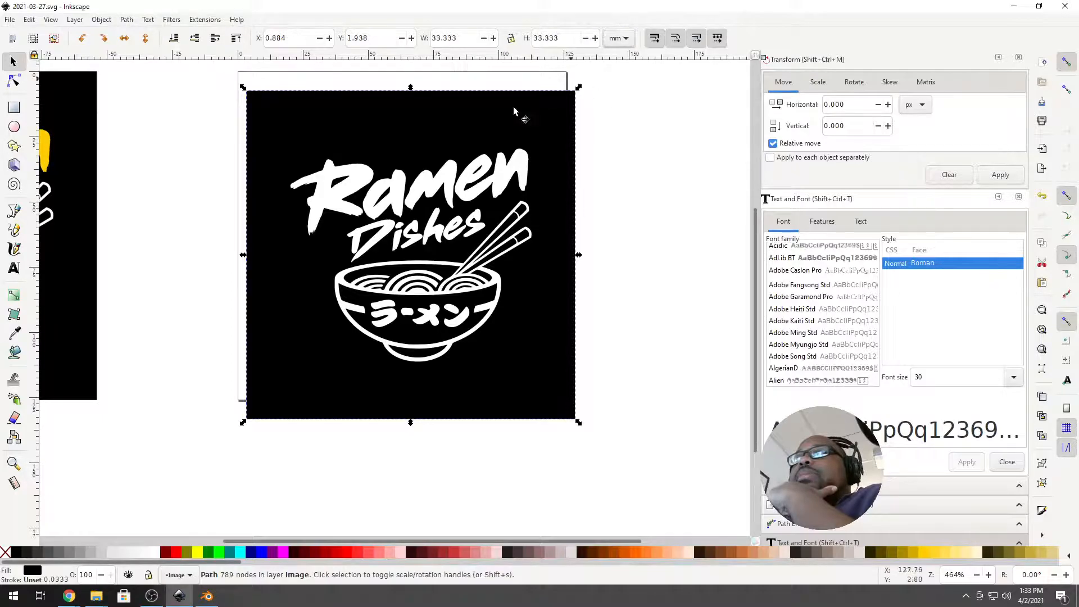
{"action": "left_click", "coordinate": [392, 199]}
{"action": "left_click", "coordinate": [374, 117]}
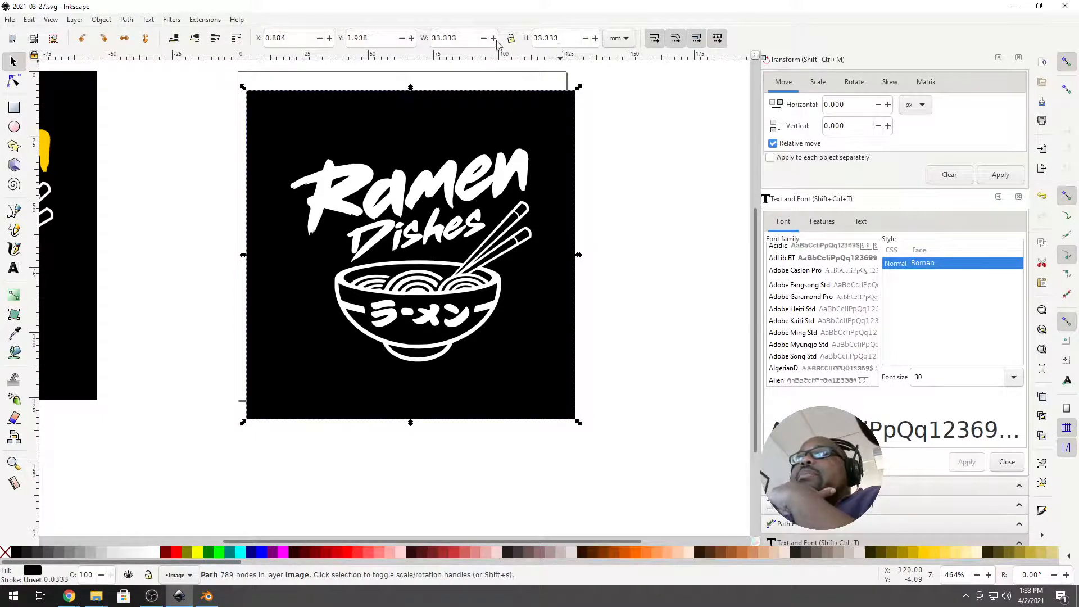
{"action": "double_click", "coordinate": [453, 37]}
{"action": "left_click", "coordinate": [510, 37]}
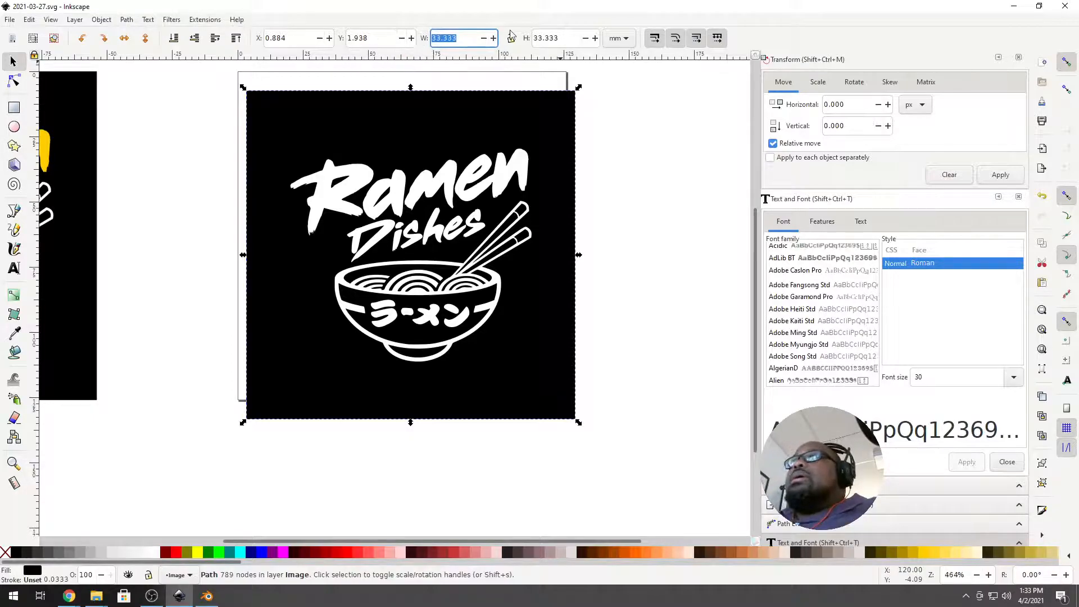
{"action": "type", "text": "400"}
{"action": "key", "text": "Tab"}
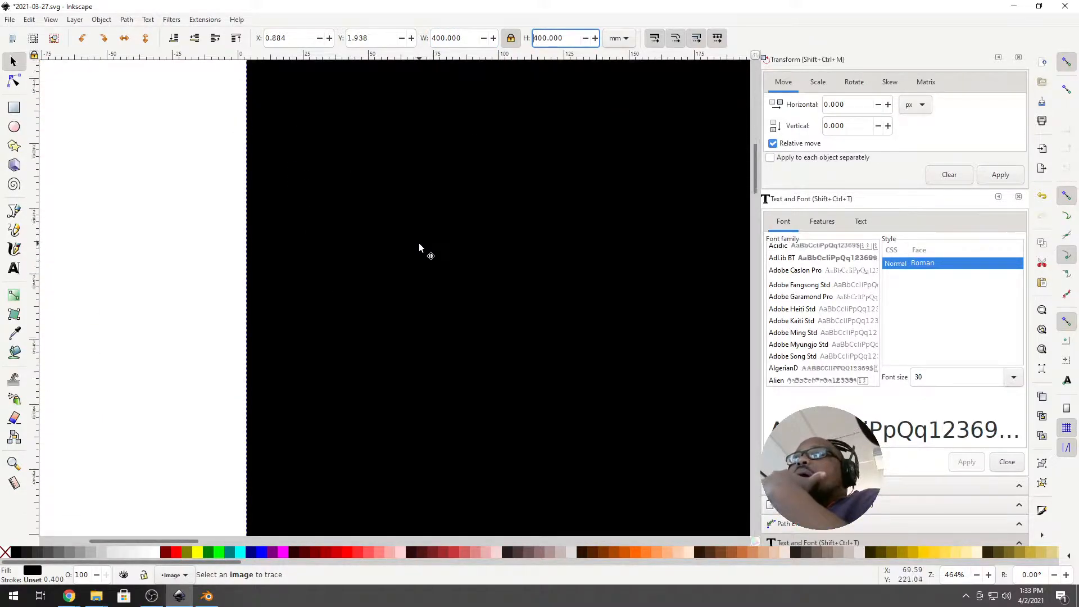
{"action": "scroll", "coordinate": [420, 241], "scroll_direction": "down", "scroll_amount": 3, "text": "ctrl"}
{"action": "scroll", "coordinate": [422, 248], "scroll_direction": "down", "scroll_amount": 5, "text": "ctrl"}
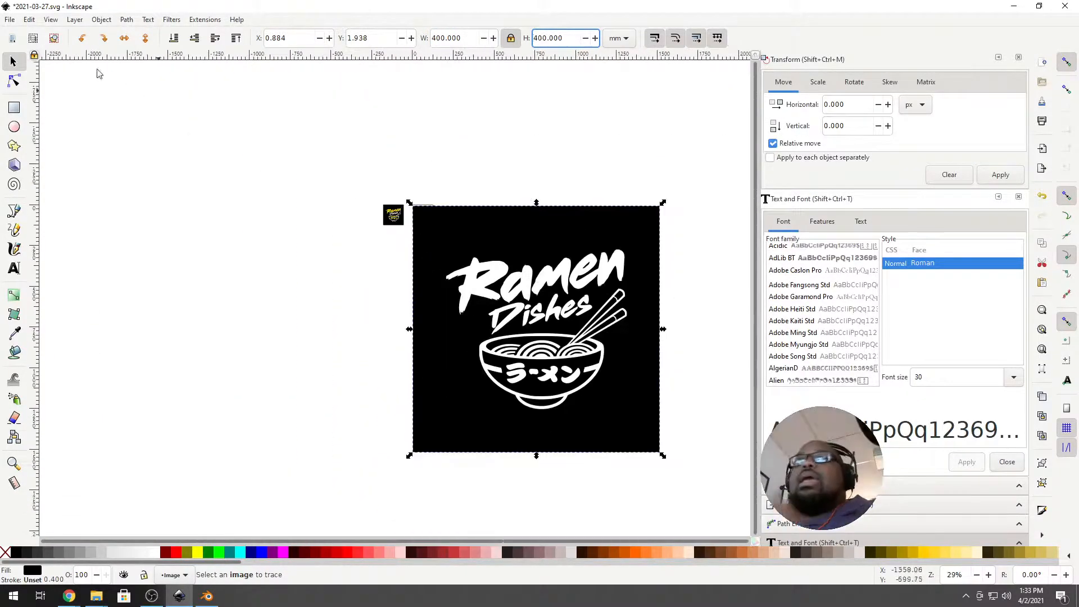
{"action": "left_click", "coordinate": [17, 23]}
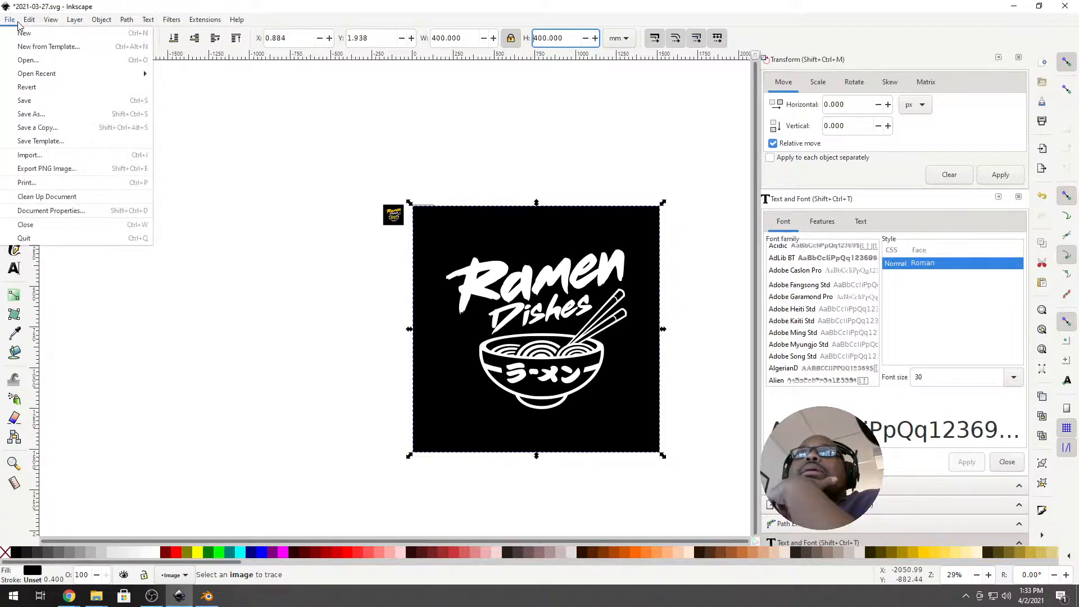
{"action": "left_click", "coordinate": [44, 101]}
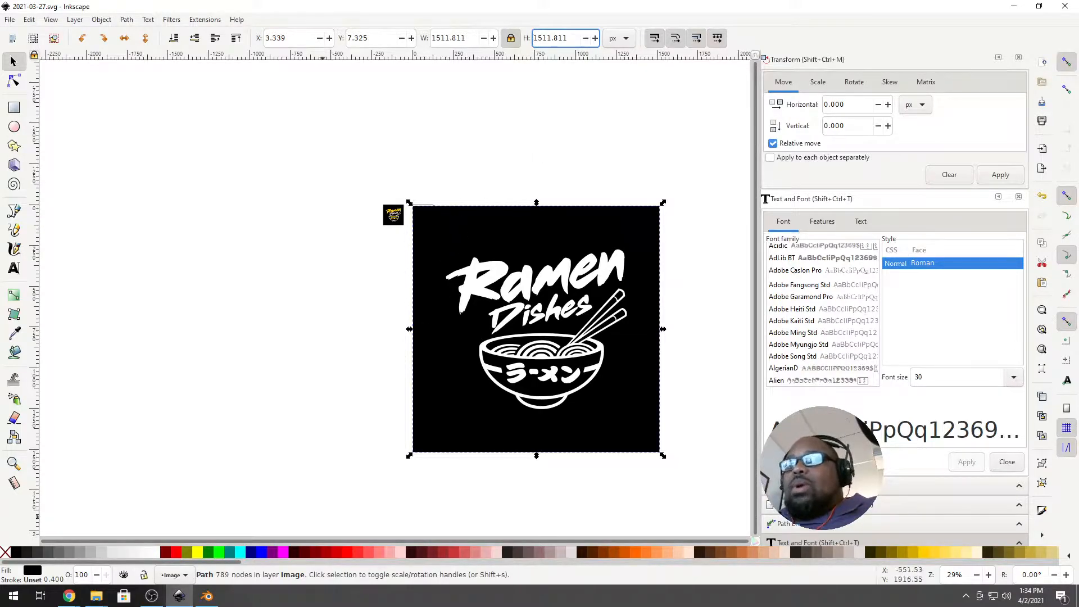
In Blender, delete the default camera, cube and light to empty the scene.
{"action": "left_click", "coordinate": [207, 596]}
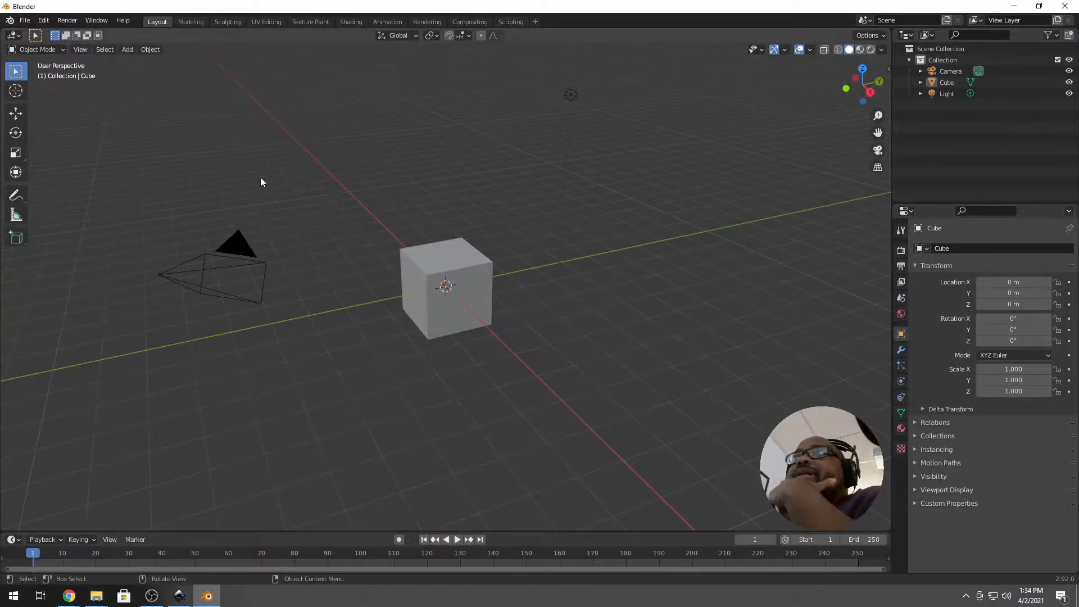
{"action": "left_click", "coordinate": [420, 261]}
{"action": "key", "text": "a"}
{"action": "key", "text": "x"}
{"action": "left_click", "coordinate": [416, 256]}
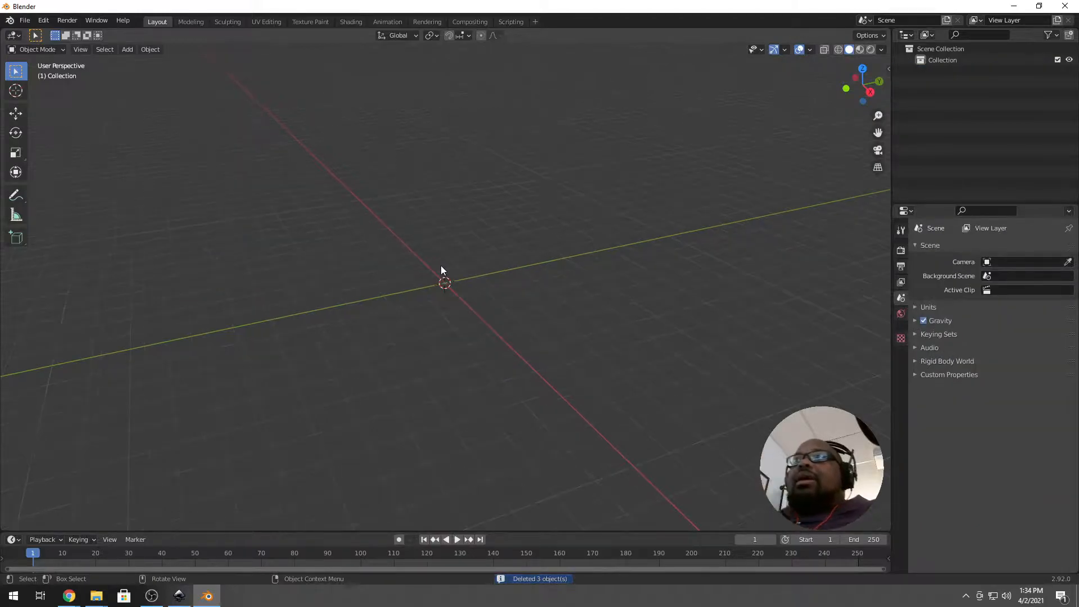
{"action": "middle_click_drag", "start_coordinate": [421, 330], "coordinate": [443, 251], "text": "shift"}
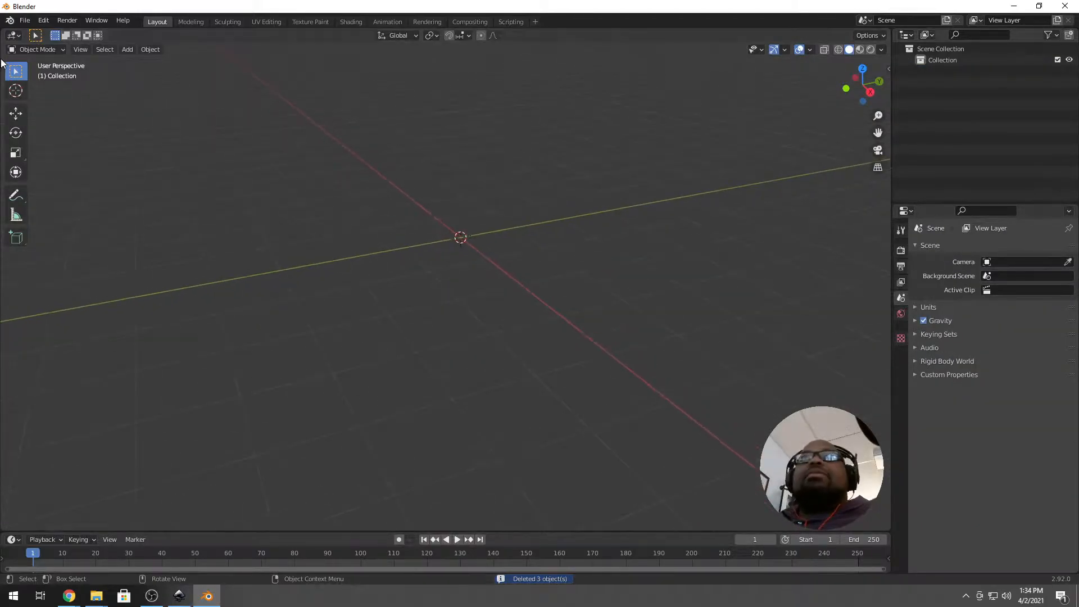
Import 2021-03-27.svg from Desktop > Ramen as Scalable Vector Graphics.
{"action": "left_click", "coordinate": [26, 20]}
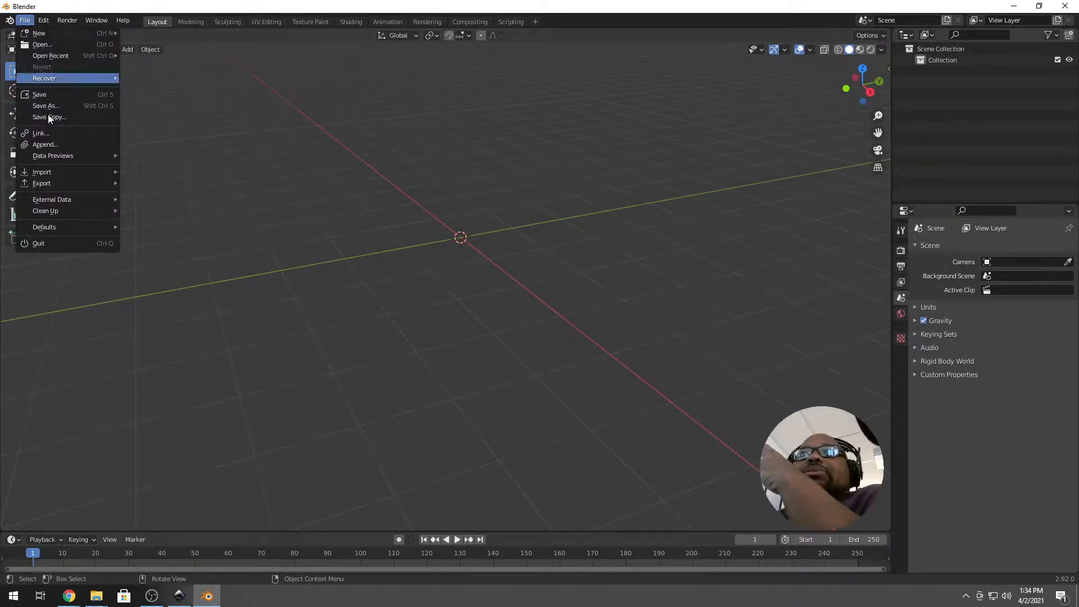
{"action": "mouse_move", "coordinate": [69, 174]}
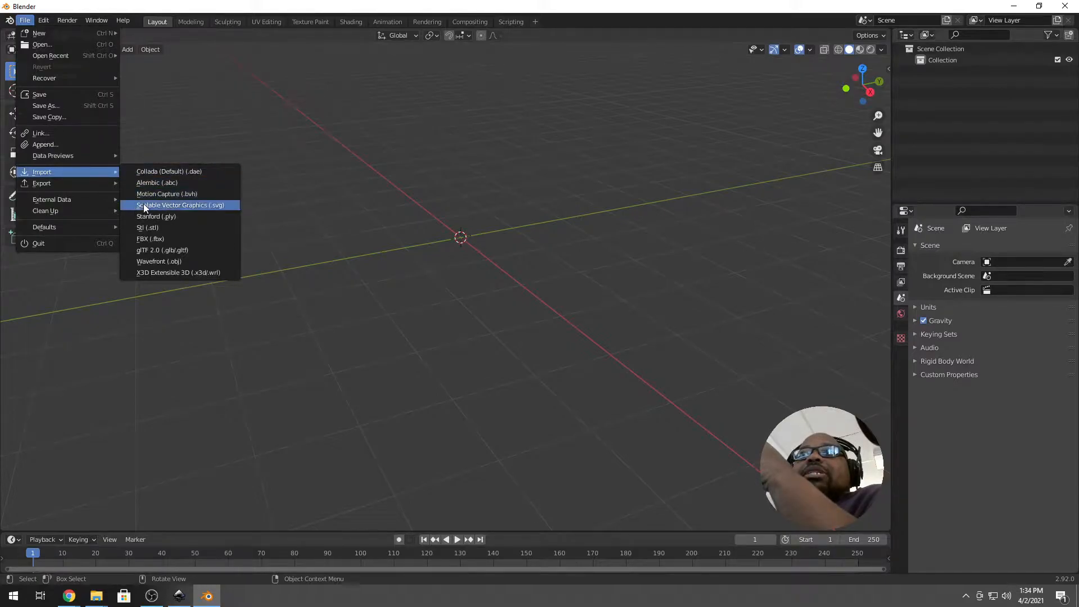
{"action": "left_click", "coordinate": [186, 205]}
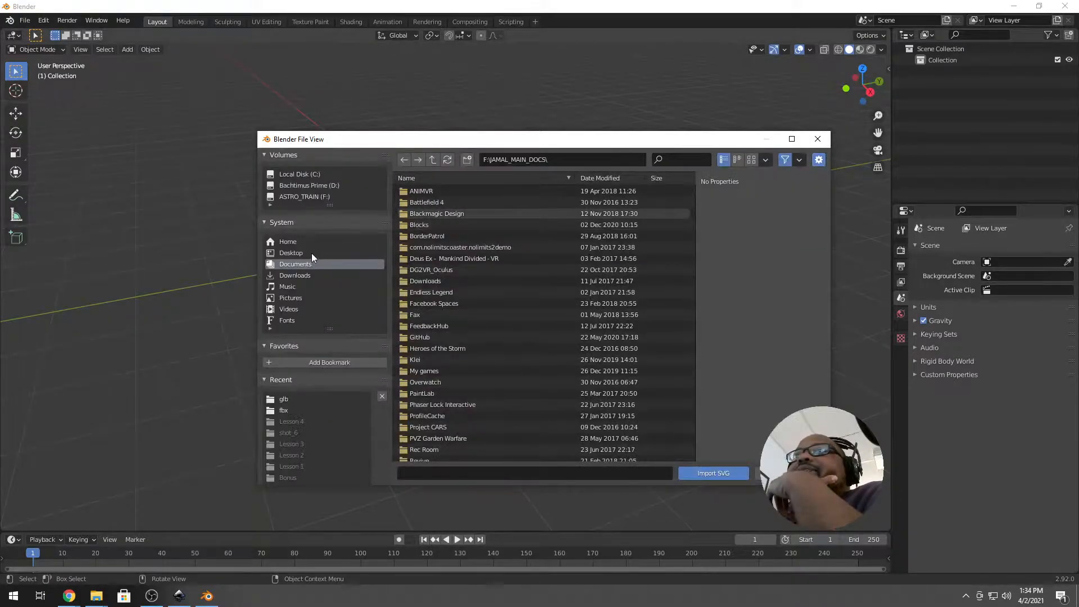
{"action": "left_click", "coordinate": [311, 253]}
{"action": "left_click", "coordinate": [442, 227]}
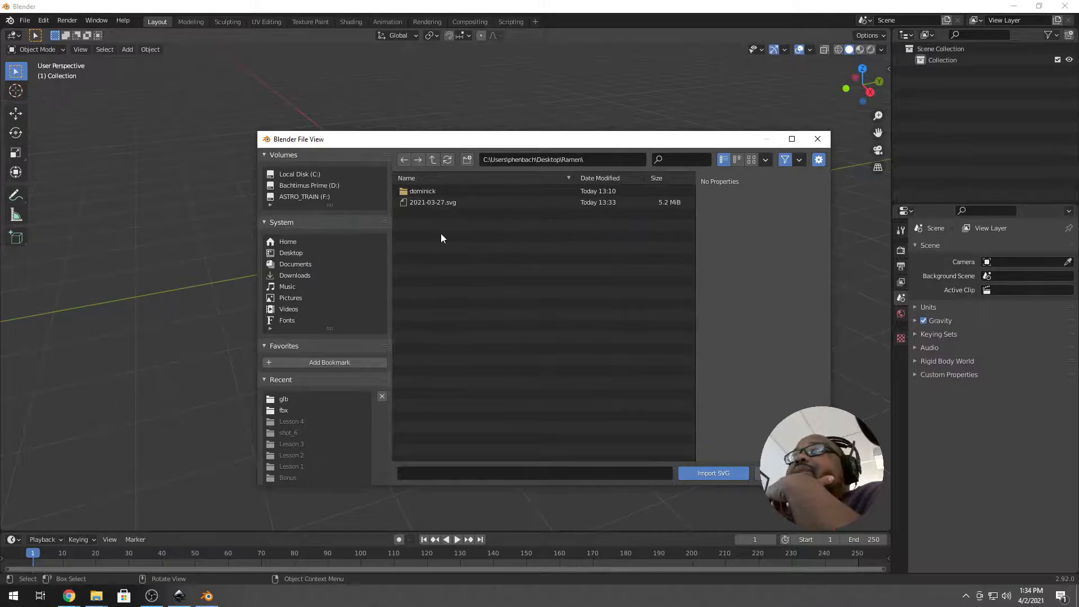
{"action": "left_click", "coordinate": [469, 201]}
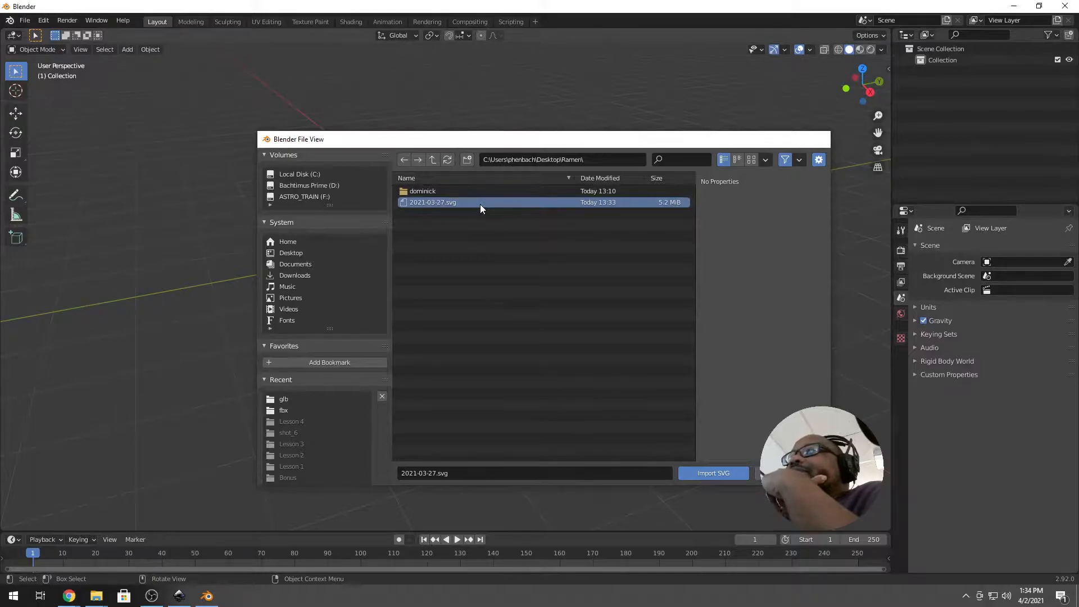
{"action": "double_click", "coordinate": [480, 204]}
Orbit and zoom to inspect the imported path849 logo plane, then select and delete it.
{"action": "scroll", "coordinate": [447, 245], "scroll_direction": "up", "scroll_amount": 8}
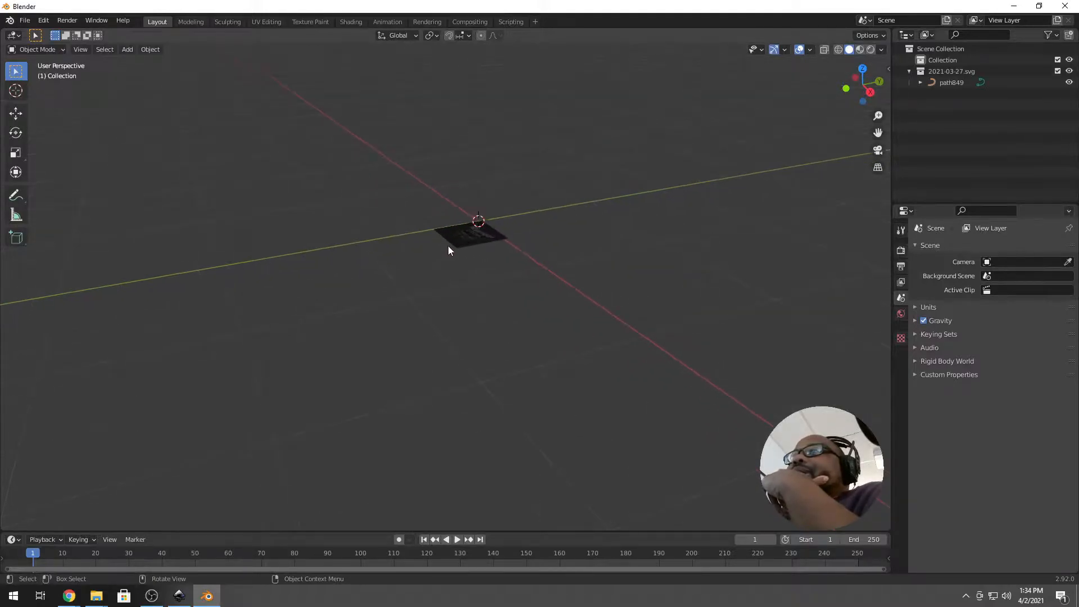
{"action": "middle_click_drag", "start_coordinate": [450, 224], "coordinate": [471, 278]}
{"action": "mouse_move", "coordinate": [523, 343]}
{"action": "middle_mouse_down"}
{"action": "mouse_move", "coordinate": [607, 318]}
{"action": "mouse_move", "coordinate": [583, 349]}
{"action": "mouse_move", "coordinate": [547, 289]}
{"action": "mouse_move", "coordinate": [537, 333]}
{"action": "mouse_move", "coordinate": [525, 320]}
{"action": "mouse_move", "coordinate": [564, 304]}
{"action": "mouse_move", "coordinate": [458, 294]}
{"action": "mouse_move", "coordinate": [429, 327]}
{"action": "middle_mouse_up"}
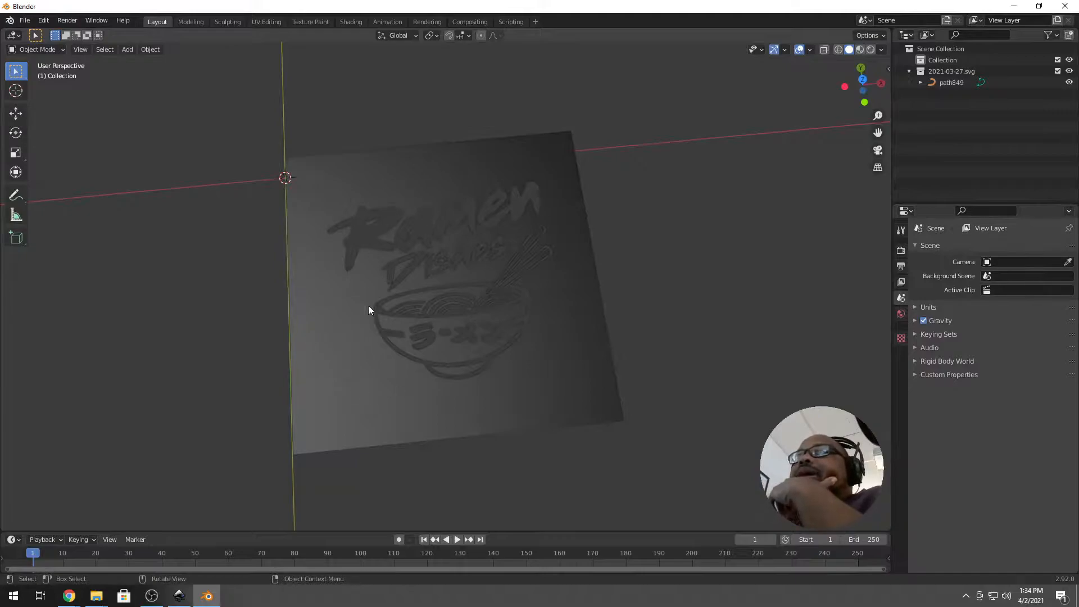
{"action": "scroll", "coordinate": [391, 346], "scroll_direction": "up", "scroll_amount": 2}
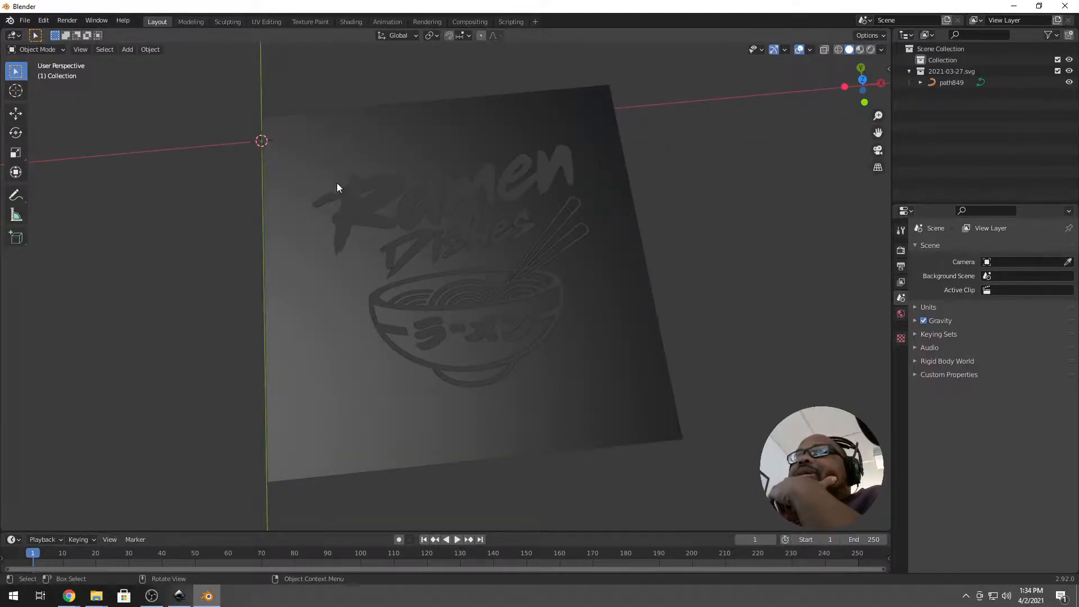
{"action": "scroll", "coordinate": [343, 194], "scroll_direction": "down", "scroll_amount": 2}
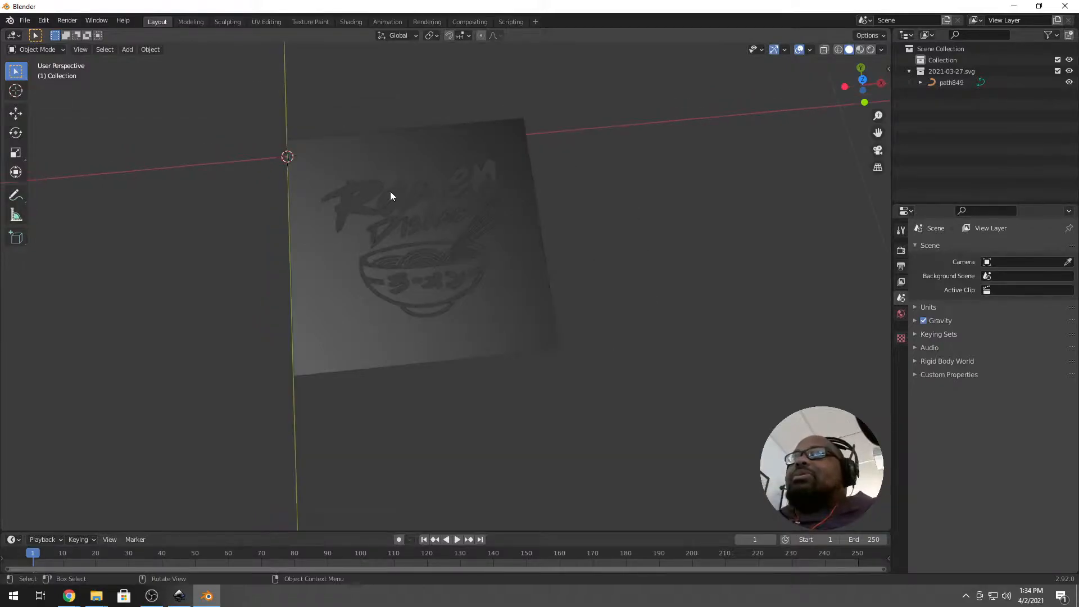
{"action": "scroll", "coordinate": [432, 331], "scroll_direction": "up", "scroll_amount": 2}
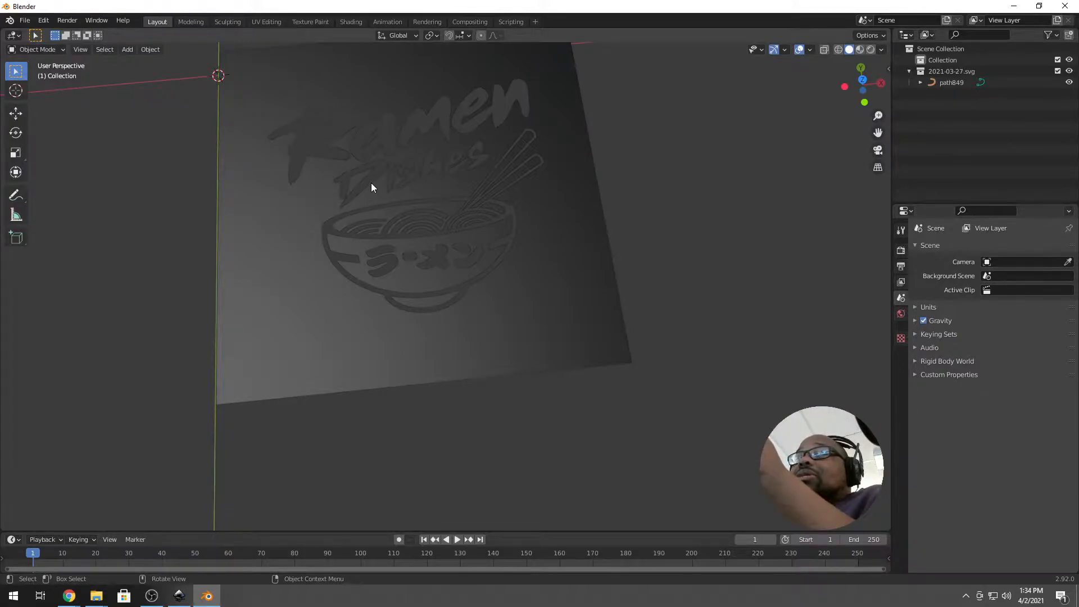
{"action": "scroll", "coordinate": [371, 187], "scroll_direction": "down", "scroll_amount": 2}
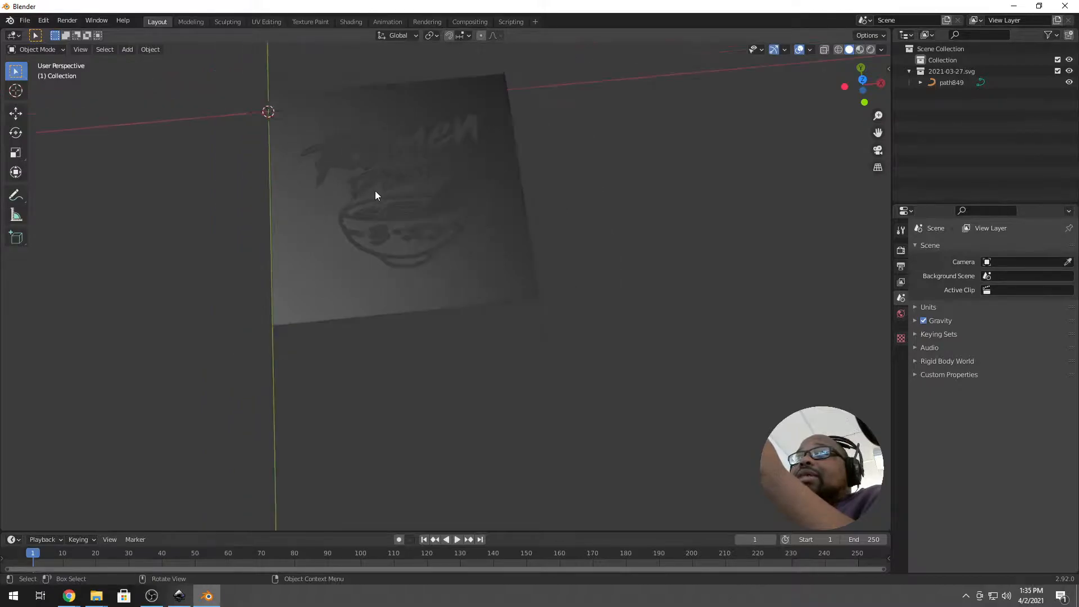
{"action": "left_click", "coordinate": [449, 252]}
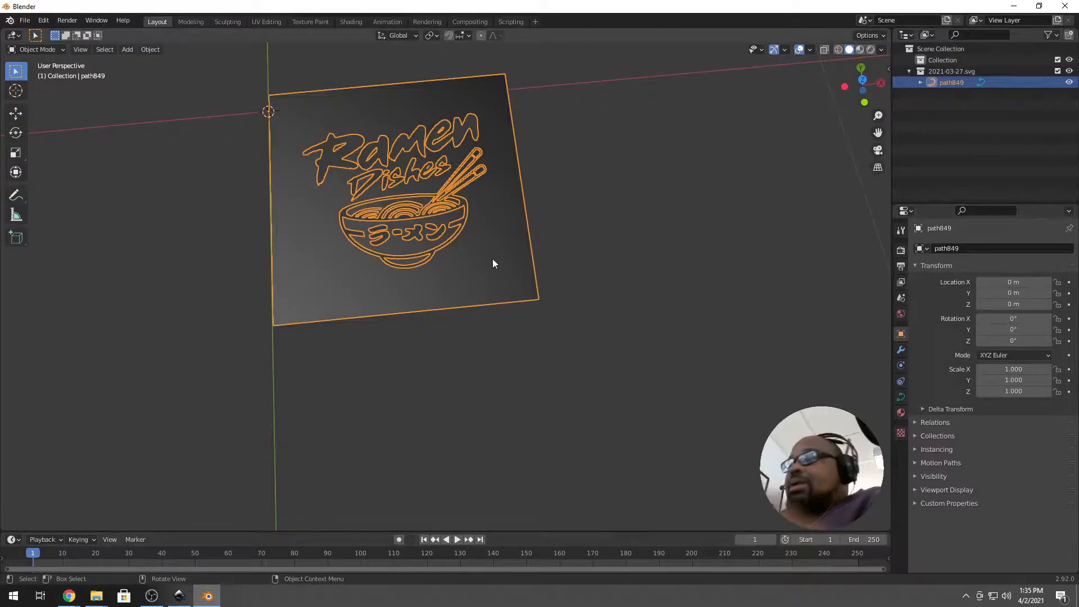
{"action": "key", "text": "Delete"}
In Inkscape, break the traced logo apart and delete its black square background.
{"action": "left_click", "coordinate": [181, 593]}
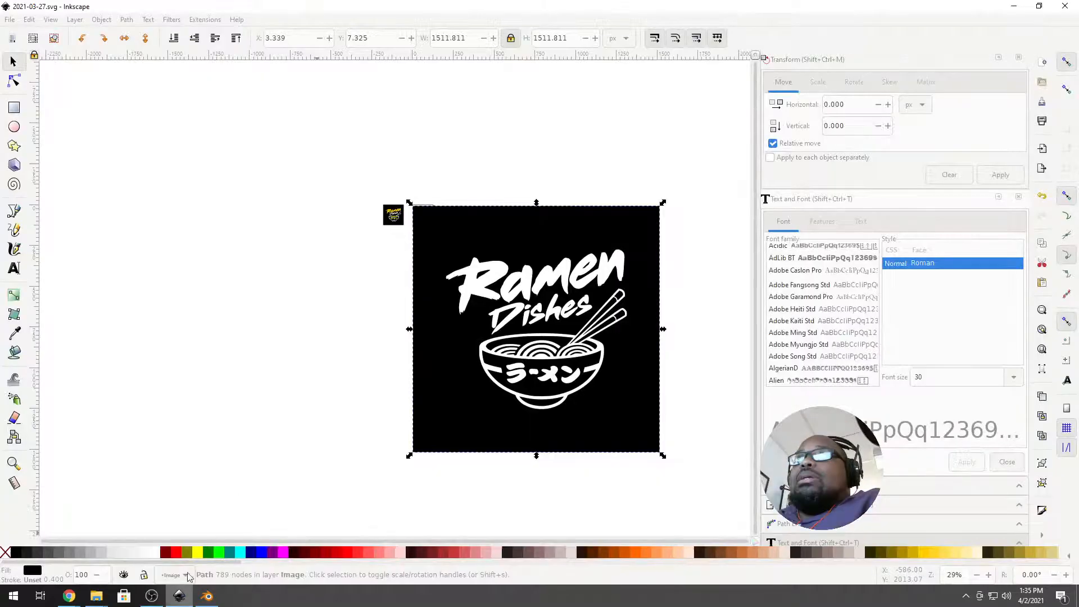
{"action": "right_click", "coordinate": [505, 232]}
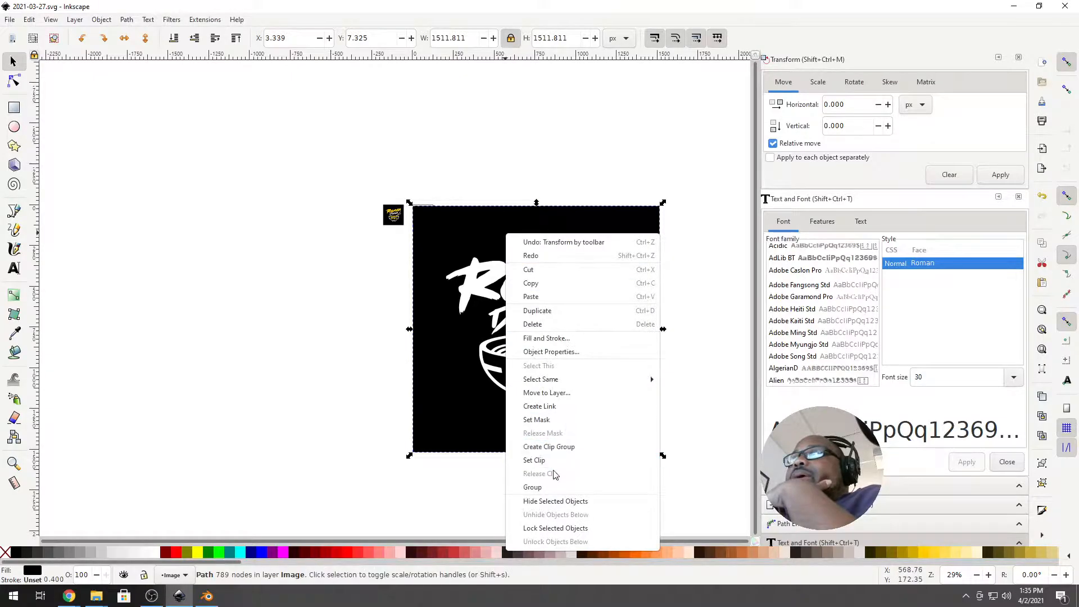
{"action": "left_click", "coordinate": [149, 22]}
{"action": "left_click", "coordinate": [150, 21]}
{"action": "mouse_move", "coordinate": [126, 20]}
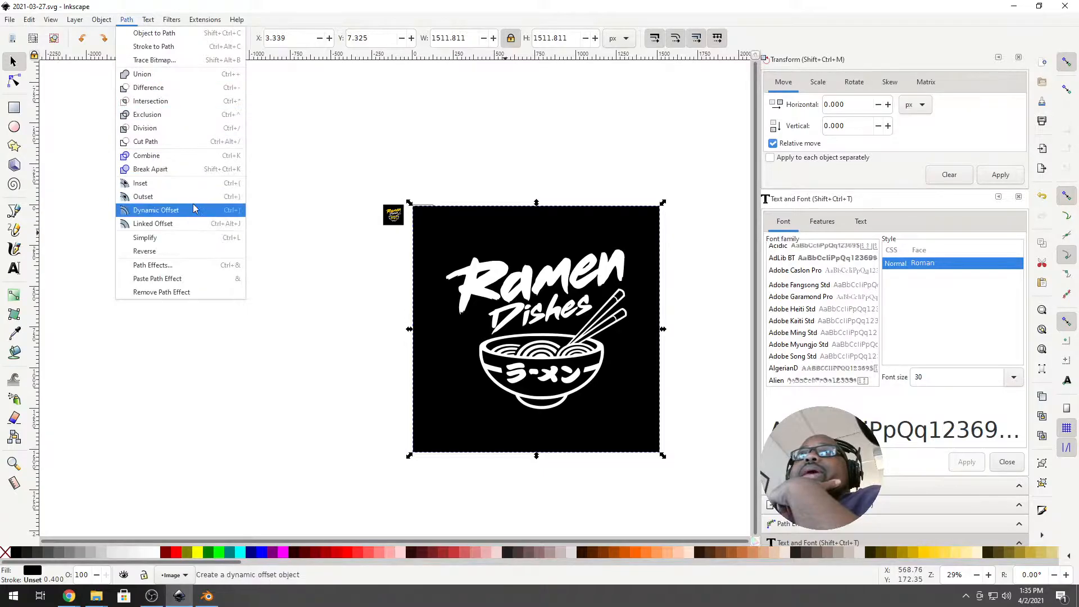
{"action": "left_click", "coordinate": [200, 168]}
{"action": "left_click", "coordinate": [490, 201]}
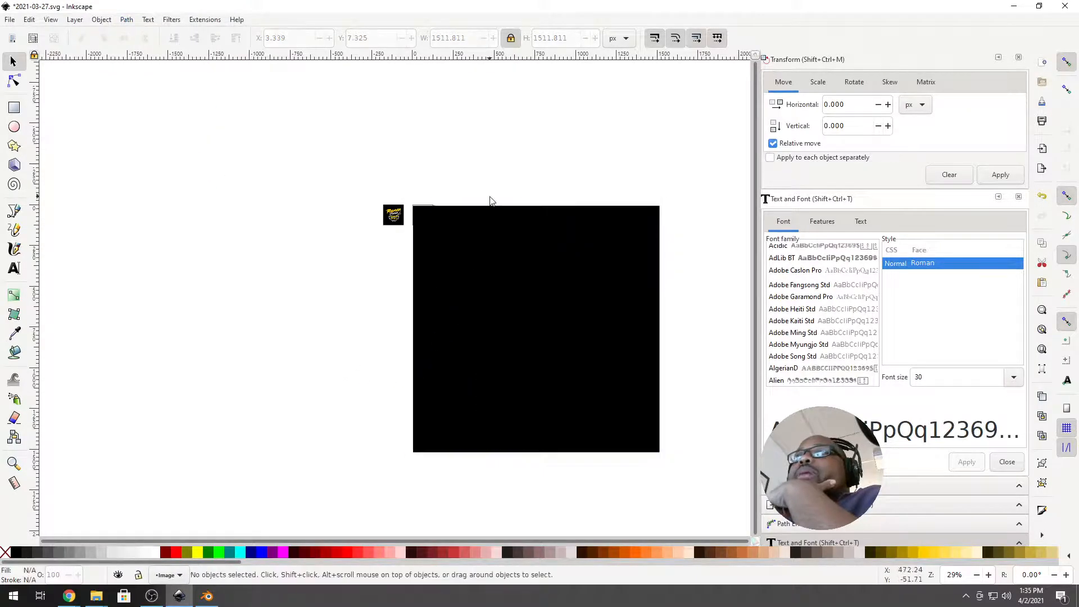
{"action": "left_click", "coordinate": [425, 244]}
{"action": "key", "text": "Delete"}
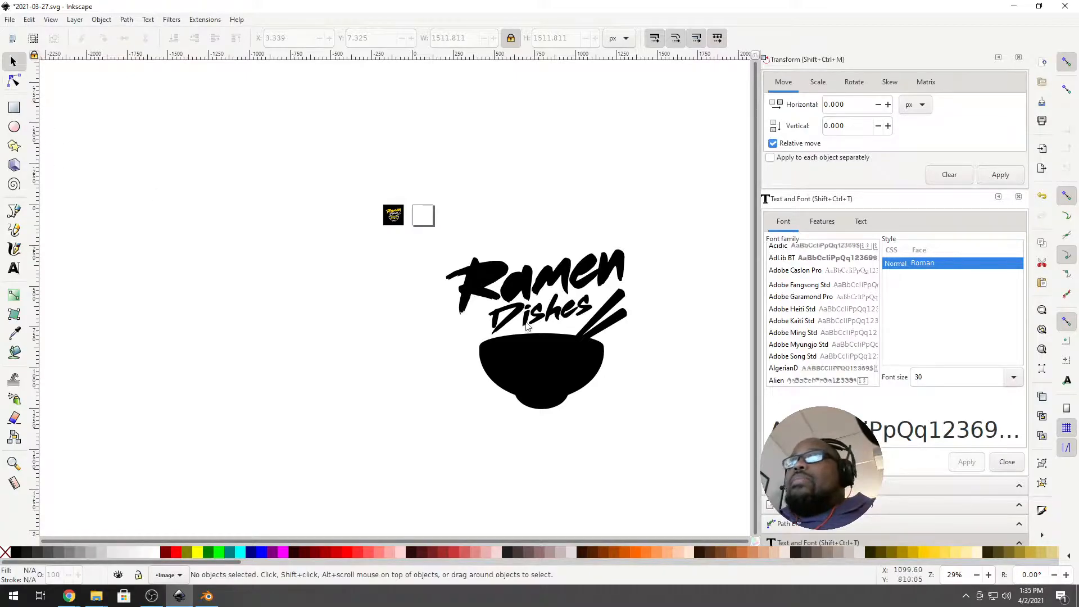
Select the remaining 34 logo pieces and combine them into one path.
{"action": "left_click_drag", "start_coordinate": [444, 247], "coordinate": [674, 426]}
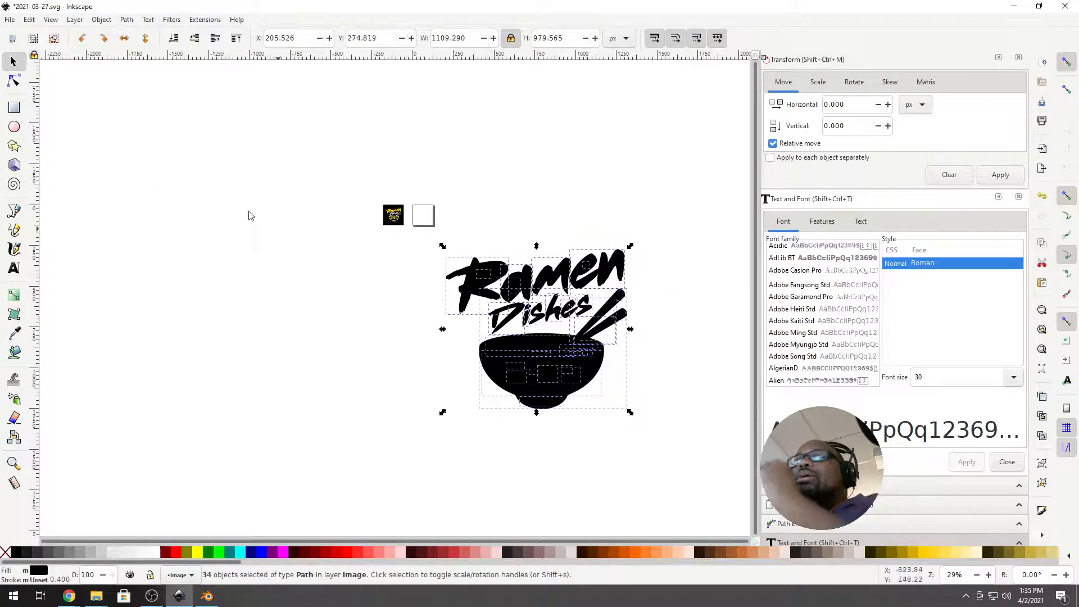
{"action": "left_click", "coordinate": [127, 19]}
{"action": "left_click", "coordinate": [150, 157]}
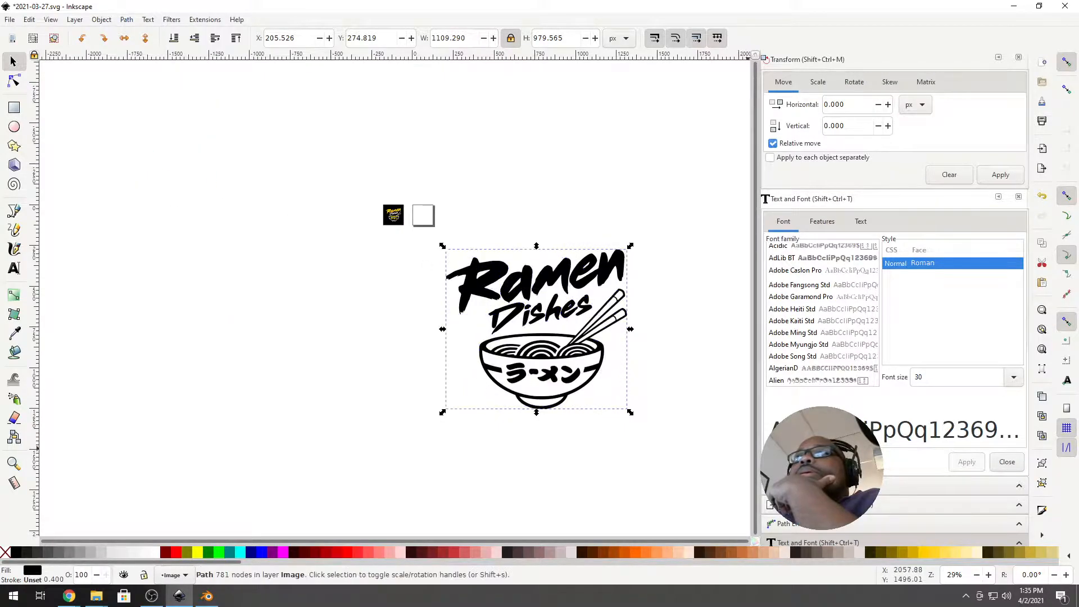
Drag the combined logo up and left, re-save 2021-03-27.svg, and return to Blender.
{"action": "left_click", "coordinate": [414, 444]}
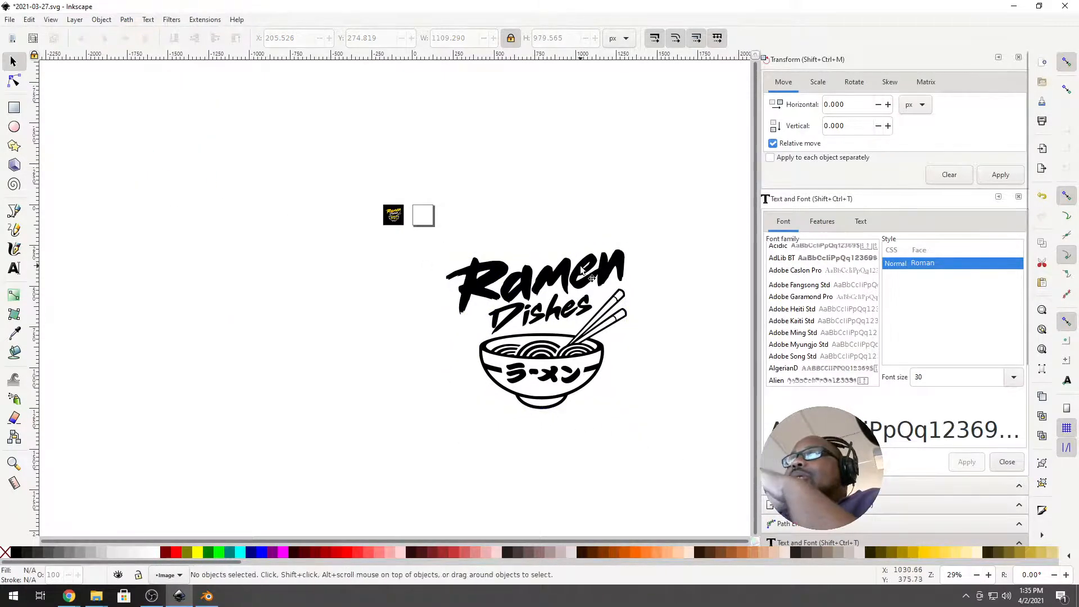
{"action": "left_click_drag", "start_coordinate": [405, 227], "coordinate": [664, 459]}
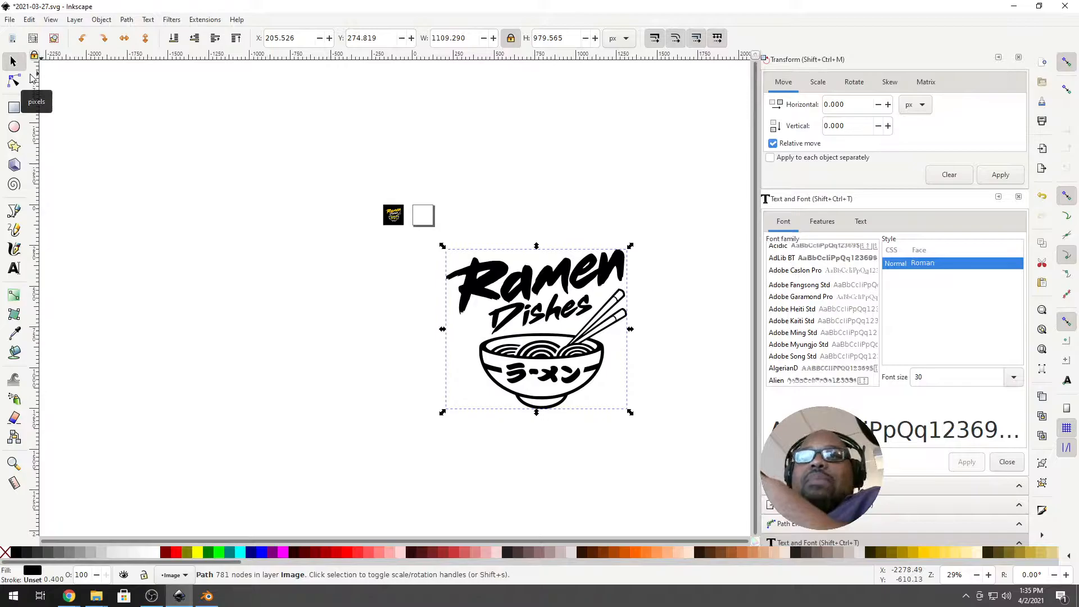
{"action": "left_click_drag", "start_coordinate": [488, 281], "coordinate": [452, 231]}
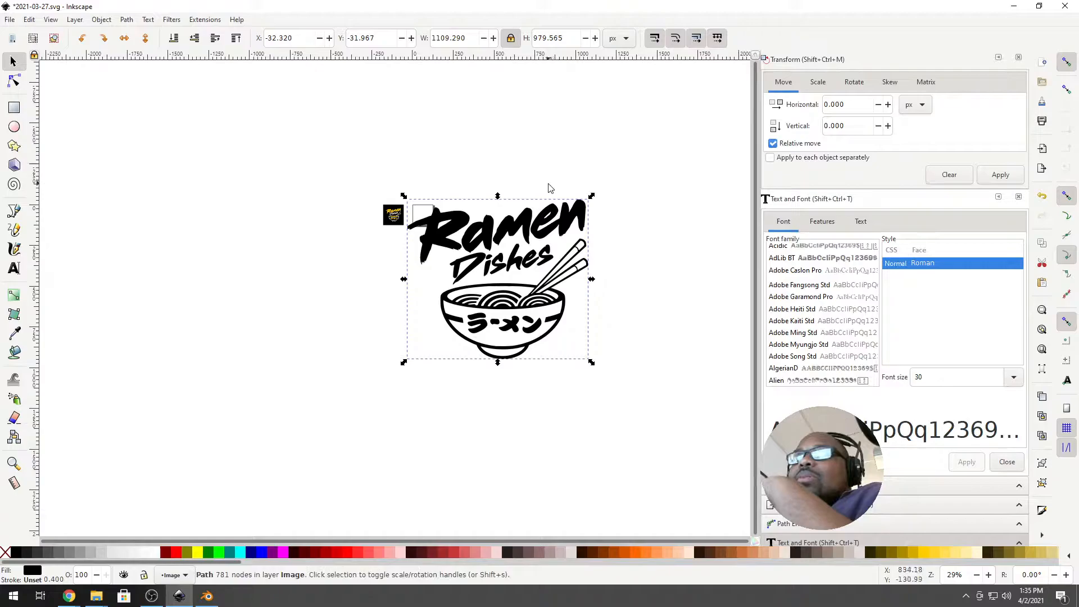
{"action": "left_click", "coordinate": [11, 20]}
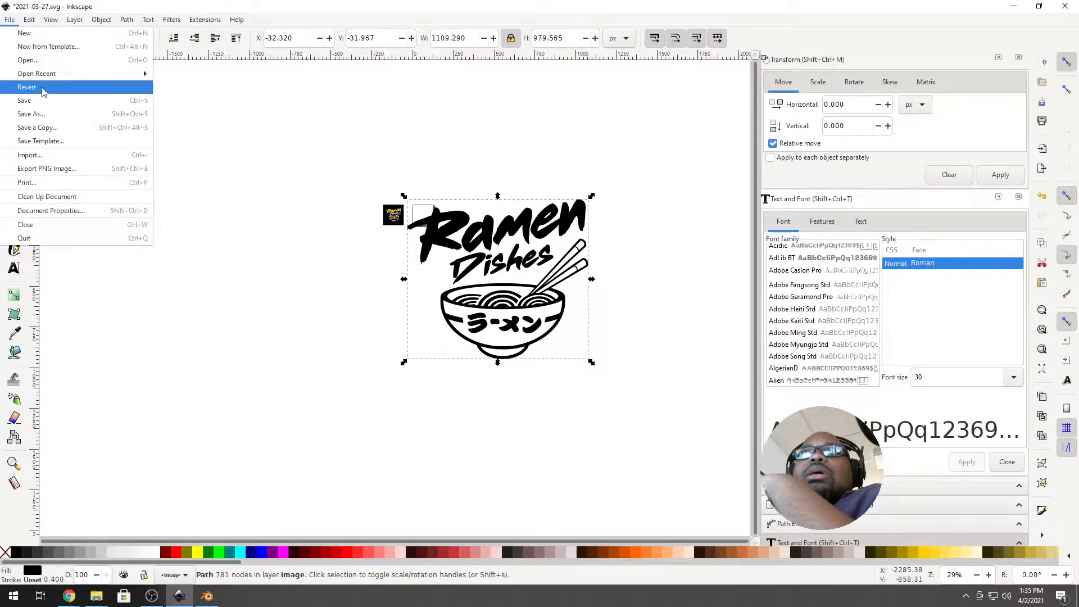
{"action": "left_click", "coordinate": [99, 101]}
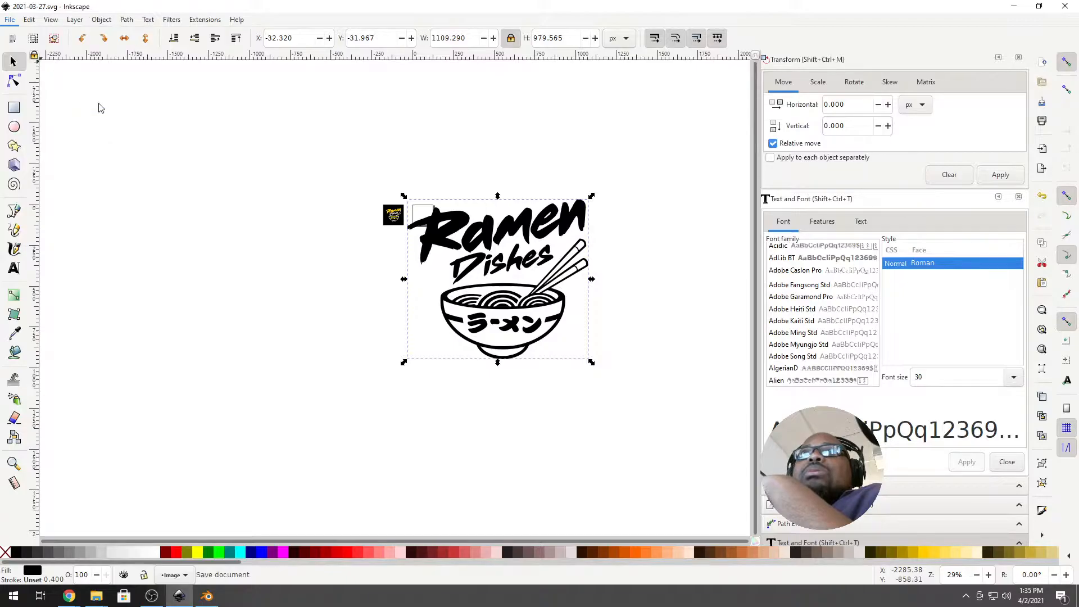
{"action": "left_click", "coordinate": [206, 596]}
Import the updated 2021-03-27.svg into Blender as Scalable Vector Graphics.
{"action": "mouse_move", "coordinate": [289, 203]}
{"action": "middle_mouse_down"}
{"action": "mouse_move", "coordinate": [251, 209]}
{"action": "mouse_move", "coordinate": [282, 219]}
{"action": "middle_mouse_up"}
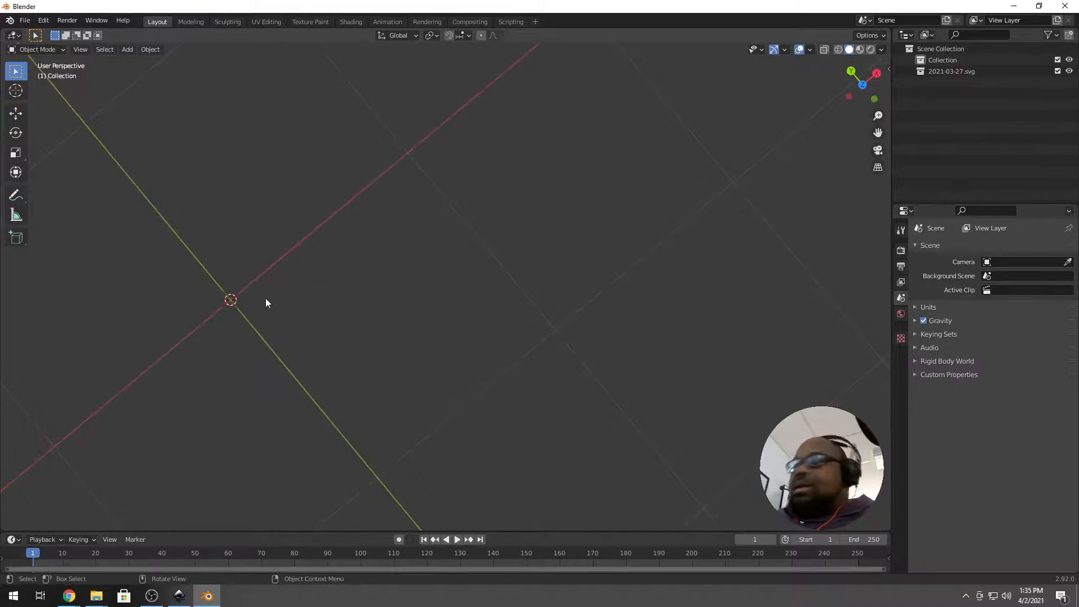
{"action": "middle_click_drag", "start_coordinate": [266, 298], "coordinate": [392, 316]}
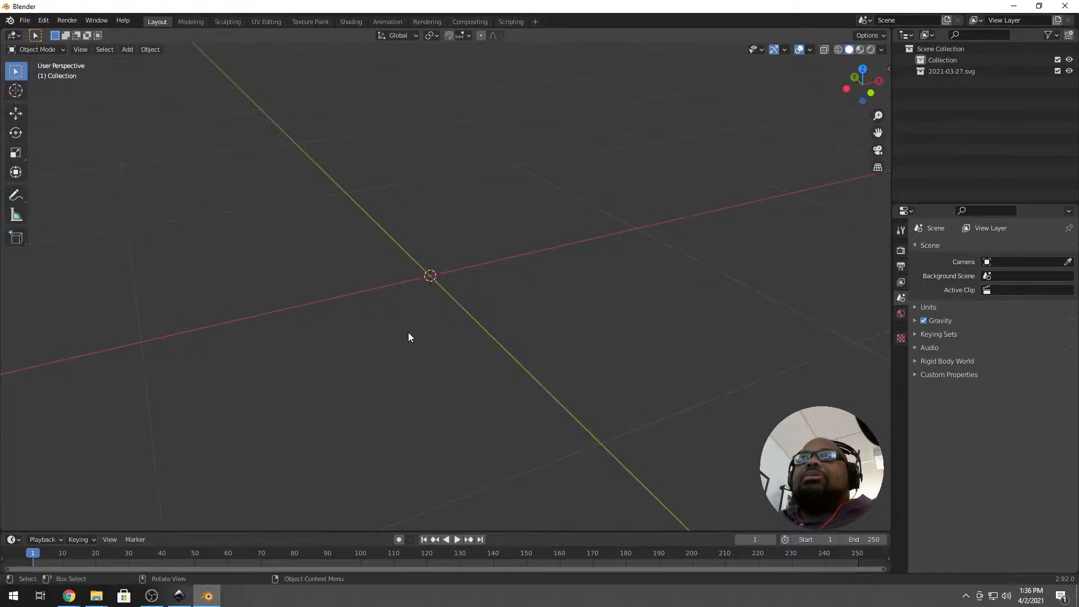
{"action": "left_click", "coordinate": [25, 20]}
{"action": "mouse_move", "coordinate": [58, 175]}
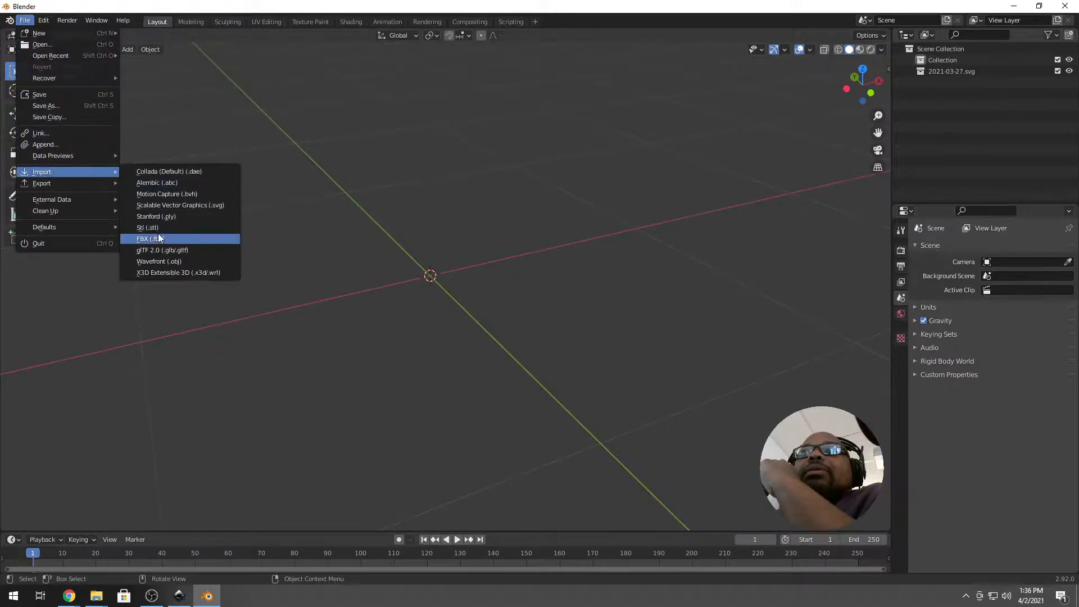
{"action": "left_click", "coordinate": [181, 204]}
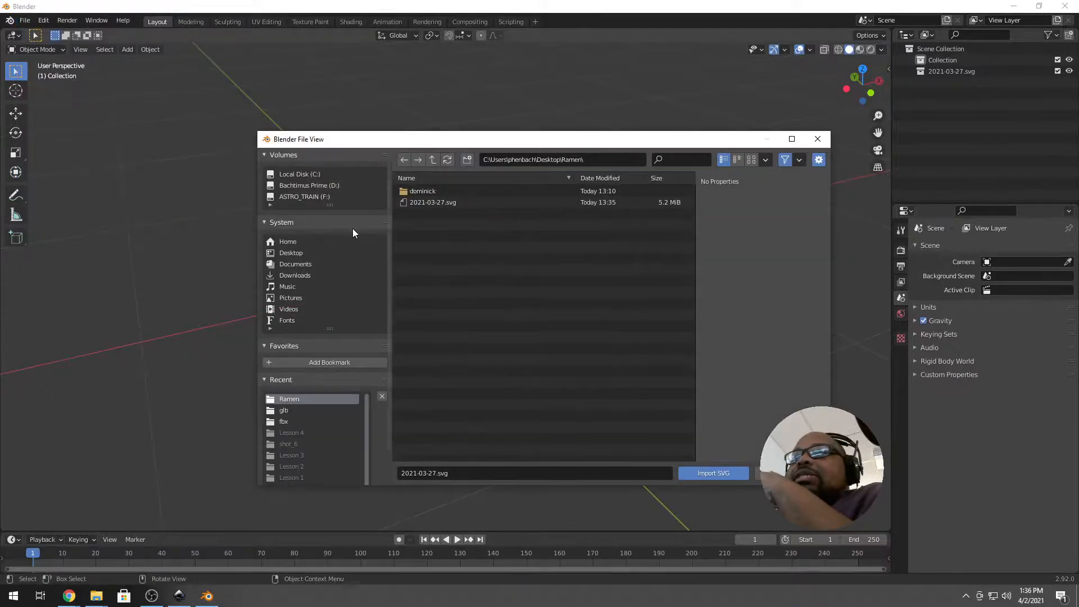
{"action": "double_click", "coordinate": [434, 201]}
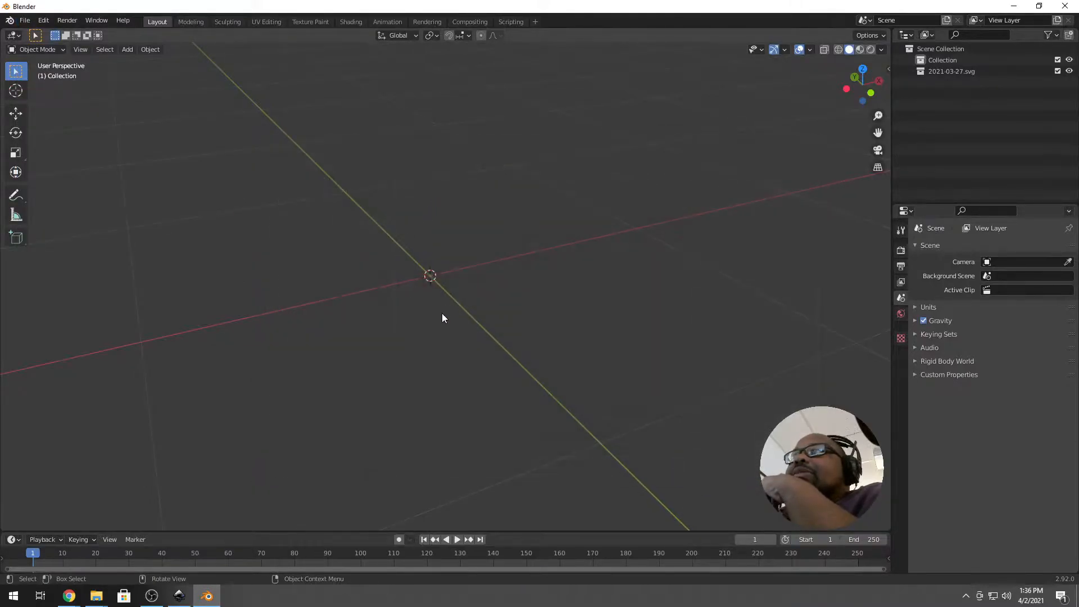
Select the re-imported path853 logo curve, zoom in on it, and enter Edit Mode.
{"action": "mouse_move", "coordinate": [490, 263]}
{"action": "middle_mouse_down"}
{"action": "mouse_move", "coordinate": [471, 297]}
{"action": "mouse_move", "coordinate": [484, 252]}
{"action": "mouse_move", "coordinate": [473, 278]}
{"action": "mouse_move", "coordinate": [445, 262]}
{"action": "mouse_move", "coordinate": [549, 284]}
{"action": "mouse_move", "coordinate": [503, 249]}
{"action": "middle_mouse_up"}
{"action": "middle_click_drag", "start_coordinate": [542, 288], "coordinate": [527, 331]}
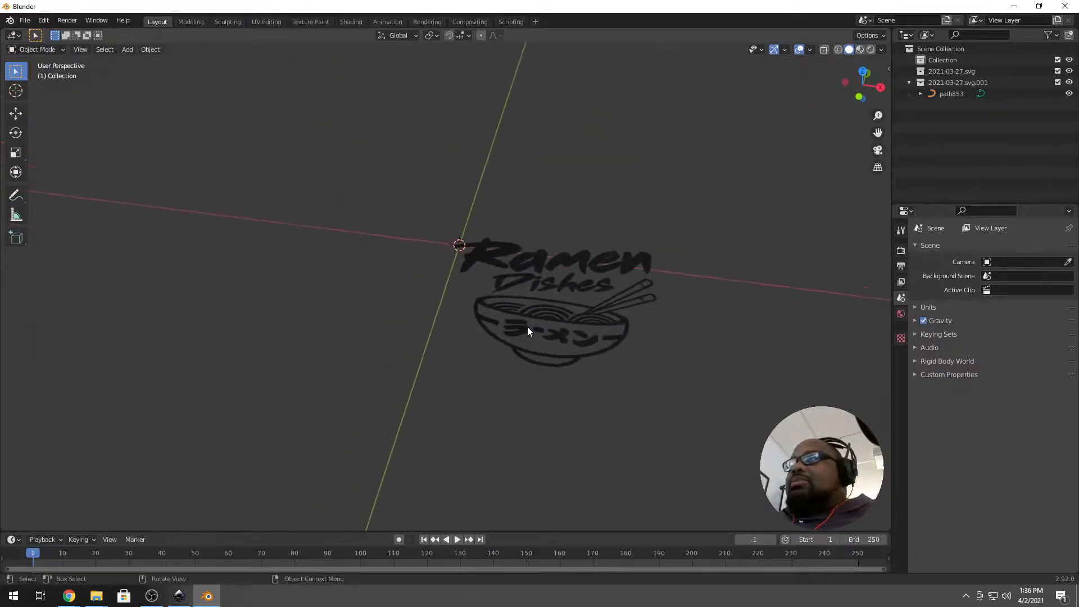
{"action": "left_click", "coordinate": [528, 258]}
{"action": "left_click", "coordinate": [525, 269]}
{"action": "left_click", "coordinate": [516, 282]}
{"action": "scroll", "coordinate": [514, 279], "scroll_direction": "up", "scroll_amount": 4}
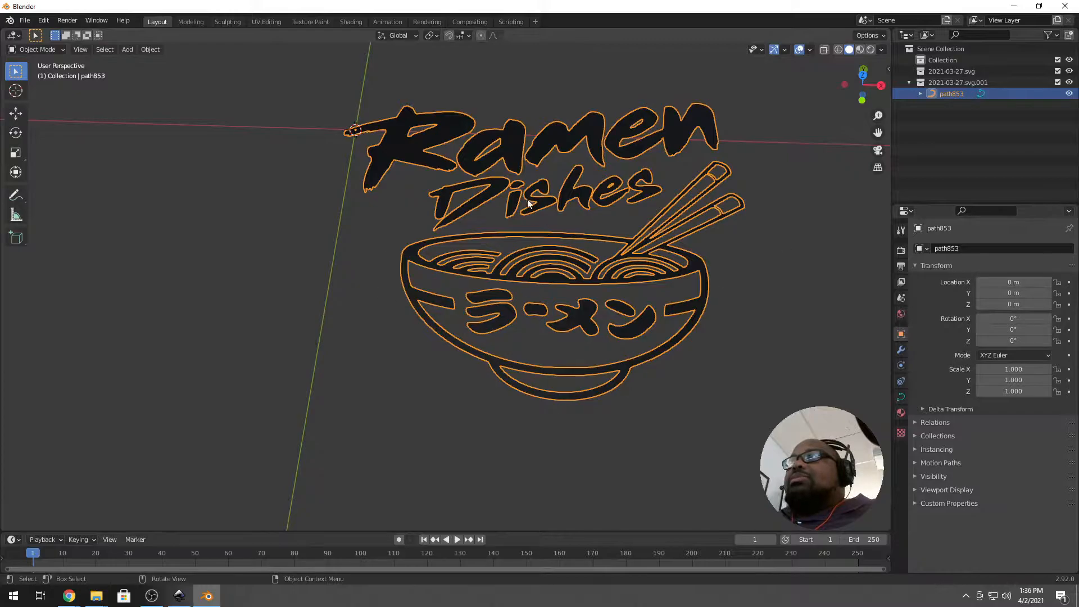
{"action": "scroll", "coordinate": [372, 259], "scroll_direction": "up", "scroll_amount": 2}
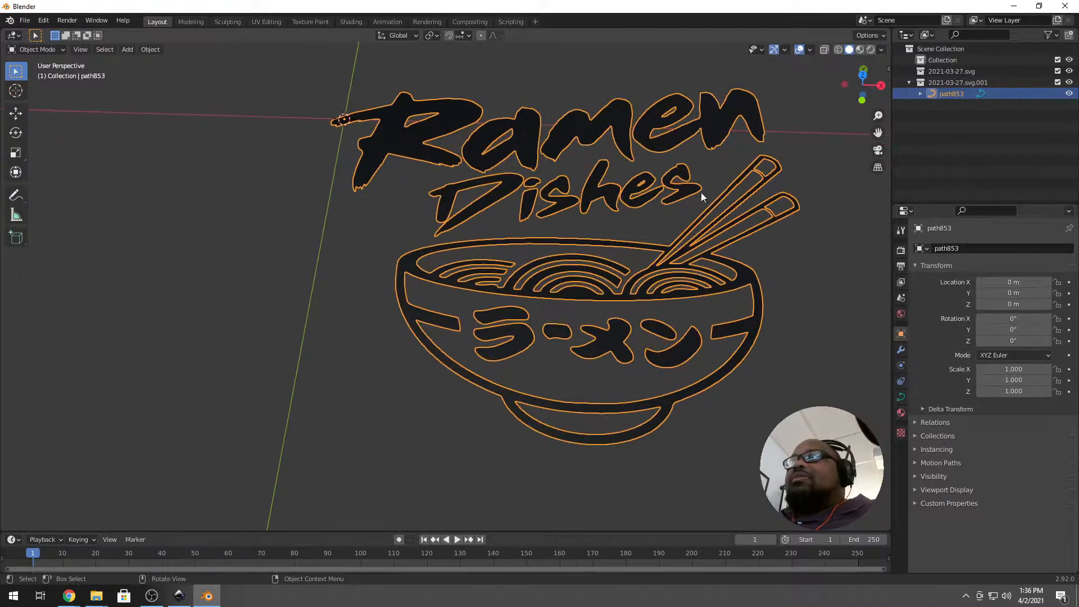
{"action": "scroll", "coordinate": [463, 252], "scroll_direction": "down", "scroll_amount": 4}
{"action": "mouse_move", "coordinate": [472, 301]}
{"action": "middle_mouse_down"}
{"action": "mouse_move", "coordinate": [481, 281]}
{"action": "mouse_move", "coordinate": [465, 284]}
{"action": "middle_mouse_up"}
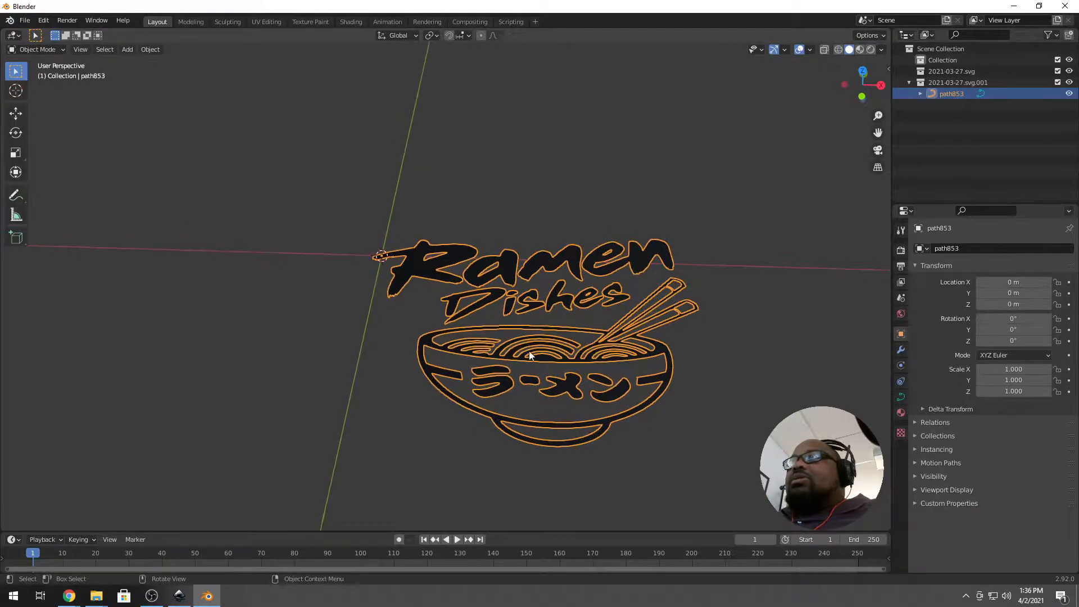
{"action": "key", "text": "Tab"}
{"action": "key", "text": "Tab"}
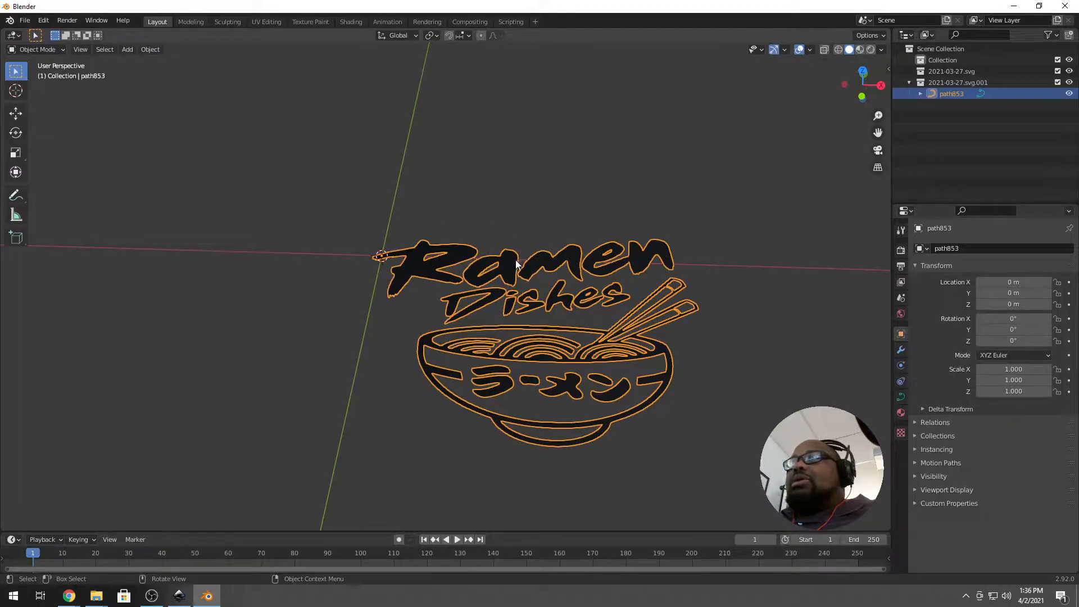
{"action": "key", "text": "Tab"}
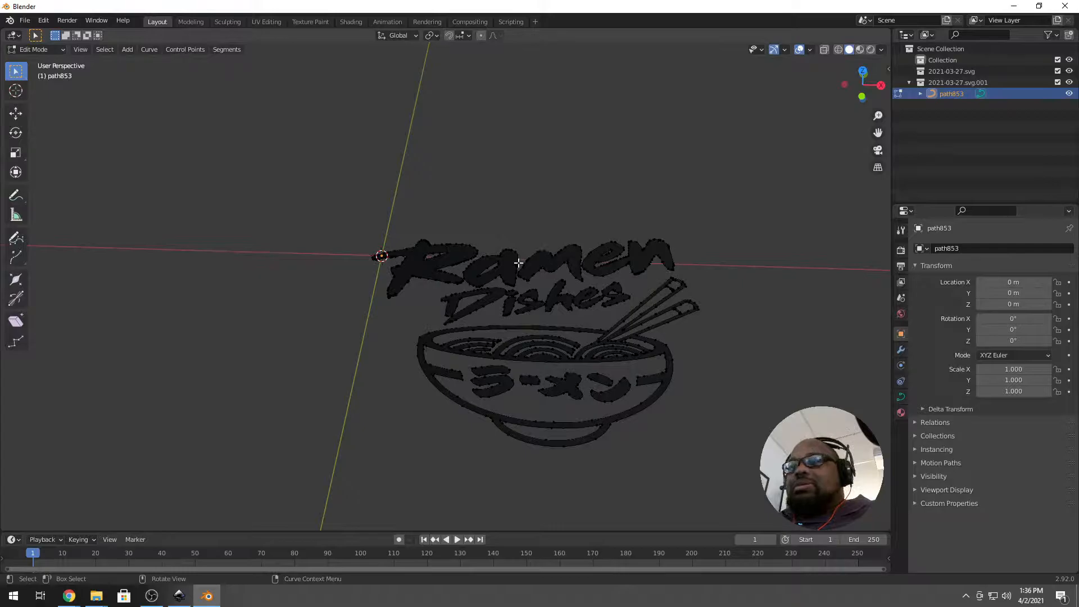
Snap the 3D cursor to the centre of all logo curve points, then return to Object Mode.
{"action": "key", "text": "a"}
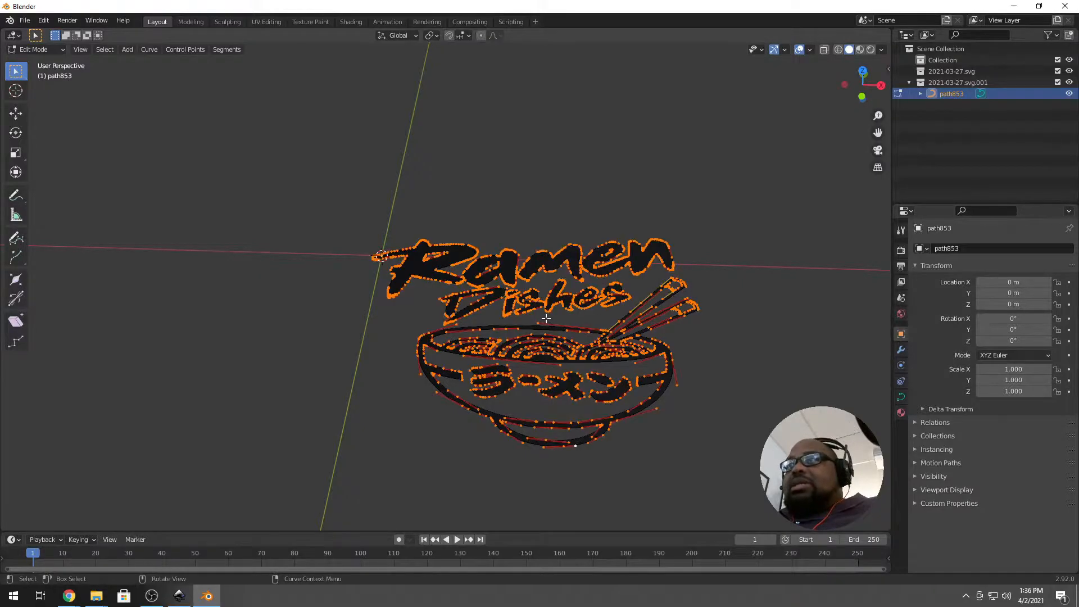
{"action": "key", "text": "shift+s"}
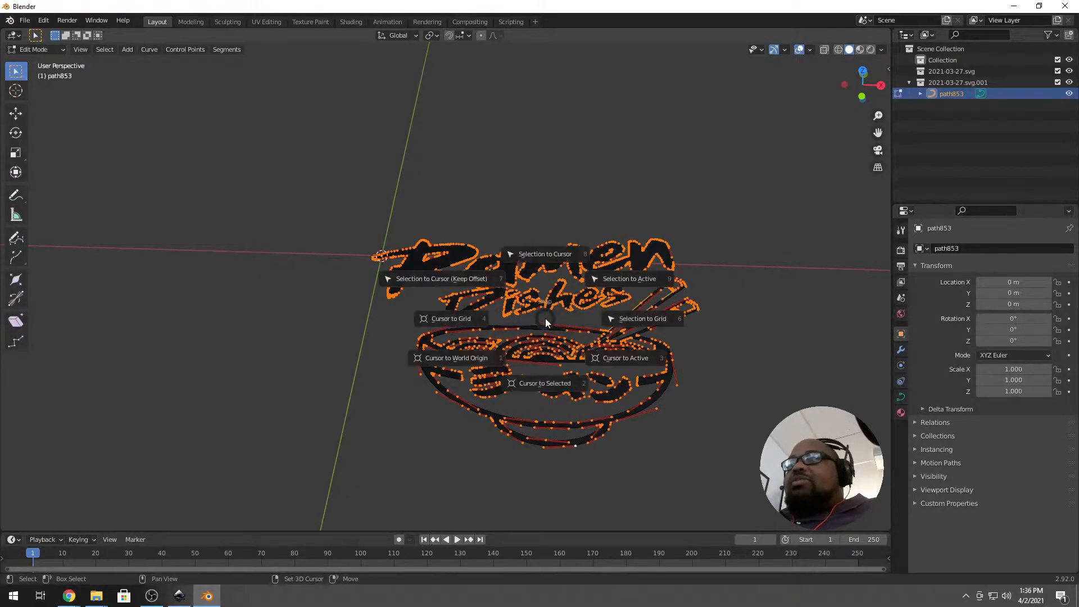
{"action": "left_click", "coordinate": [553, 376]}
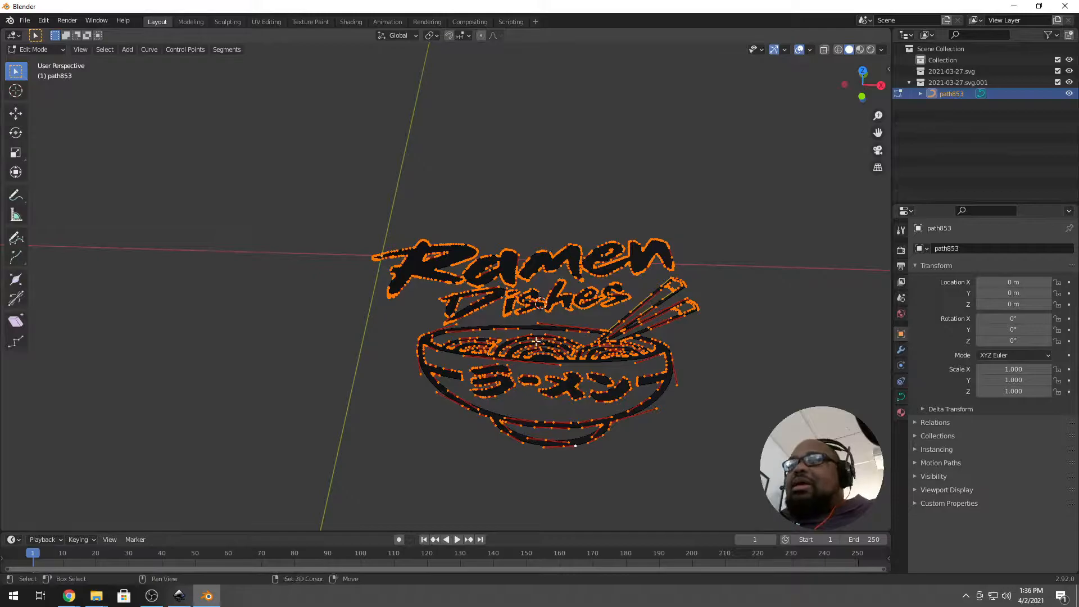
{"action": "key", "text": "Tab"}
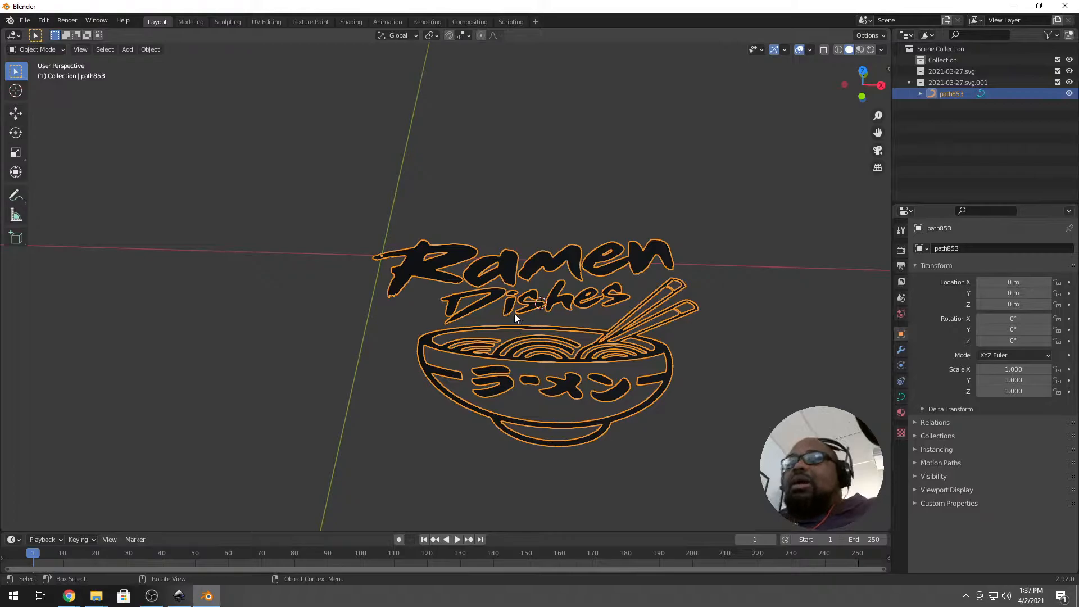
Set the logo's origin to the 3D cursor and clear its location to the world origin.
{"action": "left_click", "coordinate": [150, 49]}
{"action": "mouse_move", "coordinate": [200, 74]}
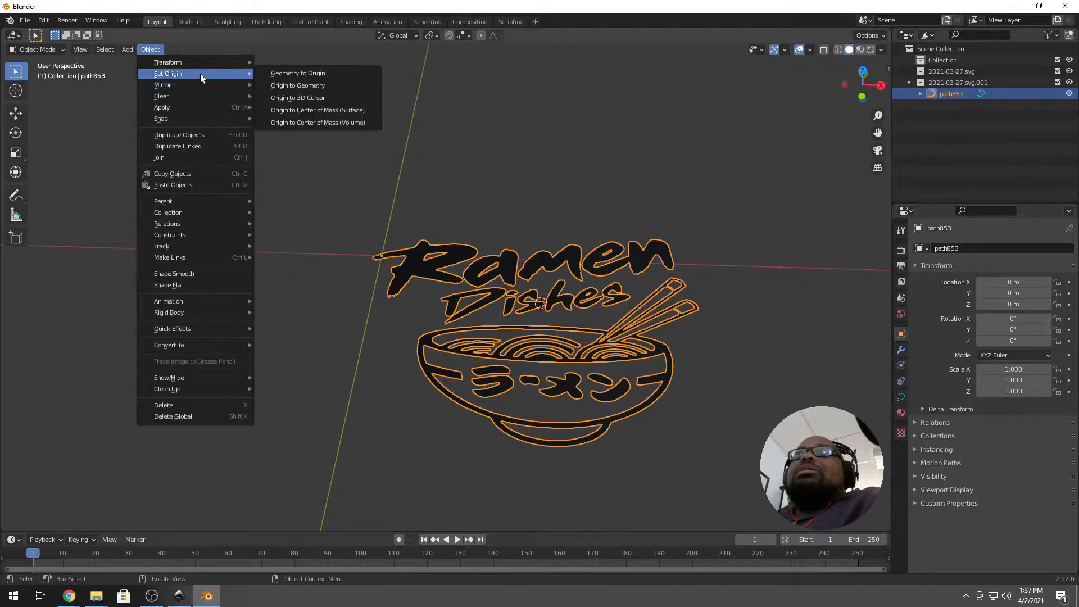
{"action": "left_click", "coordinate": [332, 99]}
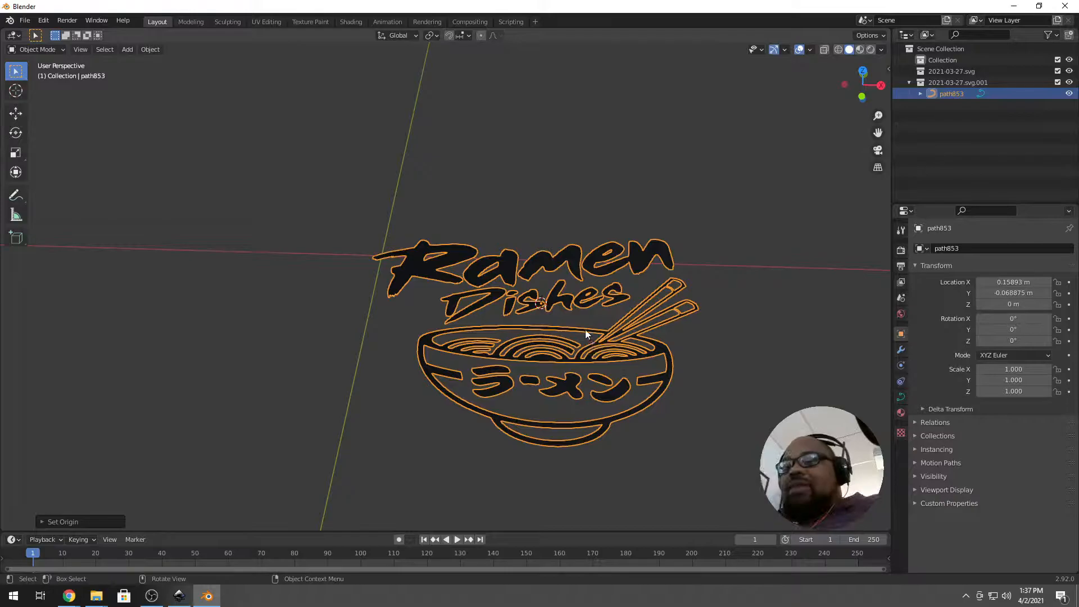
{"action": "key", "text": "alt+g"}
Rotate the logo 90° about X so it stands upright.
{"action": "middle_click_drag", "start_coordinate": [584, 328], "coordinate": [337, 306]}
{"action": "middle_click_drag", "start_coordinate": [340, 414], "coordinate": [475, 386]}
{"action": "key", "text": "r"}
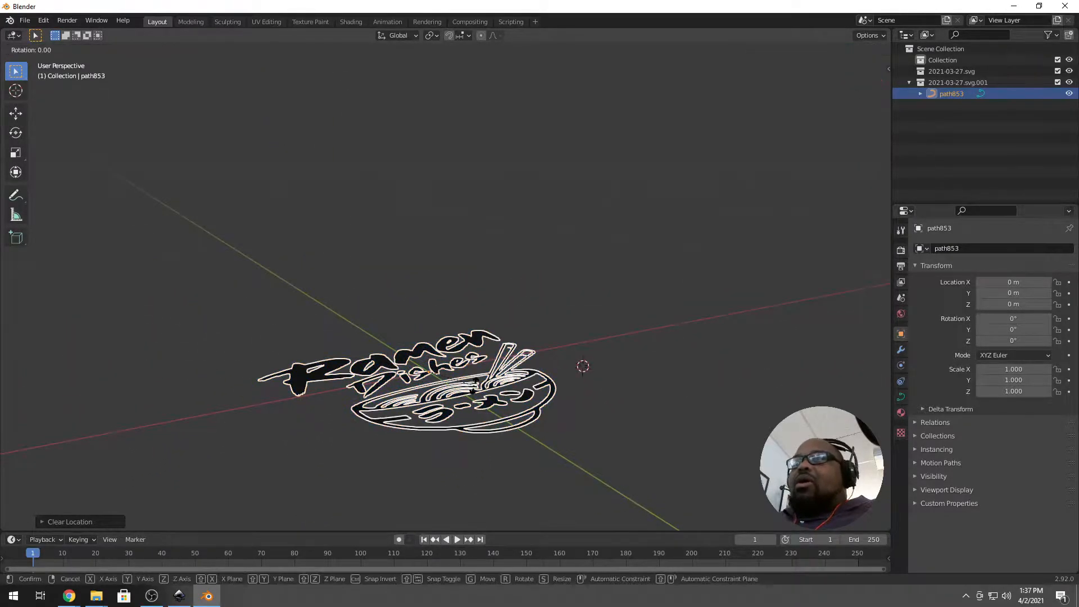
{"action": "type", "text": "x"}
{"action": "type", "text": "90"}
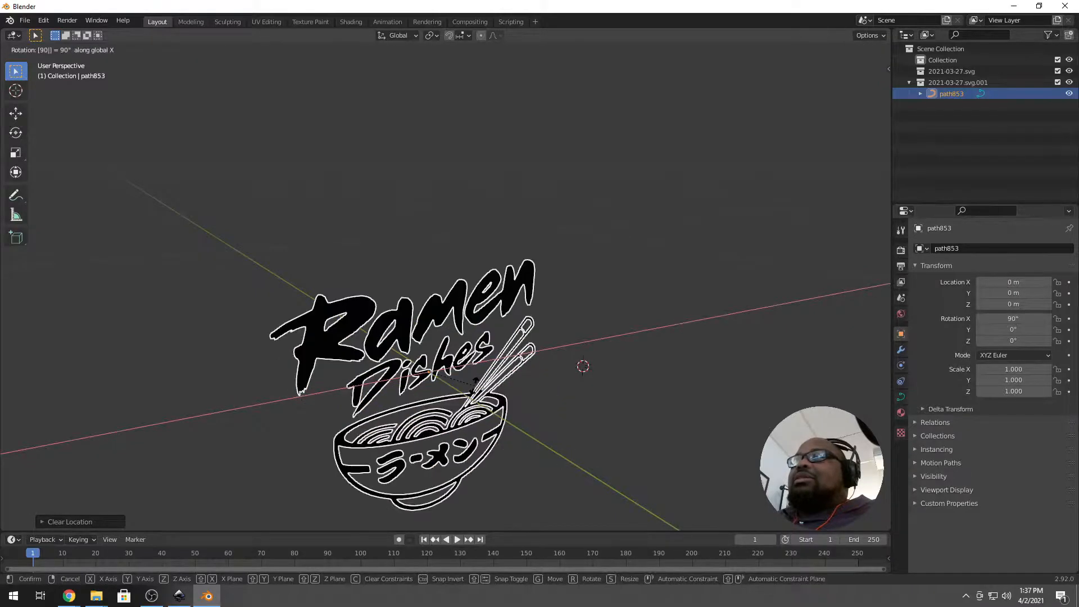
{"action": "key", "text": "Return"}
{"action": "middle_click_drag", "start_coordinate": [371, 407], "coordinate": [388, 408]}
{"action": "scroll", "coordinate": [533, 408], "scroll_direction": "down", "scroll_amount": 2}
{"action": "middle_click_drag", "start_coordinate": [533, 408], "coordinate": [517, 343], "text": "shift"}
{"action": "middle_click_drag", "start_coordinate": [433, 413], "coordinate": [476, 403]}
{"action": "middle_click_drag", "start_coordinate": [407, 371], "coordinate": [413, 252], "text": "shift"}
{"action": "scroll", "coordinate": [412, 252], "scroll_direction": "up", "scroll_amount": 6}
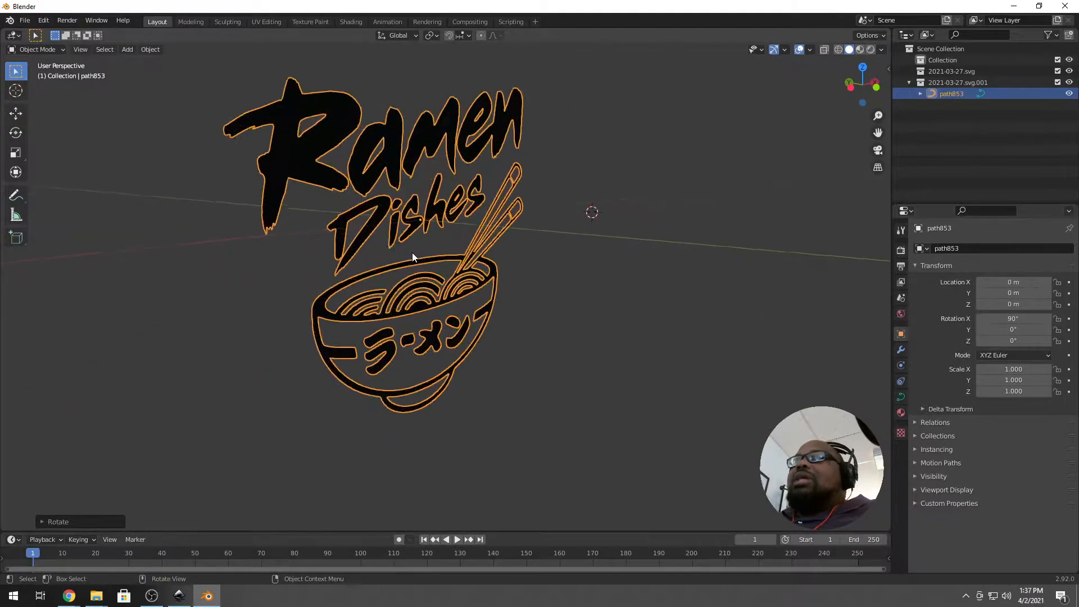
{"action": "scroll", "coordinate": [524, 283], "scroll_direction": "down", "scroll_amount": 1}
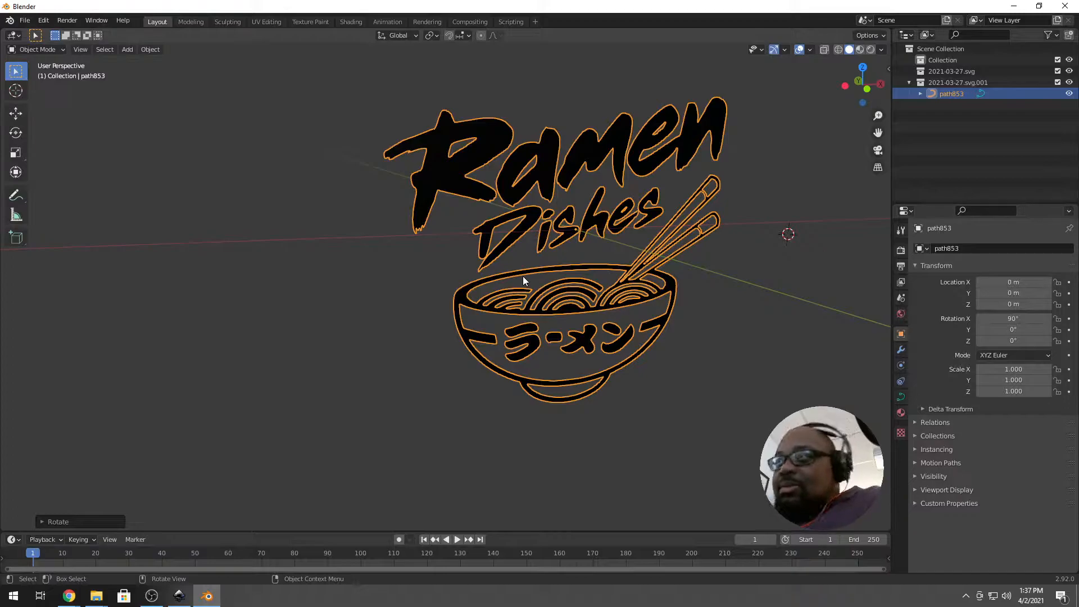
{"action": "middle_click_drag", "start_coordinate": [546, 299], "coordinate": [530, 304]}
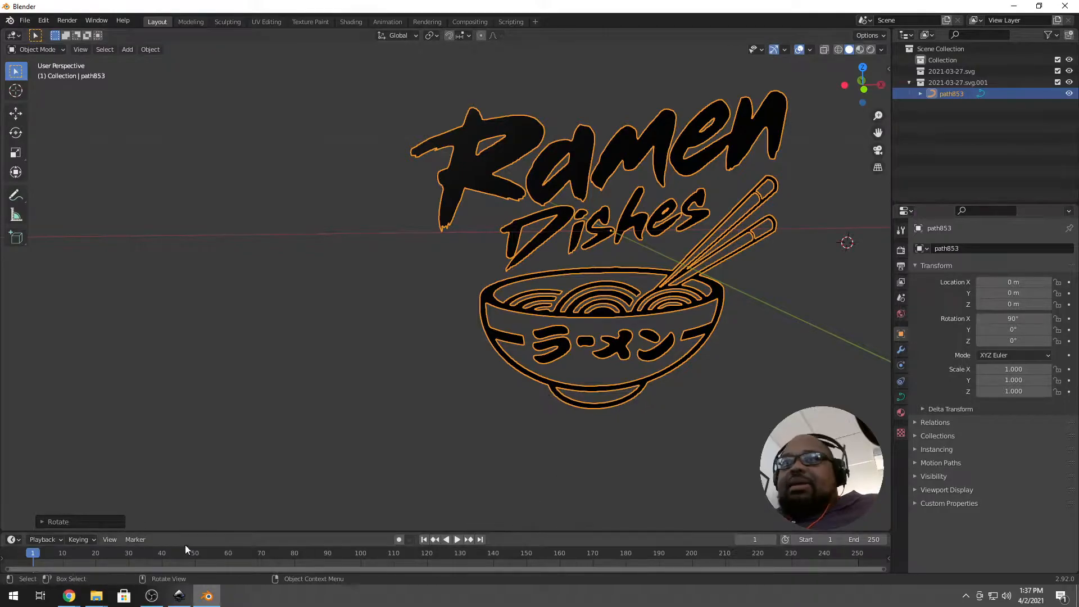
{"action": "mouse_move", "coordinate": [69, 596]}
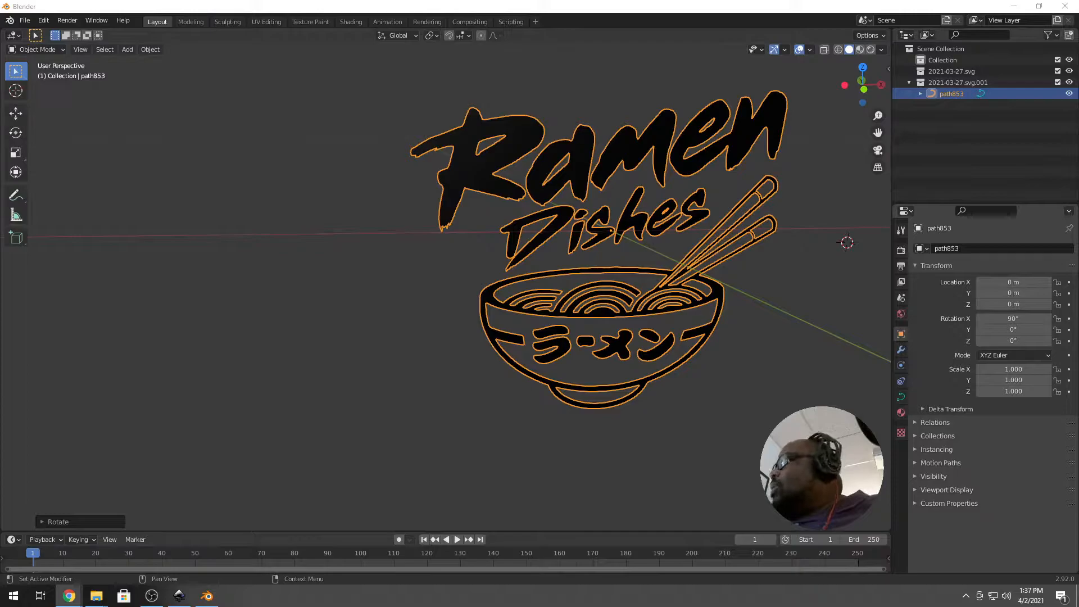
{"action": "key", "text": "alt+Tab"}
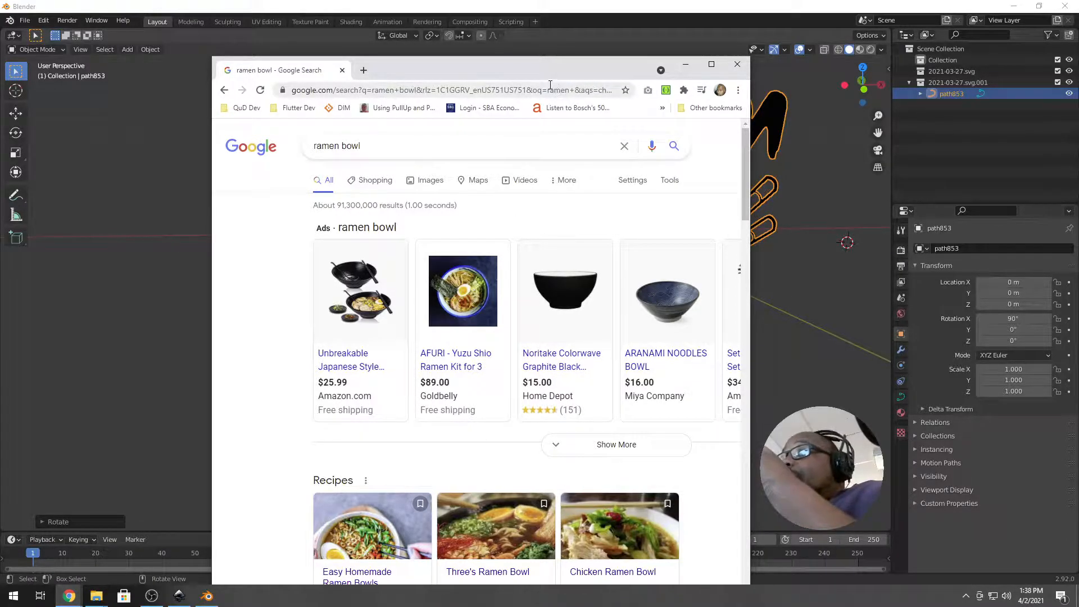
{"action": "left_click_drag", "start_coordinate": [549, 66], "coordinate": [1075, 160]}
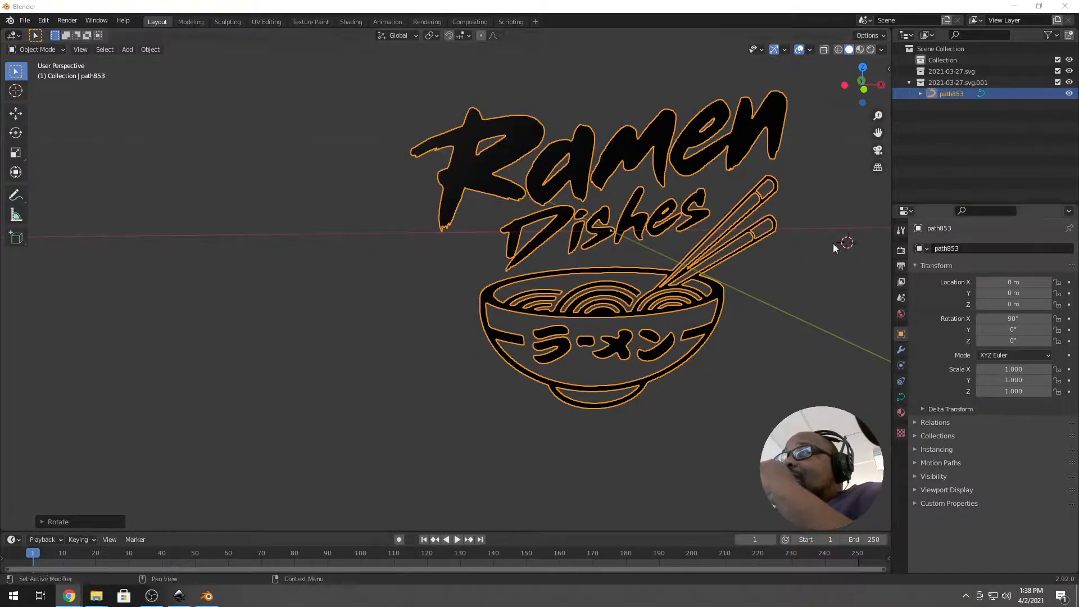
{"action": "middle_click_drag", "start_coordinate": [664, 231], "coordinate": [392, 264]}
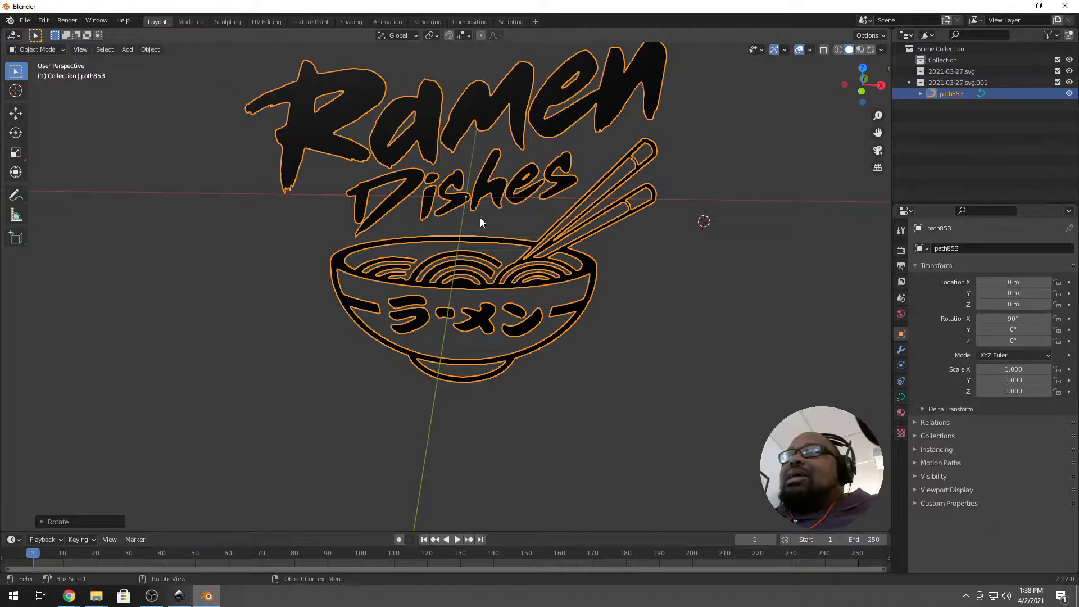
Add a UV sphere named Sphere near the origin beside the upright logo.
{"action": "key", "text": "shift+a"}
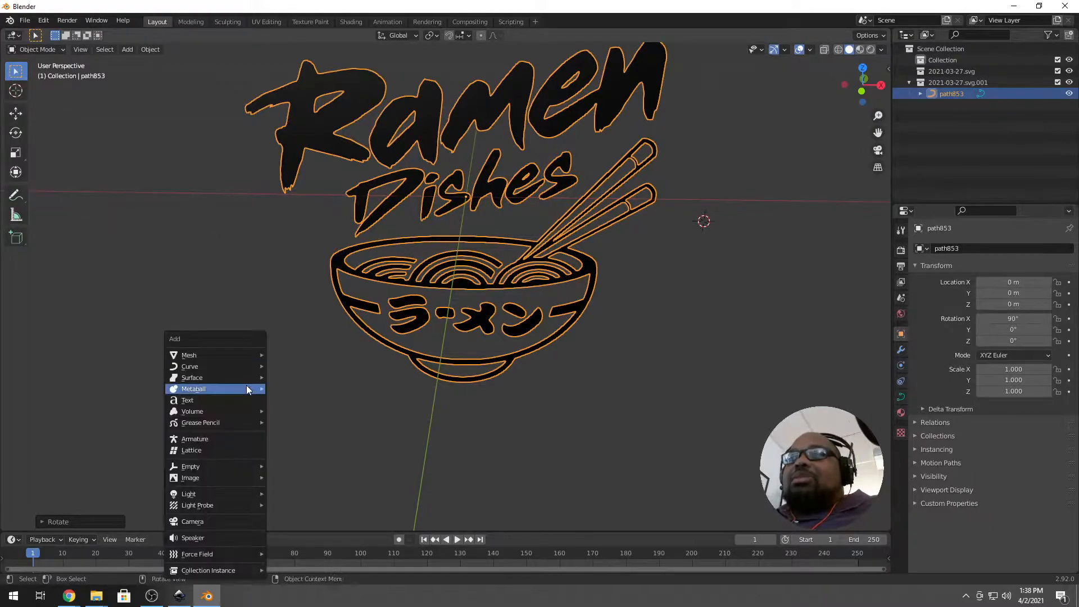
{"action": "mouse_move", "coordinate": [259, 355]}
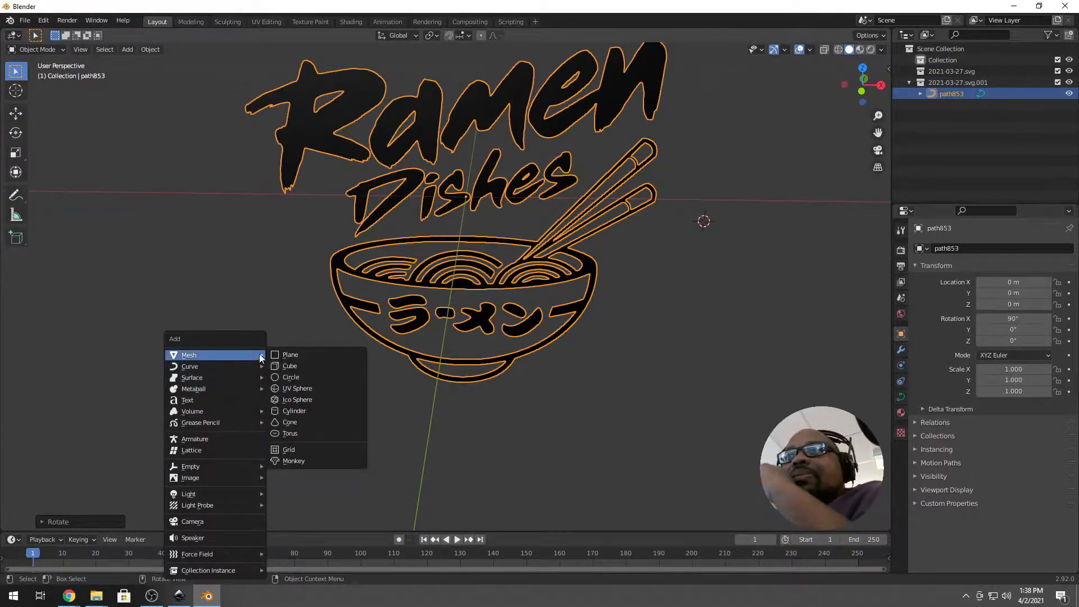
{"action": "left_click", "coordinate": [317, 389]}
{"action": "scroll", "coordinate": [555, 221], "scroll_direction": "up", "scroll_amount": 4}
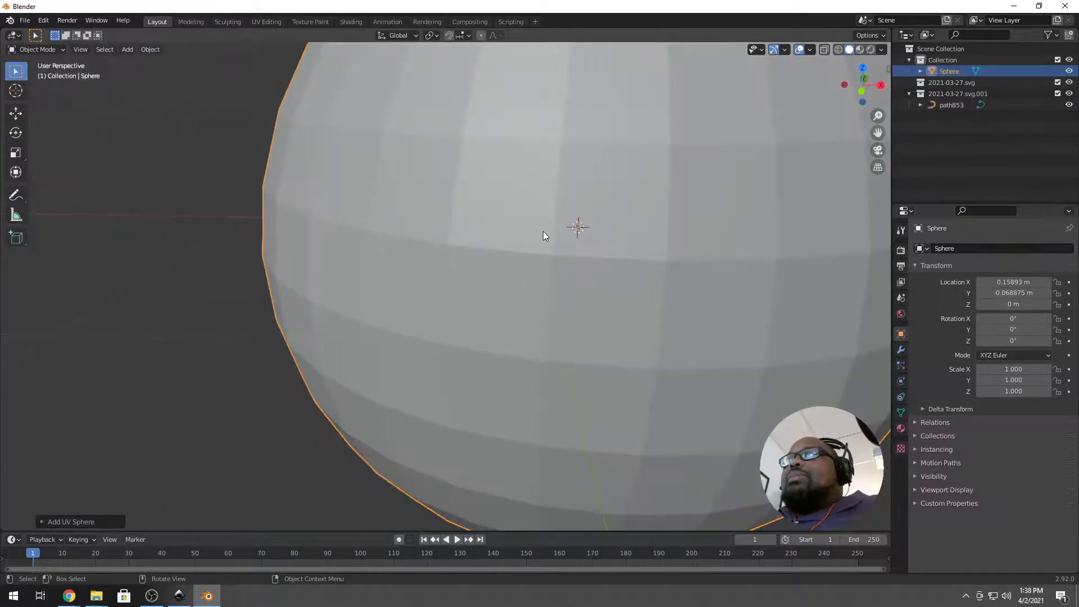
{"action": "scroll", "coordinate": [543, 231], "scroll_direction": "down", "scroll_amount": 5}
Scale the new sphere down to 0.128 and clear its location to the world origin.
{"action": "key", "text": "s"}
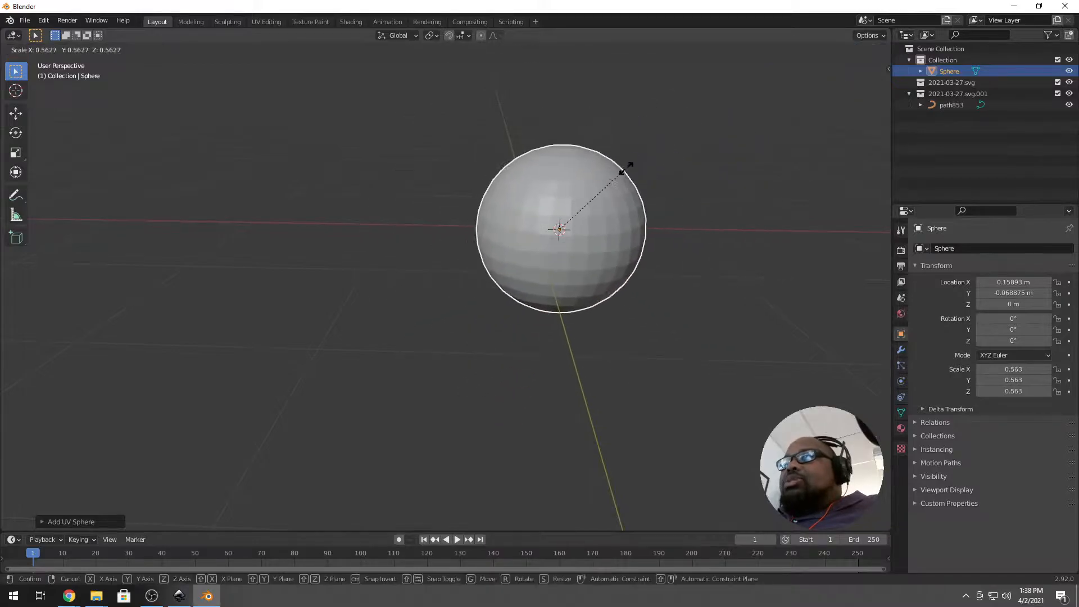
{"action": "left_click", "coordinate": [559, 252]}
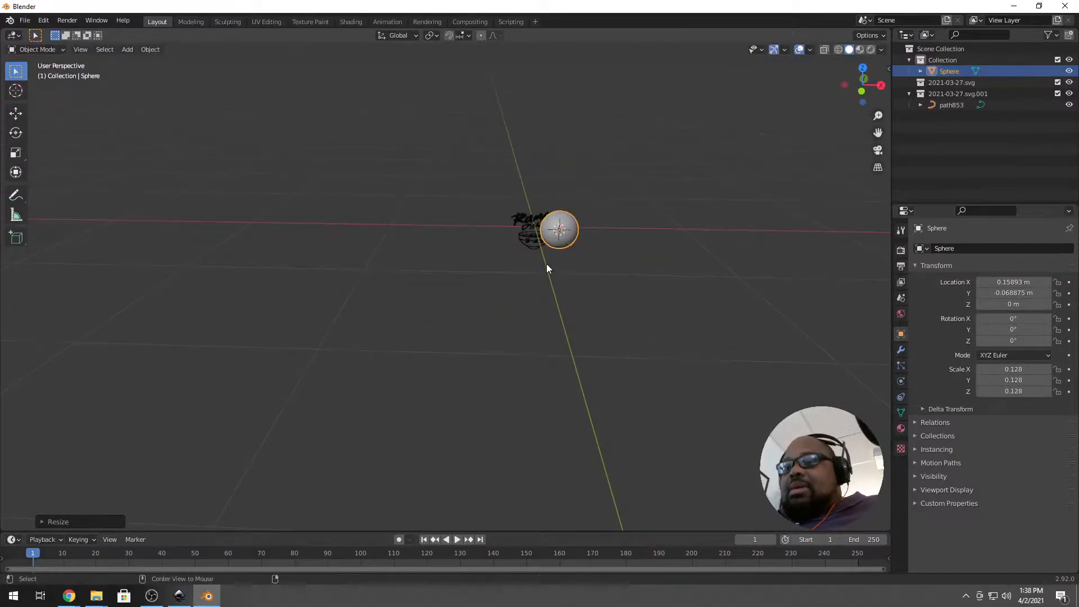
{"action": "key", "text": "alt+g"}
{"action": "scroll", "coordinate": [539, 275], "scroll_direction": "up", "scroll_amount": 5}
{"action": "middle_click_drag", "start_coordinate": [520, 222], "coordinate": [401, 227]}
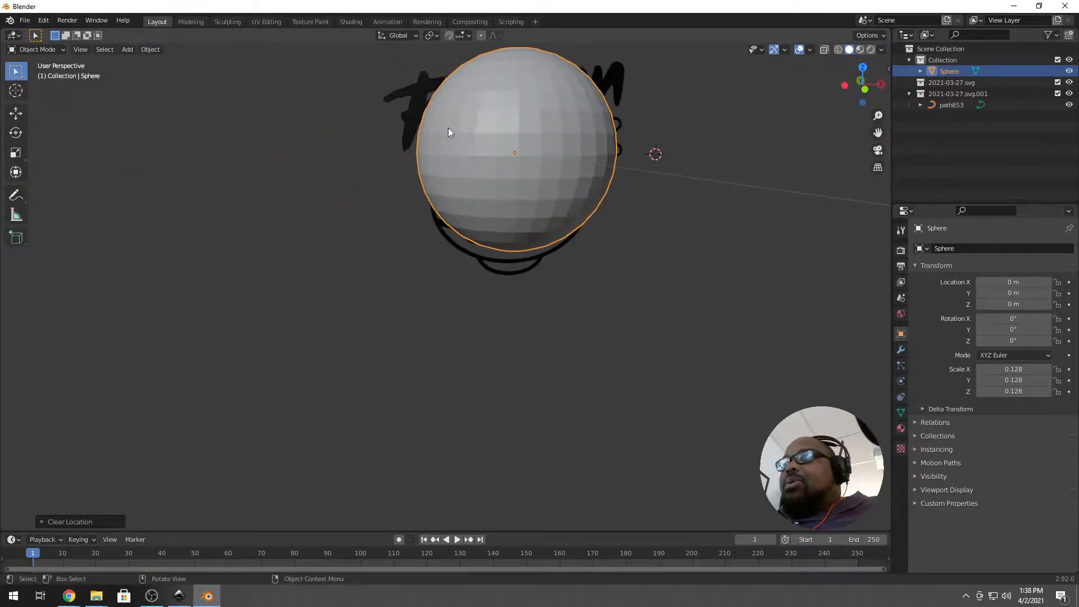
Raise the logo slightly along Z to 0.024536 m in front view.
{"action": "left_click", "coordinate": [411, 109]}
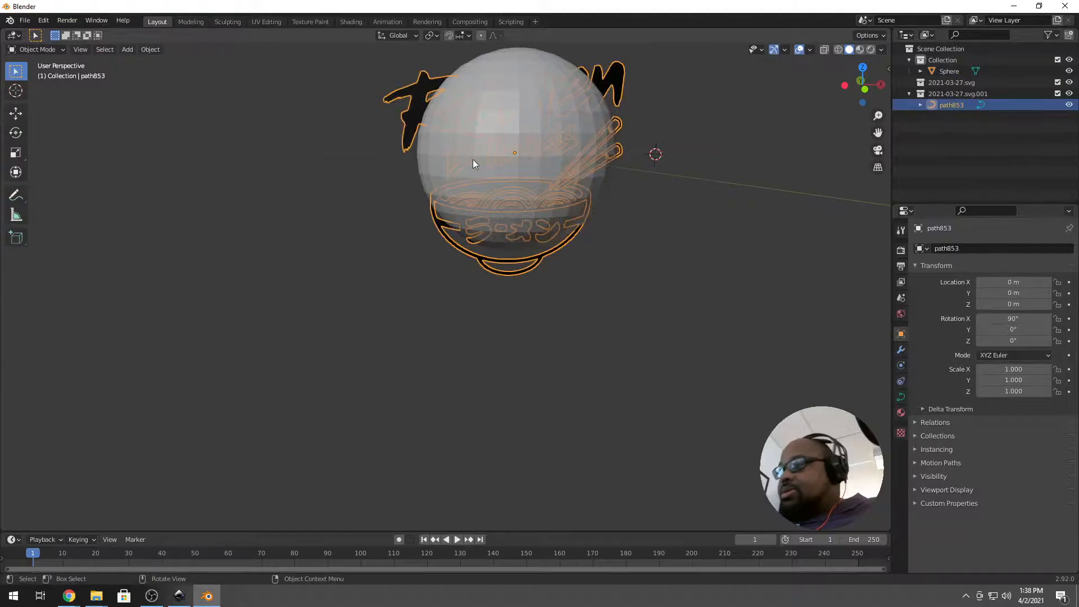
{"action": "key", "text": "KP_3"}
{"action": "key", "text": "KP_1"}
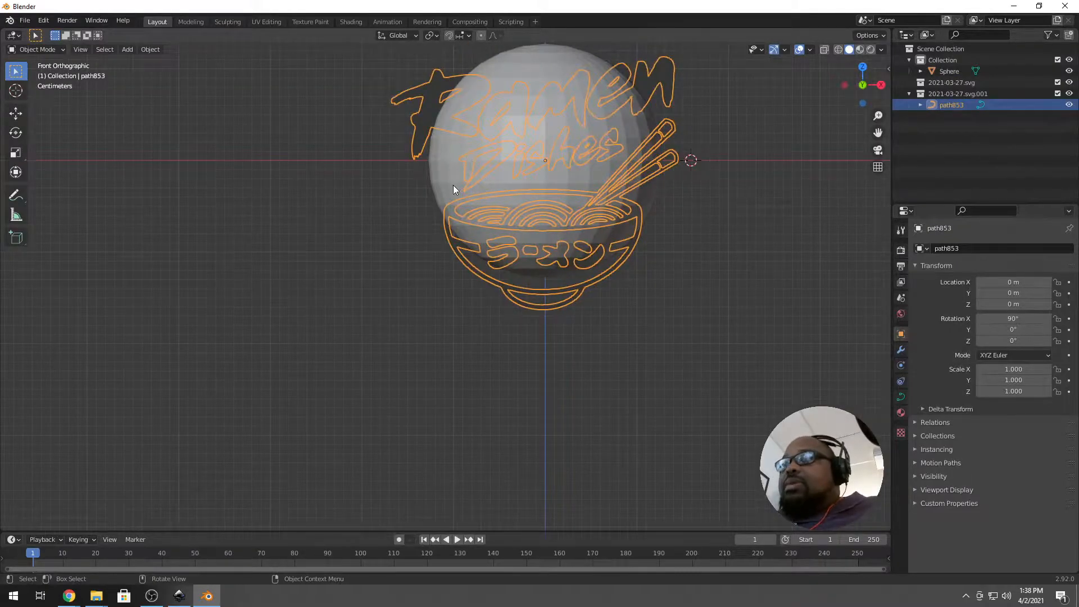
{"action": "key", "text": "g"}
{"action": "key", "text": "z"}
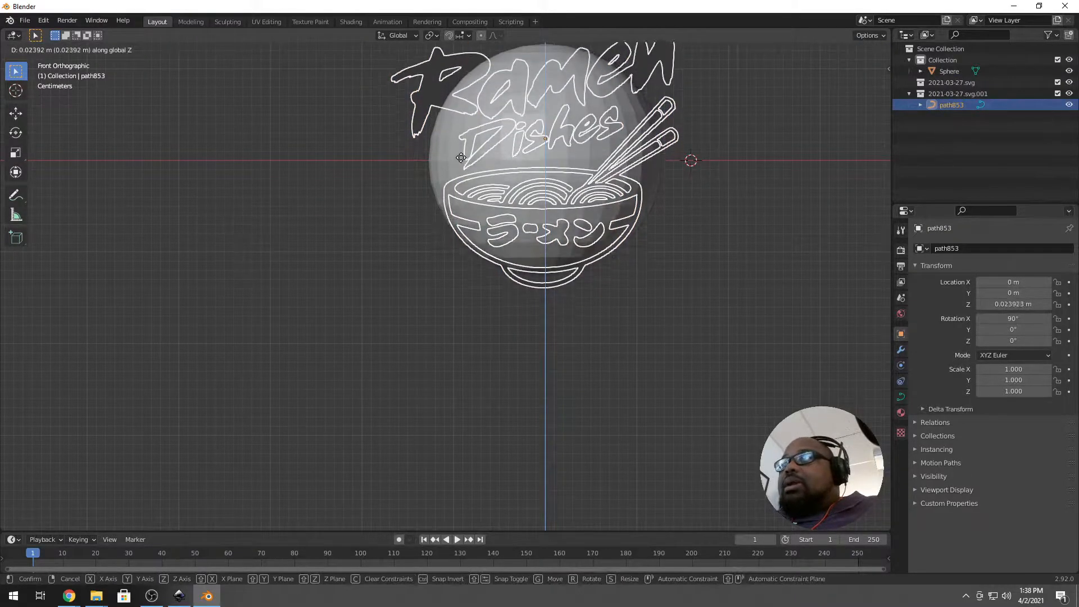
{"action": "left_click", "coordinate": [460, 158]}
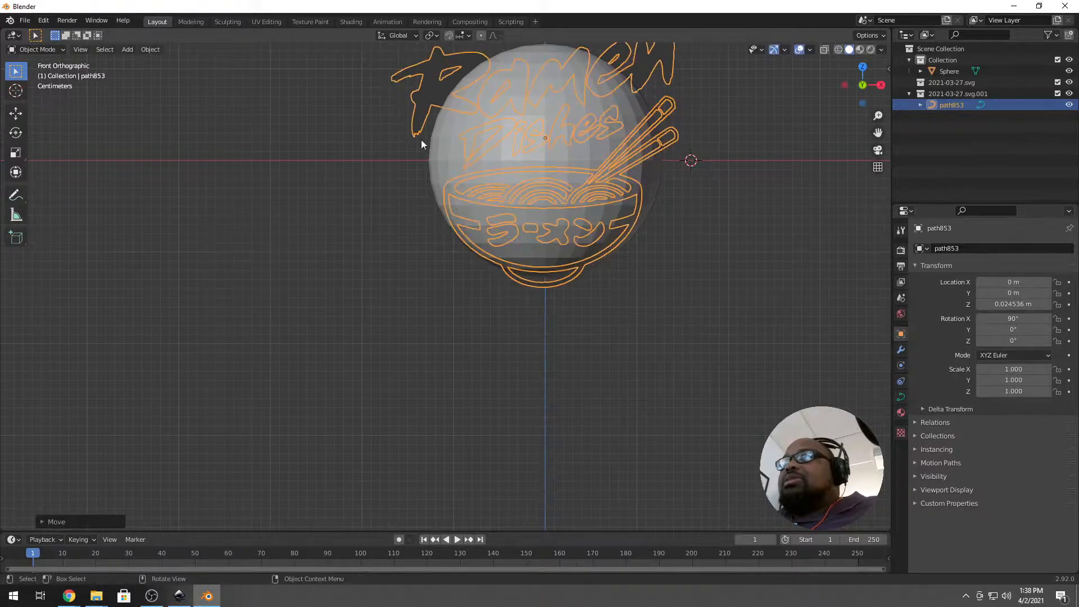
Shrink the sphere slightly to 0.123, turn on X-ray and select the sphere.
{"action": "left_click", "coordinate": [665, 141]}
{"action": "left_click", "coordinate": [635, 144]}
{"action": "left_click", "coordinate": [438, 162]}
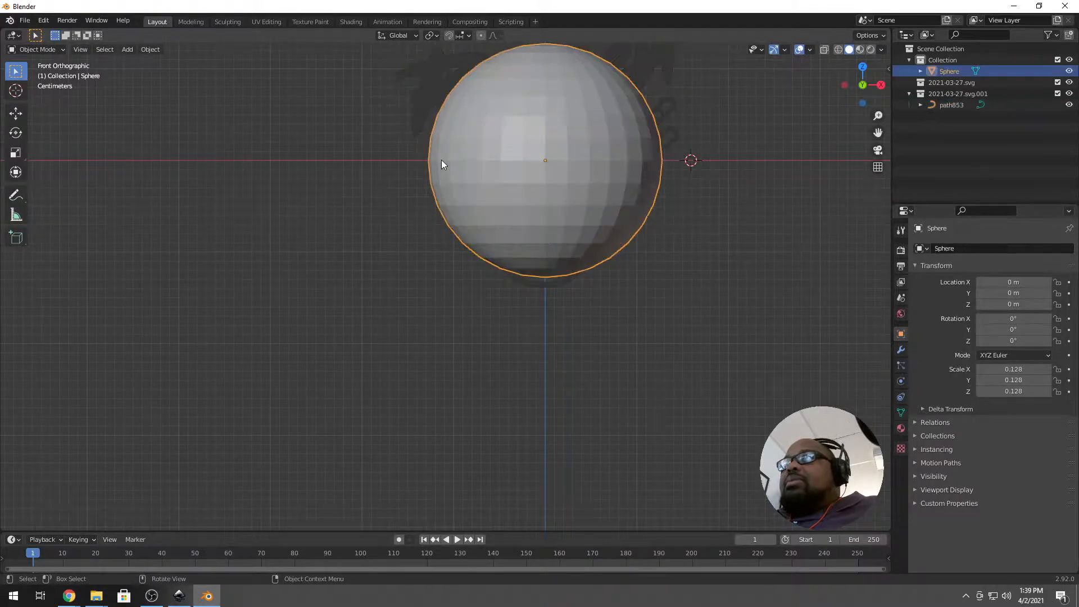
{"action": "key", "text": "s"}
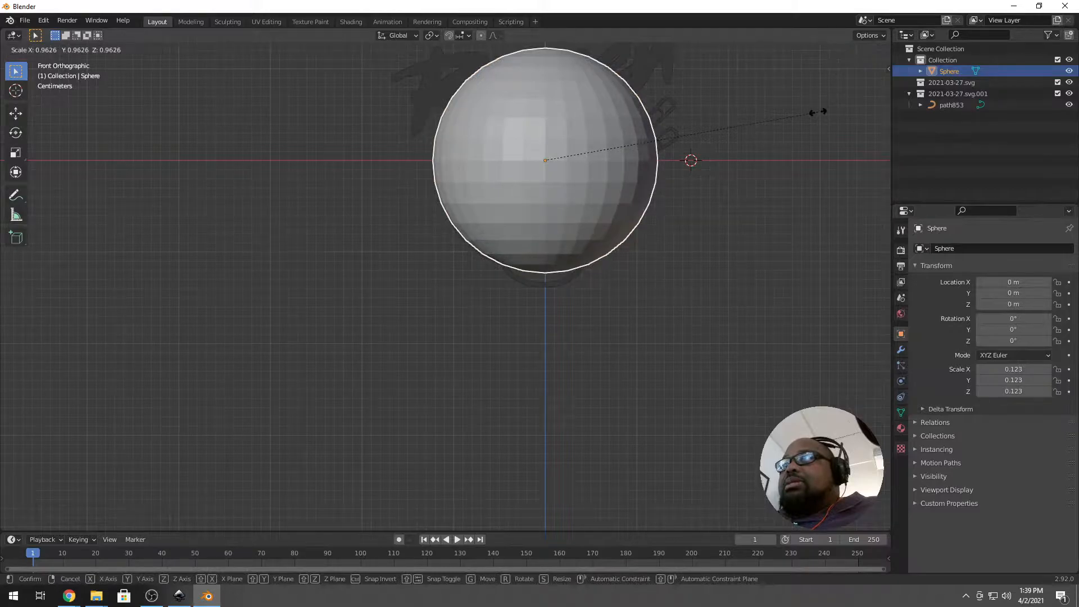
{"action": "left_click", "coordinate": [818, 112]}
{"action": "left_click", "coordinate": [570, 290]}
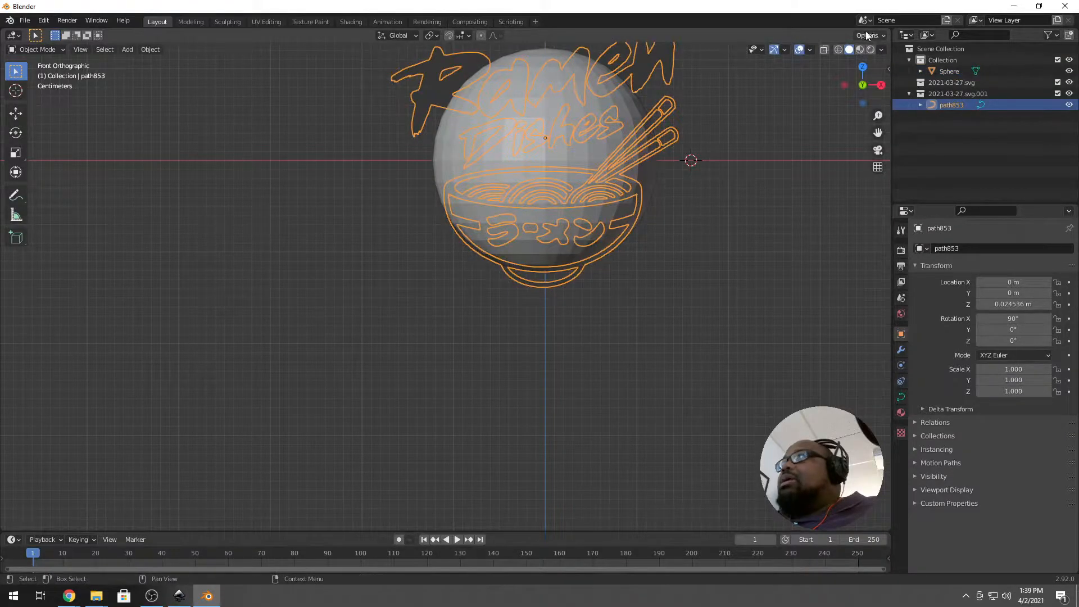
{"action": "left_click", "coordinate": [825, 50]}
{"action": "left_click", "coordinate": [618, 236]}
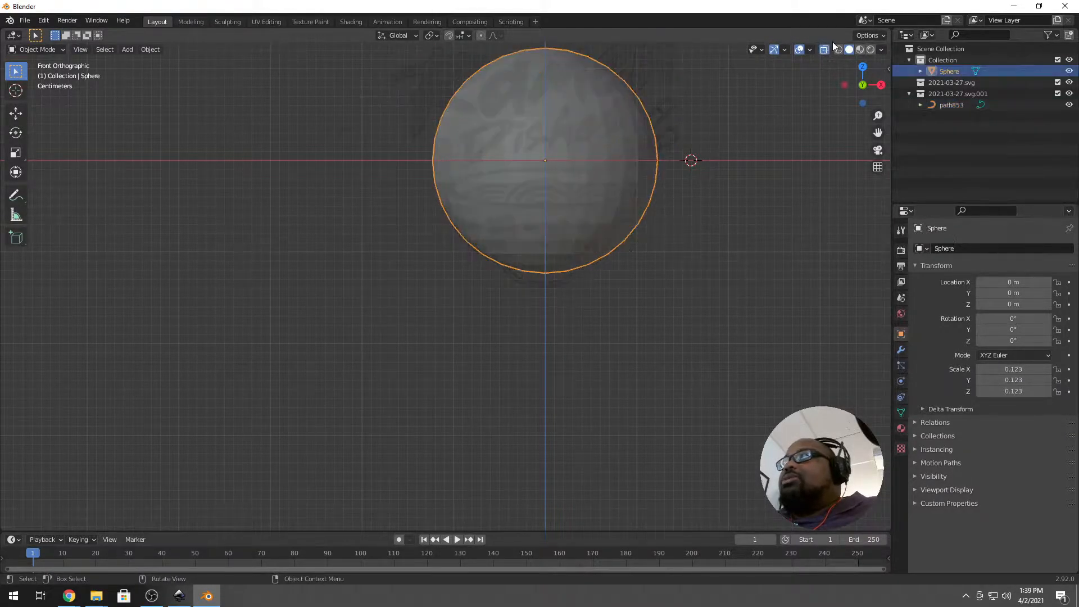
Switch the viewport shading to Wireframe.
{"action": "key", "text": "shift+z"}
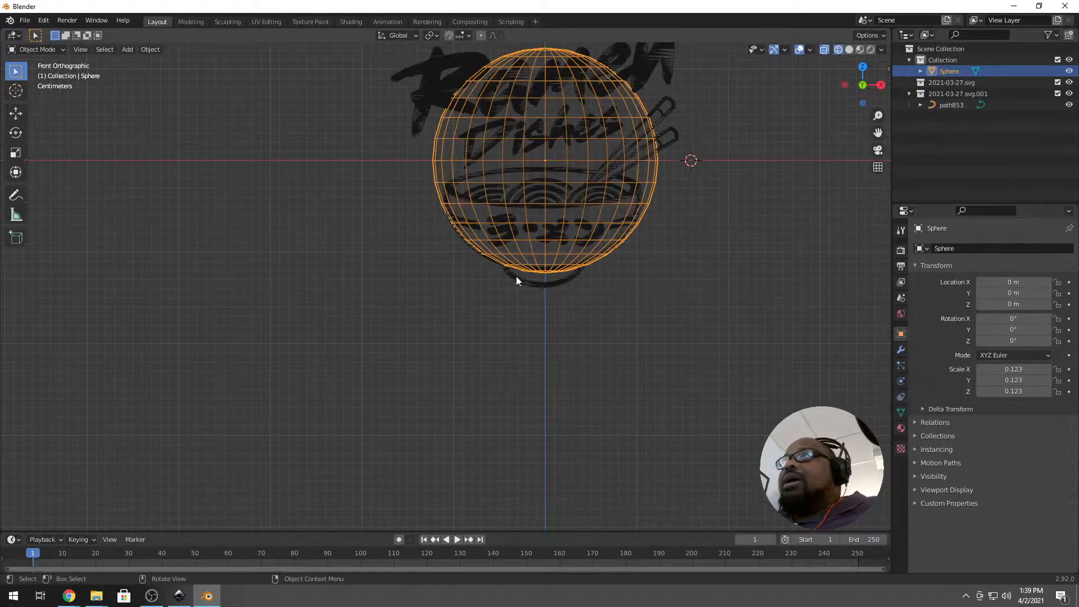
{"action": "scroll", "coordinate": [530, 259], "scroll_direction": "up", "scroll_amount": 3}
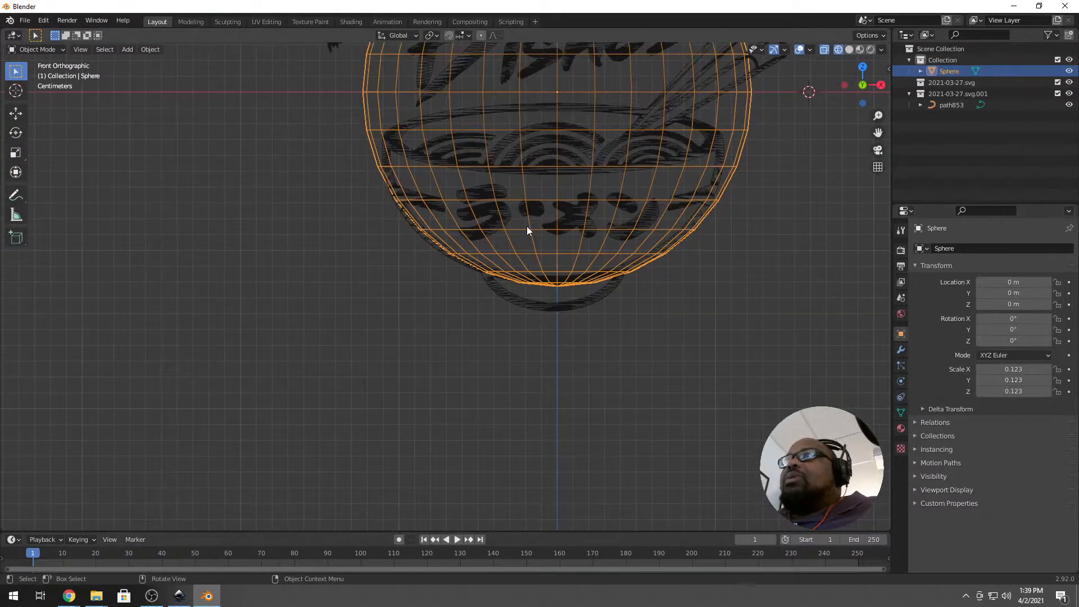
{"action": "scroll", "coordinate": [631, 200], "scroll_direction": "down", "scroll_amount": 2}
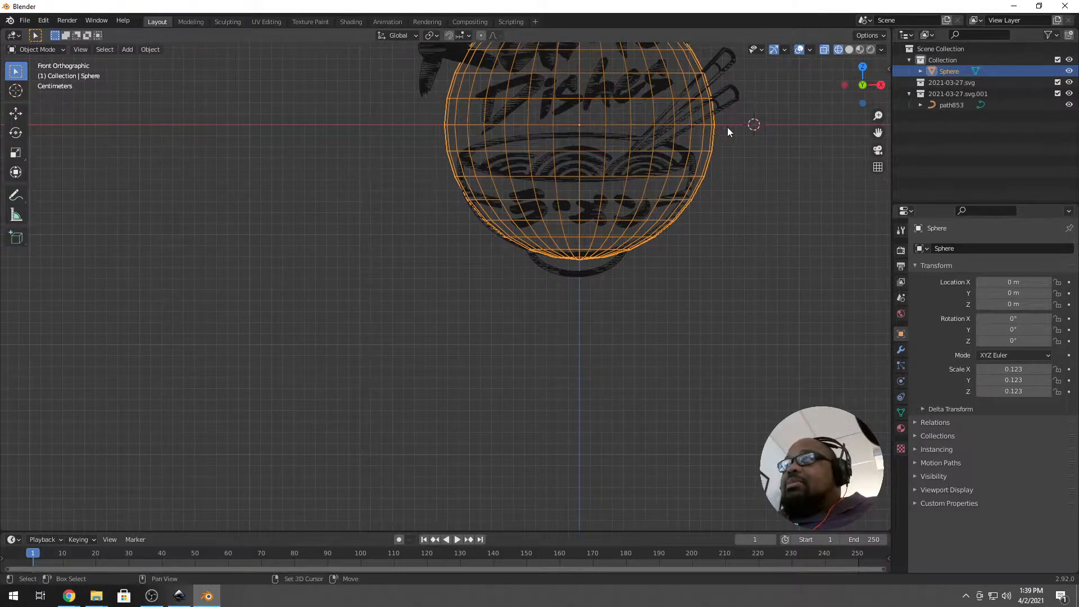
Duplicate the sphere and scale the copy, Sphere.001, down to 0.115.
{"action": "key", "text": "shift+d"}
{"action": "key", "text": "Escape"}
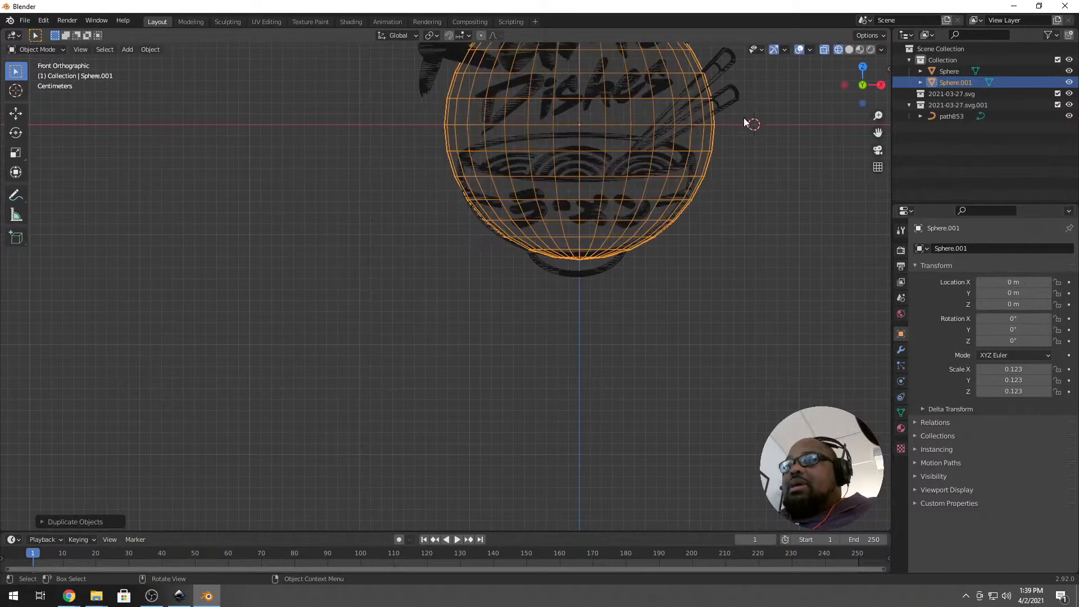
{"action": "key", "text": "s"}
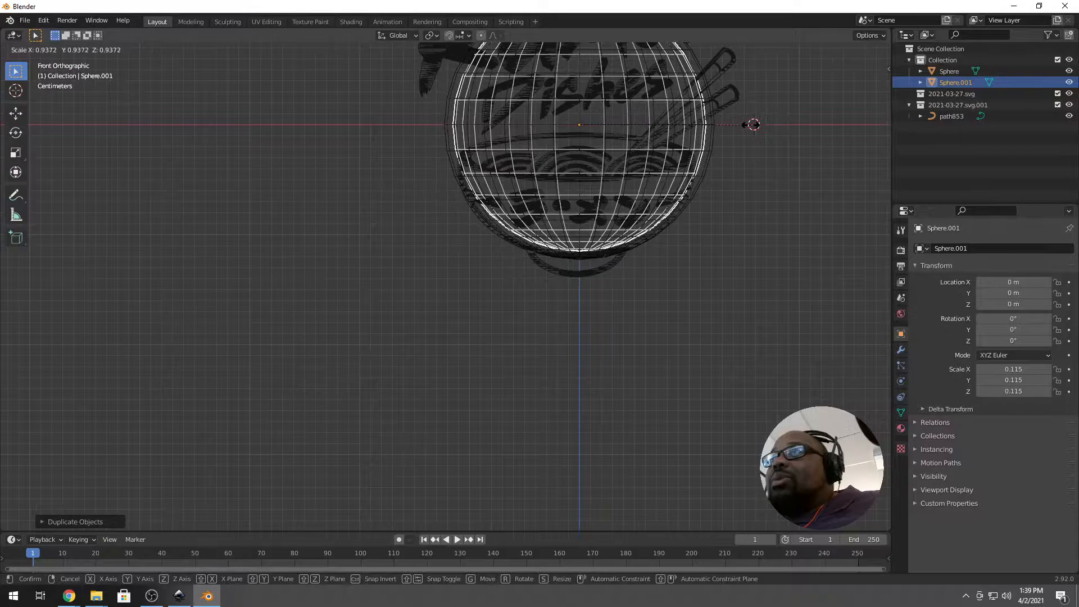
{"action": "left_click", "coordinate": [753, 124]}
Select both the outer Sphere and the inner Sphere.001.
{"action": "left_click", "coordinate": [591, 264]}
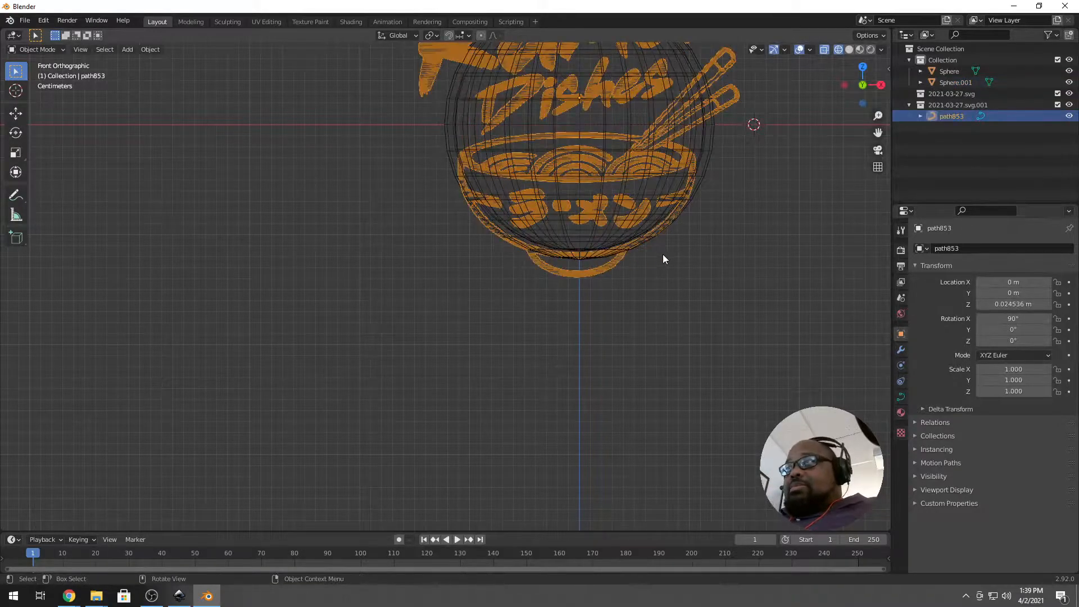
{"action": "left_click", "coordinate": [449, 152]}
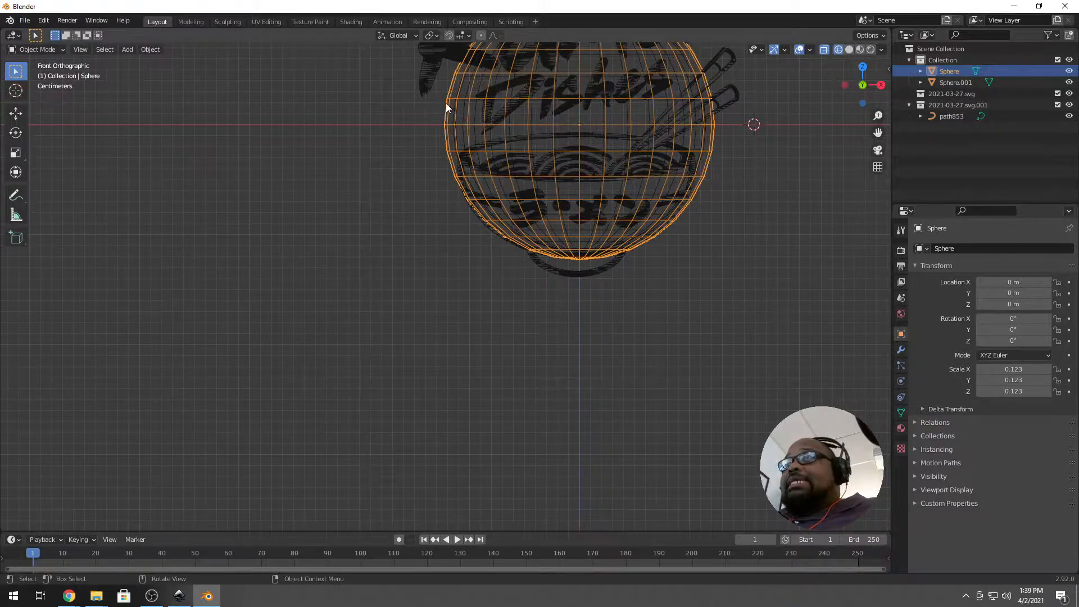
{"action": "scroll", "coordinate": [464, 121], "scroll_direction": "down", "scroll_amount": 3}
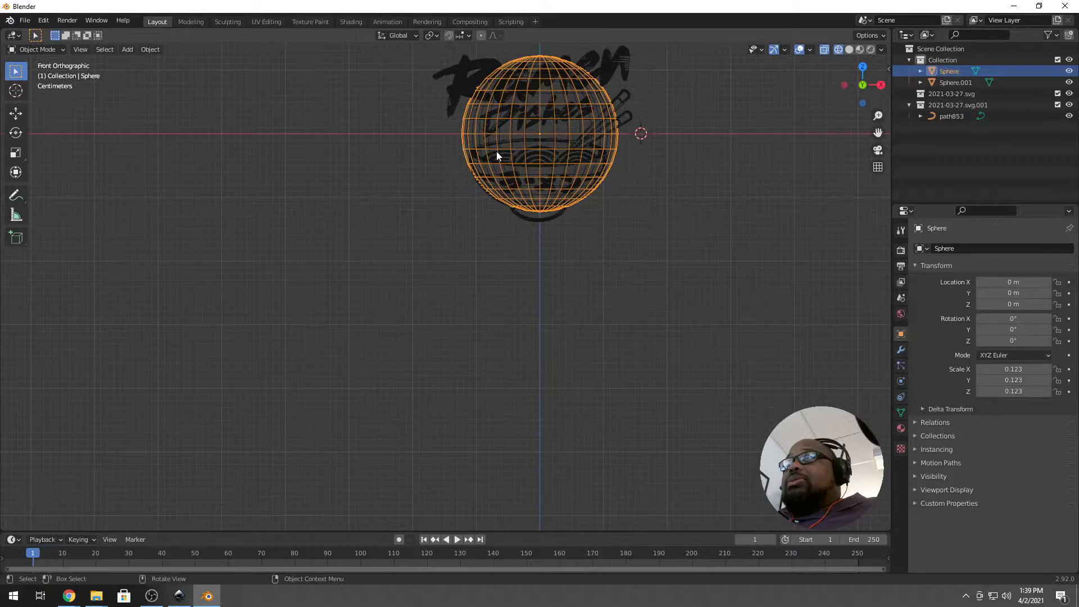
{"action": "left_click", "coordinate": [589, 79]}
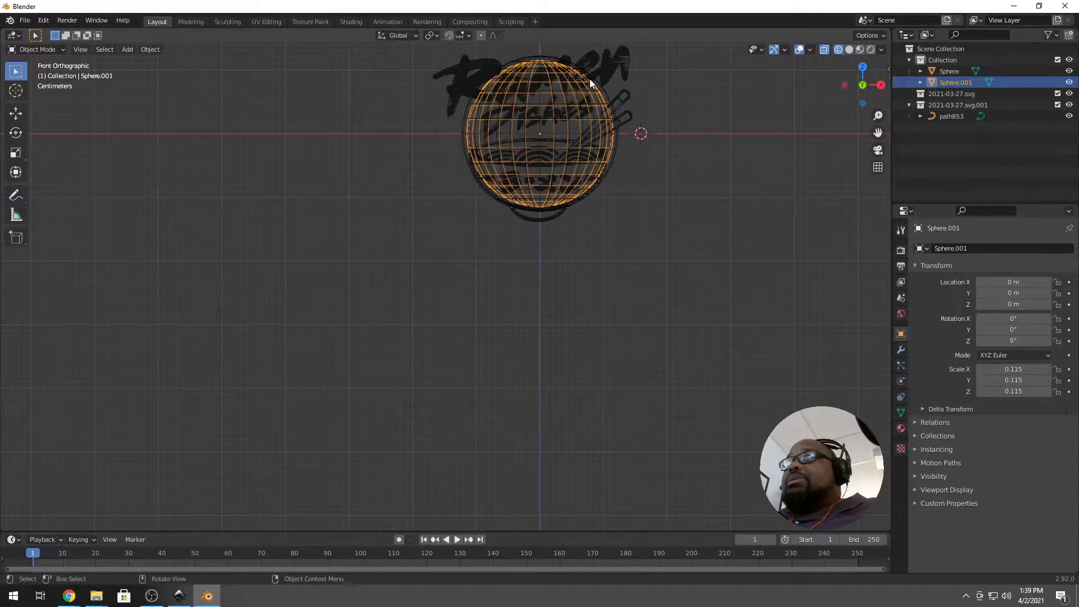
{"action": "left_click", "coordinate": [589, 79]}
{"action": "left_click", "coordinate": [548, 55]}
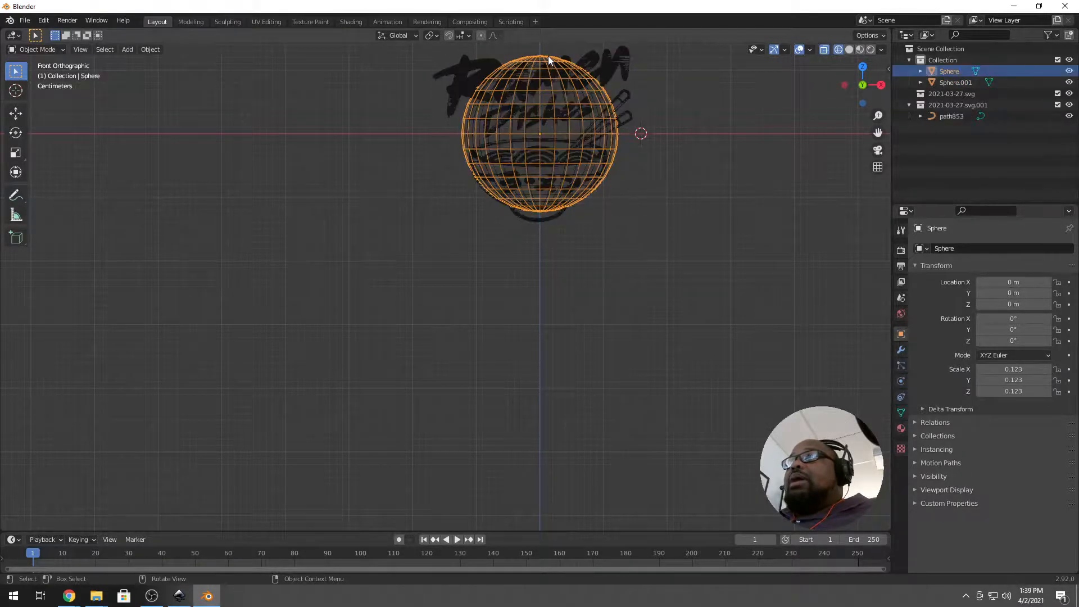
{"action": "left_click", "coordinate": [471, 132], "text": "shift"}
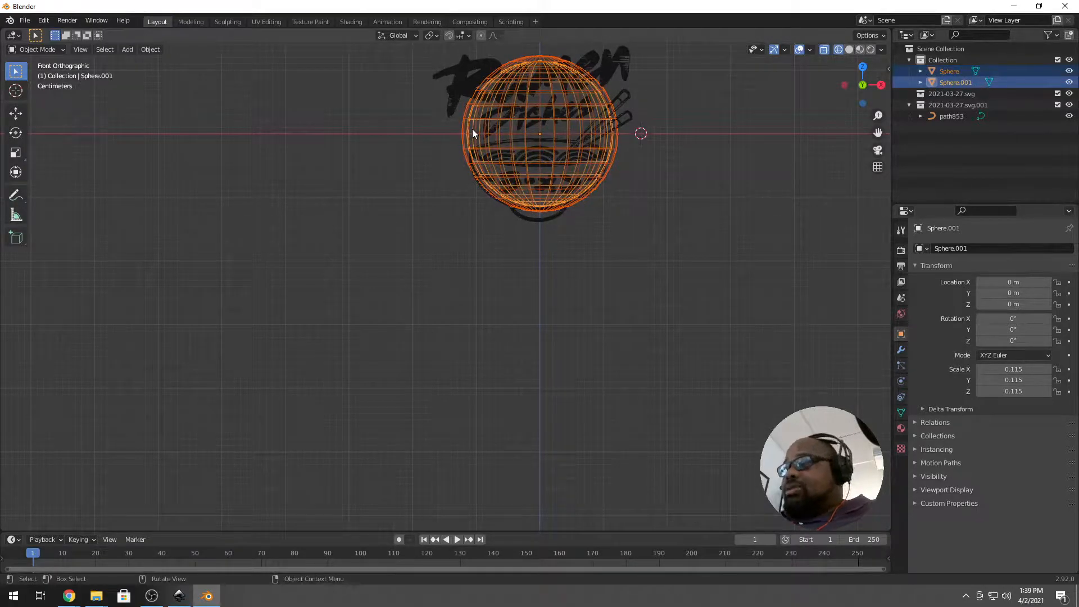
Isolate the two spheres in local view and enter face editing on the outer sphere.
{"action": "key", "text": "KP_Divide"}
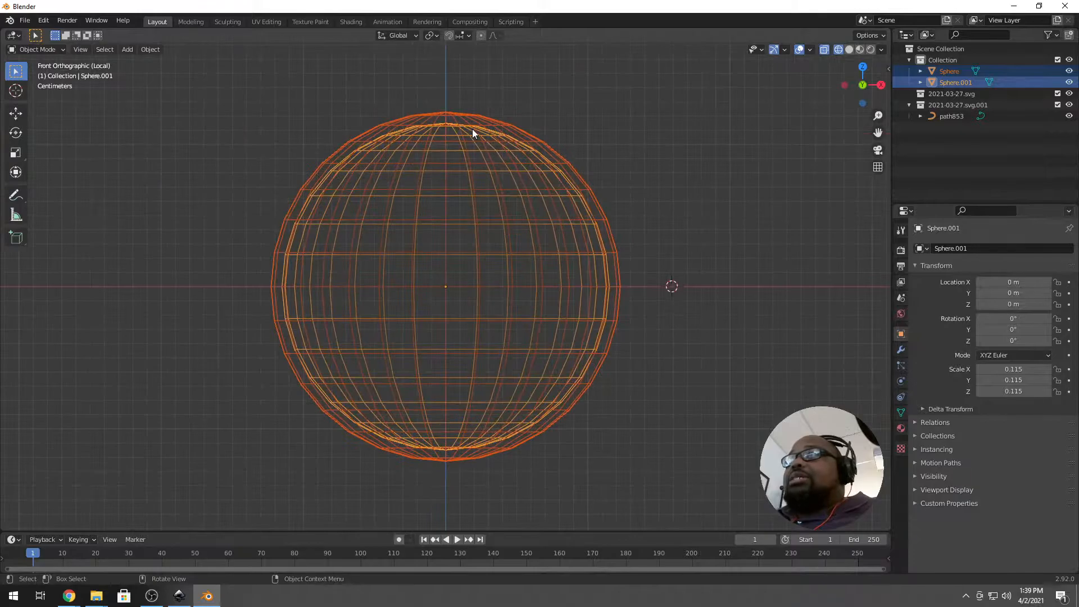
{"action": "left_click", "coordinate": [517, 117]}
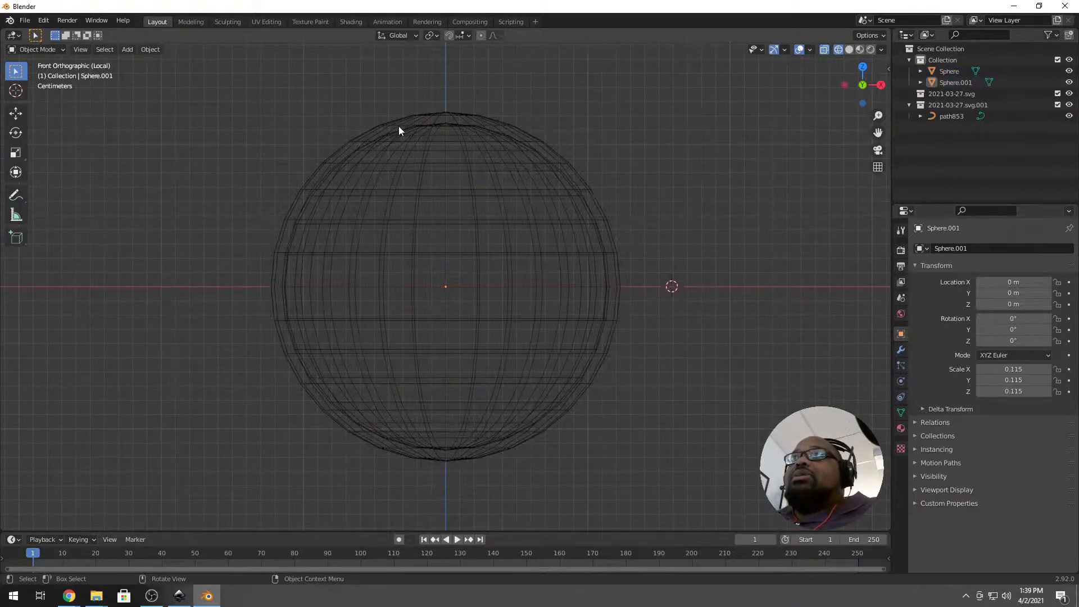
{"action": "left_click", "coordinate": [400, 141]}
{"action": "key", "text": "Tab"}
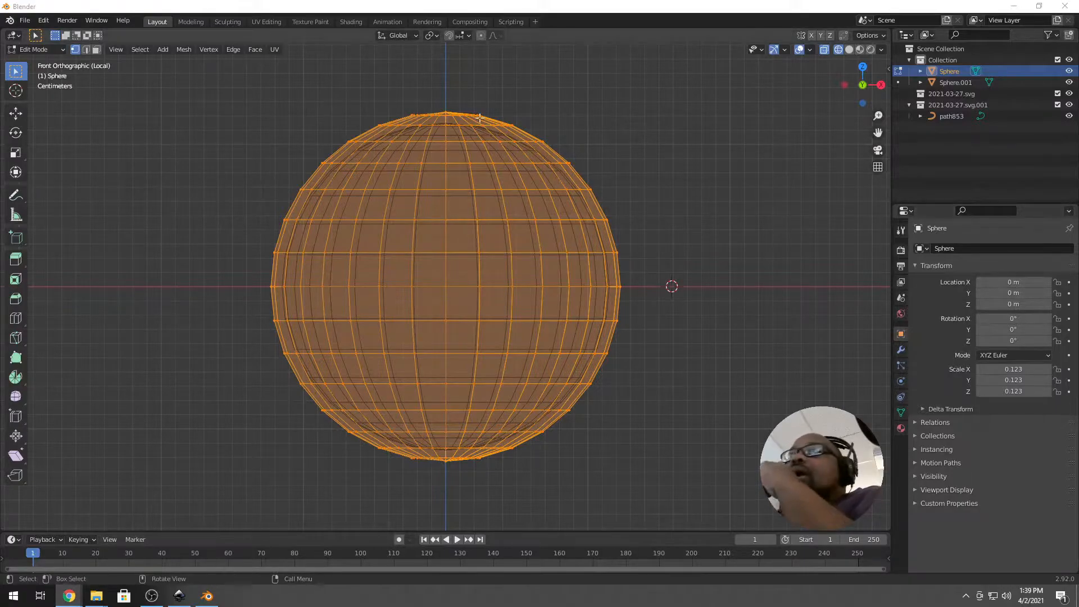
{"action": "left_click", "coordinate": [95, 50]}
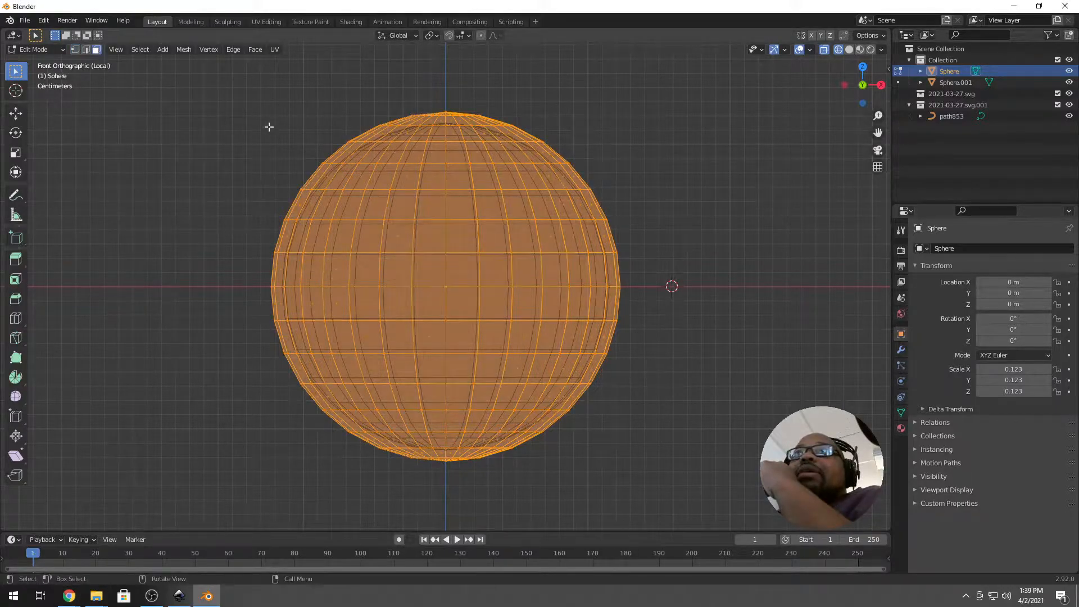
Delete the outer sphere's upper-half faces and exit Edit Mode.
{"action": "left_click_drag", "start_coordinate": [242, 95], "coordinate": [694, 283]}
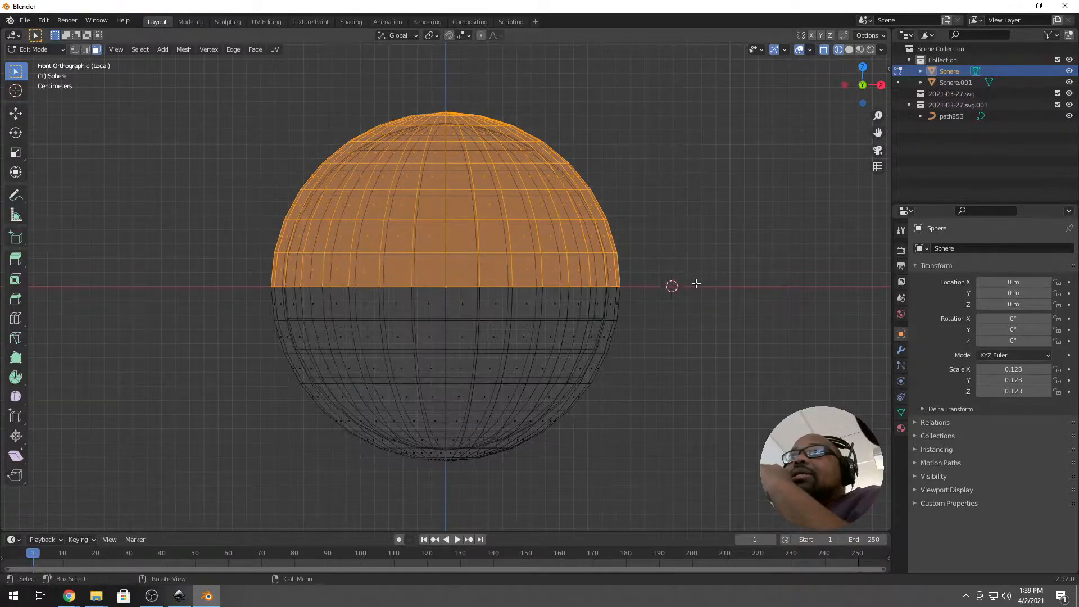
{"action": "key", "text": "x"}
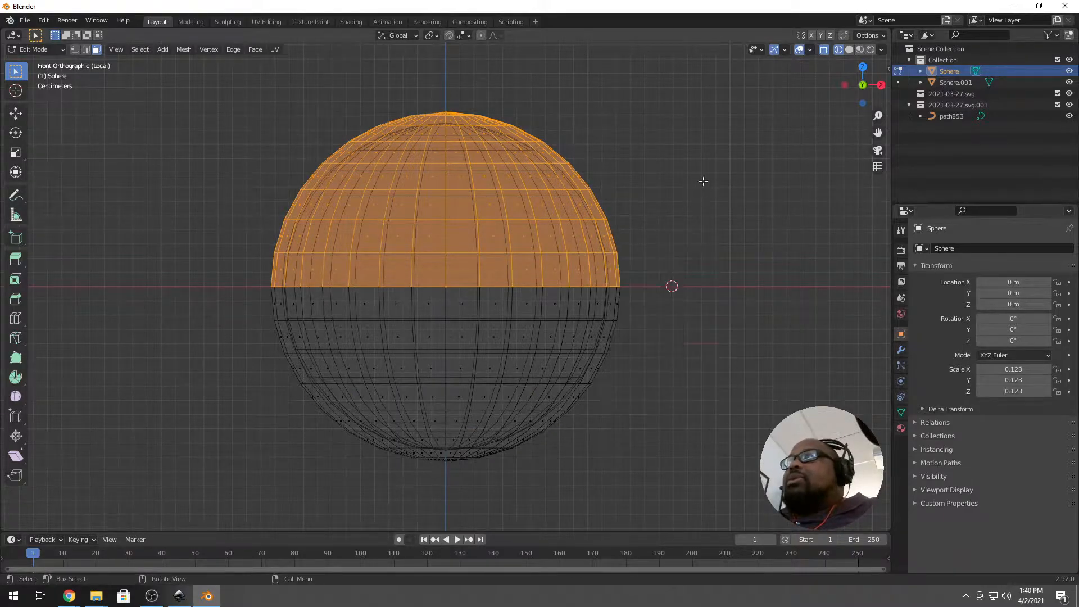
{"action": "left_click", "coordinate": [703, 182]}
{"action": "left_click_drag", "start_coordinate": [235, 92], "coordinate": [732, 273]}
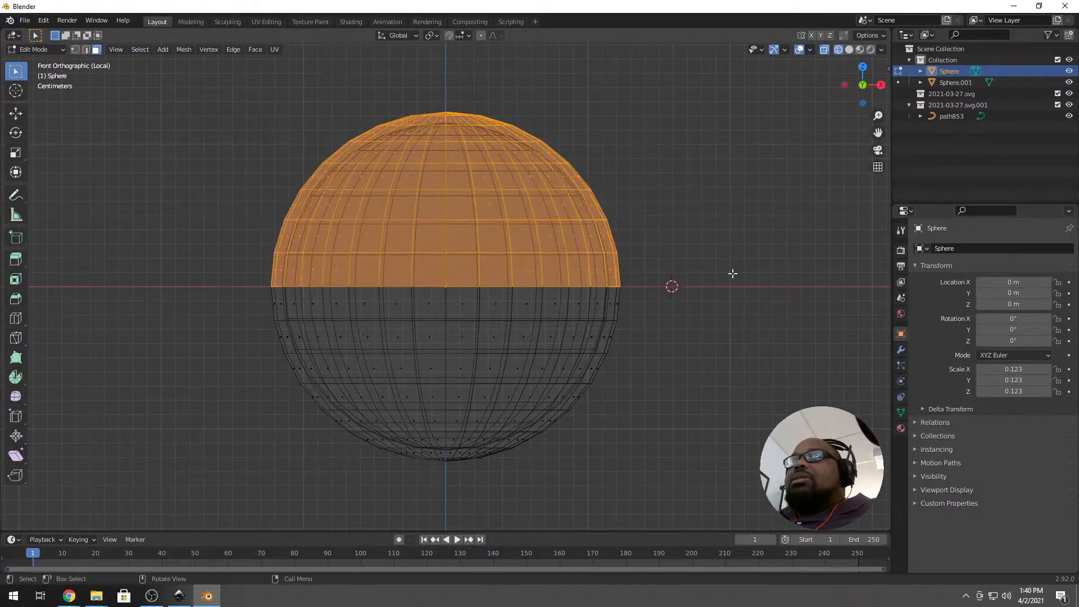
{"action": "key", "text": "x"}
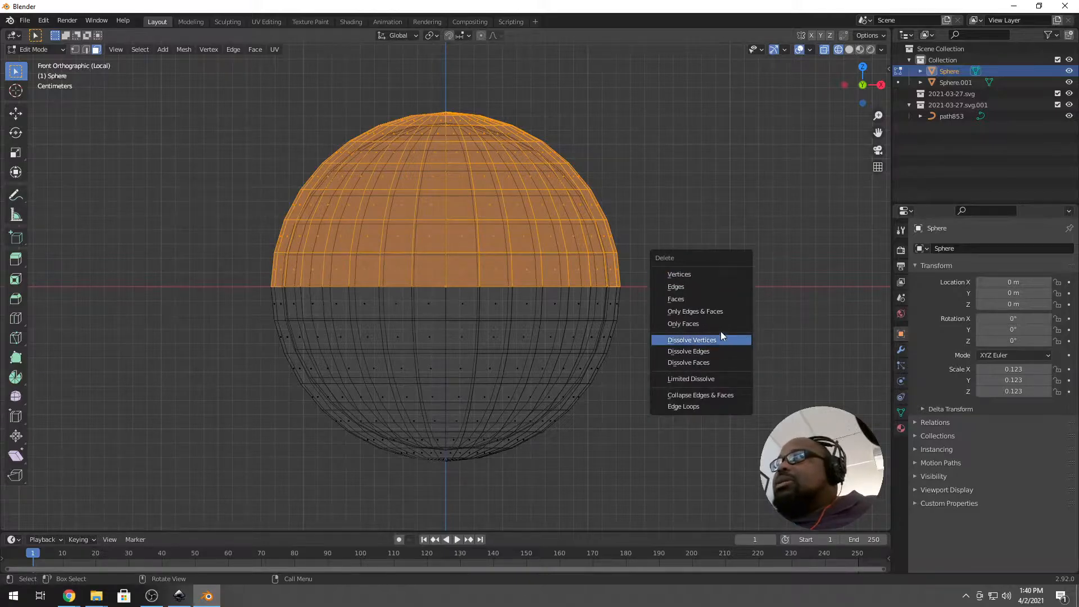
{"action": "left_click", "coordinate": [724, 320]}
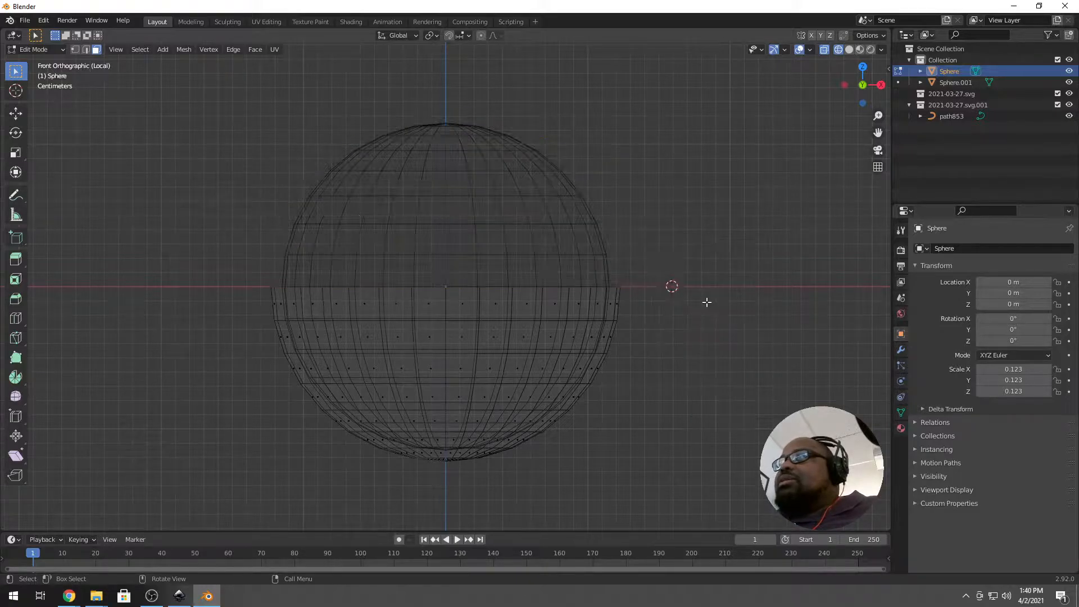
{"action": "key", "text": "Tab"}
Delete the upper-half faces of the inner Sphere.001.
{"action": "left_click", "coordinate": [405, 196]}
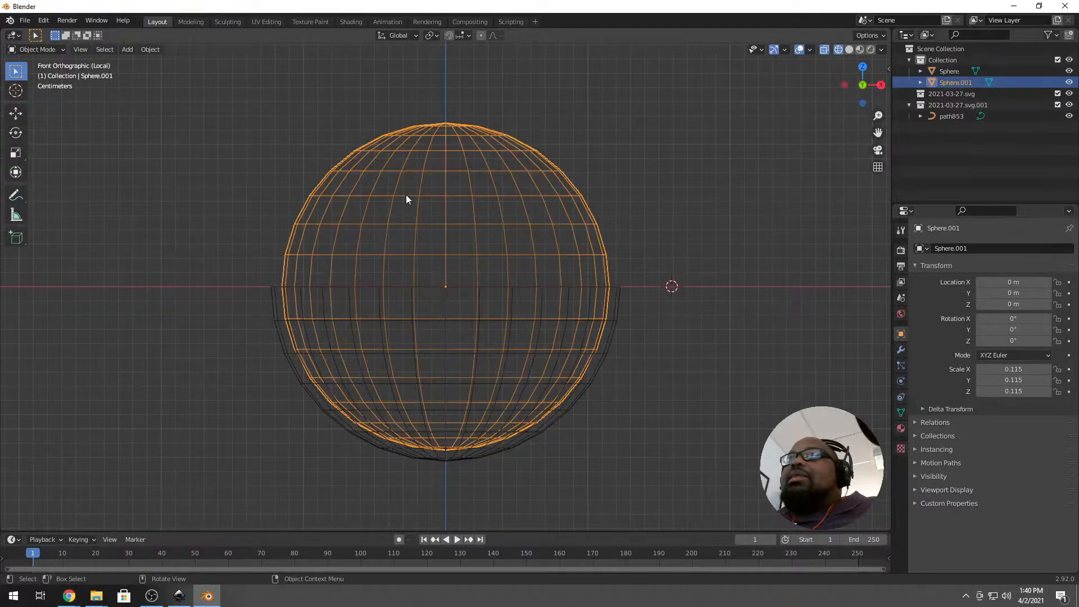
{"action": "key", "text": "Tab"}
{"action": "left_click_drag", "start_coordinate": [213, 107], "coordinate": [724, 283]}
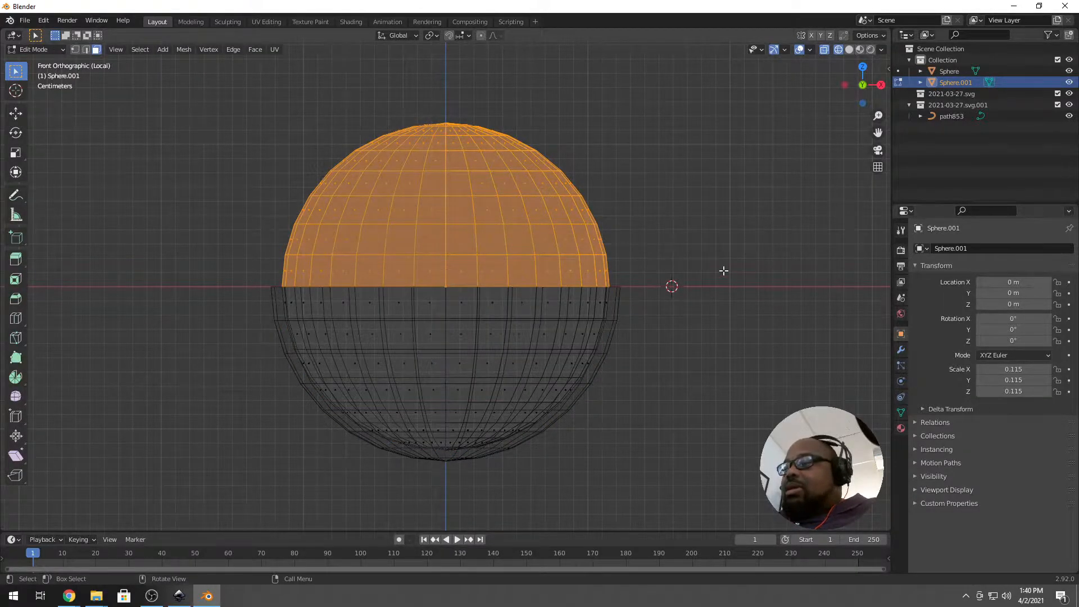
{"action": "key", "text": "x"}
{"action": "left_click", "coordinate": [723, 271]}
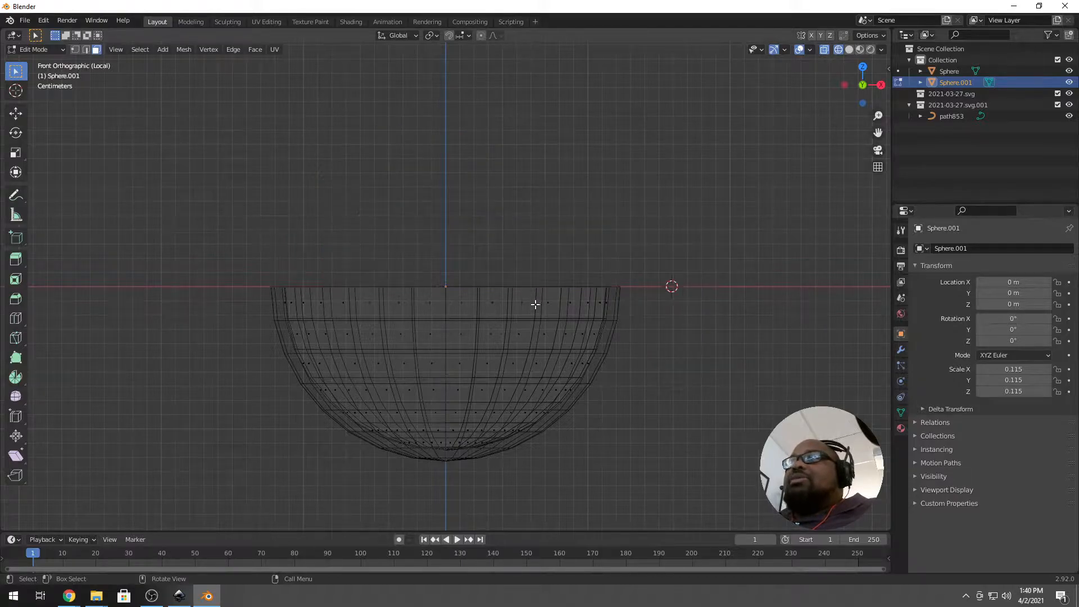
Turn off X-ray, orbit to inspect the double-walled bowl, and return to front view.
{"action": "middle_click_drag", "start_coordinate": [492, 291], "coordinate": [585, 285]}
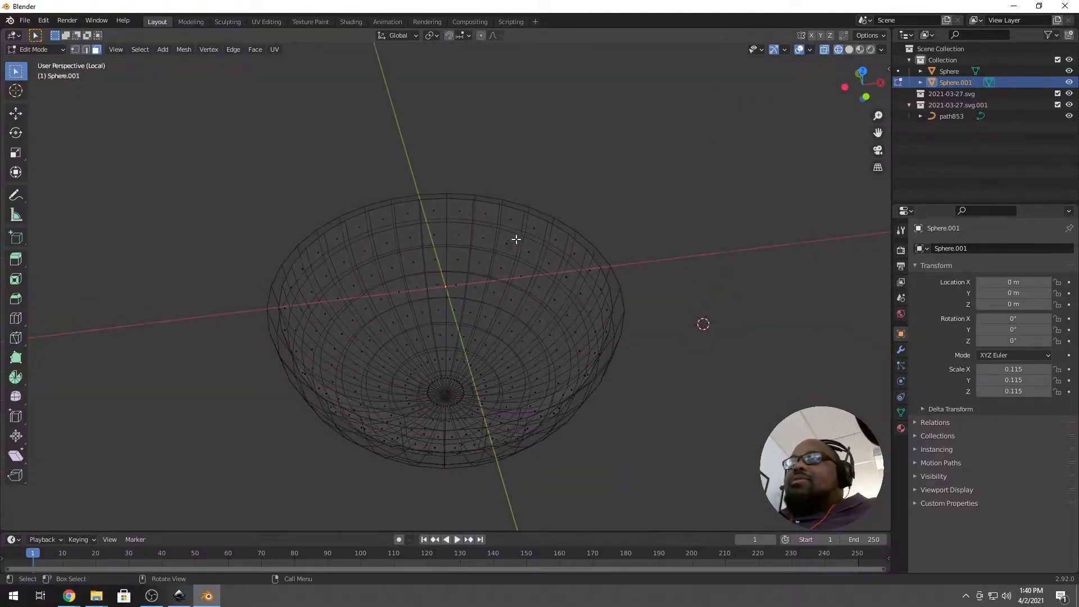
{"action": "left_click", "coordinate": [825, 51]}
{"action": "middle_click_drag", "start_coordinate": [360, 337], "coordinate": [361, 341]}
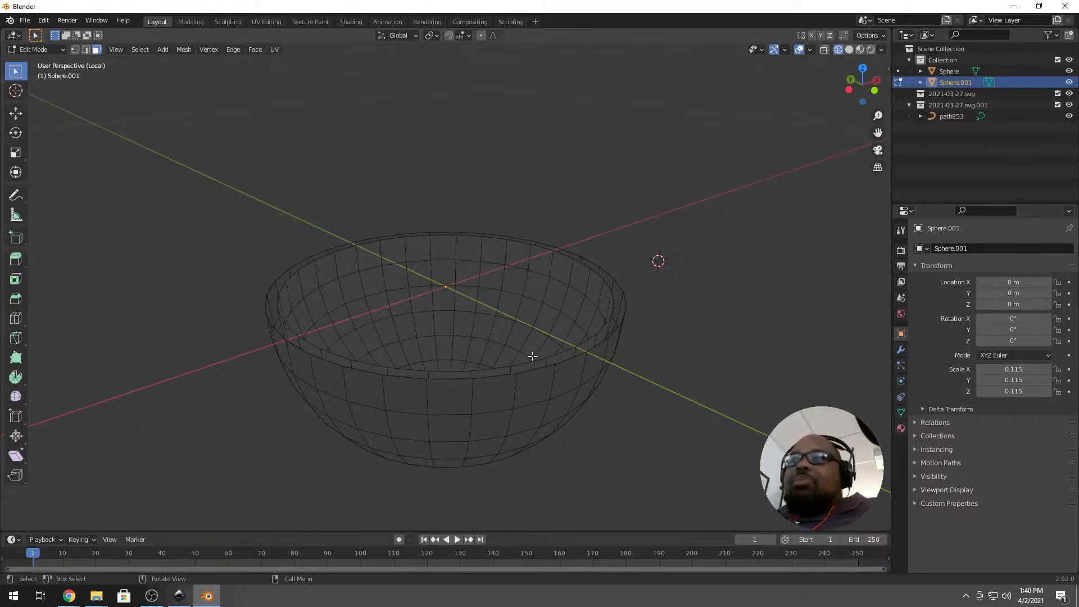
{"action": "middle_click_drag", "start_coordinate": [614, 321], "coordinate": [576, 365]}
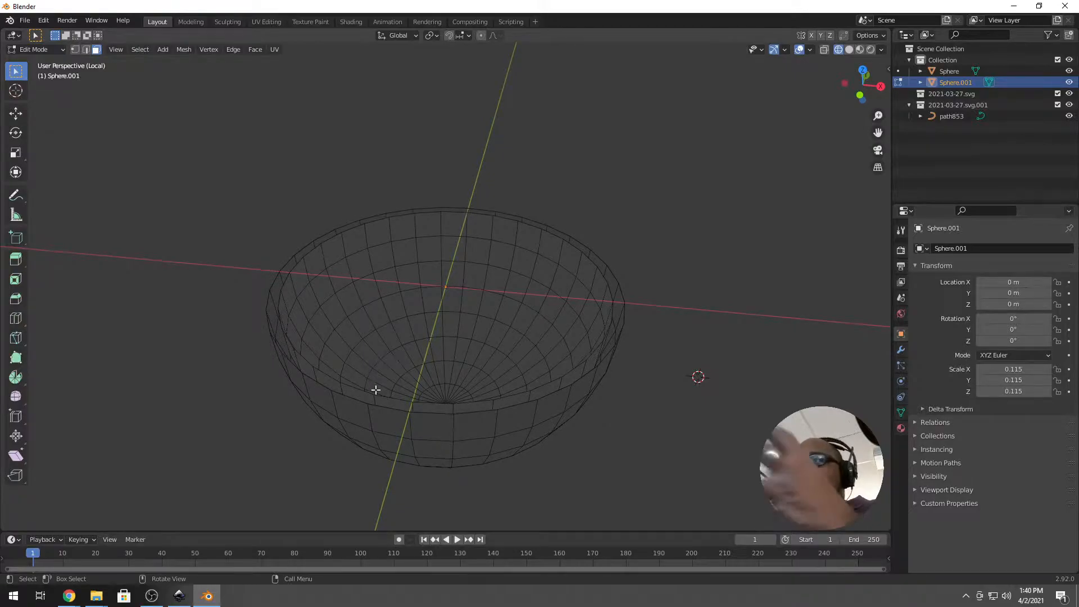
{"action": "middle_click_drag", "start_coordinate": [405, 398], "coordinate": [423, 378]}
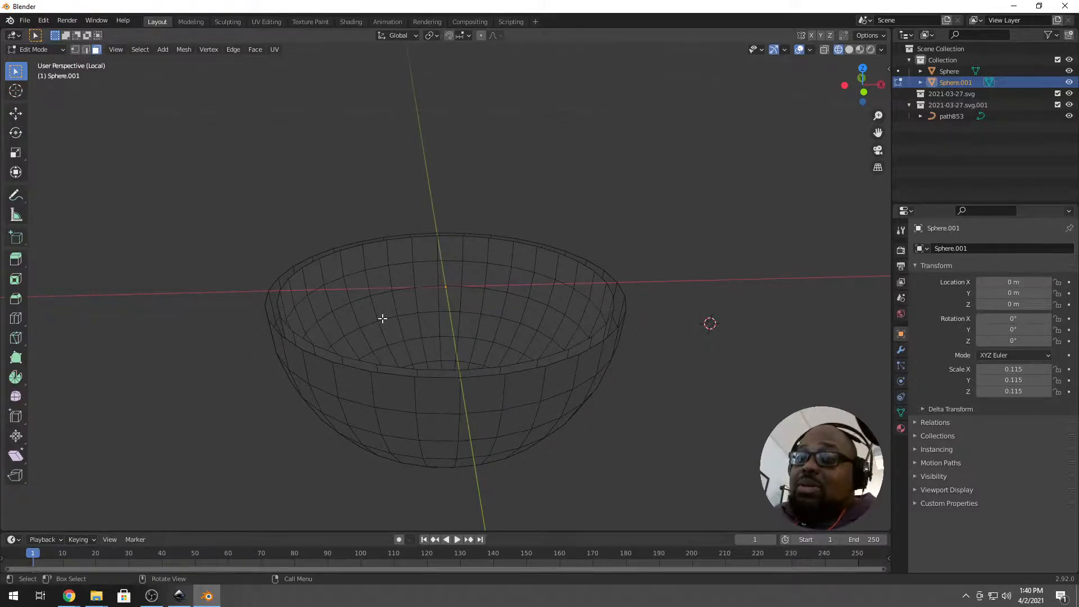
{"action": "key", "text": "KP_1"}
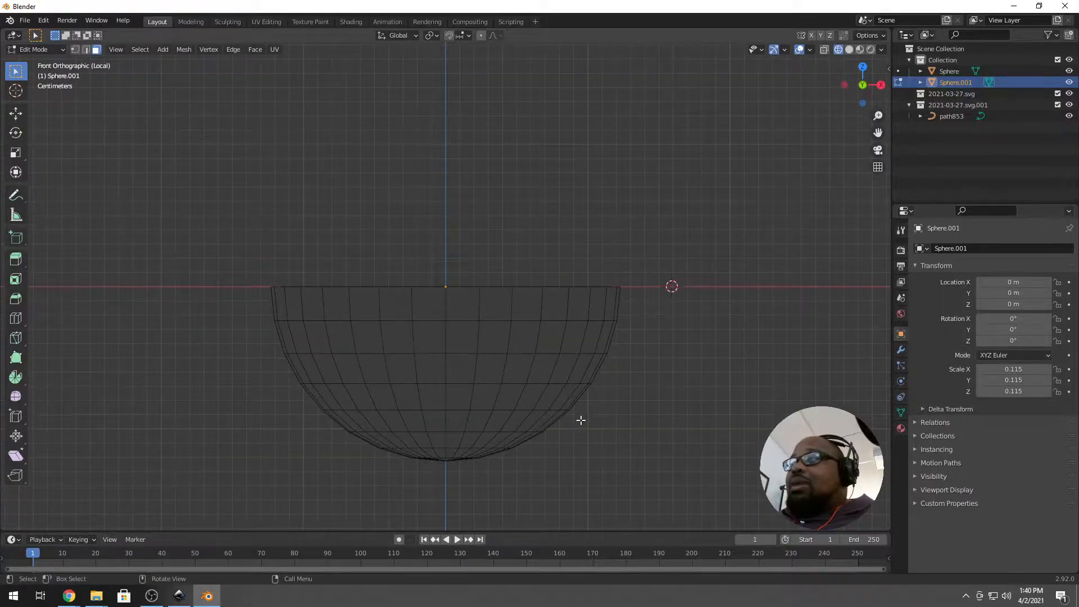
Exit local view and inspect the bowl's base before snapping back to front view.
{"action": "key", "text": "KP_Divide"}
{"action": "scroll", "coordinate": [537, 205], "scroll_direction": "up", "scroll_amount": 4}
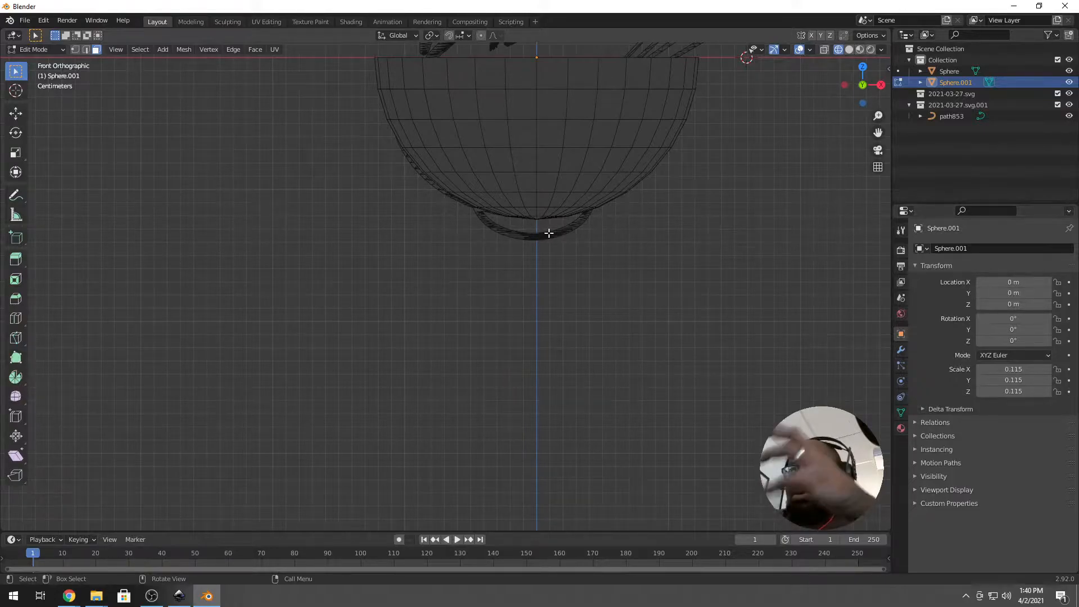
{"action": "middle_click_drag", "start_coordinate": [635, 227], "coordinate": [539, 224]}
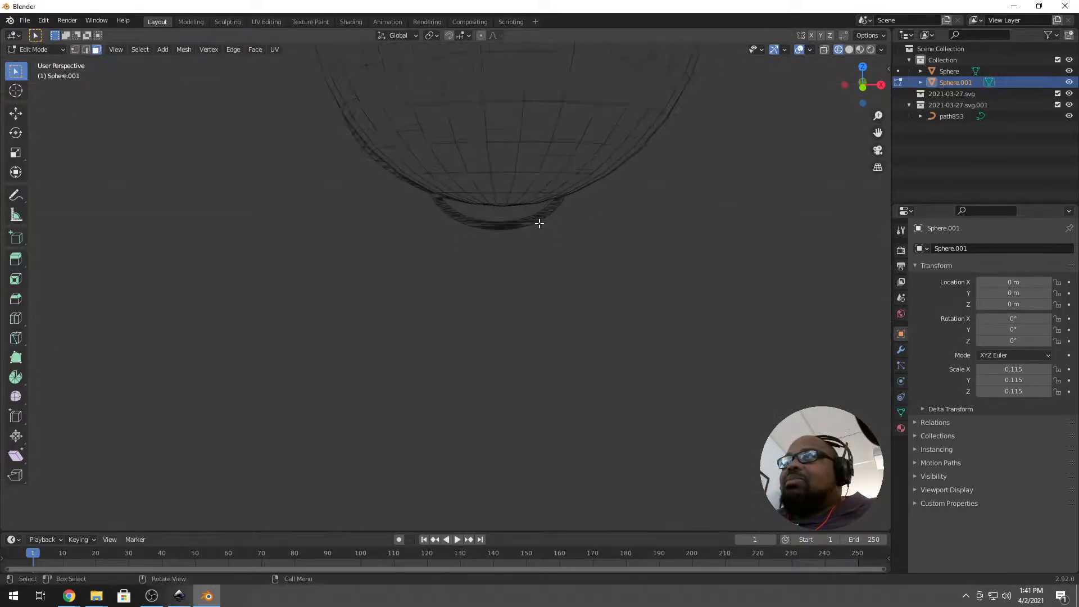
{"action": "key", "text": "KP_1"}
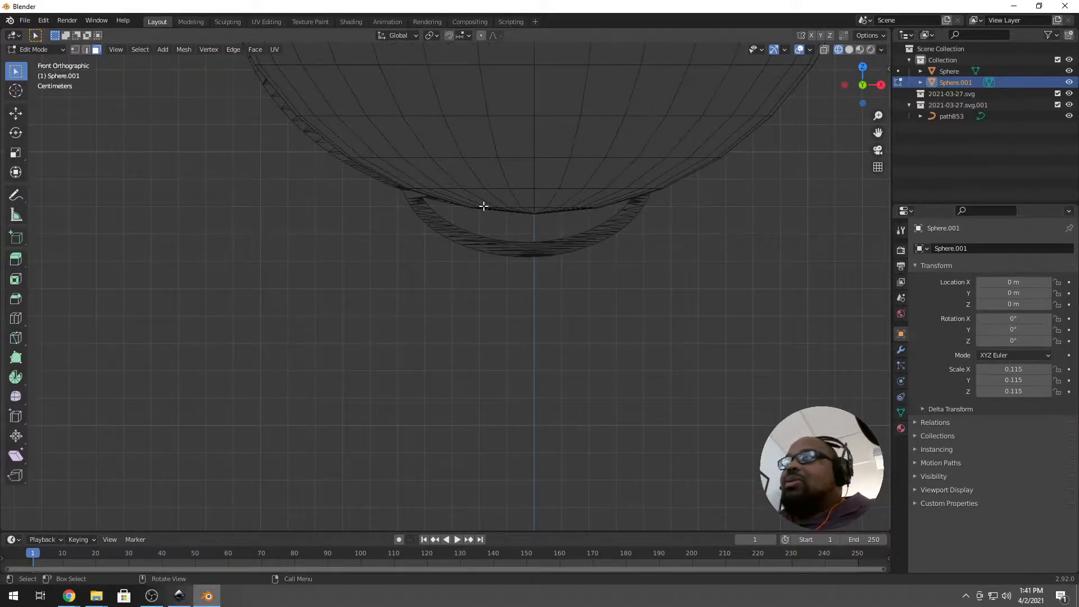
Turn on X-ray, return to Object Mode and isolate the Sphere bowl in local view.
{"action": "left_click", "coordinate": [824, 50]}
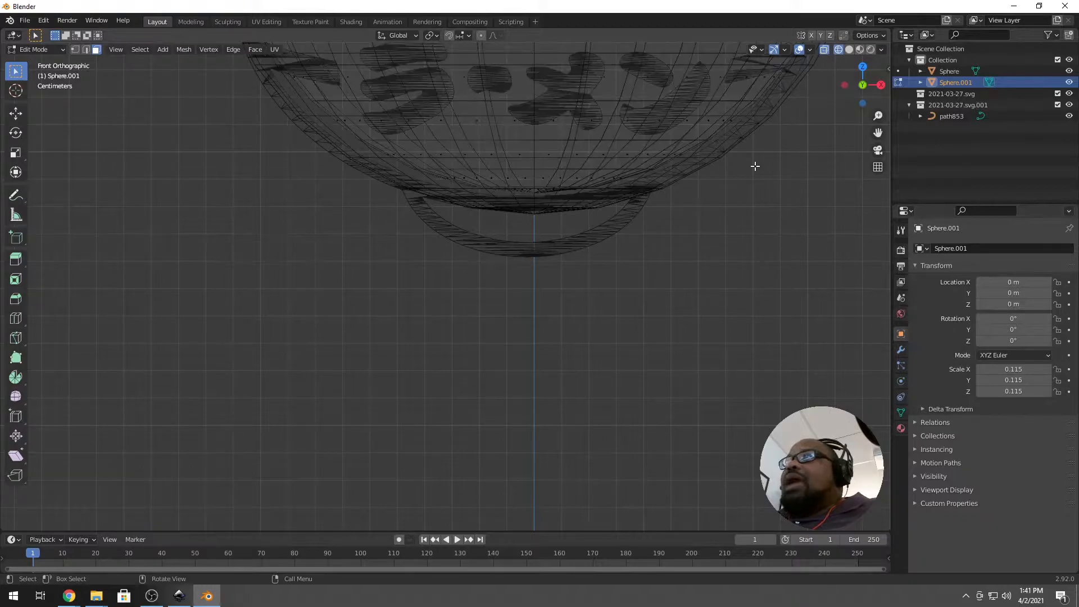
{"action": "key", "text": "Caps_Lock"}
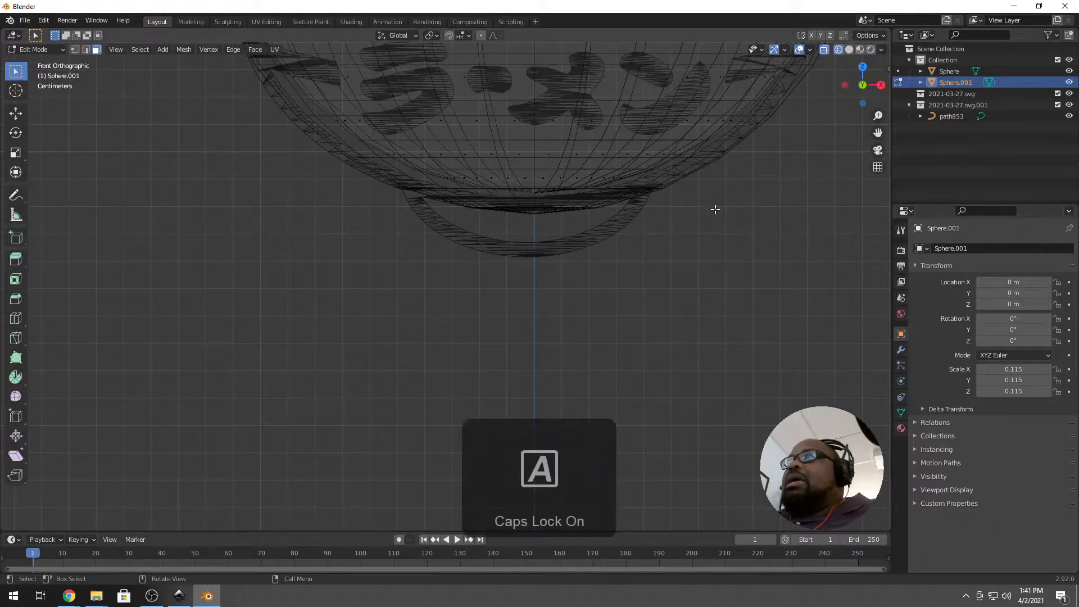
{"action": "key", "text": "Caps_Lock"}
{"action": "key", "text": "Tab"}
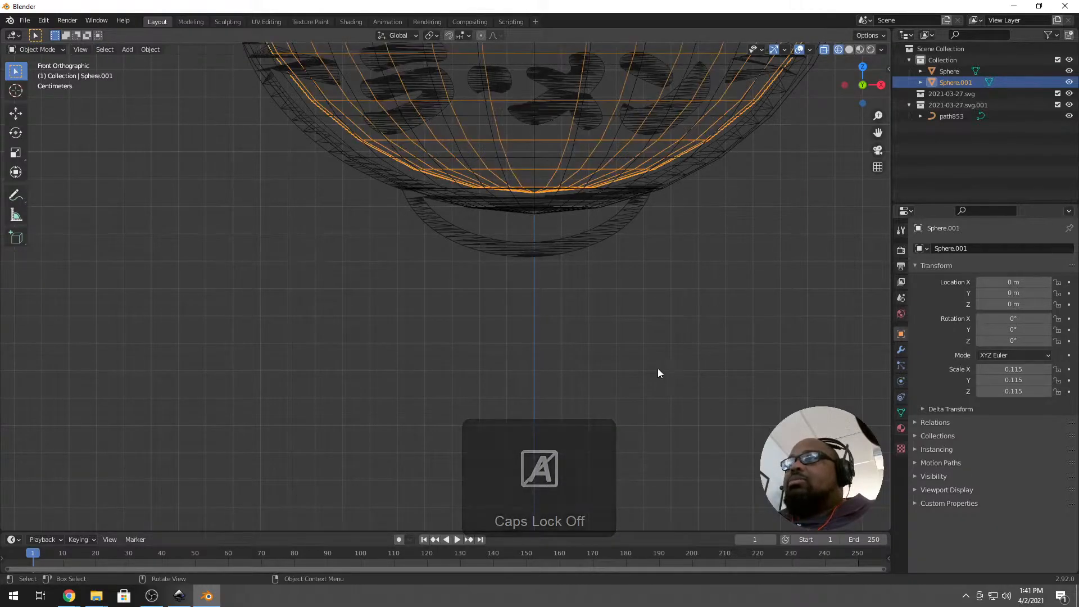
{"action": "key", "text": "Caps_Lock"}
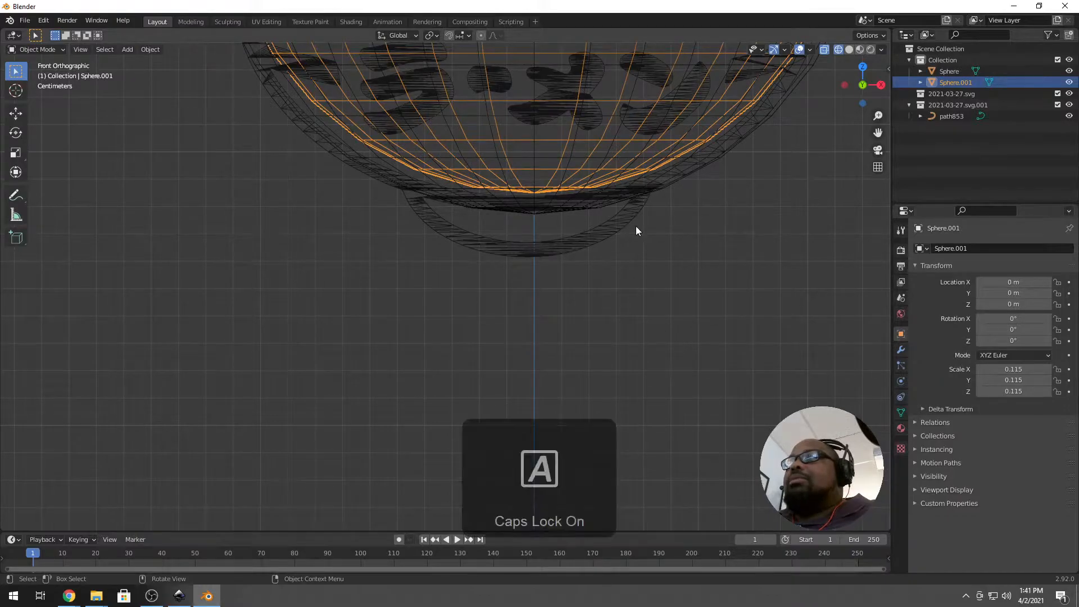
{"action": "left_click", "coordinate": [686, 188]}
{"action": "left_click", "coordinate": [685, 183]}
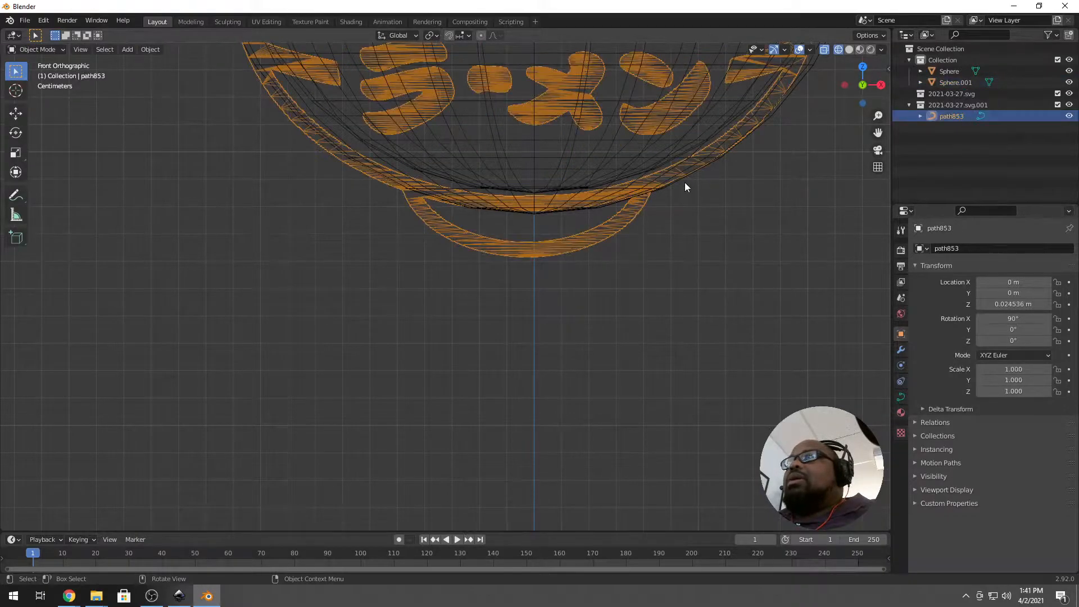
{"action": "left_click", "coordinate": [696, 174]}
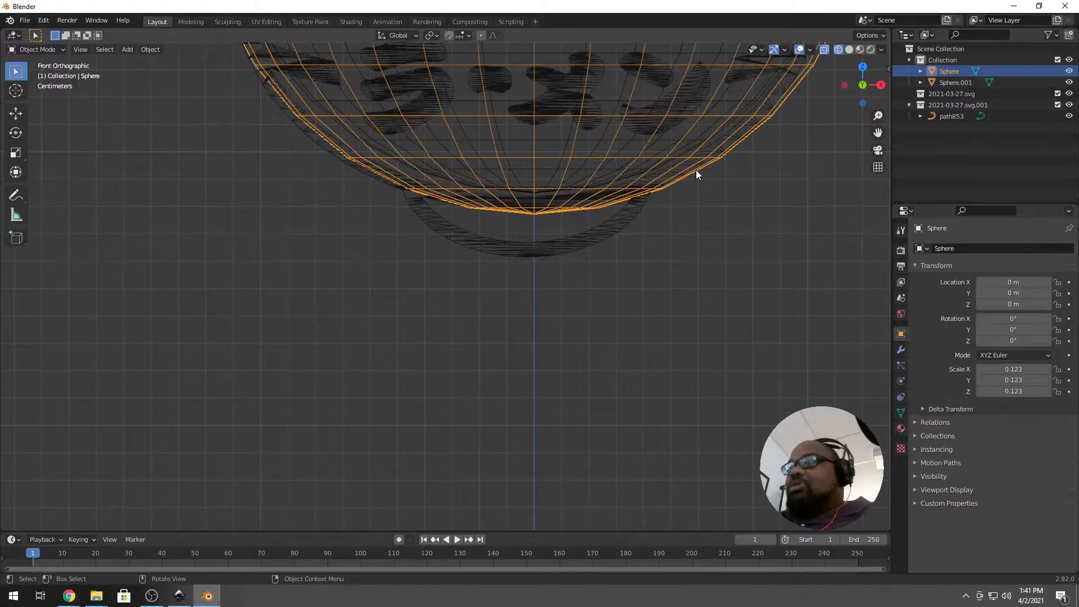
{"action": "key", "text": "KP_Divide"}
{"action": "scroll", "coordinate": [437, 403], "scroll_direction": "up", "scroll_amount": 1}
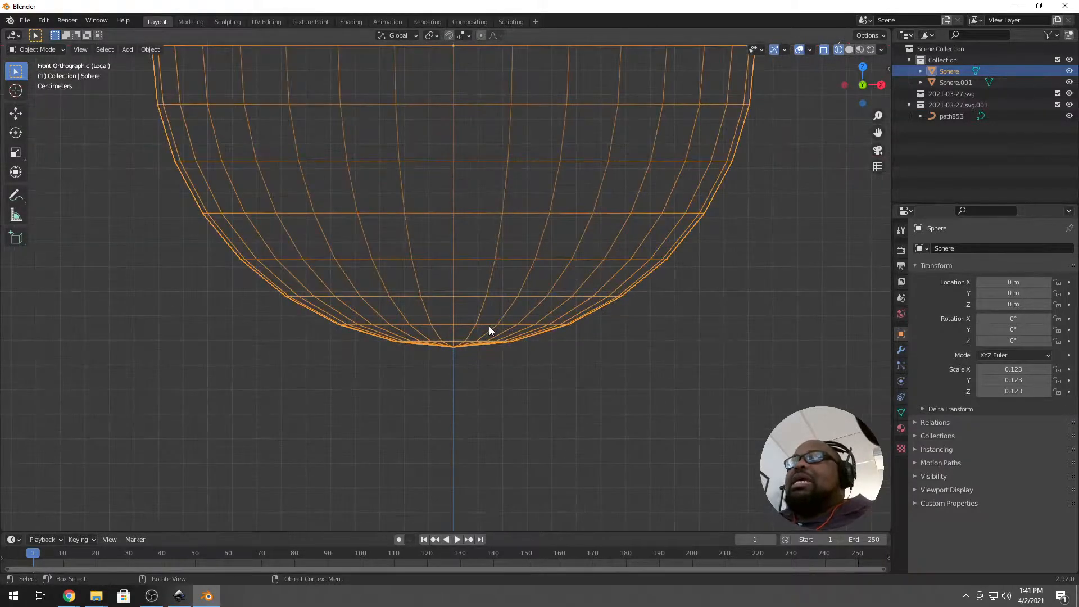
Select the sphere's bottom cap in Edit Mode and extrude it down into a foot.
{"action": "left_click", "coordinate": [474, 356]}
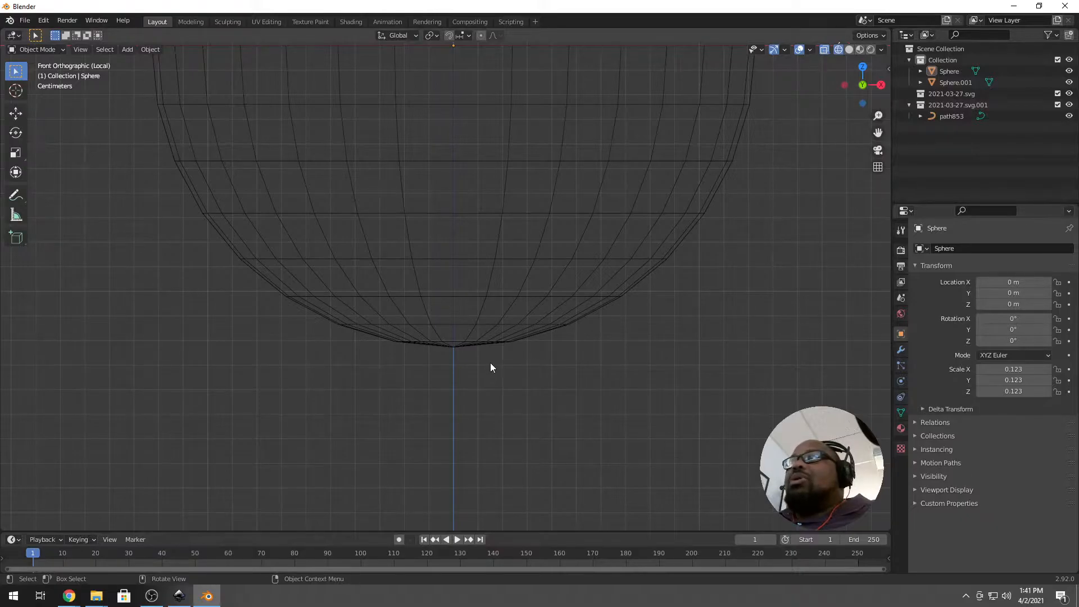
{"action": "left_click", "coordinate": [356, 220]}
{"action": "key", "text": "Tab"}
{"action": "left_click_drag", "start_coordinate": [642, 394], "coordinate": [329, 332]}
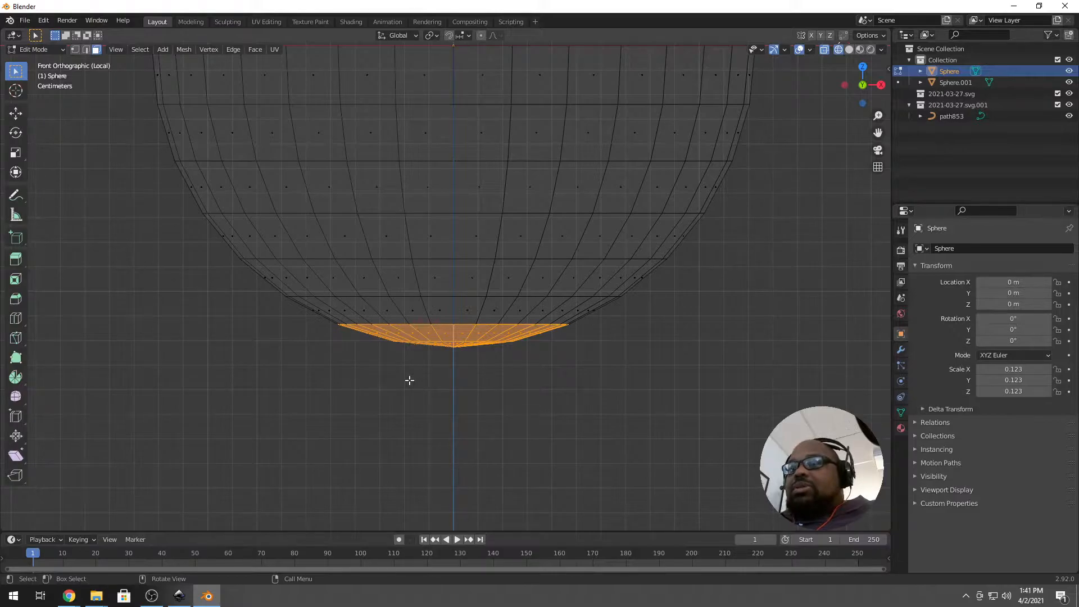
{"action": "key", "text": "g"}
{"action": "key", "text": "x"}
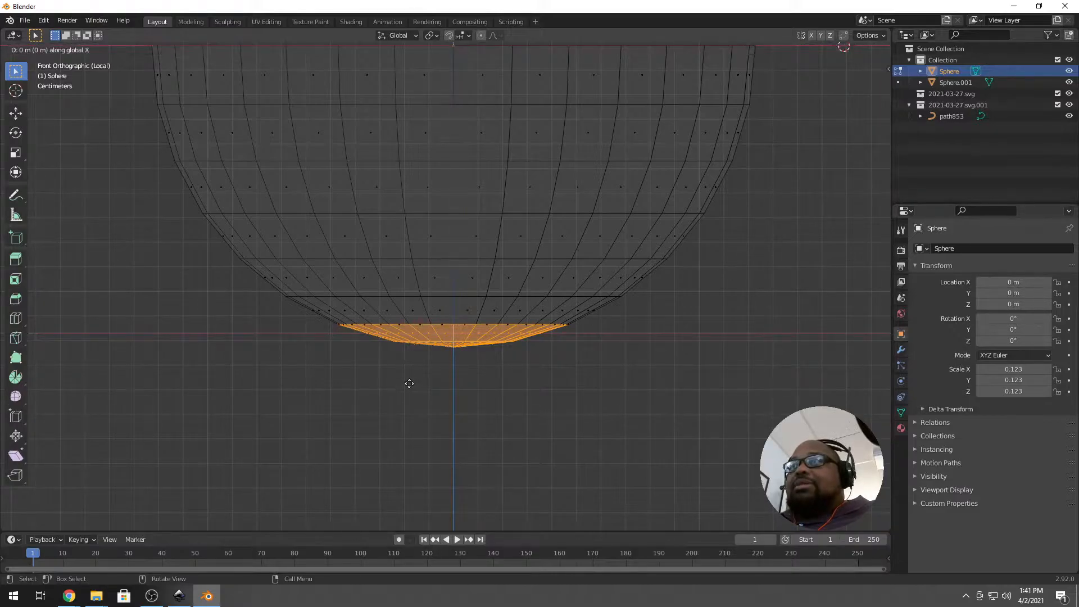
{"action": "right_click", "coordinate": [413, 373]}
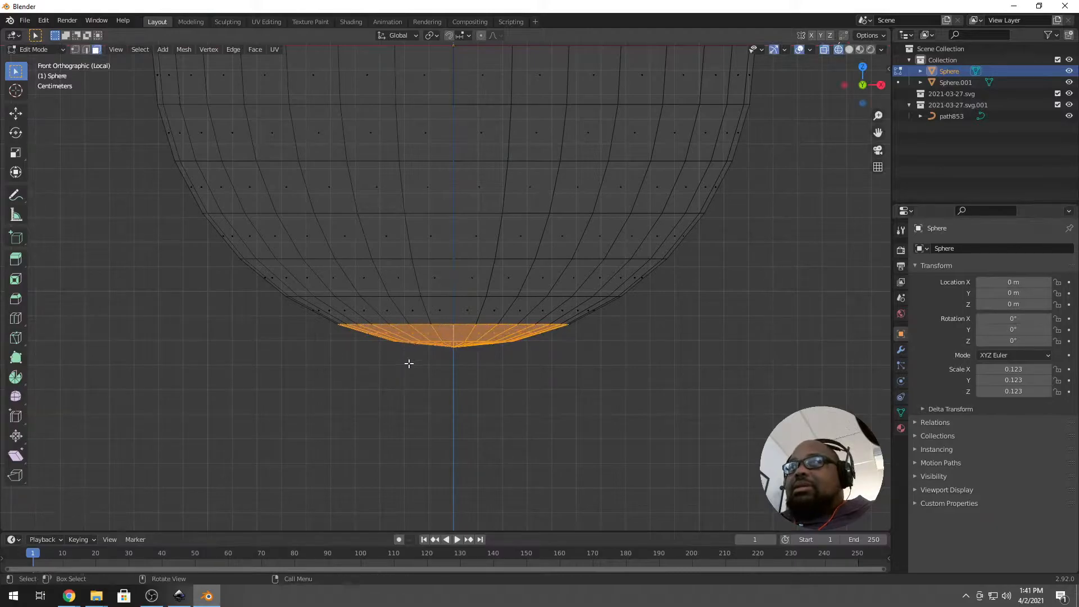
{"action": "key", "text": "e"}
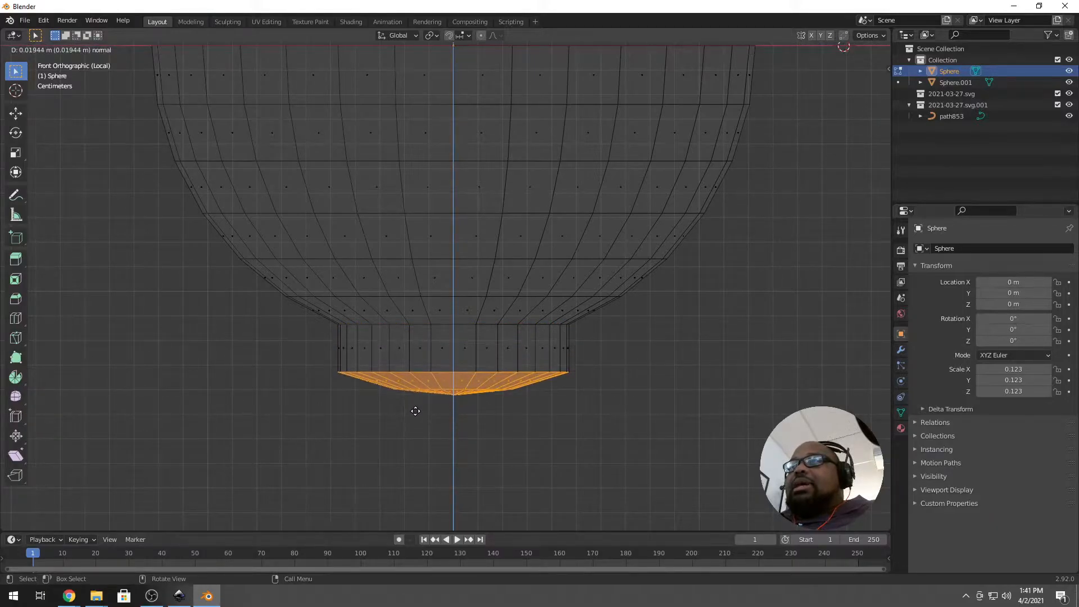
{"action": "left_click", "coordinate": [415, 411]}
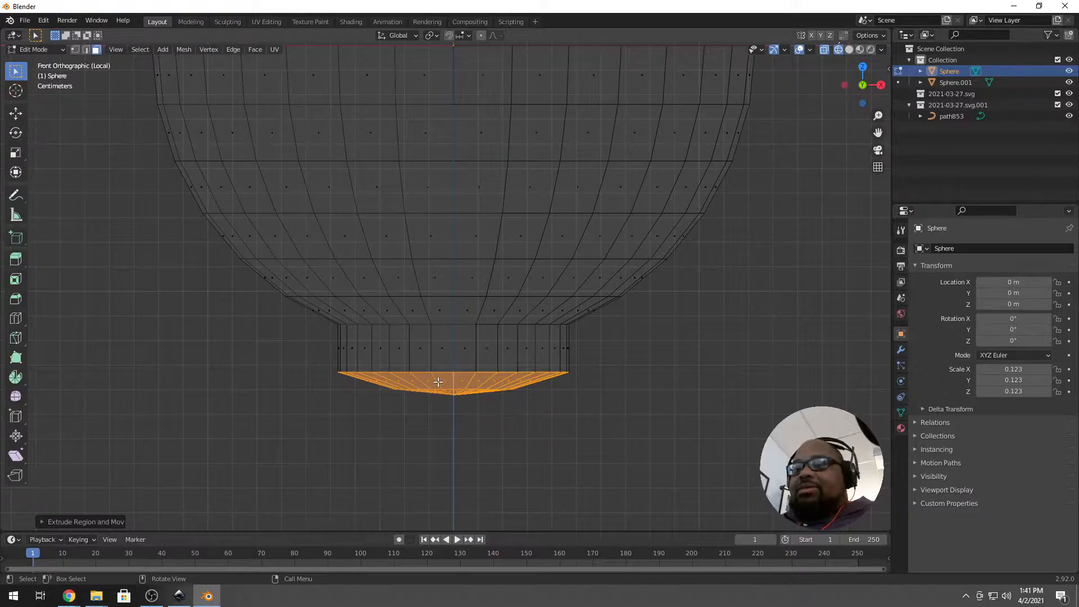
Flatten the foot's base with S Z 0 and scale it outward into a flared rim.
{"action": "key", "text": "s"}
{"action": "key", "text": "z"}
{"action": "key", "text": "0"}
{"action": "key", "text": "Return"}
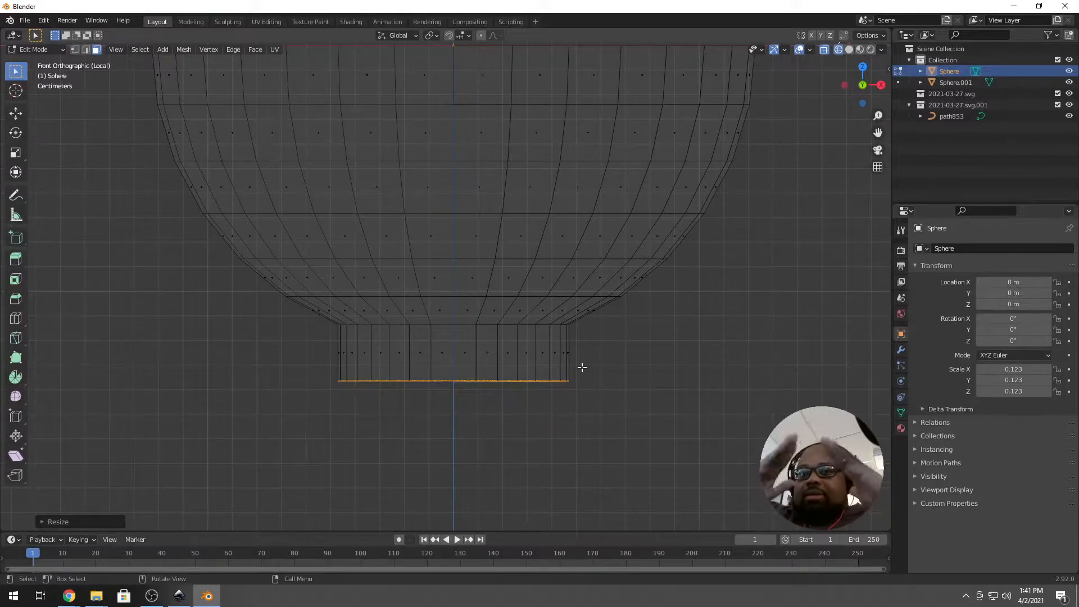
{"action": "key", "text": "s"}
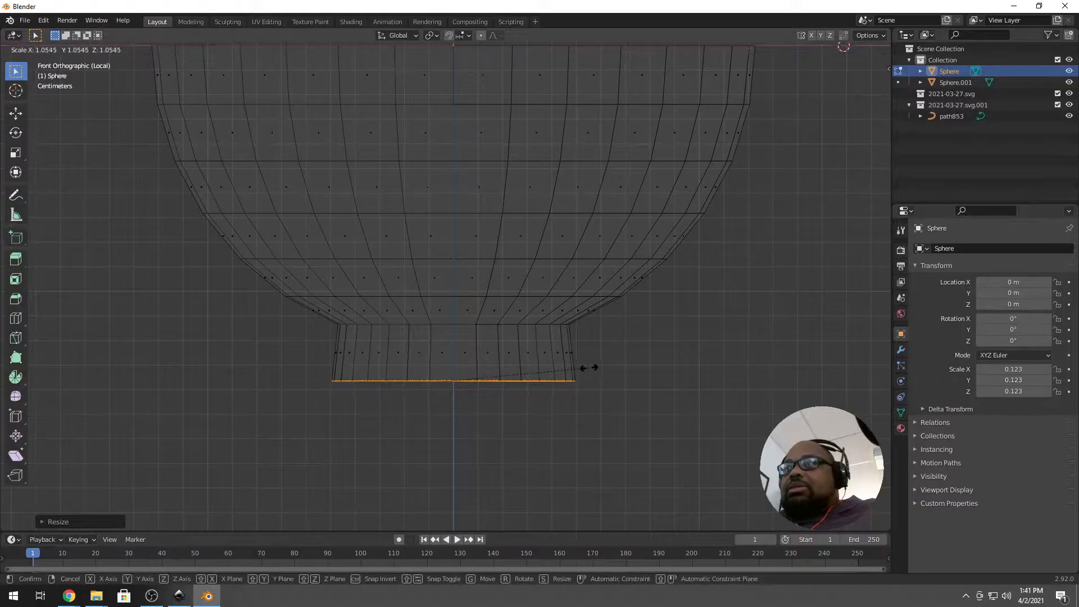
{"action": "left_click", "coordinate": [611, 374]}
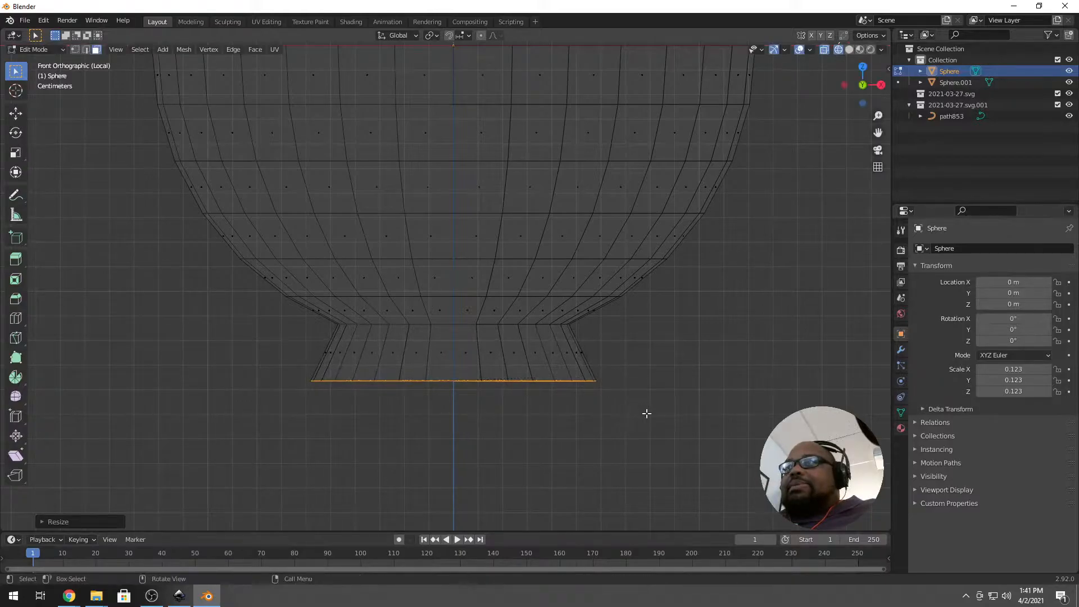
{"action": "middle_click_drag", "start_coordinate": [508, 386], "coordinate": [454, 408]}
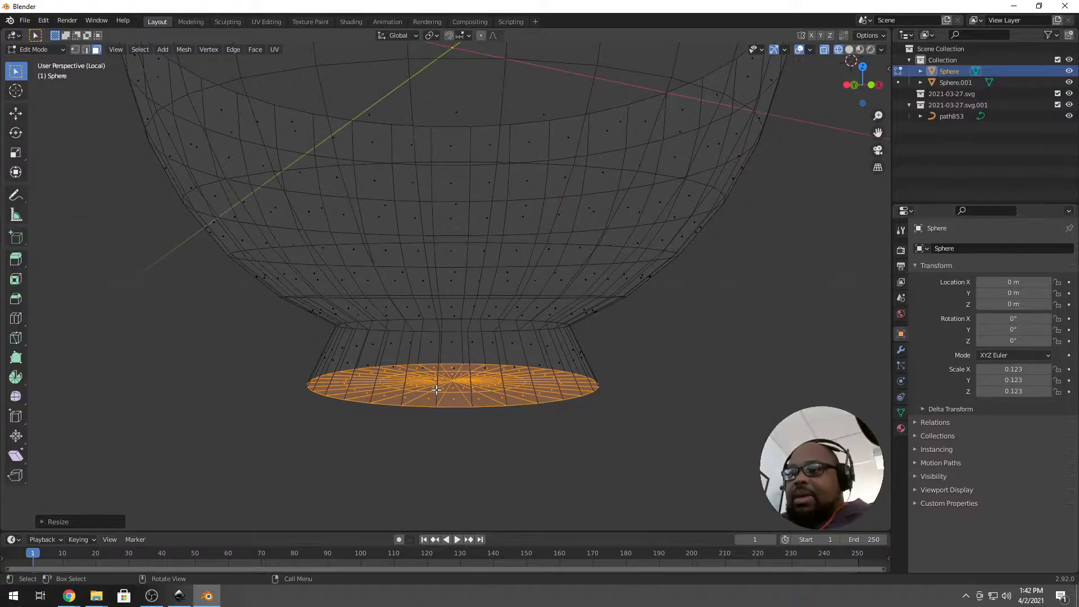
Turn off X-ray, then inset and extrude the foot's base disk from below.
{"action": "left_click", "coordinate": [825, 50]}
{"action": "middle_click_drag", "start_coordinate": [540, 264], "coordinate": [427, 378]}
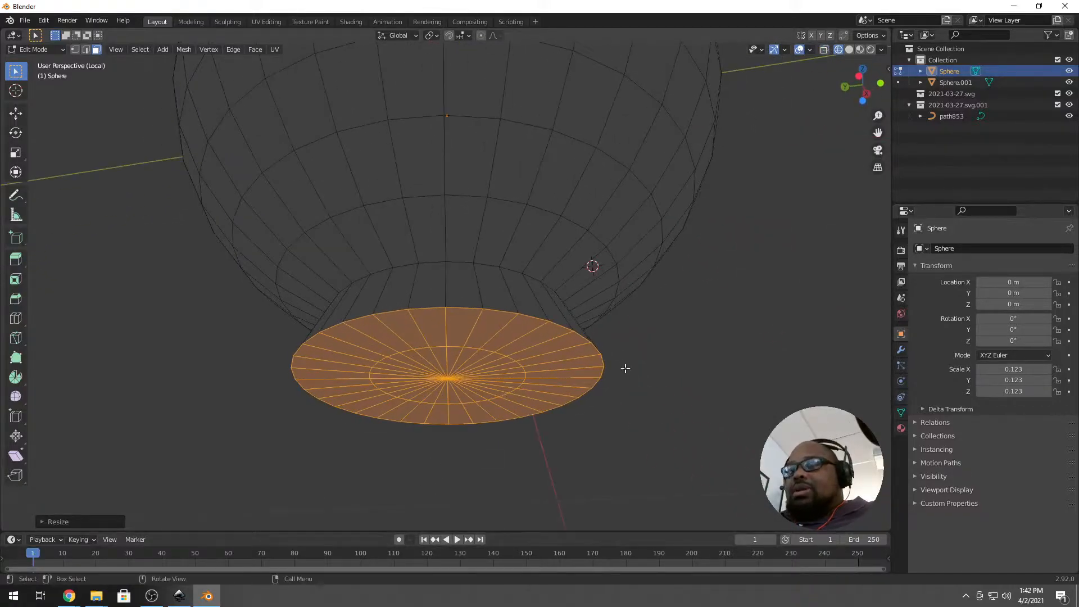
{"action": "key", "text": "i"}
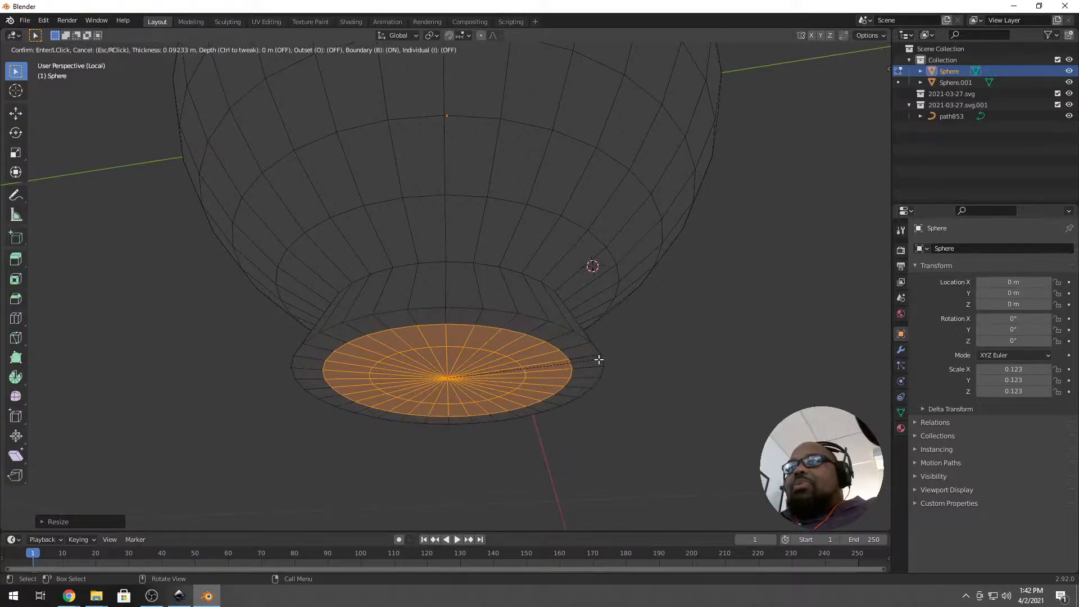
{"action": "left_click", "coordinate": [599, 360]}
{"action": "key", "text": "e"}
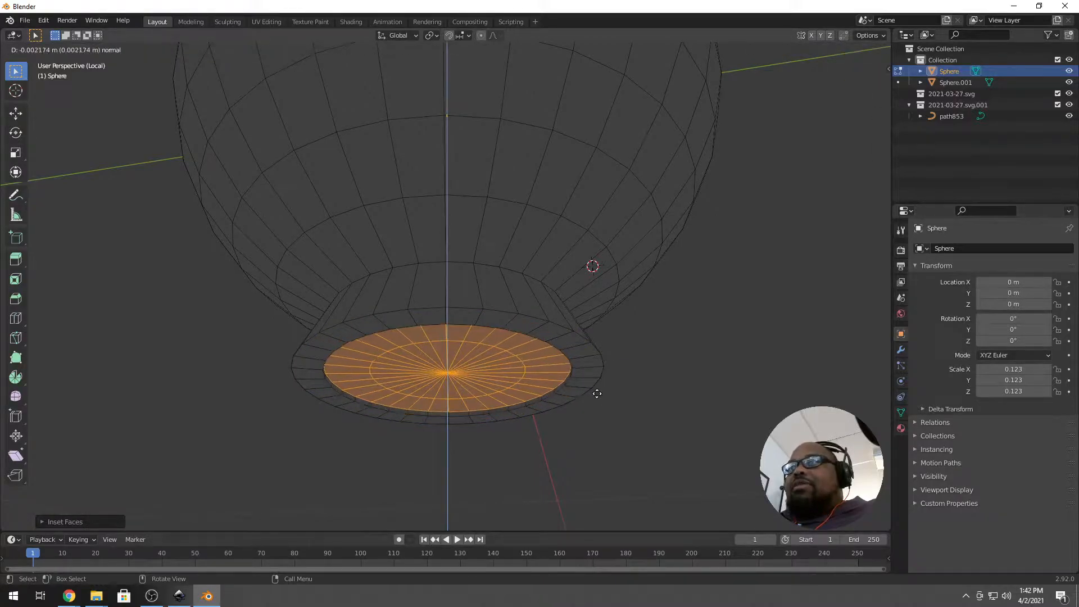
{"action": "left_click", "coordinate": [600, 365]}
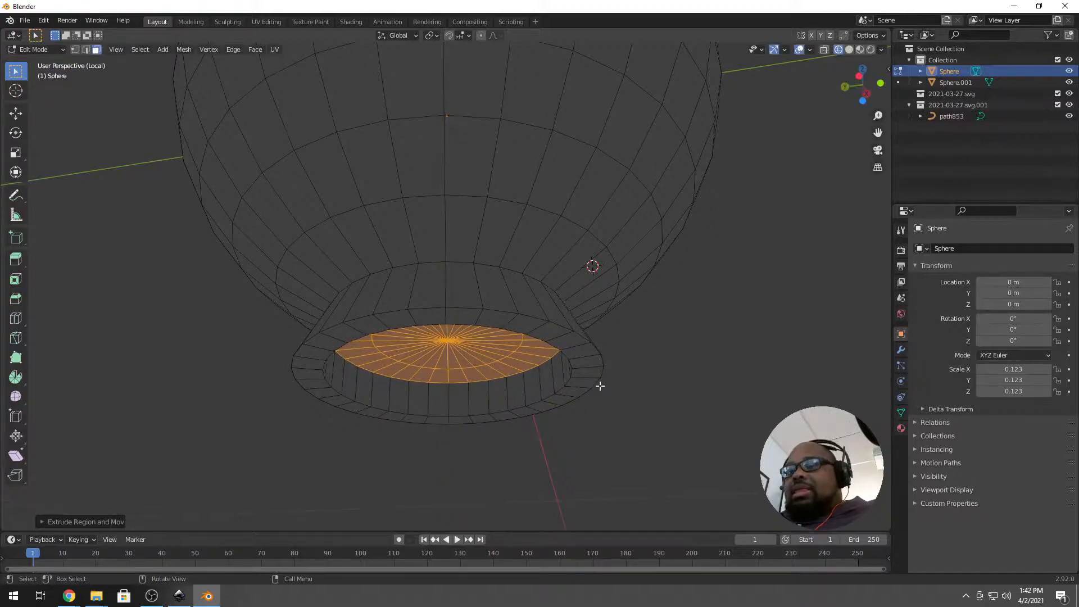
Inset the centre disc twice more and raise it along Z into a recess.
{"action": "key", "text": "i"}
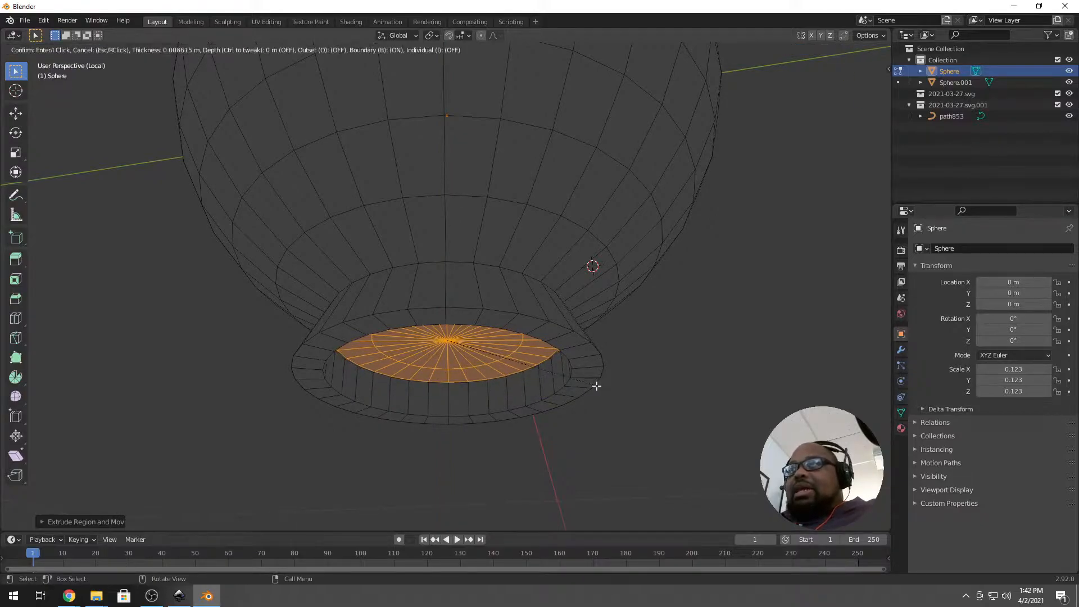
{"action": "left_click", "coordinate": [578, 382]}
{"action": "key", "text": "e"}
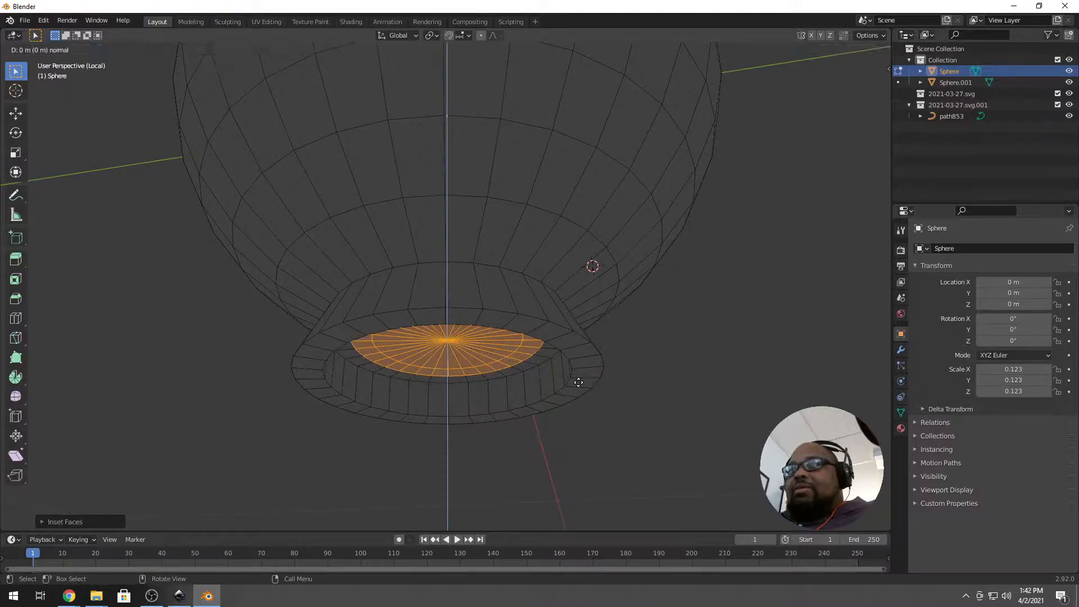
{"action": "left_click", "coordinate": [579, 379]}
{"action": "key", "text": "ctrl+z"}
{"action": "key", "text": "i"}
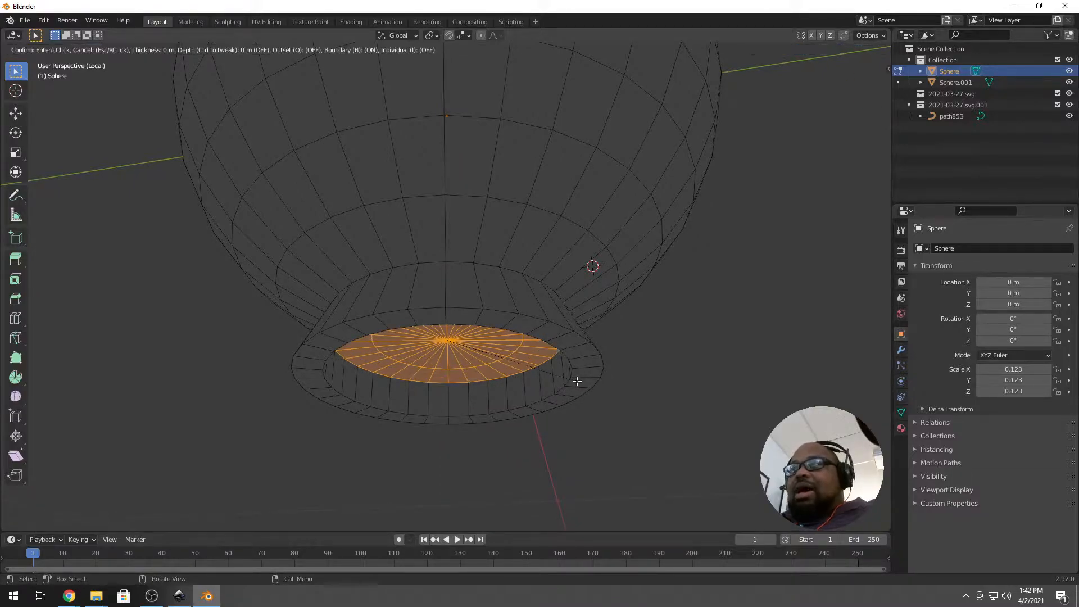
{"action": "left_click", "coordinate": [553, 380]}
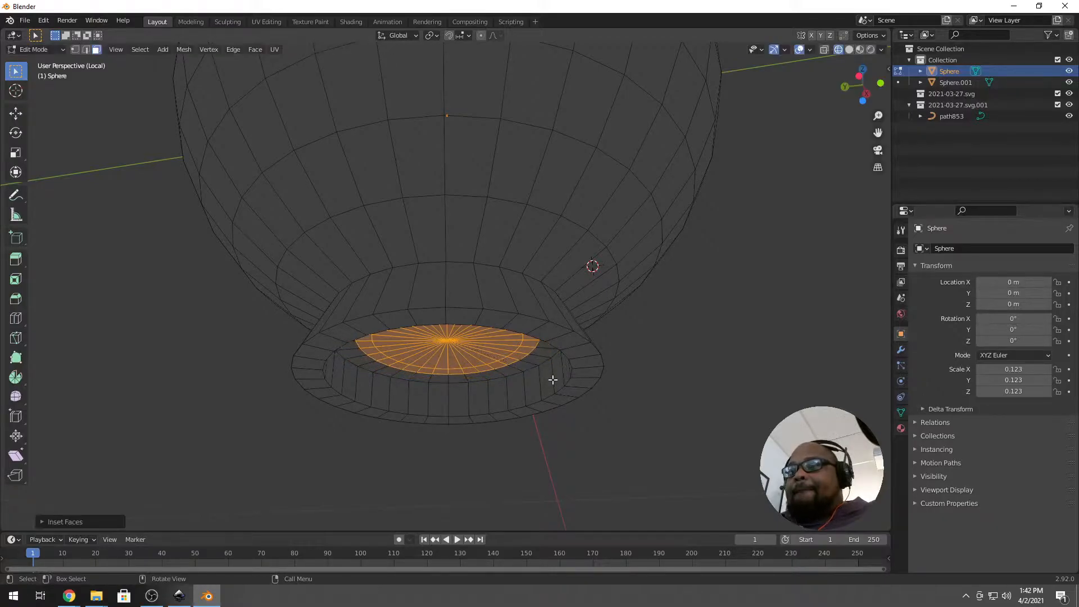
{"action": "key", "text": "g"}
{"action": "key", "text": "z"}
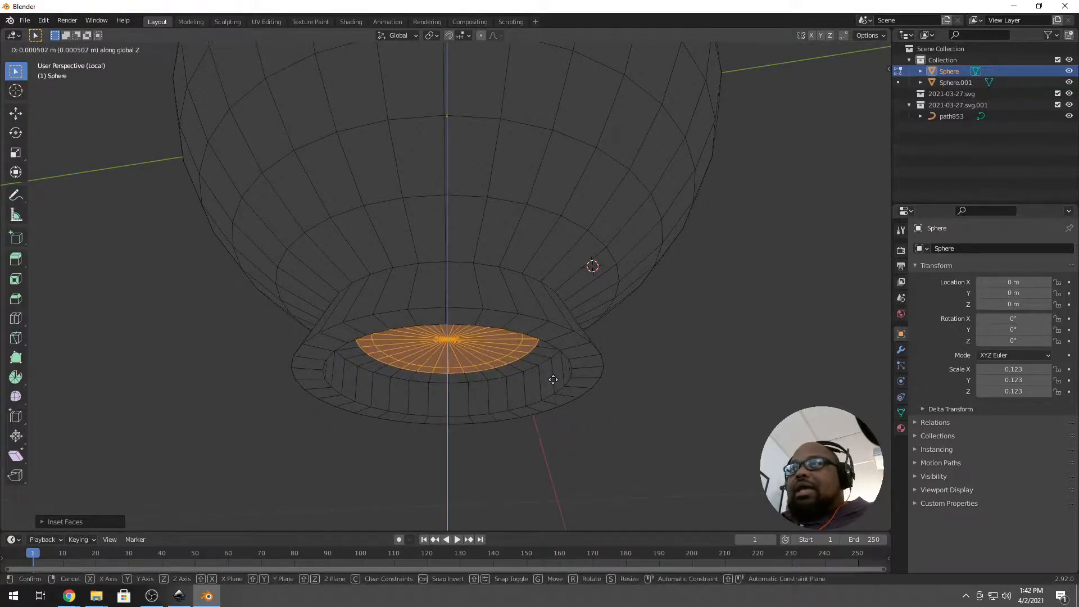
{"action": "left_click", "coordinate": [551, 374]}
{"action": "middle_click_drag", "start_coordinate": [528, 396], "coordinate": [463, 390]}
{"action": "scroll", "coordinate": [460, 363], "scroll_direction": "down", "scroll_amount": 5}
Start from front view, then orbit and zoom to look down into the bowl.
{"action": "key", "text": "KP_1"}
{"action": "scroll", "coordinate": [484, 327], "scroll_direction": "up", "scroll_amount": 6}
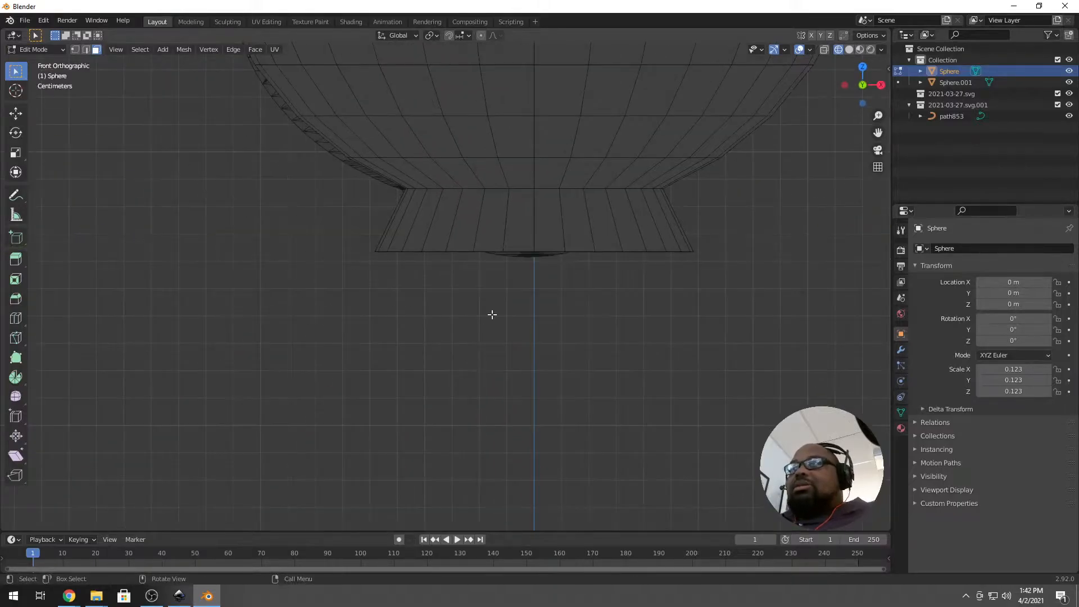
{"action": "scroll", "coordinate": [507, 293], "scroll_direction": "down", "scroll_amount": 4}
{"action": "middle_click_drag", "start_coordinate": [507, 293], "coordinate": [416, 109]}
{"action": "scroll", "coordinate": [394, 114], "scroll_direction": "up", "scroll_amount": 3}
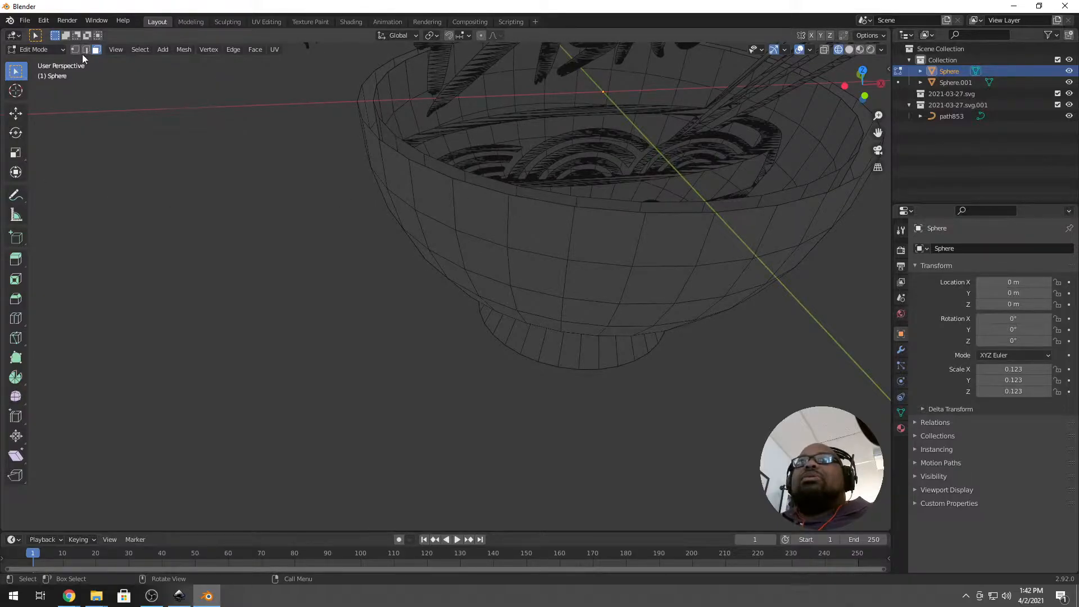
Join the outer and inner bowl spheres into a single object, Sphere.001.
{"action": "key", "text": "Tab"}
{"action": "key", "text": "Tab"}
{"action": "key", "text": "Tab"}
{"action": "left_click", "coordinate": [402, 137], "text": "shift"}
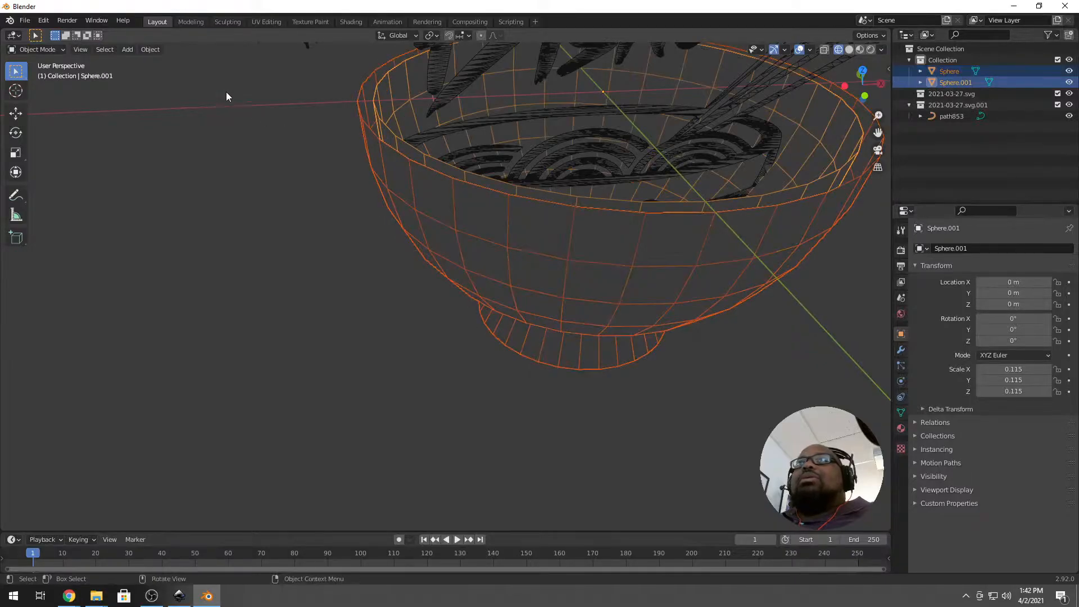
{"action": "left_click", "coordinate": [150, 51]}
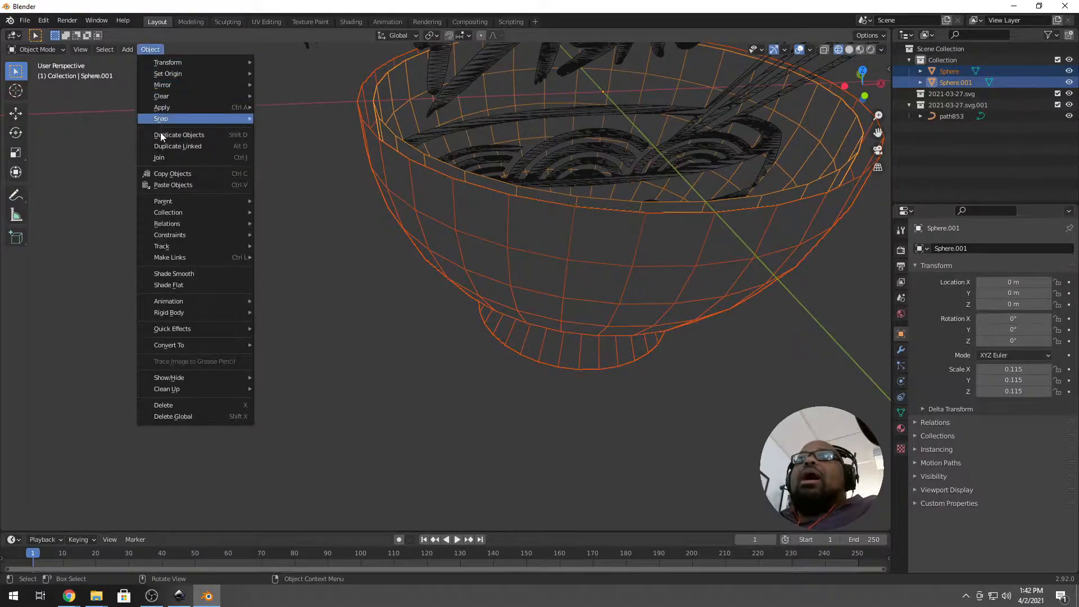
{"action": "left_click", "coordinate": [166, 157]}
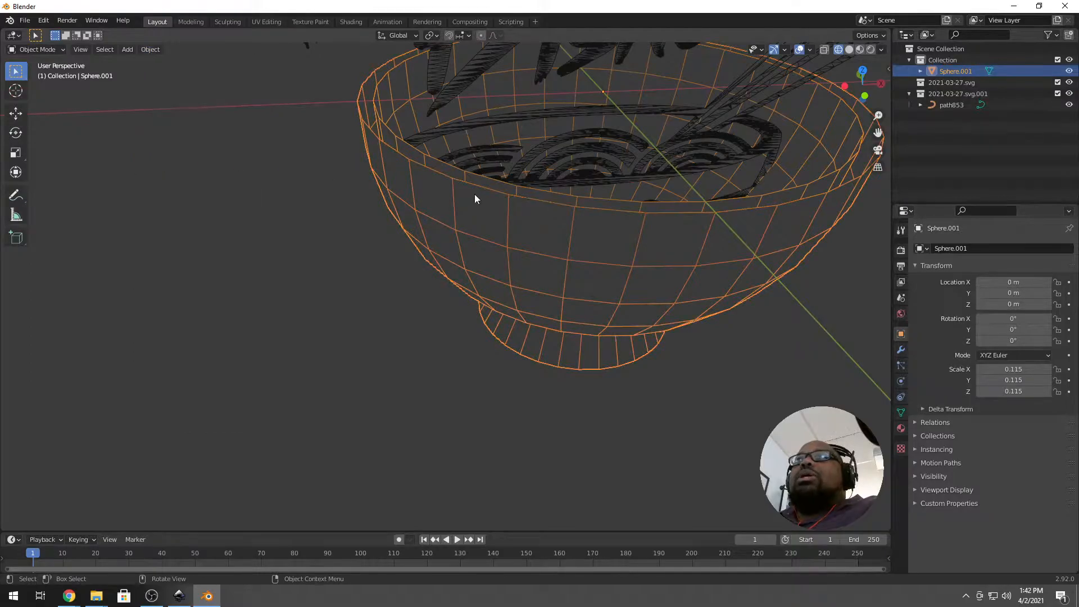
Isolate the merged bowl in Local View and orbit to see its base side-on.
{"action": "middle_click_drag", "start_coordinate": [437, 170], "coordinate": [378, 153]}
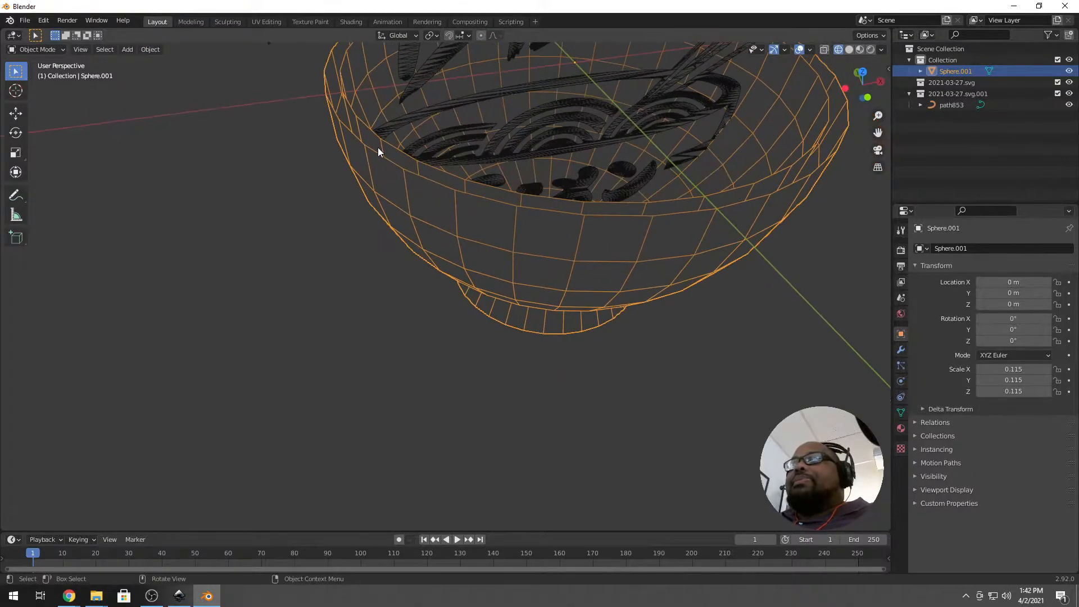
{"action": "key", "text": "KP_Divide"}
{"action": "middle_click_drag", "start_coordinate": [327, 301], "coordinate": [414, 342]}
{"action": "scroll", "coordinate": [381, 346], "scroll_direction": "up", "scroll_amount": 2}
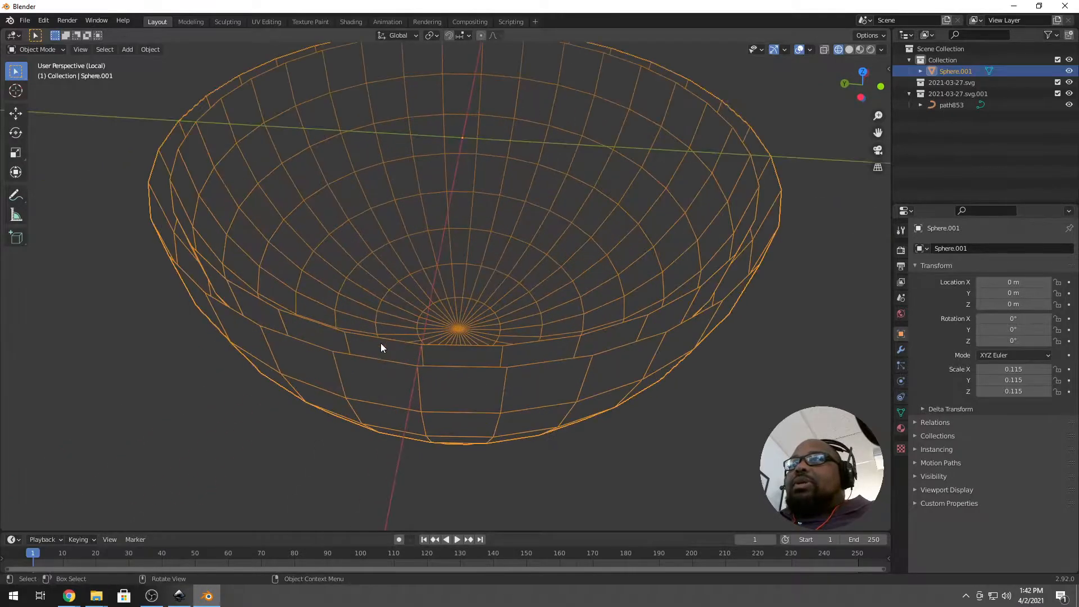
Fill faces between the bowl's lower-rim edges all around the gap, then return to Object Mode.
{"action": "key", "text": "Tab"}
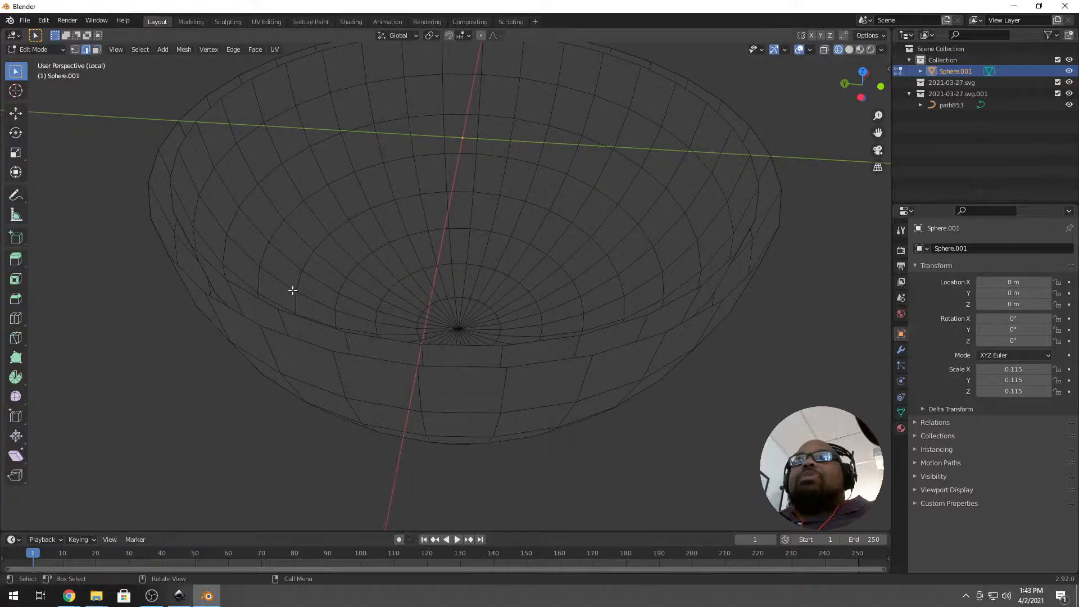
{"action": "left_click", "coordinate": [355, 354]}
{"action": "left_click", "coordinate": [360, 358], "text": "shift"}
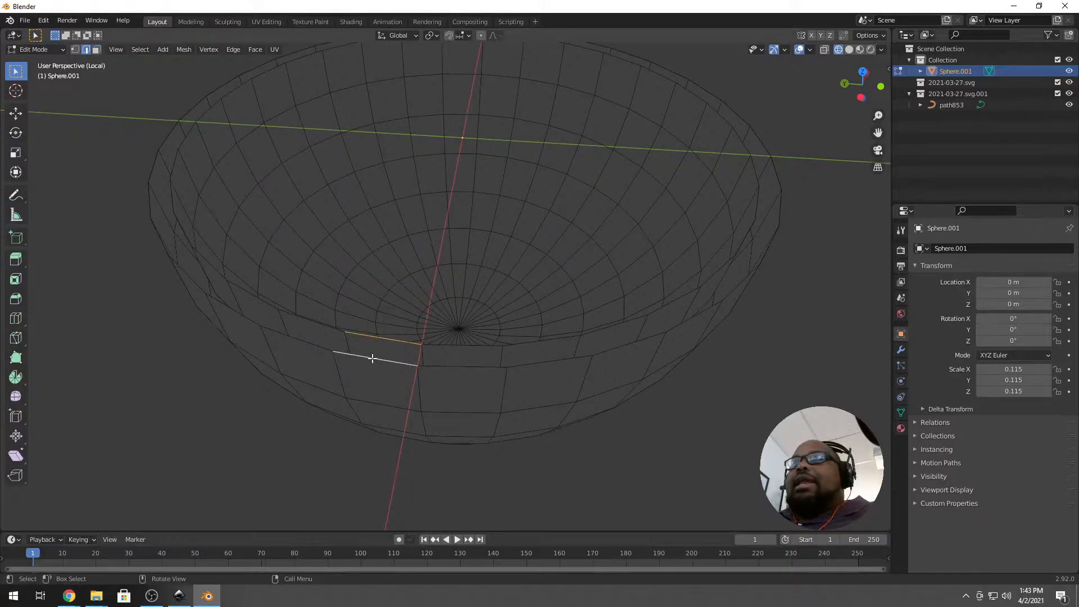
{"action": "key", "text": "j"}
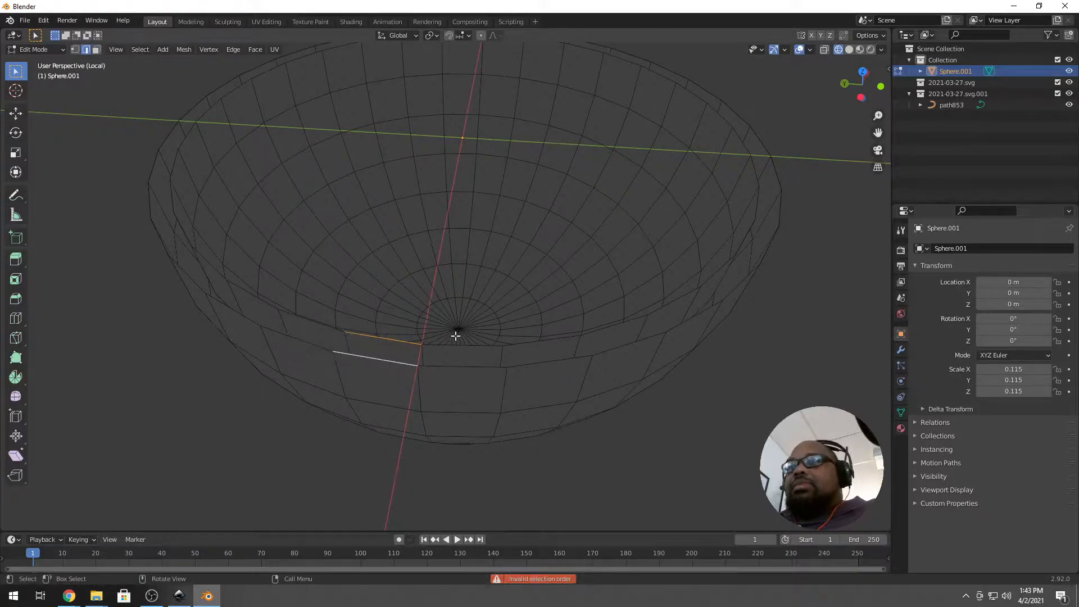
{"action": "key", "text": "f"}
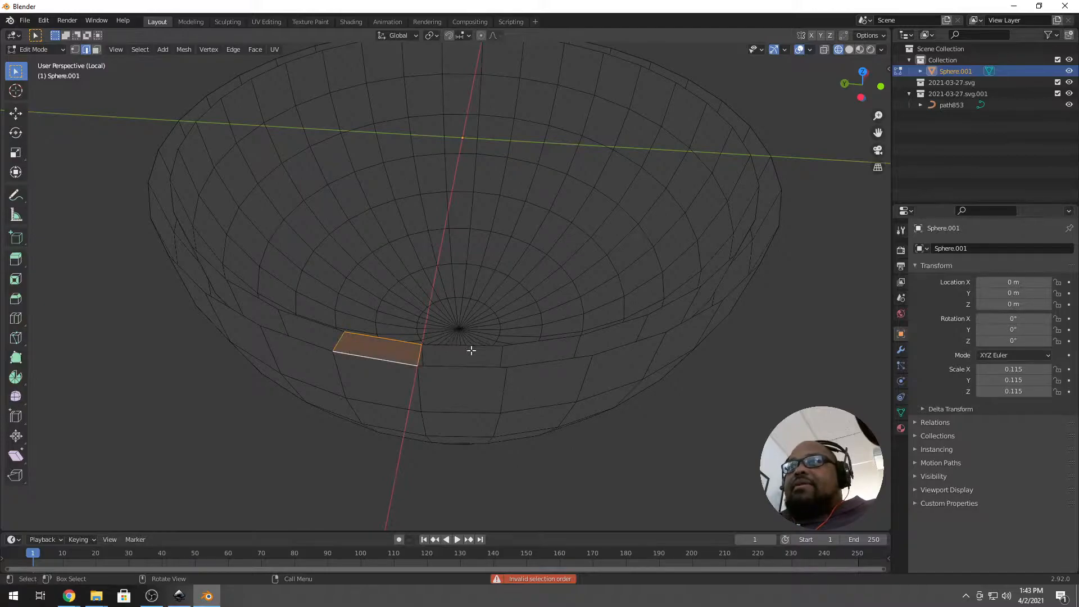
{"action": "left_click", "coordinate": [425, 359]}
{"action": "middle_click_drag", "start_coordinate": [452, 362], "coordinate": [437, 359]}
{"action": "key", "text": "f"}
{"action": "key", "text": "f"}
{"action": "key", "text": "f"}
{"action": "key", "text": "f"}
{"action": "key", "text": "f"}
{"action": "key", "text": "f"}
{"action": "key", "text": "f"}
{"action": "key", "text": "f"}
{"action": "key", "text": "f"}
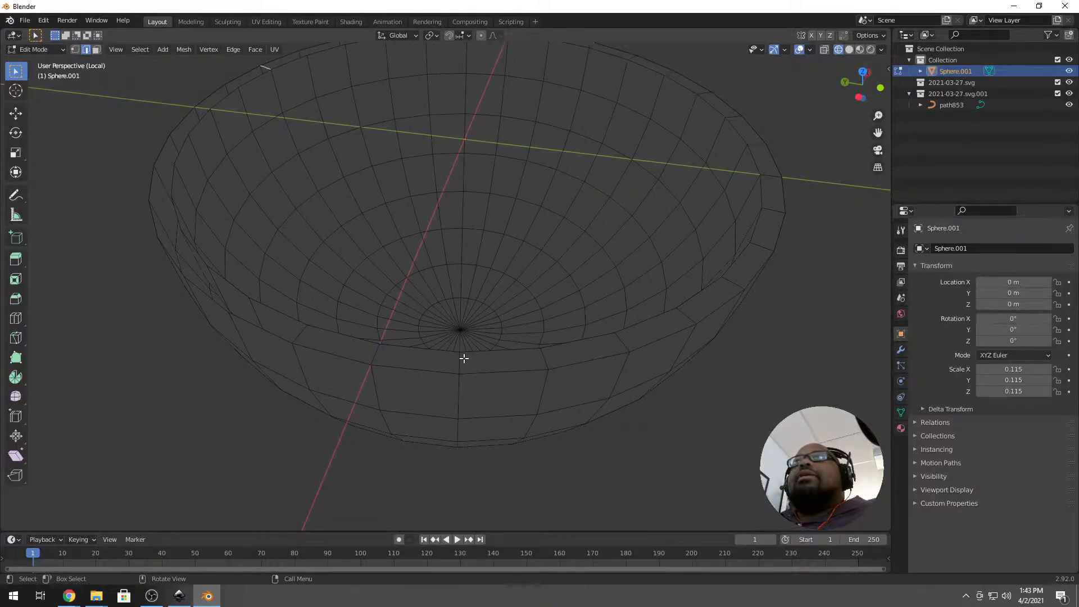
{"action": "key", "text": "f"}
{"action": "key", "text": "f"}
{"action": "key", "text": "f"}
{"action": "key", "text": "f"}
{"action": "key", "text": "f"}
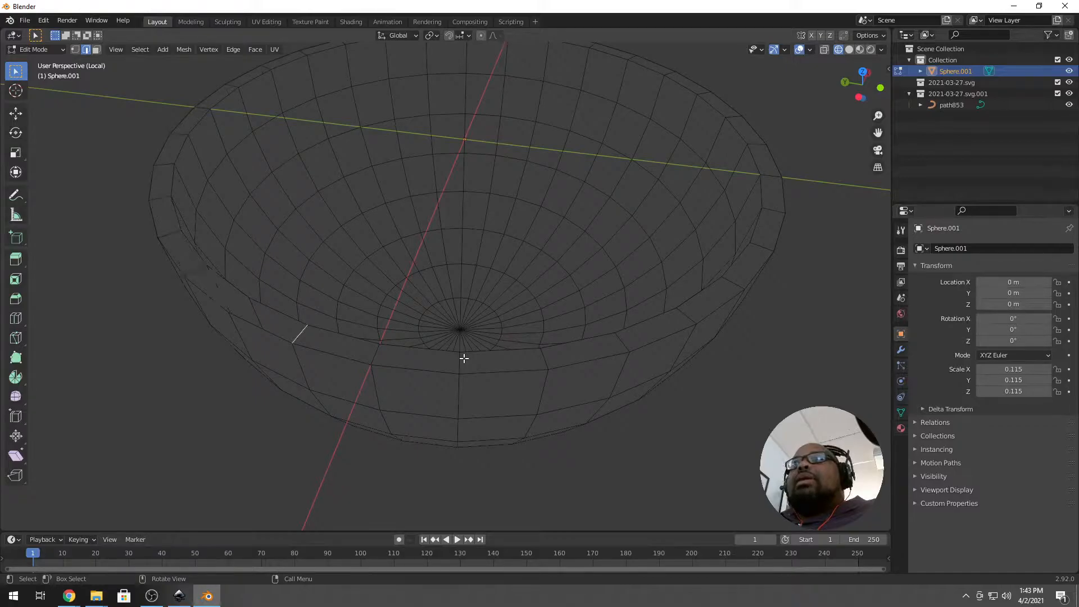
{"action": "scroll", "coordinate": [448, 362], "scroll_direction": "down", "scroll_amount": 5}
{"action": "key", "text": "Tab"}
{"action": "middle_click_drag", "start_coordinate": [477, 378], "coordinate": [463, 347]}
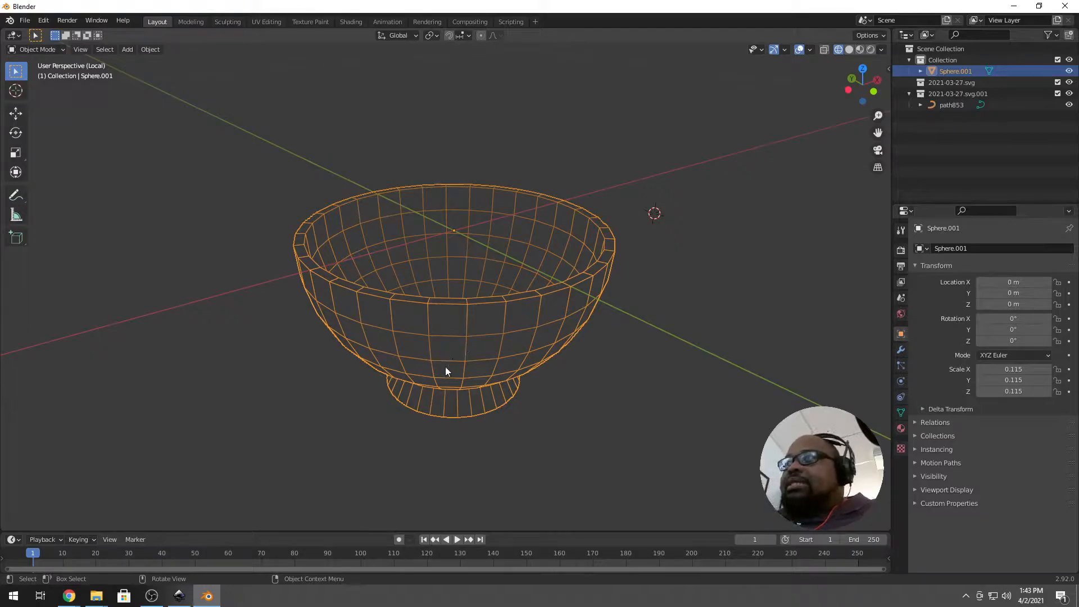
Exit Local View and orbit to inspect the bowl beneath the Ramen Dishes lettering.
{"action": "key", "text": "KP_Divide"}
{"action": "scroll", "coordinate": [472, 360], "scroll_direction": "up", "scroll_amount": 4}
{"action": "middle_click_drag", "start_coordinate": [471, 360], "coordinate": [624, 310]}
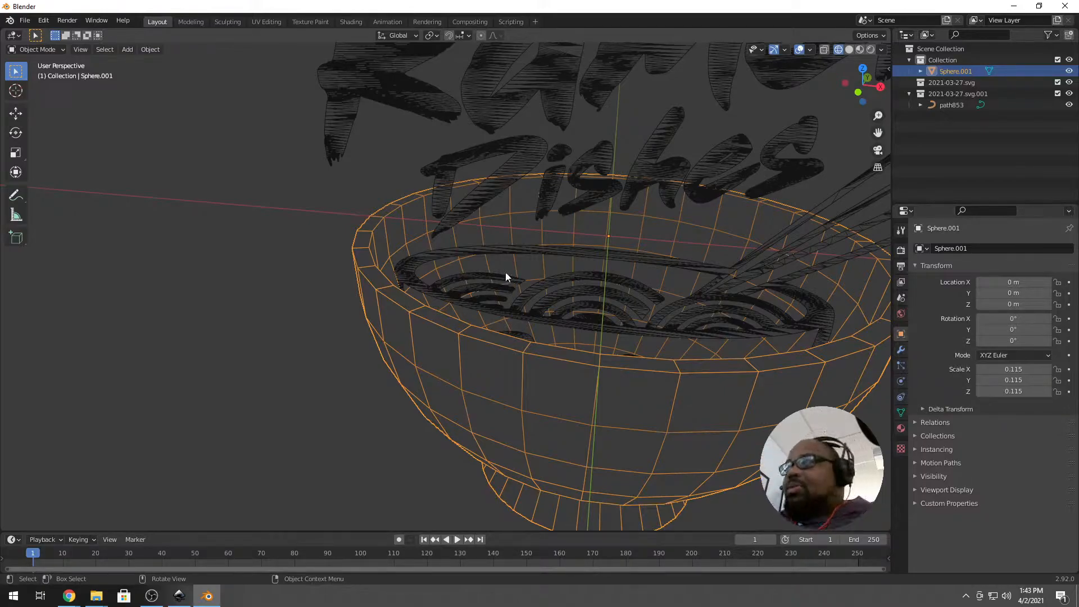
{"action": "scroll", "coordinate": [562, 281], "scroll_direction": "down", "scroll_amount": 4}
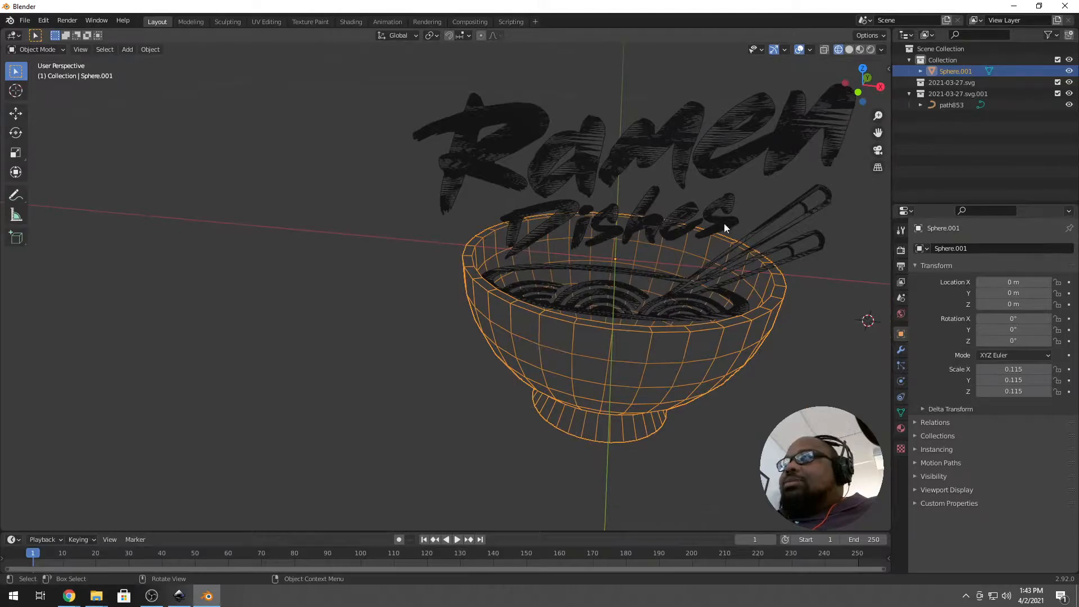
{"action": "middle_click_drag", "start_coordinate": [749, 255], "coordinate": [737, 259]}
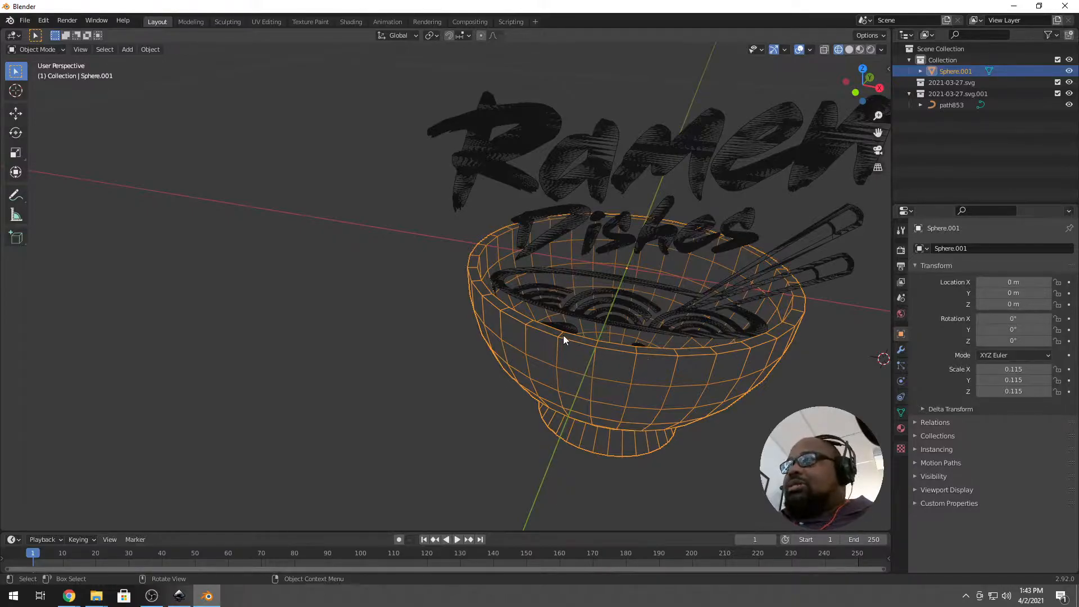
{"action": "middle_click_drag", "start_coordinate": [703, 301], "coordinate": [695, 233]}
Adjust the zoom and bring up the Add > Mesh menu for a cylinder.
{"action": "scroll", "coordinate": [696, 232], "scroll_direction": "up", "scroll_amount": 4}
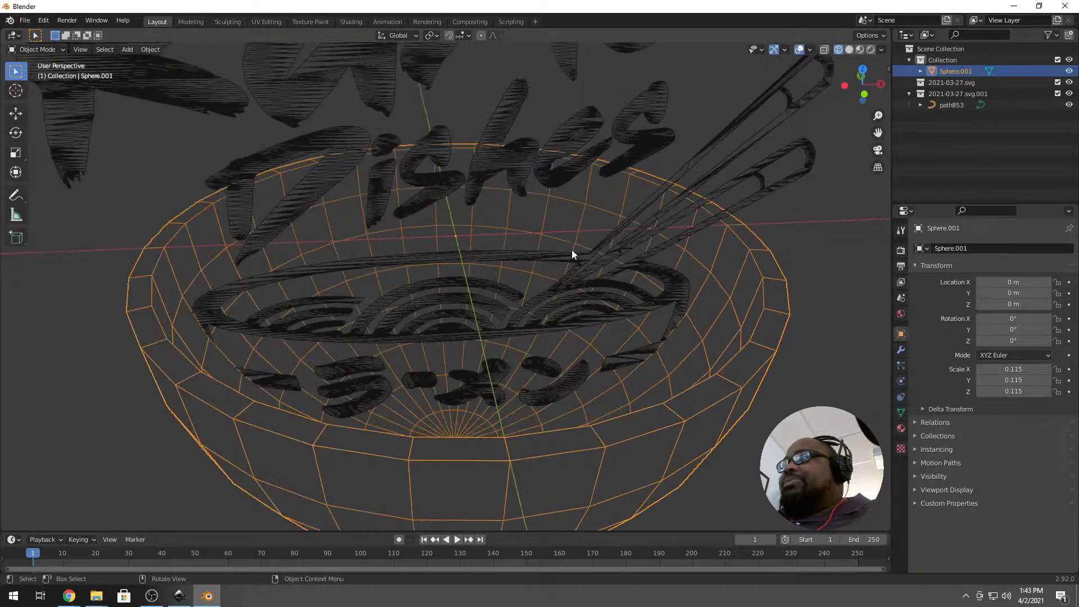
{"action": "scroll", "coordinate": [554, 244], "scroll_direction": "down", "scroll_amount": 4}
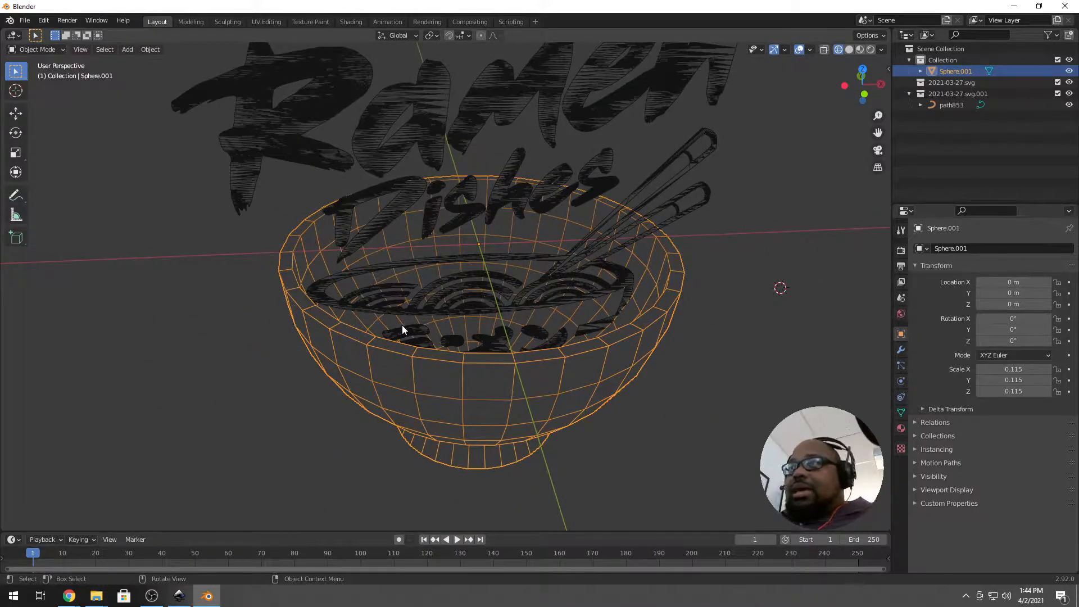
{"action": "scroll", "coordinate": [405, 323], "scroll_direction": "down", "scroll_amount": 2}
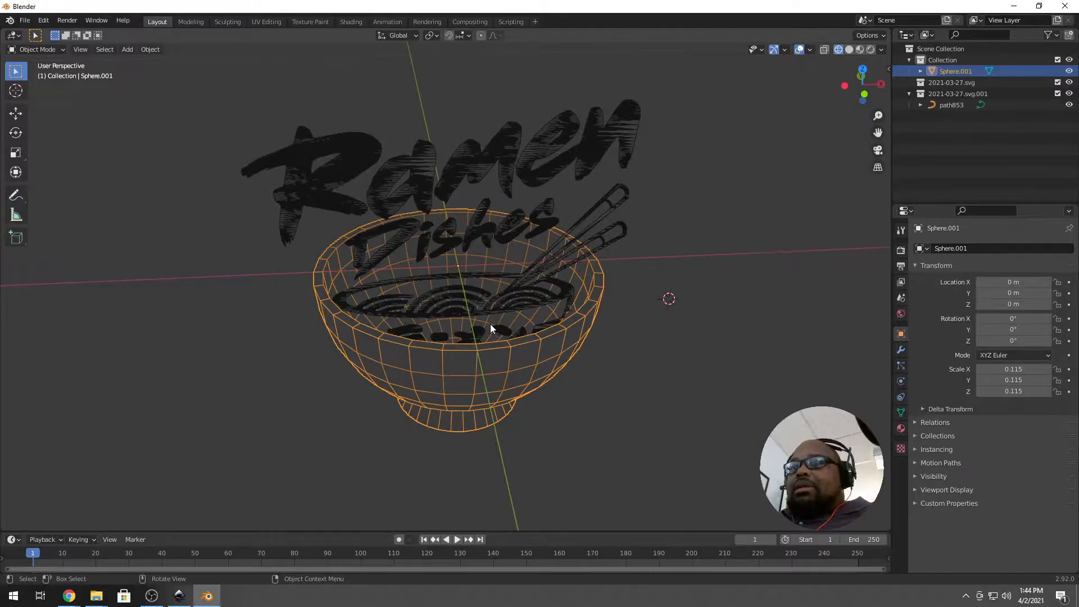
{"action": "key", "text": "shift+a"}
{"action": "mouse_move", "coordinate": [488, 322]}
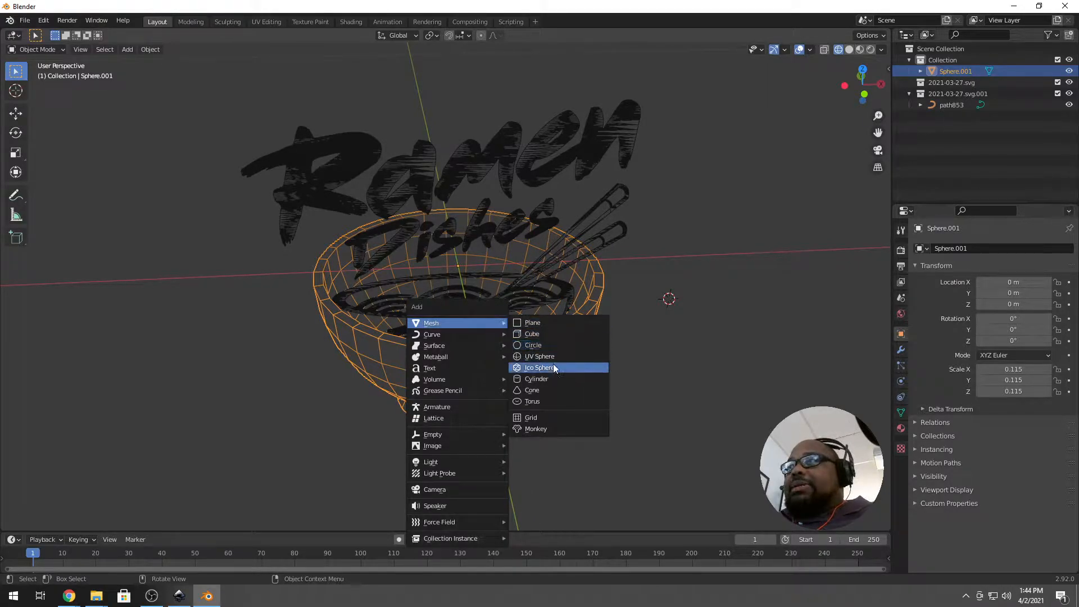
Add a cylinder, frame it, and shrink it to 0.025 scale beside the bowl.
{"action": "left_click", "coordinate": [555, 382]}
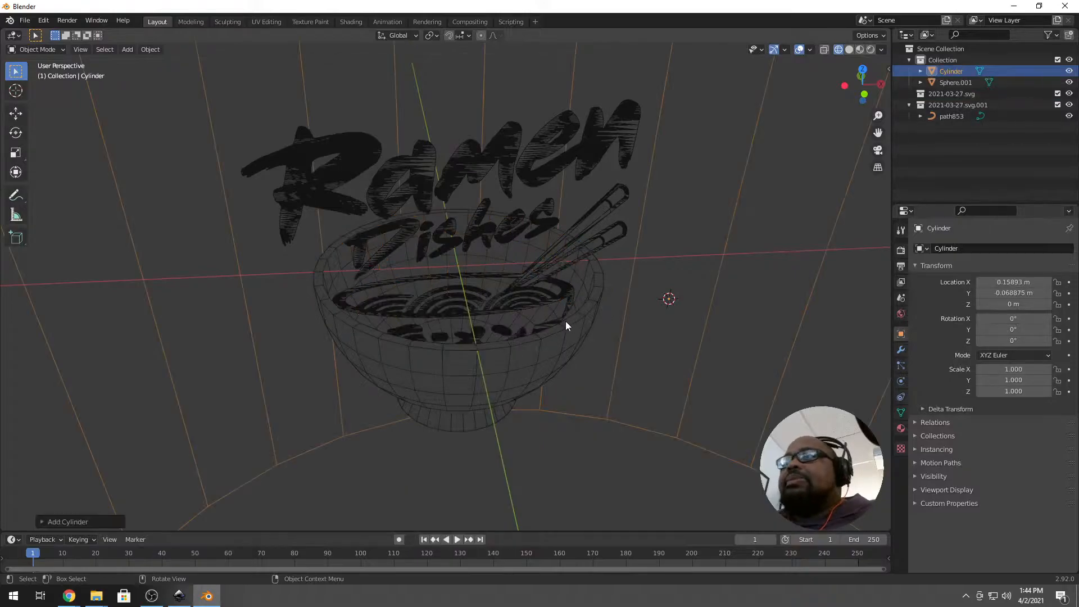
{"action": "key", "text": "KP_Decimal"}
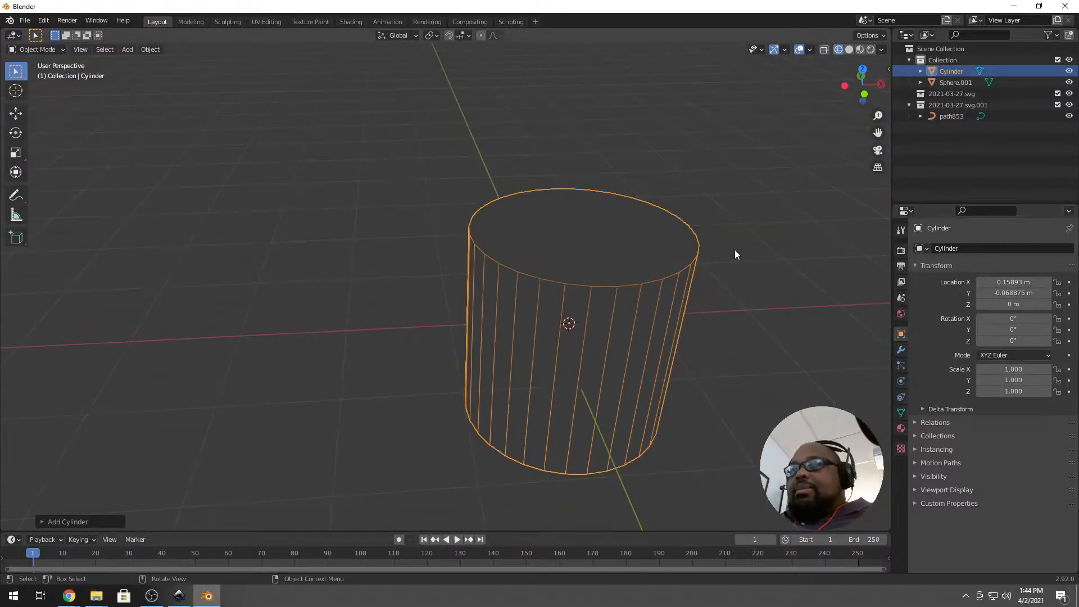
{"action": "key", "text": "s"}
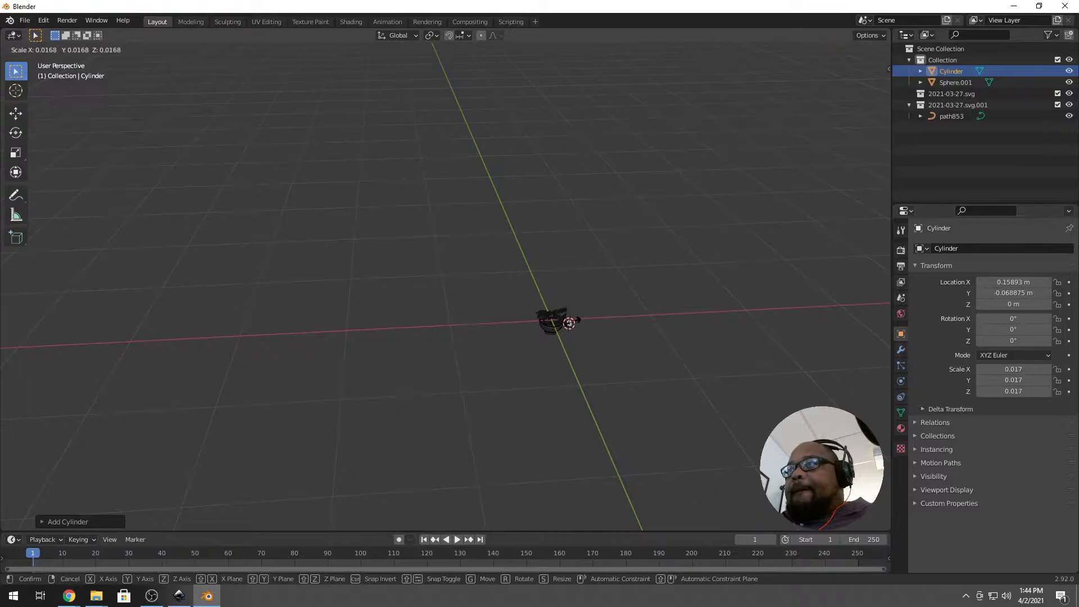
{"action": "left_click", "coordinate": [571, 336]}
{"action": "scroll", "coordinate": [573, 349], "scroll_direction": "up", "scroll_amount": 11}
{"action": "middle_click_drag", "start_coordinate": [560, 134], "coordinate": [544, 449], "text": "shift"}
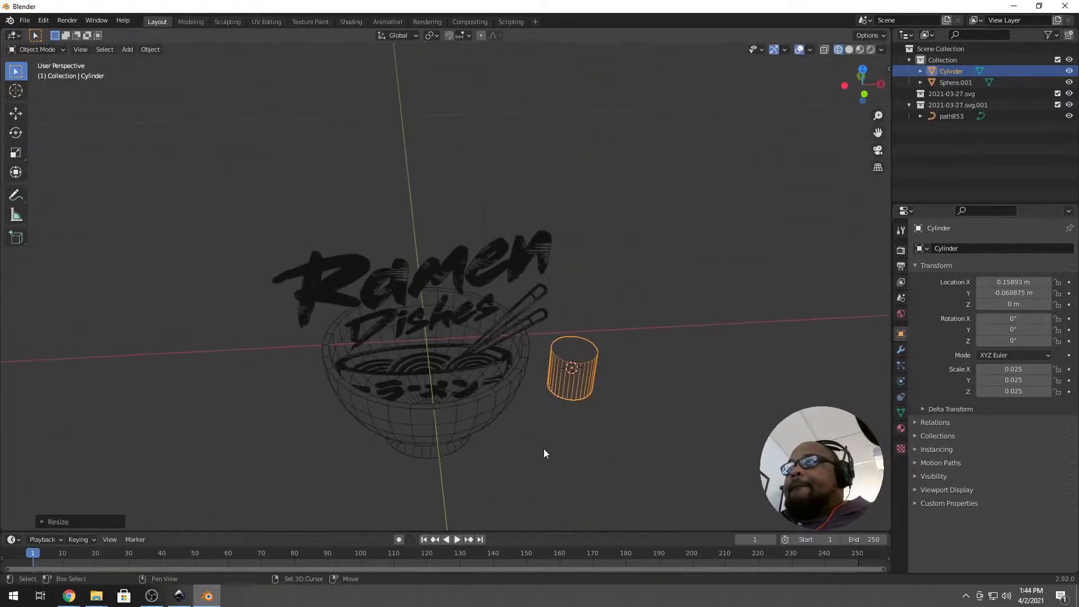
In front view, shrink the cylinder further to 0.005 scale and enter Edit Mode.
{"action": "key", "text": "KP_1"}
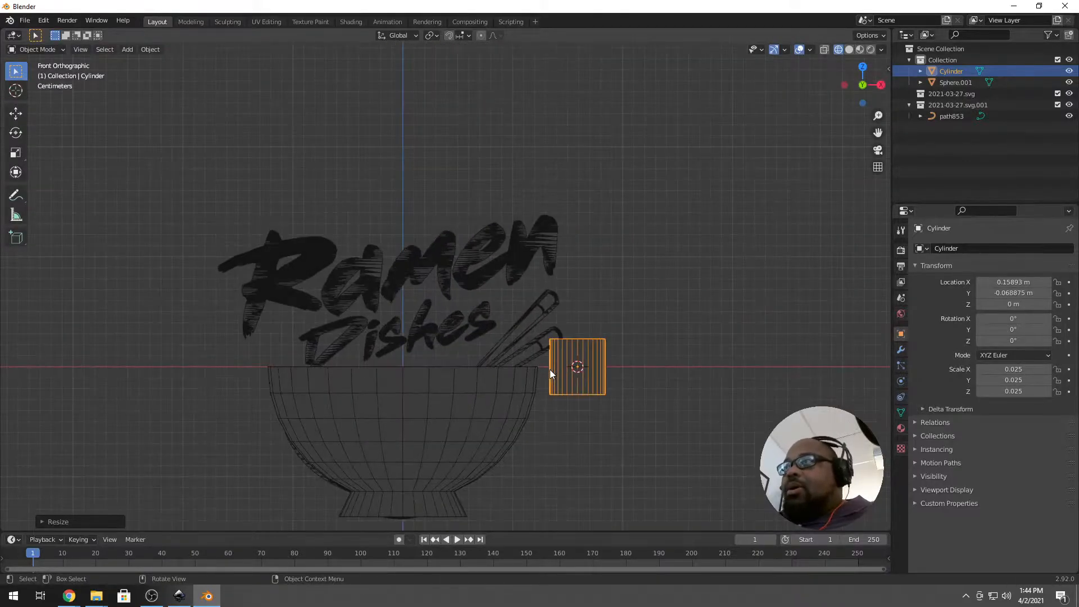
{"action": "key", "text": "s"}
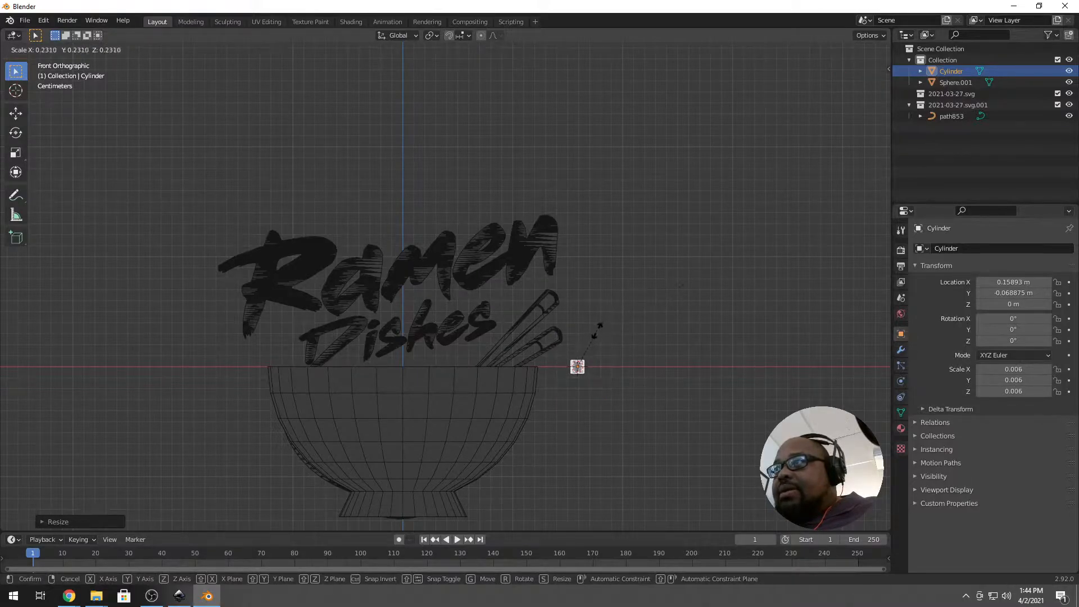
{"action": "left_click", "coordinate": [591, 333]}
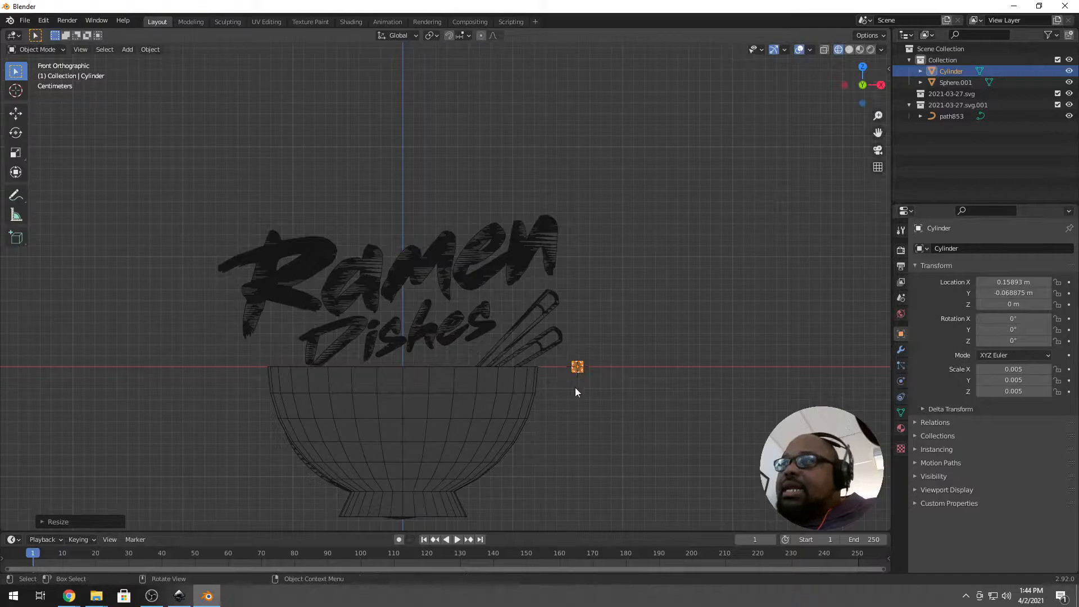
{"action": "scroll", "coordinate": [577, 392], "scroll_direction": "up", "scroll_amount": 4}
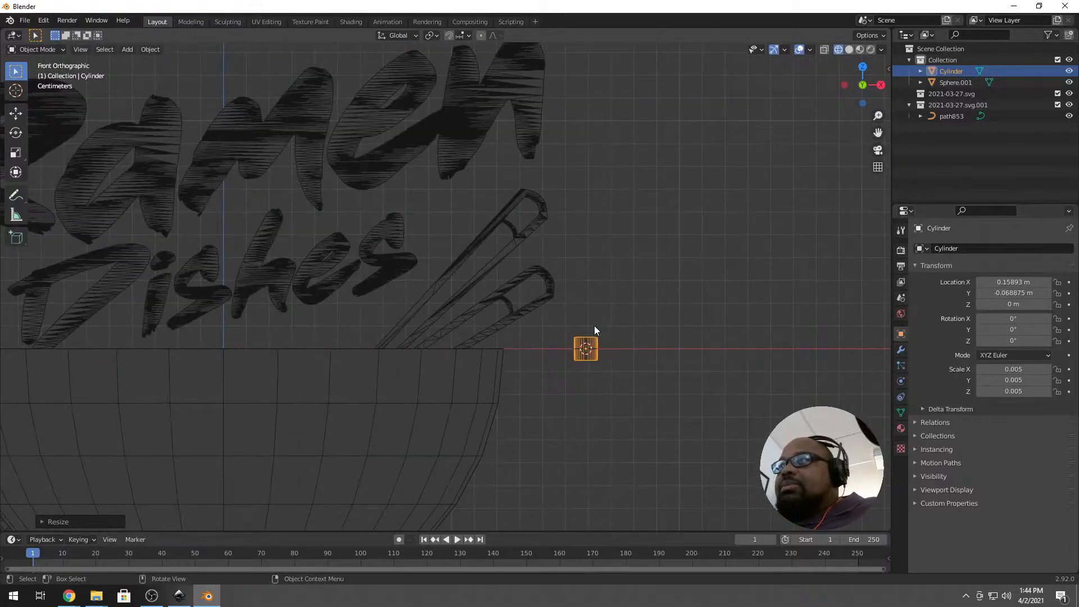
{"action": "scroll", "coordinate": [615, 329], "scroll_direction": "down", "scroll_amount": 4}
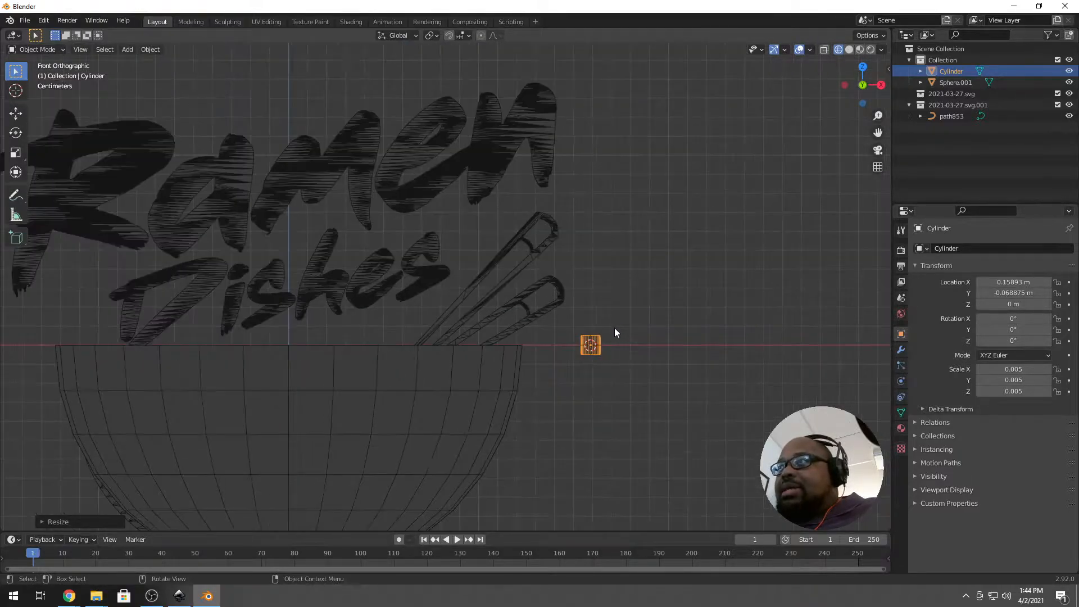
{"action": "scroll", "coordinate": [615, 329], "scroll_direction": "up", "scroll_amount": 4}
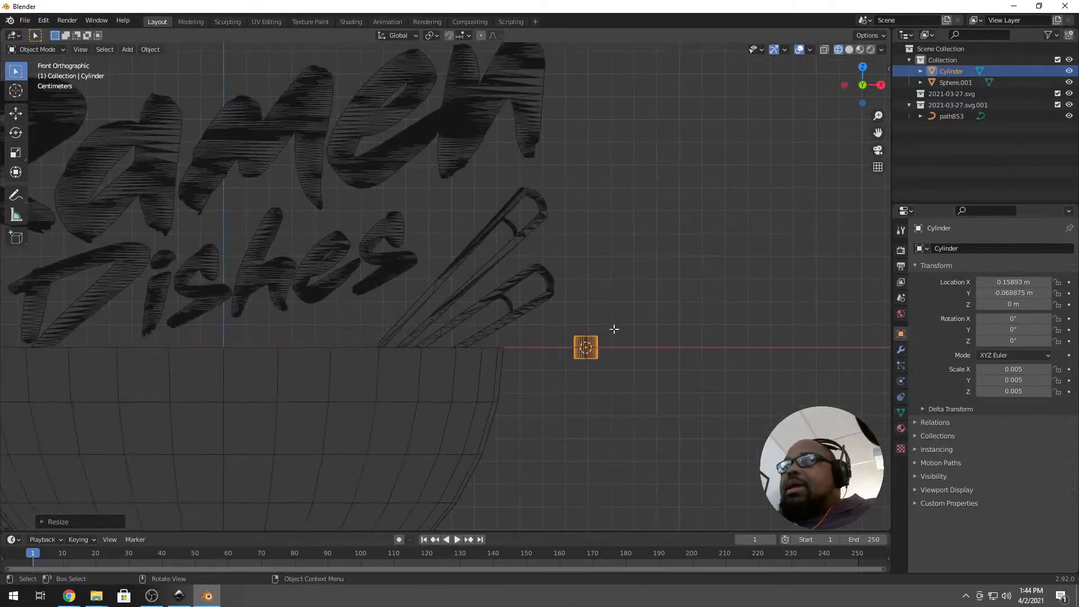
{"action": "key", "text": "Tab"}
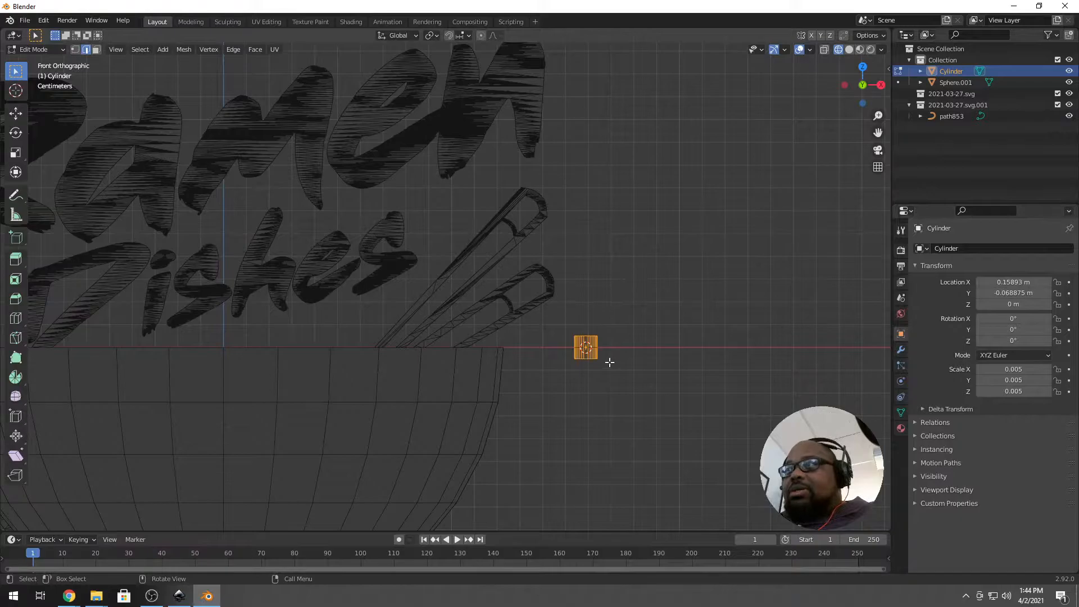
Scale the cylinder's mesh along Z into a tall thin rod beside the bowl.
{"action": "key", "text": "s"}
{"action": "key", "text": "z"}
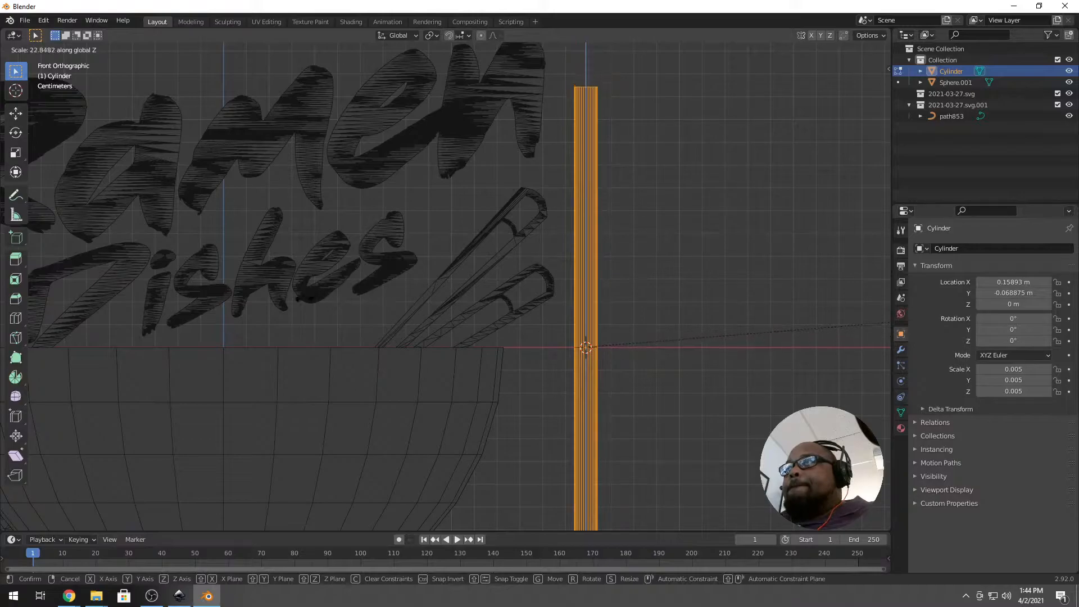
{"action": "left_click", "coordinate": [282, 324]}
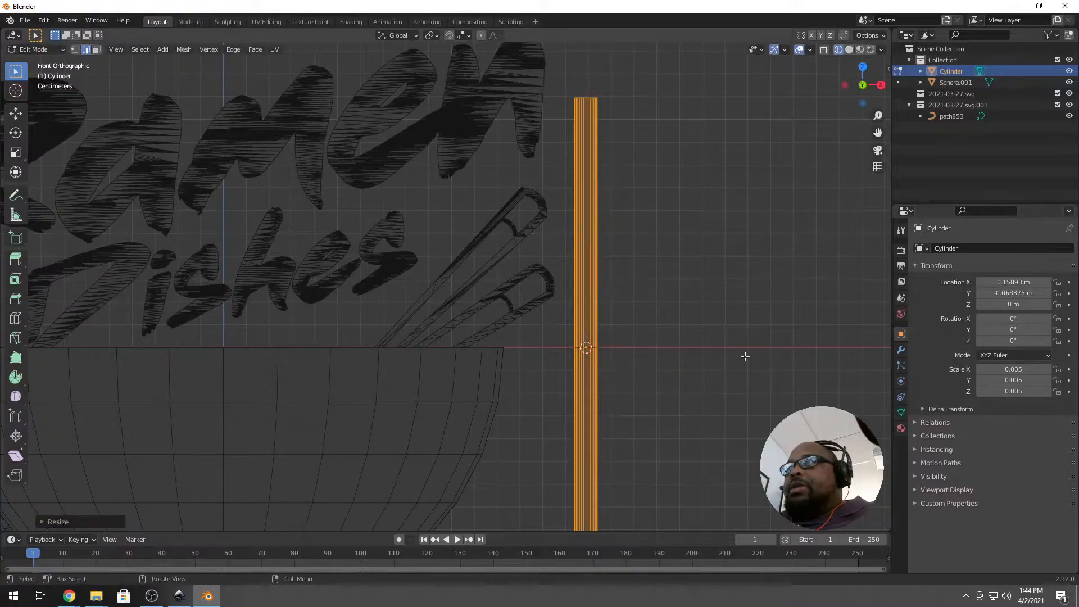
{"action": "scroll", "coordinate": [744, 356], "scroll_direction": "down", "scroll_amount": 4}
{"action": "middle_click_drag", "start_coordinate": [740, 373], "coordinate": [598, 294], "text": "shift"}
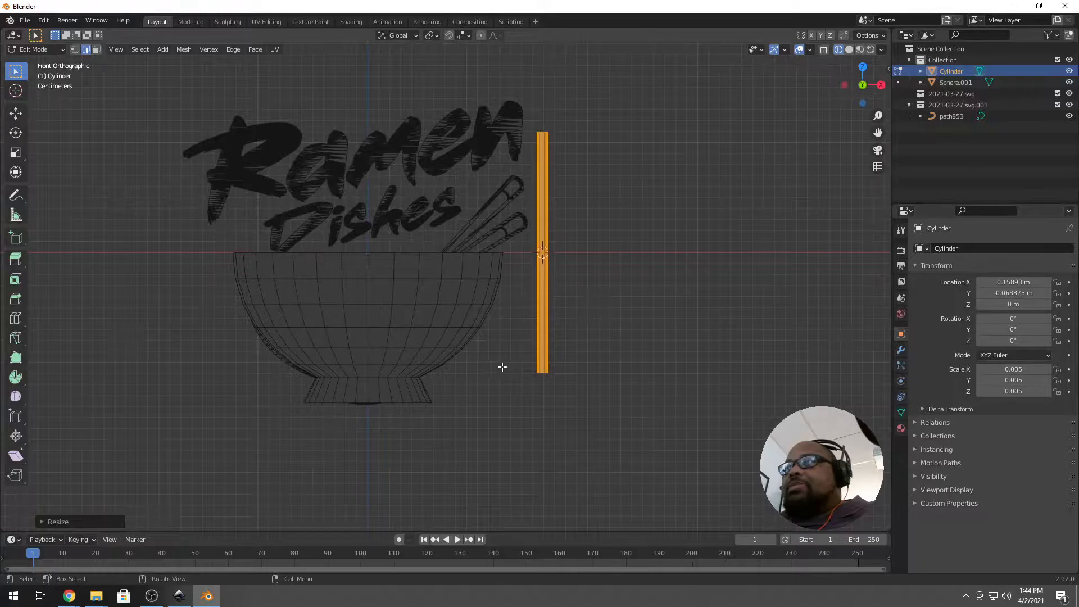
{"action": "scroll", "coordinate": [502, 366], "scroll_direction": "up", "scroll_amount": 3}
{"action": "scroll", "coordinate": [552, 335], "scroll_direction": "down", "scroll_amount": 2}
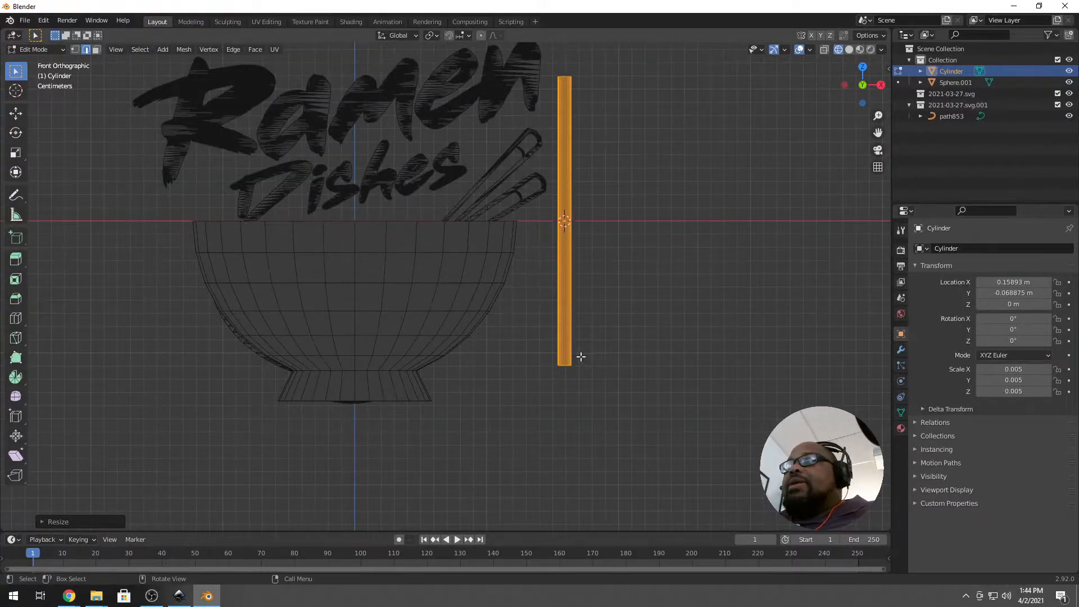
Check the rod in Object Mode, then go back into Edit Mode.
{"action": "key", "text": "Tab"}
{"action": "scroll", "coordinate": [577, 361], "scroll_direction": "up", "scroll_amount": 1}
{"action": "scroll", "coordinate": [527, 85], "scroll_direction": "down", "scroll_amount": 2}
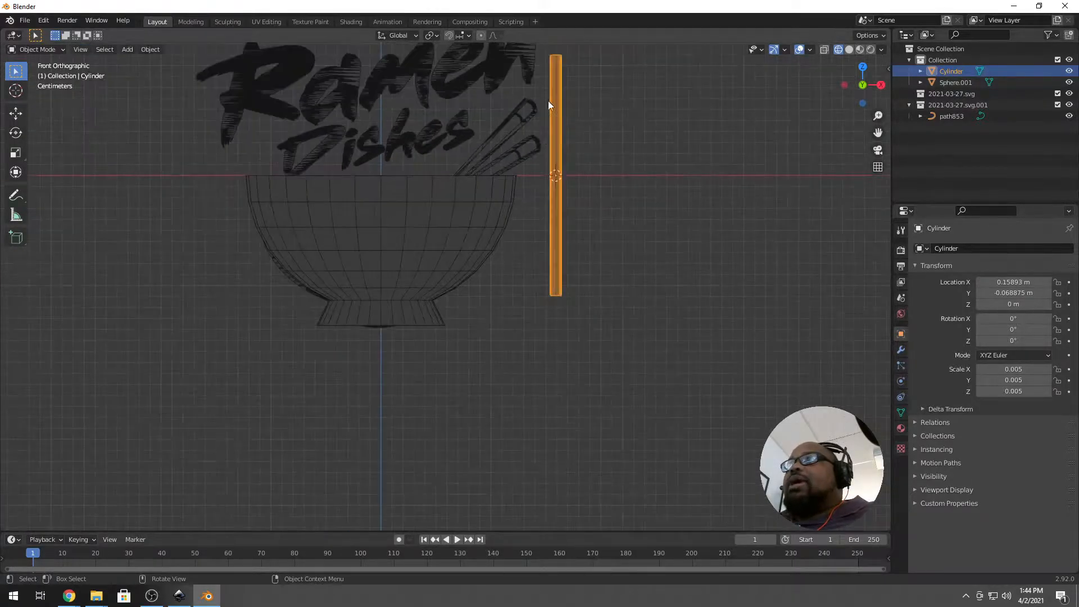
{"action": "scroll", "coordinate": [555, 190], "scroll_direction": "down", "scroll_amount": 1}
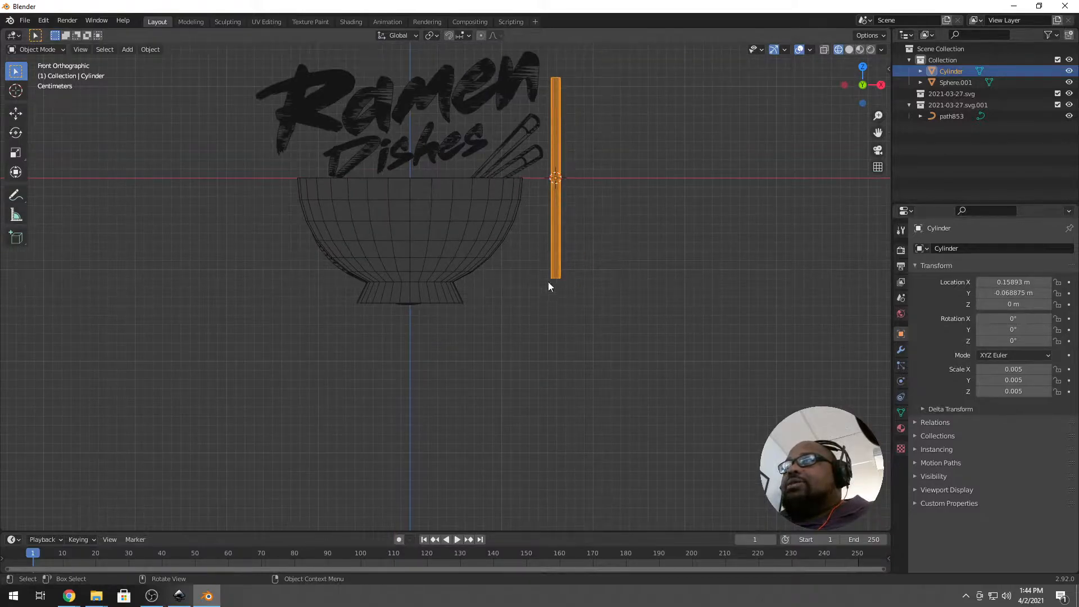
{"action": "scroll", "coordinate": [551, 283], "scroll_direction": "up", "scroll_amount": 3}
{"action": "key", "text": "Tab"}
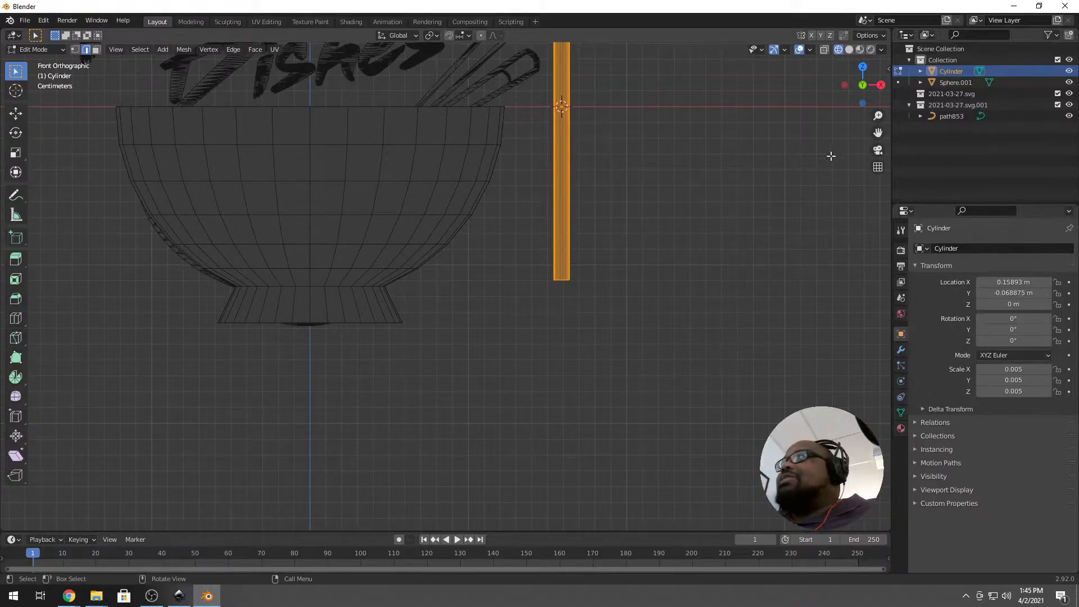
Apply the Cylinder's scale so it reads 1.000 while keeping its 0.219 m length.
{"action": "key", "text": "n"}
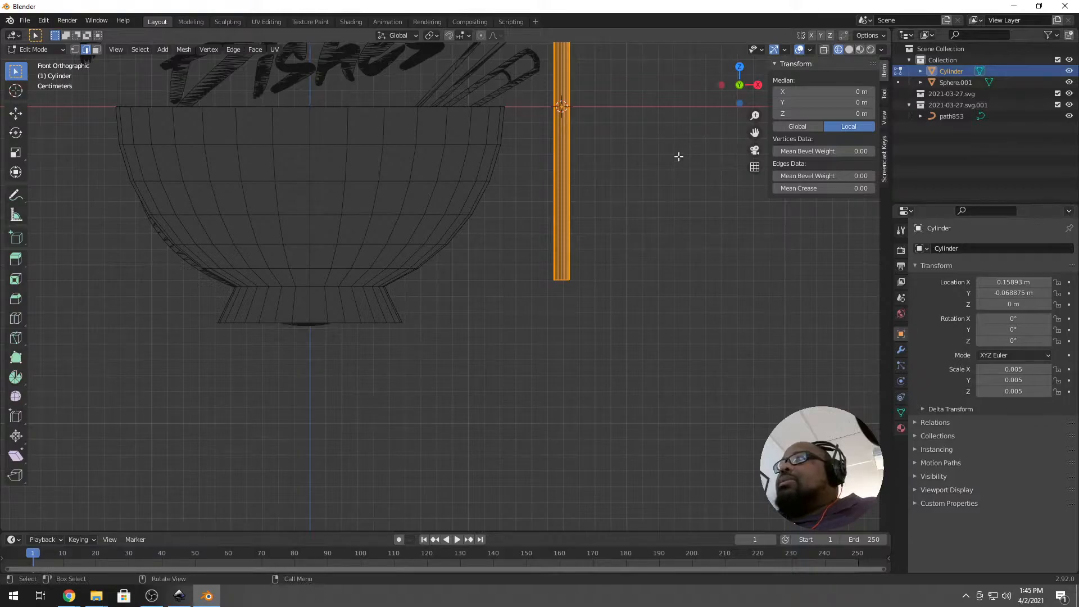
{"action": "key", "text": "Tab"}
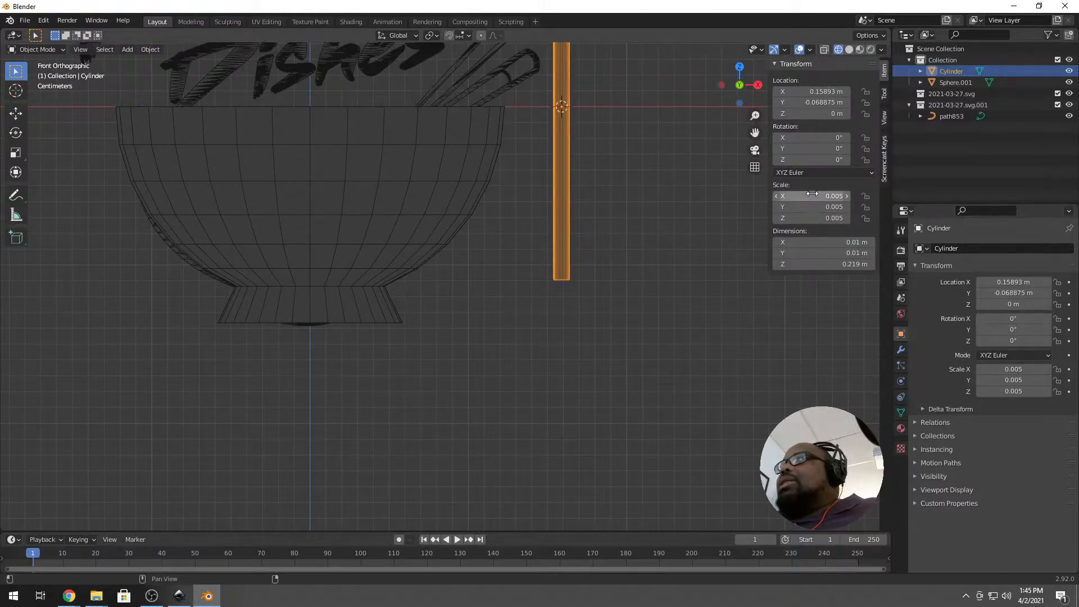
{"action": "left_click", "coordinate": [152, 49]}
{"action": "mouse_move", "coordinate": [212, 106]}
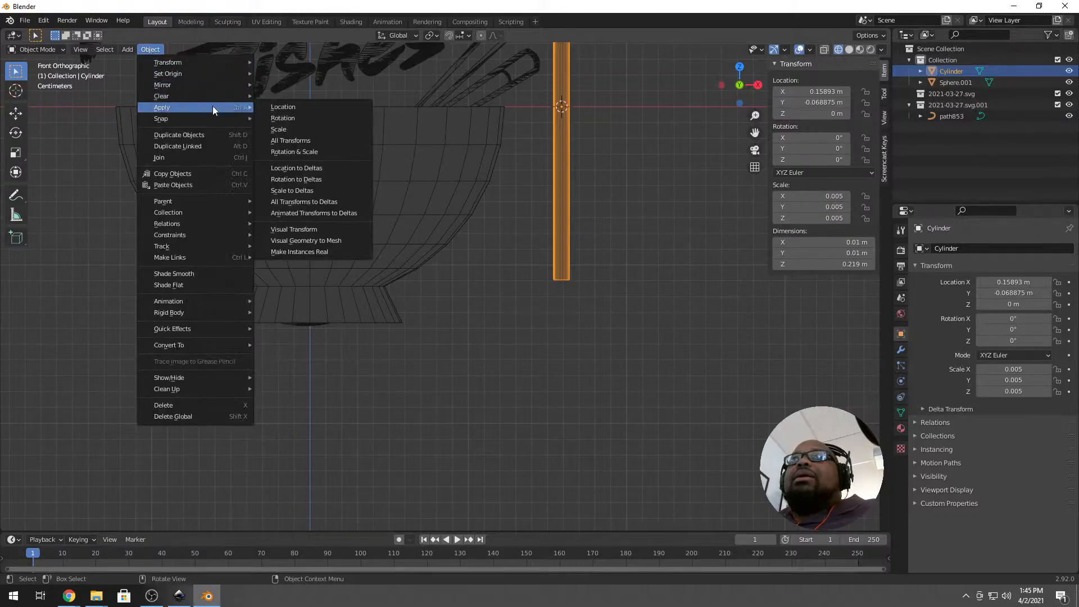
{"action": "left_click", "coordinate": [289, 129]}
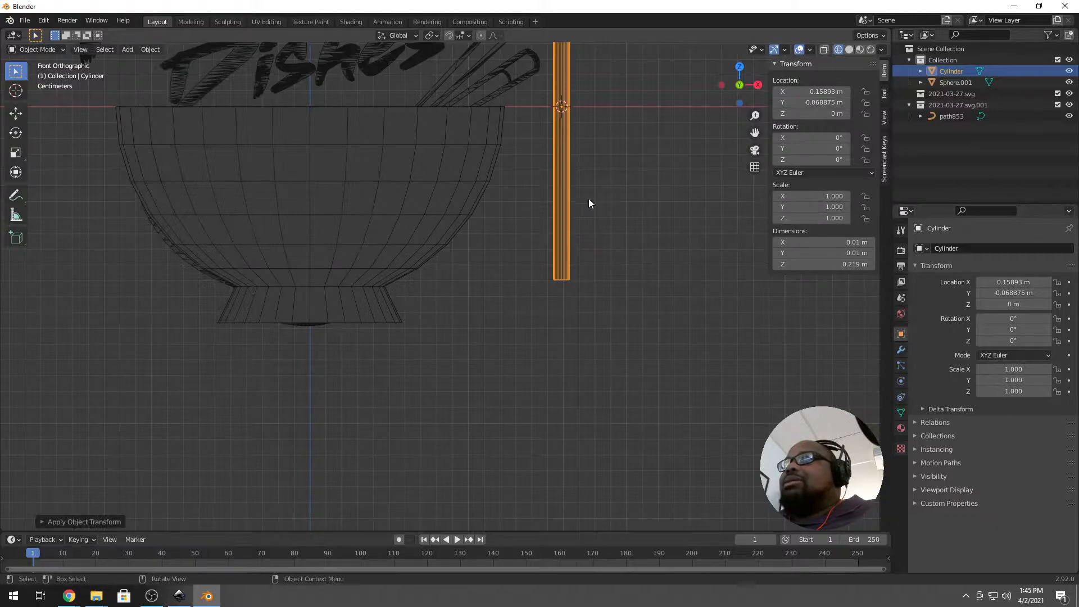
{"action": "key", "text": "Tab"}
In vertex mode with X-ray on, box-select the cylinder's full bottom ring.
{"action": "scroll", "coordinate": [567, 279], "scroll_direction": "up", "scroll_amount": 4}
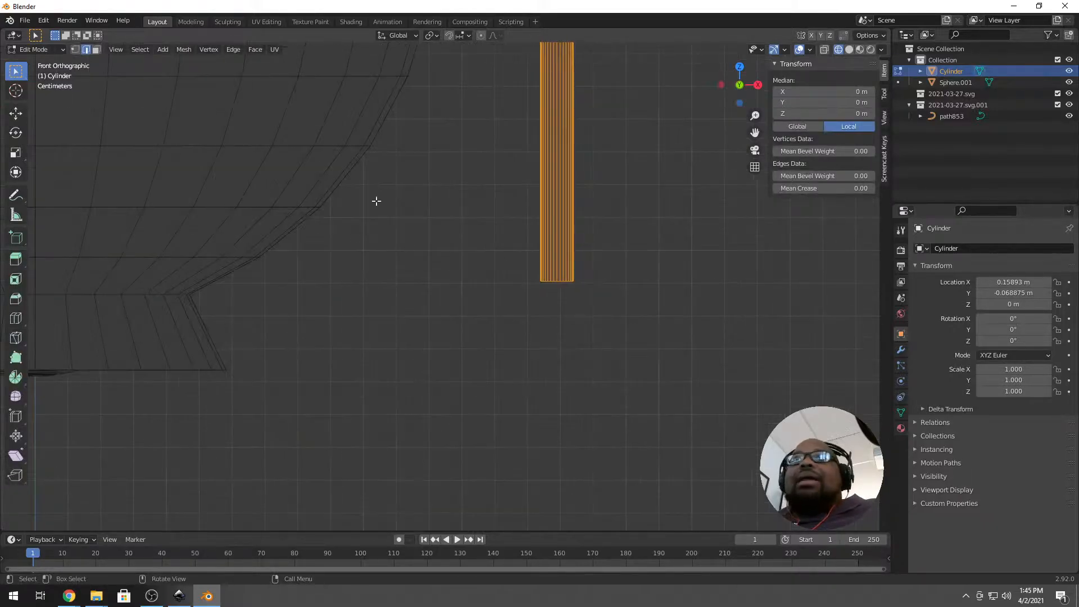
{"action": "left_click", "coordinate": [74, 49]}
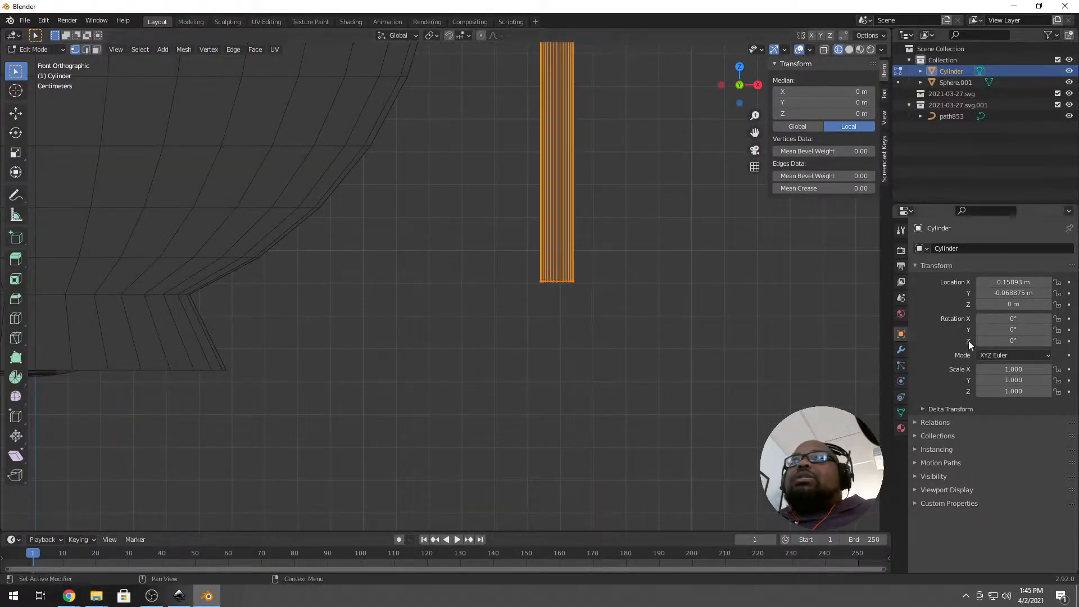
{"action": "left_click_drag", "start_coordinate": [624, 270], "coordinate": [482, 305]}
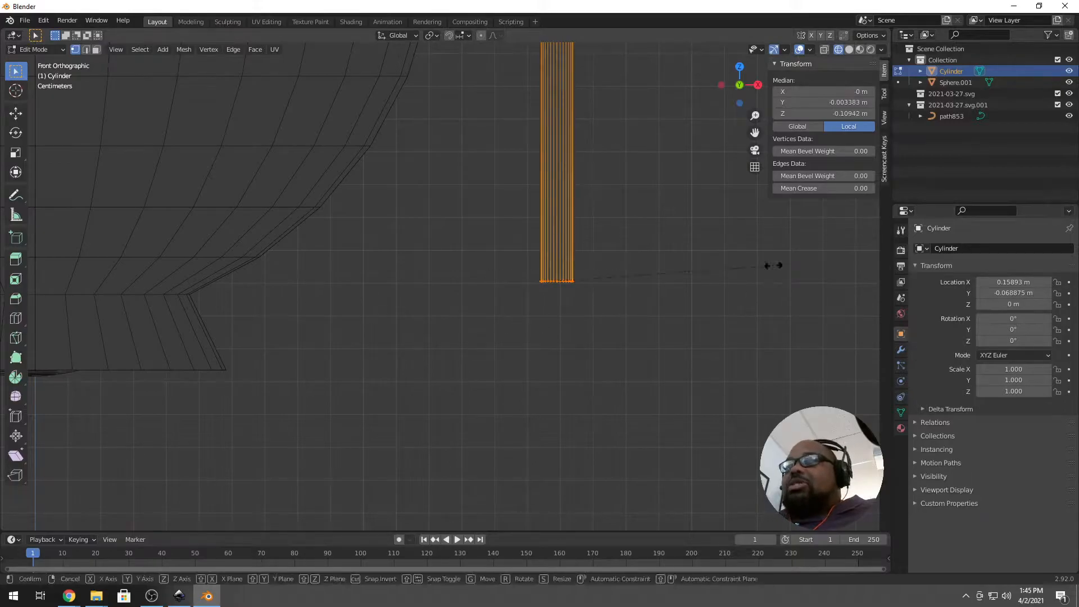
{"action": "left_click", "coordinate": [824, 49]}
{"action": "left_click_drag", "start_coordinate": [504, 265], "coordinate": [637, 314]}
Scale the bottom ring down to about 0.21 to taper the tip, then return to Object Mode.
{"action": "key", "text": "s"}
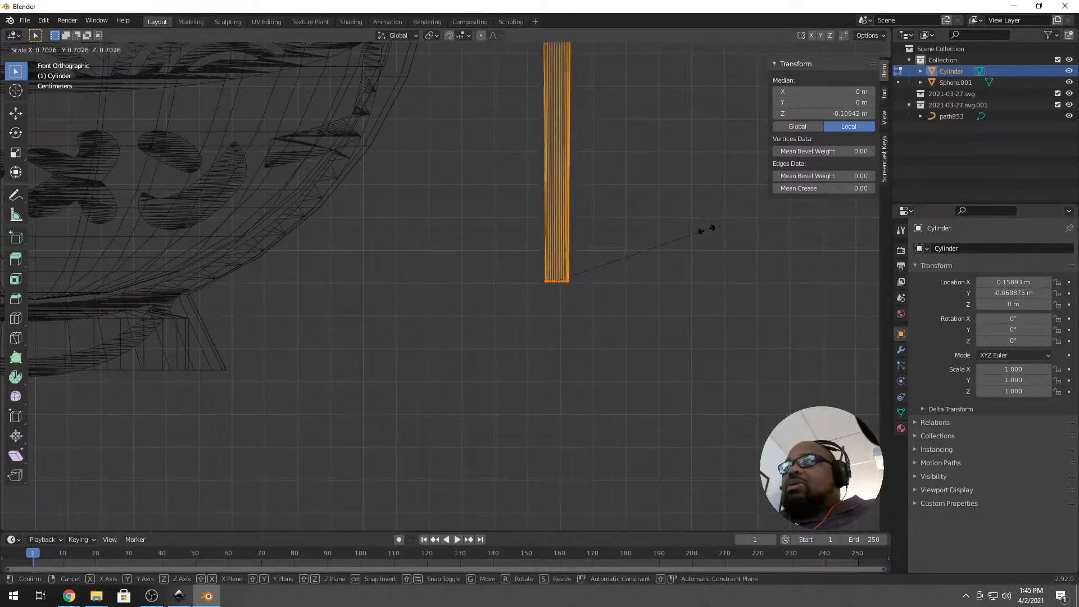
{"action": "left_click", "coordinate": [598, 278]}
{"action": "scroll", "coordinate": [583, 214], "scroll_direction": "down", "scroll_amount": 5}
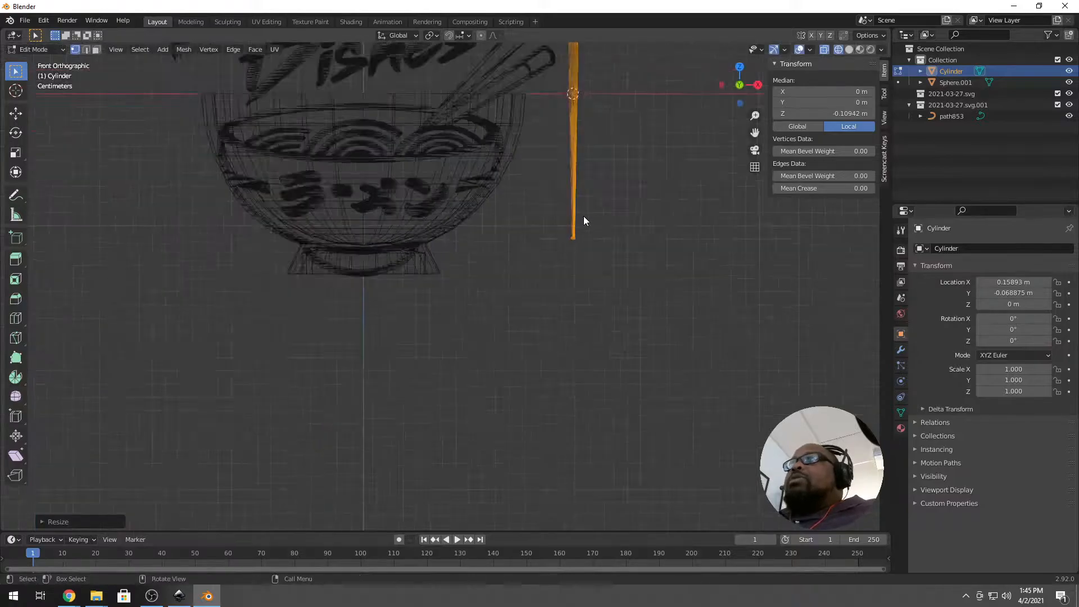
{"action": "scroll", "coordinate": [579, 216], "scroll_direction": "up", "scroll_amount": 13}
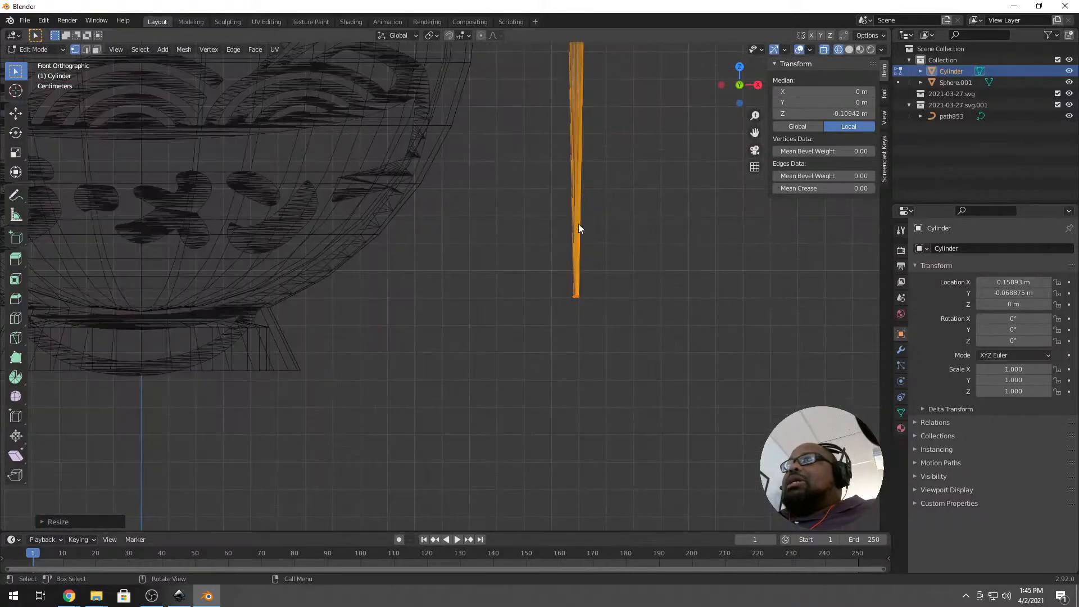
{"action": "middle_click_drag", "start_coordinate": [589, 357], "coordinate": [524, 192], "text": "shift"}
{"action": "key", "text": "Tab"}
{"action": "middle_click_drag", "start_coordinate": [501, 285], "coordinate": [556, 228]}
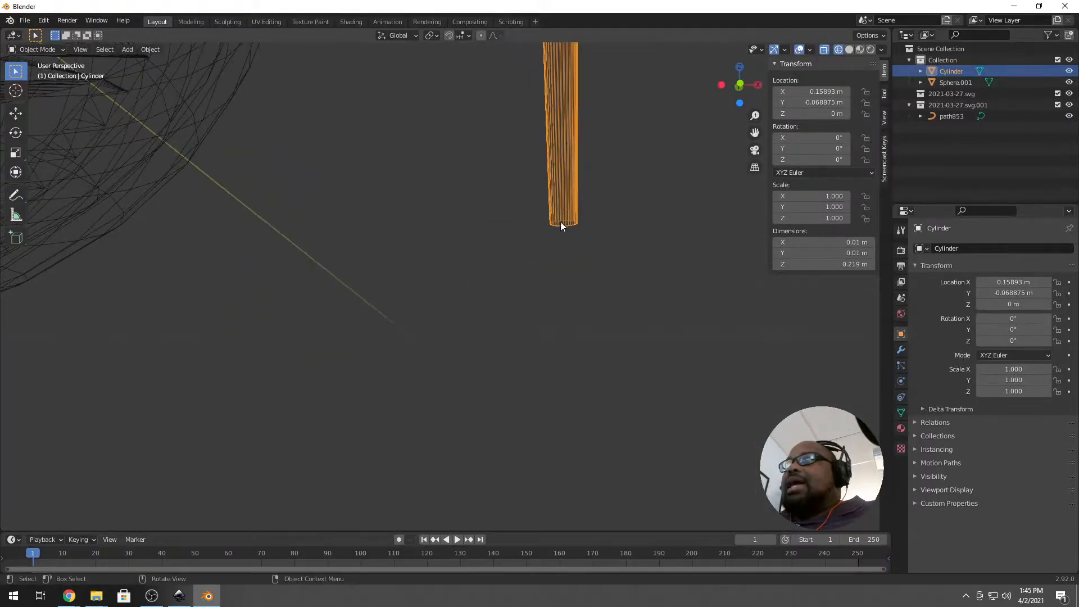
{"action": "scroll", "coordinate": [561, 227], "scroll_direction": "up", "scroll_amount": 2}
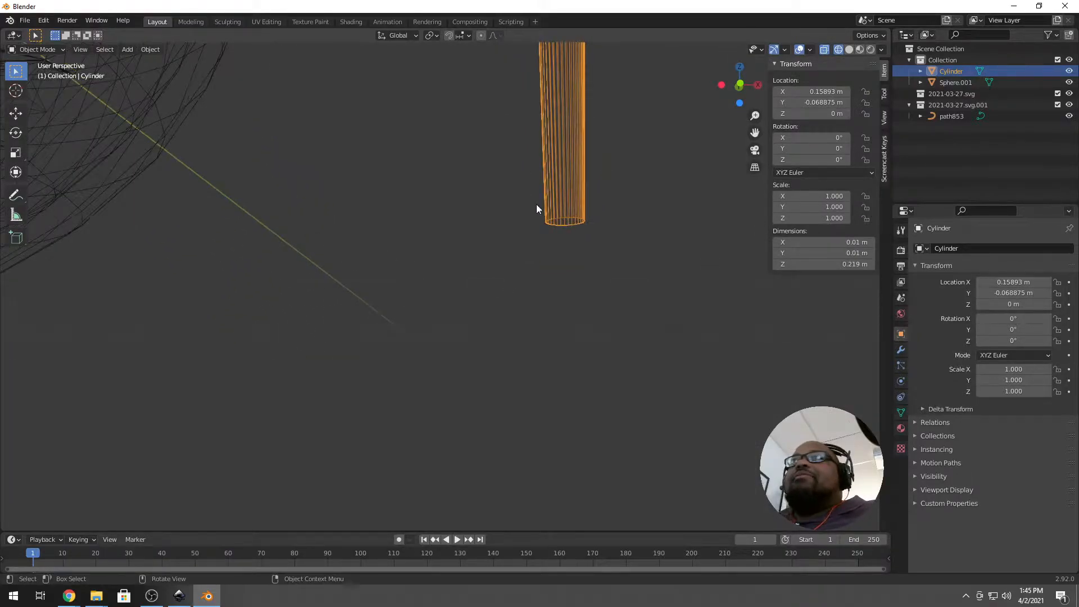
Turn off X-ray, then extrude and shrink the cylinder's bottom face.
{"action": "left_click", "coordinate": [825, 50]}
{"action": "key", "text": "Tab"}
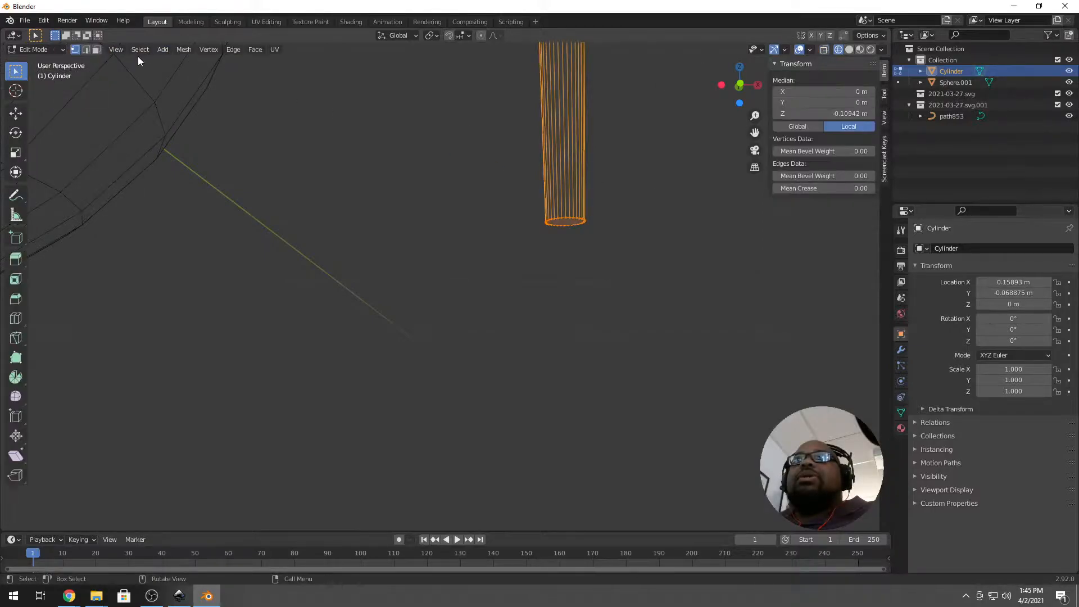
{"action": "left_click", "coordinate": [96, 50]}
{"action": "left_click", "coordinate": [562, 226]}
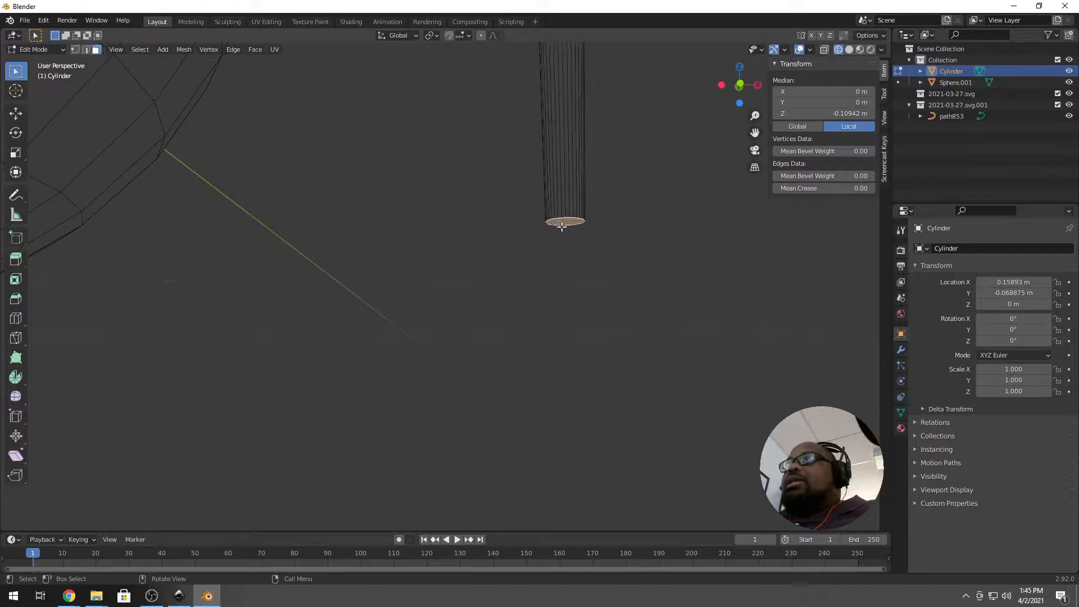
{"action": "key", "text": "e"}
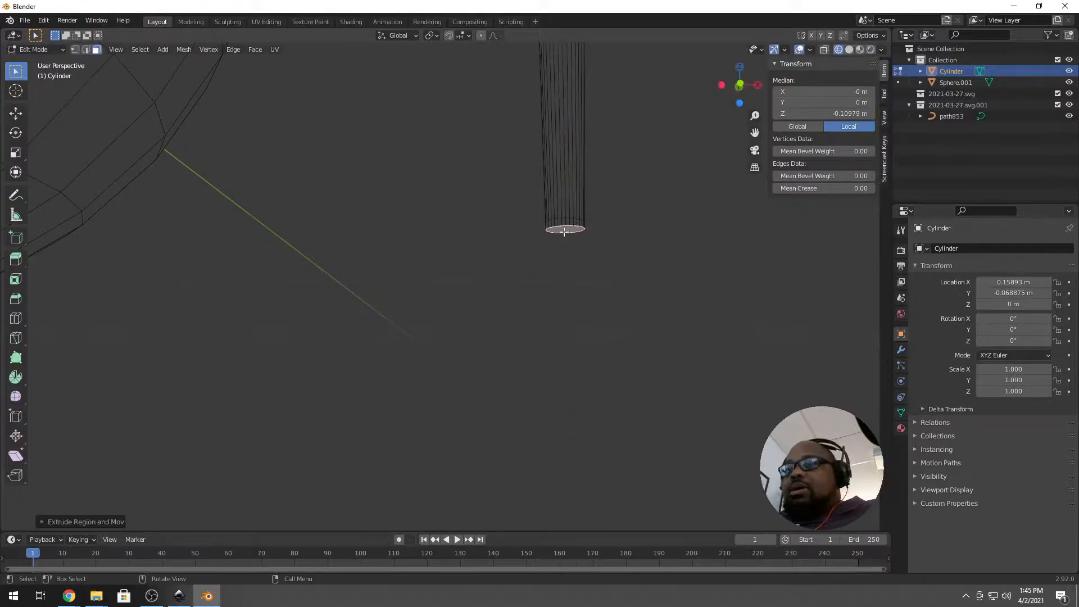
{"action": "left_click", "coordinate": [565, 228]}
{"action": "key", "text": "s"}
{"action": "left_click", "coordinate": [707, 216]}
Extrude and narrow the bottom face a second time to taper that end.
{"action": "key", "text": "e"}
{"action": "left_click", "coordinate": [703, 224]}
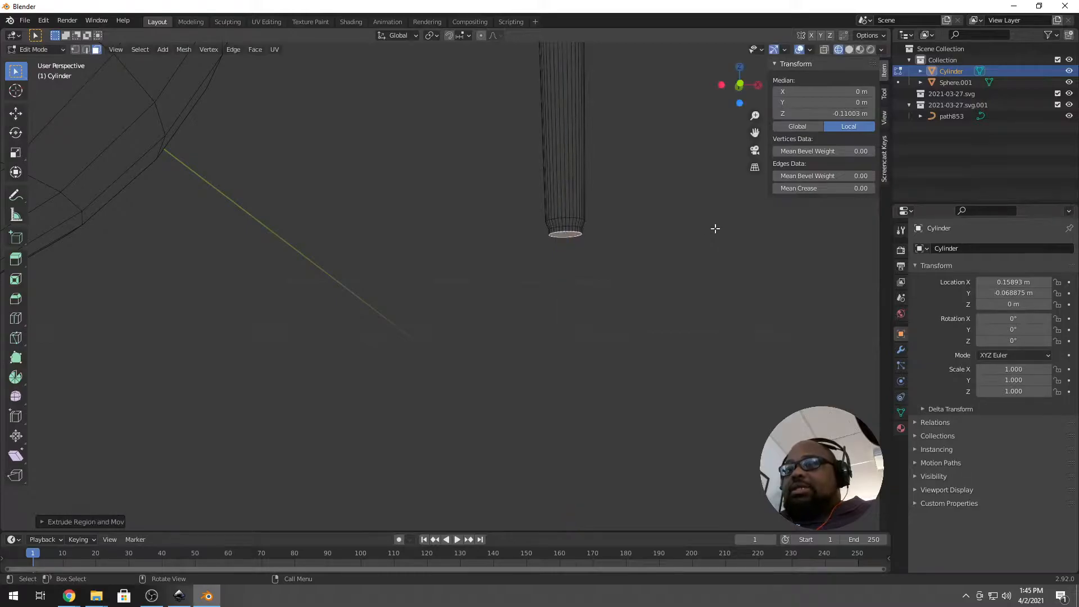
{"action": "key", "text": "s"}
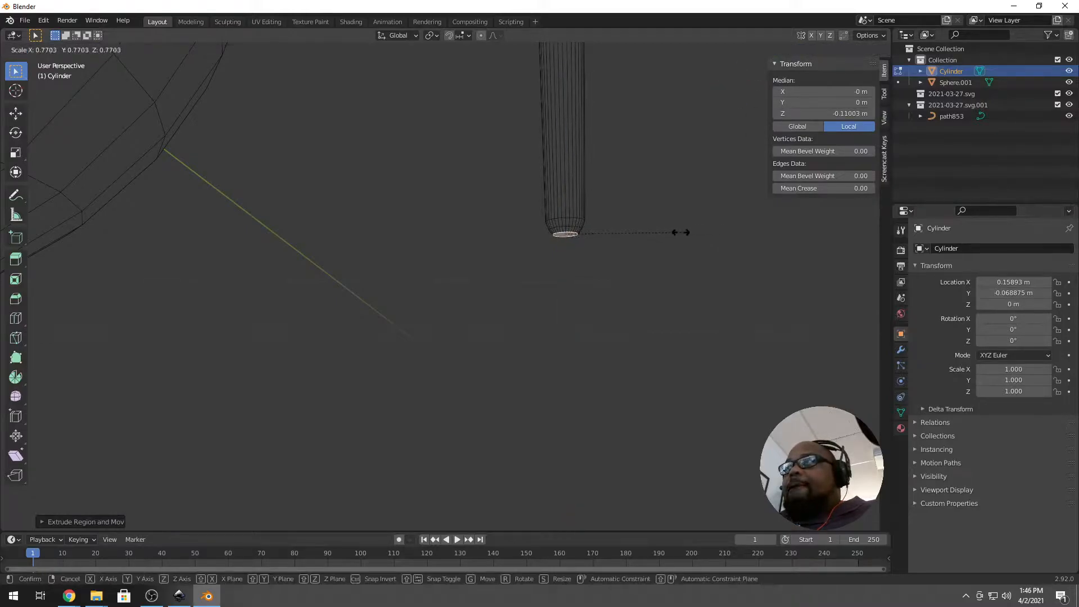
{"action": "left_click", "coordinate": [677, 234]}
{"action": "scroll", "coordinate": [640, 200], "scroll_direction": "up", "scroll_amount": 5}
{"action": "scroll", "coordinate": [585, 65], "scroll_direction": "down", "scroll_amount": 2}
{"action": "middle_click_drag", "start_coordinate": [585, 65], "coordinate": [535, 497], "text": "shift"}
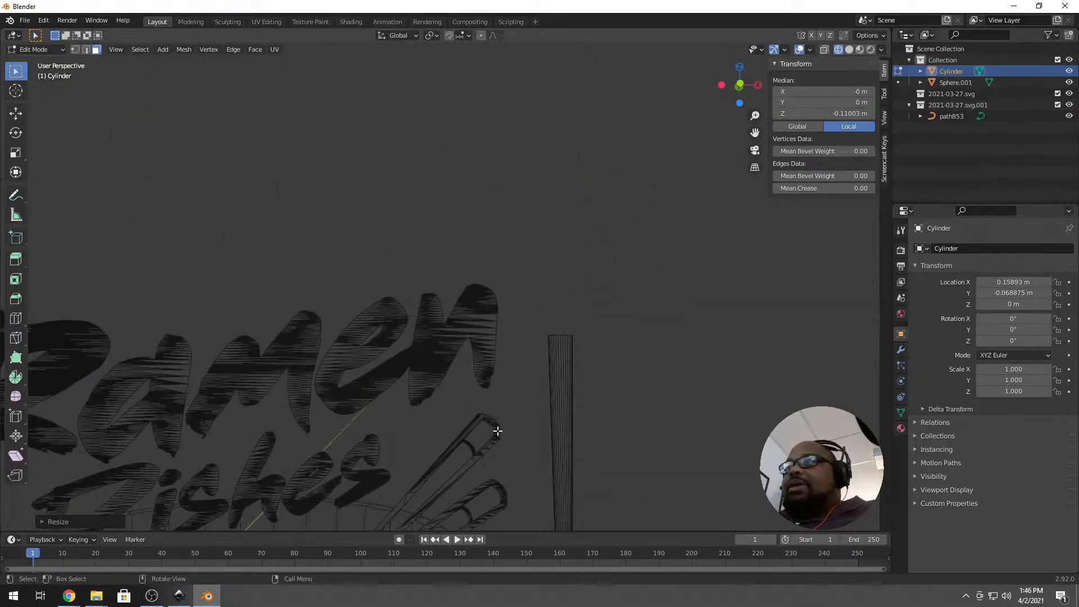
{"action": "scroll", "coordinate": [562, 337], "scroll_direction": "up", "scroll_amount": 2}
{"action": "middle_click_drag", "start_coordinate": [564, 335], "coordinate": [564, 376]}
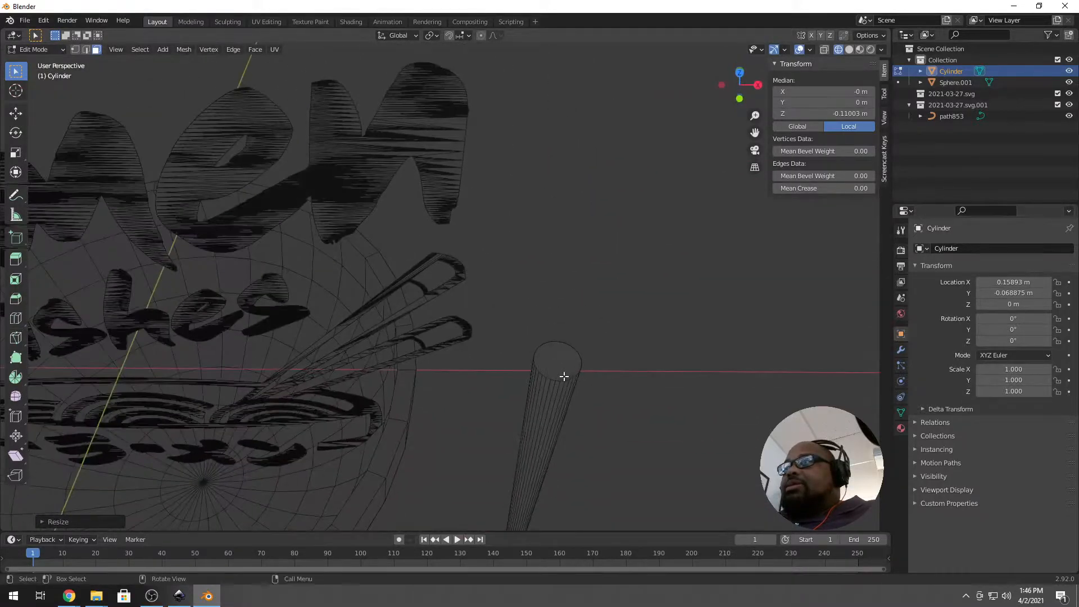
Extrude and shrink the cylinder's top face twice to begin rounding it.
{"action": "left_click", "coordinate": [564, 376]}
{"action": "key", "text": "e"}
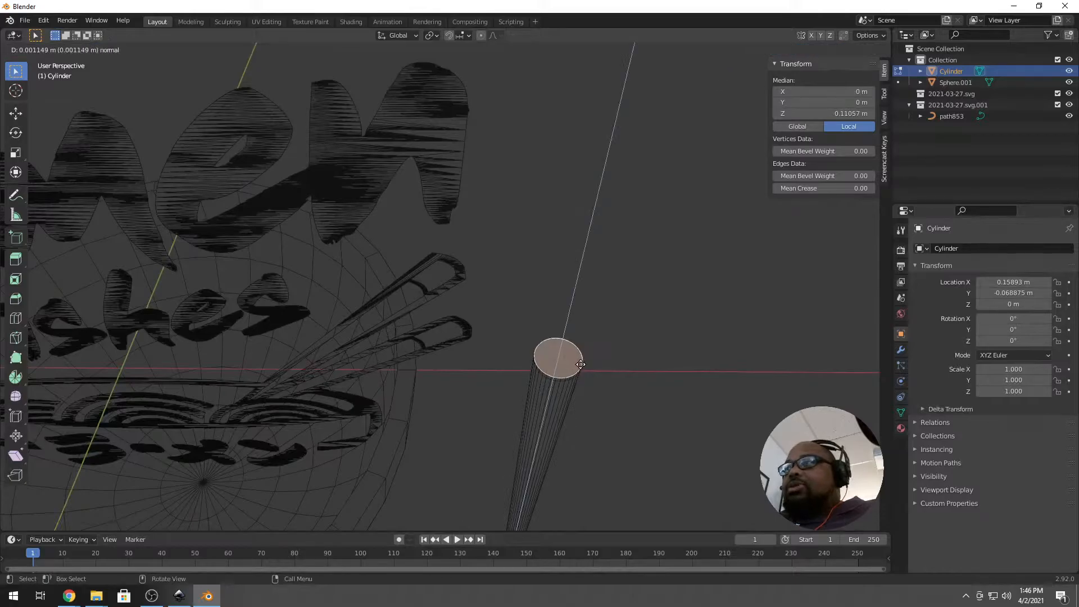
{"action": "left_click", "coordinate": [584, 362]}
{"action": "key", "text": "s"}
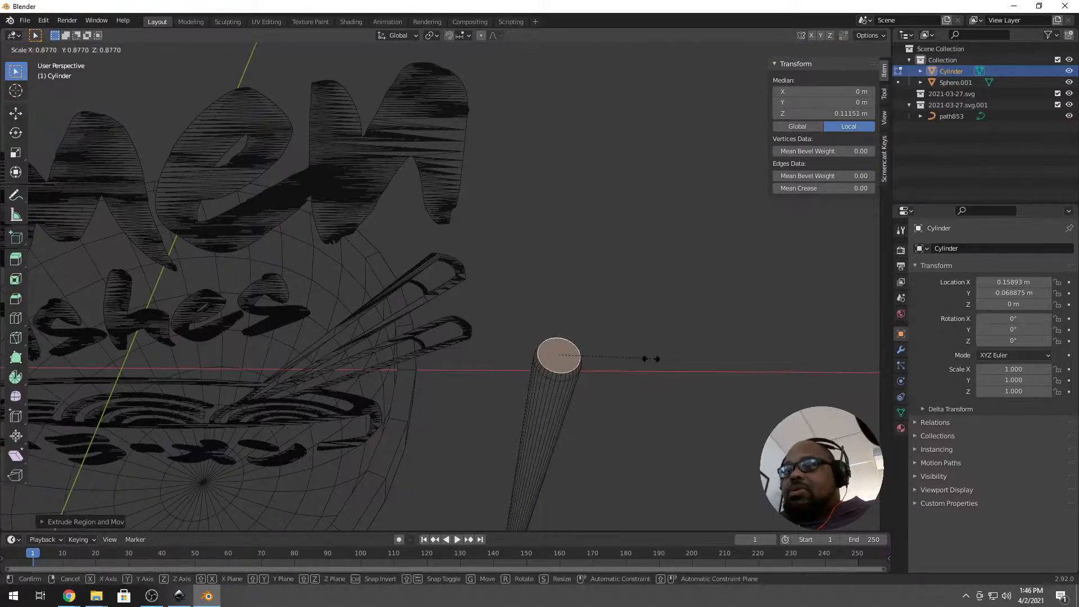
{"action": "left_click", "coordinate": [649, 356]}
{"action": "key", "text": "e"}
{"action": "left_click", "coordinate": [651, 354]}
{"action": "key", "text": "s"}
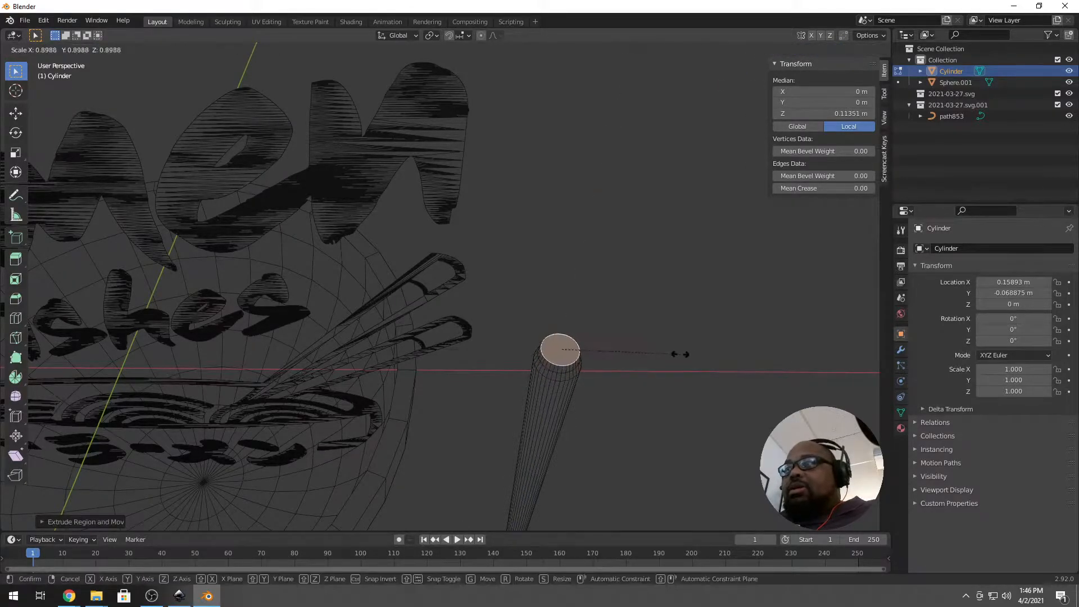
{"action": "left_click", "coordinate": [659, 355]}
Extrude and shrink the top face a third time to narrow the rounded end.
{"action": "key", "text": "r"}
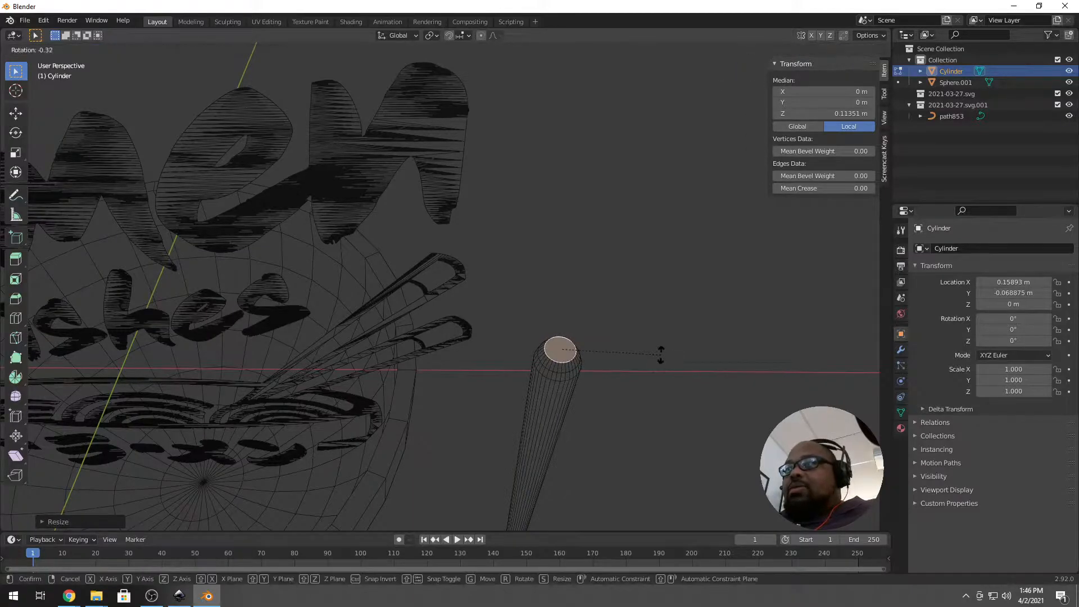
{"action": "right_click", "coordinate": [662, 344]}
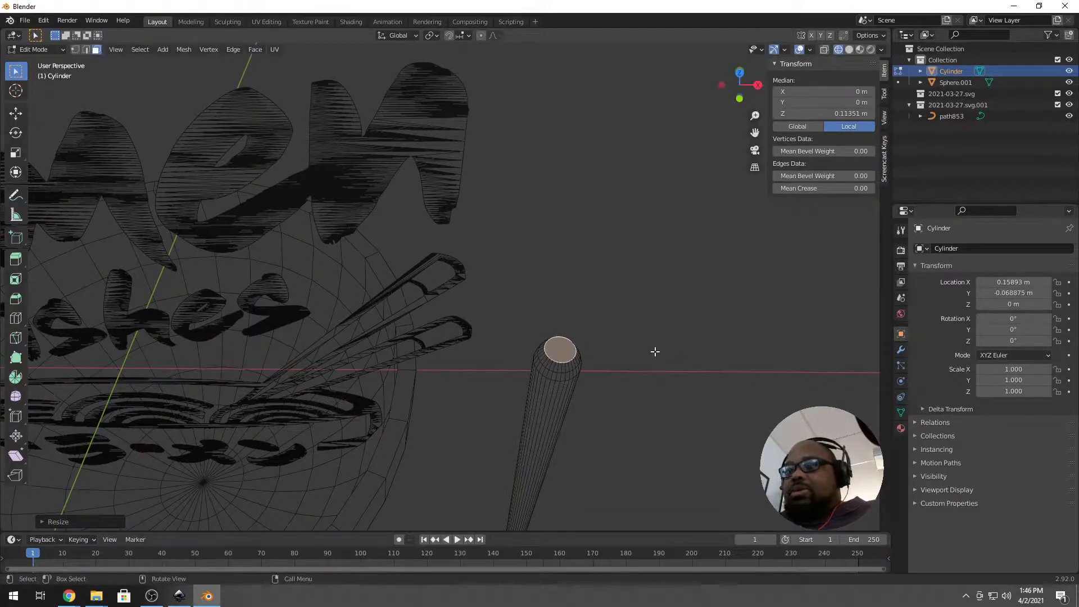
{"action": "key", "text": "e"}
{"action": "left_click", "coordinate": [653, 347]}
{"action": "key", "text": "s"}
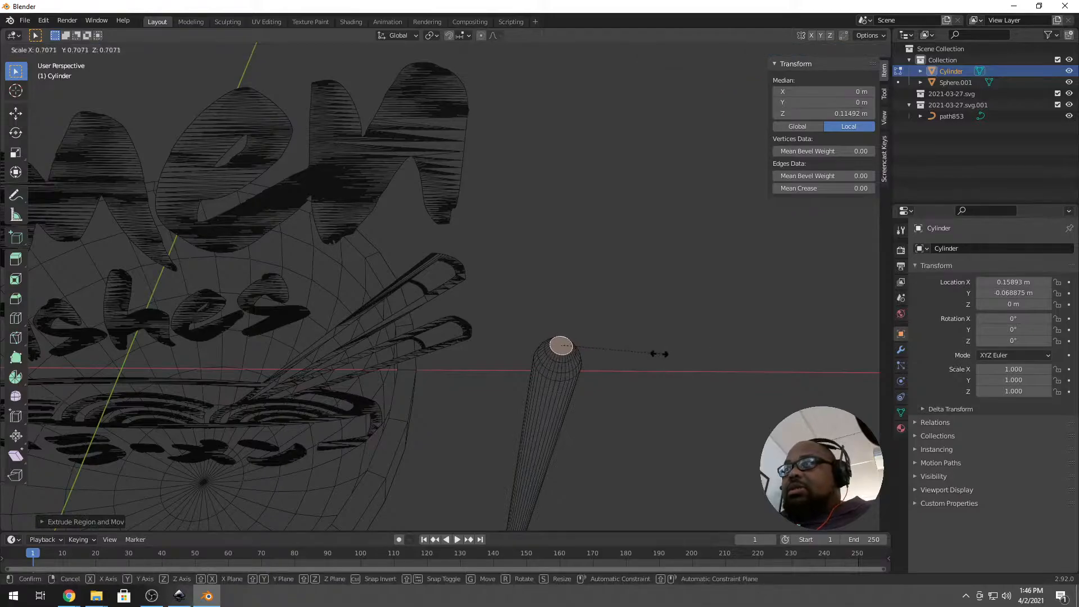
{"action": "left_click", "coordinate": [624, 368]}
{"action": "middle_click_drag", "start_coordinate": [624, 368], "coordinate": [564, 344]}
{"action": "scroll", "coordinate": [552, 285], "scroll_direction": "up", "scroll_amount": 3}
{"action": "scroll", "coordinate": [547, 318], "scroll_direction": "up", "scroll_amount": 2}
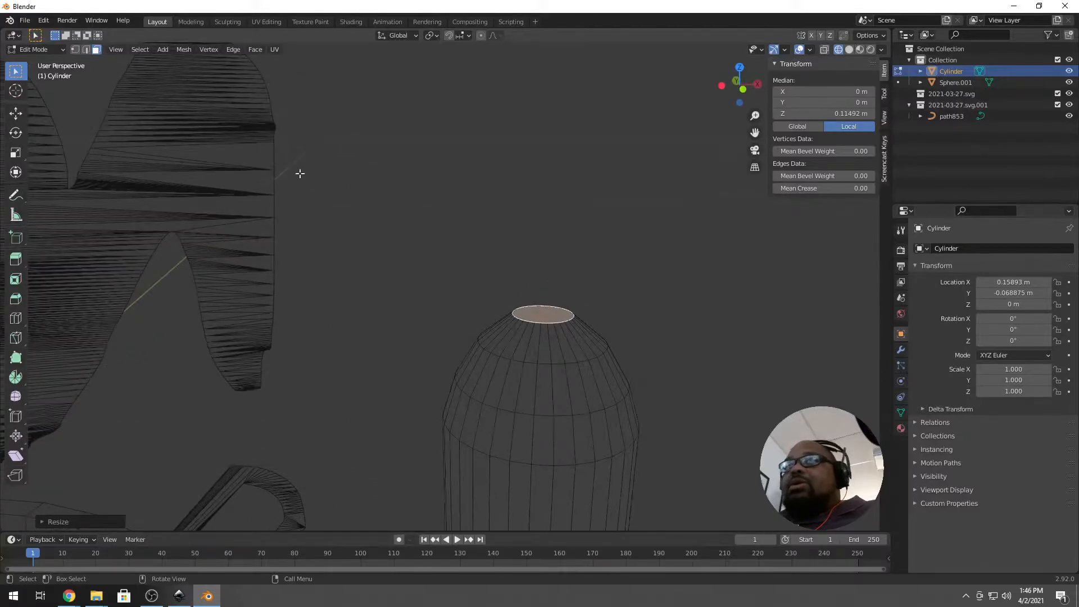
Poke the top face and raise its centre vertex along Z to 0.11533 m, forming a dome.
{"action": "left_click", "coordinate": [256, 50]}
{"action": "left_click", "coordinate": [290, 123]}
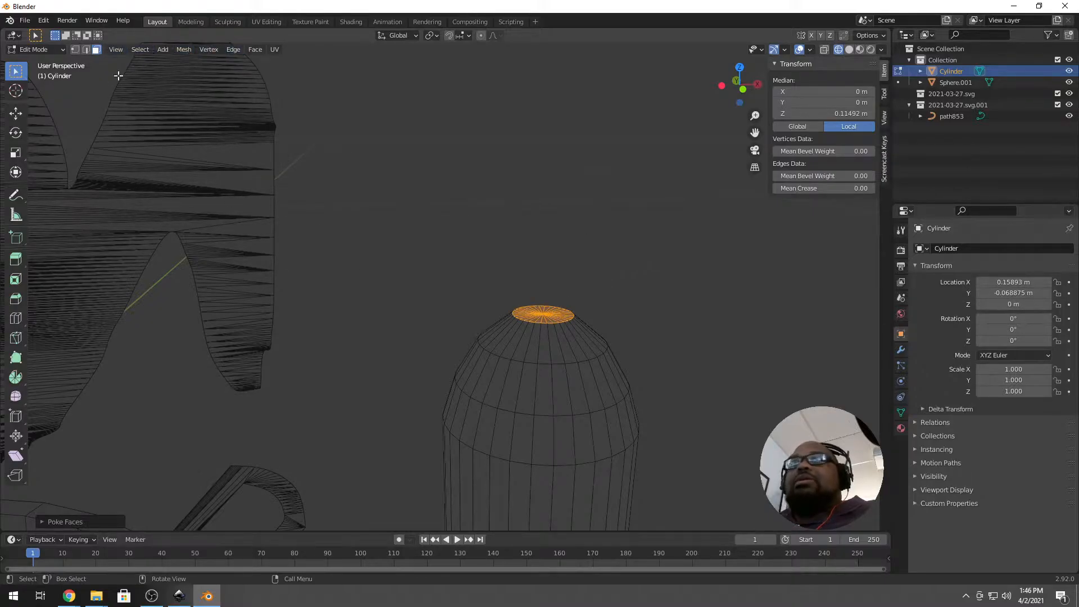
{"action": "left_click", "coordinate": [75, 49]}
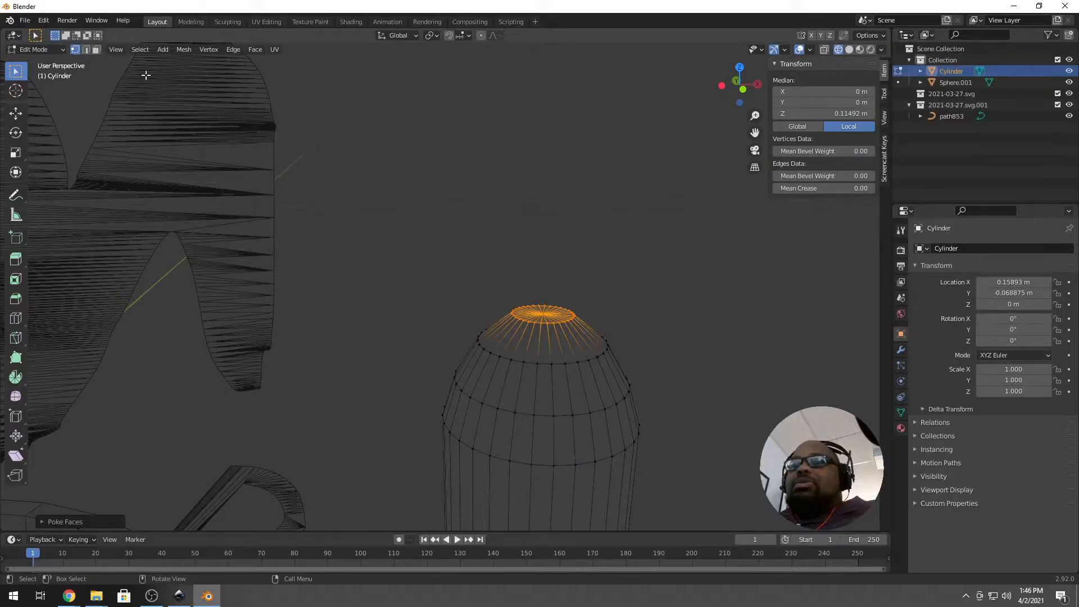
{"action": "left_click", "coordinate": [543, 314]}
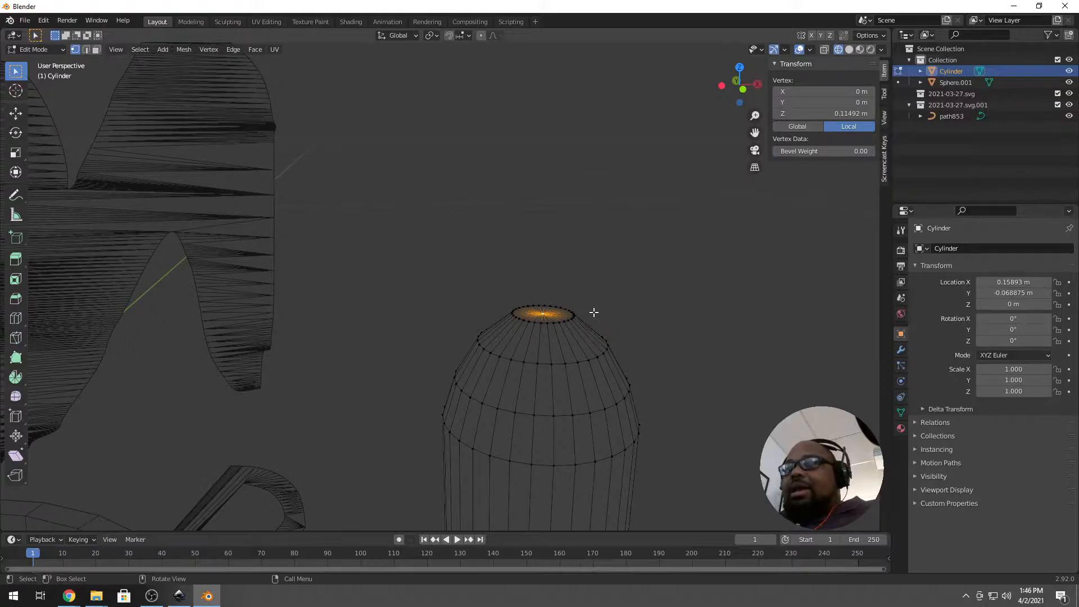
{"action": "key", "text": "g"}
{"action": "key", "text": "z"}
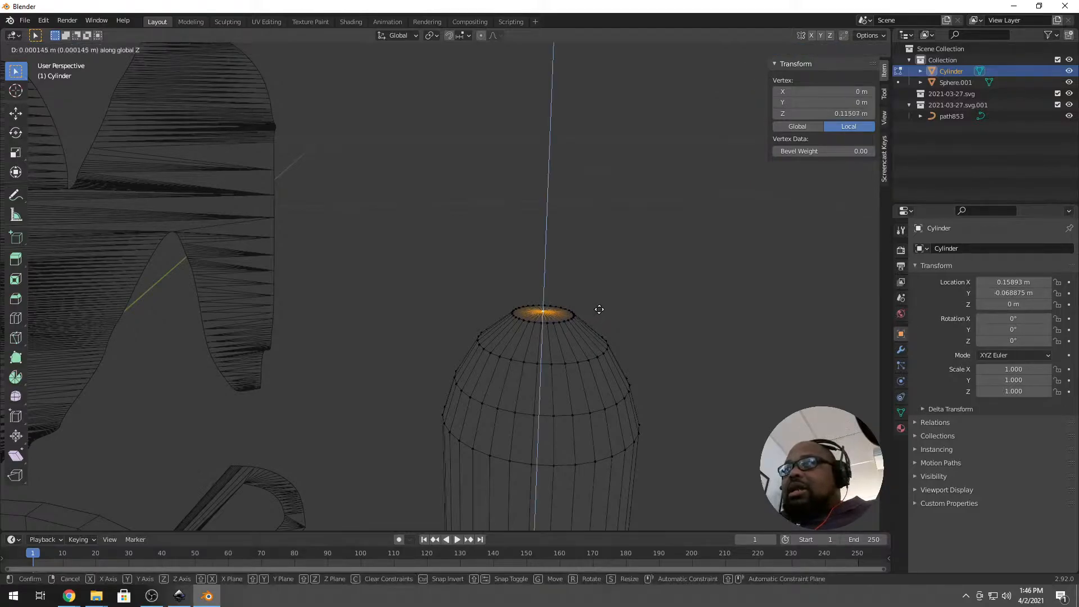
{"action": "left_click", "coordinate": [605, 304]}
Pan along the chopstick and box-select its top end.
{"action": "scroll", "coordinate": [604, 313], "scroll_direction": "down", "scroll_amount": 7}
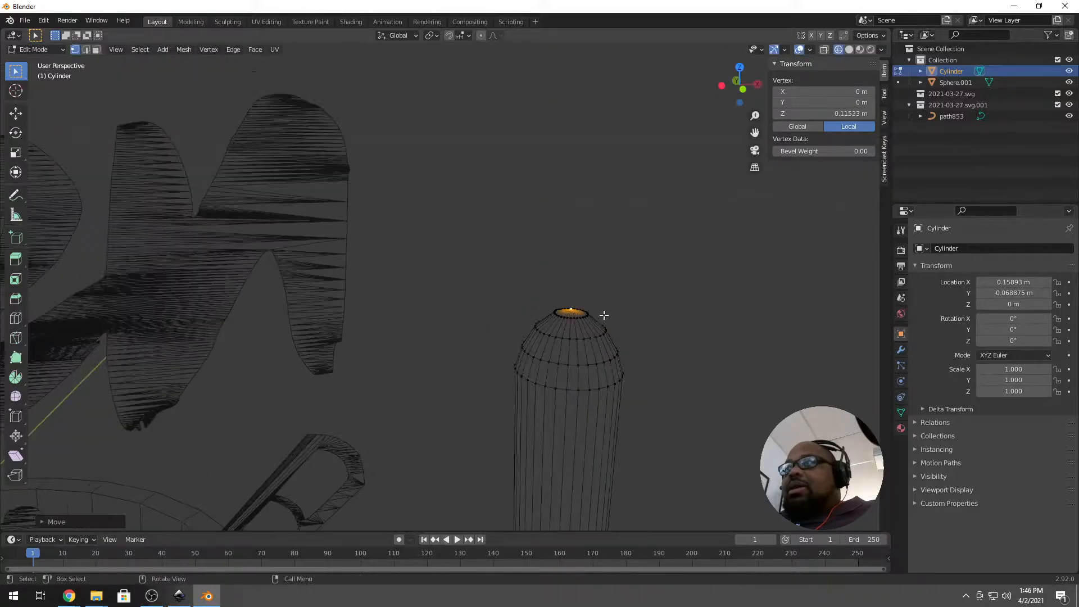
{"action": "scroll", "coordinate": [586, 322], "scroll_direction": "down", "scroll_amount": 3}
{"action": "middle_click_drag", "start_coordinate": [556, 412], "coordinate": [560, 274], "text": "shift"}
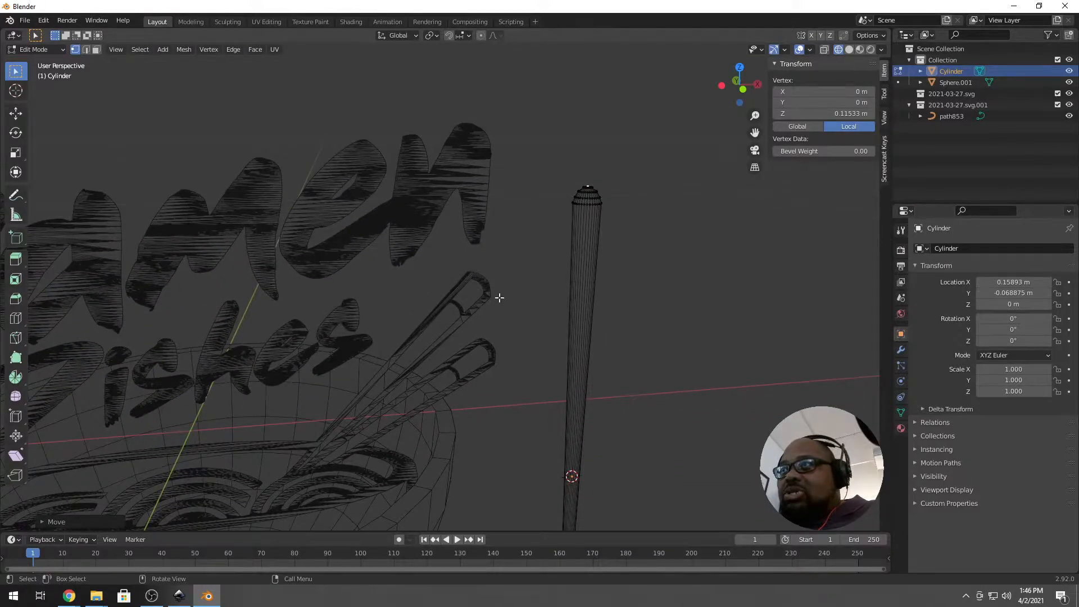
{"action": "left_click_drag", "start_coordinate": [559, 169], "coordinate": [621, 213]}
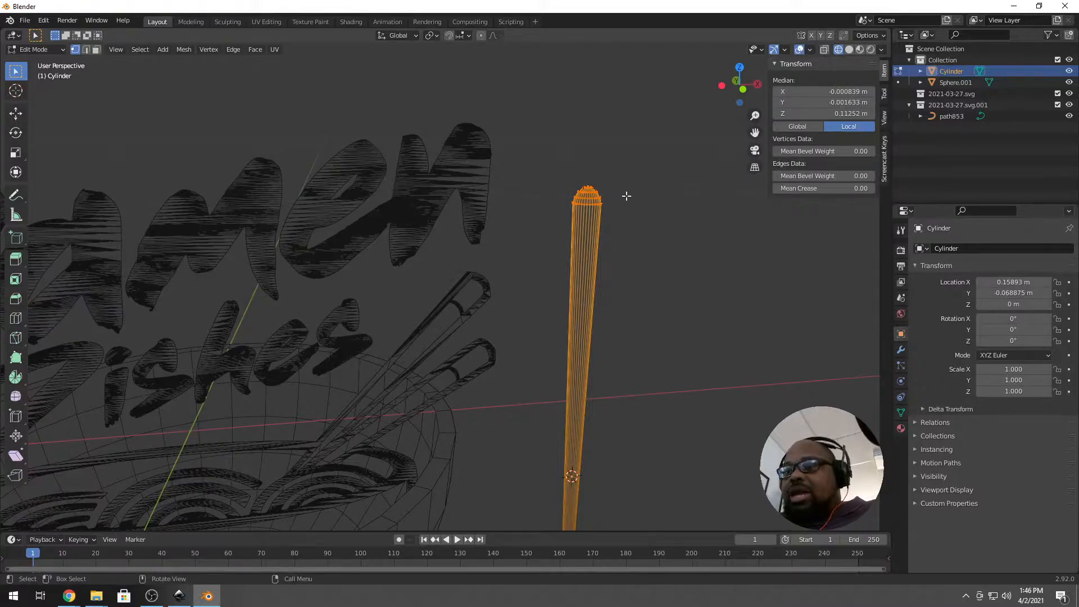
Scale the selected tip vertices down along Z to flatten the domed end.
{"action": "key", "text": "s"}
{"action": "key", "text": "z"}
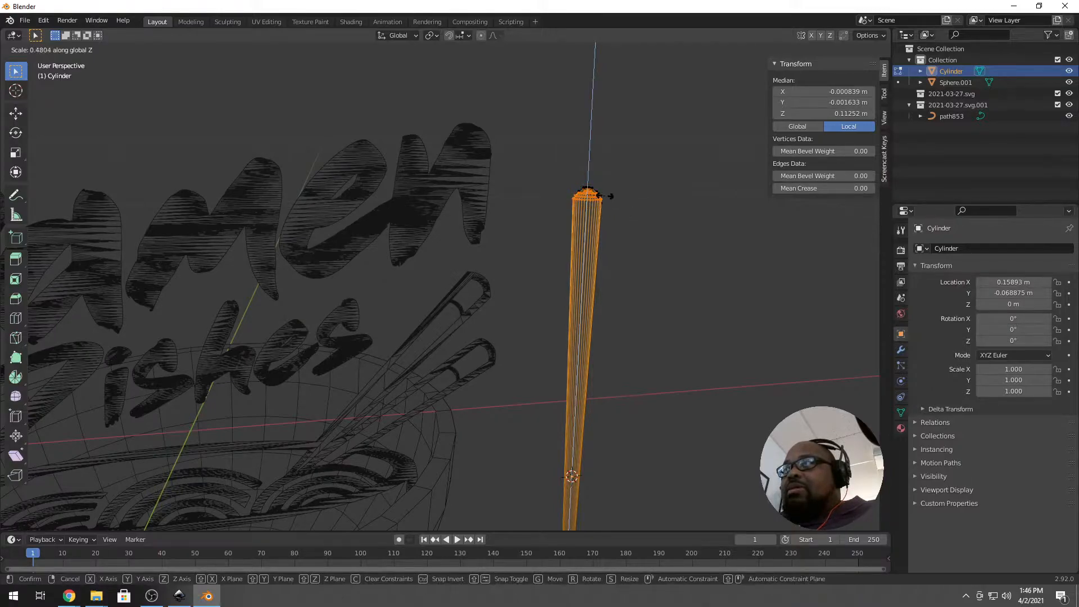
{"action": "left_click", "coordinate": [613, 199]}
{"action": "key", "text": "KP_1"}
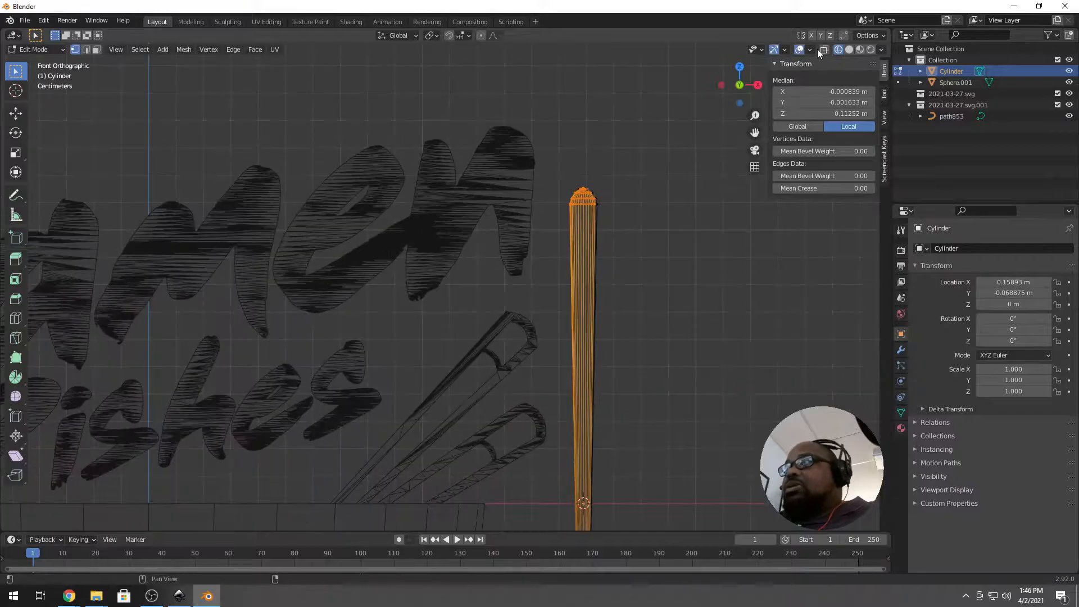
{"action": "middle_click_drag", "start_coordinate": [584, 273], "coordinate": [590, 309]}
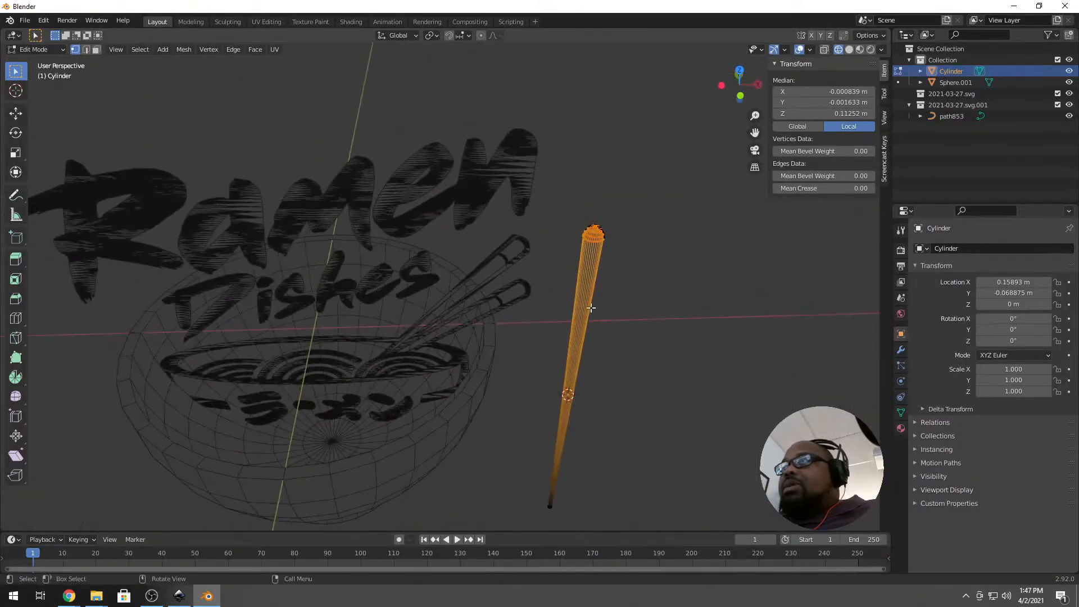
{"action": "scroll", "coordinate": [575, 305], "scroll_direction": "up", "scroll_amount": 2}
With X-ray on, box-select the tip vertices and squash them further along Z.
{"action": "left_click", "coordinate": [824, 50]}
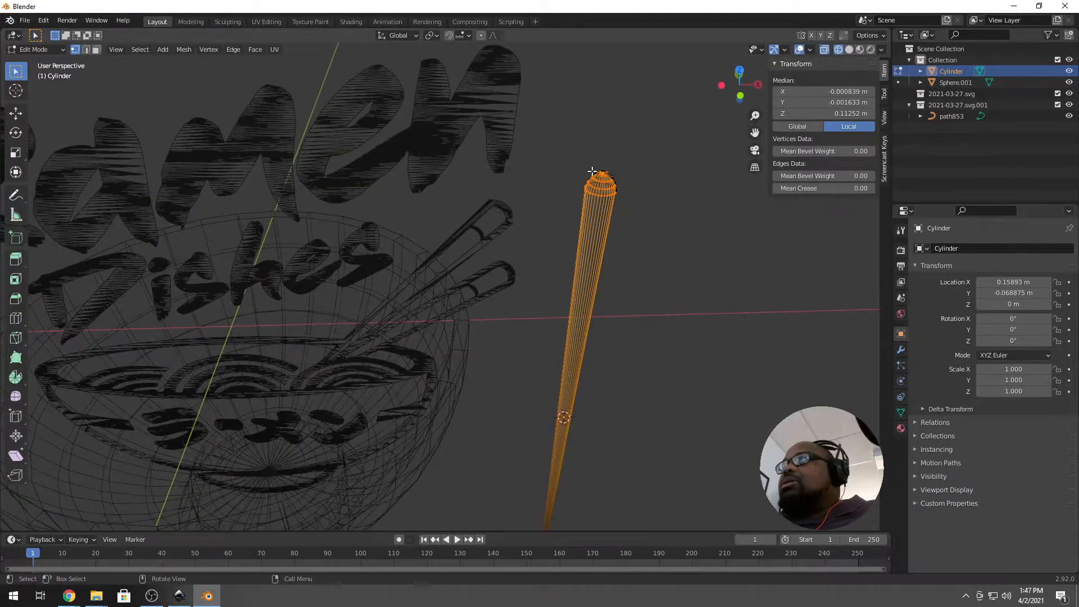
{"action": "left_click_drag", "start_coordinate": [580, 159], "coordinate": [644, 219]}
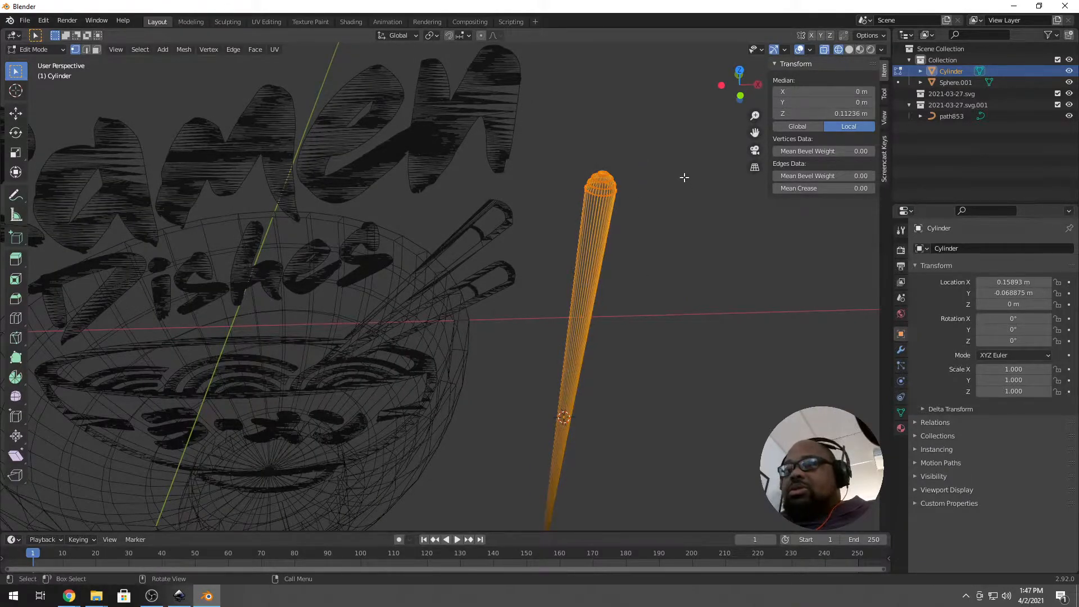
{"action": "key", "text": "s"}
{"action": "key", "text": "z"}
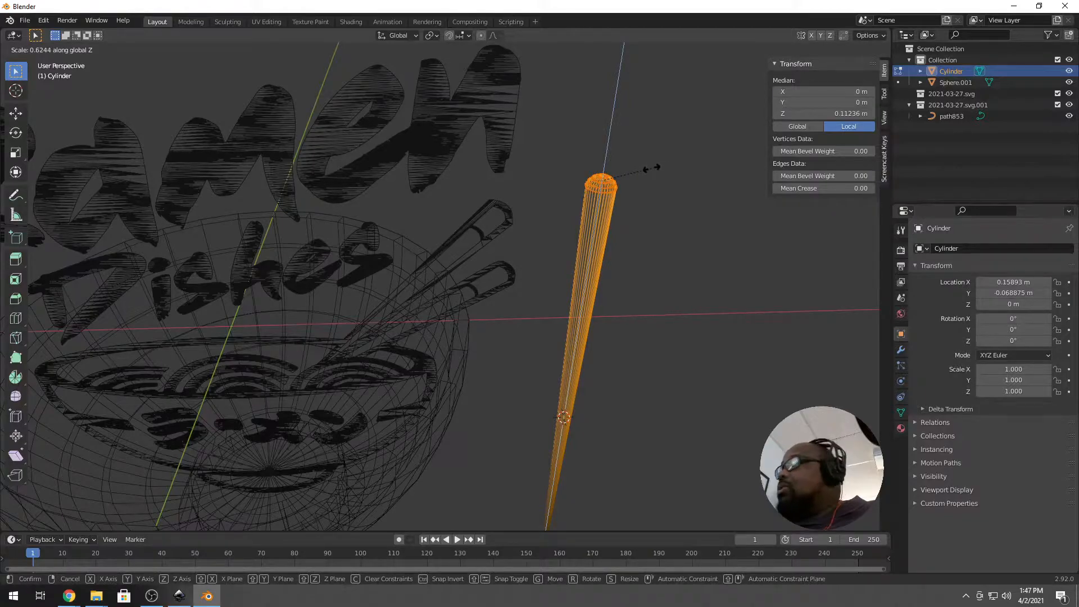
{"action": "left_click", "coordinate": [645, 165]}
{"action": "middle_click_drag", "start_coordinate": [640, 207], "coordinate": [631, 218]}
Inspect the flattened chopstick in Object Mode, then return to Edit Mode with nothing selected.
{"action": "key", "text": "Tab"}
{"action": "middle_click_drag", "start_coordinate": [641, 385], "coordinate": [623, 339]}
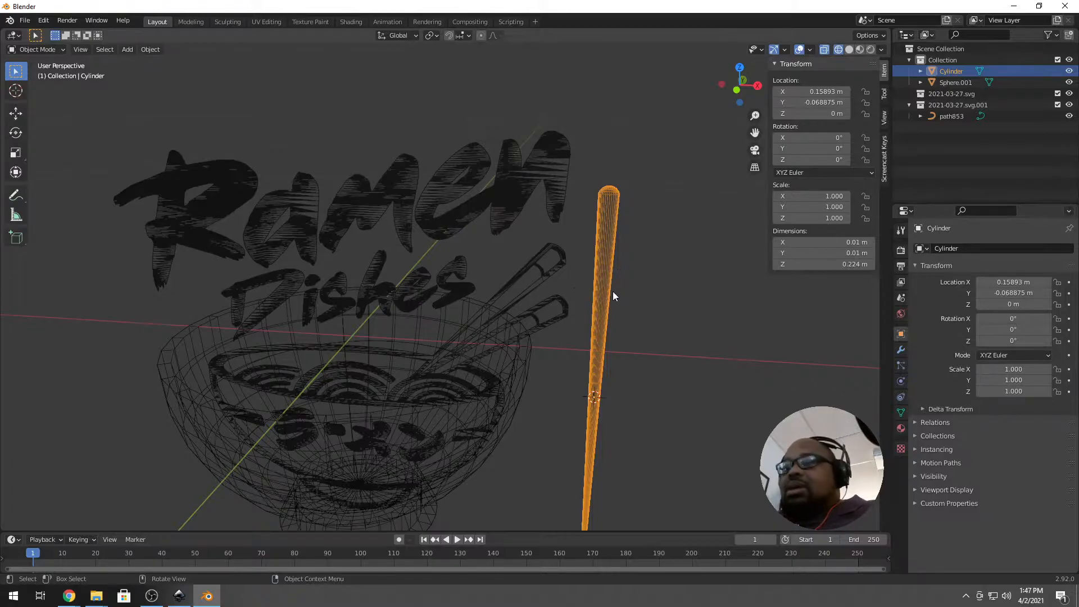
{"action": "scroll", "coordinate": [607, 348], "scroll_direction": "up", "scroll_amount": 2}
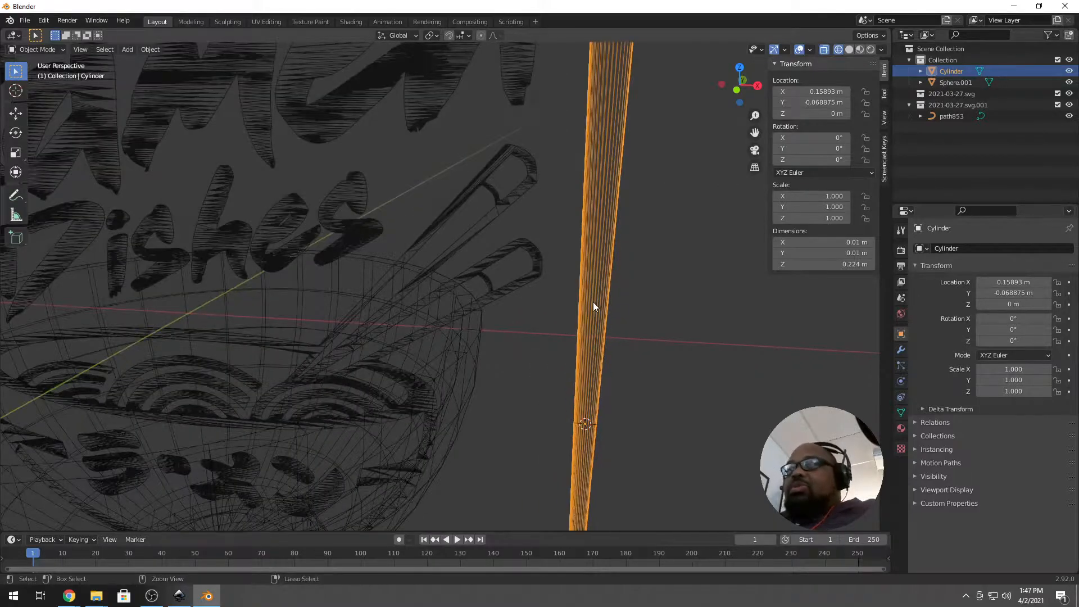
{"action": "key", "text": "Tab"}
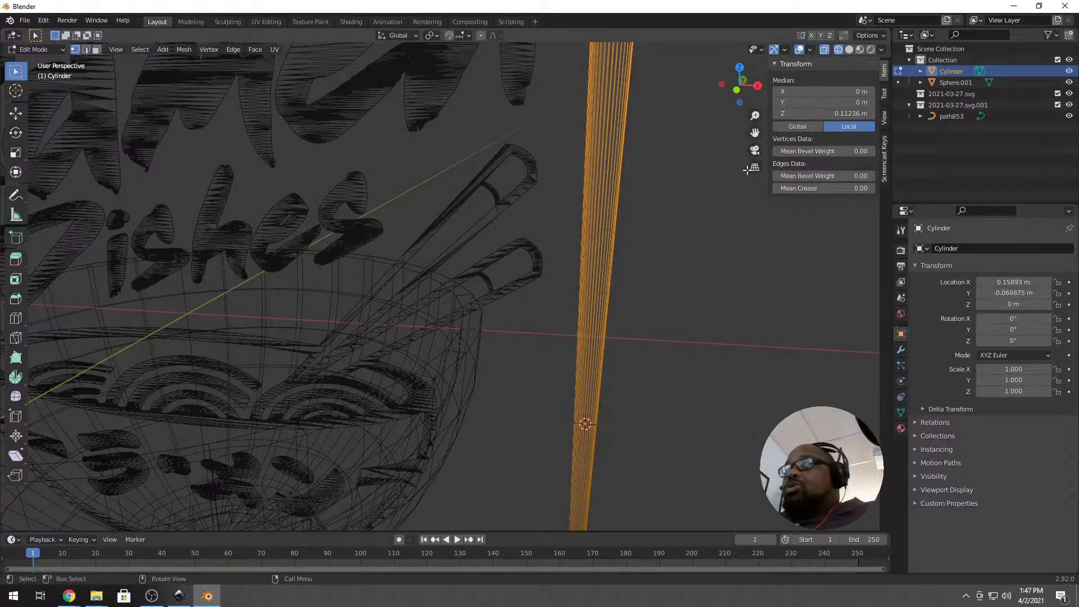
{"action": "key", "text": "a"}
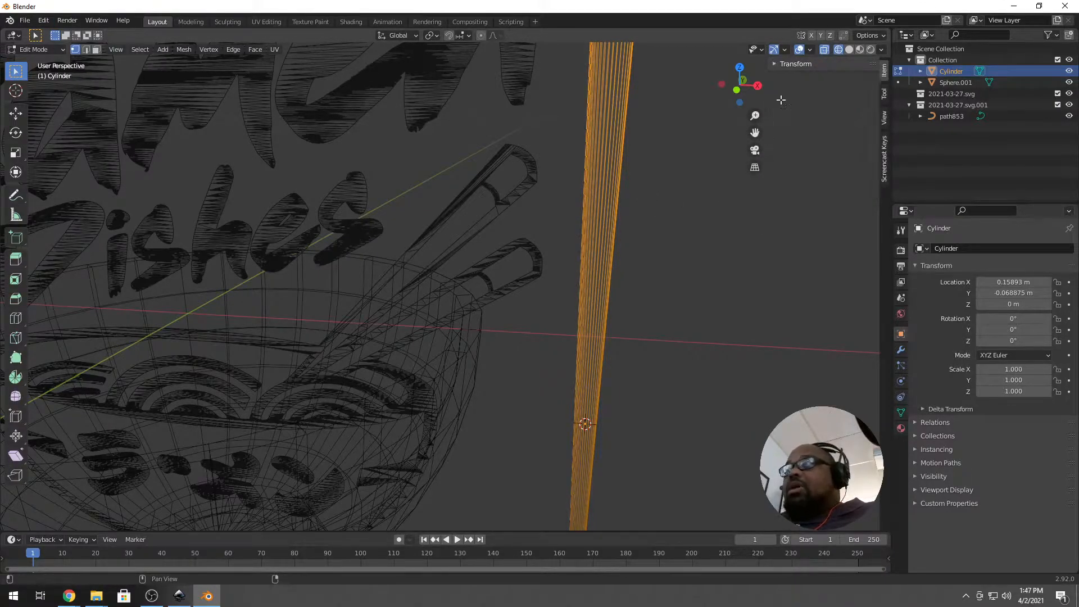
{"action": "key", "text": "a"}
{"action": "key", "text": "a"}
{"action": "scroll", "coordinate": [624, 195], "scroll_direction": "down", "scroll_amount": 1}
{"action": "scroll", "coordinate": [625, 195], "scroll_direction": "down", "scroll_amount": 3}
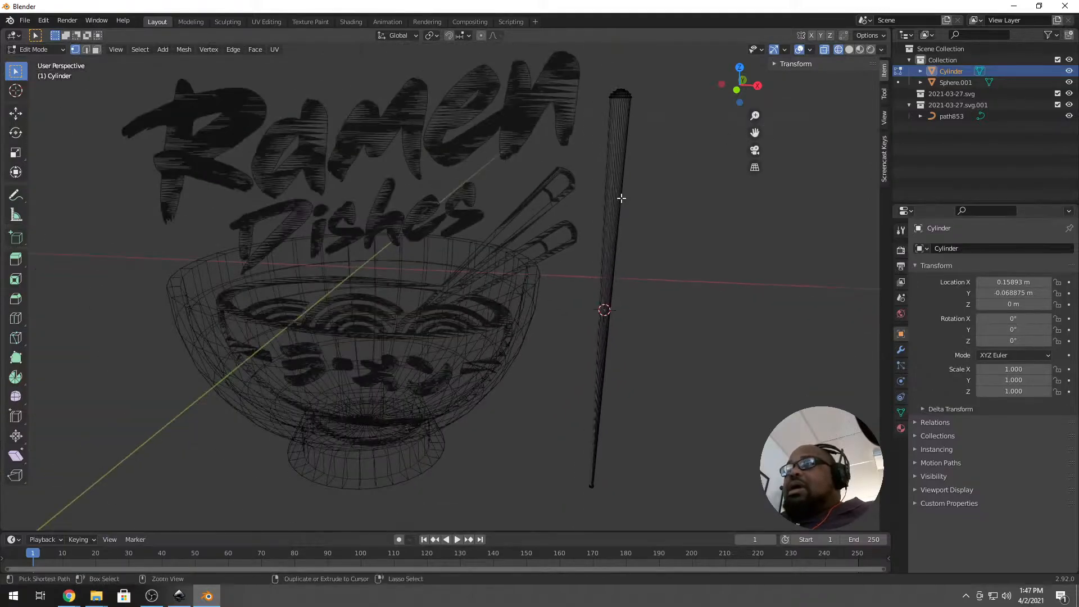
{"action": "mouse_move", "coordinate": [624, 190]}
{"action": "middle_mouse_down"}
{"action": "mouse_move", "coordinate": [624, 204]}
{"action": "mouse_move", "coordinate": [631, 180]}
{"action": "middle_mouse_up"}
Loop cut the chopstick and slide the new edge loop up near its top.
{"action": "key", "text": "ctrl+r"}
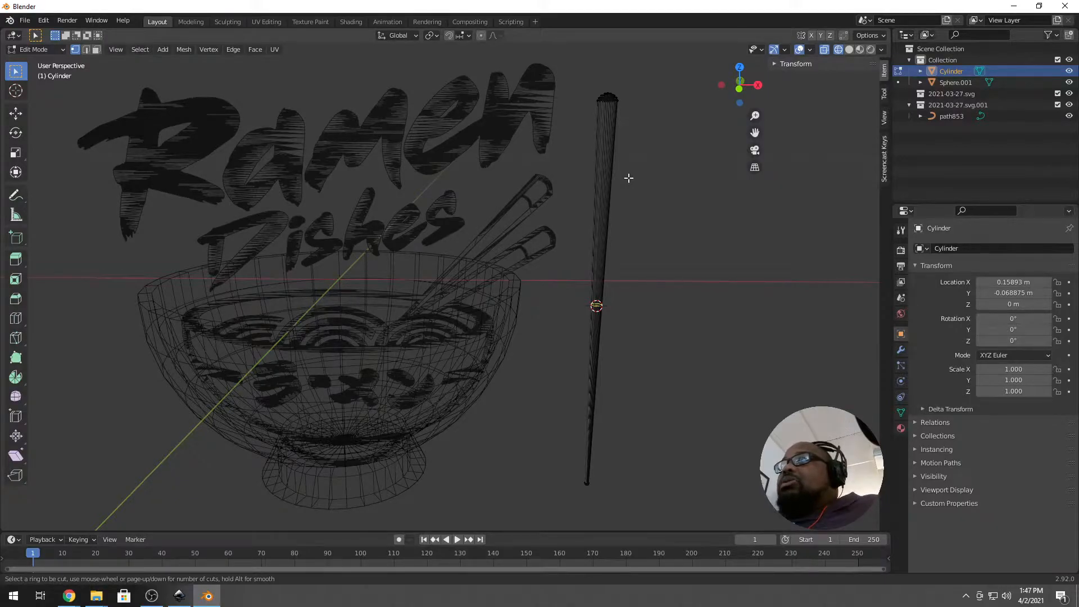
{"action": "left_click", "coordinate": [628, 177]}
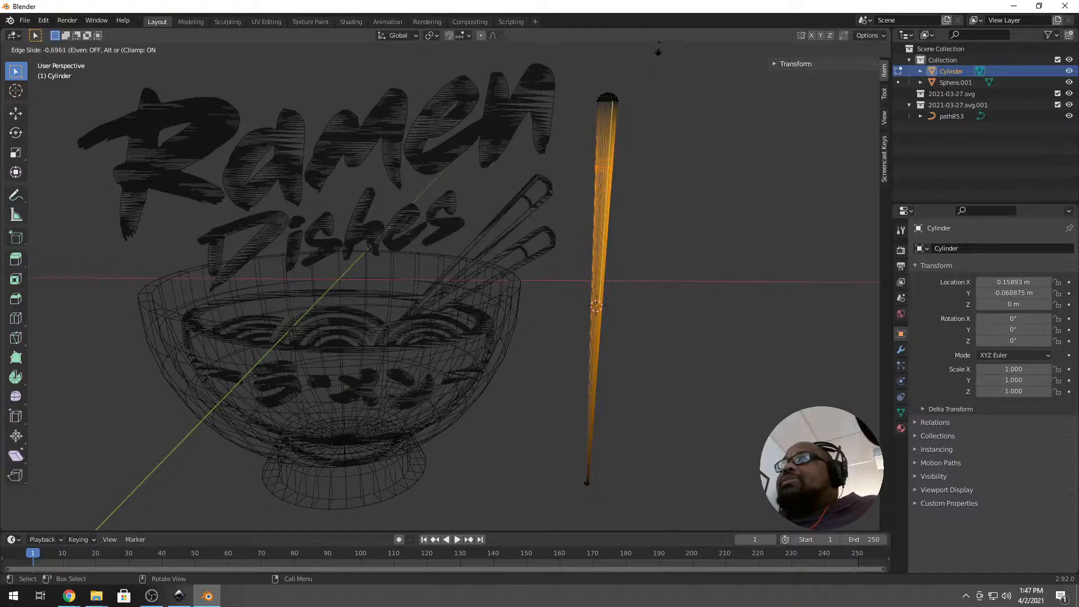
{"action": "left_click", "coordinate": [656, 61]}
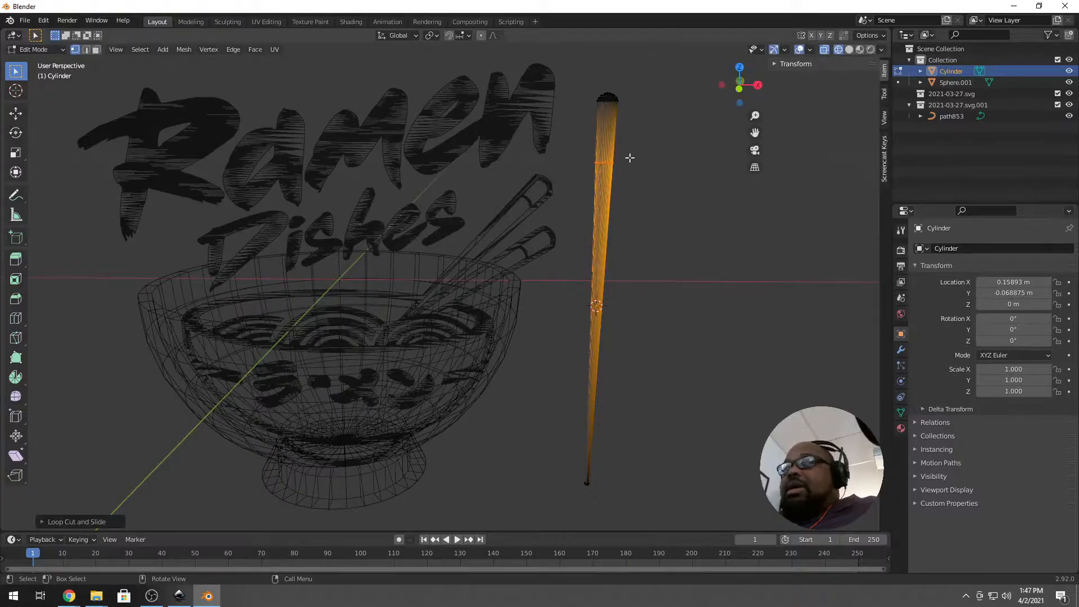
{"action": "scroll", "coordinate": [624, 155], "scroll_direction": "up", "scroll_amount": 2}
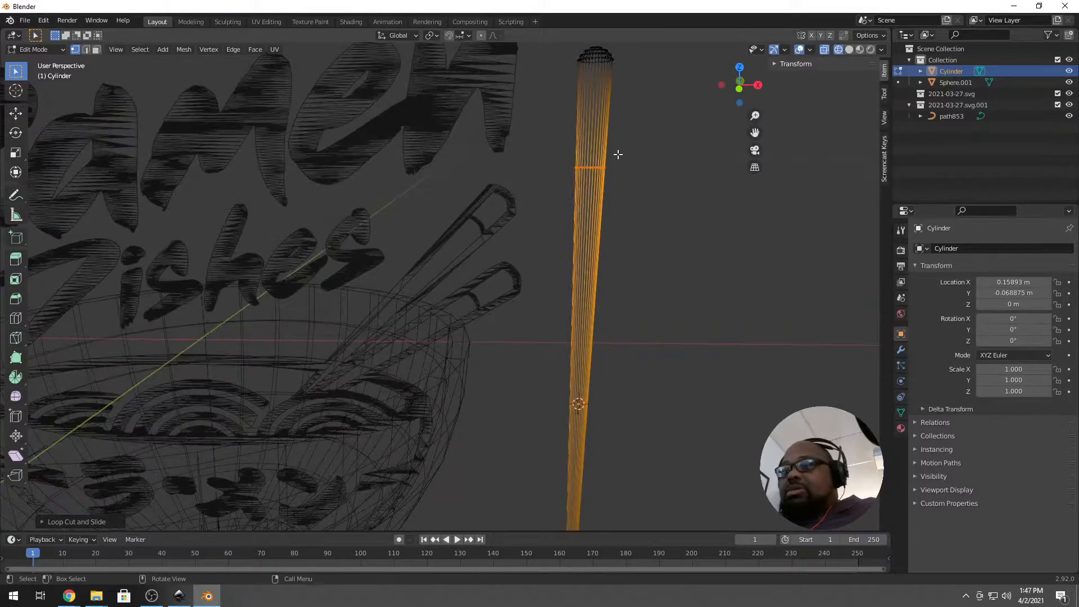
{"action": "key", "text": "g"}
{"action": "key", "text": "g"}
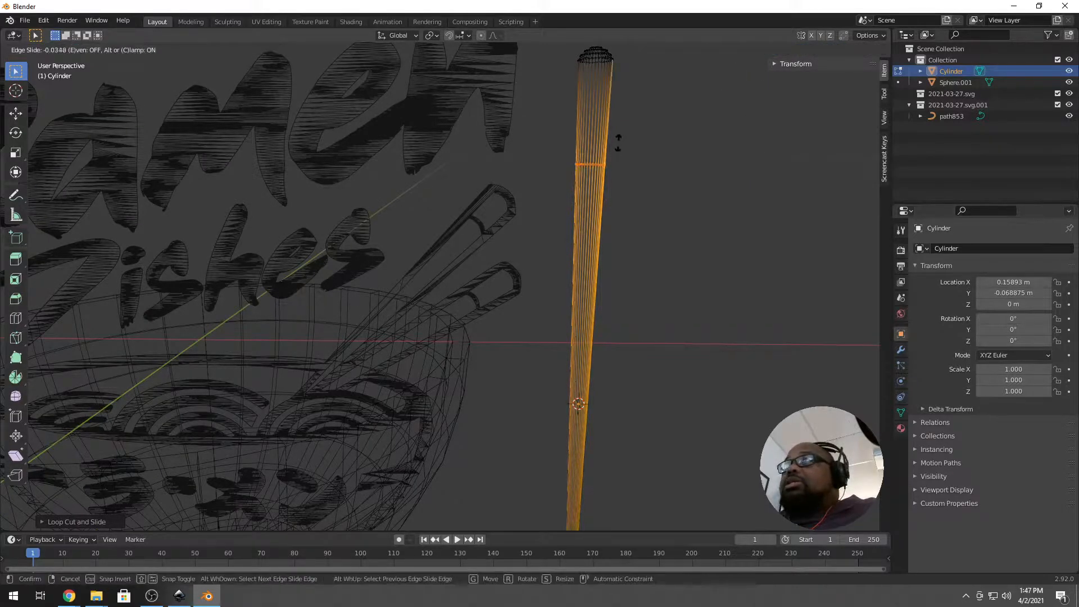
{"action": "left_click", "coordinate": [651, 68]}
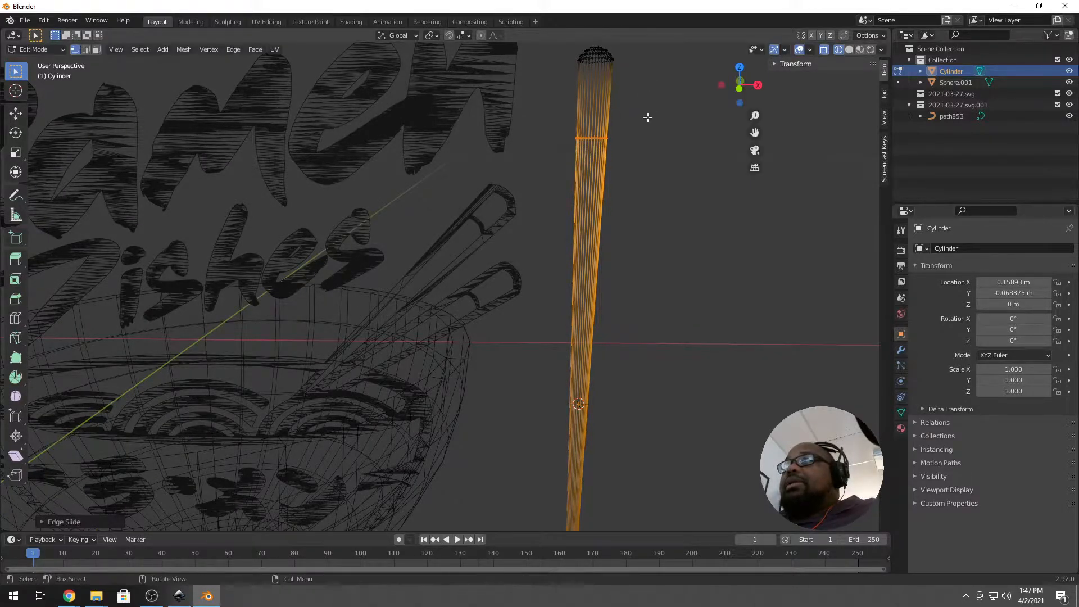
Add two more close edge loops near the top to outline a narrow band, then use face select.
{"action": "key", "text": "ctrl+r"}
{"action": "left_click", "coordinate": [629, 120]}
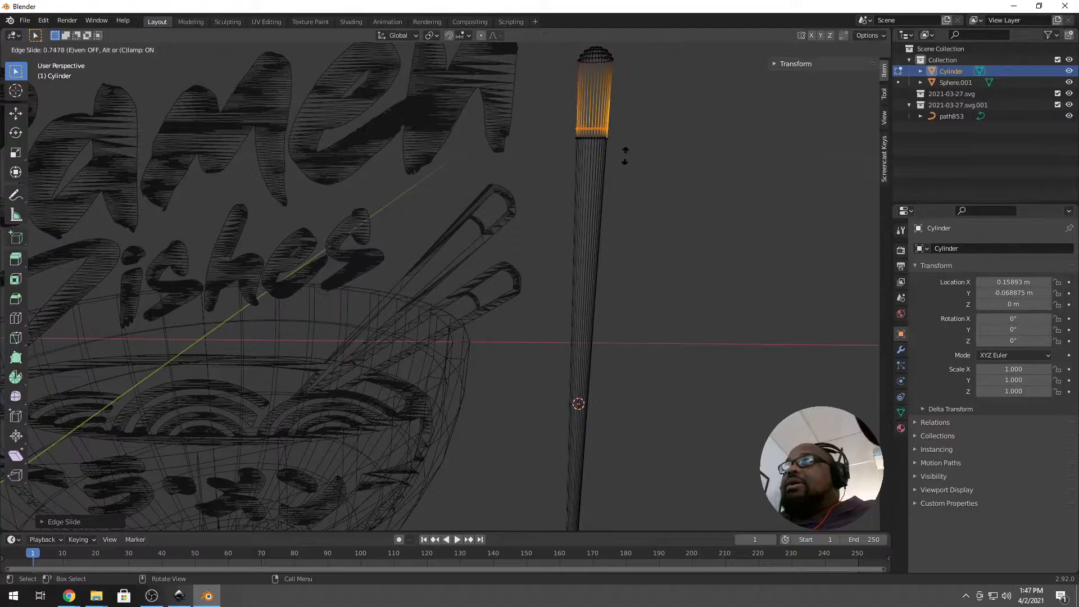
{"action": "left_click", "coordinate": [623, 160]}
{"action": "scroll", "coordinate": [622, 166], "scroll_direction": "up", "scroll_amount": 6}
{"action": "middle_click_drag", "start_coordinate": [583, 248], "coordinate": [582, 254], "text": "shift"}
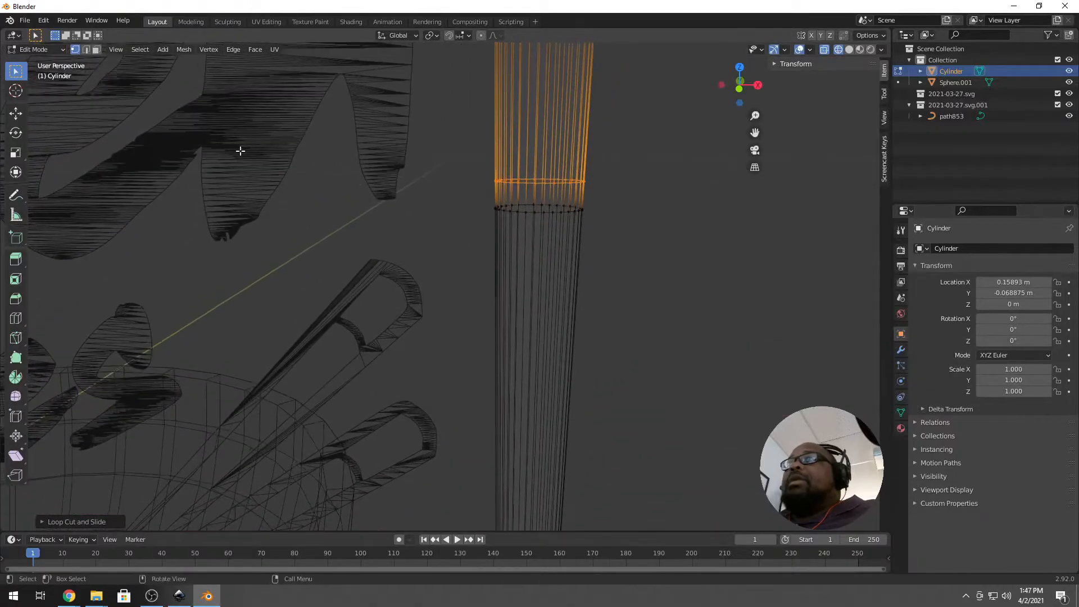
{"action": "left_click", "coordinate": [553, 178]}
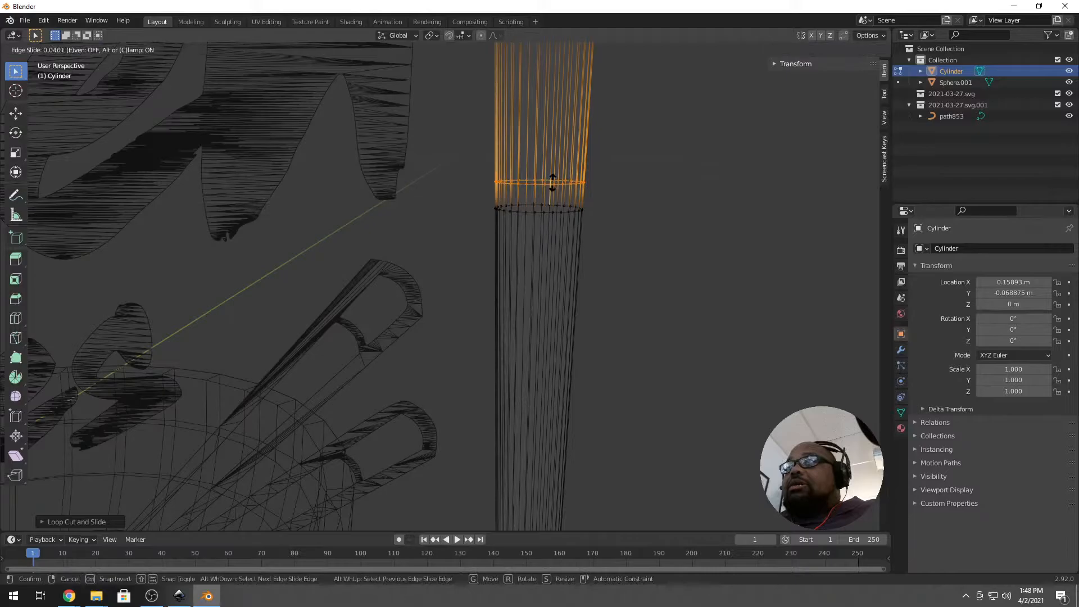
{"action": "left_click", "coordinate": [554, 230]}
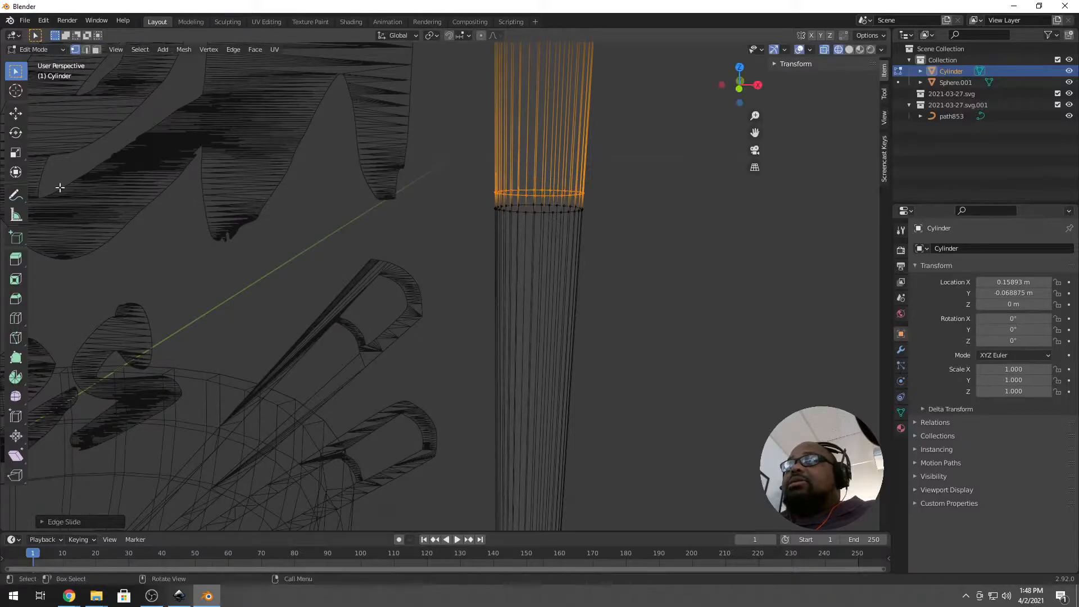
{"action": "left_click", "coordinate": [90, 50]}
{"action": "left_click", "coordinate": [96, 49]}
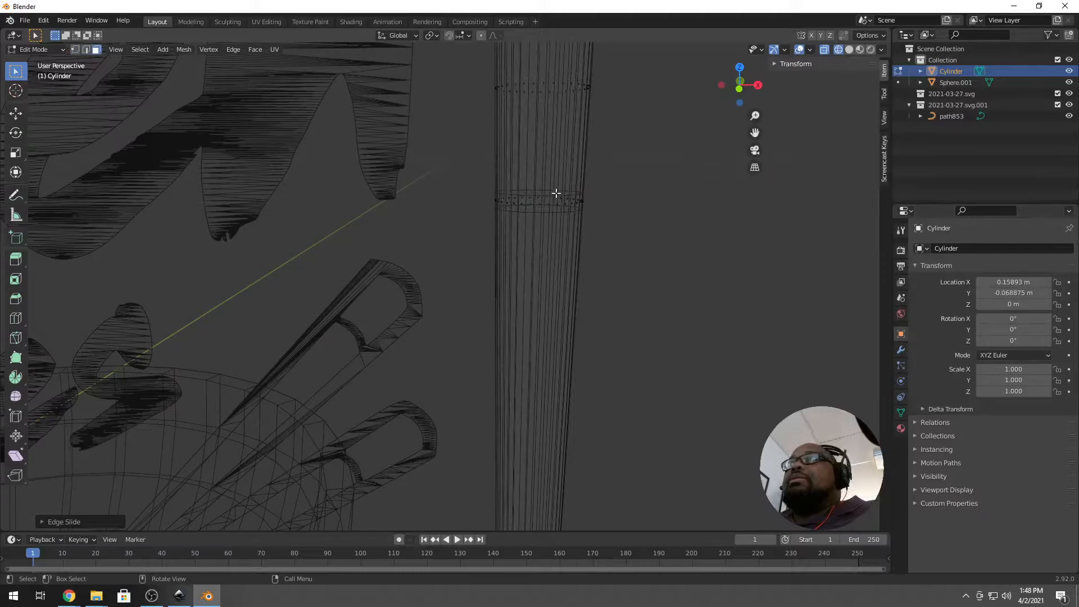
Select the full ring of faces in the narrow band near the chopstick's top.
{"action": "left_click", "coordinate": [572, 204]}
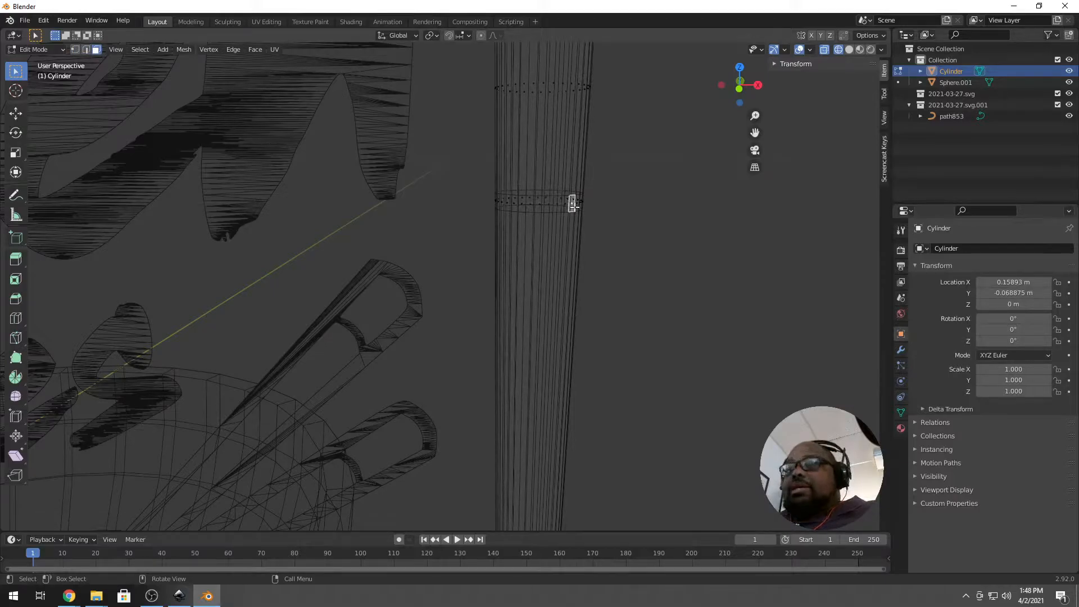
{"action": "left_click", "coordinate": [572, 205], "text": "alt"}
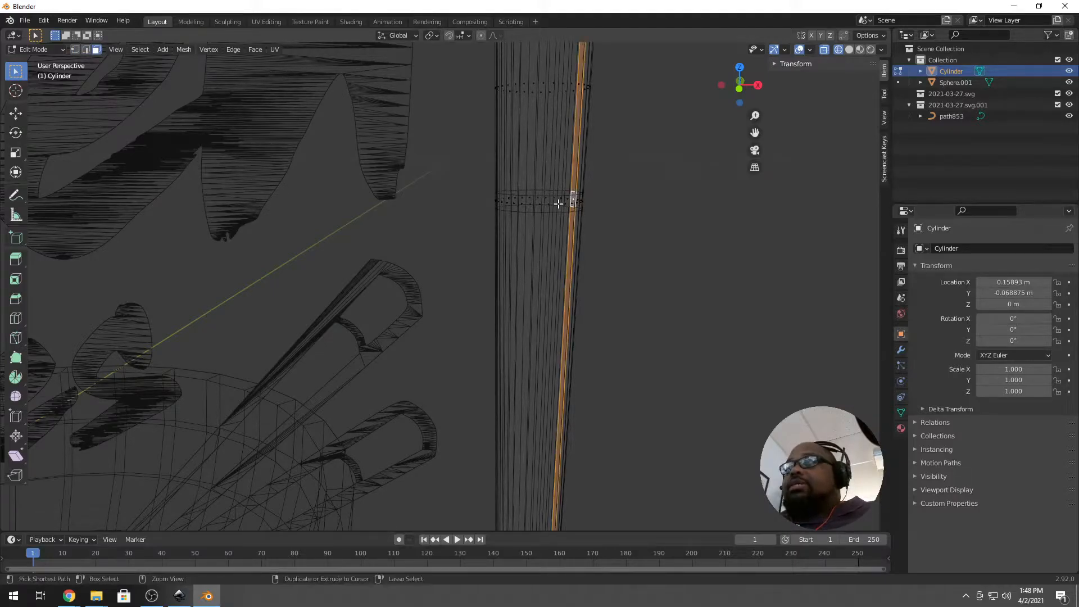
{"action": "left_click", "coordinate": [565, 203]}
{"action": "scroll", "coordinate": [570, 196], "scroll_direction": "up", "scroll_amount": 2}
{"action": "scroll", "coordinate": [568, 198], "scroll_direction": "up", "scroll_amount": 2}
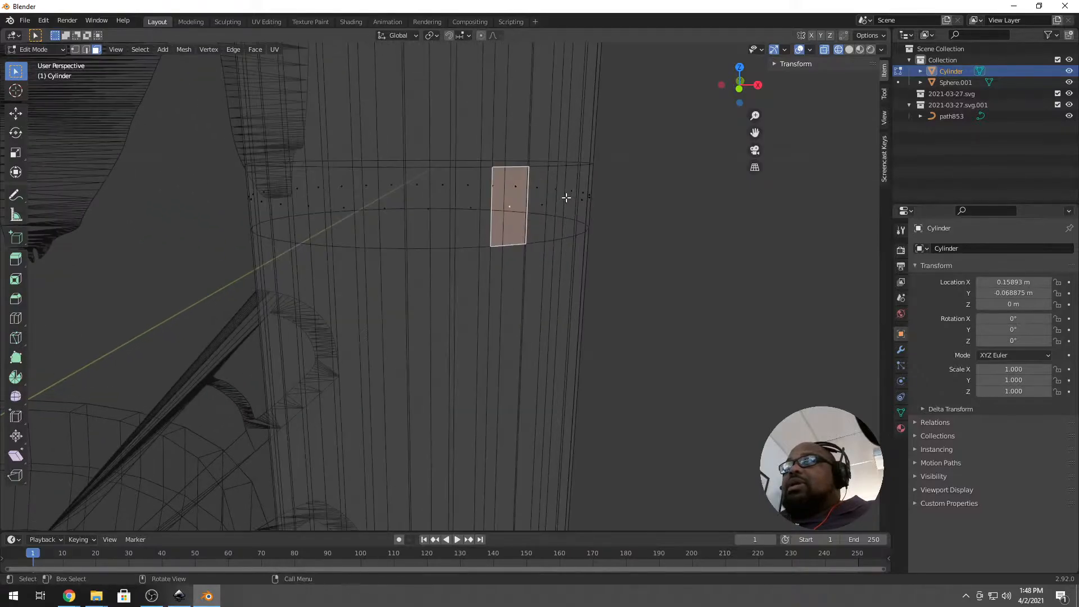
{"action": "left_click", "coordinate": [558, 207], "text": "ctrl"}
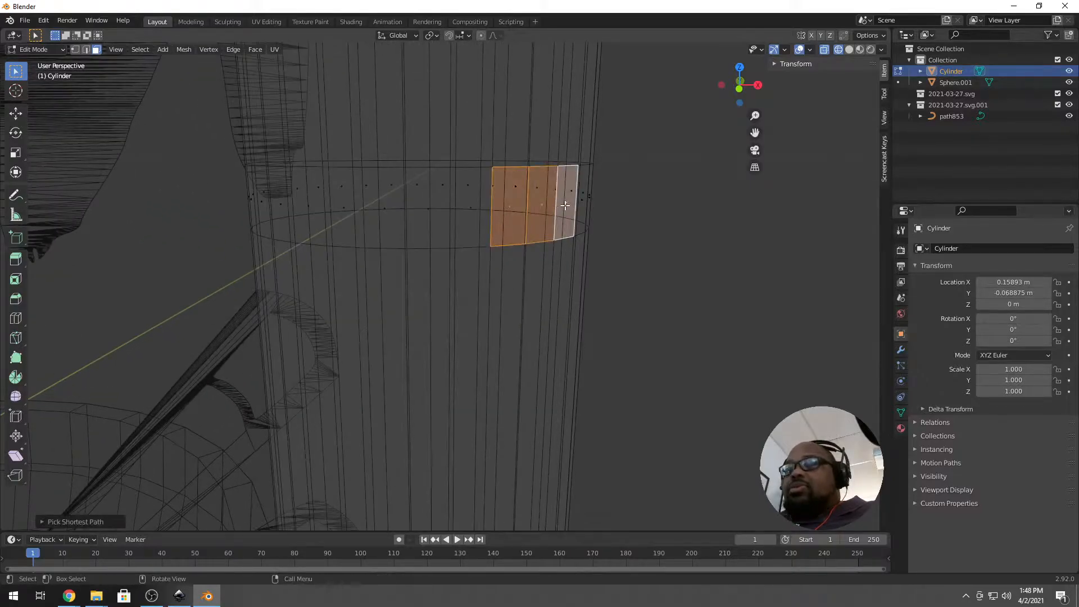
{"action": "left_click", "coordinate": [579, 201], "text": "ctrl"}
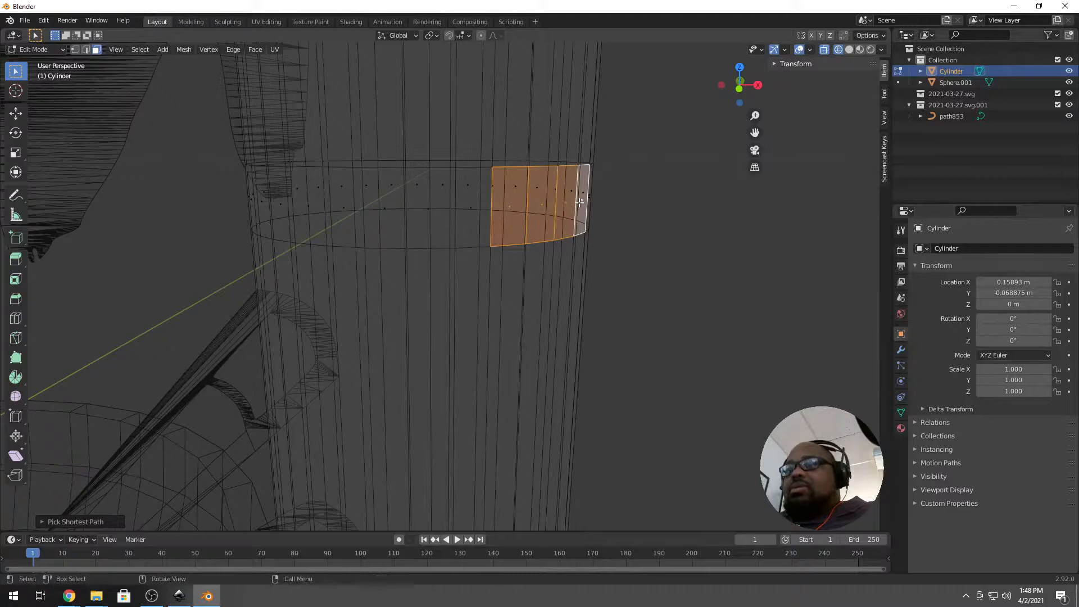
{"action": "left_click", "coordinate": [579, 201], "text": "alt"}
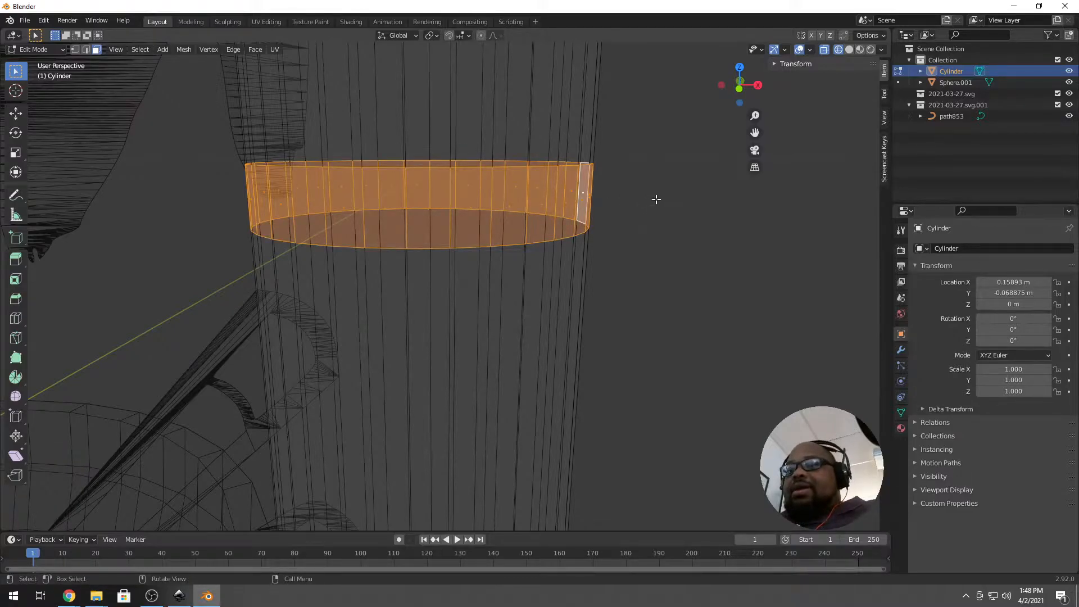
Extrude the band's faces in place and scale them inward to about 0.9474.
{"action": "key", "text": "e"}
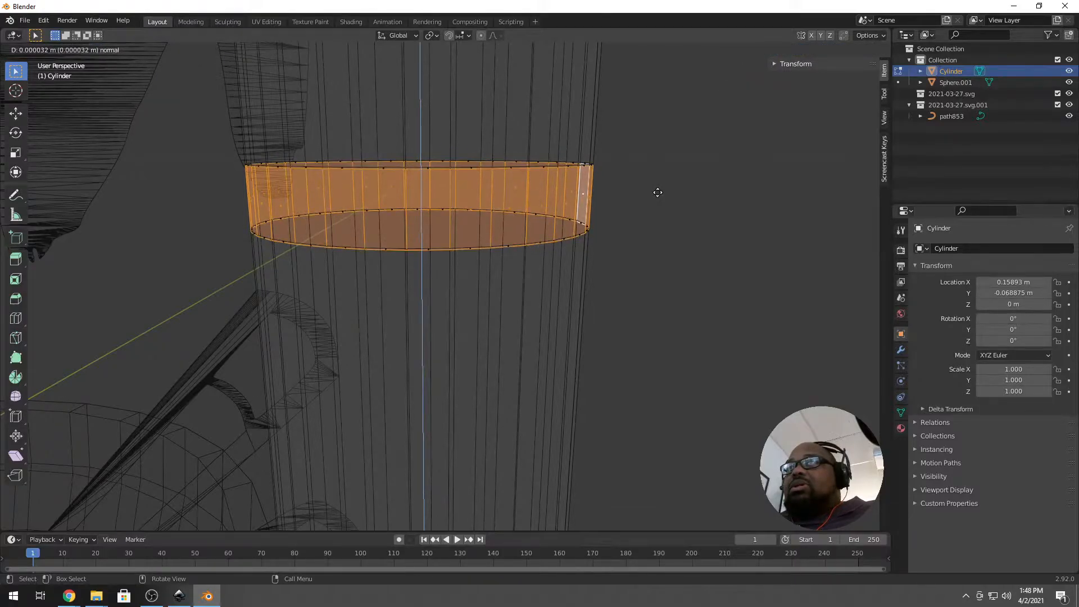
{"action": "right_click", "coordinate": [657, 192]}
{"action": "key", "text": "s"}
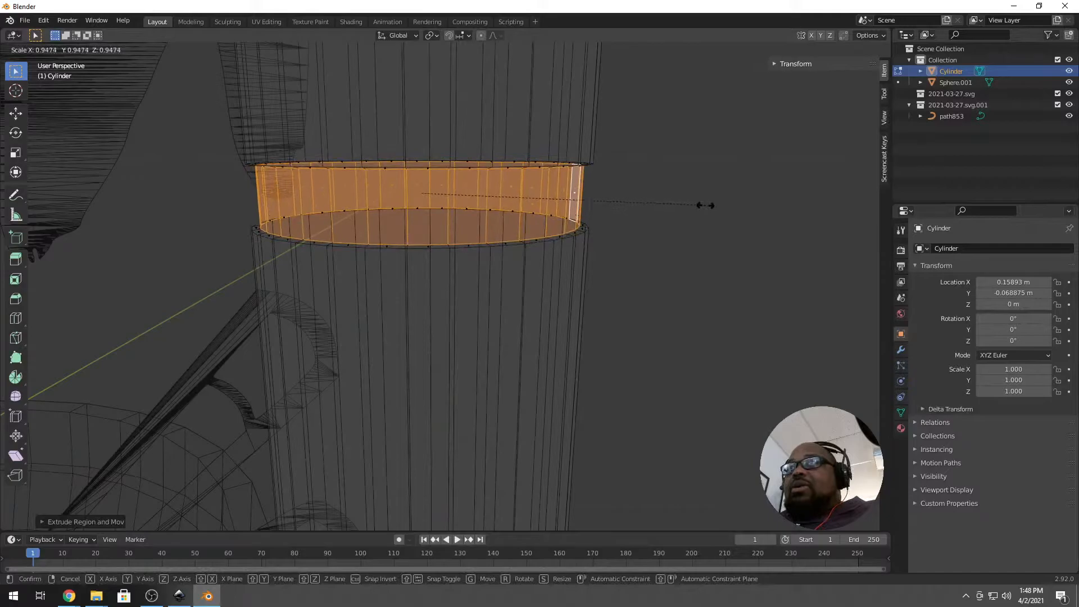
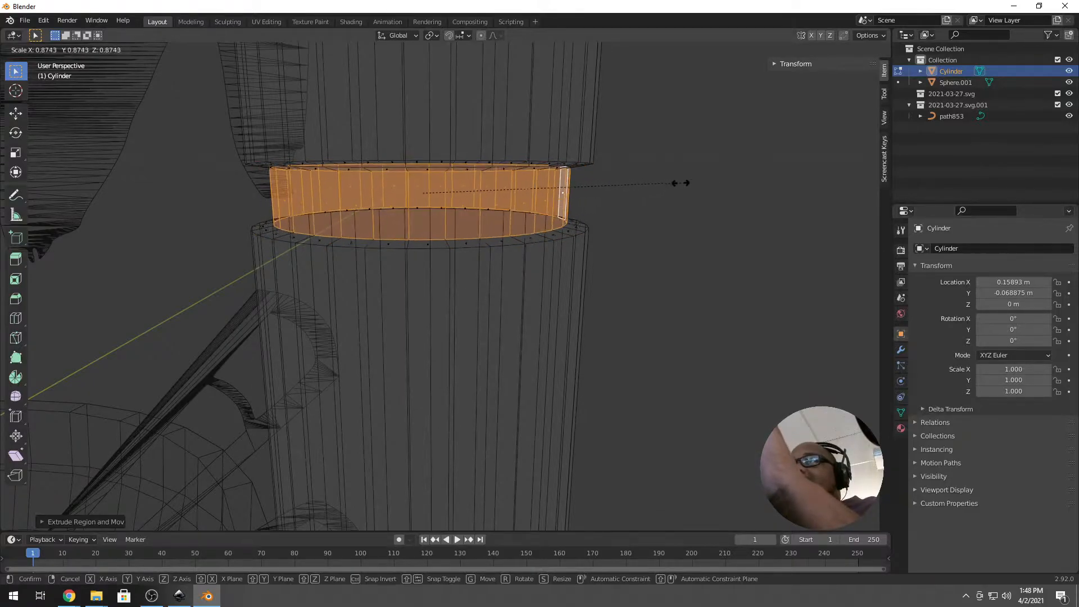
Shrink the extruded ring slightly on X and Y only, then return to Object Mode.
{"action": "key", "text": "Escape"}
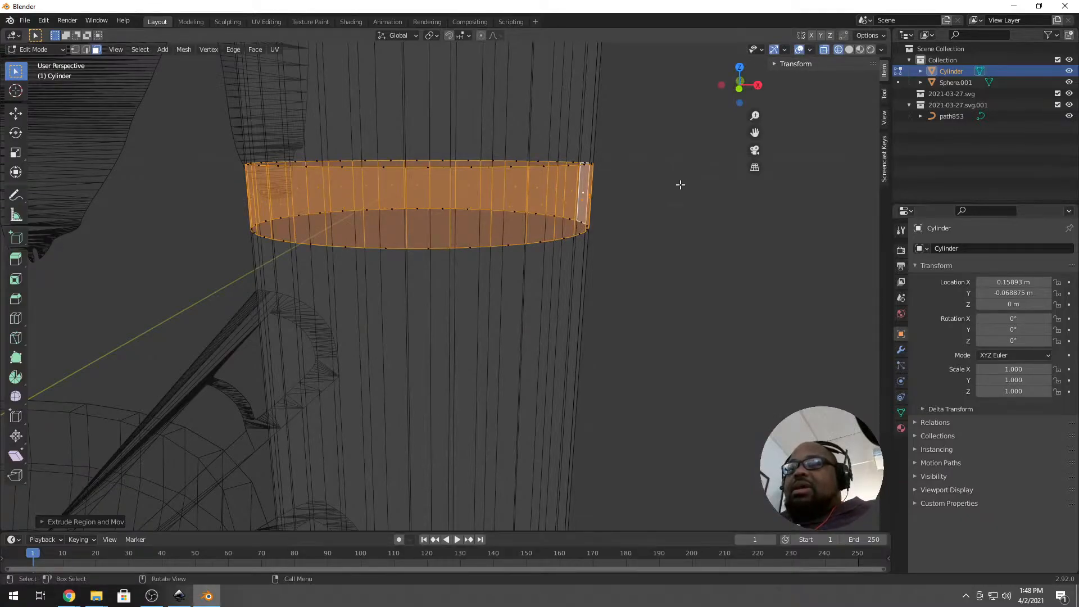
{"action": "key", "text": "s"}
{"action": "key", "text": "shift+z"}
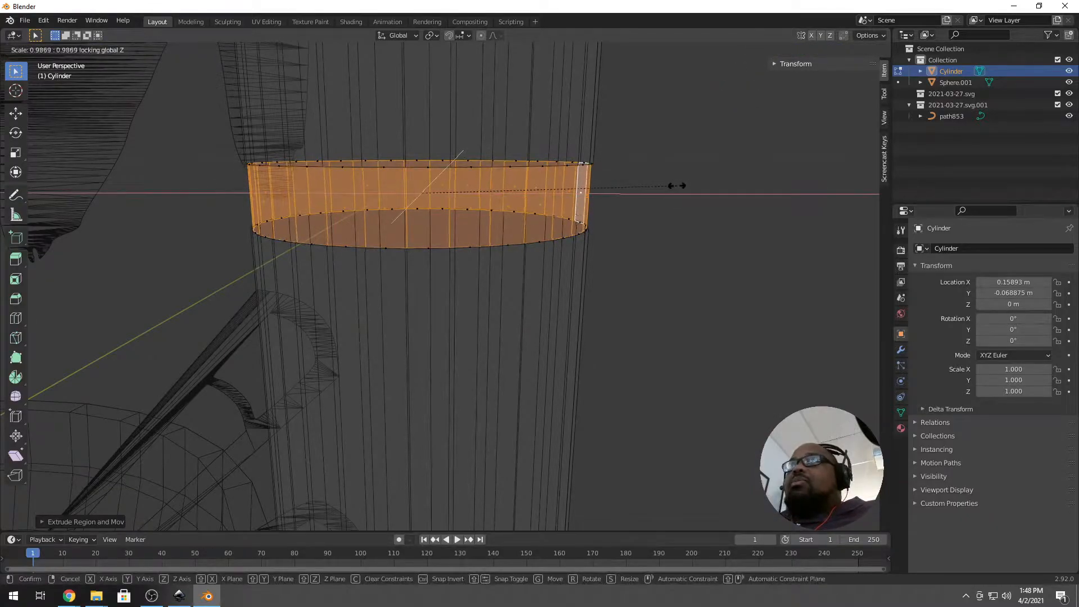
{"action": "left_click", "coordinate": [639, 190]}
{"action": "scroll", "coordinate": [598, 256], "scroll_direction": "down", "scroll_amount": 8}
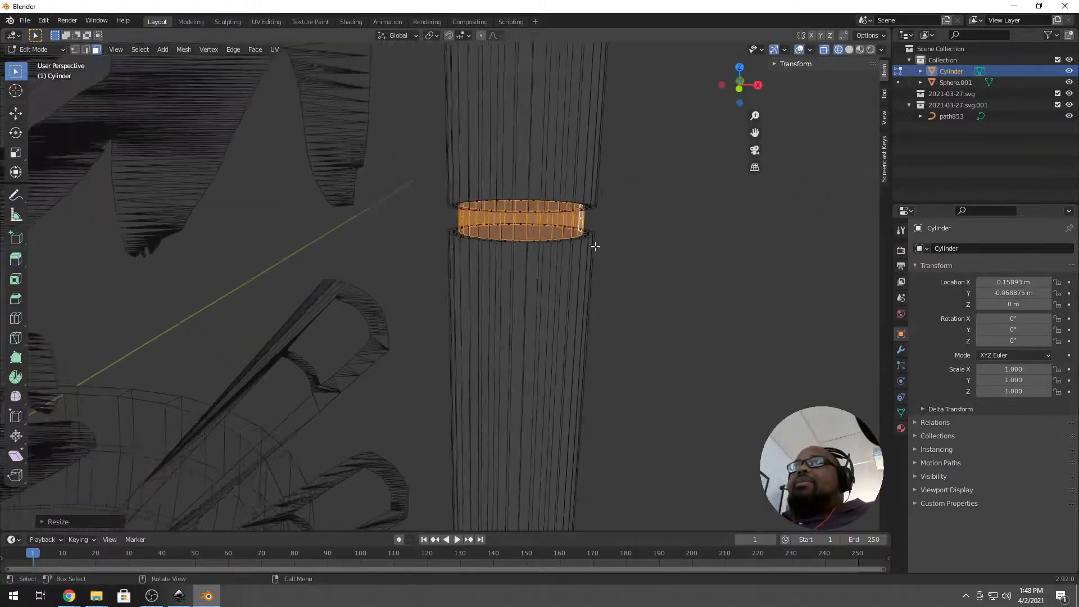
{"action": "key", "text": "Tab"}
{"action": "middle_click_drag", "start_coordinate": [615, 323], "coordinate": [597, 335]}
{"action": "scroll", "coordinate": [598, 343], "scroll_direction": "down", "scroll_amount": 4}
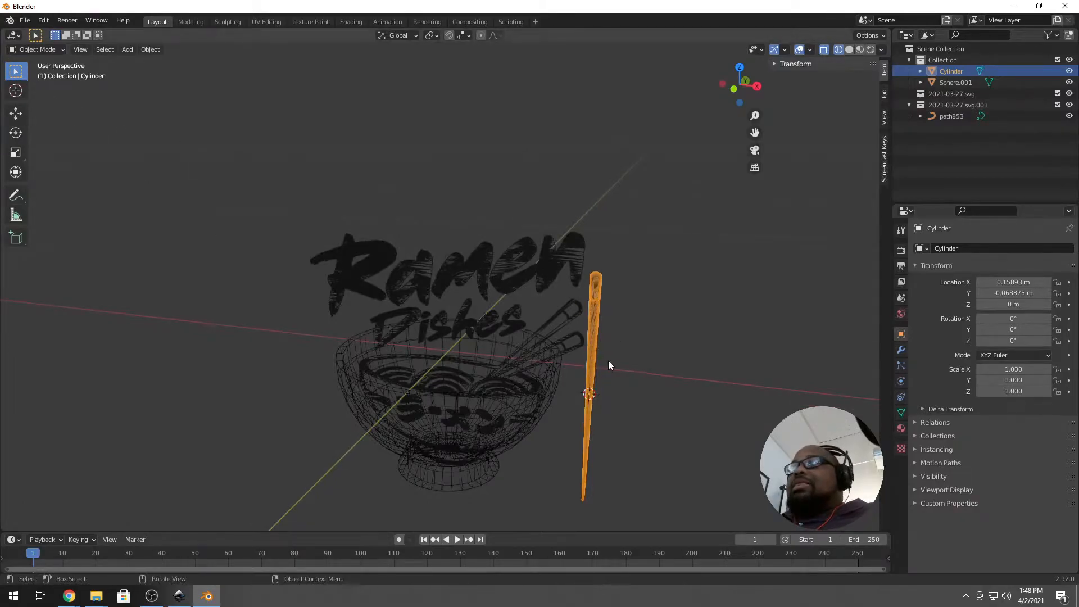
Duplicate the chopstick, tilt the copy about 61° in front view, and set it over the bowl.
{"action": "scroll", "coordinate": [595, 347], "scroll_direction": "up", "scroll_amount": 3}
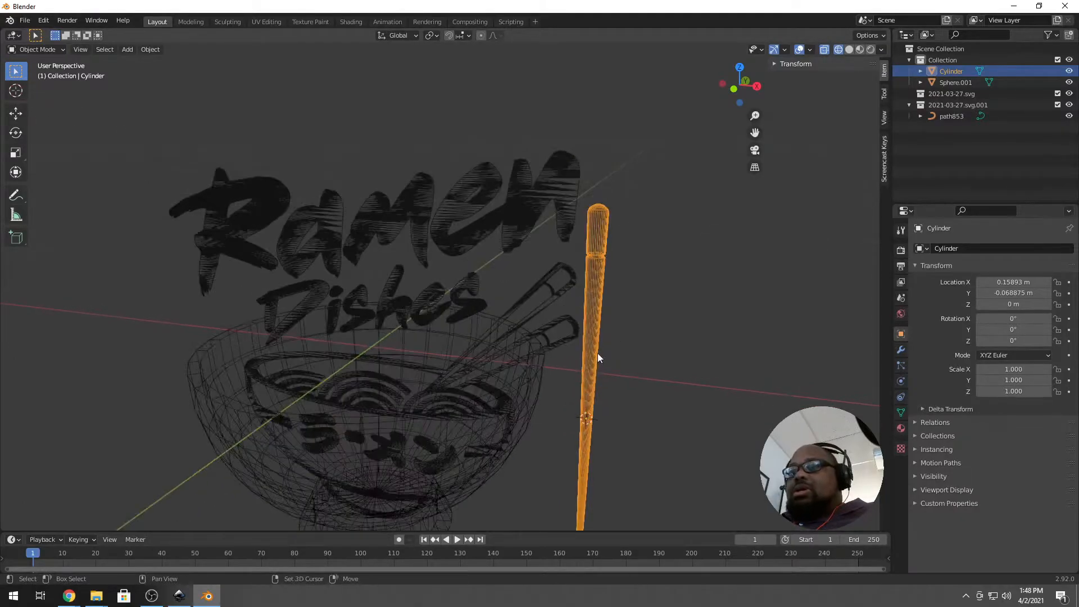
{"action": "key", "text": "shift+d"}
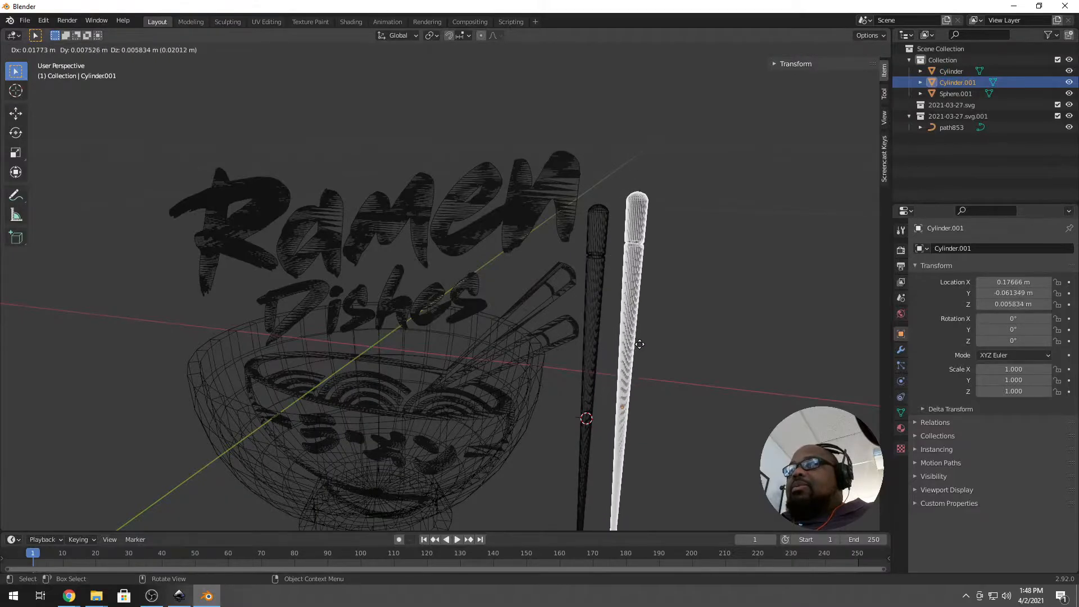
{"action": "left_click", "coordinate": [634, 357]}
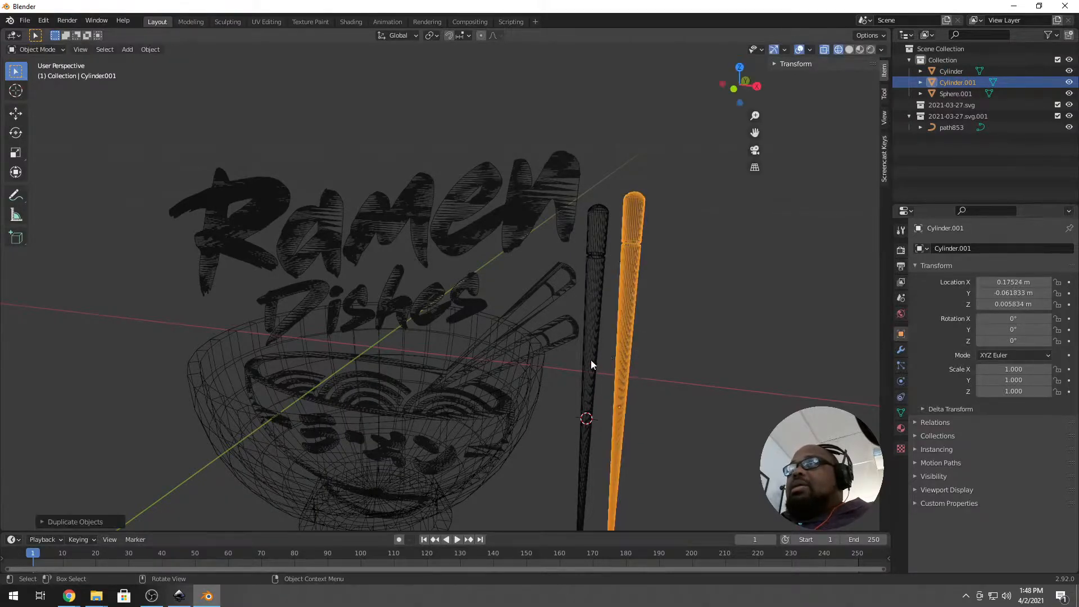
{"action": "key", "text": "KP_1"}
{"action": "middle_click_drag", "start_coordinate": [614, 388], "coordinate": [584, 225], "text": "shift"}
{"action": "key", "text": "r"}
{"action": "left_click", "coordinate": [654, 284]}
{"action": "key", "text": "g"}
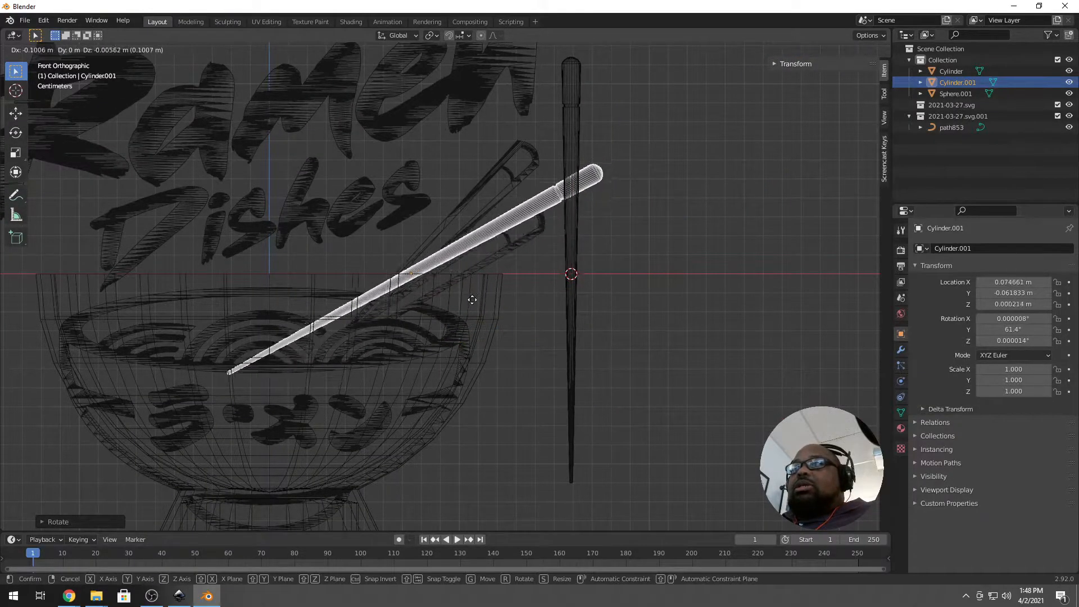
{"action": "left_click", "coordinate": [472, 312]}
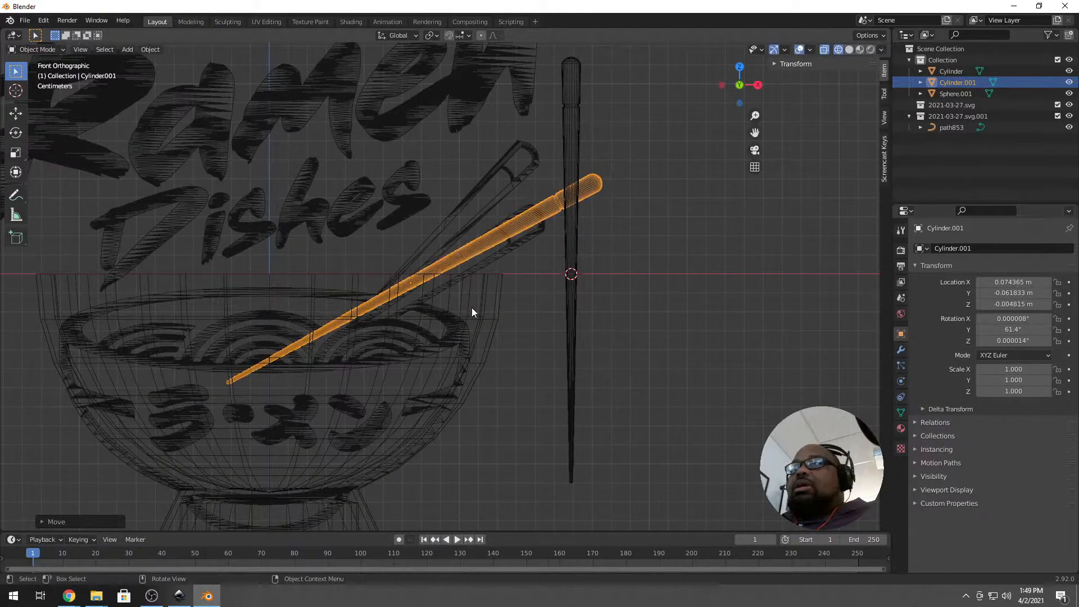
Tilt the original chopstick 46.1° and move it so it crosses into the bowl.
{"action": "left_click", "coordinate": [582, 161]}
{"action": "key", "text": "t"}
{"action": "right_click", "coordinate": [597, 150]}
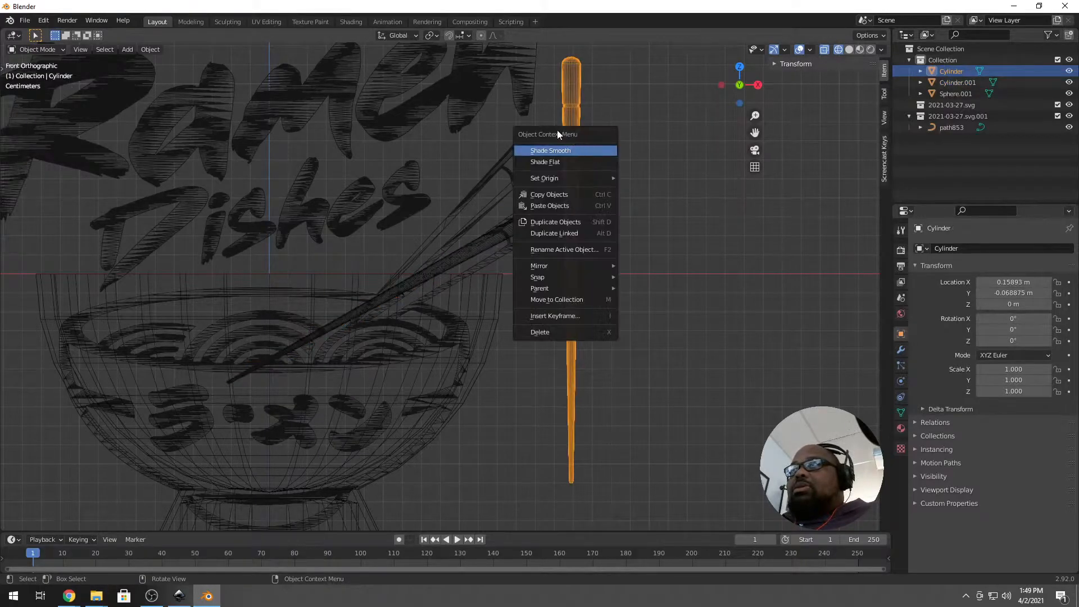
{"action": "right_click", "coordinate": [588, 137]}
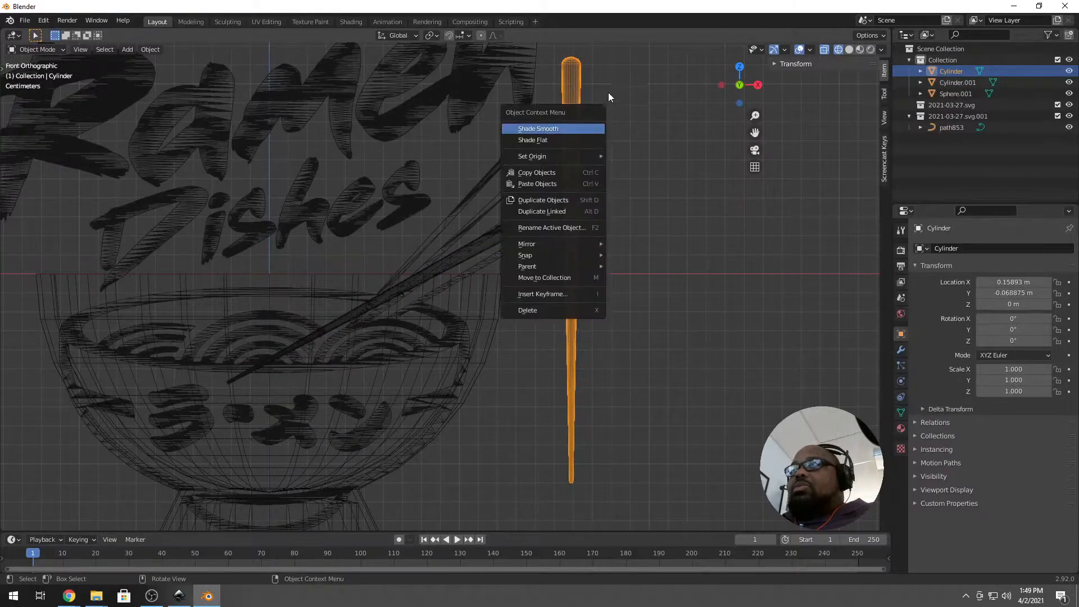
{"action": "key", "text": "Tab"}
{"action": "key", "text": "Tab"}
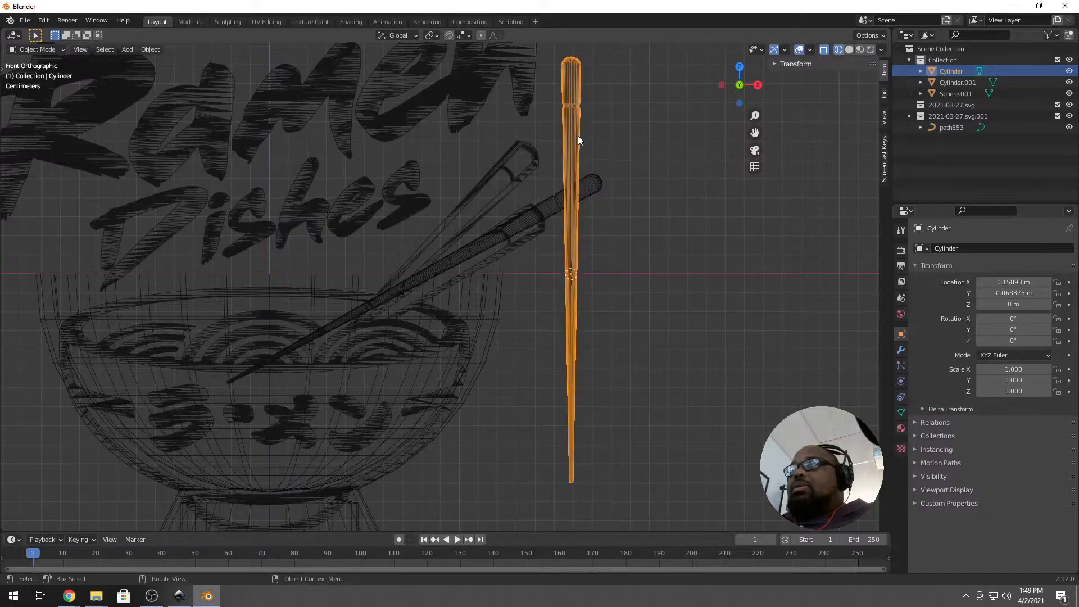
{"action": "key", "text": "r"}
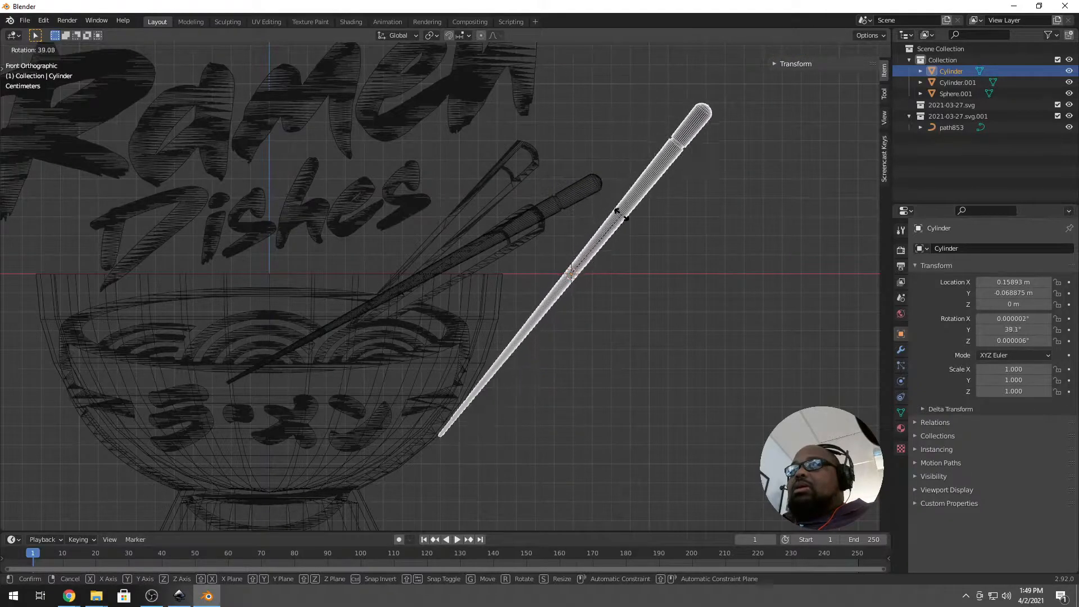
{"action": "left_click", "coordinate": [622, 228]}
{"action": "key", "text": "g"}
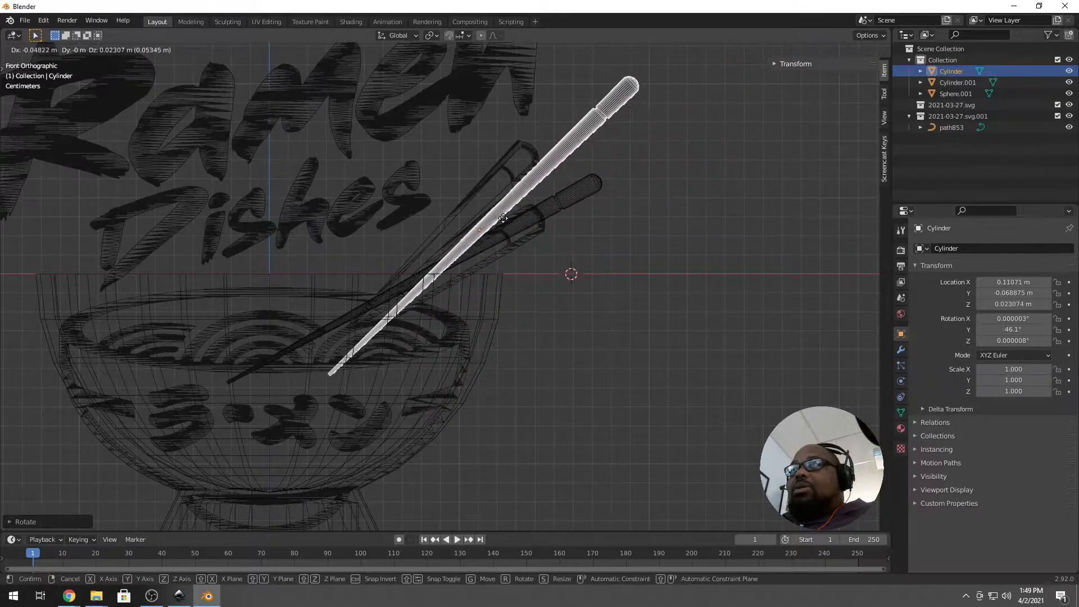
{"action": "left_click", "coordinate": [417, 270]}
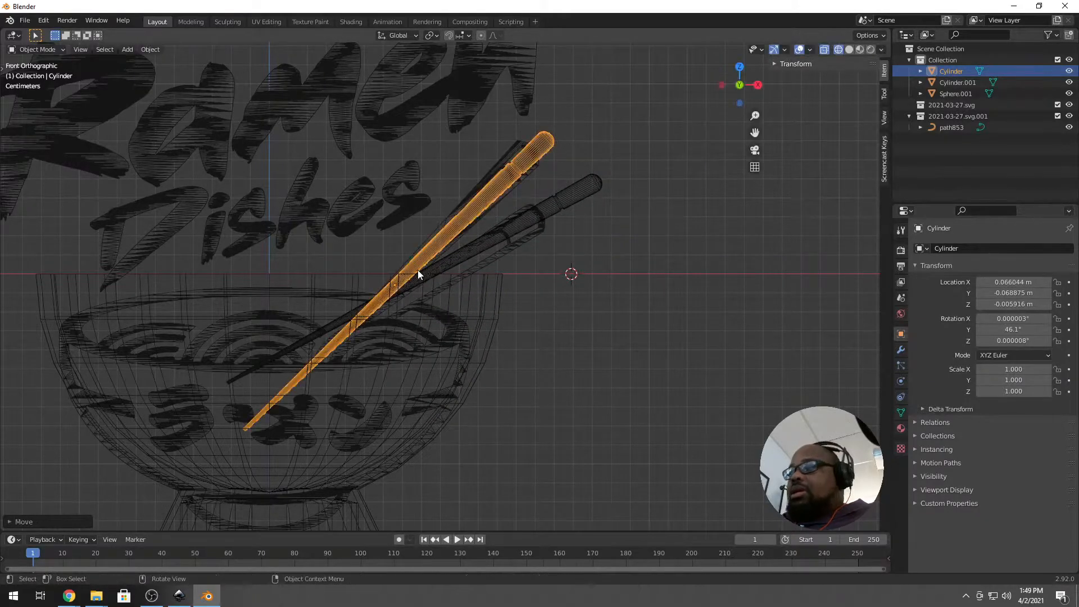
{"action": "middle_click_drag", "start_coordinate": [503, 314], "coordinate": [449, 317]}
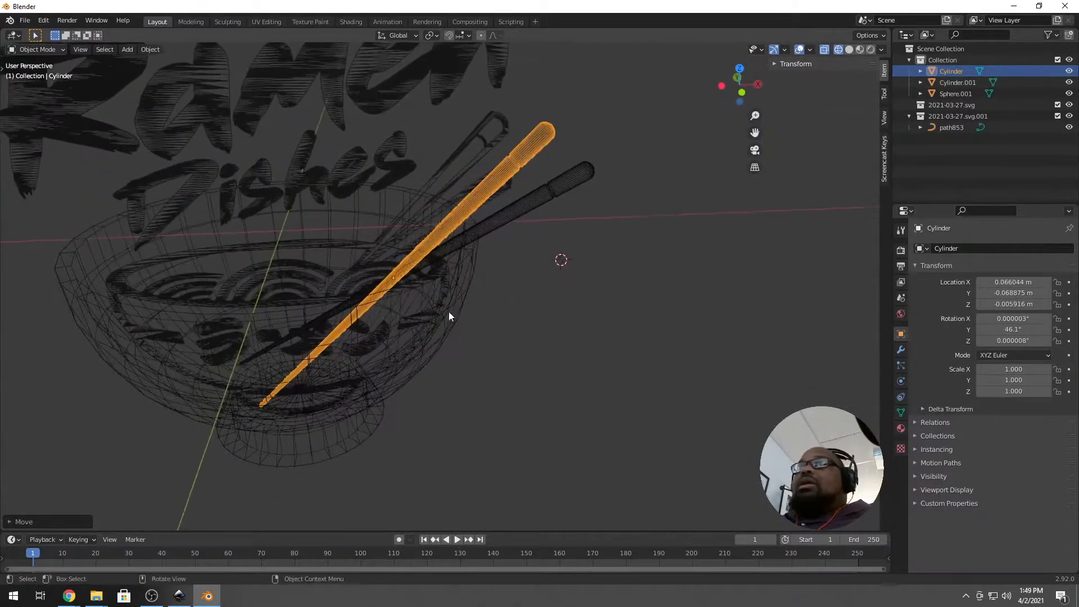
In the path853 logo curve, select the chopstick tip and body outlines.
{"action": "left_click", "coordinate": [304, 242]}
{"action": "key", "text": "Tab"}
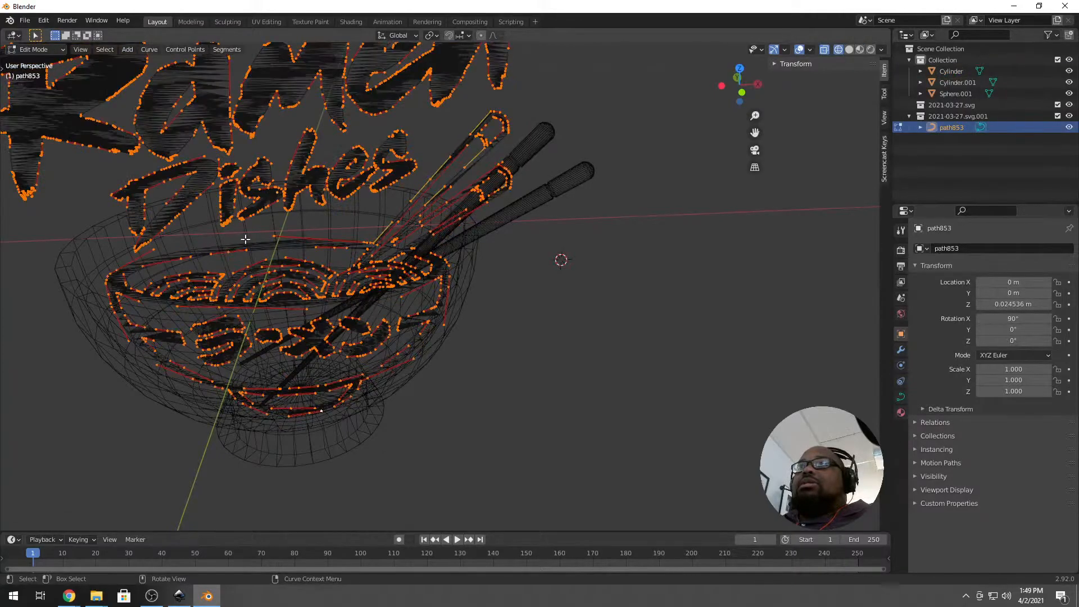
{"action": "key", "text": "alt+a"}
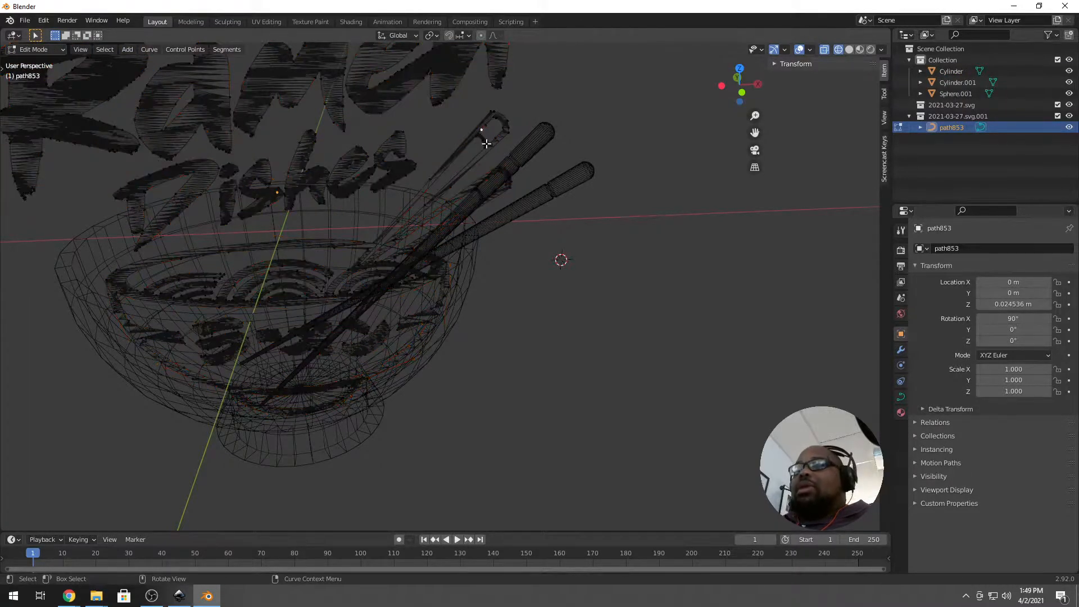
{"action": "key", "text": "l"}
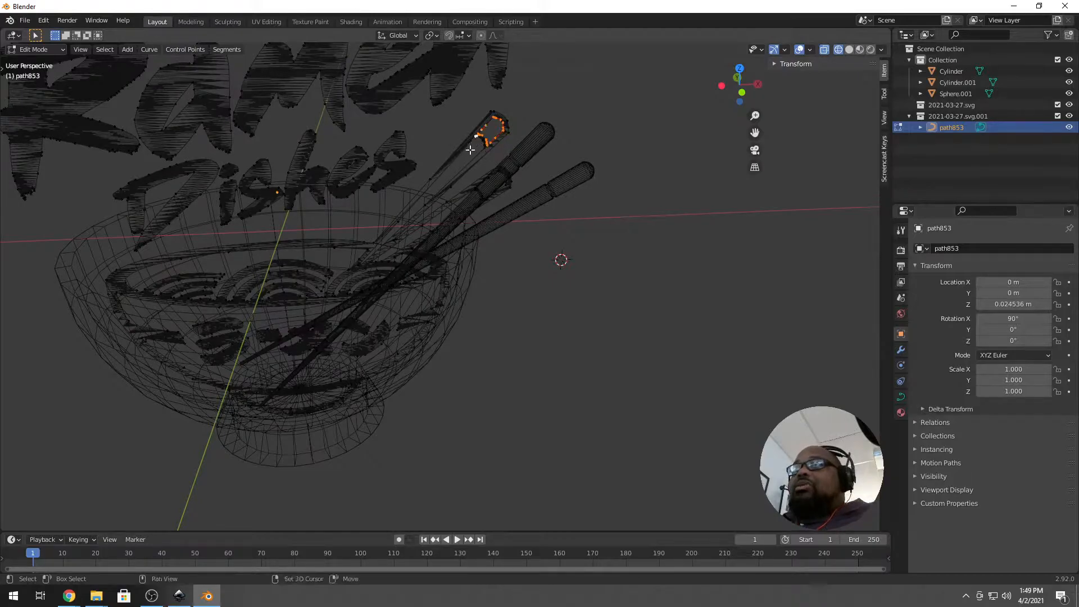
{"action": "key", "text": "l"}
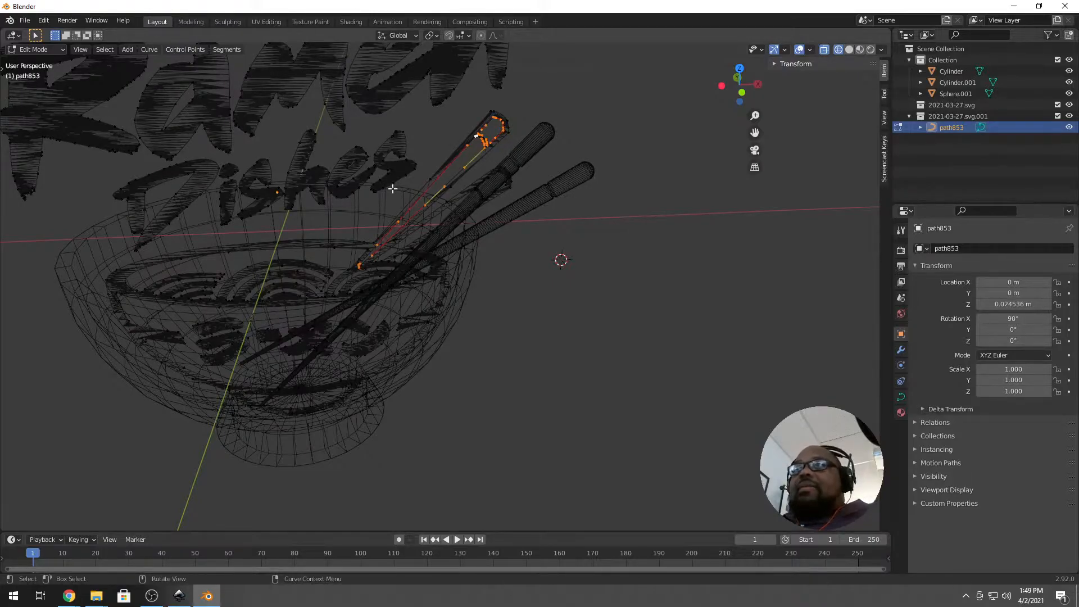
Add the bowl, noodle and second chopstick outlines to the selection and delete those vertices.
{"action": "scroll", "coordinate": [387, 248], "scroll_direction": "down", "scroll_amount": 2}
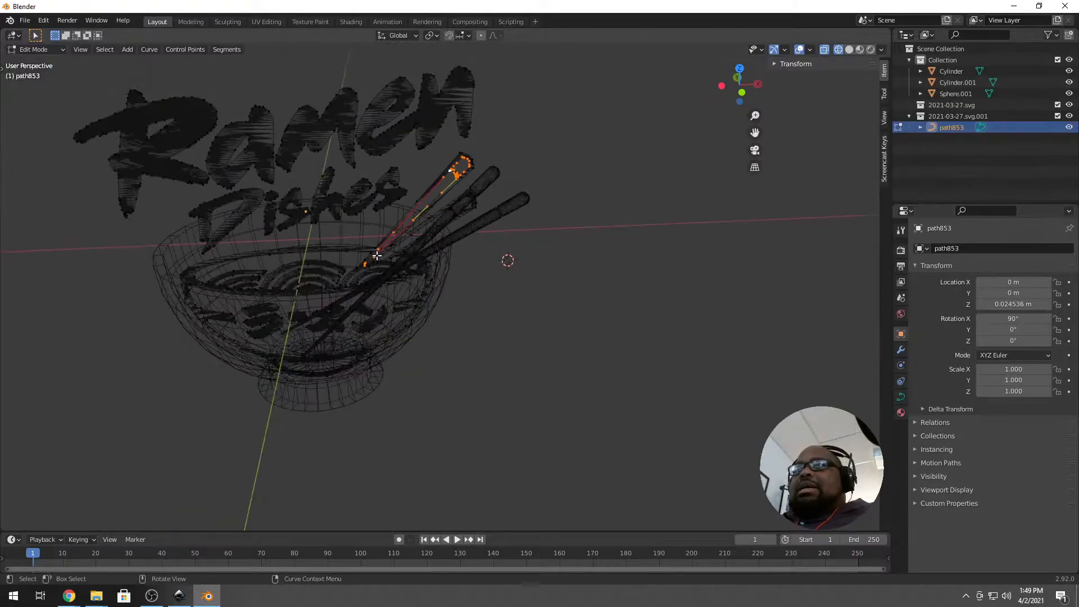
{"action": "scroll", "coordinate": [375, 254], "scroll_direction": "up", "scroll_amount": 3}
{"action": "key", "text": "KP_1"}
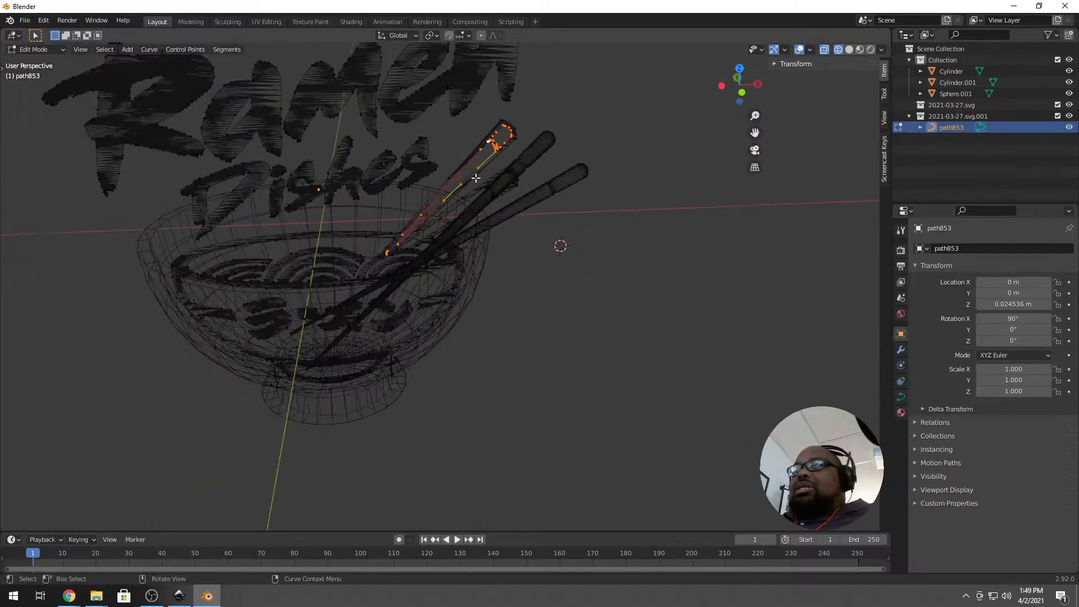
{"action": "key", "text": "c"}
{"action": "mouse_move", "coordinate": [582, 154]}
{"action": "left_mouse_down"}
{"action": "mouse_move", "coordinate": [538, 262]}
{"action": "mouse_move", "coordinate": [423, 323]}
{"action": "mouse_move", "coordinate": [145, 350]}
{"action": "mouse_move", "coordinate": [314, 374]}
{"action": "mouse_move", "coordinate": [336, 413]}
{"action": "mouse_move", "coordinate": [141, 296]}
{"action": "mouse_move", "coordinate": [366, 318]}
{"action": "left_mouse_up"}
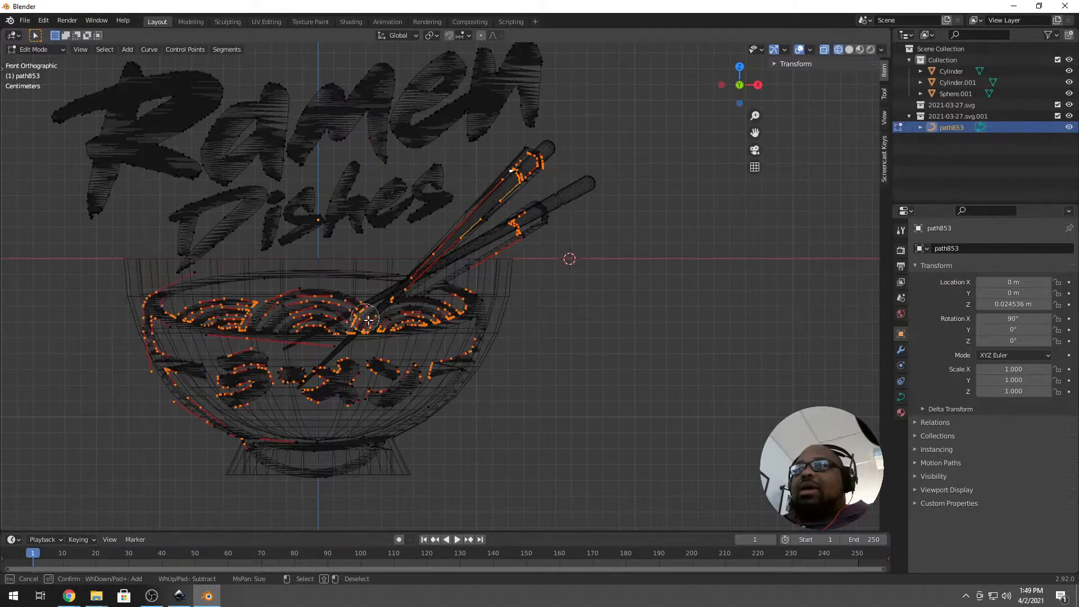
{"action": "right_click", "coordinate": [454, 299]}
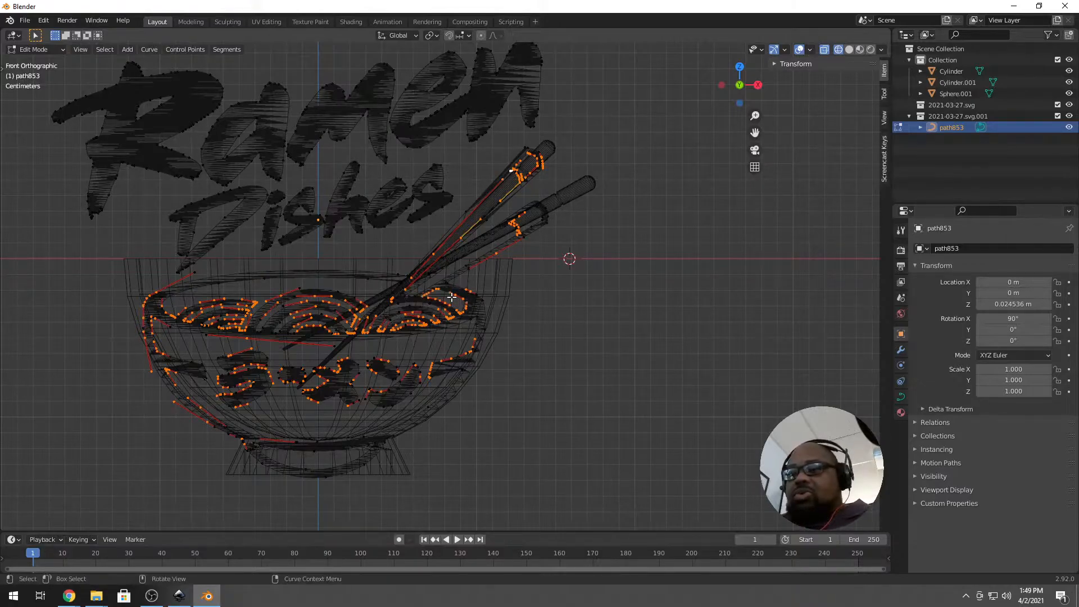
{"action": "key", "text": "ctrl+l"}
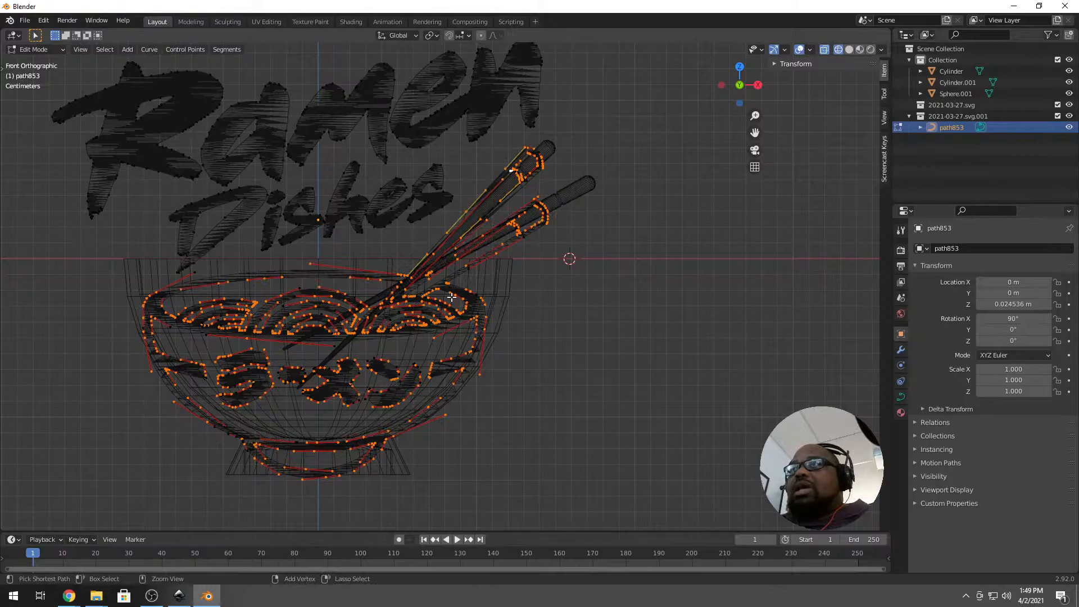
{"action": "key", "text": "x"}
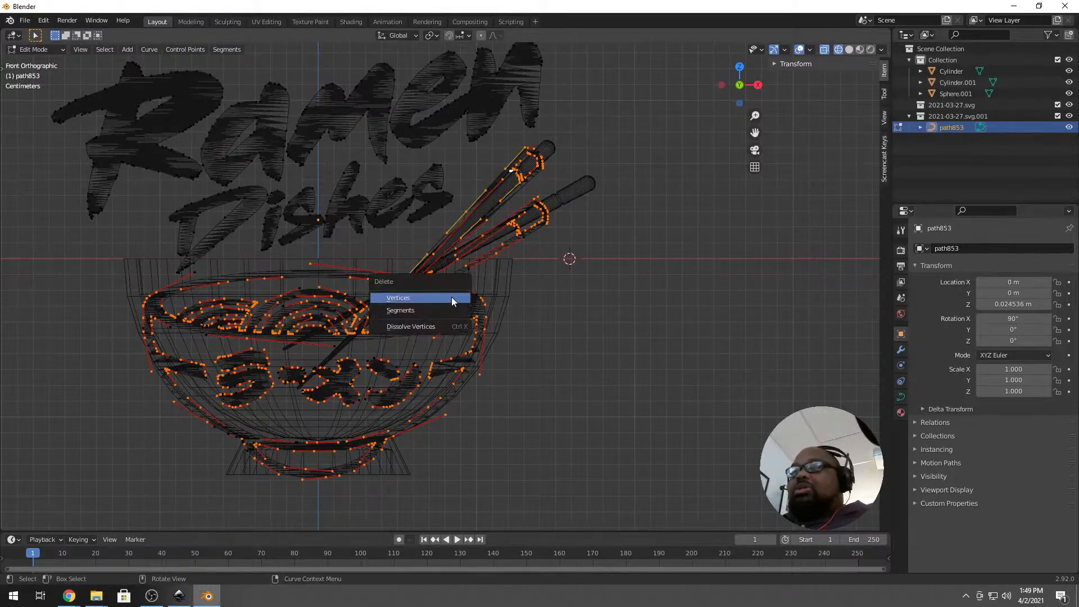
{"action": "left_click", "coordinate": [452, 297]}
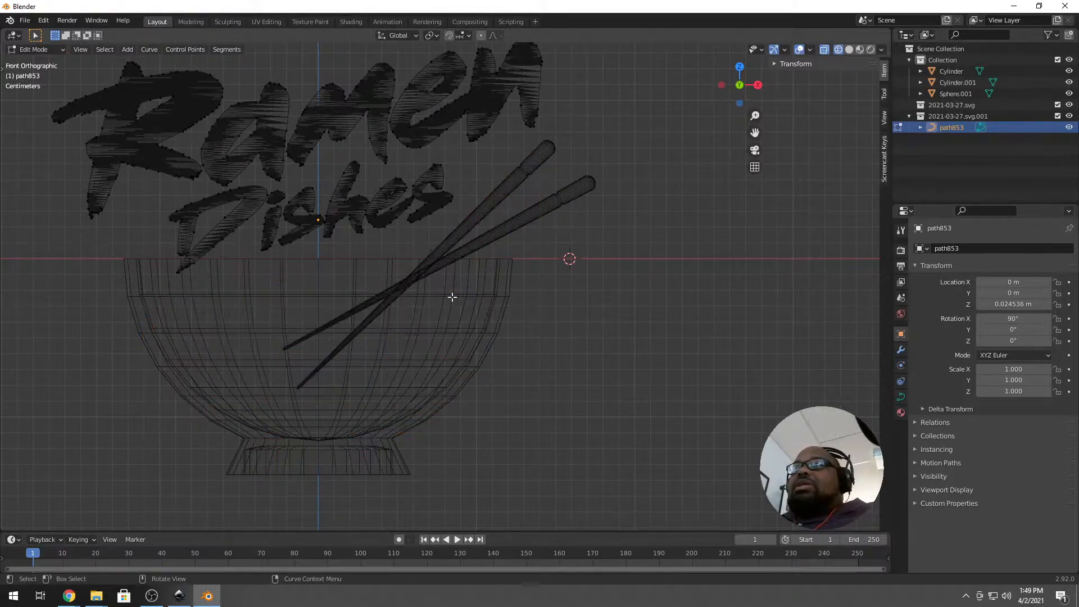
From top view, move the copied chopstick over the bowl, turn it 18.1°, and reposition the other.
{"action": "middle_click_drag", "start_coordinate": [423, 294], "coordinate": [439, 374]}
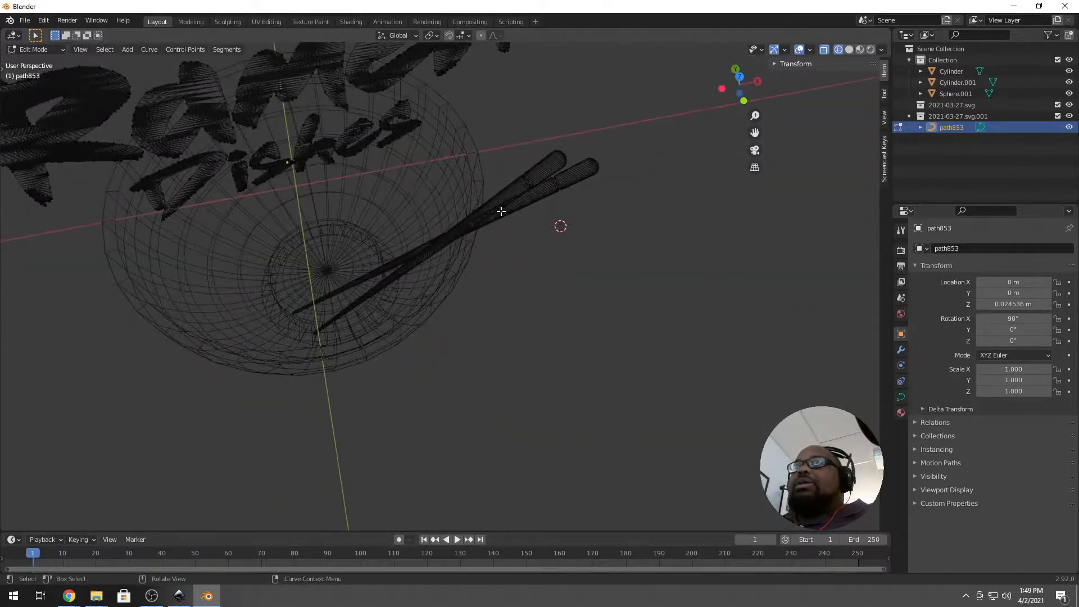
{"action": "key", "text": "KP_7"}
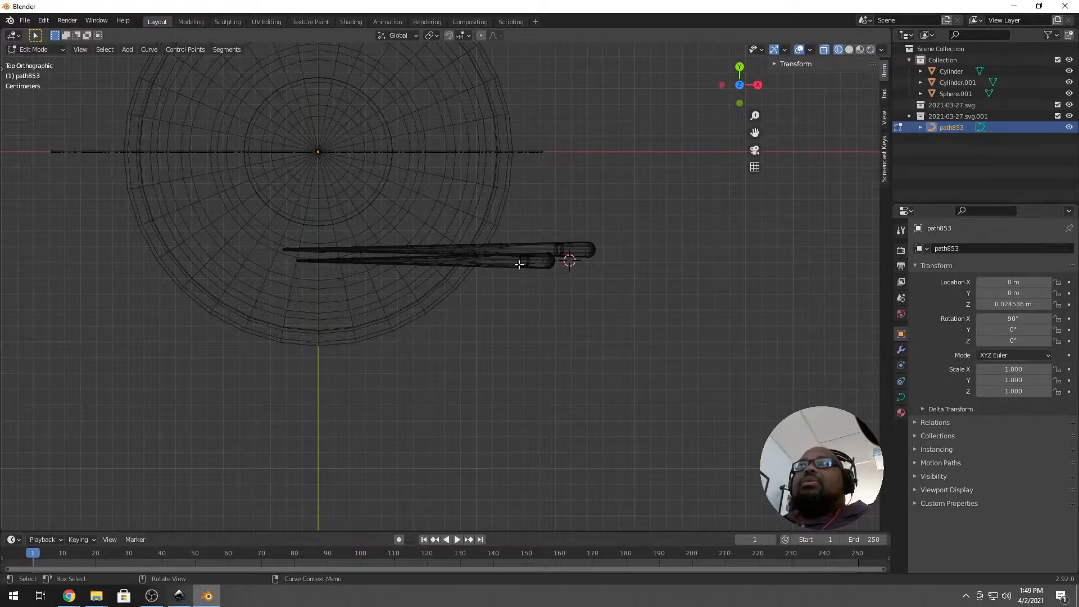
{"action": "key", "text": "Tab"}
{"action": "left_click", "coordinate": [508, 248]}
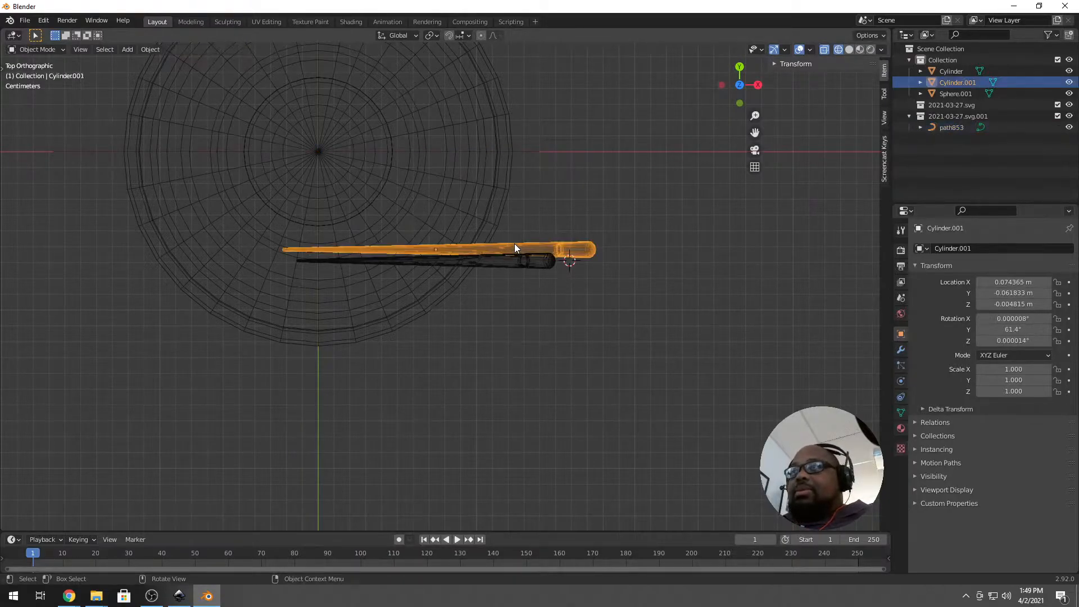
{"action": "left_click_drag", "start_coordinate": [518, 242], "coordinate": [497, 127]}
{"action": "key", "text": "r"}
{"action": "left_click", "coordinate": [632, 99]}
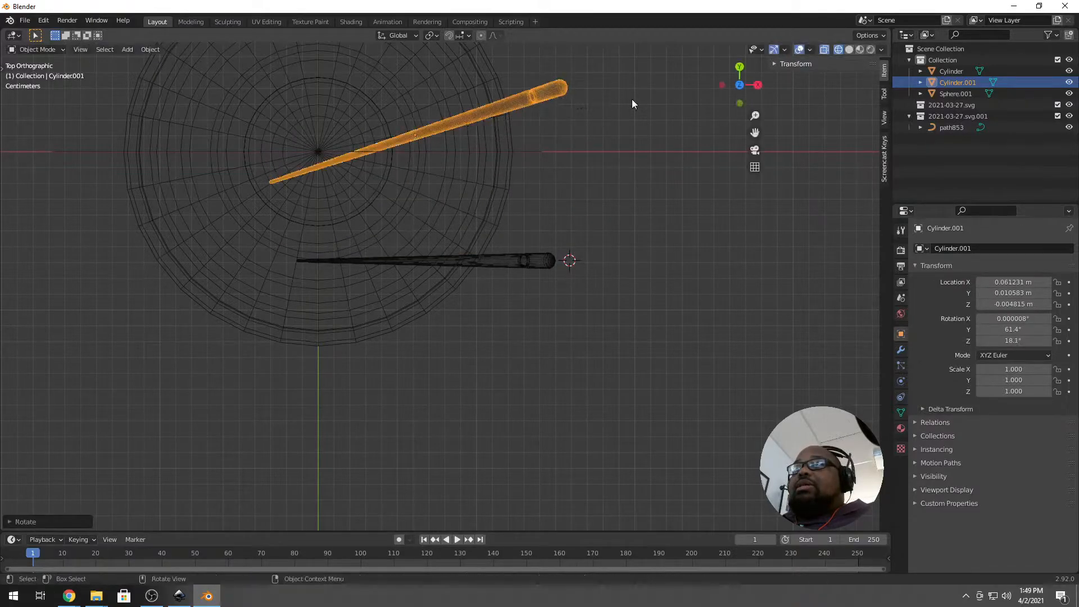
{"action": "left_click", "coordinate": [520, 262]}
{"action": "key", "text": "g"}
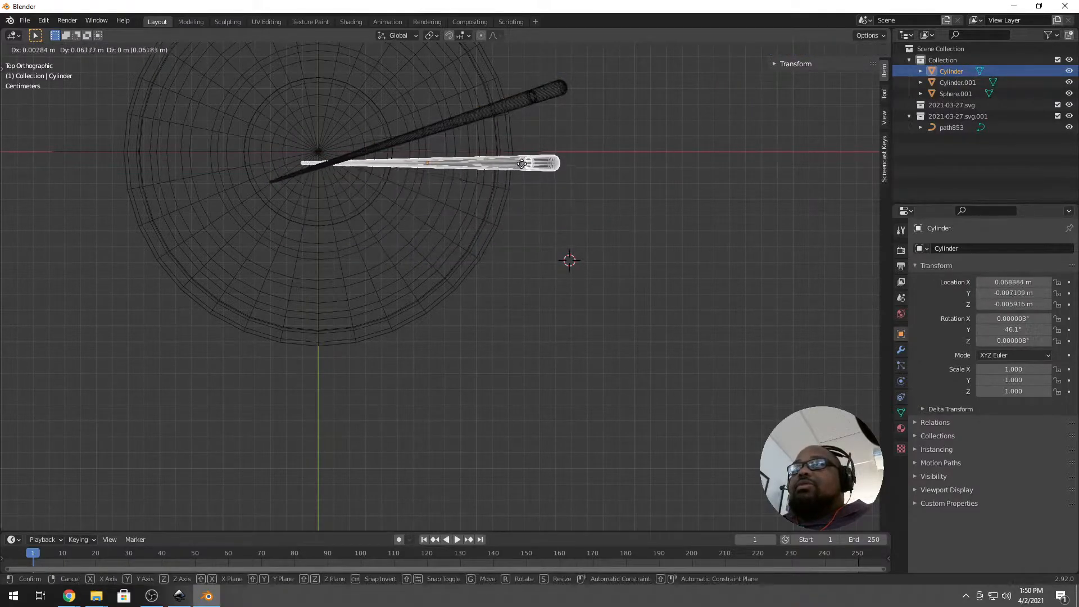
{"action": "left_click", "coordinate": [520, 155]}
{"action": "middle_click_drag", "start_coordinate": [520, 155], "coordinate": [338, 248]}
Lower the second chopstick in side view and rotate it to about 58.1° across the bowl.
{"action": "left_click", "coordinate": [373, 242]}
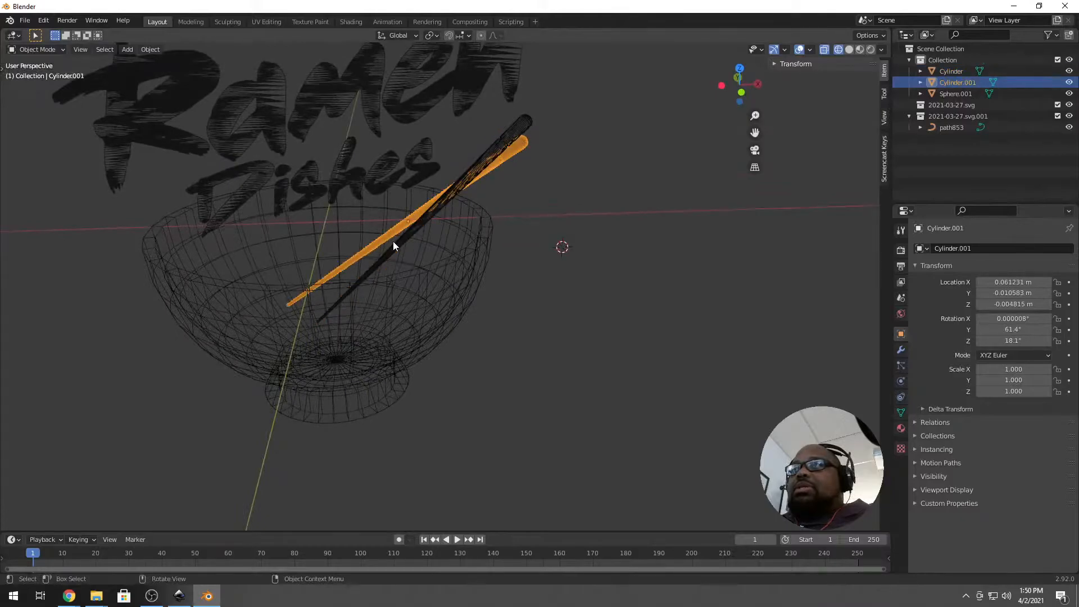
{"action": "key", "text": "KP_3"}
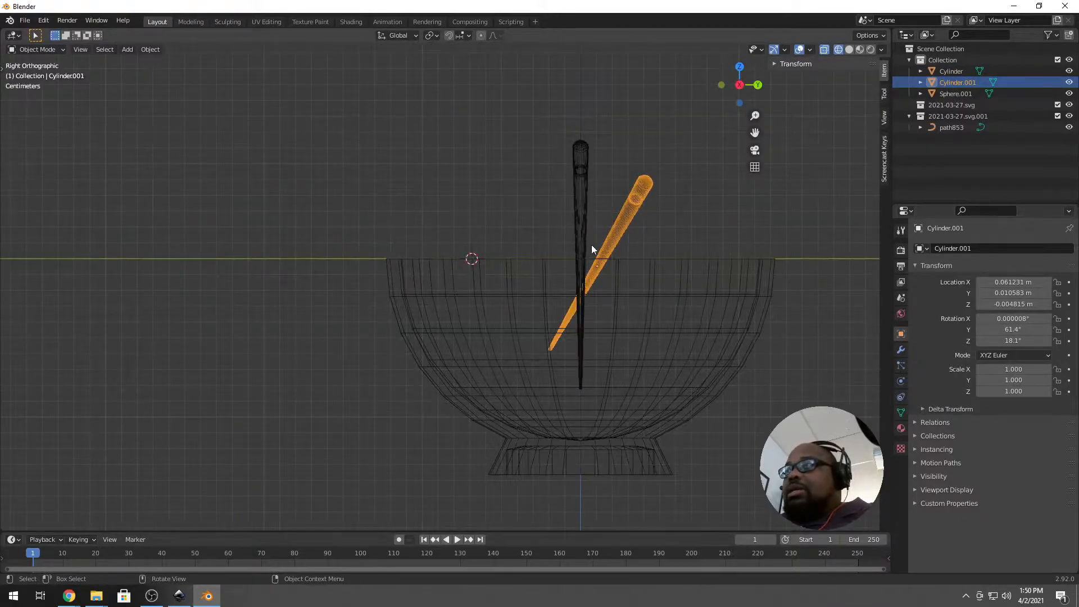
{"action": "key", "text": "g"}
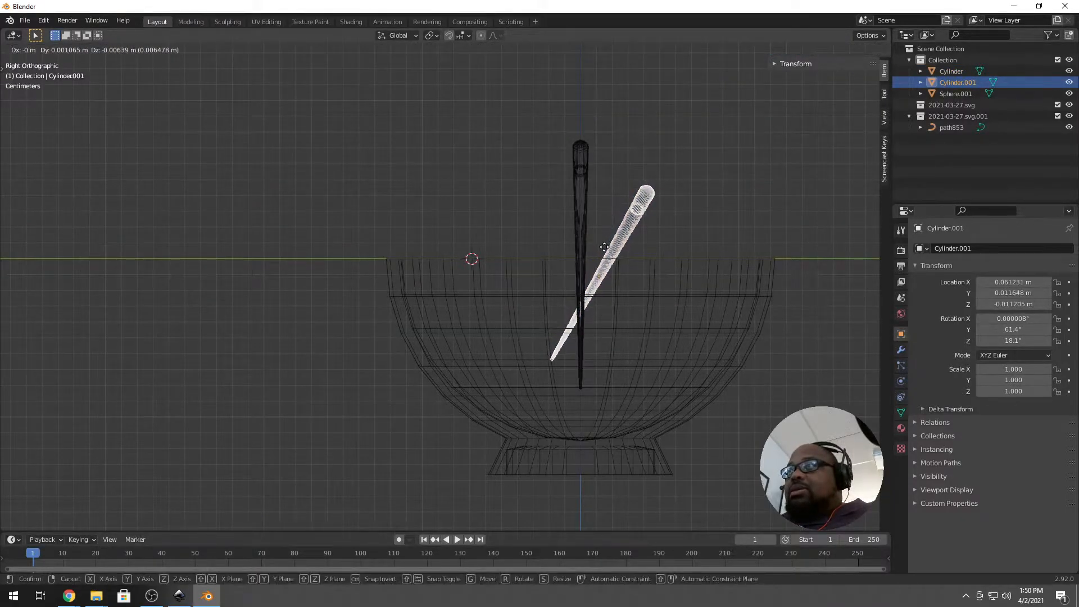
{"action": "left_click", "coordinate": [602, 246]}
{"action": "key", "text": "KP_1"}
{"action": "middle_click_drag", "start_coordinate": [488, 295], "coordinate": [515, 318]}
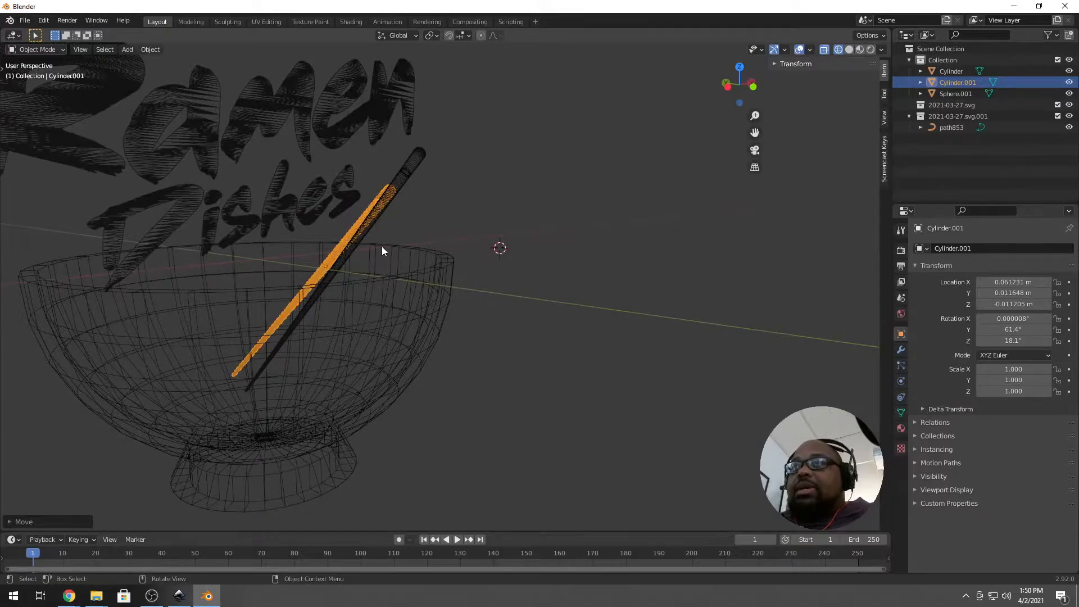
{"action": "middle_click_drag", "start_coordinate": [316, 266], "coordinate": [322, 269]}
{"action": "key", "text": "r"}
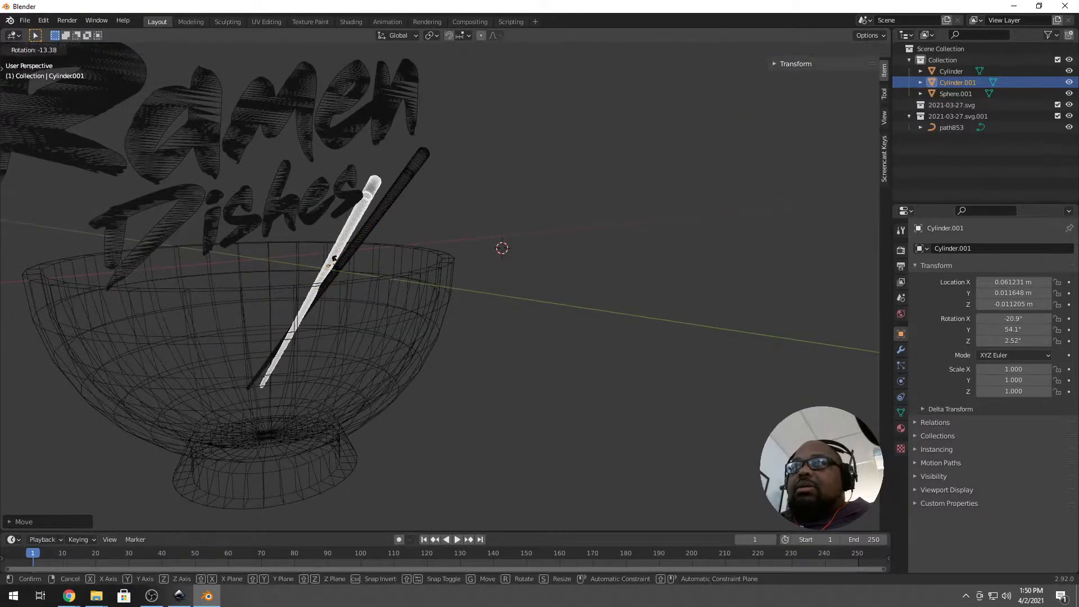
{"action": "left_click", "coordinate": [337, 265]}
{"action": "middle_click_drag", "start_coordinate": [349, 289], "coordinate": [361, 217]}
{"action": "key", "text": "Tab"}
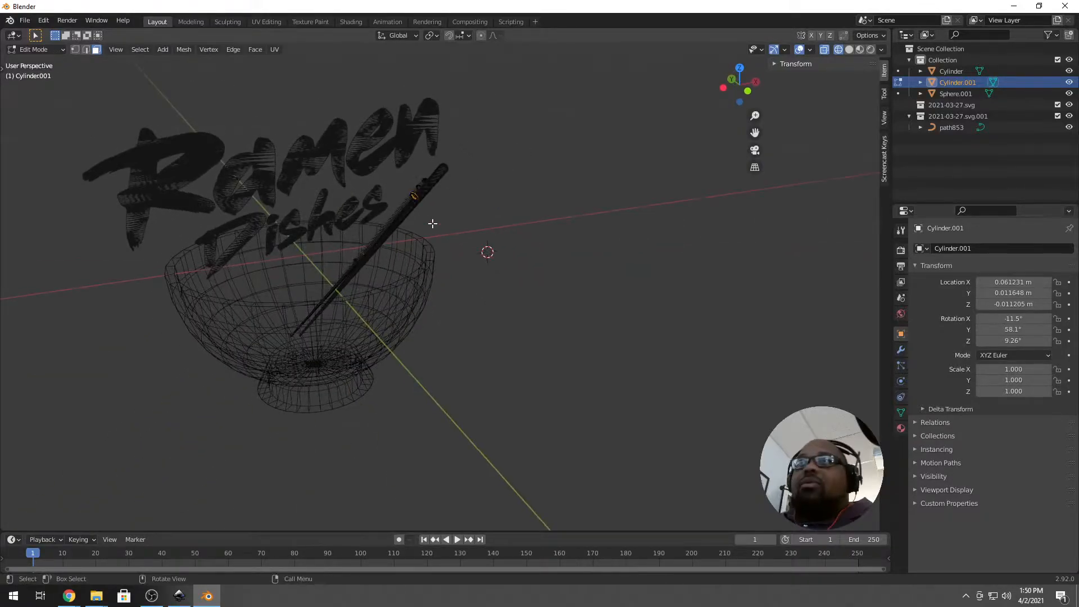
{"action": "scroll", "coordinate": [433, 224], "scroll_direction": "up", "scroll_amount": 3}
{"action": "key", "text": "Tab"}
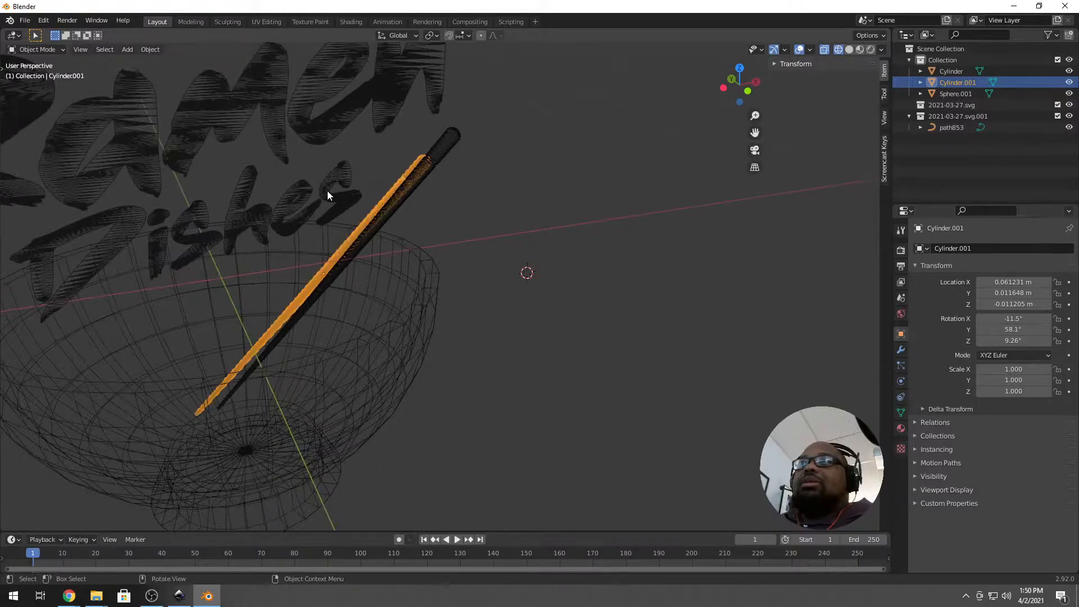
Select the Ramen Dishes lettering curve and expand its Object Data Geometry panel.
{"action": "left_click", "coordinate": [321, 201]}
{"action": "middle_click_drag", "start_coordinate": [322, 201], "coordinate": [360, 208]}
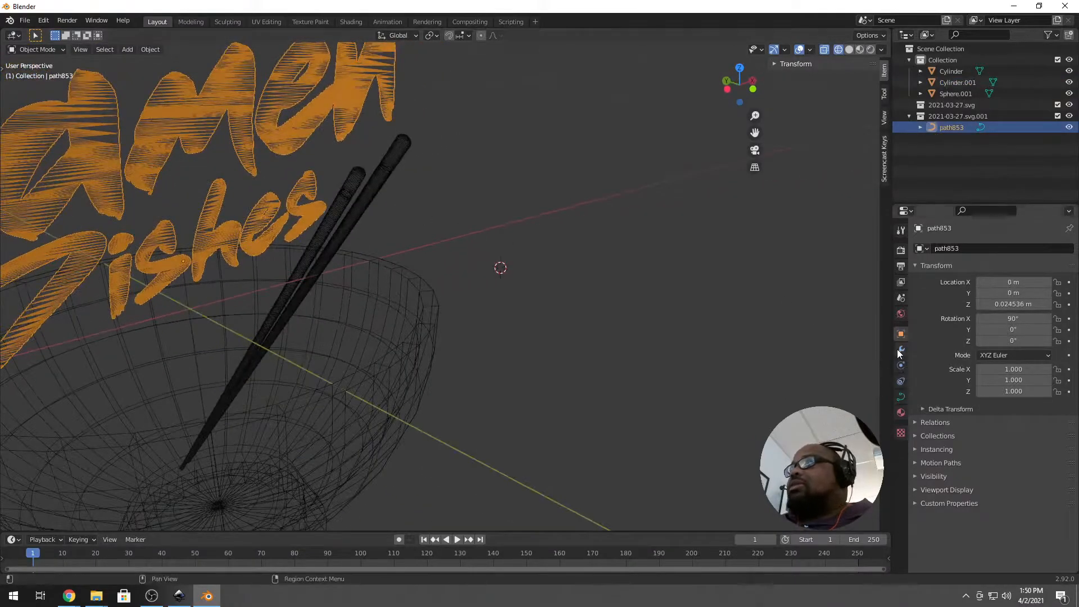
{"action": "scroll", "coordinate": [405, 257], "scroll_direction": "down", "scroll_amount": 4}
{"action": "left_click", "coordinate": [901, 396]}
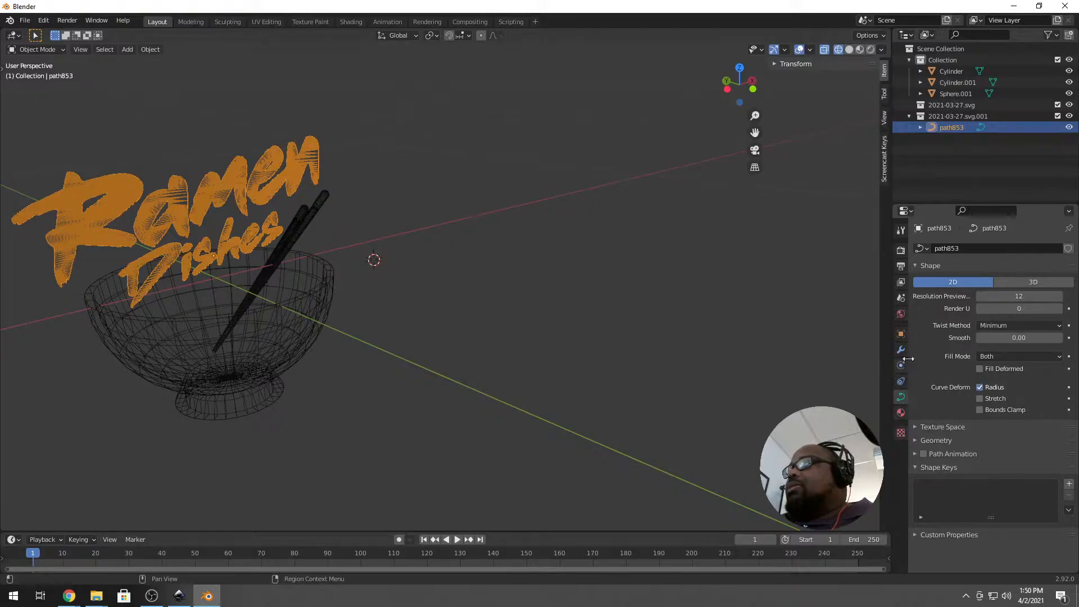
{"action": "left_click", "coordinate": [954, 439]}
Set the Ramen Dishes lettering's Extrude to 0.01 m.
{"action": "scroll", "coordinate": [956, 436], "scroll_direction": "down", "scroll_amount": 2}
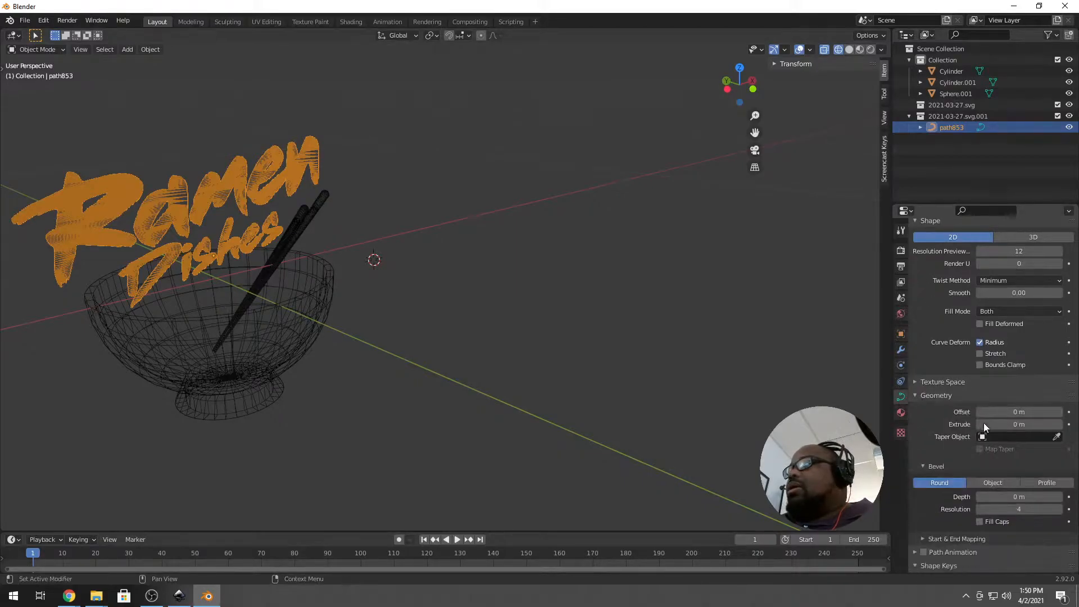
{"action": "mouse_move", "coordinate": [1016, 426]}
{"action": "left_mouse_down"}
{"action": "mouse_move", "coordinate": [1051, 426]}
{"action": "mouse_move", "coordinate": [1018, 426]}
{"action": "left_mouse_up"}
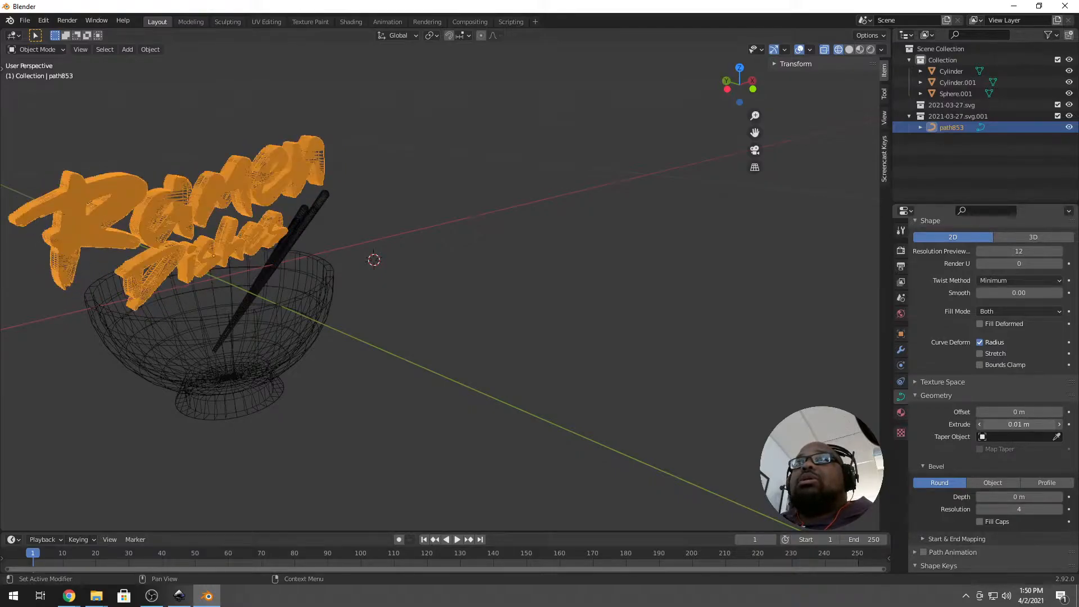
{"action": "middle_click_drag", "start_coordinate": [717, 448], "coordinate": [401, 275]}
{"action": "left_click", "coordinate": [505, 241]}
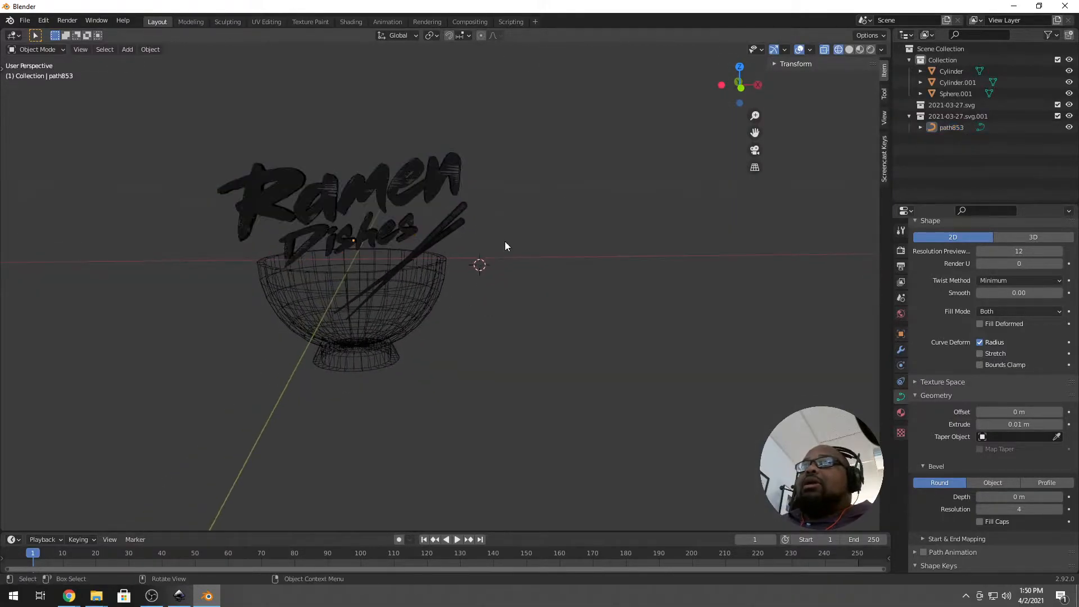
Turn off X-ray, switch the viewport to Solid shading, and select the bowl.
{"action": "left_click", "coordinate": [824, 50]}
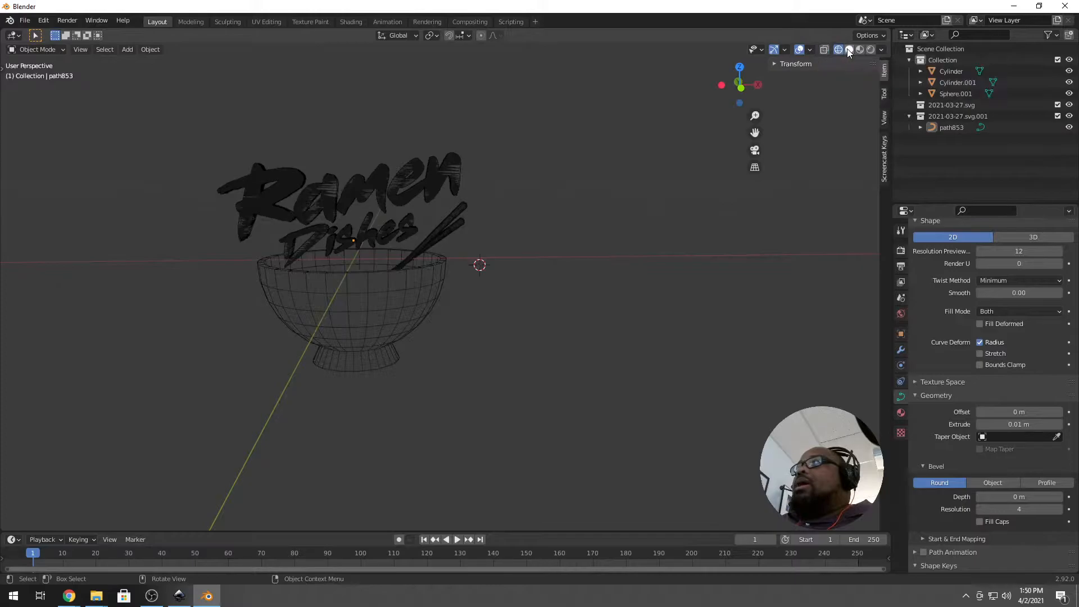
{"action": "left_click", "coordinate": [849, 50]}
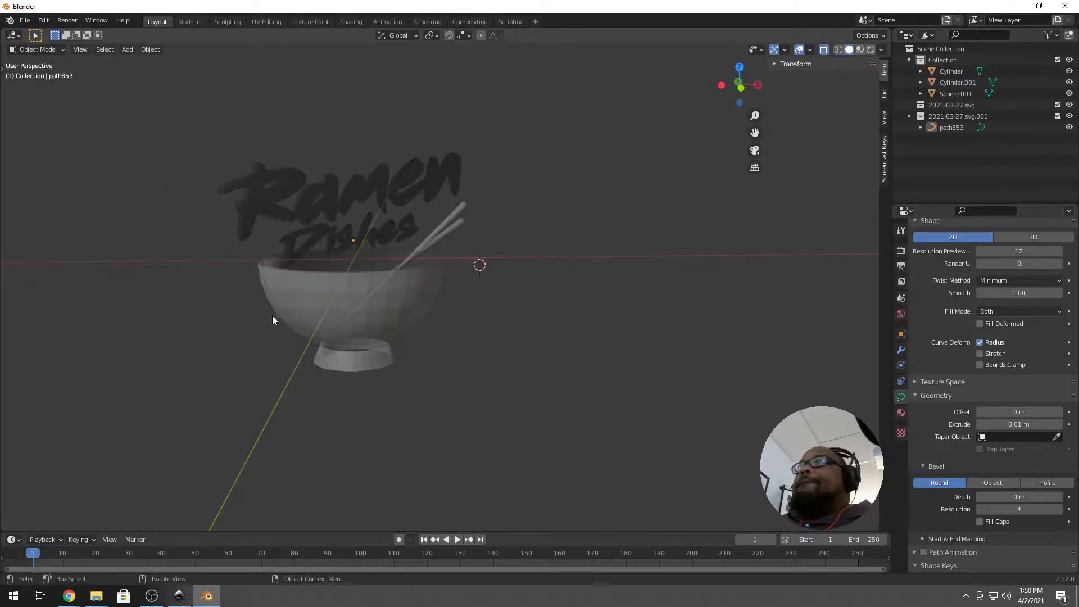
{"action": "scroll", "coordinate": [280, 308], "scroll_direction": "down", "scroll_amount": 3}
{"action": "middle_click_drag", "start_coordinate": [280, 309], "coordinate": [429, 313]}
{"action": "scroll", "coordinate": [403, 315], "scroll_direction": "up", "scroll_amount": 4}
{"action": "scroll", "coordinate": [403, 315], "scroll_direction": "up", "scroll_amount": 2}
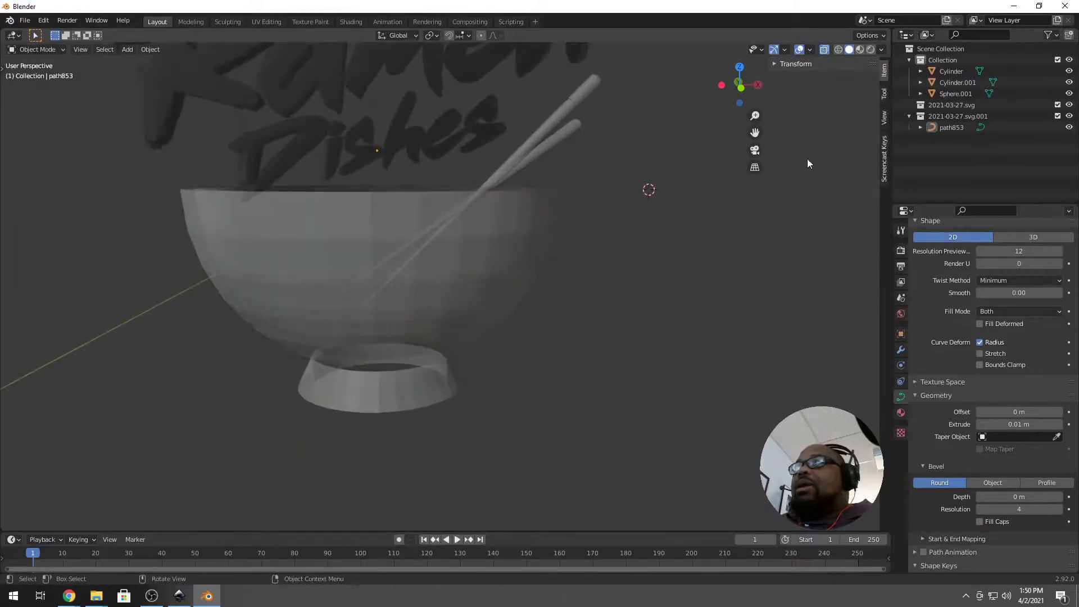
{"action": "left_click", "coordinate": [416, 343]}
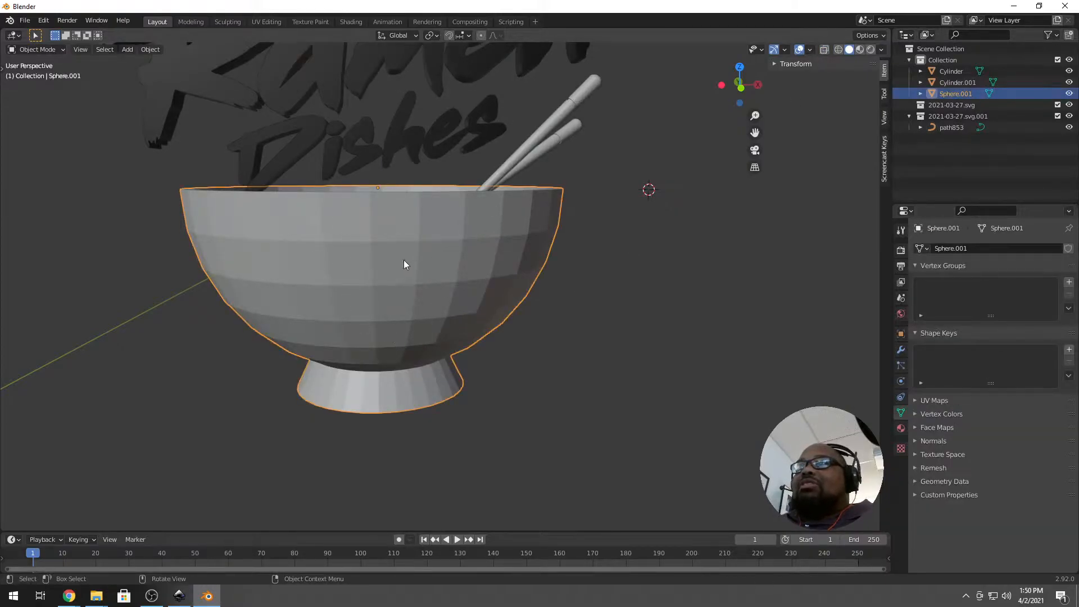
Apply Shade Smooth to the bowl.
{"action": "scroll", "coordinate": [402, 295], "scroll_direction": "down", "scroll_amount": 3}
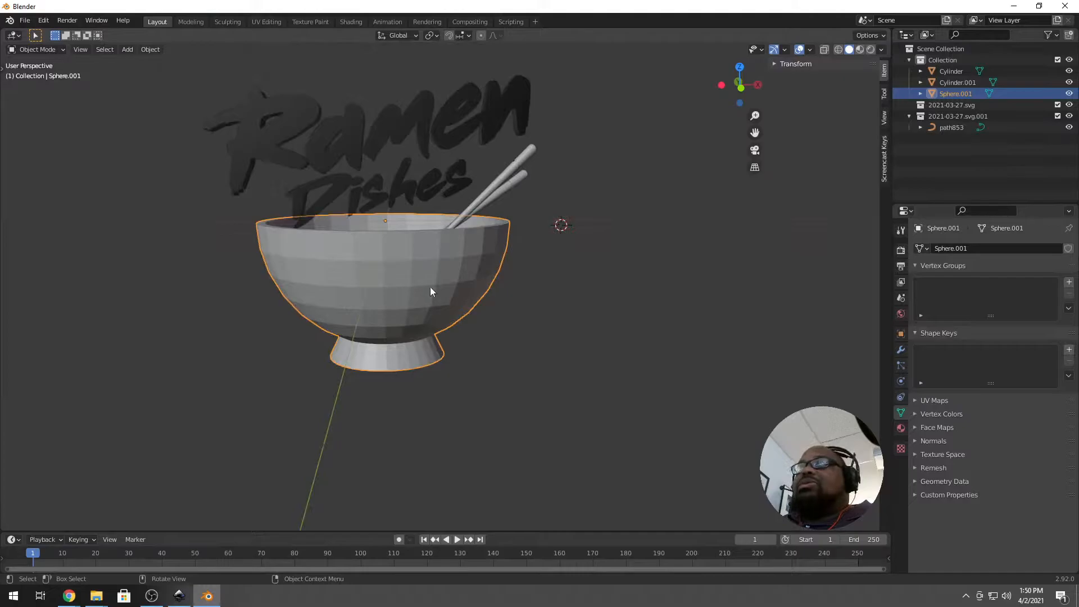
{"action": "right_click", "coordinate": [430, 292]}
{"action": "left_click", "coordinate": [424, 287]}
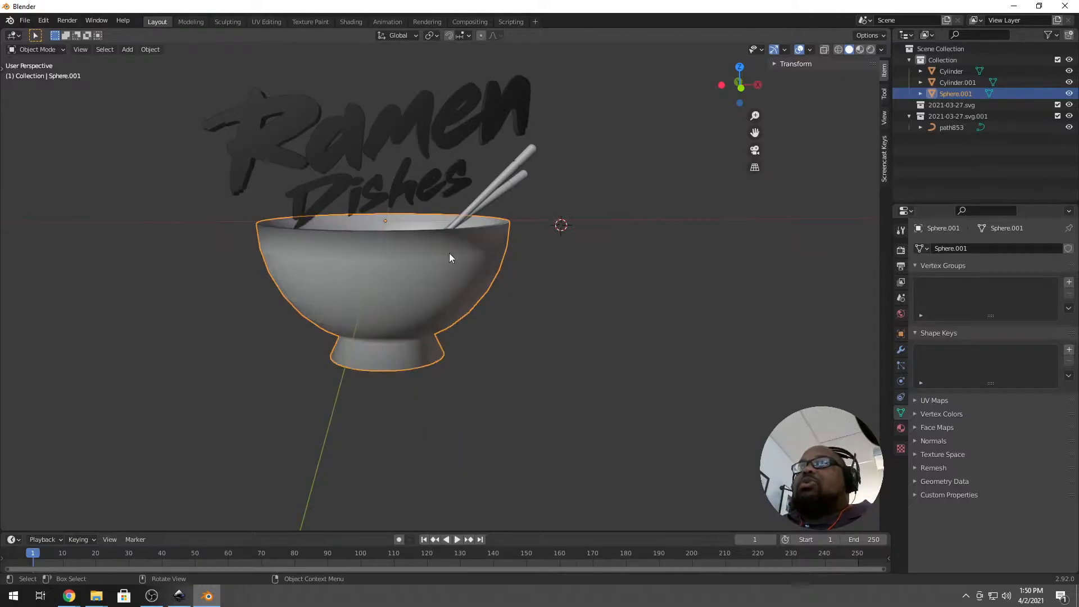
{"action": "middle_click_drag", "start_coordinate": [462, 257], "coordinate": [439, 256]}
{"action": "scroll", "coordinate": [485, 217], "scroll_direction": "up", "scroll_amount": 2}
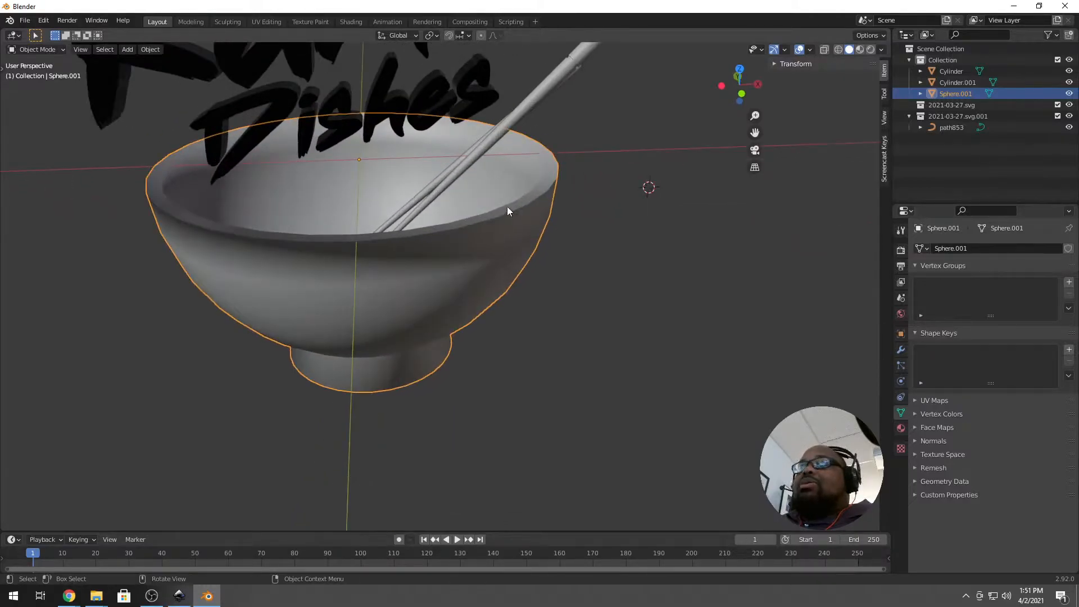
{"action": "key", "text": "Tab"}
{"action": "key", "text": "Tab"}
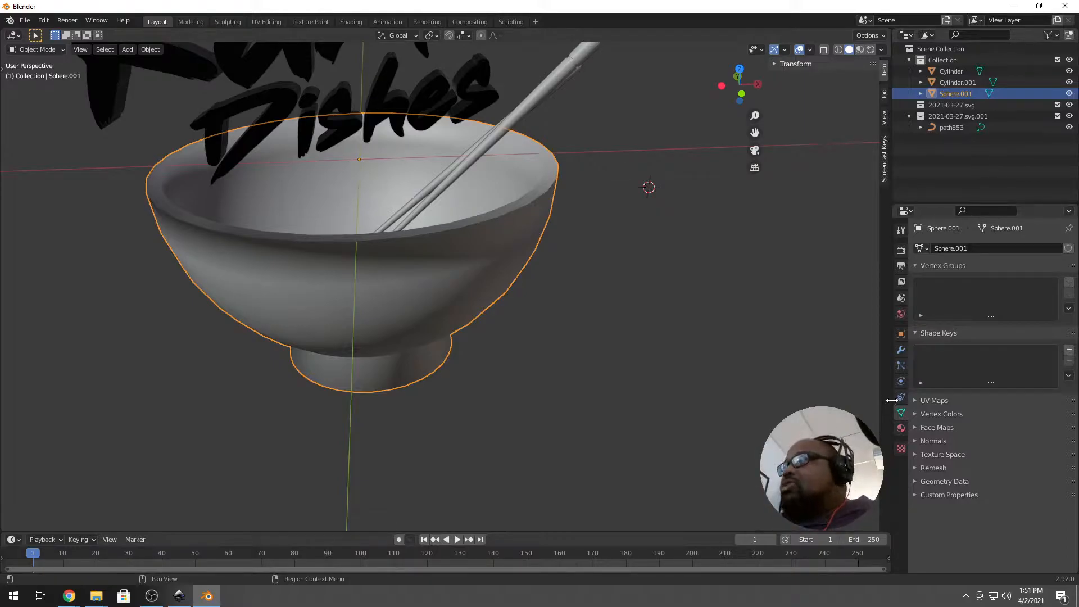
Enable Auto Smooth in the bowl's Normals settings with a 60° angle.
{"action": "key", "text": "Tab"}
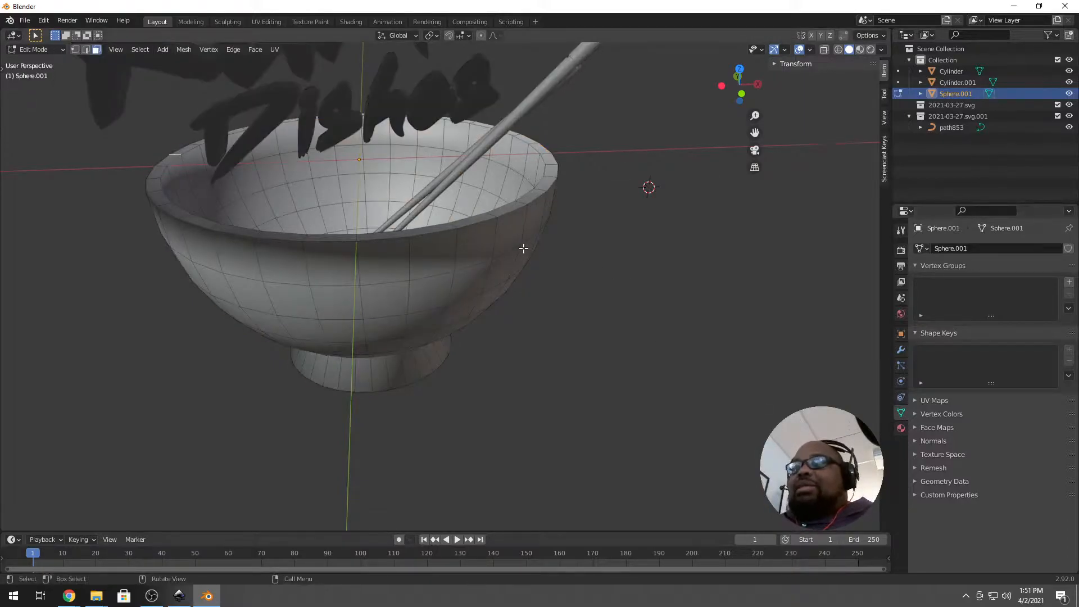
{"action": "key", "text": "a"}
{"action": "left_click", "coordinate": [900, 385]}
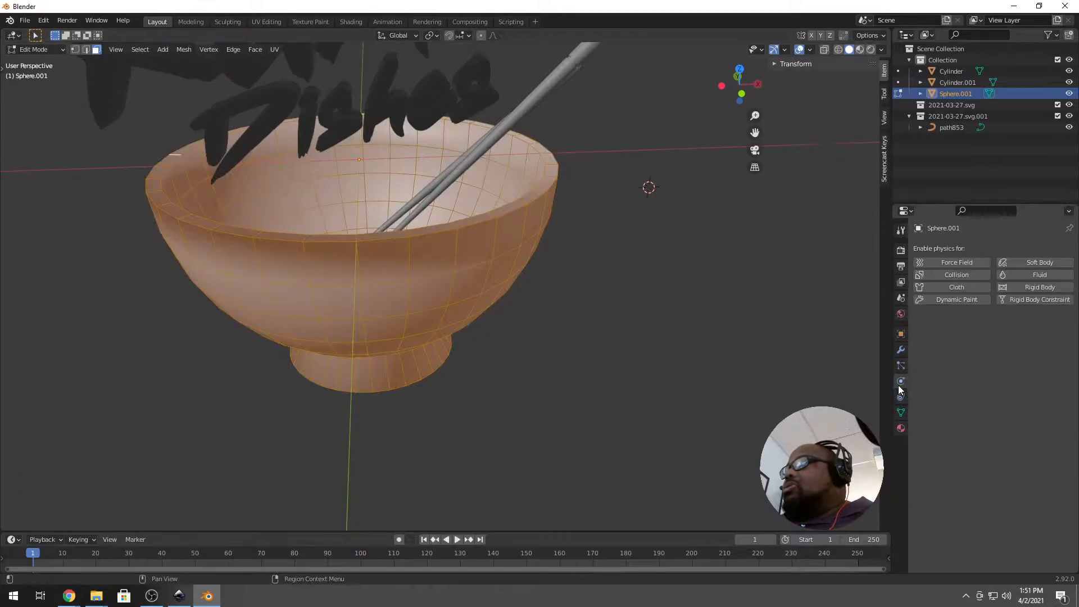
{"action": "left_click", "coordinate": [901, 412]}
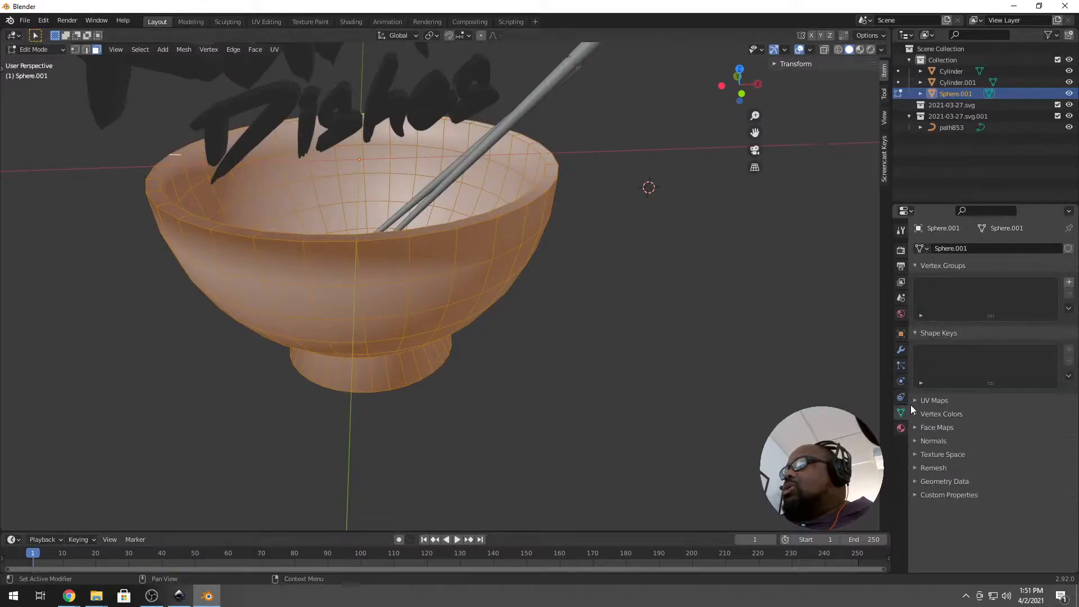
{"action": "left_click", "coordinate": [933, 440]}
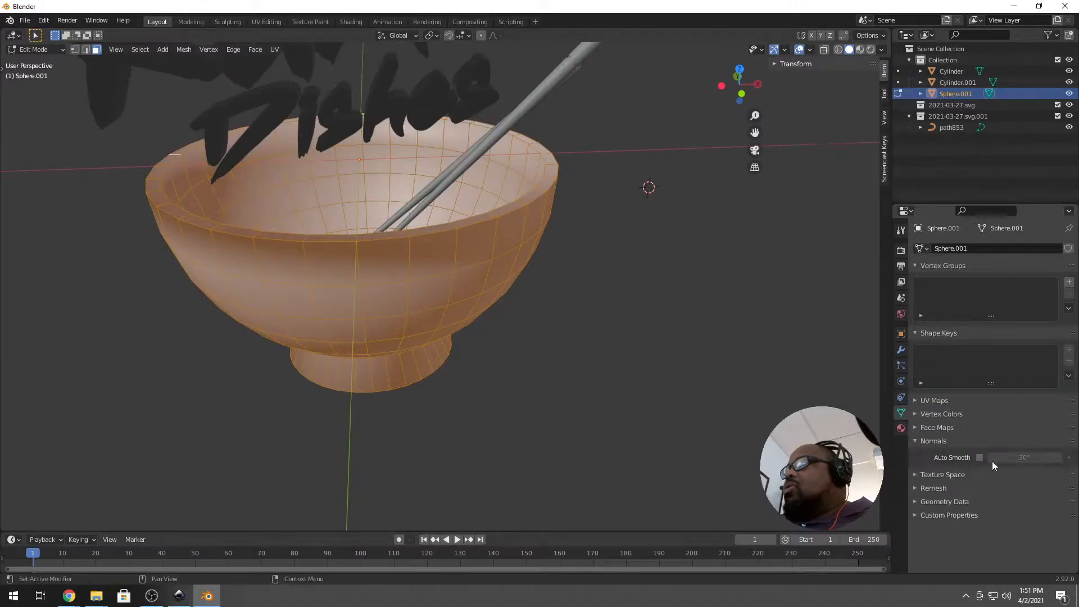
{"action": "left_click", "coordinate": [980, 457]}
{"action": "left_click", "coordinate": [1039, 457]}
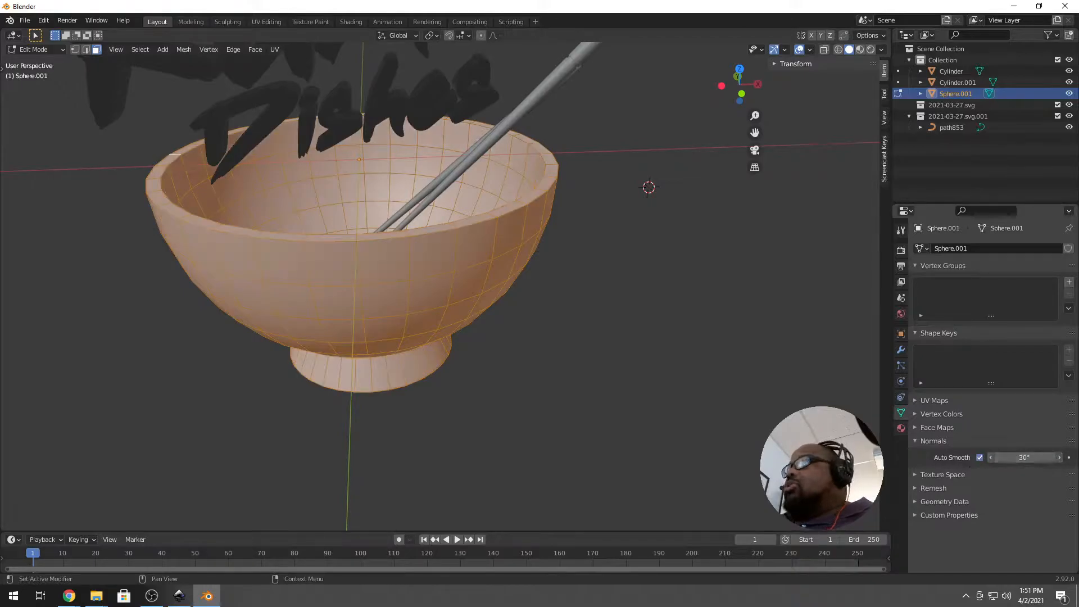
{"action": "type", "text": "60"}
{"action": "key", "text": "Return"}
{"action": "key", "text": "Tab"}
{"action": "middle_click_drag", "start_coordinate": [409, 259], "coordinate": [514, 260]}
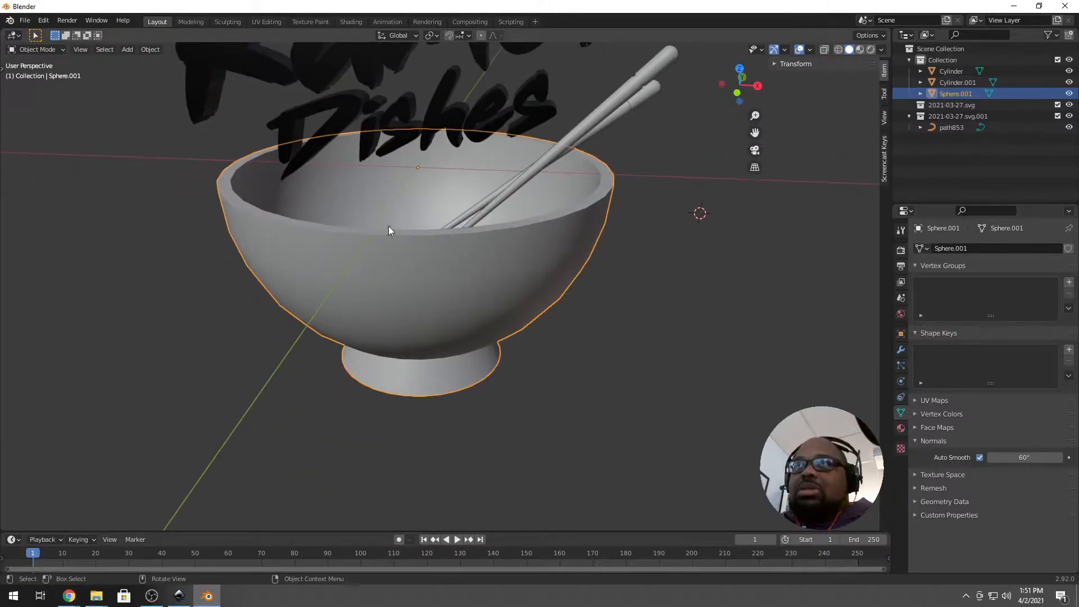
Add a Subdivision Surface modifier to the bowl with viewport and render levels both at 3.
{"action": "left_click", "coordinate": [900, 349]}
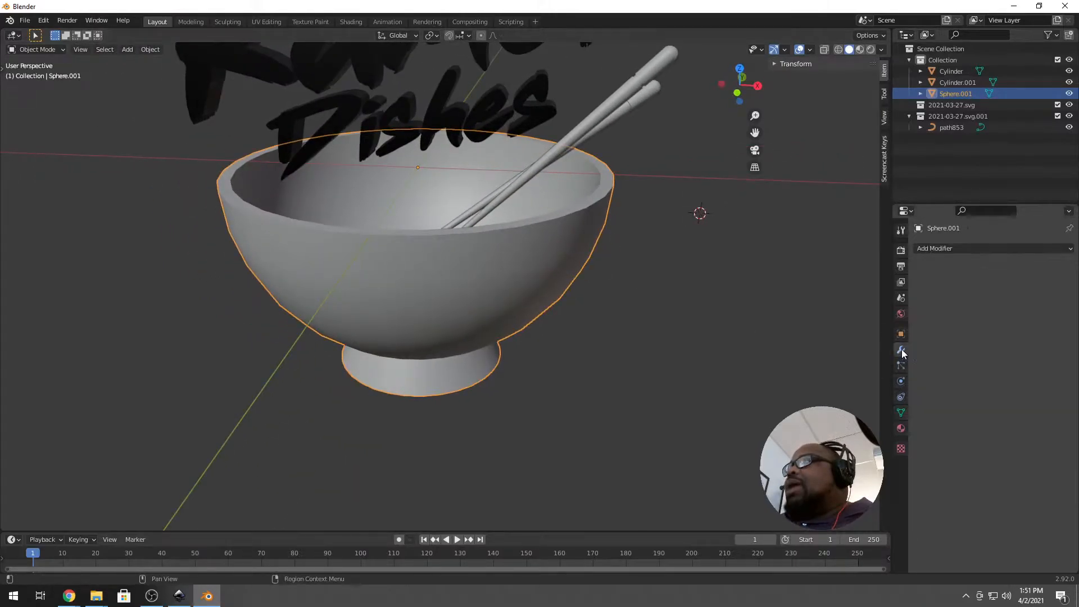
{"action": "left_click", "coordinate": [962, 248]}
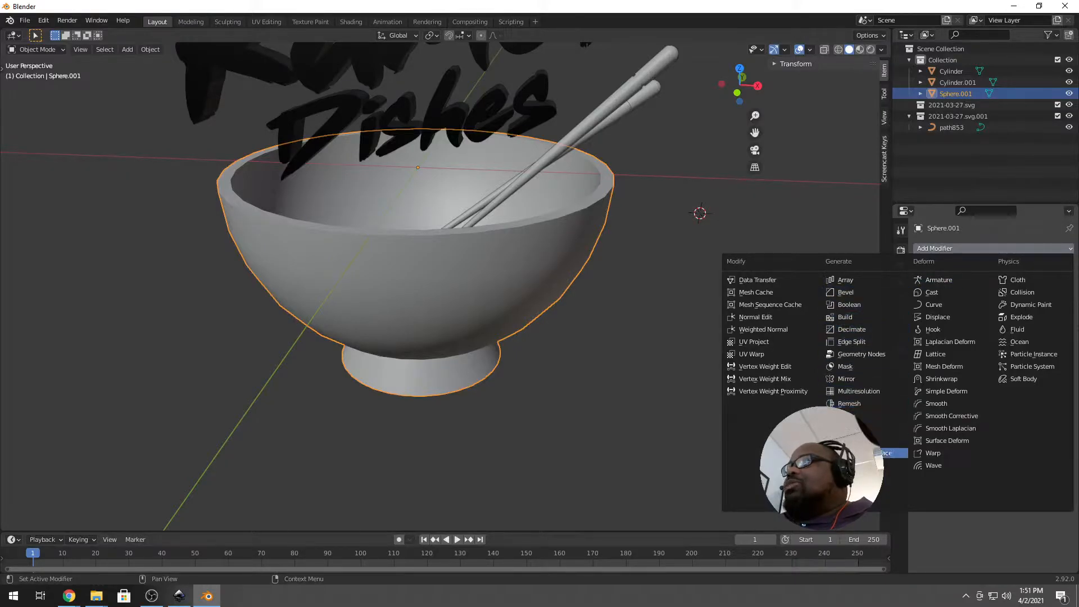
{"action": "left_click", "coordinate": [876, 453]}
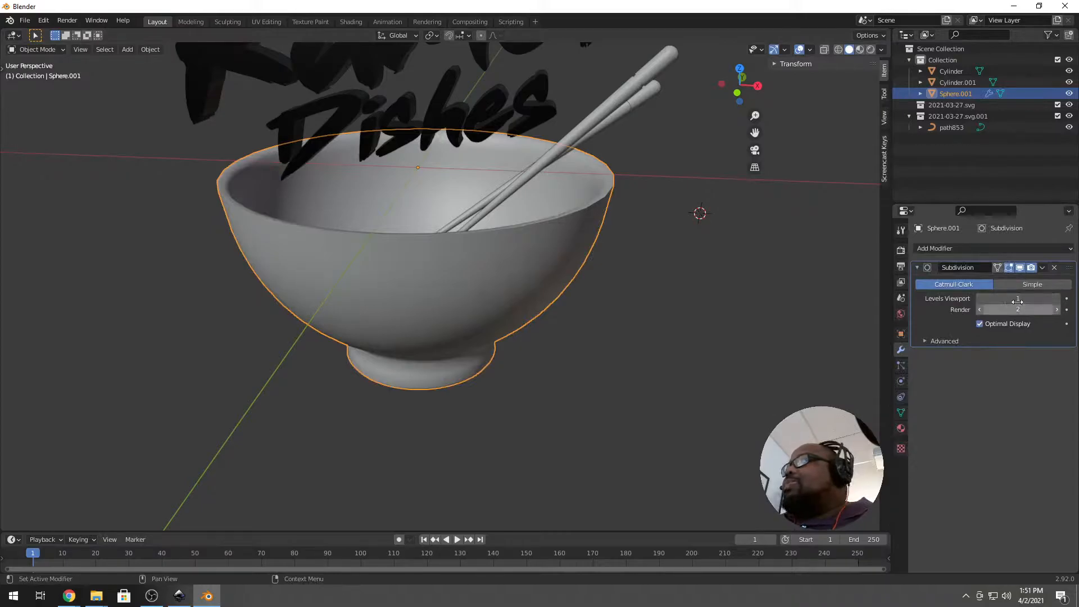
{"action": "left_click", "coordinate": [1056, 299]}
{"action": "middle_click_drag", "start_coordinate": [477, 256], "coordinate": [378, 247]}
{"action": "left_click", "coordinate": [1056, 309]}
{"action": "left_click", "coordinate": [1057, 298]}
{"action": "middle_click_drag", "start_coordinate": [413, 245], "coordinate": [463, 270]}
{"action": "key", "text": "Tab"}
Fully crease the bowl's inner and outer rim edge loops to 1.0.
{"action": "scroll", "coordinate": [491, 238], "scroll_direction": "up", "scroll_amount": 2}
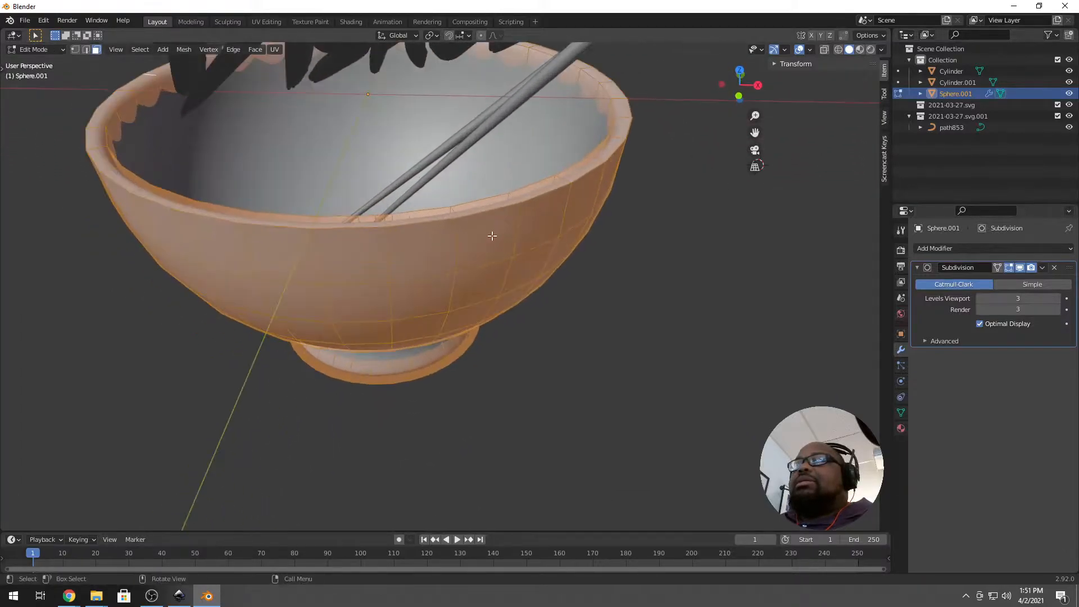
{"action": "key", "text": "alt+a"}
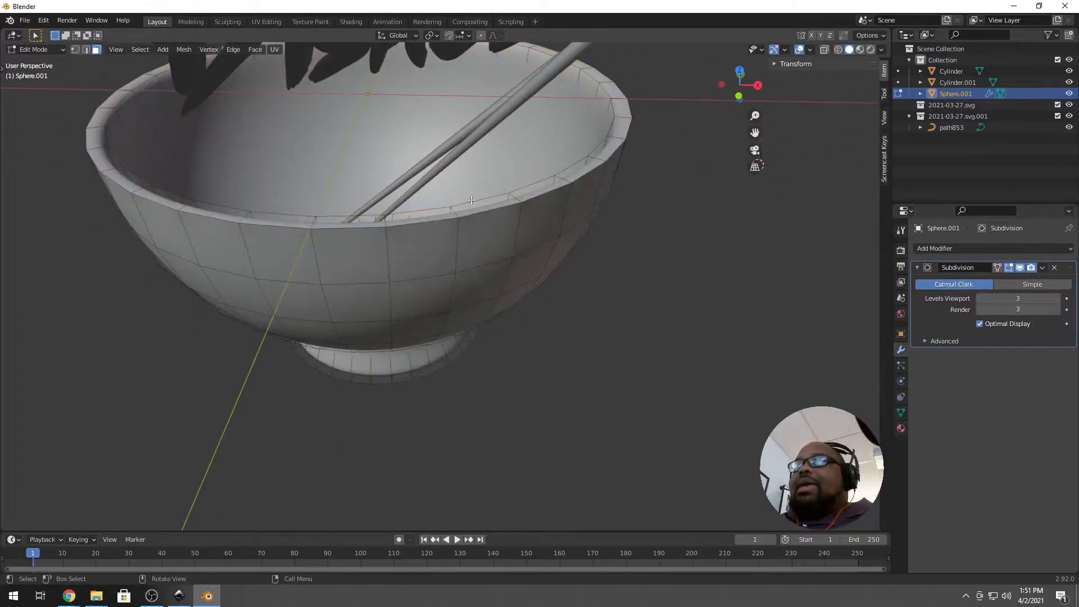
{"action": "left_click", "coordinate": [474, 200], "text": "alt"}
{"action": "left_click", "coordinate": [481, 212], "text": "alt+shift"}
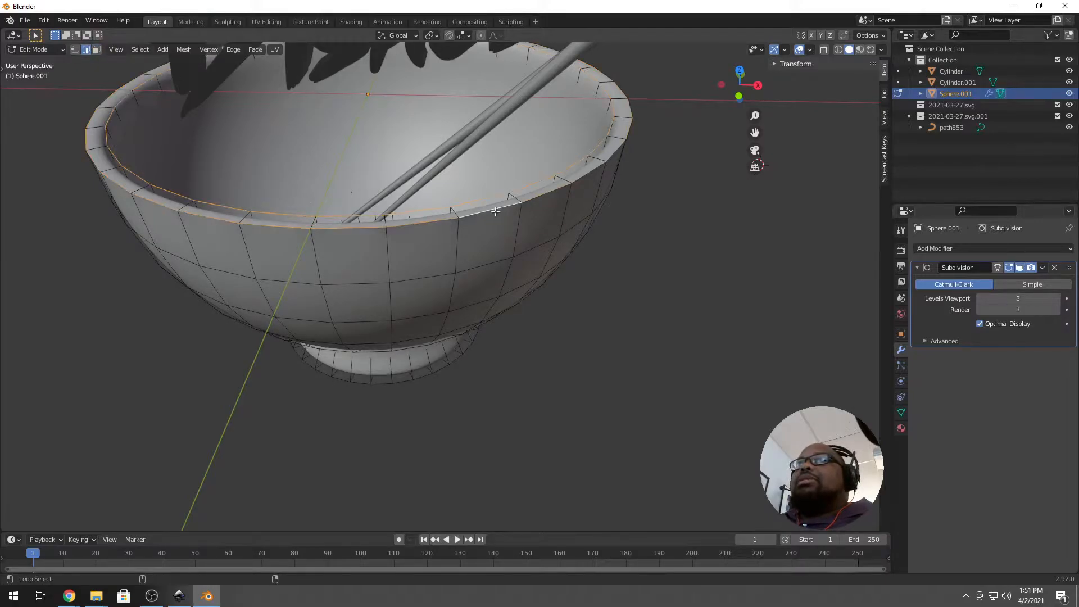
{"action": "key", "text": "shift+e"}
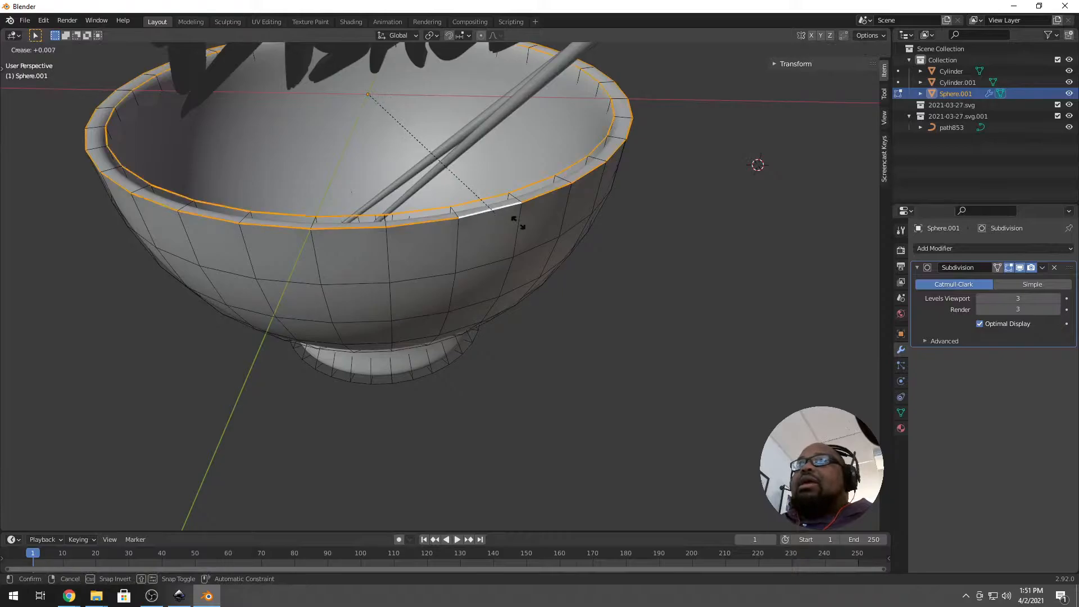
{"action": "left_click", "coordinate": [318, 470]}
Fully crease the foot's outer and inner edge loops.
{"action": "middle_click_drag", "start_coordinate": [443, 459], "coordinate": [455, 387]}
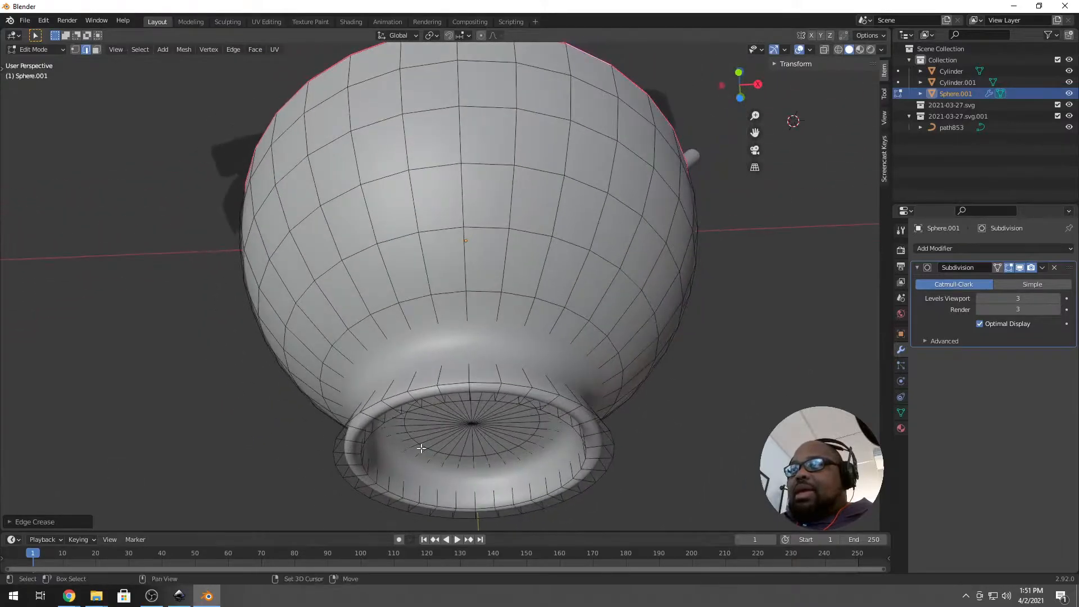
{"action": "left_click", "coordinate": [456, 384], "text": "alt"}
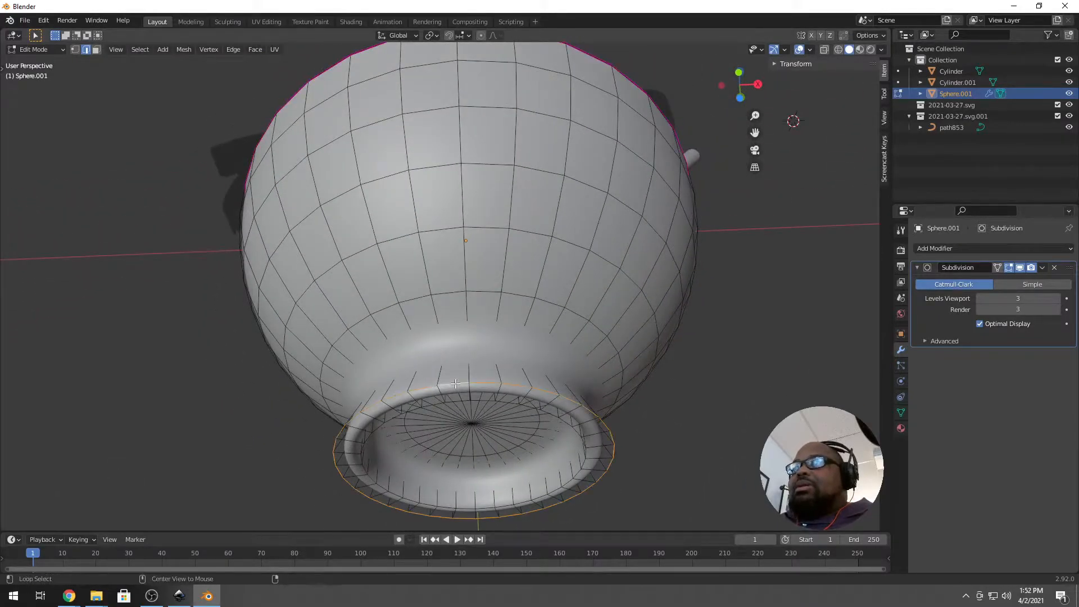
{"action": "left_click", "coordinate": [457, 394], "text": "alt+shift"}
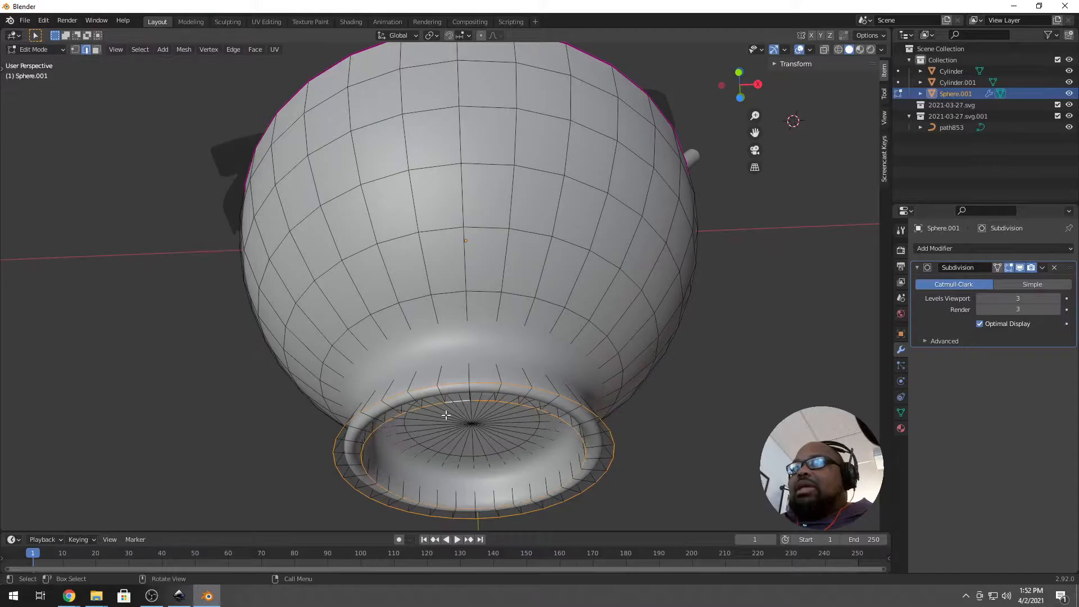
{"action": "key", "text": "shift+e"}
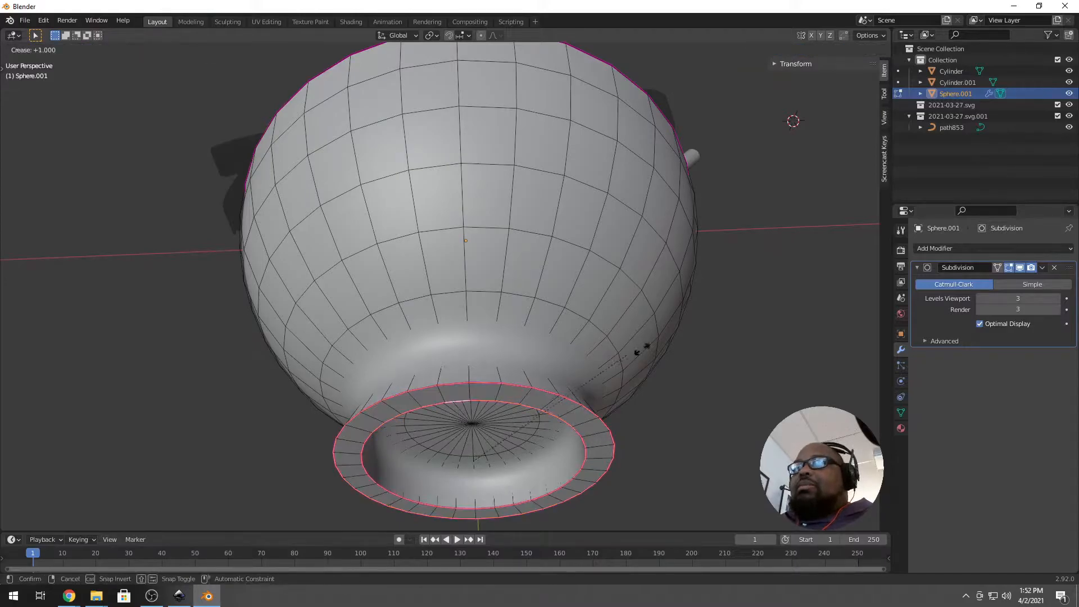
{"action": "left_click", "coordinate": [740, 328]}
In wireframe with the modifier cage shown, fully crease the upper foot loop.
{"action": "middle_click_drag", "start_coordinate": [594, 354], "coordinate": [597, 376]}
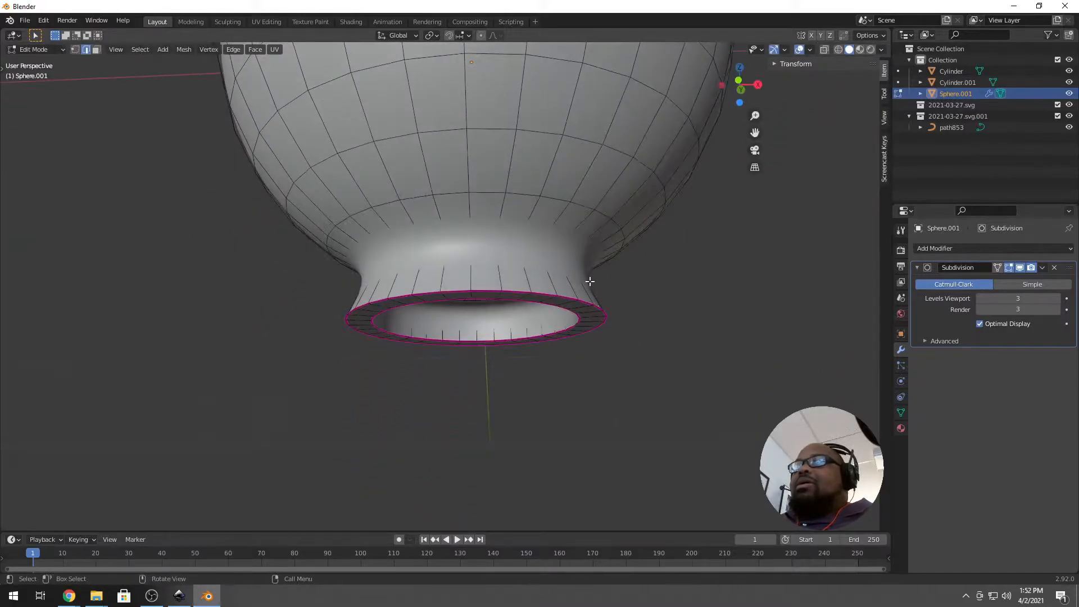
{"action": "middle_click_drag", "start_coordinate": [590, 282], "coordinate": [575, 291]}
{"action": "scroll", "coordinate": [528, 220], "scroll_direction": "down", "scroll_amount": 1}
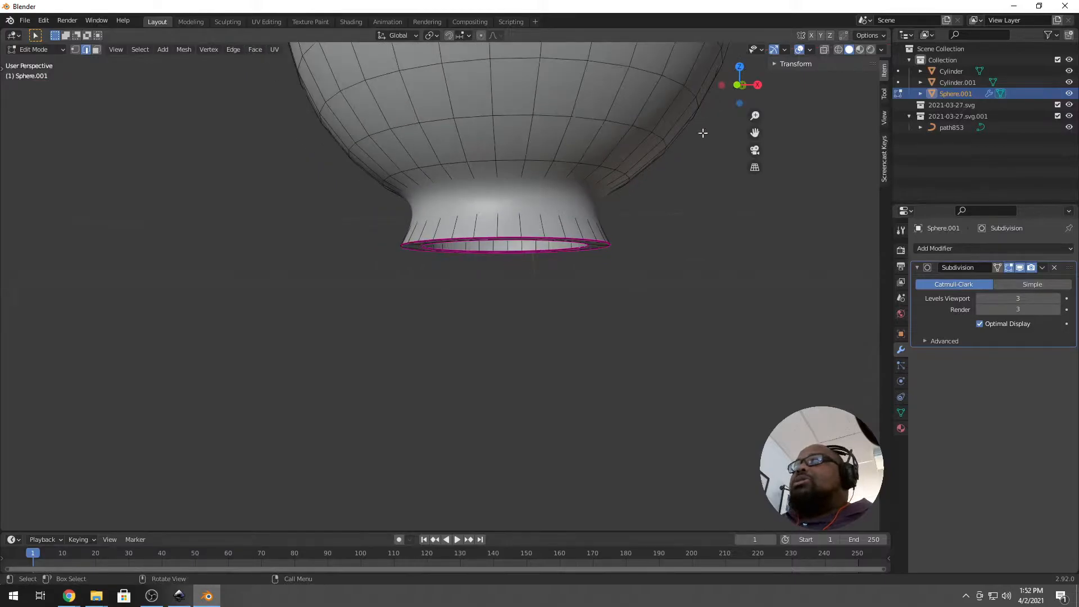
{"action": "left_click", "coordinate": [837, 50]}
{"action": "scroll", "coordinate": [497, 205], "scroll_direction": "up", "scroll_amount": 1}
{"action": "scroll", "coordinate": [497, 205], "scroll_direction": "up", "scroll_amount": 1}
{"action": "key", "text": "alt+a"}
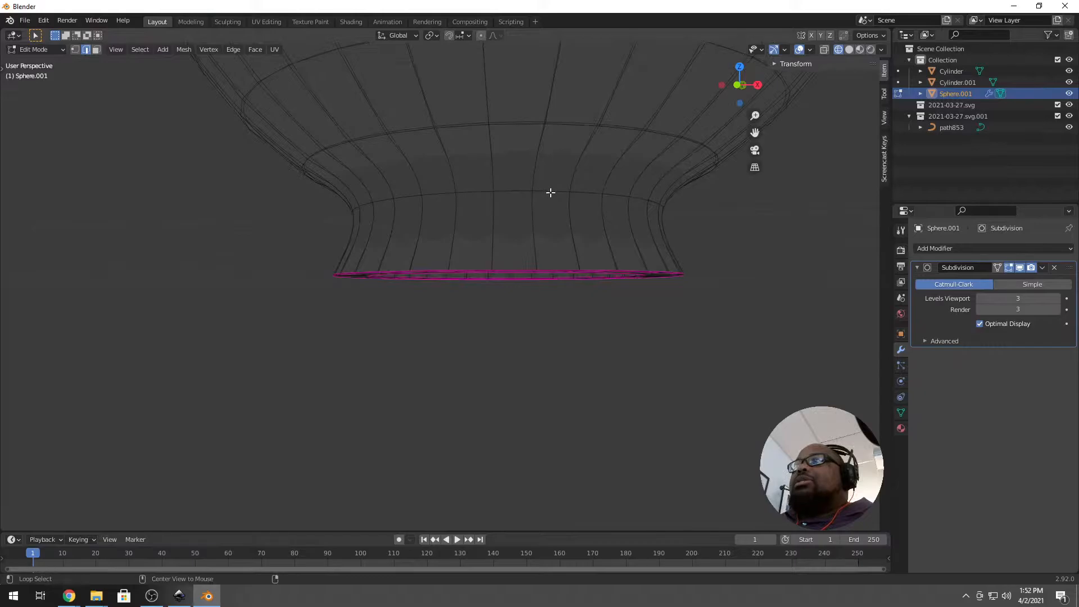
{"action": "middle_click_drag", "start_coordinate": [542, 197], "coordinate": [414, 210]}
{"action": "middle_click_drag", "start_coordinate": [496, 180], "coordinate": [494, 184]}
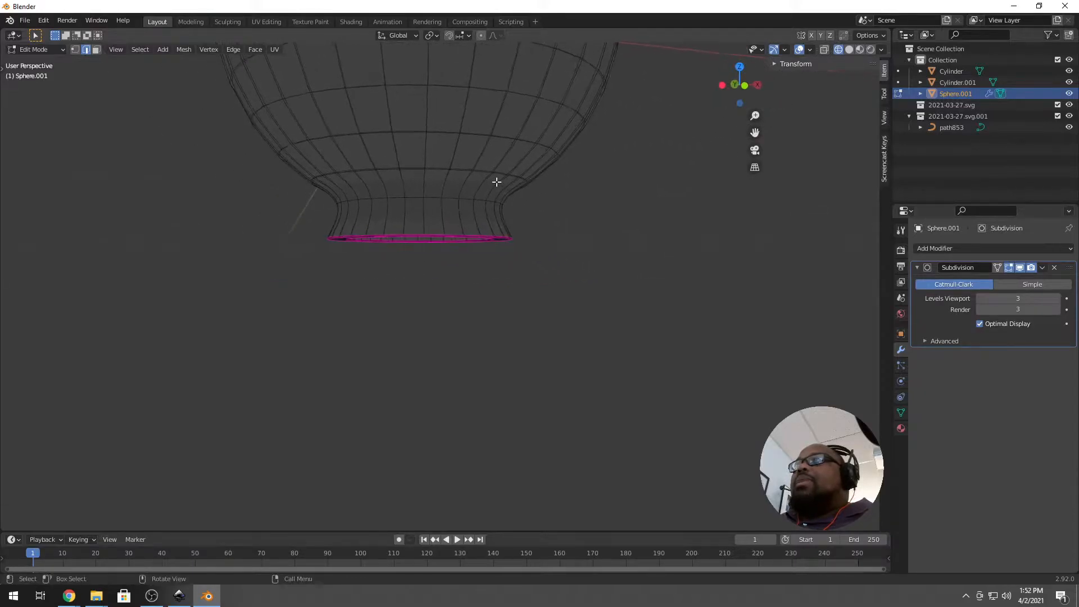
{"action": "middle_click_drag", "start_coordinate": [566, 140], "coordinate": [771, 212]}
{"action": "left_click", "coordinate": [1020, 269]}
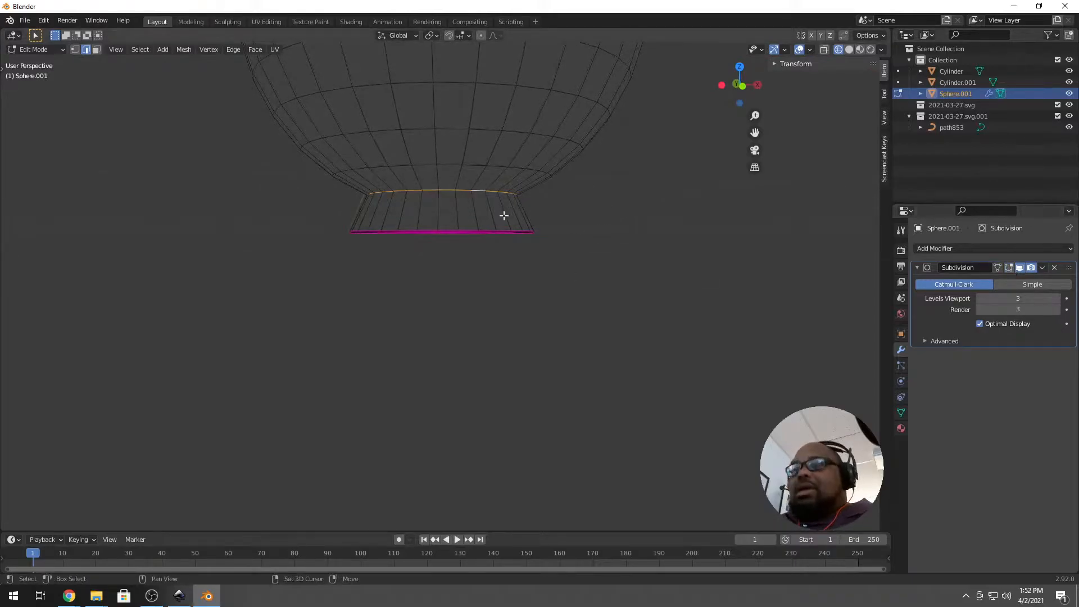
{"action": "key", "text": "shift+e"}
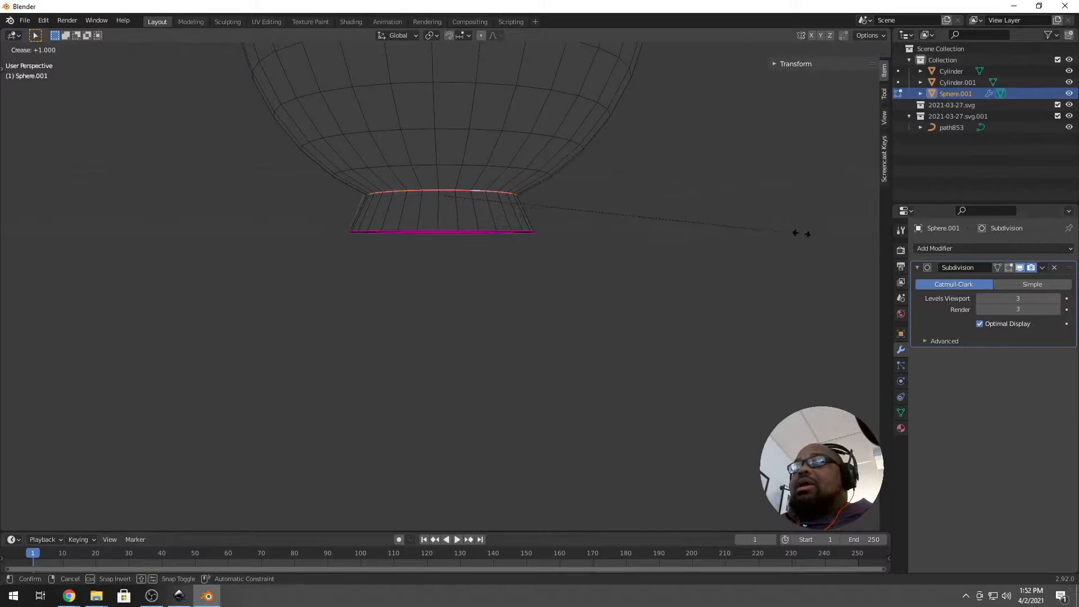
{"action": "left_click", "coordinate": [705, 274]}
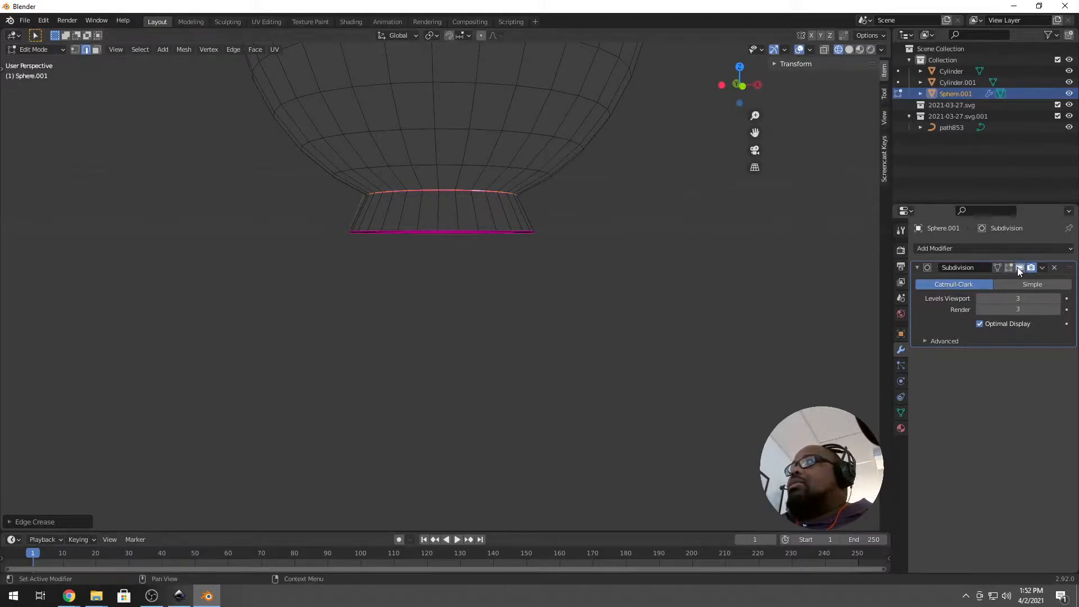
Toggle the Subdivision modifier's On Cage option and return the viewport to Solid shading.
{"action": "left_click", "coordinate": [999, 267]}
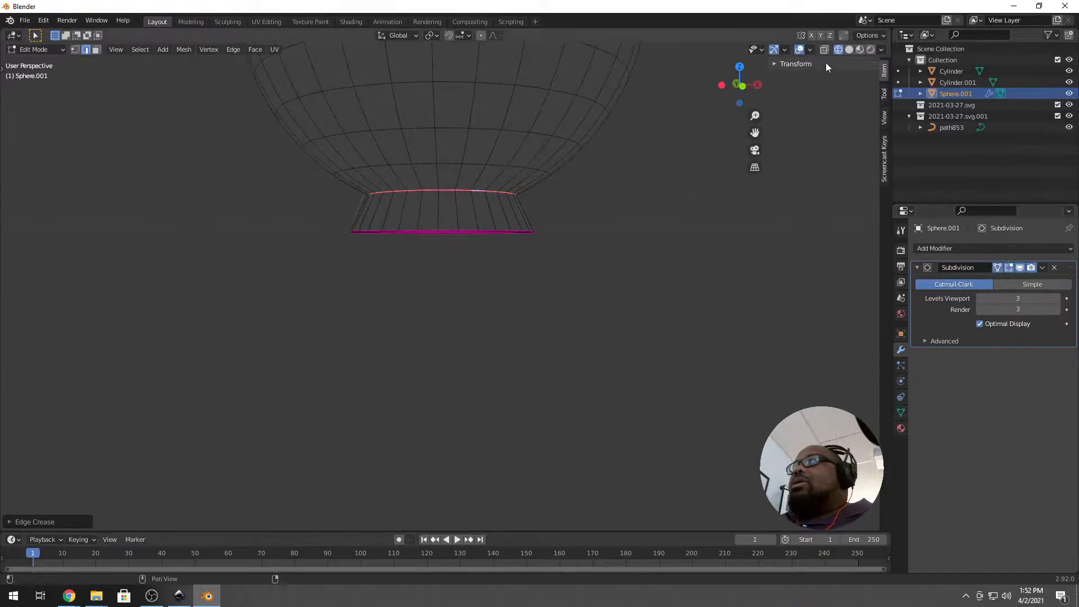
{"action": "middle_click_drag", "start_coordinate": [446, 202], "coordinate": [443, 194]}
{"action": "scroll", "coordinate": [445, 190], "scroll_direction": "down", "scroll_amount": 8}
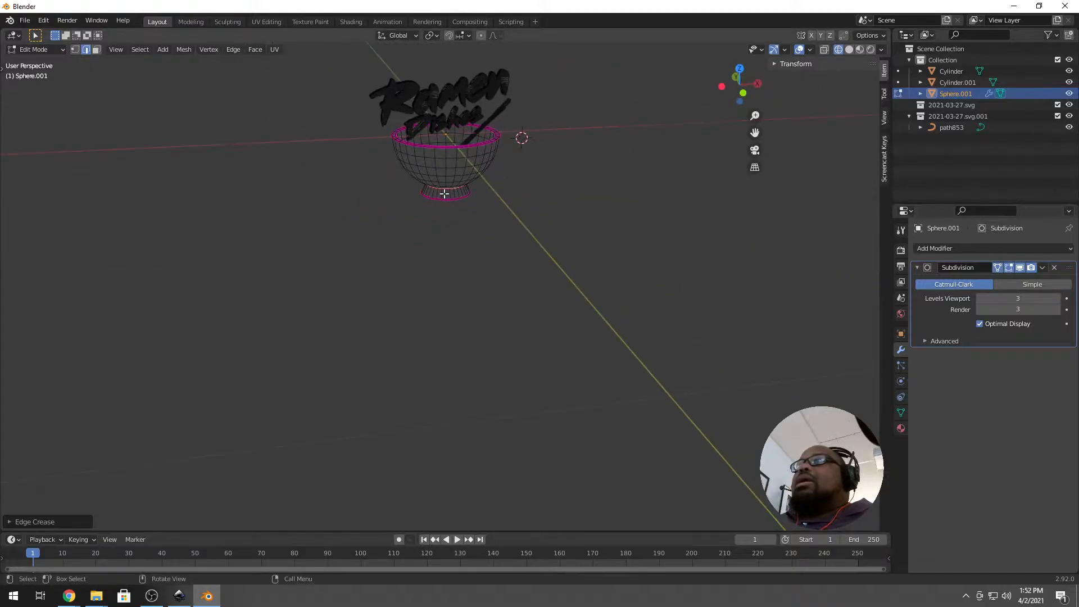
{"action": "scroll", "coordinate": [470, 151], "scroll_direction": "up", "scroll_amount": 4}
{"action": "key", "text": "Tab"}
{"action": "key", "text": "Tab"}
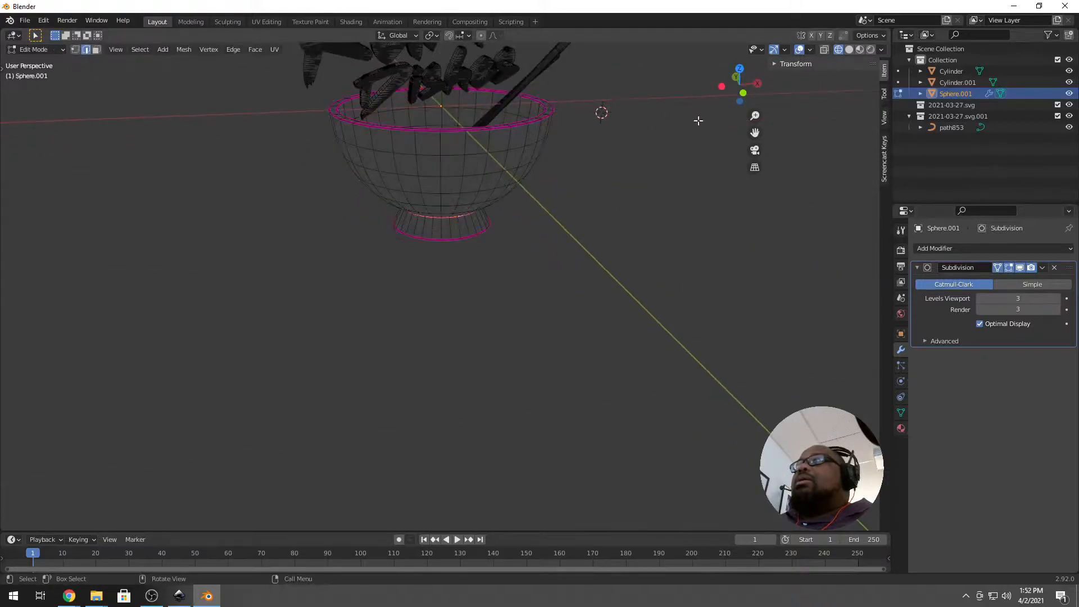
{"action": "left_click", "coordinate": [849, 50]}
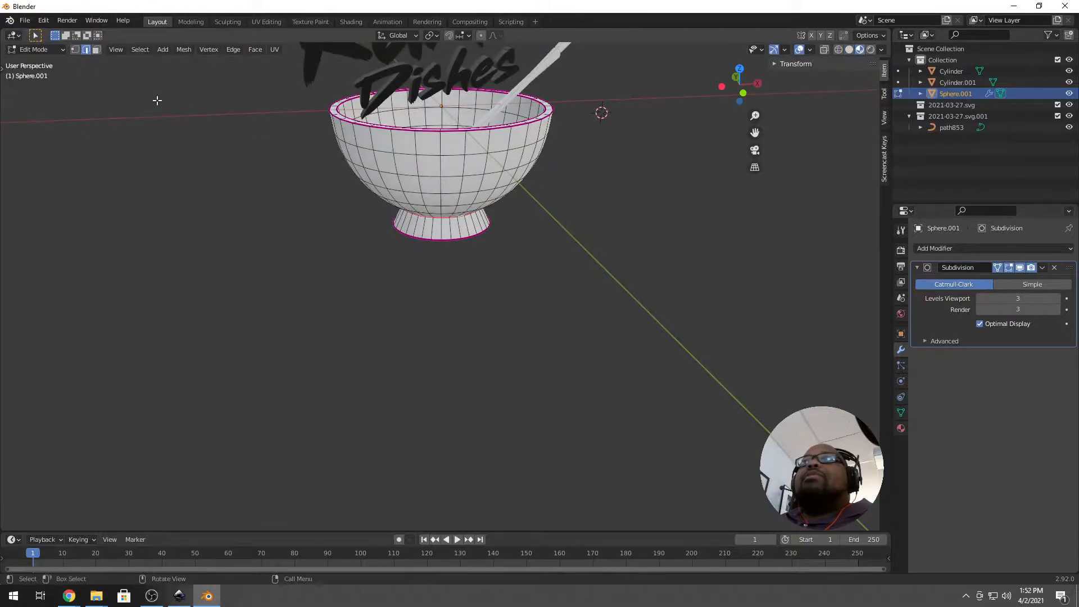
Use Save As to store the project in Desktop > Ramen under the name RAMENbOWL.blend.
{"action": "left_click", "coordinate": [28, 22]}
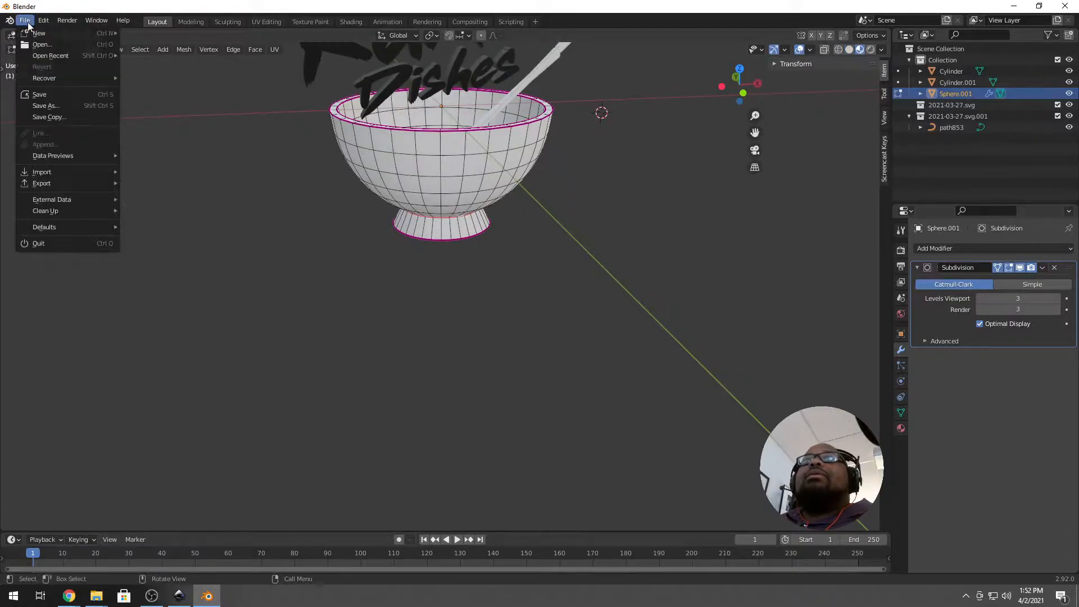
{"action": "left_click", "coordinate": [60, 102]}
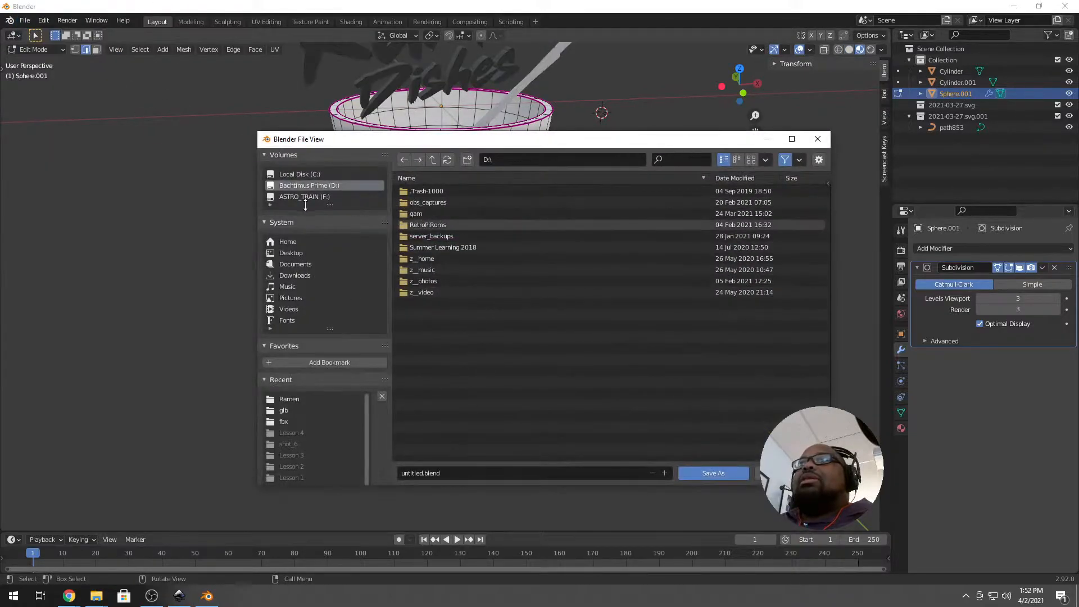
{"action": "left_click", "coordinate": [302, 257]}
{"action": "double_click", "coordinate": [413, 227]}
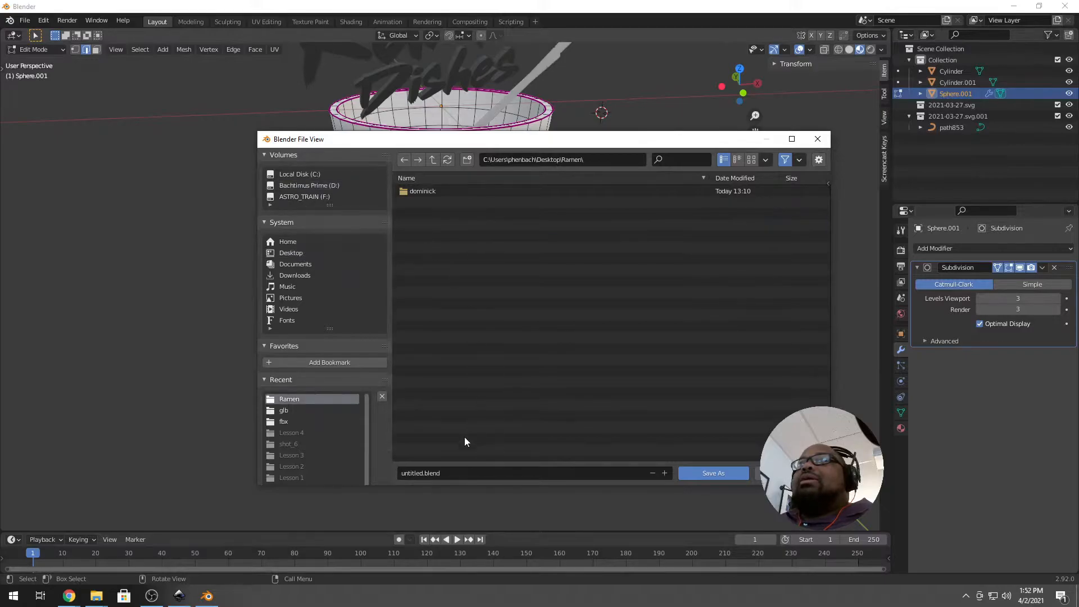
{"action": "left_click", "coordinate": [421, 473]}
{"action": "double_click", "coordinate": [414, 474]}
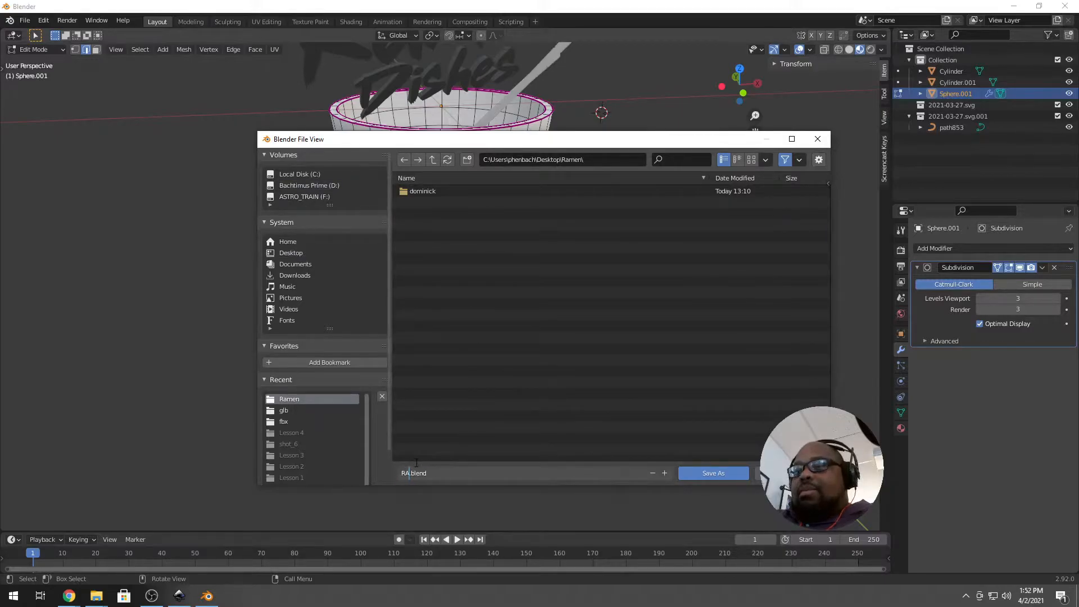
{"action": "type", "text": "RAMENbOWL"}
{"action": "key", "text": "Return"}
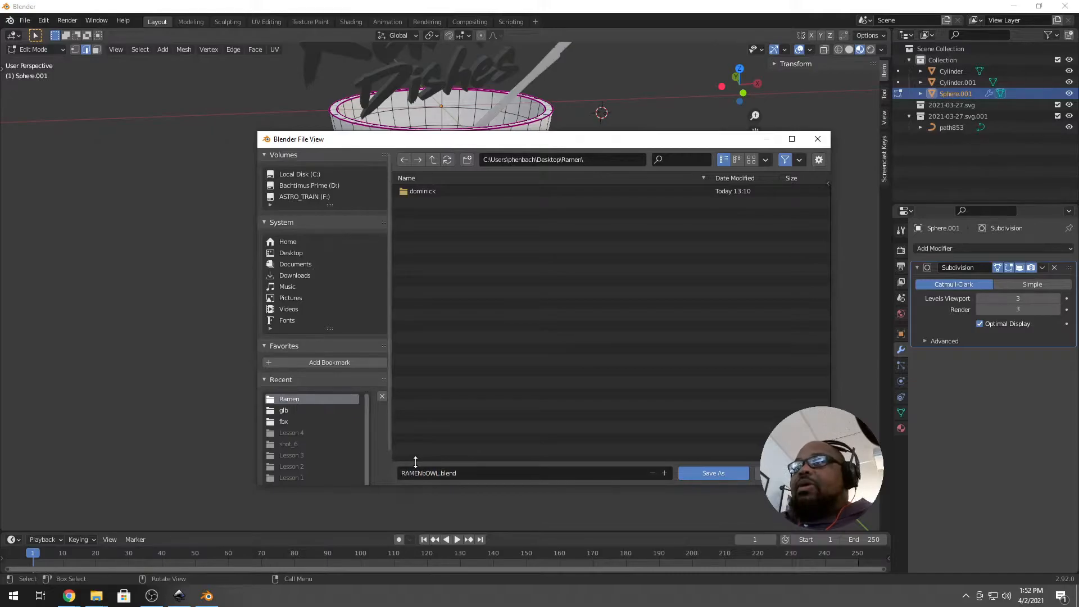
{"action": "left_click", "coordinate": [711, 472]}
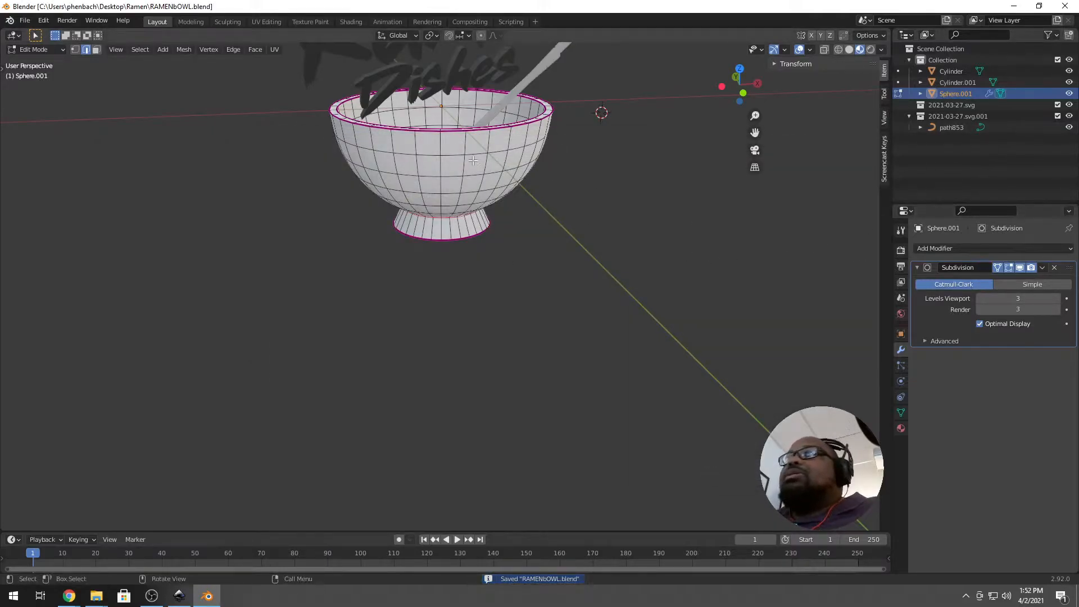
Switch to Object Mode, orbit down into the bowl, and select a chopstick and the Ramen Dishes text.
{"action": "scroll", "coordinate": [869, 58], "scroll_direction": "up", "scroll_amount": 2}
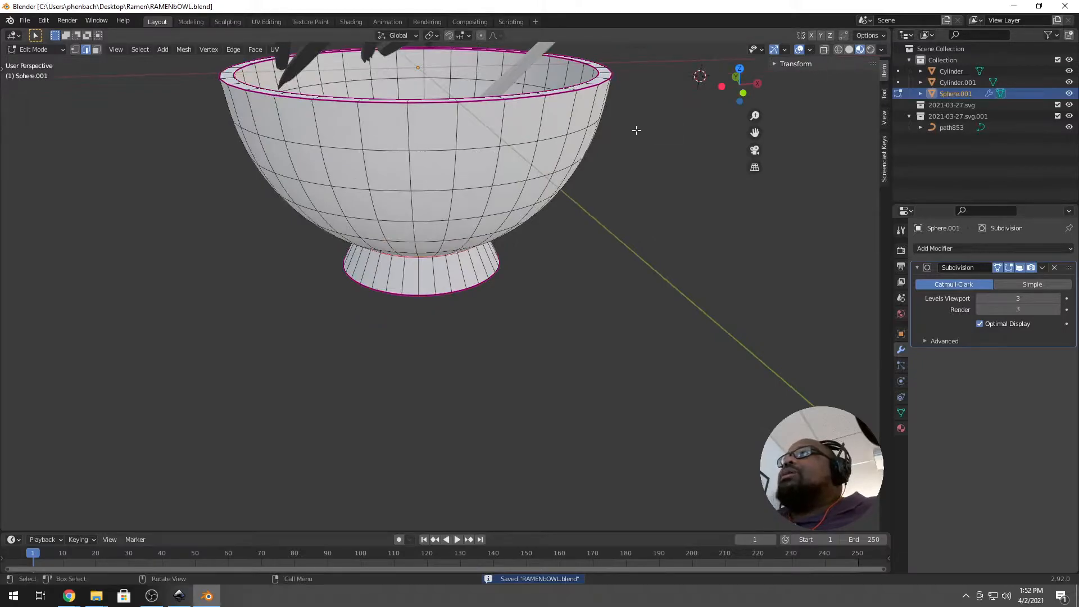
{"action": "key", "text": "Tab"}
{"action": "middle_click_drag", "start_coordinate": [466, 147], "coordinate": [312, 109]}
{"action": "middle_click_drag", "start_coordinate": [355, 168], "coordinate": [389, 224]}
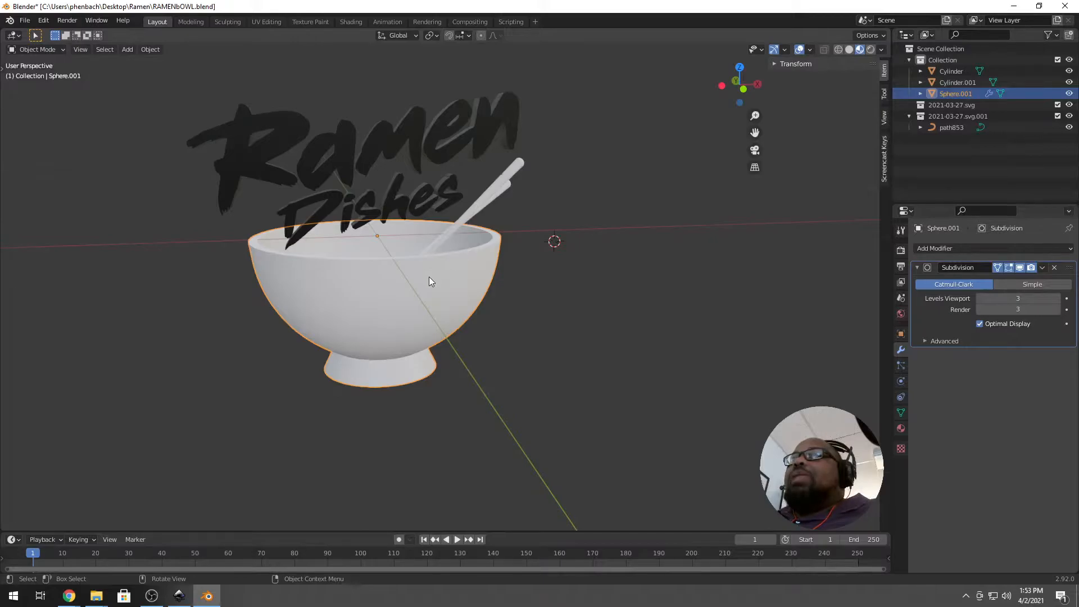
{"action": "left_click", "coordinate": [497, 192]}
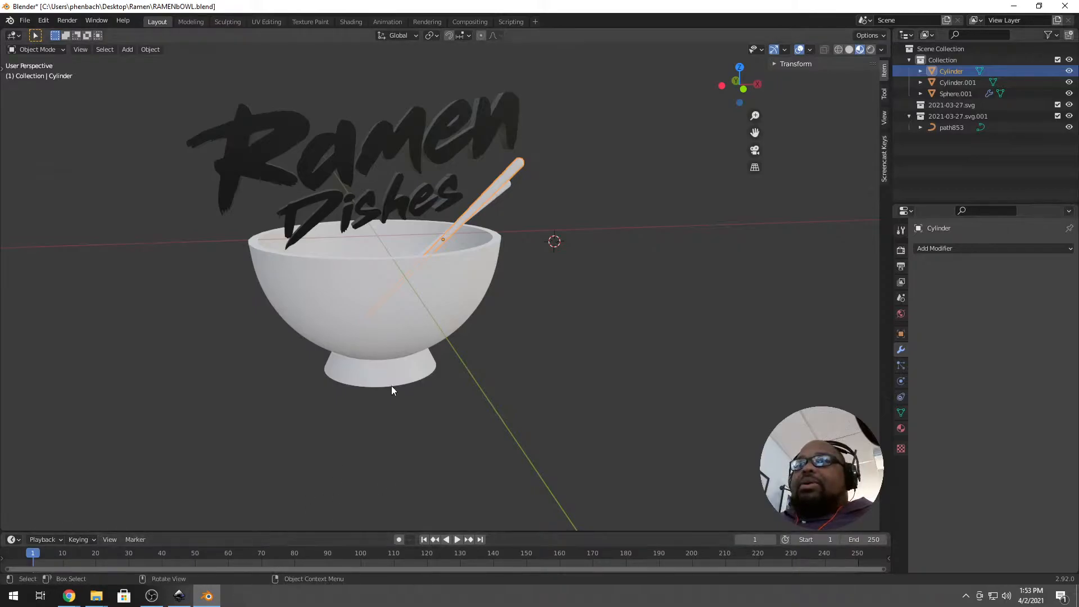
{"action": "left_click", "coordinate": [376, 176]}
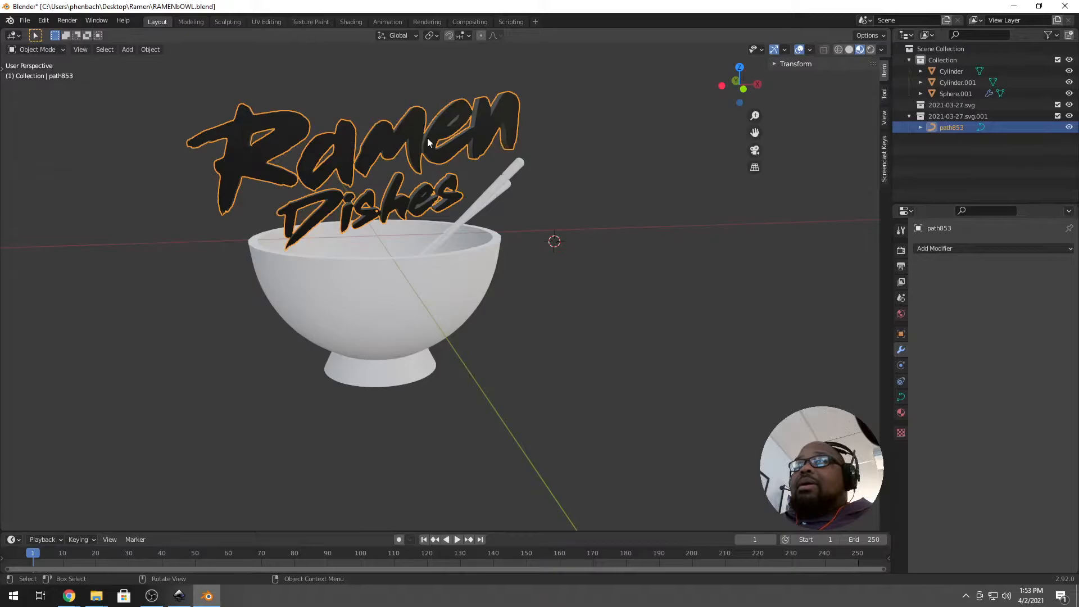
In Inkscape, draw a red rectangle to the left of the Ramen logo.
{"action": "left_click", "coordinate": [176, 598]}
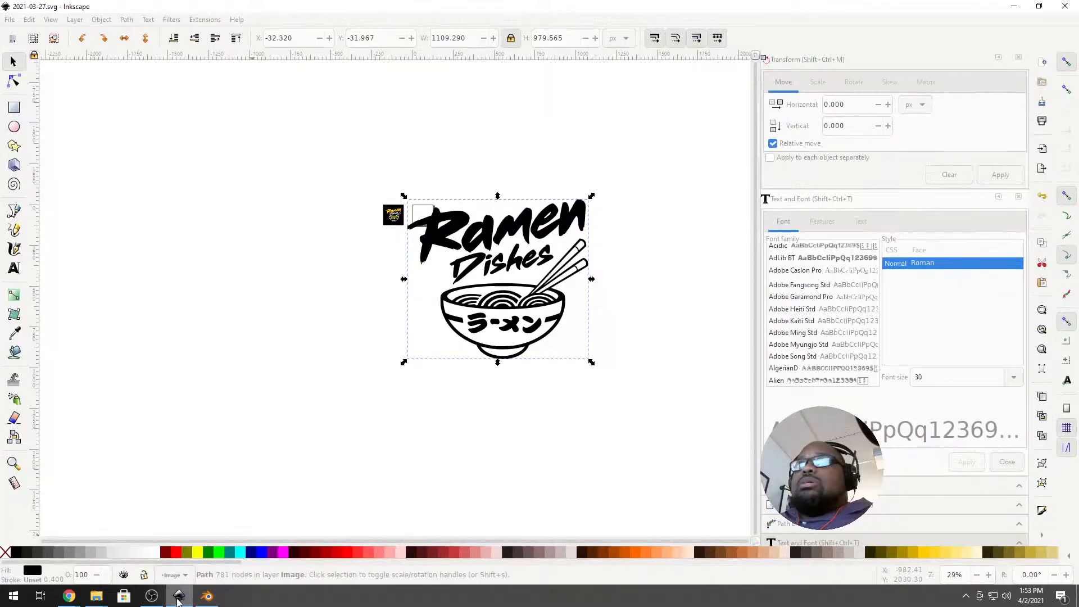
{"action": "scroll", "coordinate": [382, 276], "scroll_direction": "up", "scroll_amount": 7, "text": "ctrl"}
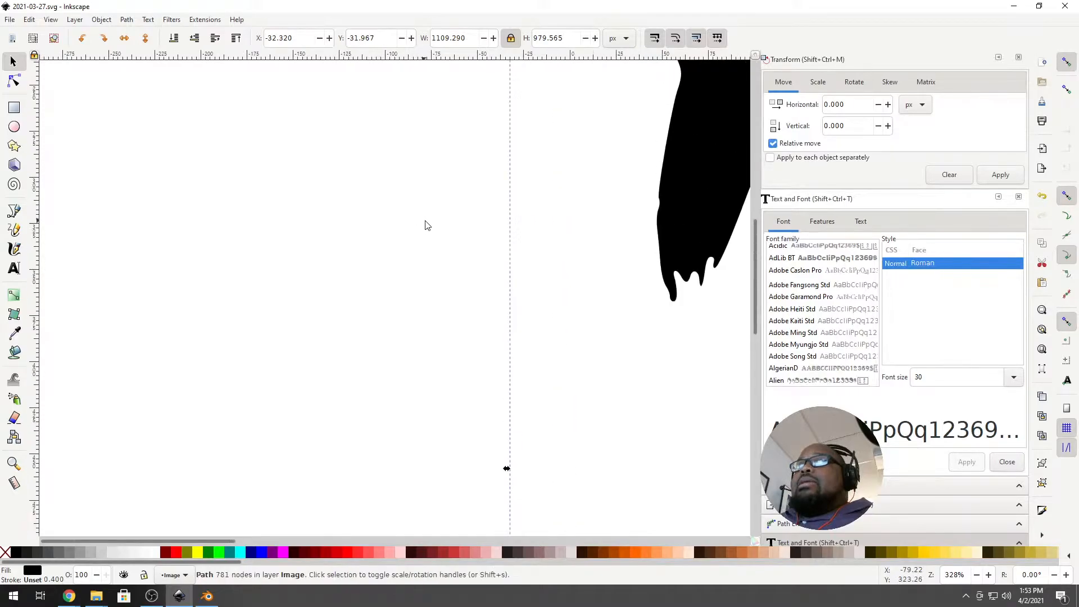
{"action": "scroll", "coordinate": [444, 232], "scroll_direction": "up", "scroll_amount": 10}
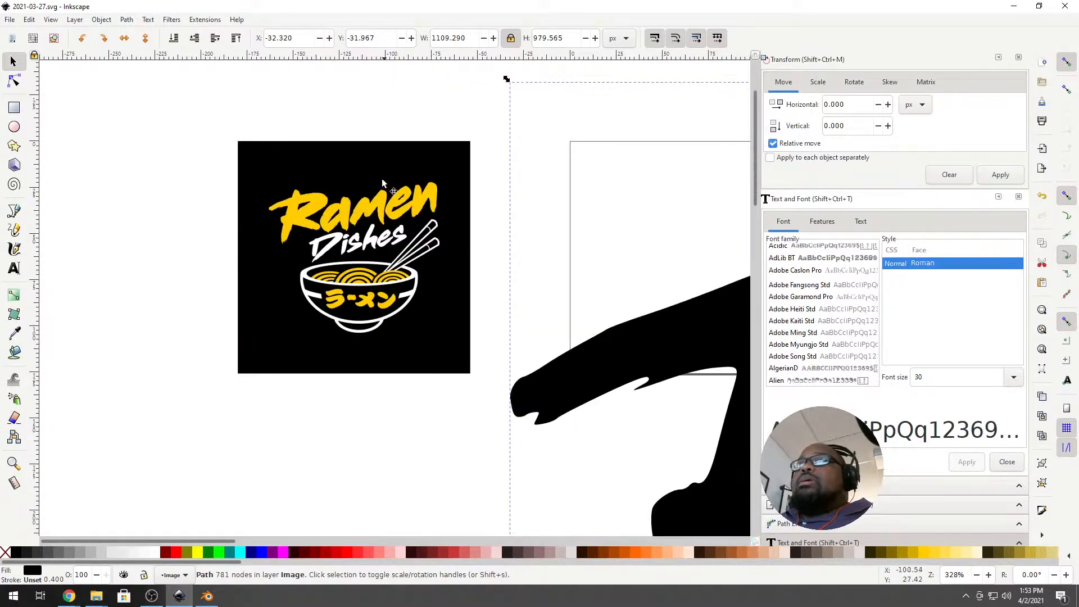
{"action": "left_click", "coordinate": [385, 191]}
{"action": "left_click", "coordinate": [14, 107]}
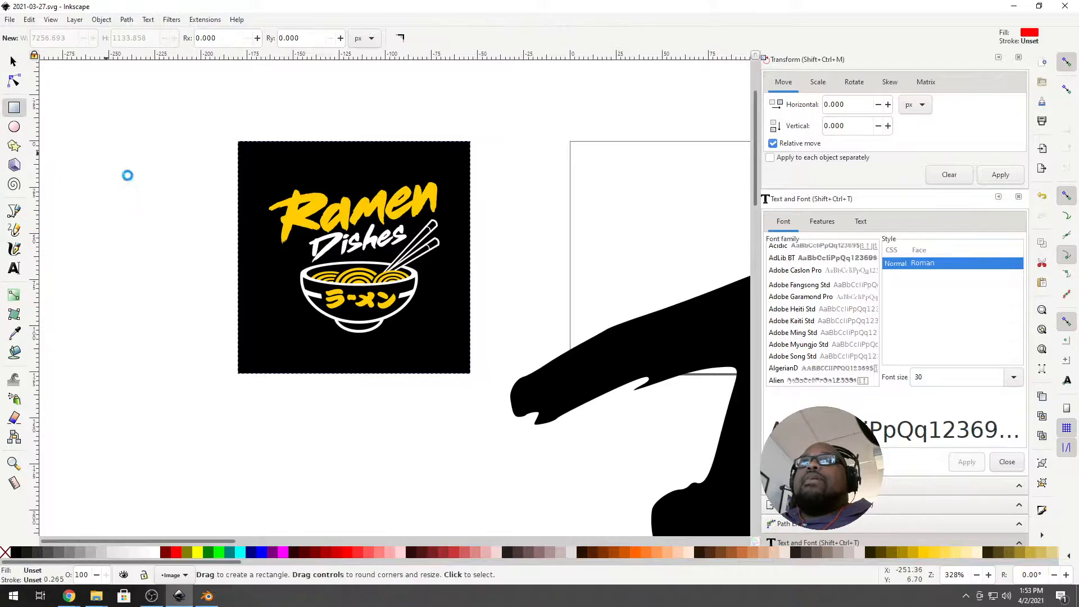
{"action": "left_click_drag", "start_coordinate": [107, 154], "coordinate": [165, 231]}
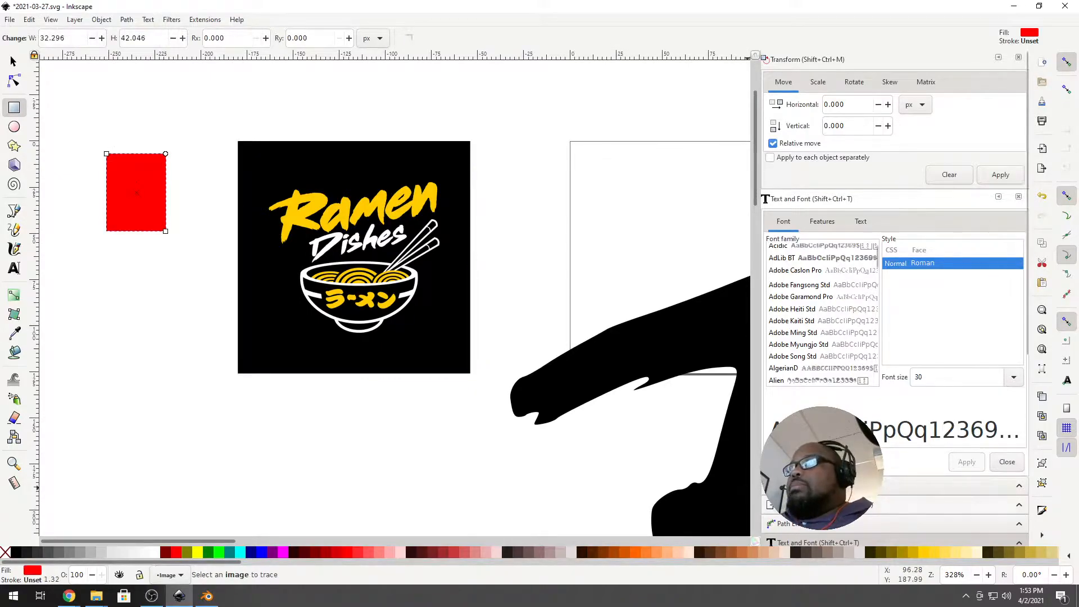
In Fill and Stroke, use the dropper to fill the rectangle with the logo's yellow.
{"action": "key", "text": "shift+ctrl+f"}
{"action": "scroll", "coordinate": [831, 404], "scroll_direction": "down", "scroll_amount": 2}
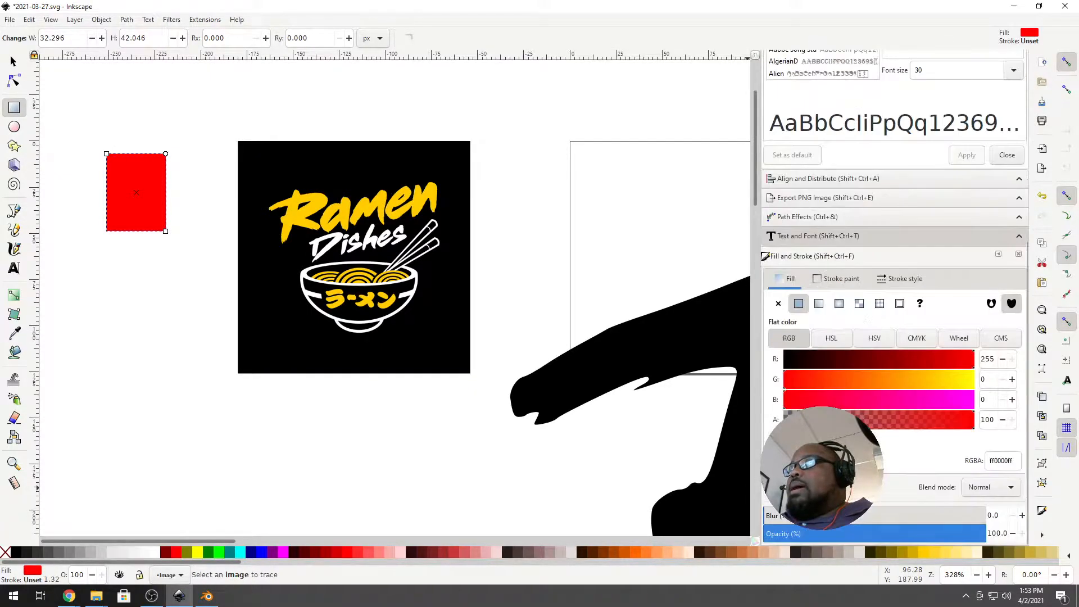
{"action": "key", "text": "d"}
{"action": "left_click", "coordinate": [354, 218]}
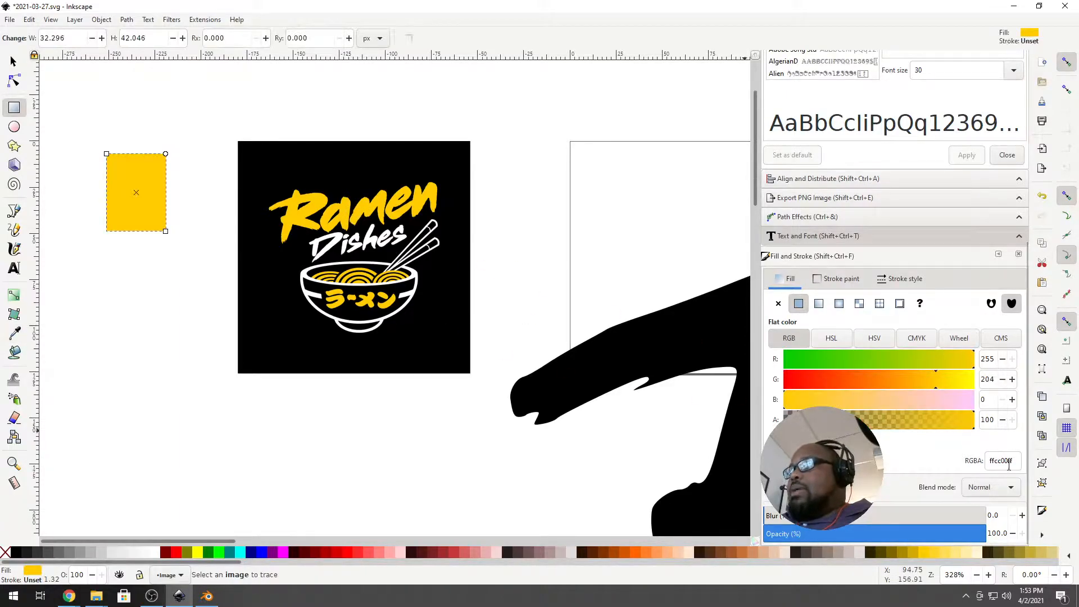
Copy the ffcc00 colour code from the RGBA field and return to Blender.
{"action": "left_click_drag", "start_coordinate": [990, 460], "coordinate": [1006, 461]}
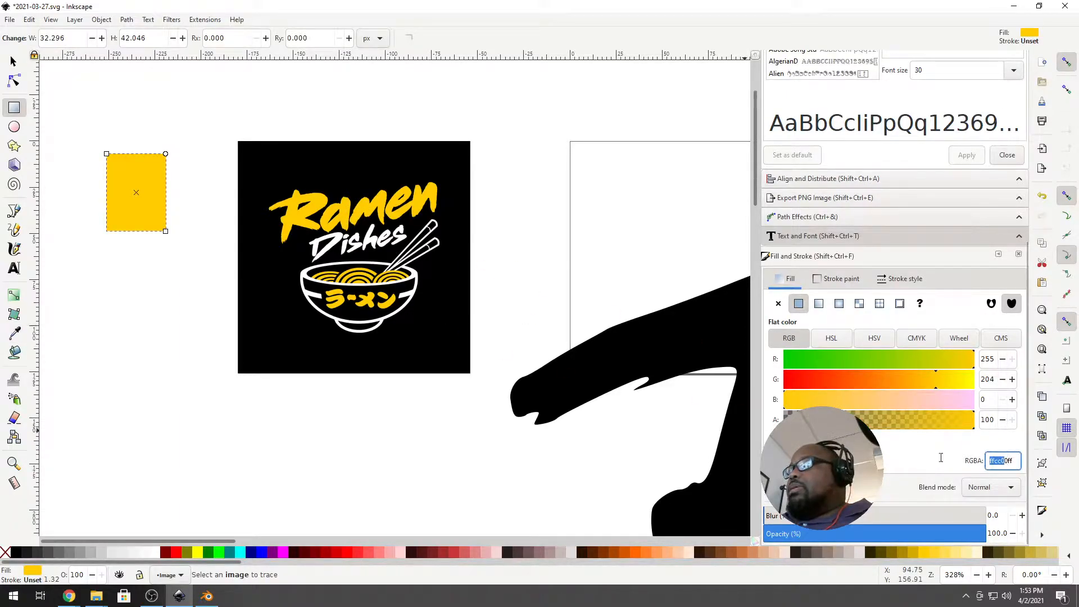
{"action": "left_click", "coordinate": [1009, 460]}
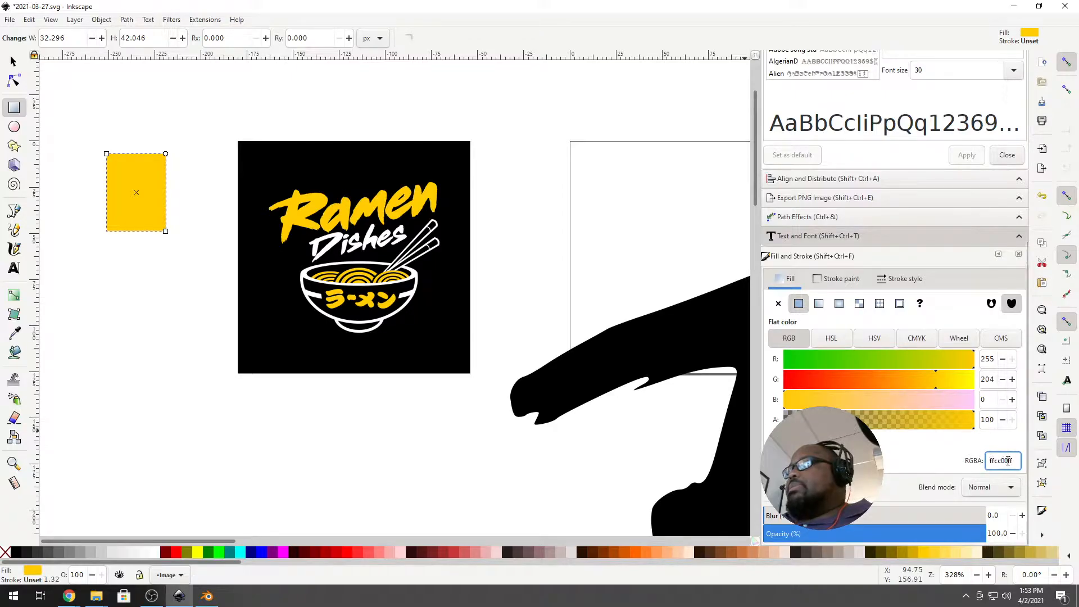
{"action": "left_click_drag", "start_coordinate": [1008, 461], "coordinate": [990, 461]}
{"action": "right_click", "coordinate": [991, 461]}
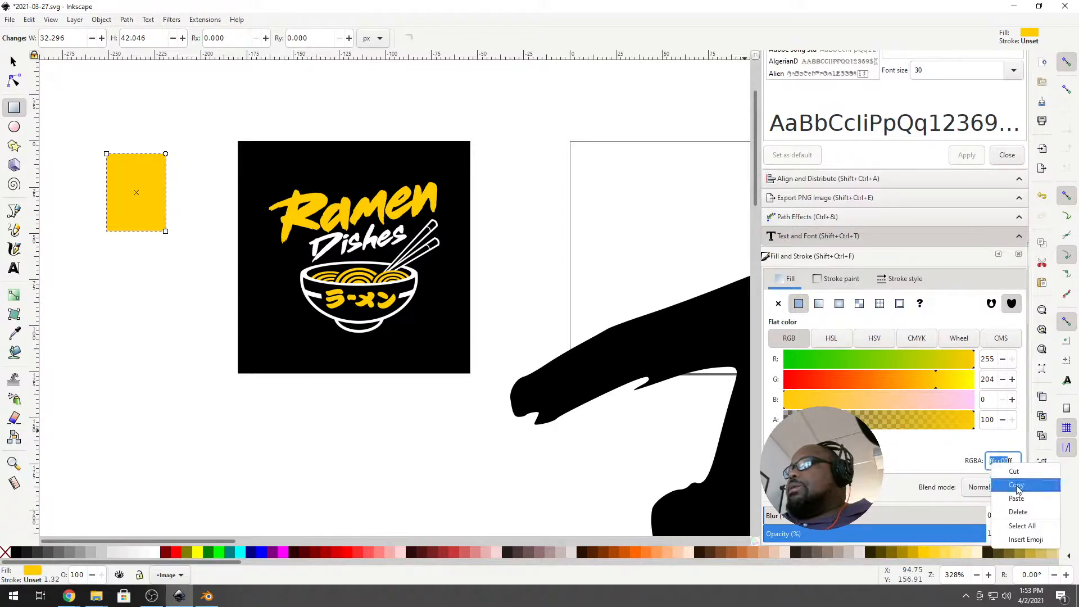
{"action": "left_click", "coordinate": [1014, 486]}
{"action": "key", "text": "super"}
{"action": "key", "text": "super"}
{"action": "left_click", "coordinate": [213, 598]}
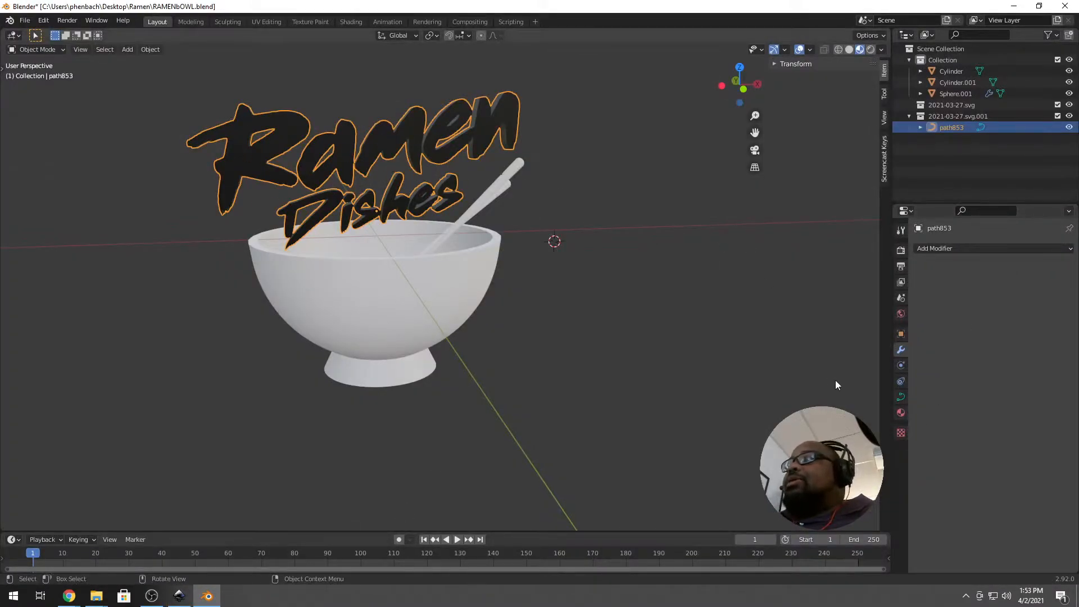
Remove the logo's SVGMat.003 material and add a new material with a Toon BSDF surface.
{"action": "left_click", "coordinate": [900, 412]}
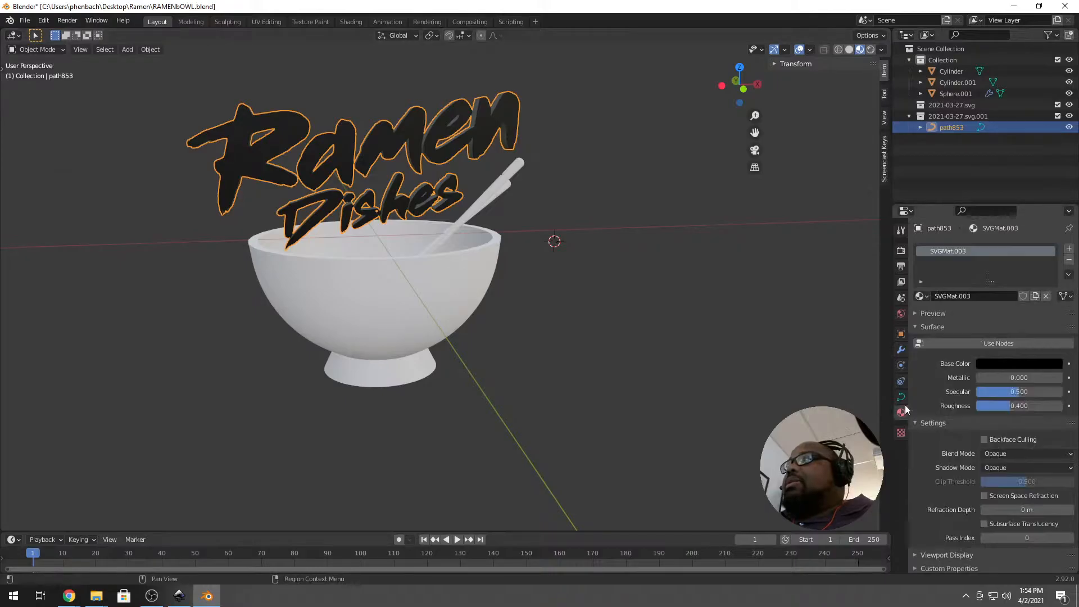
{"action": "left_click", "coordinate": [1069, 260]}
{"action": "left_click", "coordinate": [967, 296]}
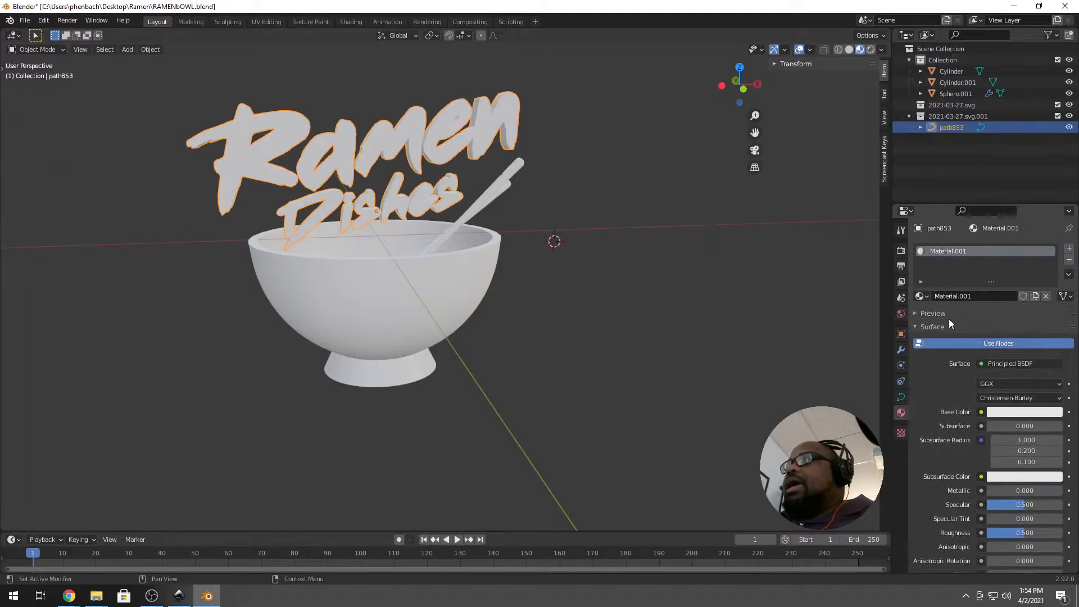
{"action": "left_click", "coordinate": [921, 296]}
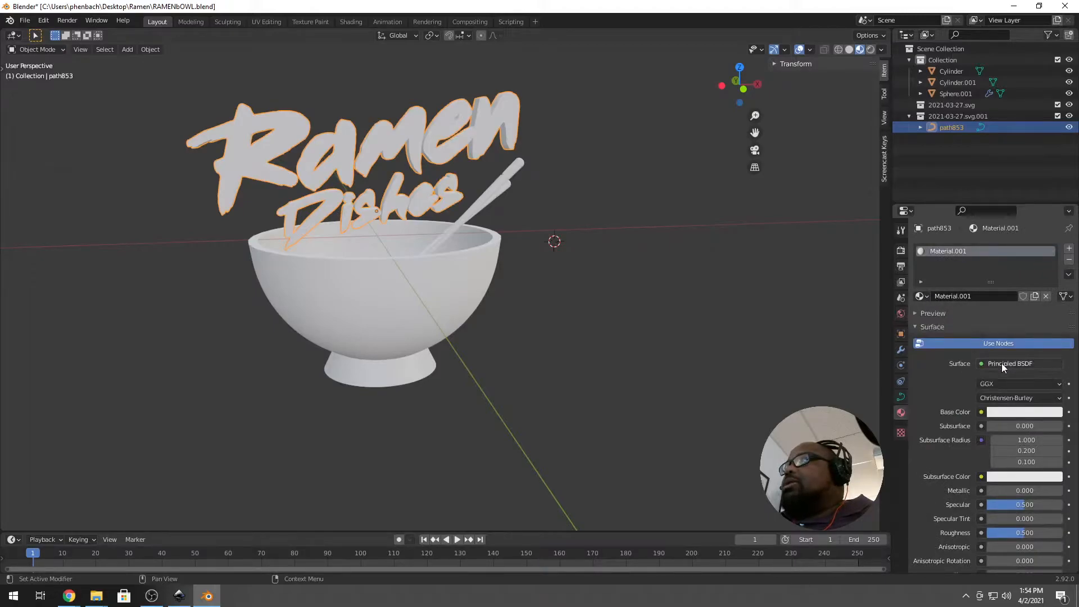
{"action": "left_click", "coordinate": [1002, 363]}
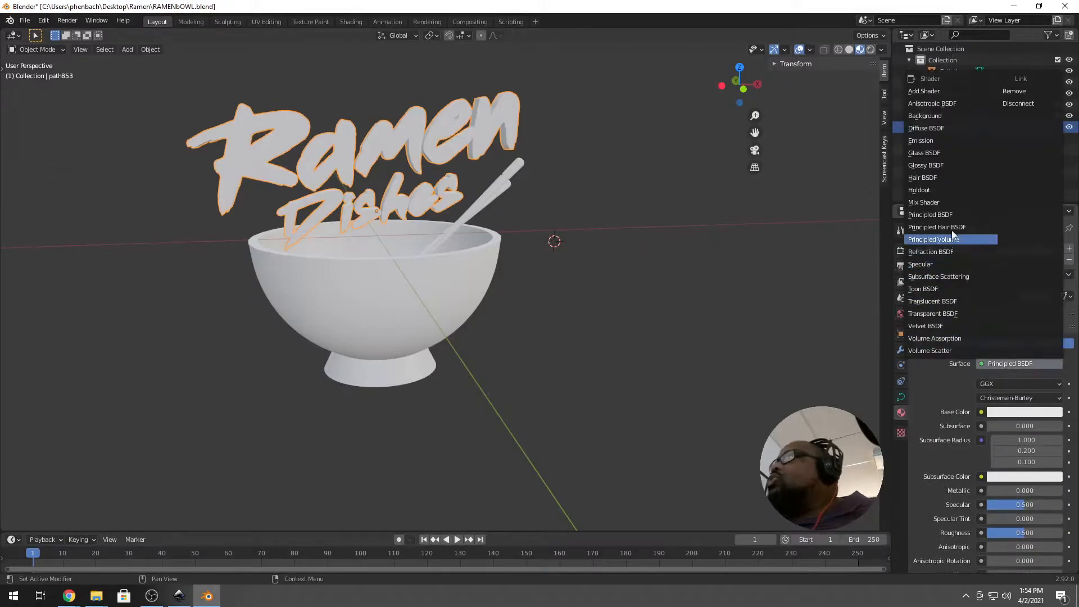
{"action": "left_click", "coordinate": [940, 287]}
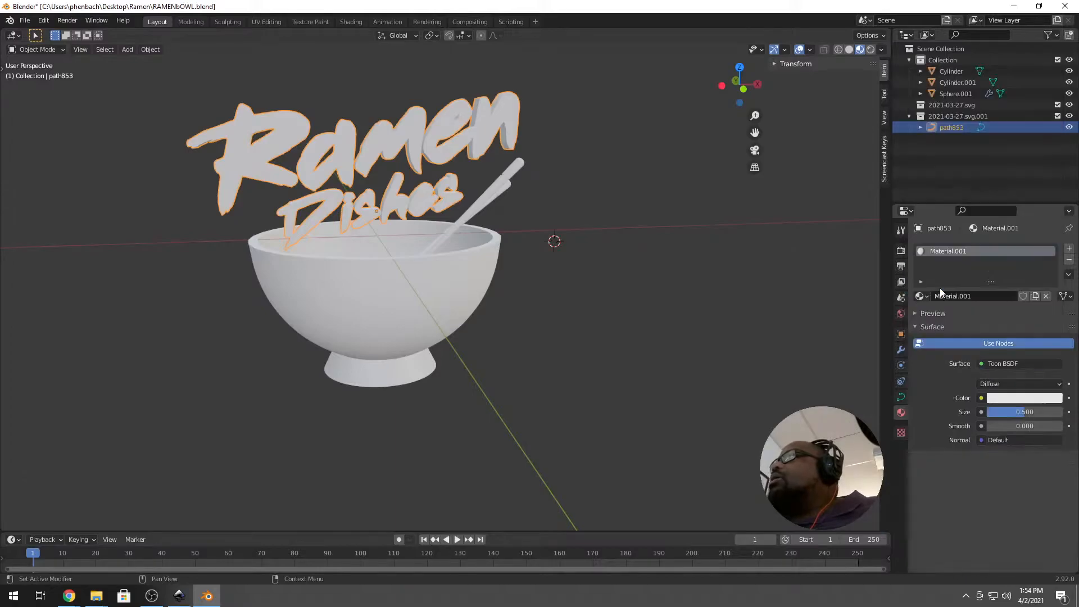
Set the Toon BSDF colour to hex FFCC00.
{"action": "left_click", "coordinate": [1011, 397]}
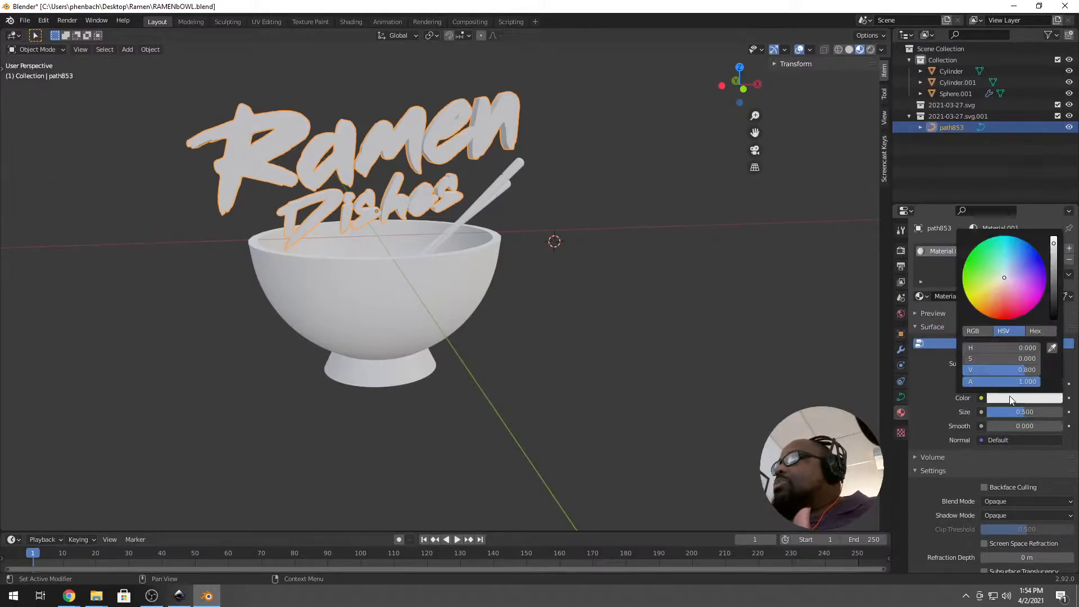
{"action": "left_click", "coordinate": [1037, 331]}
{"action": "left_click", "coordinate": [999, 349]}
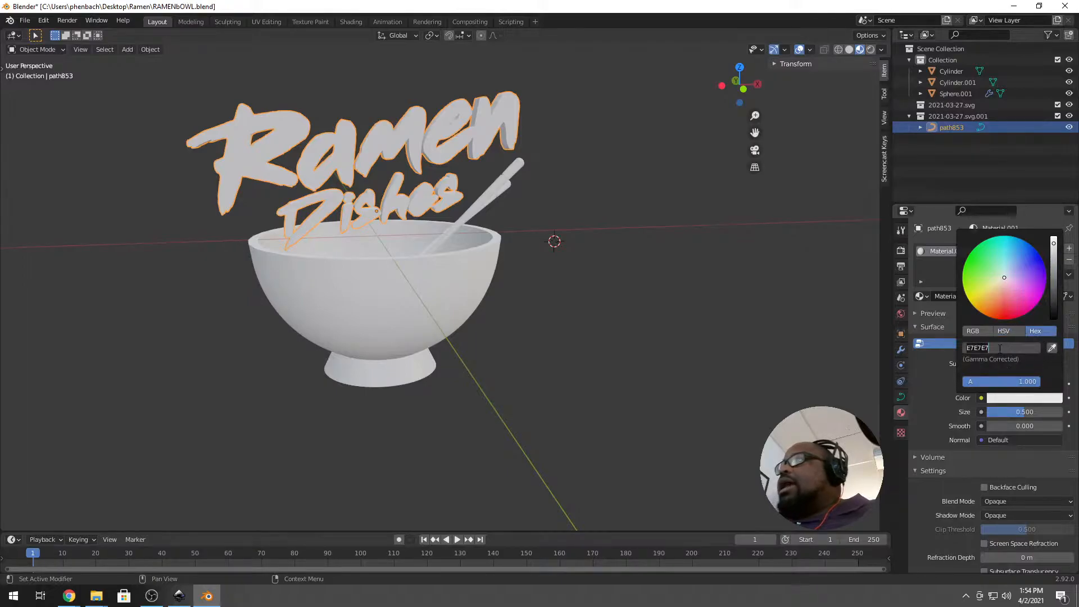
{"action": "type", "text": "FFCC00"}
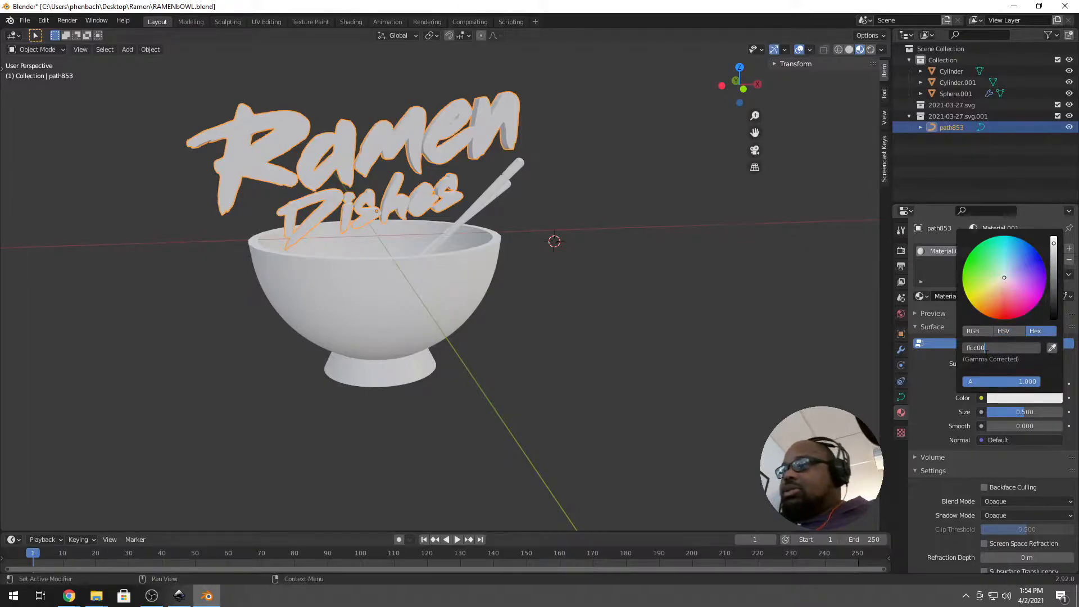
{"action": "key", "text": "Return"}
{"action": "scroll", "coordinate": [385, 206], "scroll_direction": "up", "scroll_amount": 2}
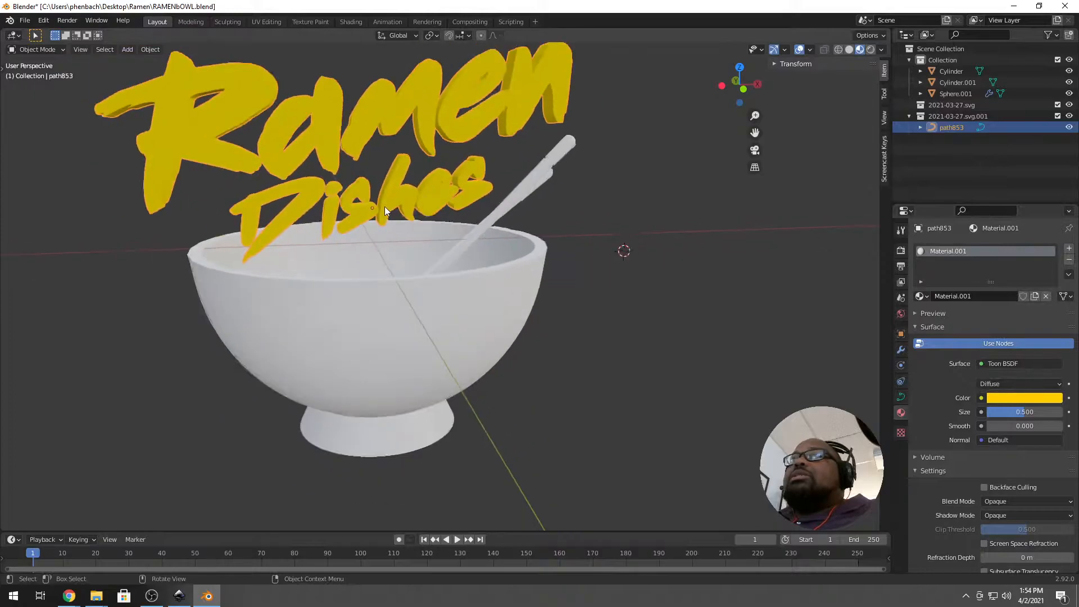
{"action": "scroll", "coordinate": [384, 205], "scroll_direction": "down", "scroll_amount": 1}
Select the Ramen Dishes logo and enter Edit Mode on its curves.
{"action": "left_click", "coordinate": [658, 191]}
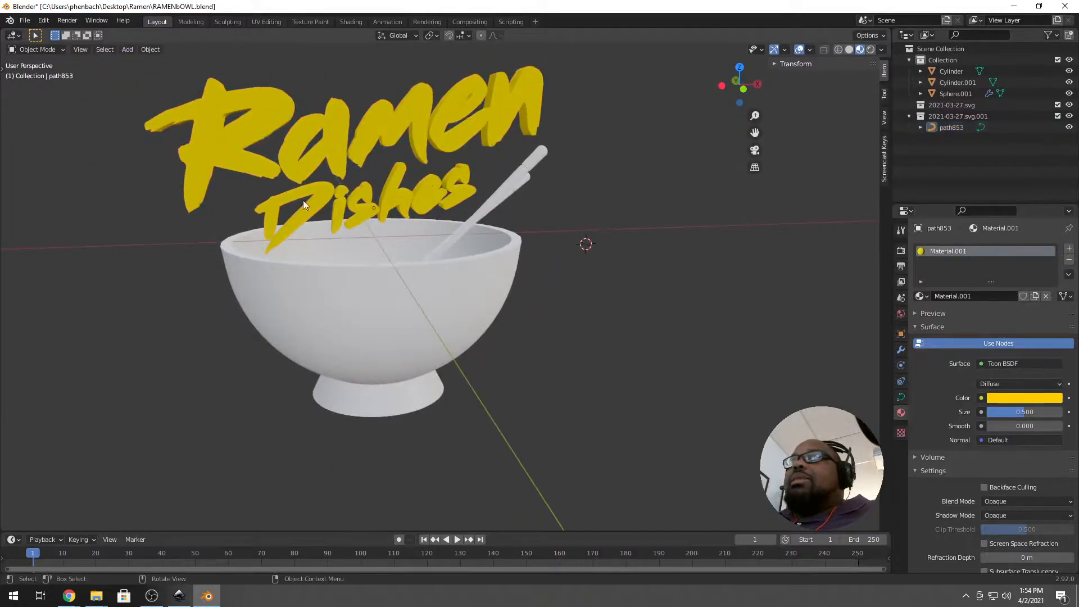
{"action": "middle_click_drag", "start_coordinate": [416, 198], "coordinate": [437, 187]}
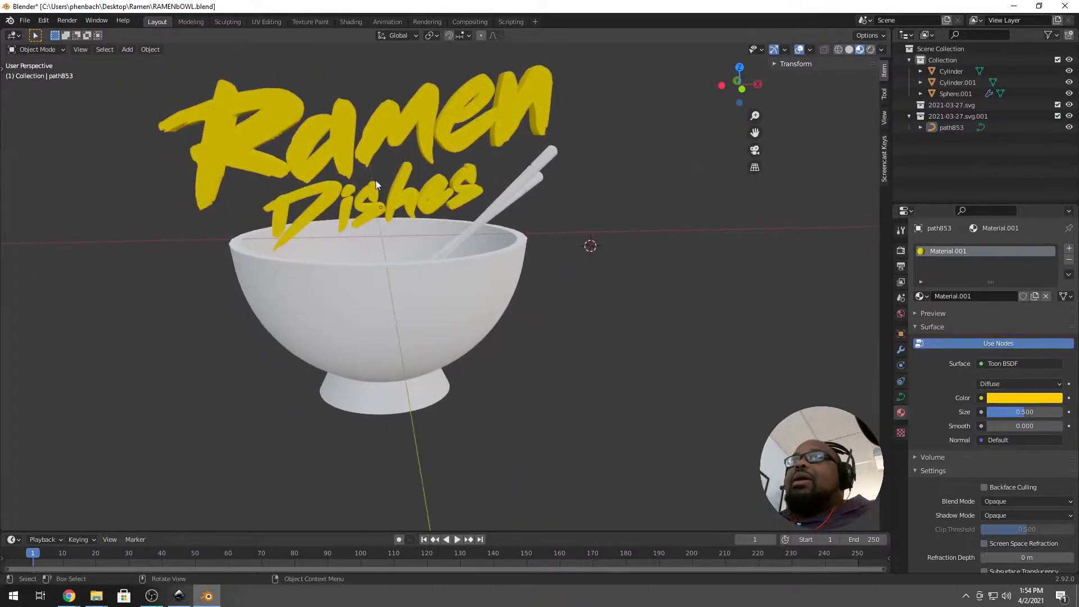
{"action": "scroll", "coordinate": [390, 225], "scroll_direction": "down", "scroll_amount": 3}
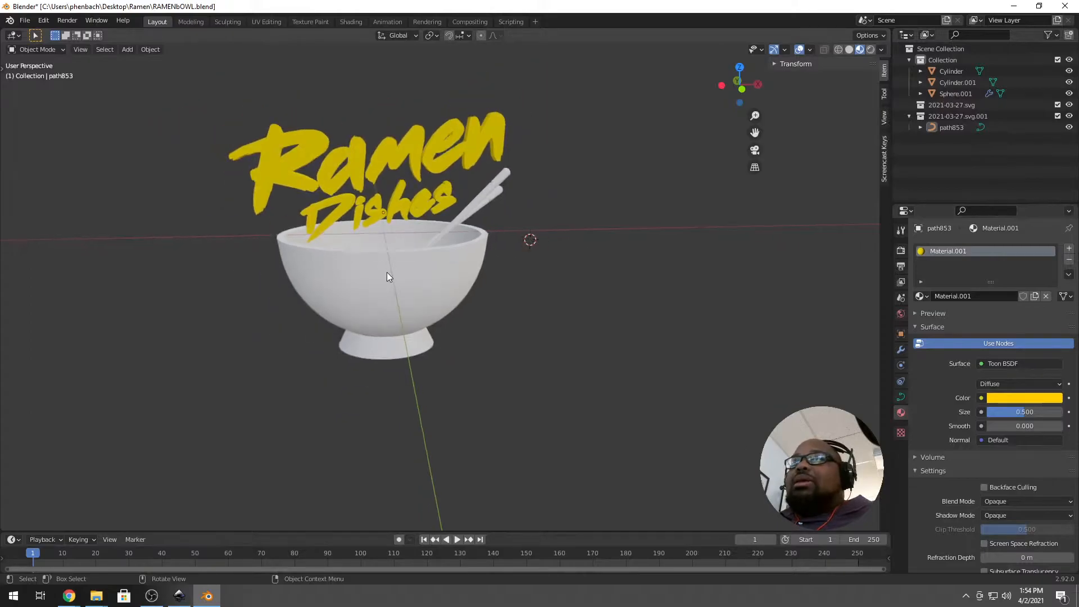
{"action": "left_click", "coordinate": [408, 202]}
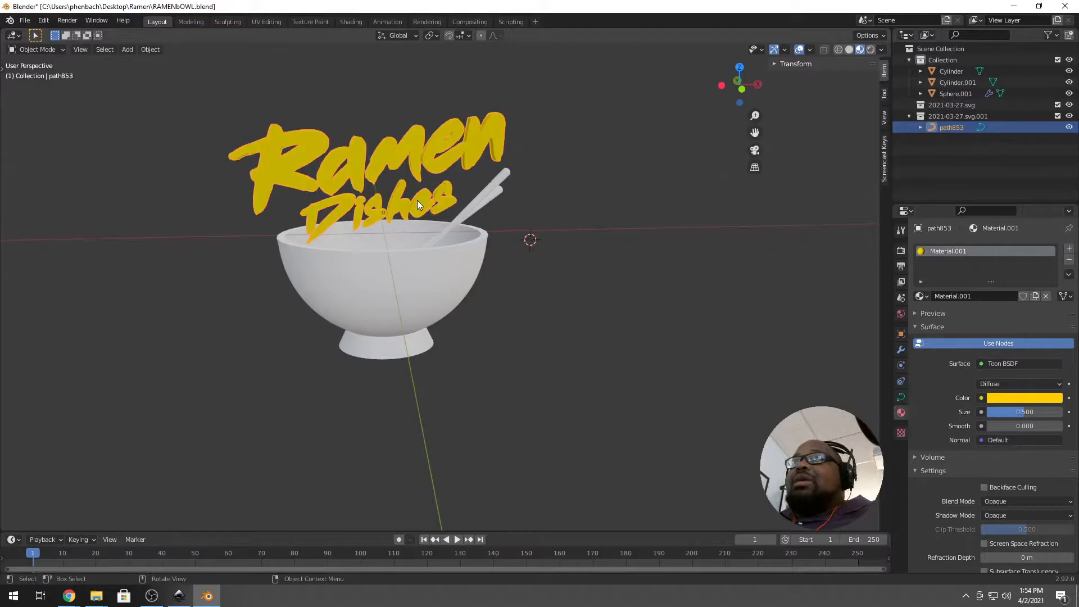
{"action": "key", "text": "Tab"}
{"action": "scroll", "coordinate": [399, 215], "scroll_direction": "up", "scroll_amount": 5}
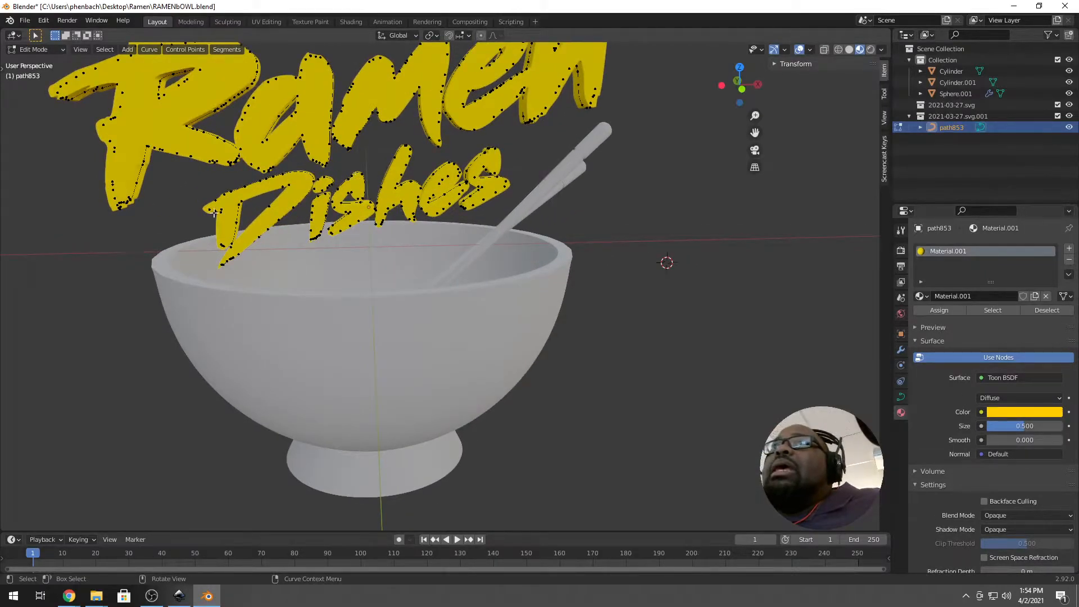
Circle-select the Dishes points, extend to linked curves, separate them, and return to Object Mode.
{"action": "key", "text": "c"}
{"action": "mouse_move", "coordinate": [196, 216]}
{"action": "left_mouse_down"}
{"action": "mouse_move", "coordinate": [349, 217]}
{"action": "mouse_move", "coordinate": [548, 178]}
{"action": "left_mouse_up"}
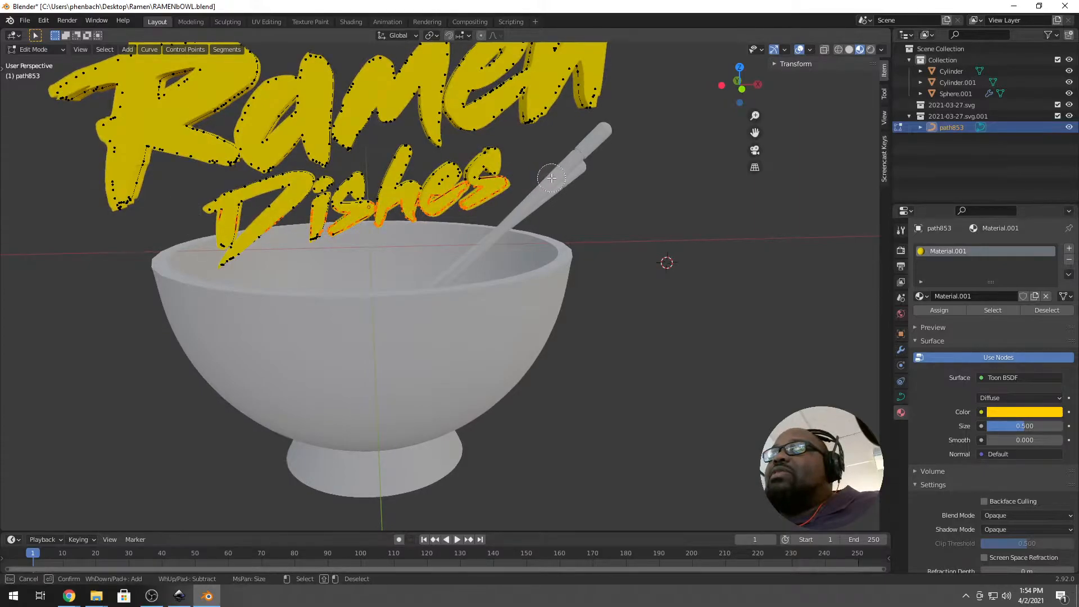
{"action": "right_click", "coordinate": [680, 112]}
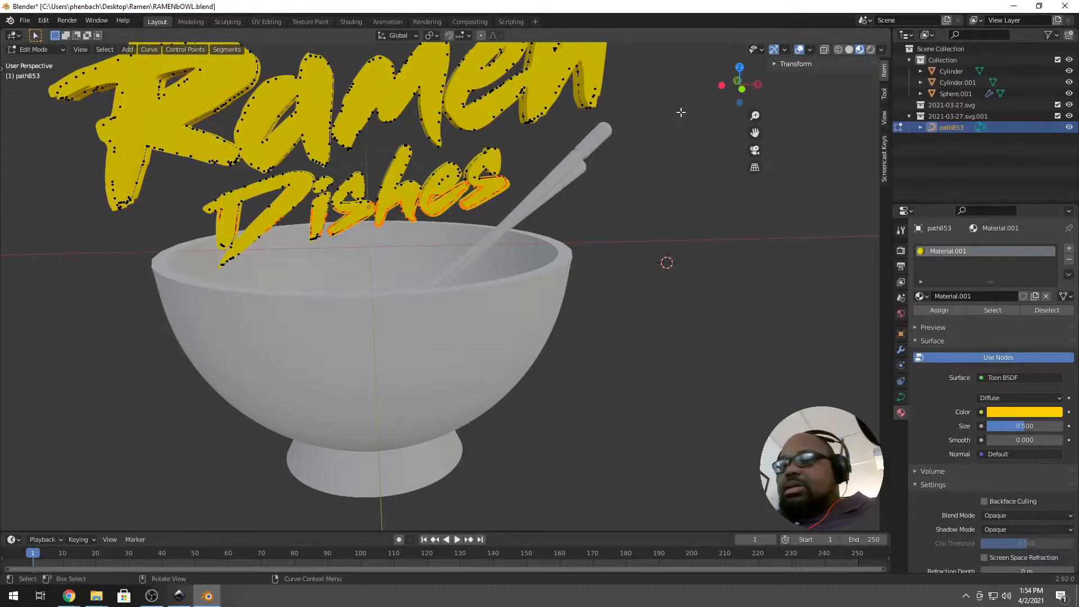
{"action": "key", "text": "ctrl+l"}
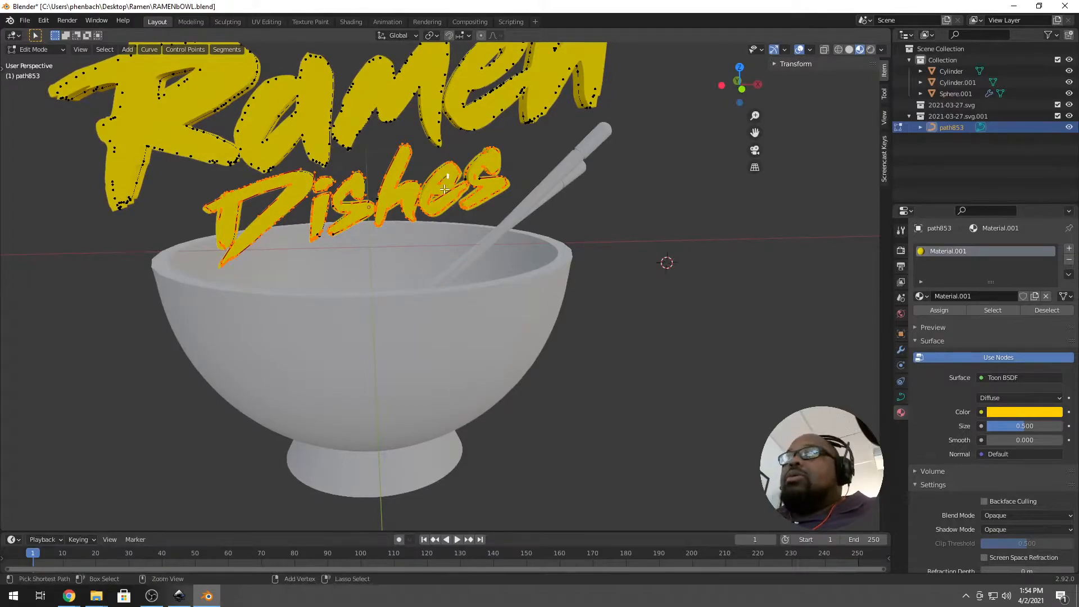
{"action": "key", "text": "p"}
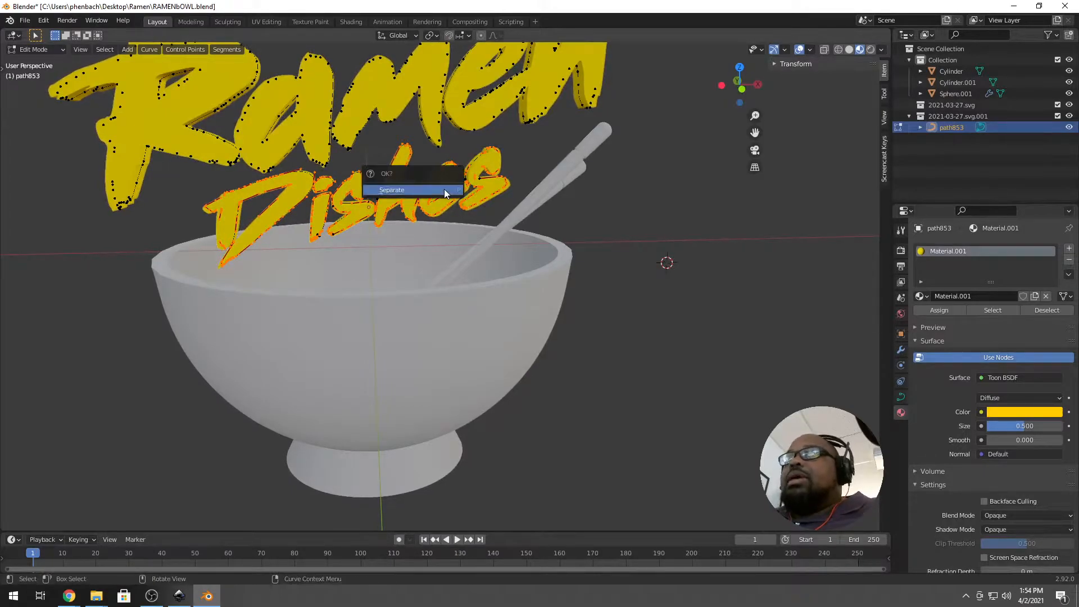
{"action": "left_click", "coordinate": [444, 189]}
{"action": "key", "text": "Tab"}
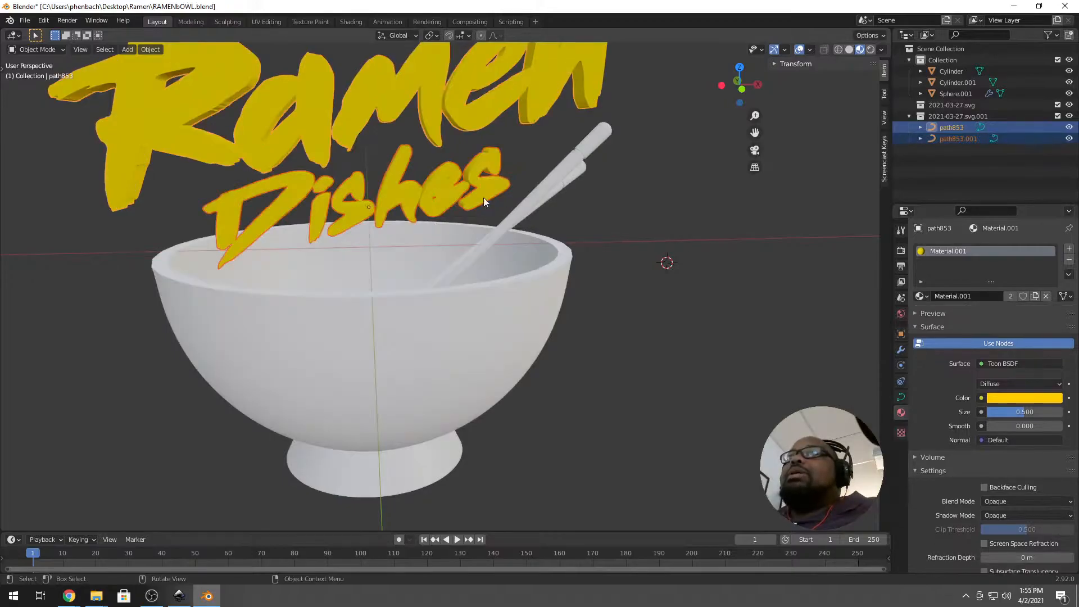
Darken the separated Dishes object's material colour to black.
{"action": "left_click", "coordinate": [482, 188]}
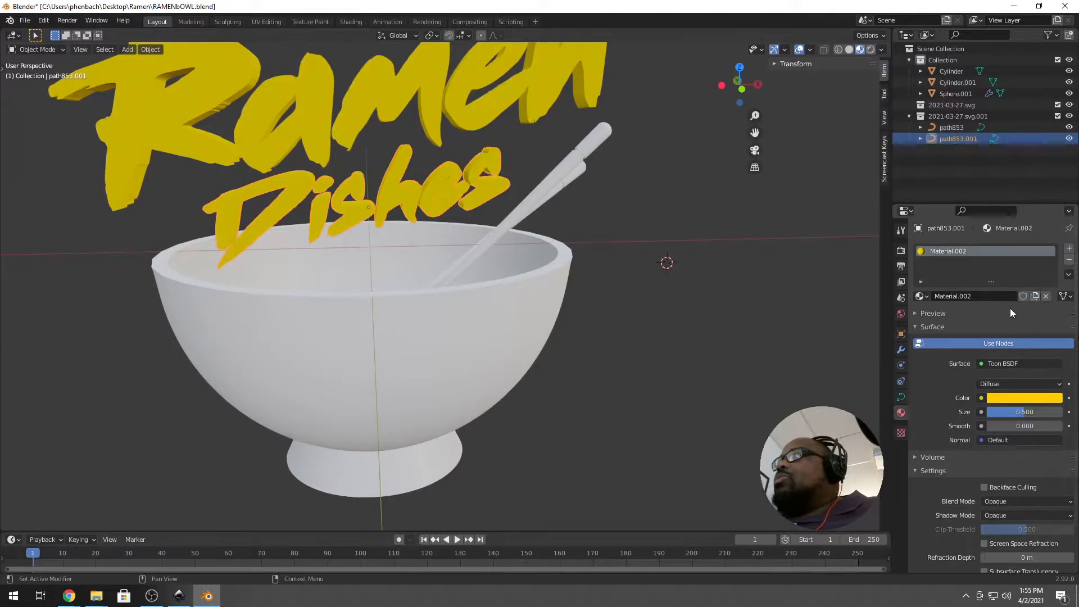
{"action": "left_click", "coordinate": [1012, 398]}
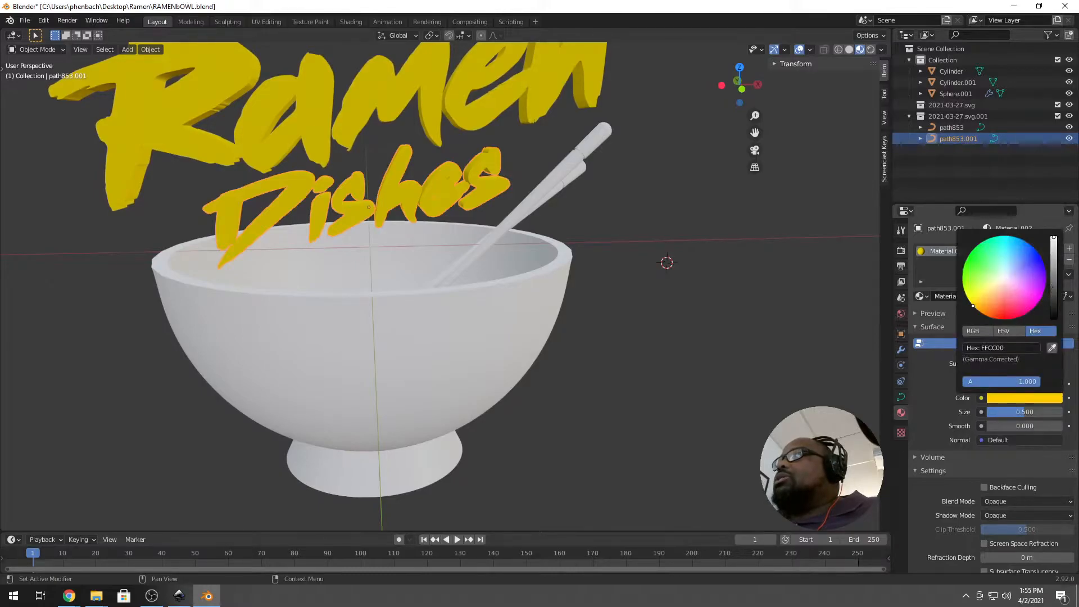
{"action": "left_click_drag", "start_coordinate": [1054, 292], "coordinate": [1054, 315]}
{"action": "left_click", "coordinate": [550, 227]}
{"action": "middle_click_drag", "start_coordinate": [370, 251], "coordinate": [369, 244]}
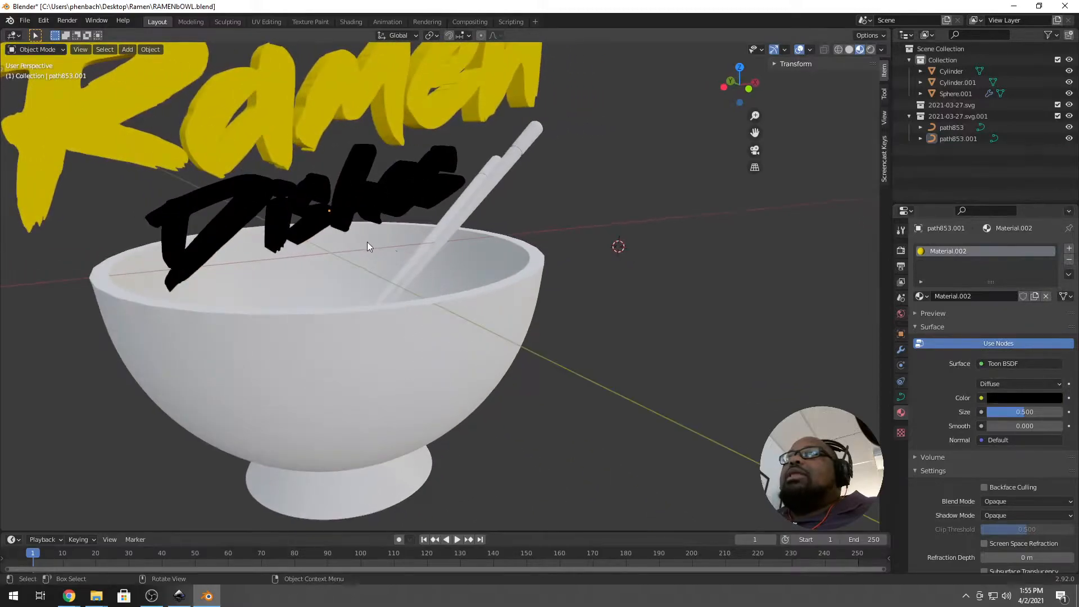
{"action": "scroll", "coordinate": [369, 245], "scroll_direction": "down", "scroll_amount": 4}
Assign the existing yellow Material.001 to the bowl.
{"action": "left_click", "coordinate": [397, 290]}
{"action": "middle_click_drag", "start_coordinate": [420, 285], "coordinate": [394, 311]}
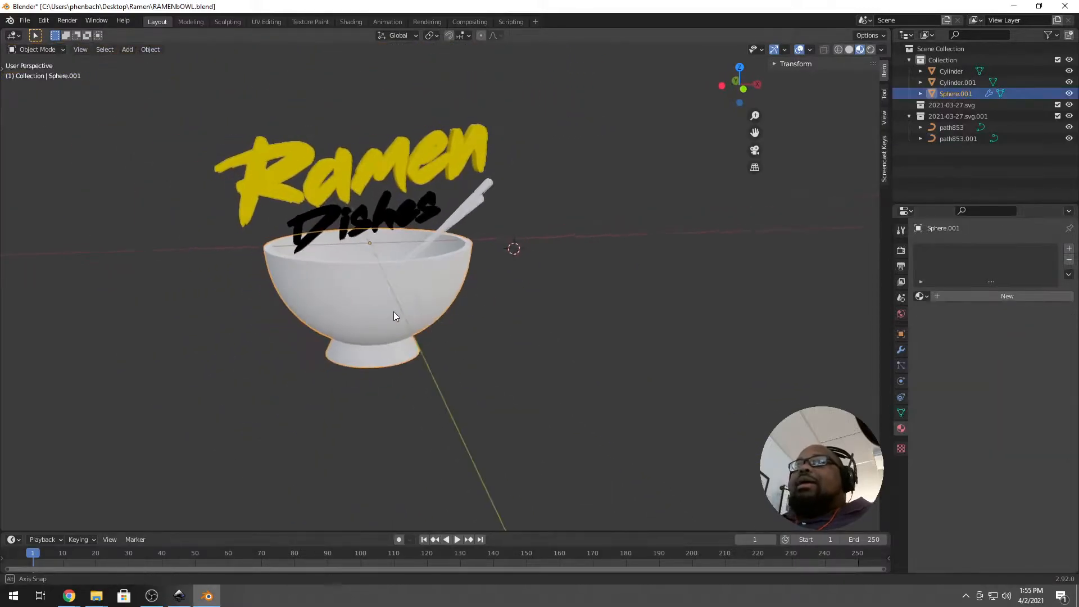
{"action": "left_click", "coordinate": [920, 297]}
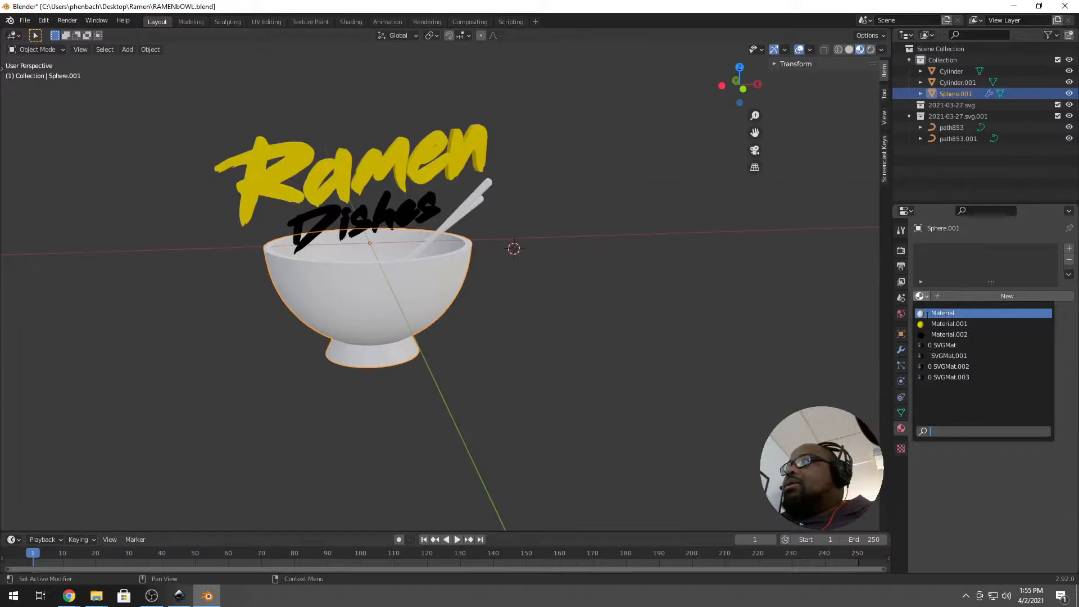
{"action": "left_click", "coordinate": [958, 324]}
Rename the yellow material to ramen_yellow.
{"action": "type", "text": "RAME"}
{"action": "key", "text": "BackSpace"}
{"action": "key", "text": "Caps_Lock"}
{"action": "type", "text": "ra"}
{"action": "key", "text": "BackSpace"}
{"action": "type", "text": "amen"}
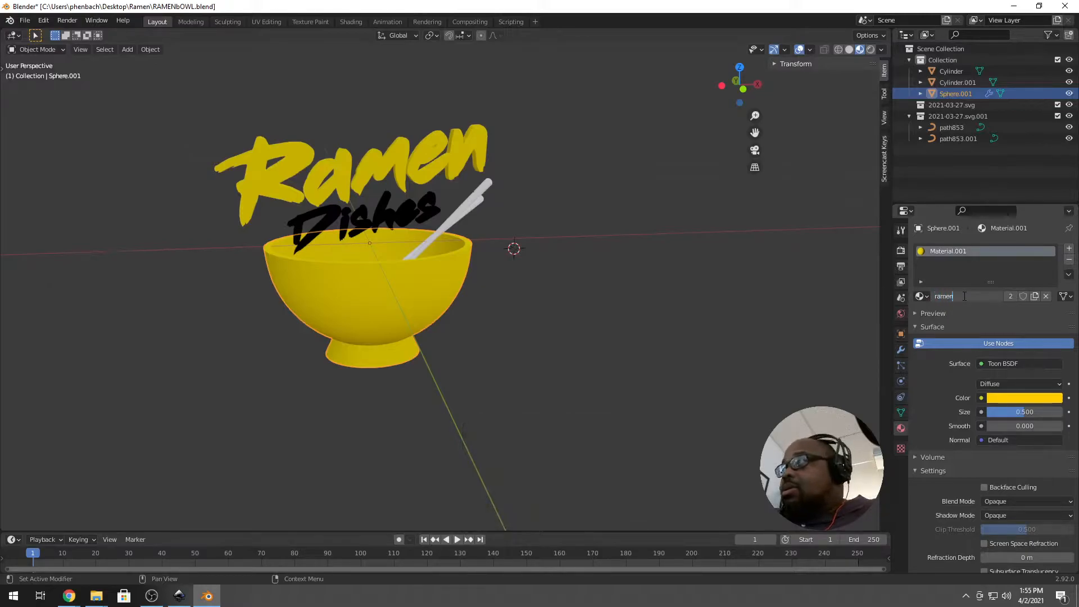
{"action": "type", "text": "_yello"}
{"action": "key", "text": "Return"}
{"action": "left_click", "coordinate": [964, 297]}
{"action": "left_click", "coordinate": [986, 298]}
{"action": "type", "text": "e"}
{"action": "key", "text": "Return"}
Rename the Dishes object's black material to ramen_black.
{"action": "left_click", "coordinate": [417, 211]}
{"action": "left_click", "coordinate": [963, 297]}
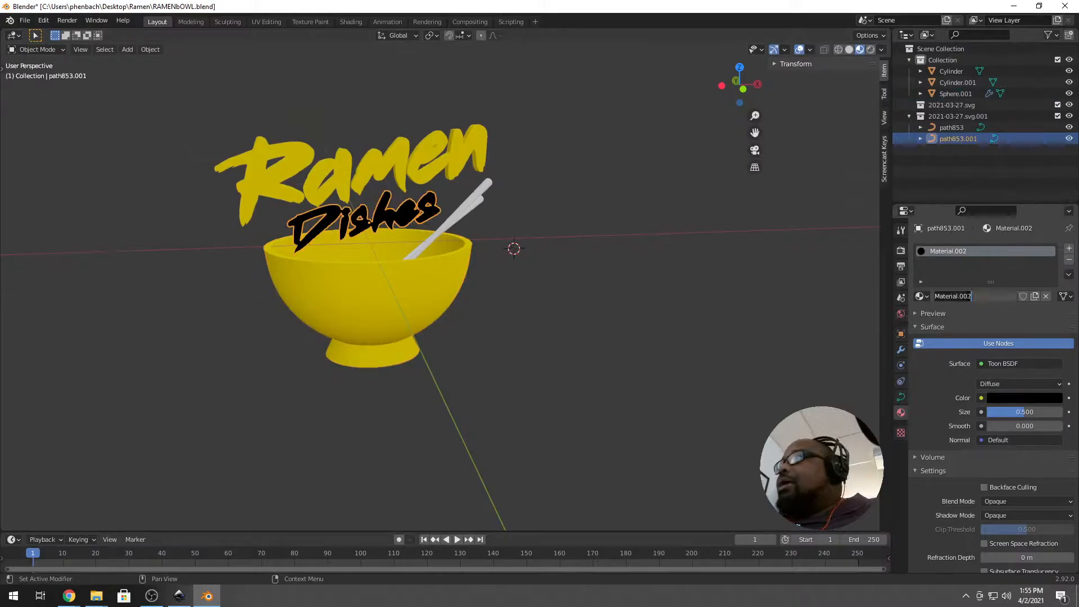
{"action": "type", "text": "ramen_black"}
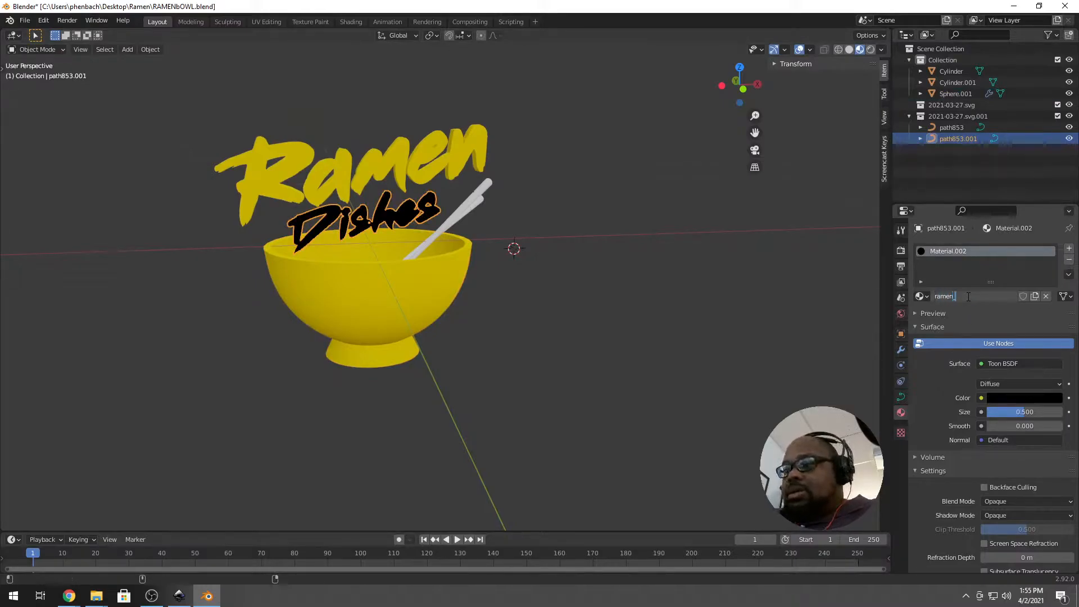
{"action": "key", "text": "Return"}
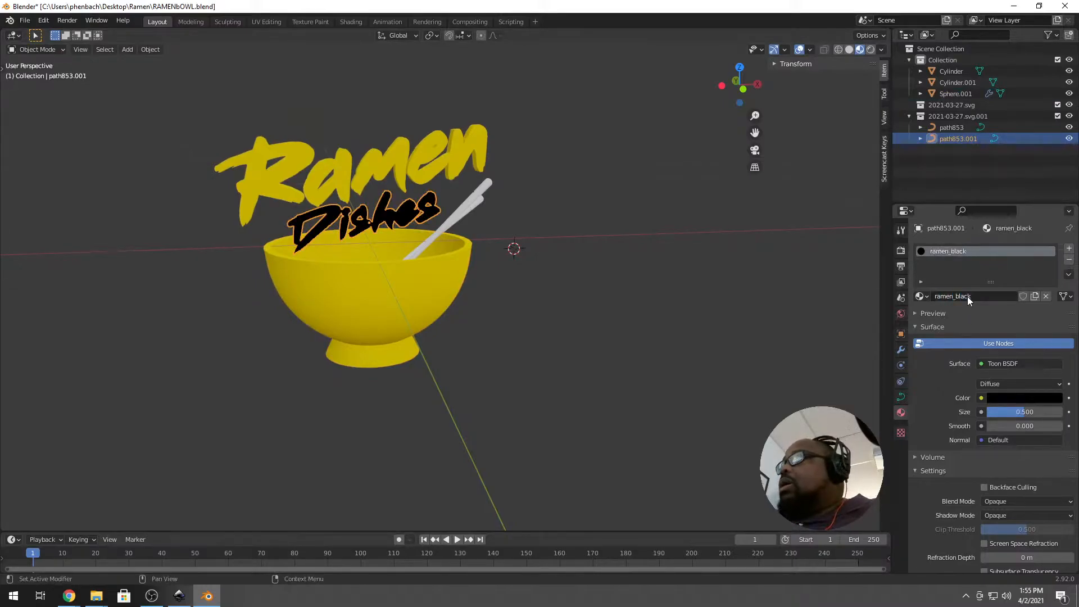
Reselect the bowl and remove its ramen_yellow material slot.
{"action": "left_click", "coordinate": [397, 282]}
{"action": "left_click", "coordinate": [924, 296]}
{"action": "left_click", "coordinate": [927, 295]}
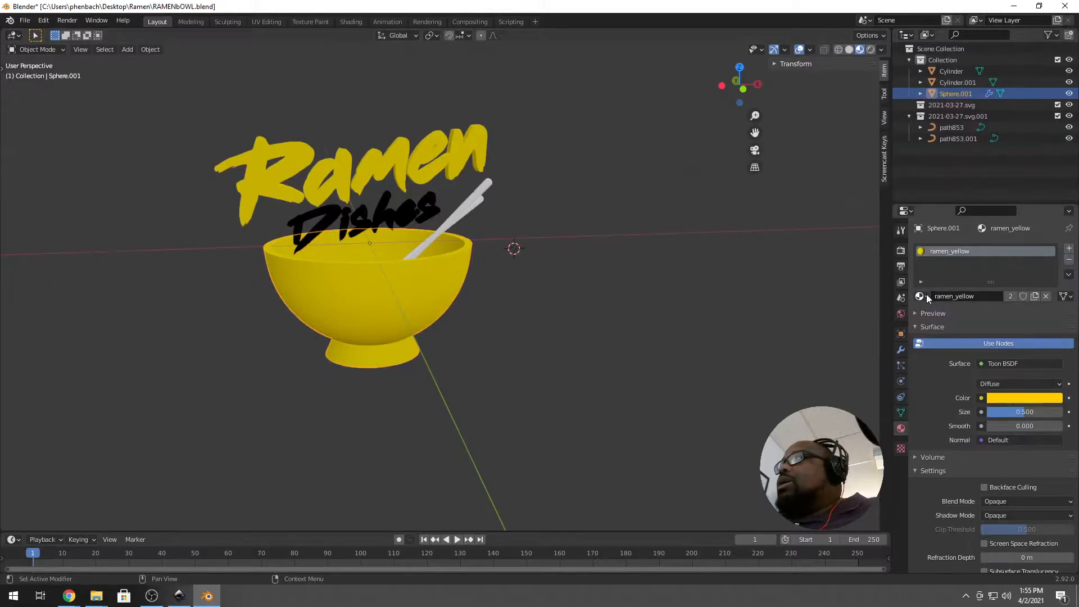
{"action": "left_click", "coordinate": [475, 199]}
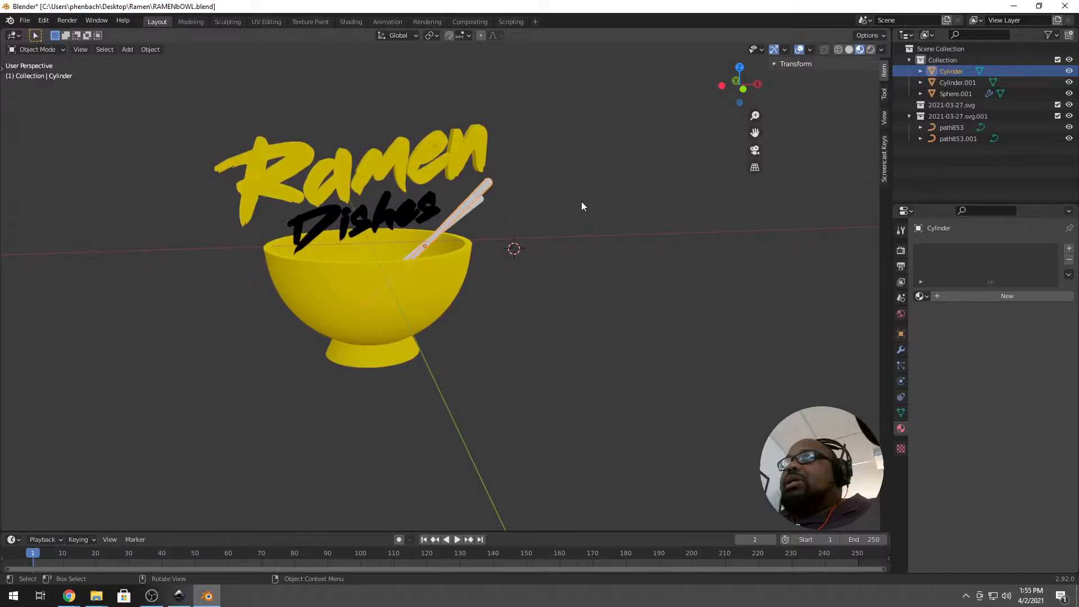
{"action": "left_click", "coordinate": [409, 245]}
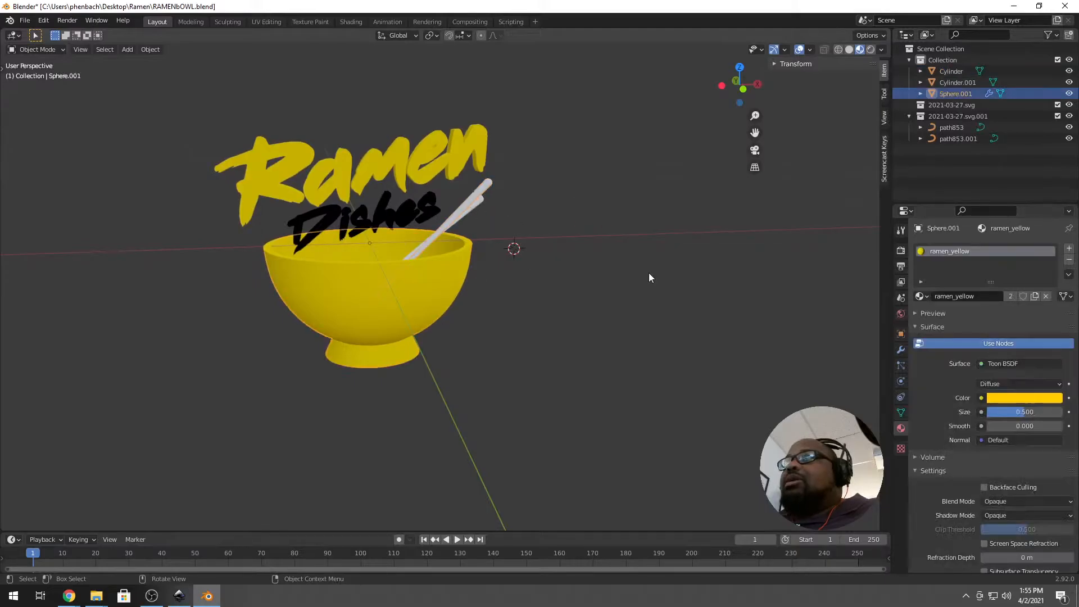
{"action": "left_click", "coordinate": [1069, 260]}
Give the bowl a new material with a near-black, slightly blue base colour.
{"action": "left_click", "coordinate": [973, 298]}
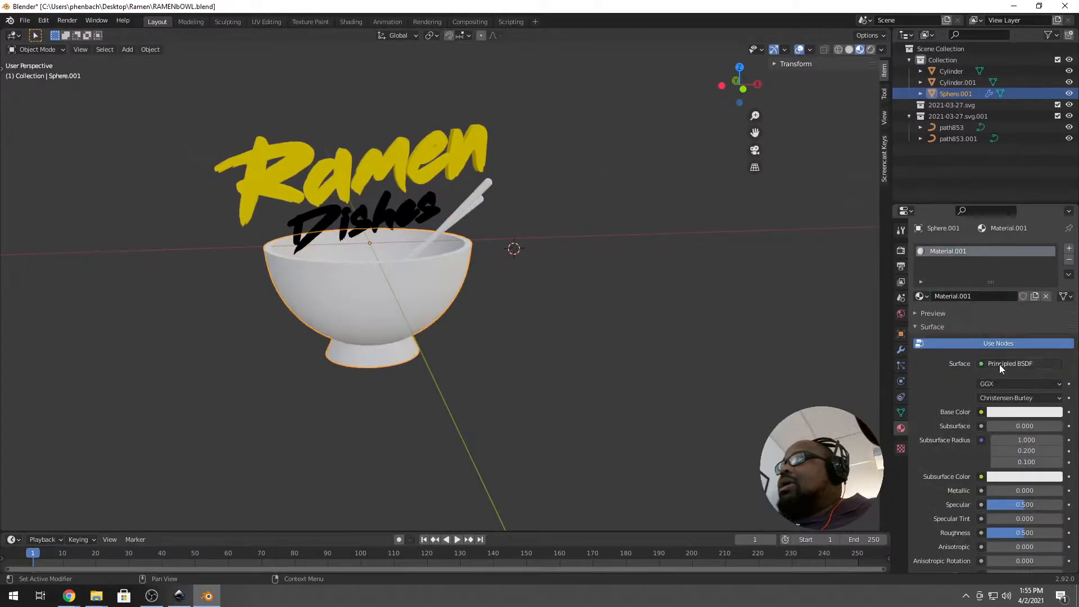
{"action": "left_click", "coordinate": [1014, 412]}
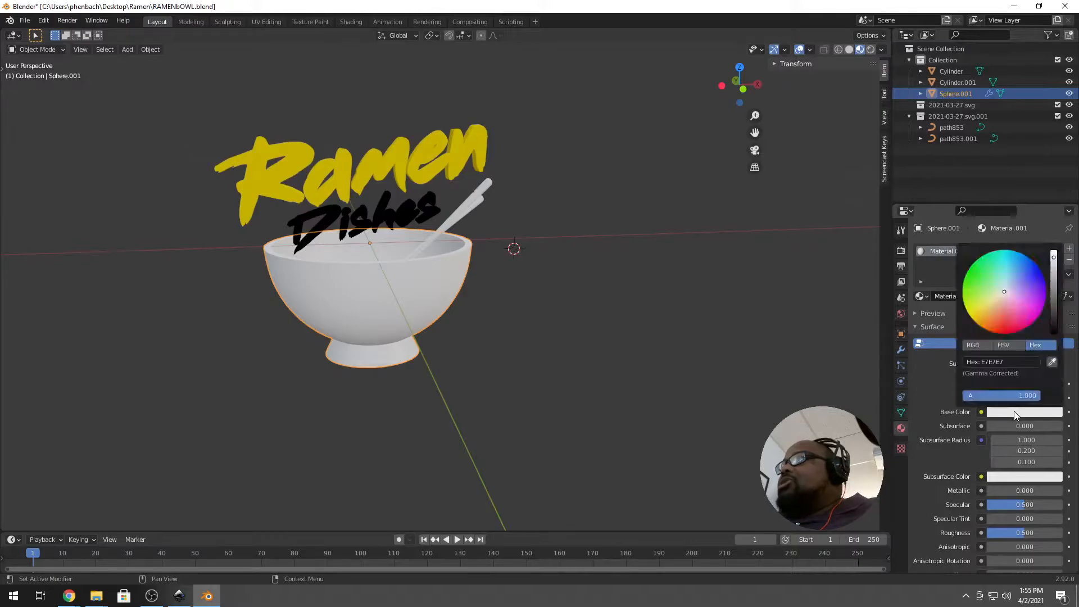
{"action": "left_click", "coordinate": [1053, 308]}
{"action": "left_click", "coordinate": [1015, 275]}
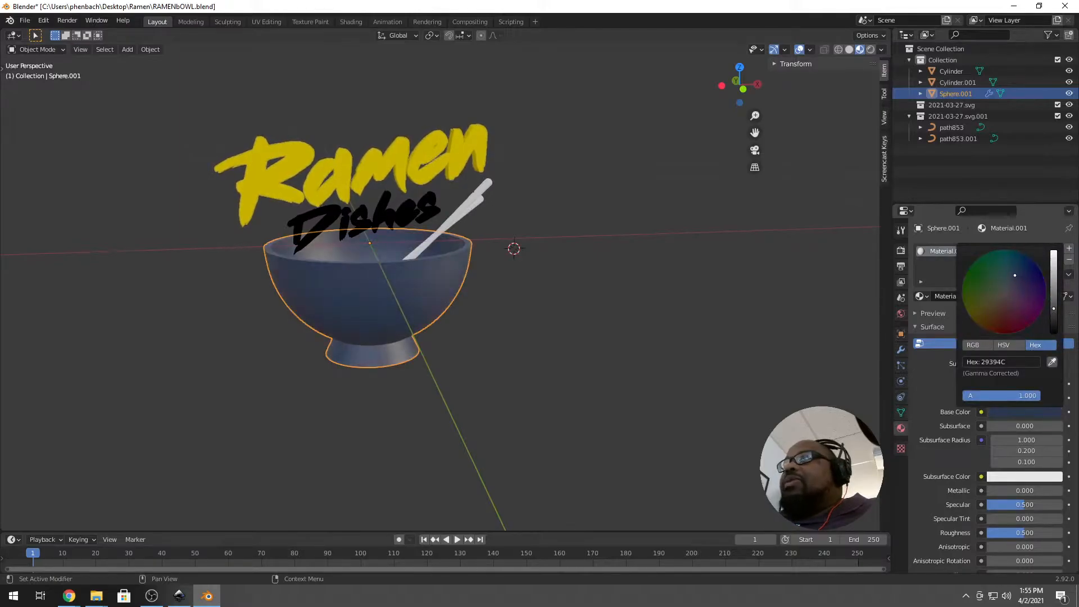
{"action": "left_click", "coordinate": [1031, 274]}
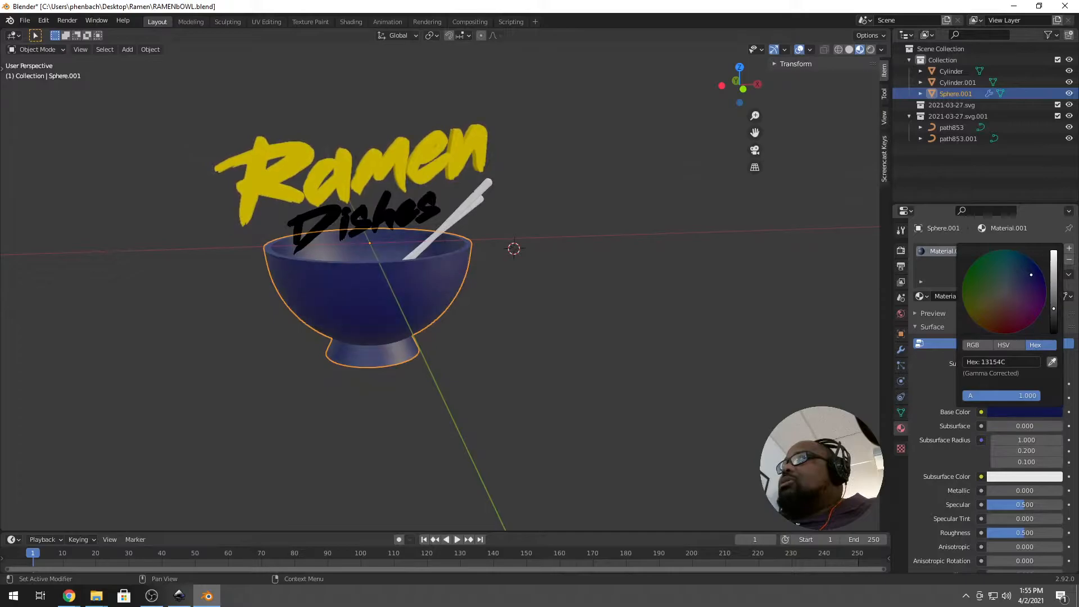
{"action": "left_click", "coordinate": [1054, 327]}
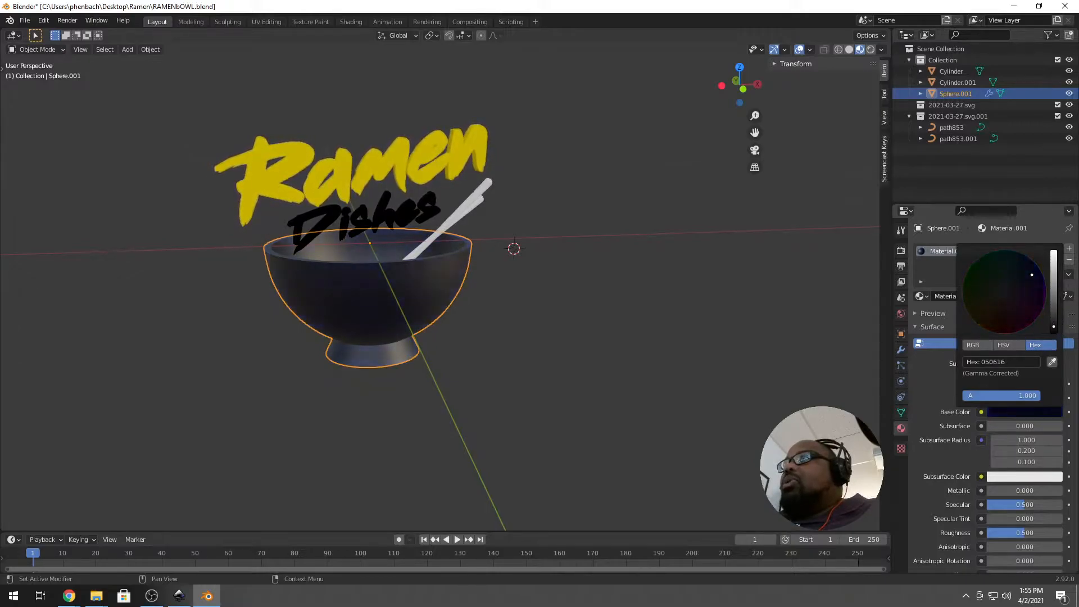
{"action": "scroll", "coordinate": [349, 307], "scroll_direction": "down", "scroll_amount": 1}
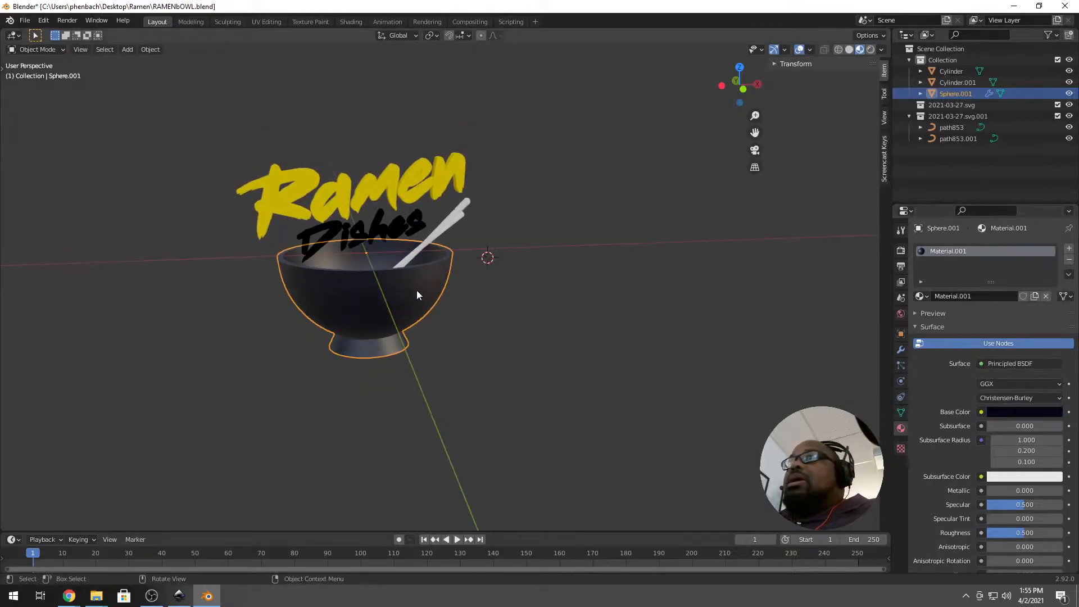
{"action": "scroll", "coordinate": [416, 288], "scroll_direction": "down", "scroll_amount": 2}
Give one chopstick a new Material.002 with a light orange E7B163 base colour.
{"action": "left_click", "coordinate": [449, 224]}
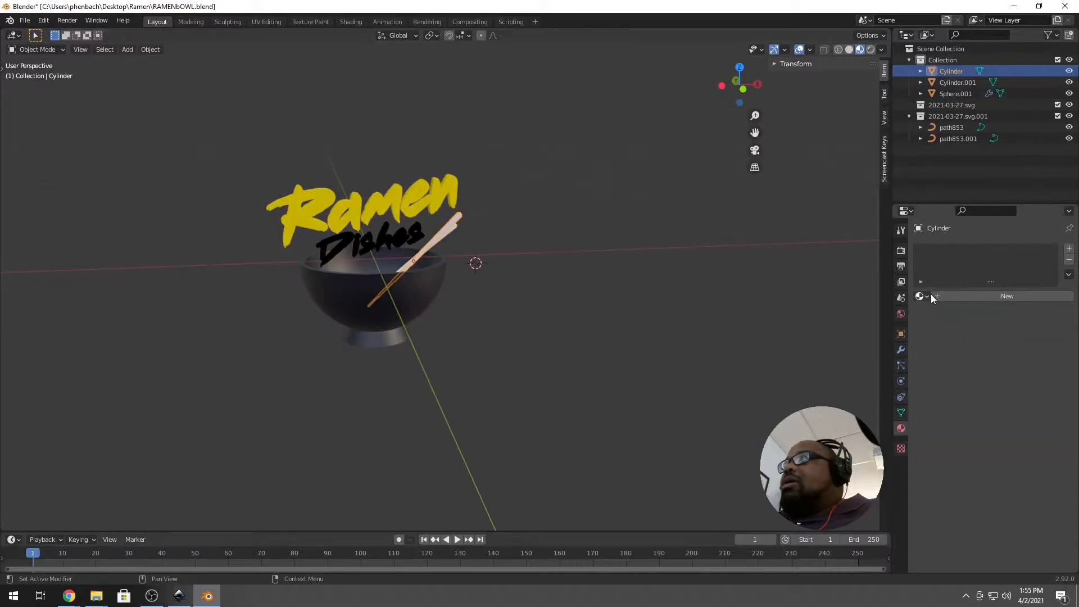
{"action": "left_click", "coordinate": [953, 295]}
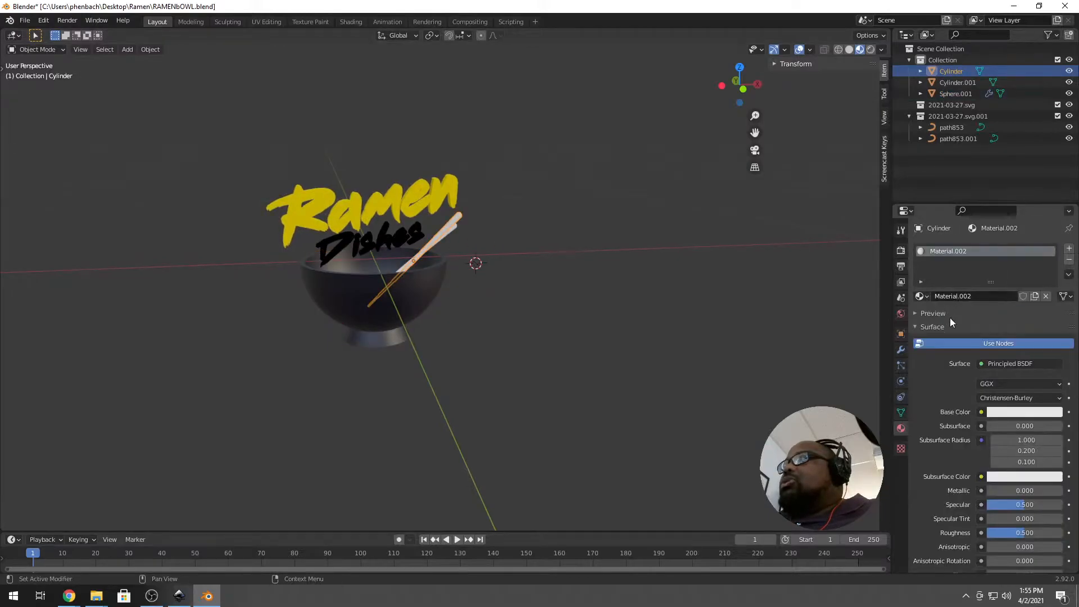
{"action": "left_click", "coordinate": [1014, 407]}
{"action": "left_click_drag", "start_coordinate": [1003, 302], "coordinate": [991, 316]}
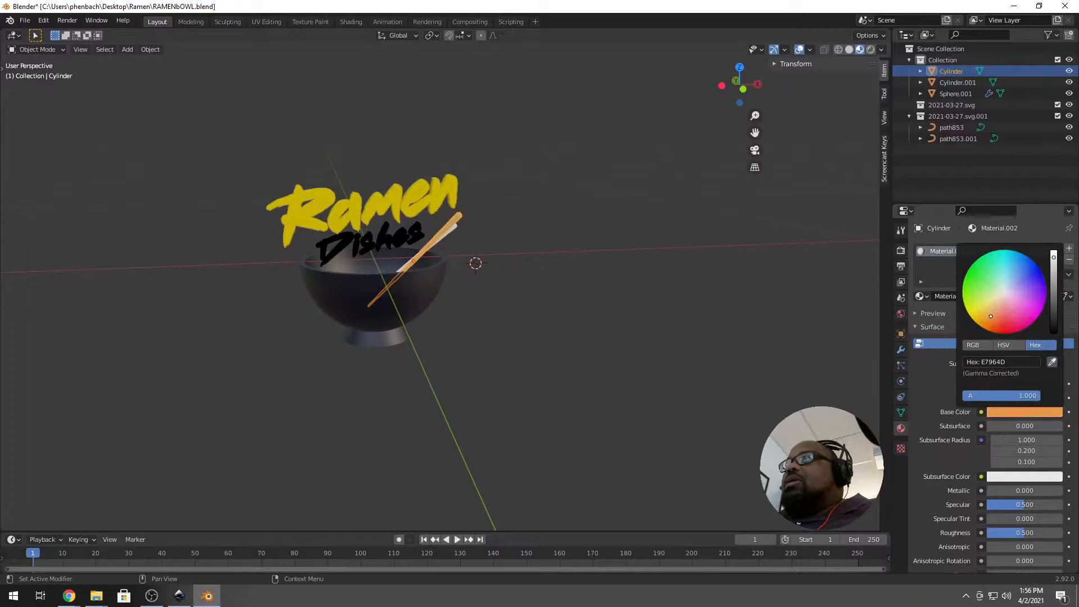
{"action": "scroll", "coordinate": [496, 284], "scroll_direction": "up", "scroll_amount": 5}
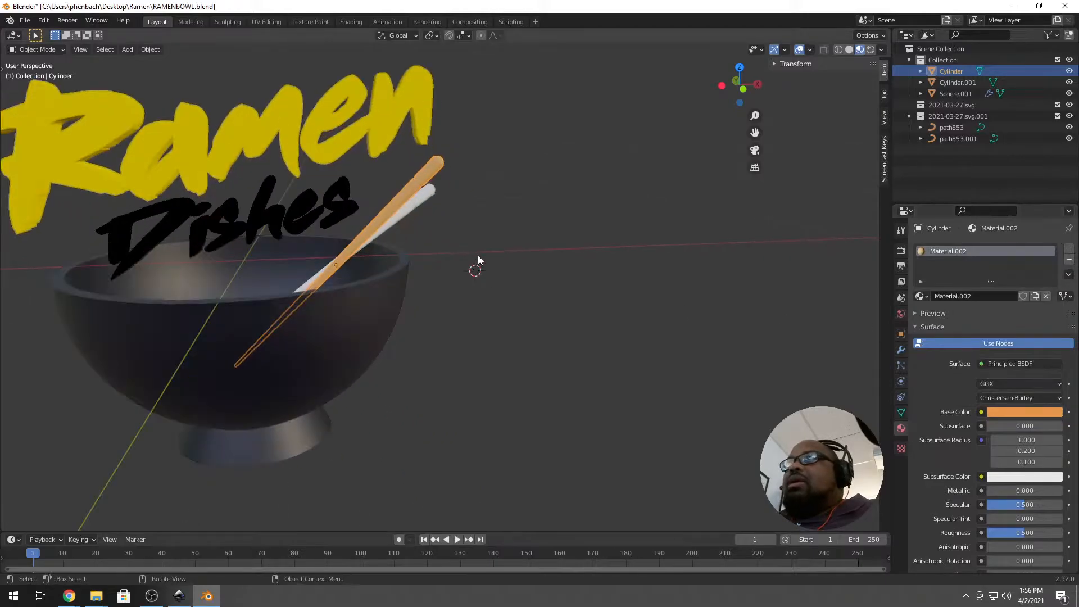
{"action": "left_click", "coordinate": [1018, 412]}
{"action": "left_click_drag", "start_coordinate": [985, 301], "coordinate": [990, 312]}
Assign Material.002 to the second chopstick, then box-select the logo, bowl and chopsticks.
{"action": "left_click", "coordinate": [441, 257]}
{"action": "left_click", "coordinate": [419, 197]}
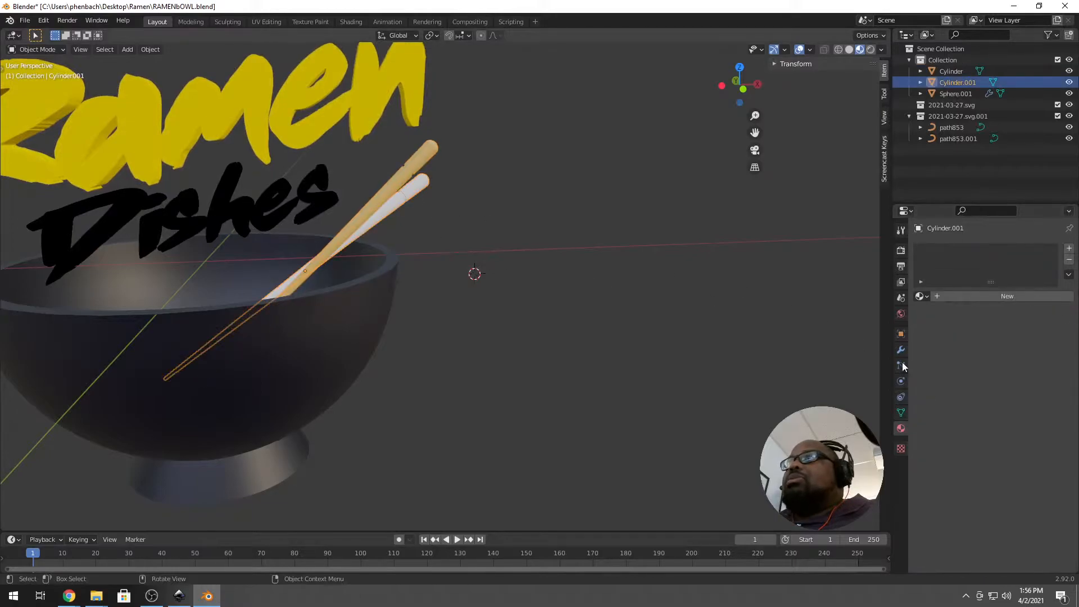
{"action": "left_click", "coordinate": [921, 296]}
{"action": "left_click", "coordinate": [944, 335]}
{"action": "scroll", "coordinate": [364, 271], "scroll_direction": "down", "scroll_amount": 5}
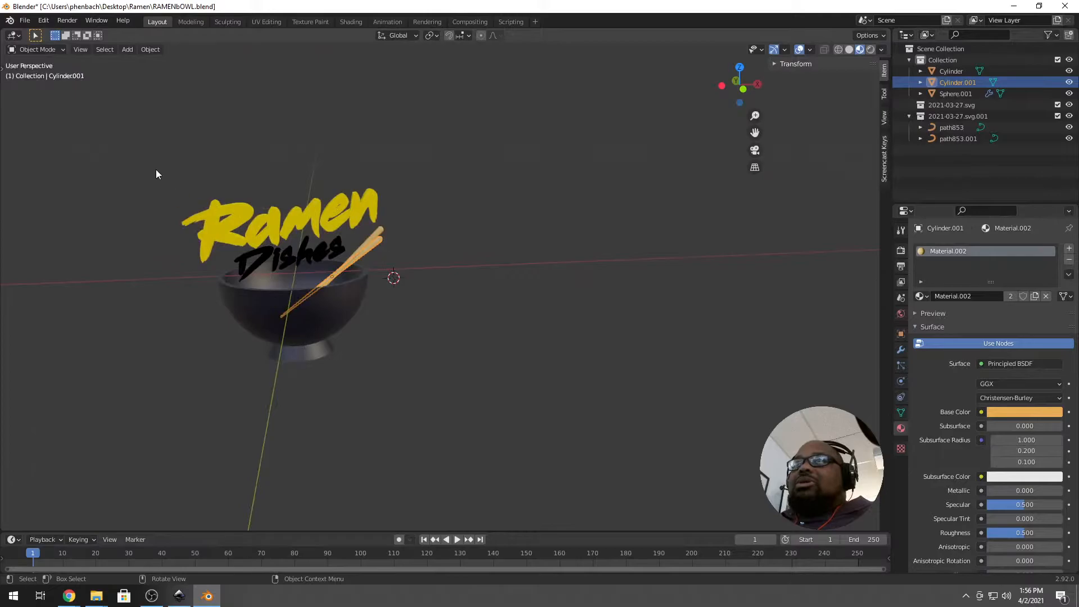
{"action": "left_click_drag", "start_coordinate": [161, 179], "coordinate": [488, 411]}
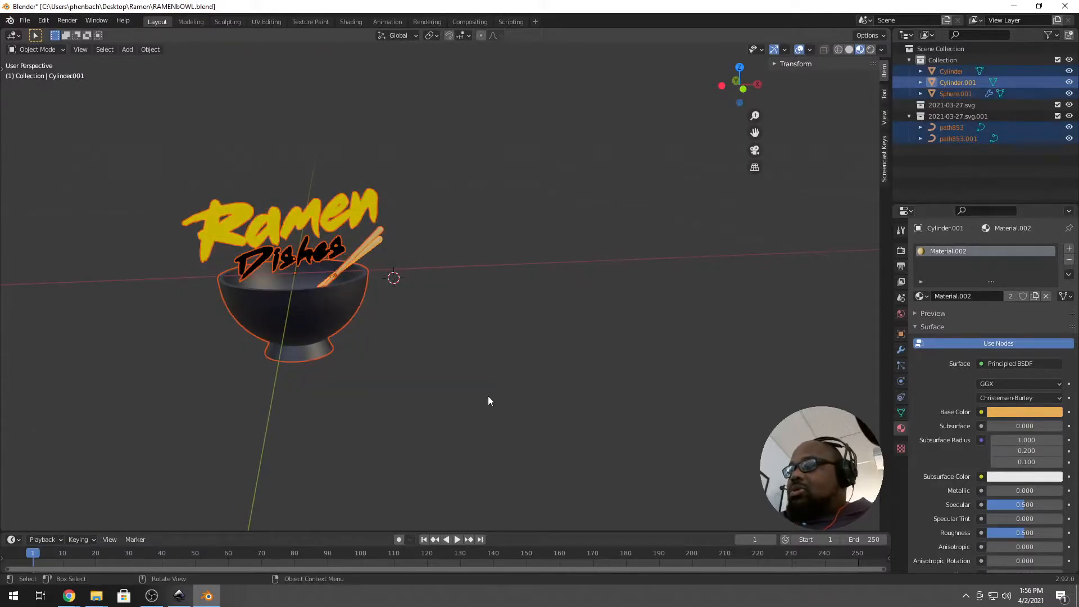
In front view, raise the logo, bowl and chopsticks upward along Z.
{"action": "key", "text": "KP_1"}
{"action": "key", "text": "g"}
{"action": "key", "text": "z"}
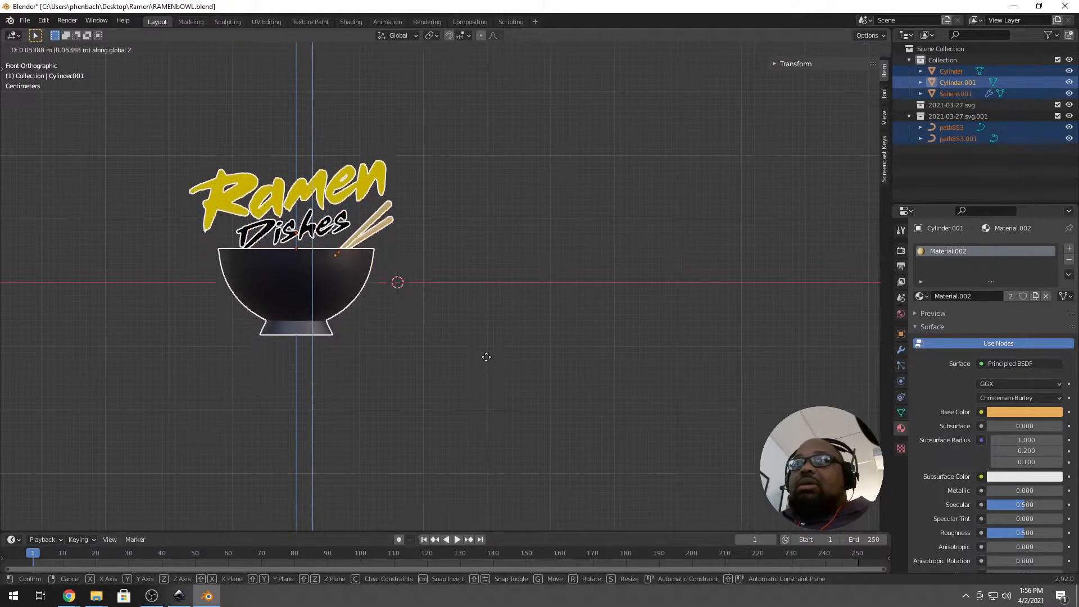
{"action": "left_click", "coordinate": [505, 306]}
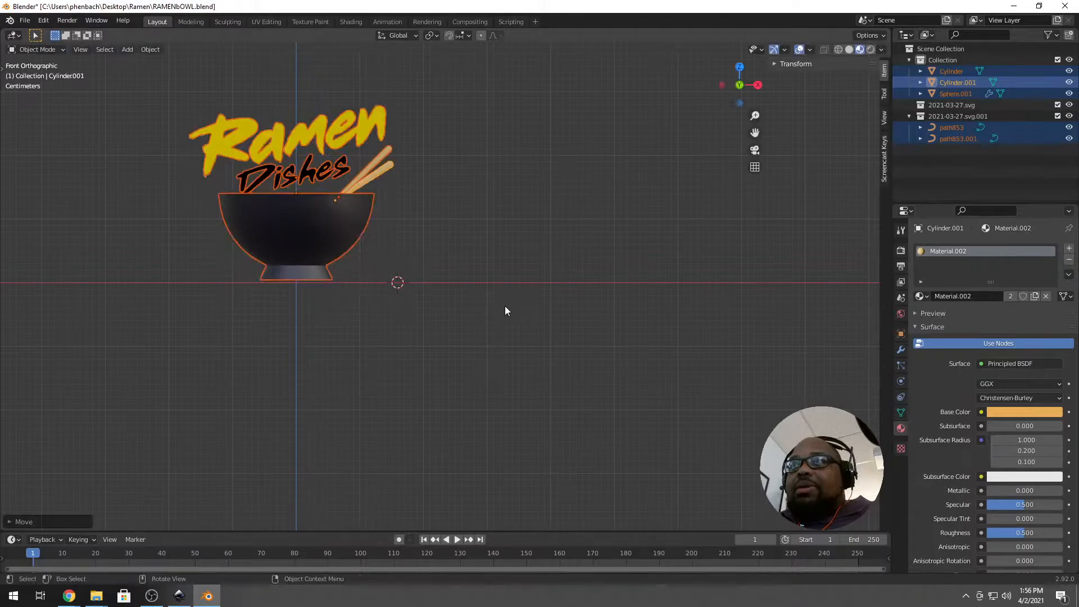
{"action": "left_click", "coordinate": [339, 362]}
{"action": "key", "text": "Home"}
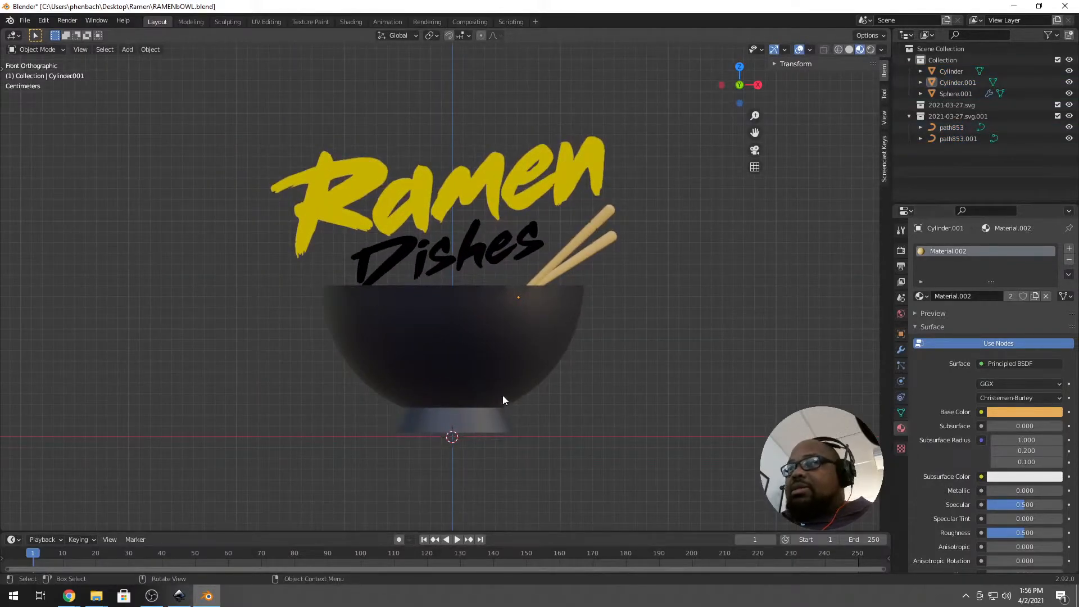
{"action": "left_click_drag", "start_coordinate": [216, 113], "coordinate": [697, 436]}
{"action": "key", "text": "g"}
{"action": "key", "text": "z"}
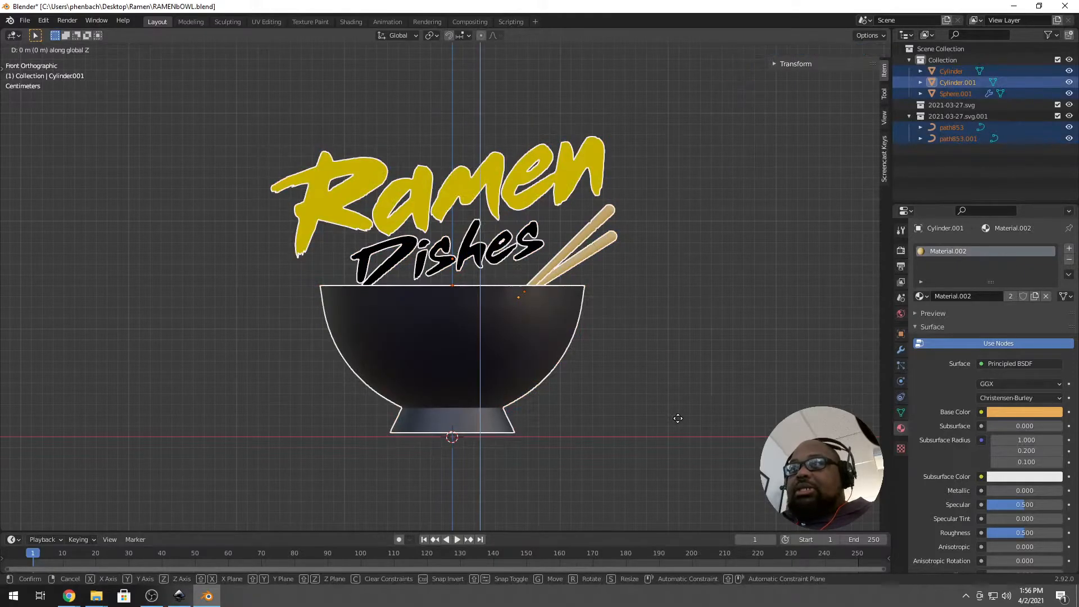
{"action": "left_click", "coordinate": [677, 421]}
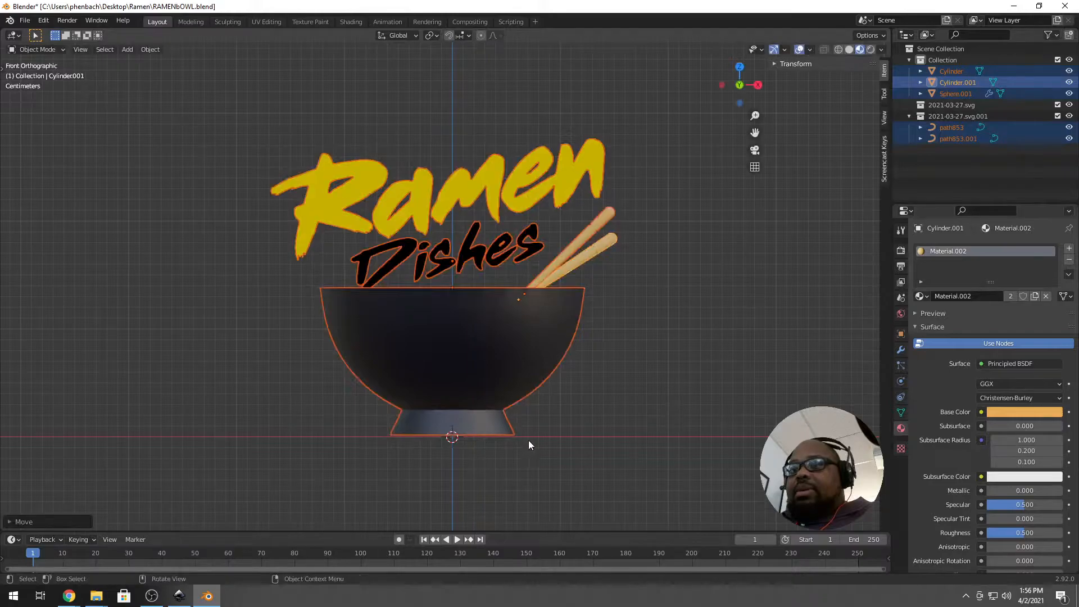
{"action": "left_click", "coordinate": [686, 419]}
Add a mesh plane beneath the objects and scale it up into a large floor.
{"action": "key", "text": "shift+a"}
{"action": "mouse_move", "coordinate": [584, 356]}
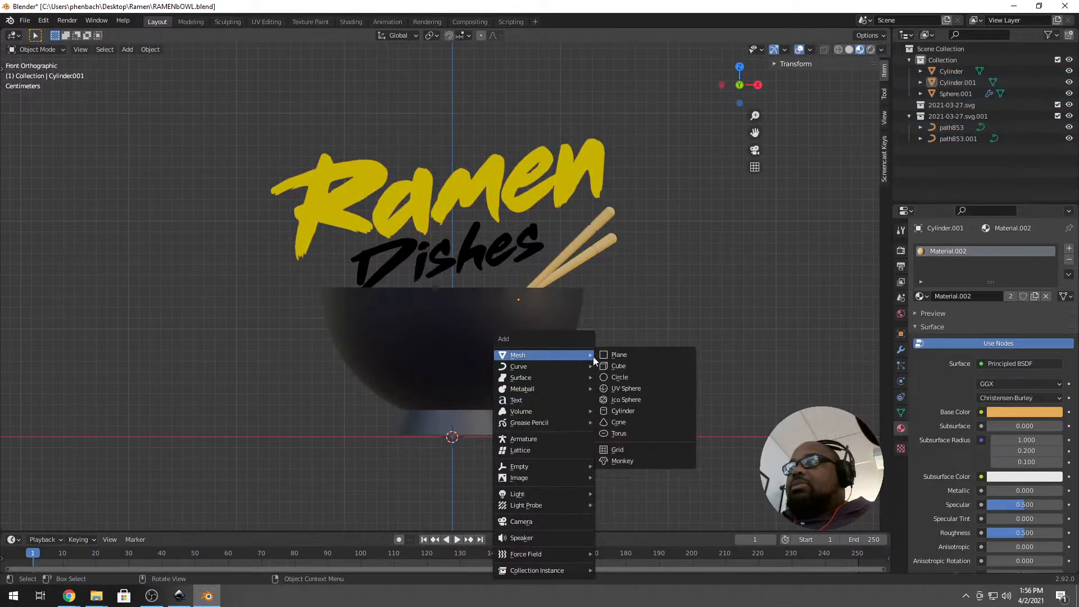
{"action": "left_click", "coordinate": [621, 355]}
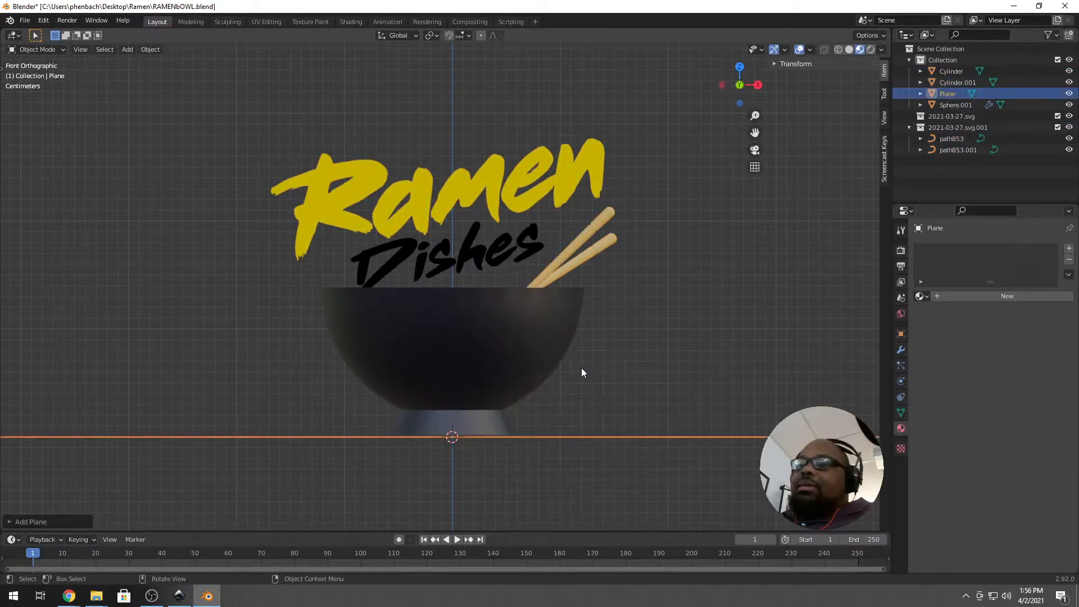
{"action": "middle_click_drag", "start_coordinate": [537, 366], "coordinate": [558, 397]}
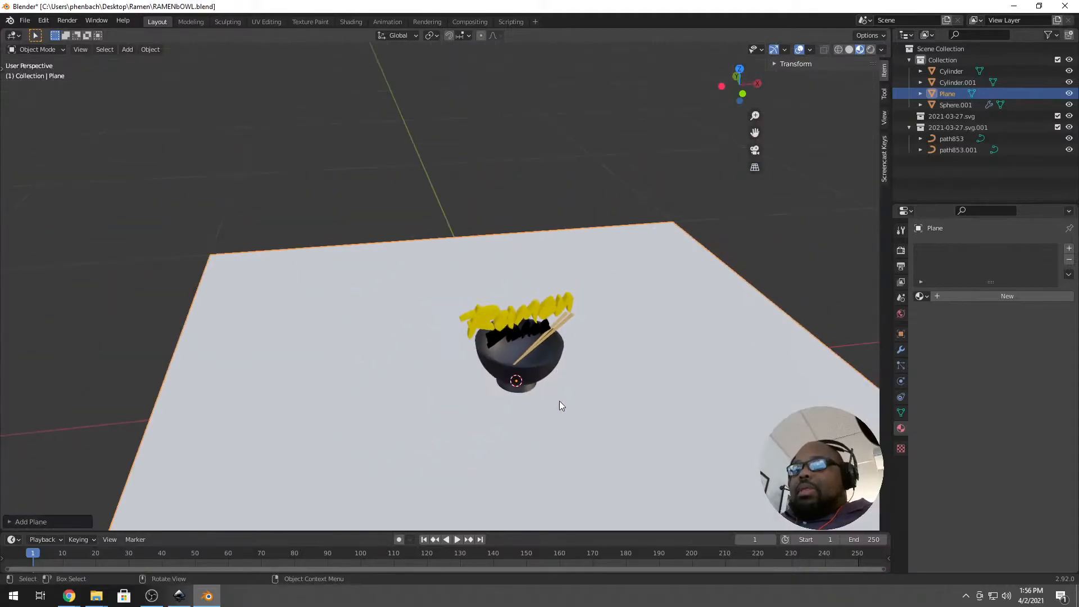
{"action": "key", "text": "s"}
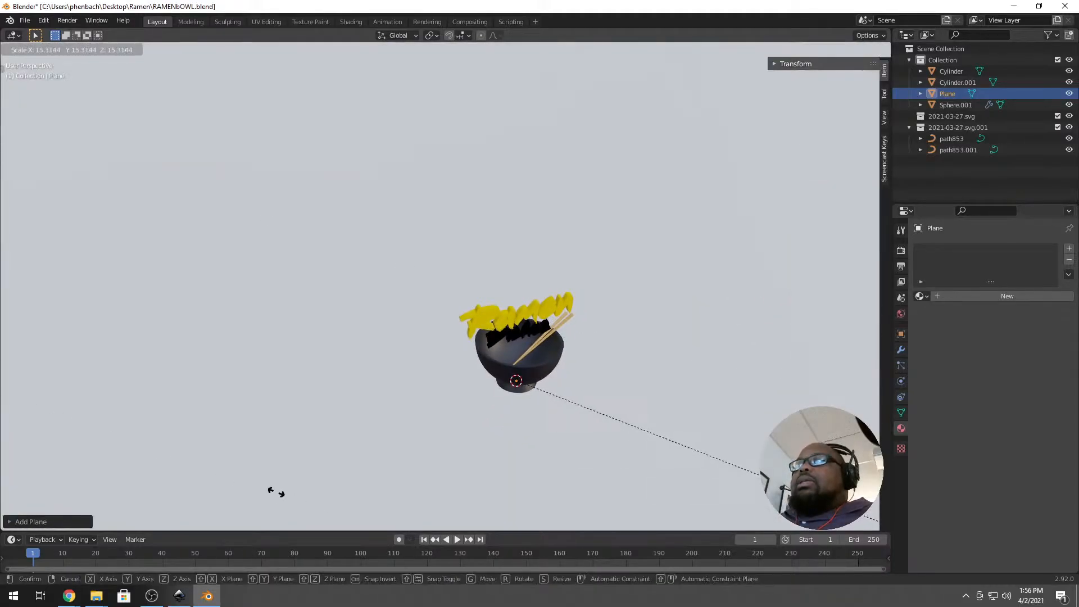
{"action": "left_click", "coordinate": [394, 415]}
{"action": "middle_click_drag", "start_coordinate": [393, 415], "coordinate": [412, 312]}
{"action": "scroll", "coordinate": [412, 312], "scroll_direction": "up", "scroll_amount": 2}
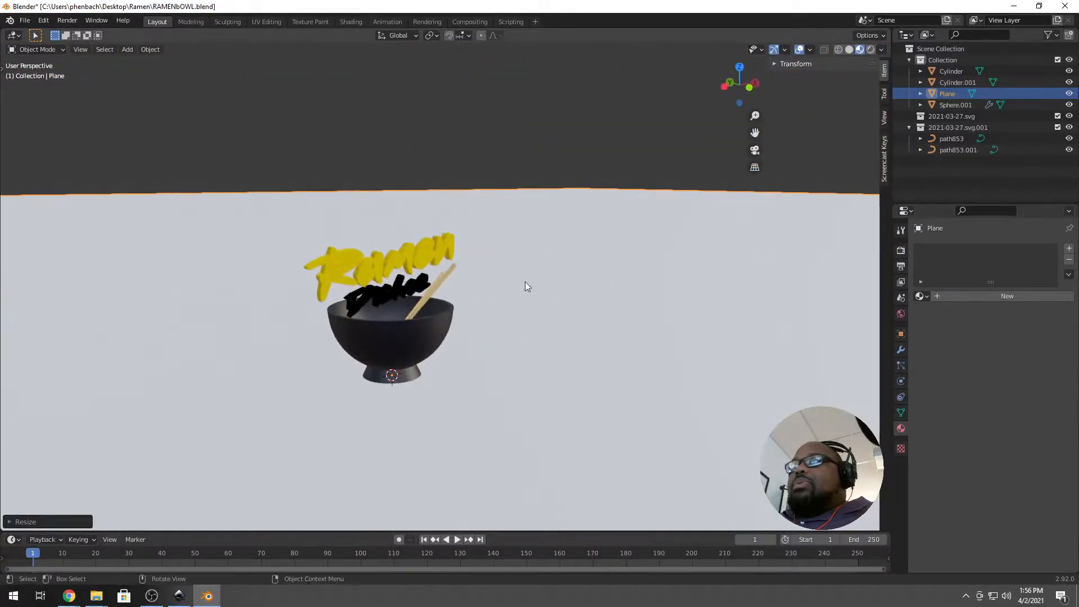
{"action": "left_click", "coordinate": [26, 21]}
Save the file, set the render engine to Cycles on GPU Compute, and switch to Rendered shading.
{"action": "left_click", "coordinate": [45, 94]}
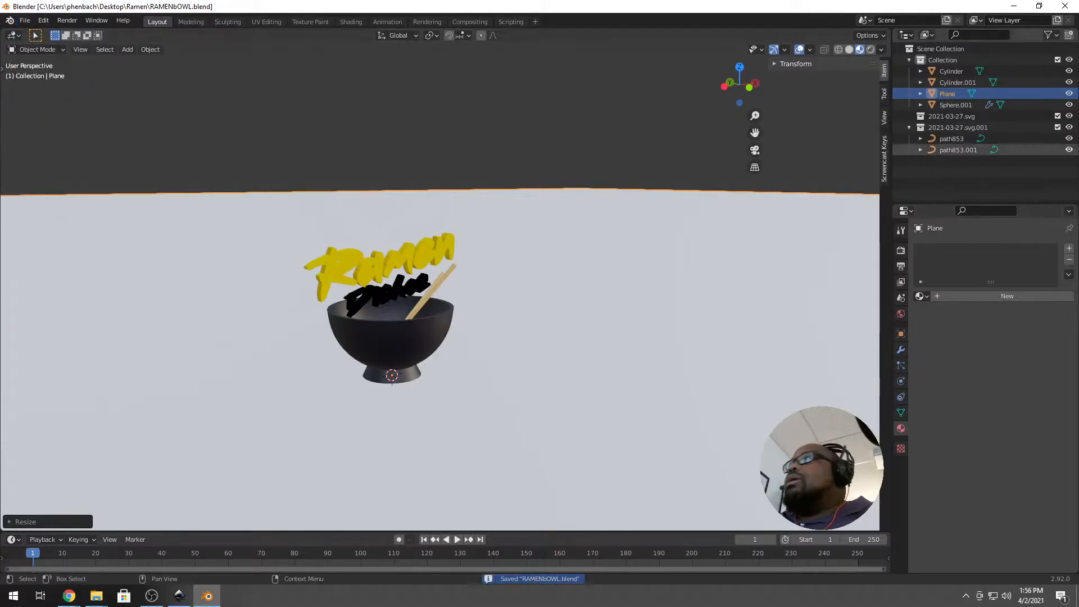
{"action": "left_click", "coordinate": [901, 249]}
{"action": "left_click", "coordinate": [1028, 247]}
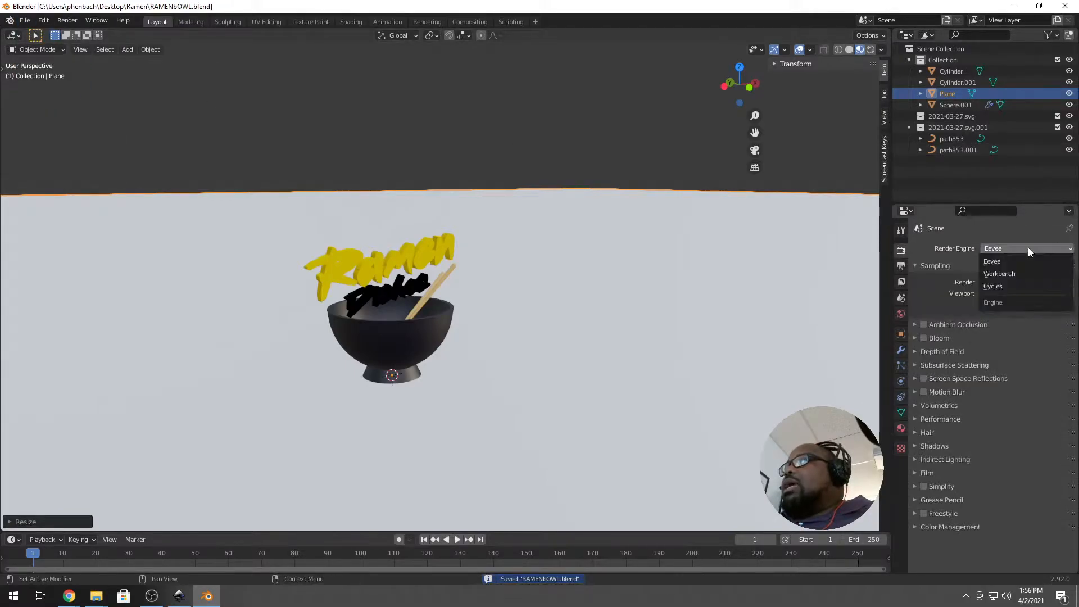
{"action": "left_click", "coordinate": [1011, 286]}
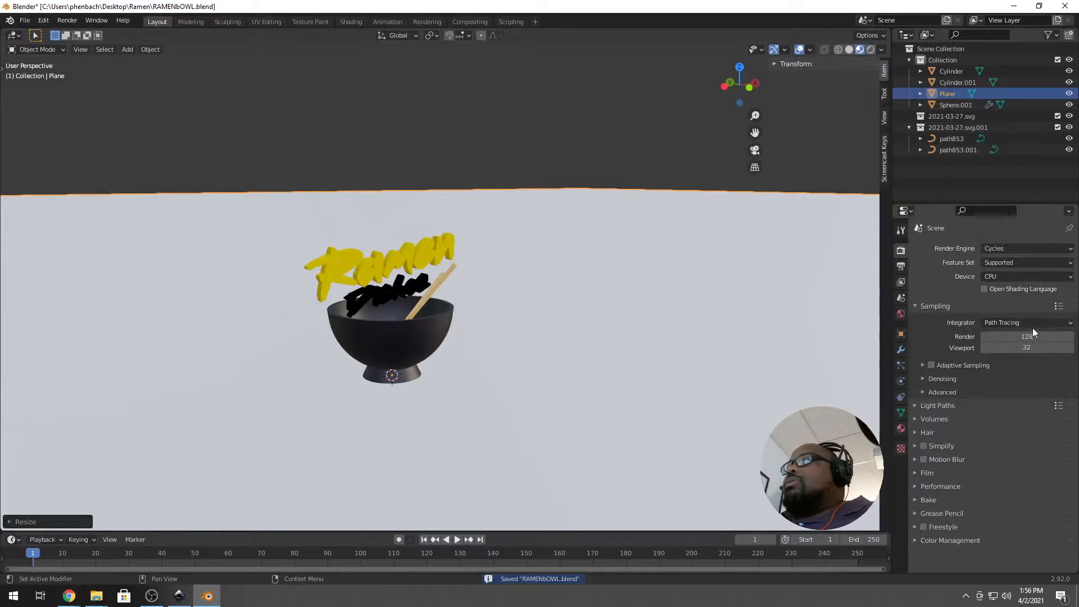
{"action": "left_click", "coordinate": [1000, 276]}
{"action": "left_click", "coordinate": [987, 305]}
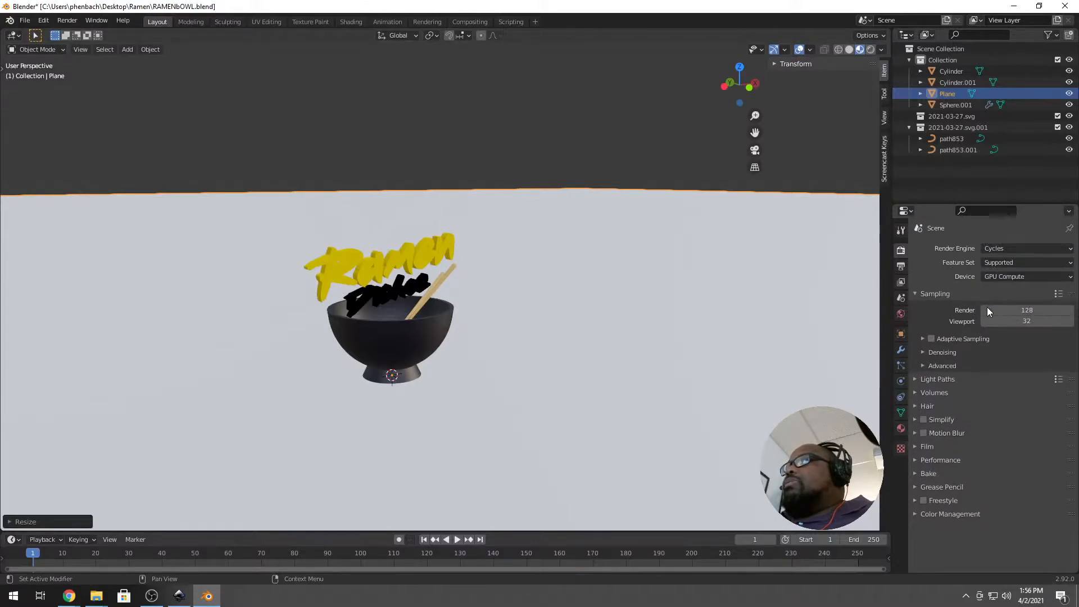
{"action": "left_click", "coordinate": [871, 50]}
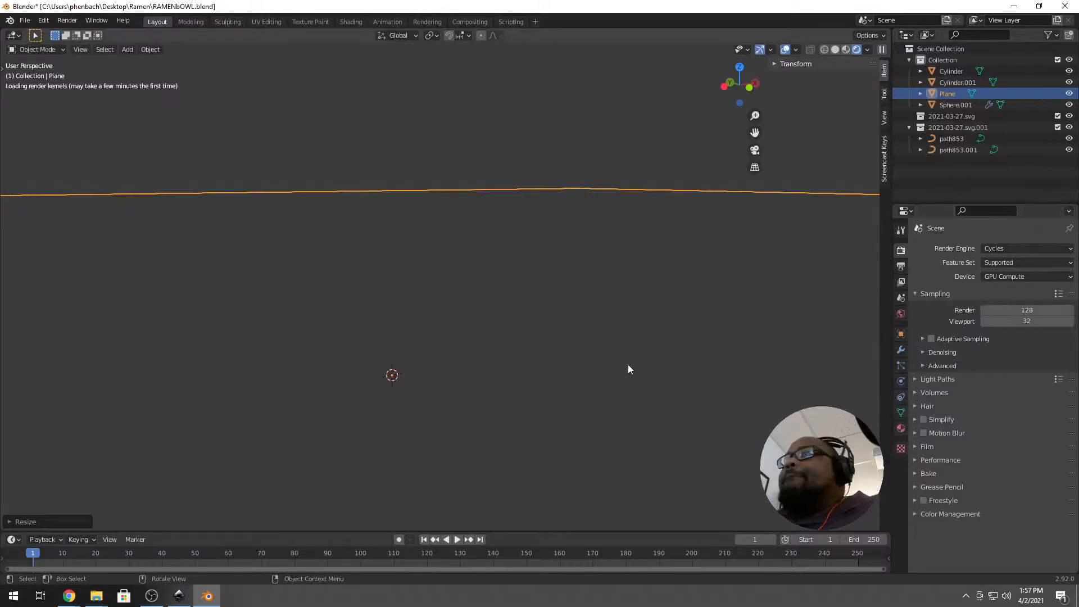
Orbit the viewport around the scene while the Cycles render kernels load.
{"action": "middle_click_drag", "start_coordinate": [538, 326], "coordinate": [432, 316]}
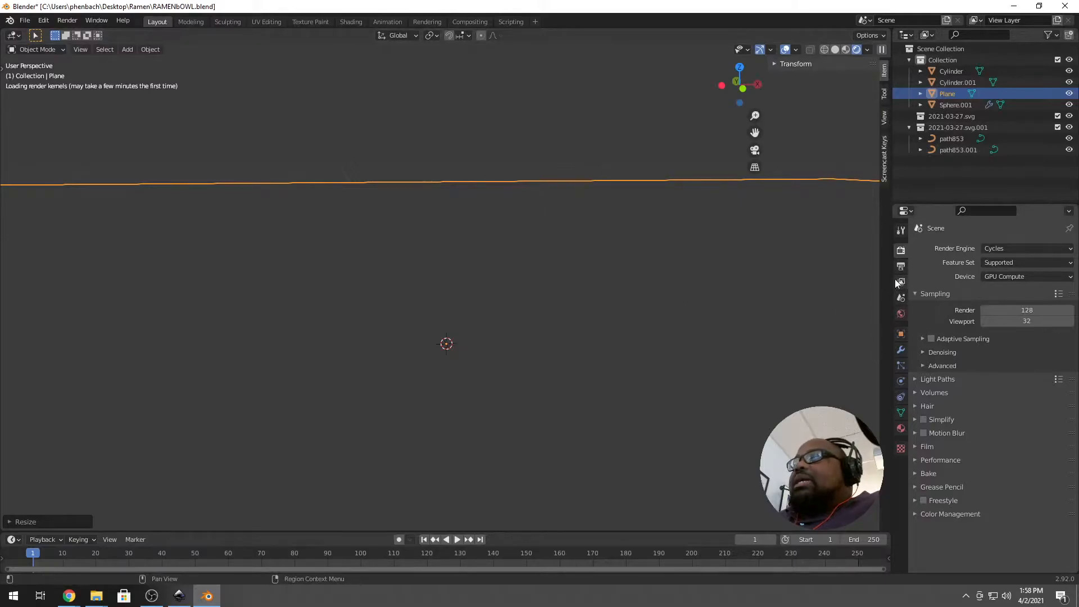
Plug a Sky Texture into the world's background colour.
{"action": "scroll", "coordinate": [457, 325], "scroll_direction": "up", "scroll_amount": 1}
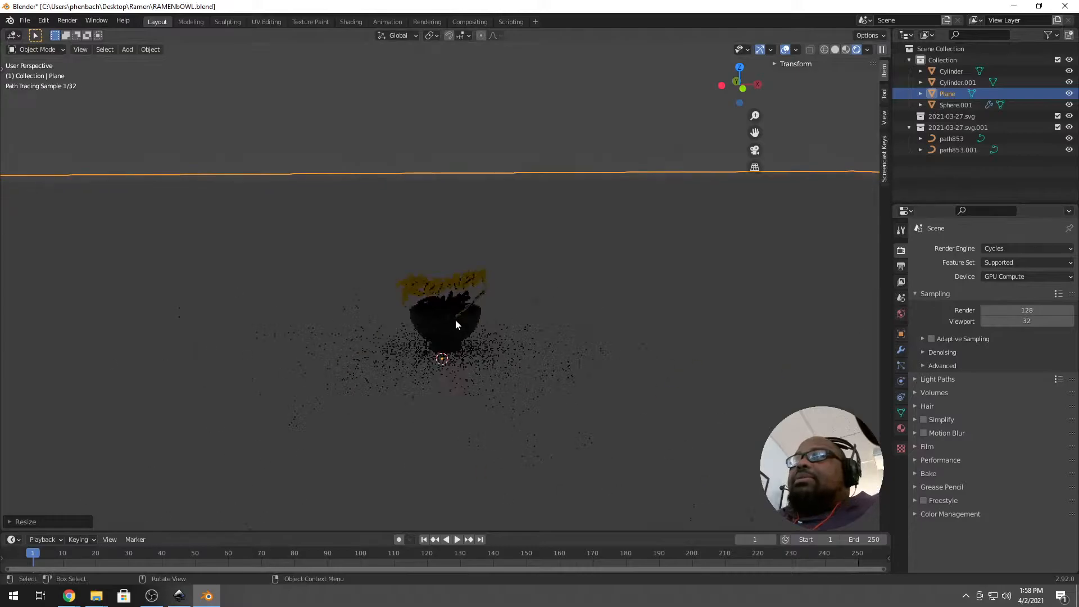
{"action": "scroll", "coordinate": [458, 323], "scroll_direction": "up", "scroll_amount": 4}
{"action": "scroll", "coordinate": [433, 334], "scroll_direction": "up", "scroll_amount": 1}
{"action": "middle_click_drag", "start_coordinate": [438, 335], "coordinate": [456, 340]}
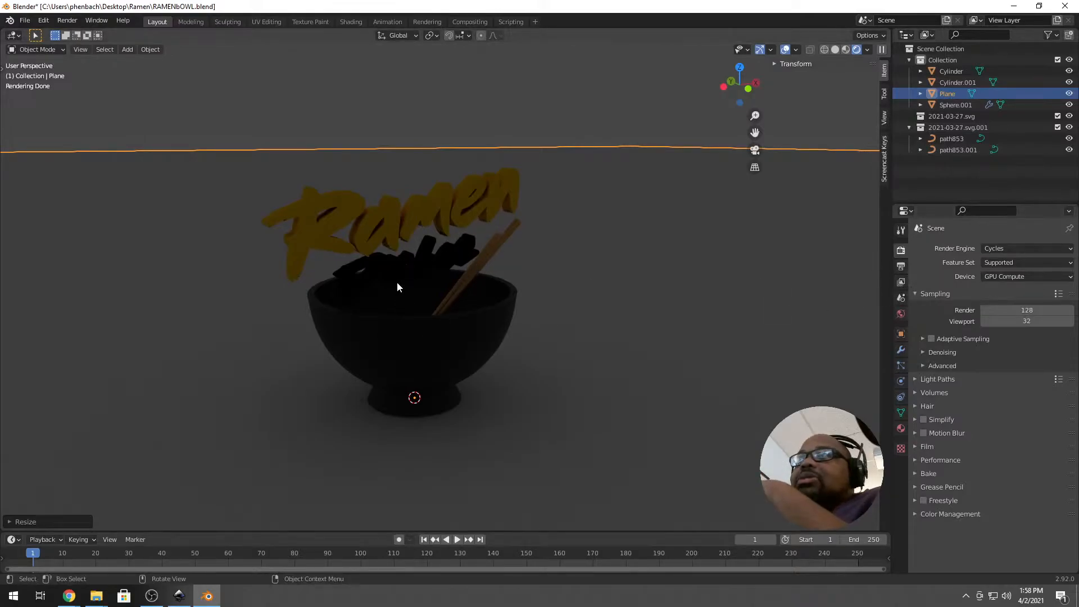
{"action": "left_click", "coordinate": [900, 283]}
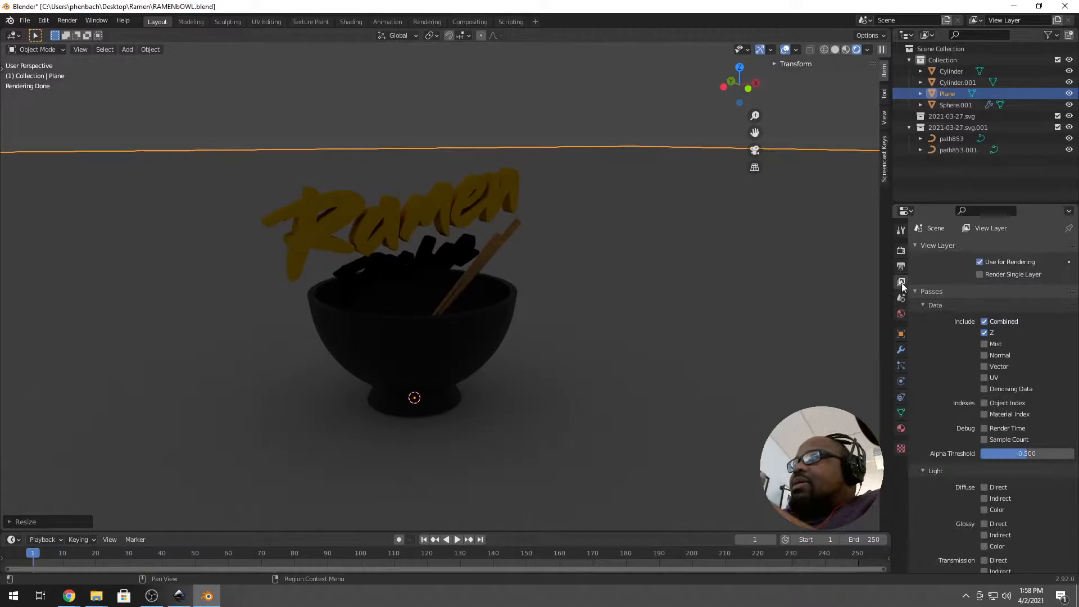
{"action": "left_click", "coordinate": [901, 314]}
{"action": "left_click", "coordinate": [997, 295]}
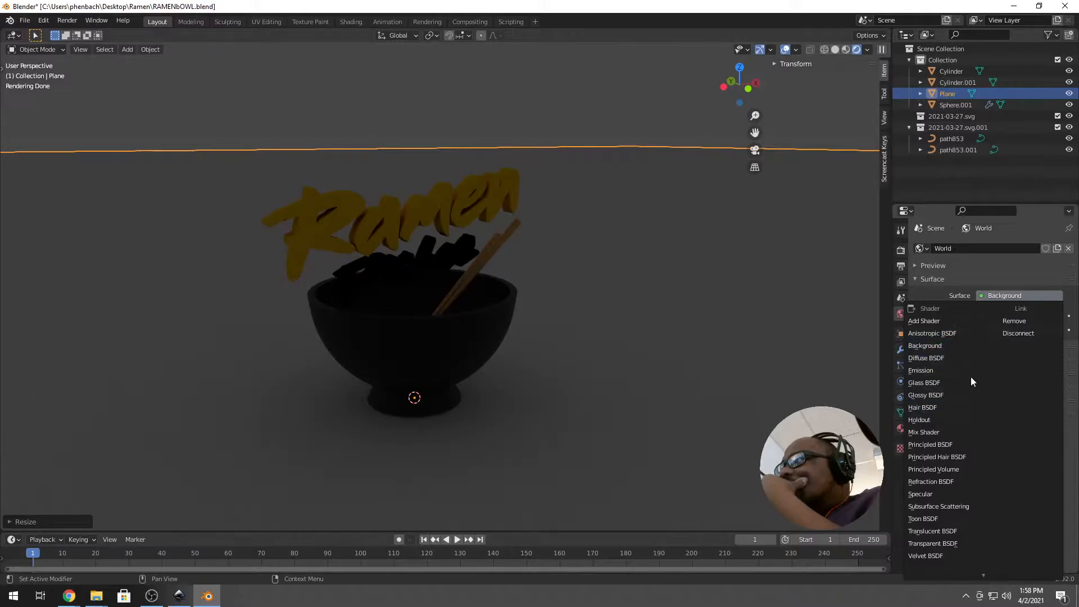
{"action": "left_click", "coordinate": [992, 317]}
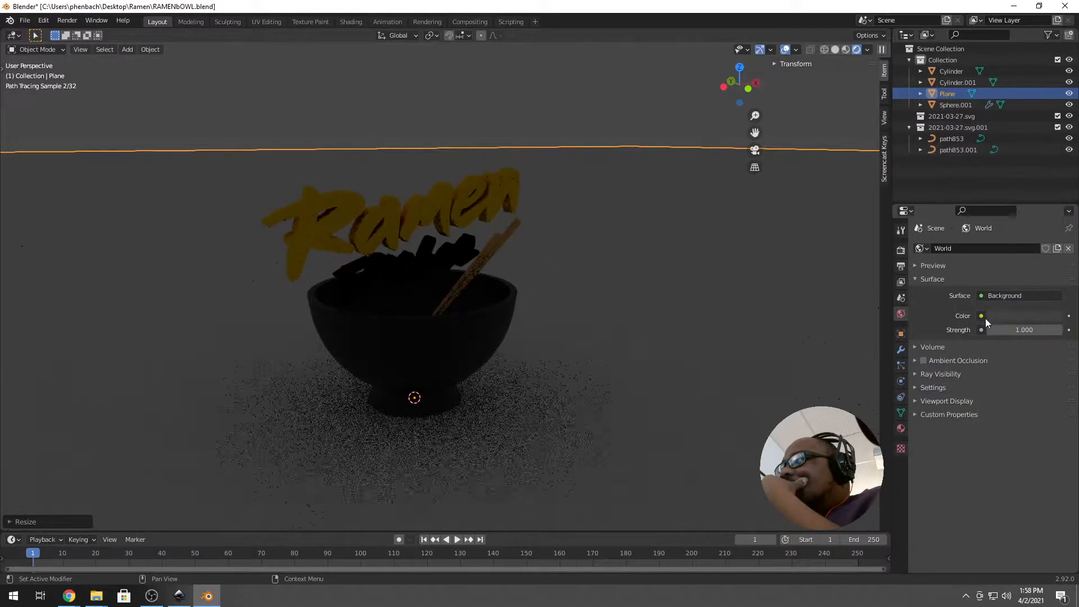
{"action": "left_click", "coordinate": [982, 316]}
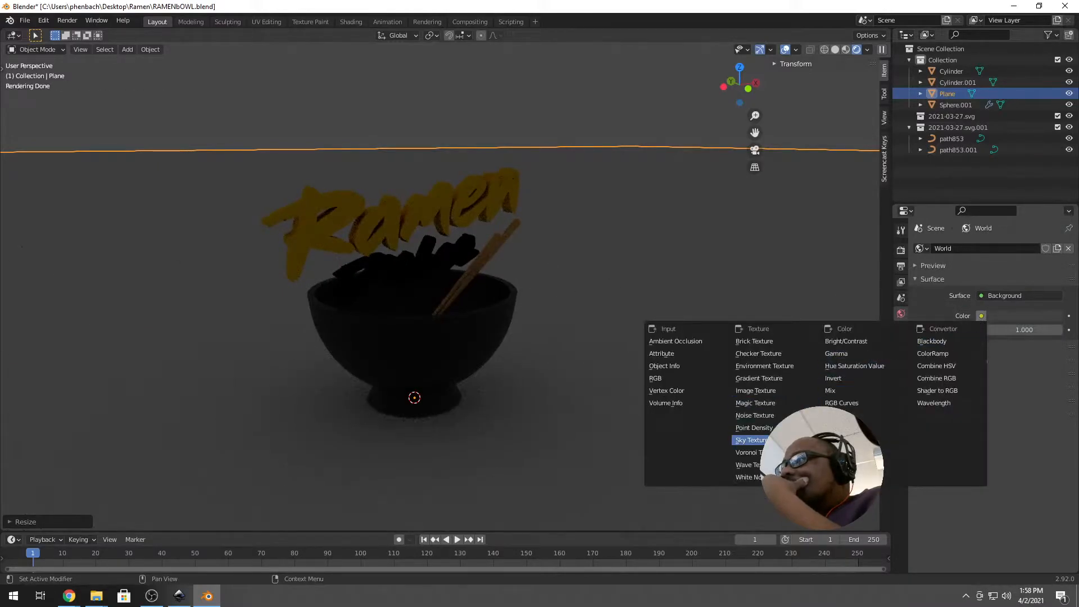
{"action": "left_click", "coordinate": [750, 440]}
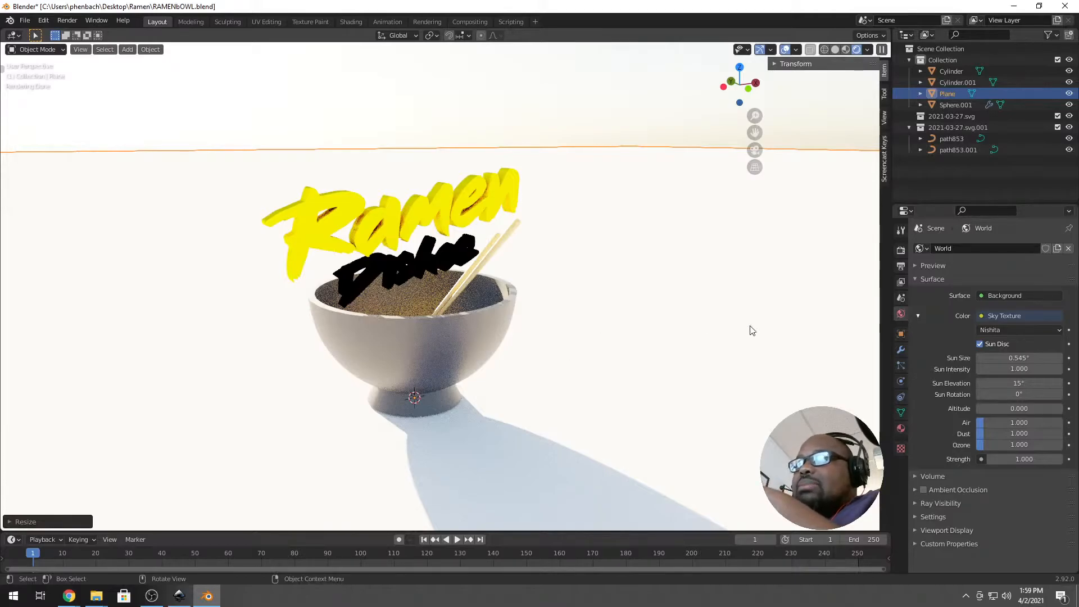
Lower the sky's sun intensity to 0.4 and adjust the air amount.
{"action": "middle_click_drag", "start_coordinate": [444, 366], "coordinate": [436, 345]}
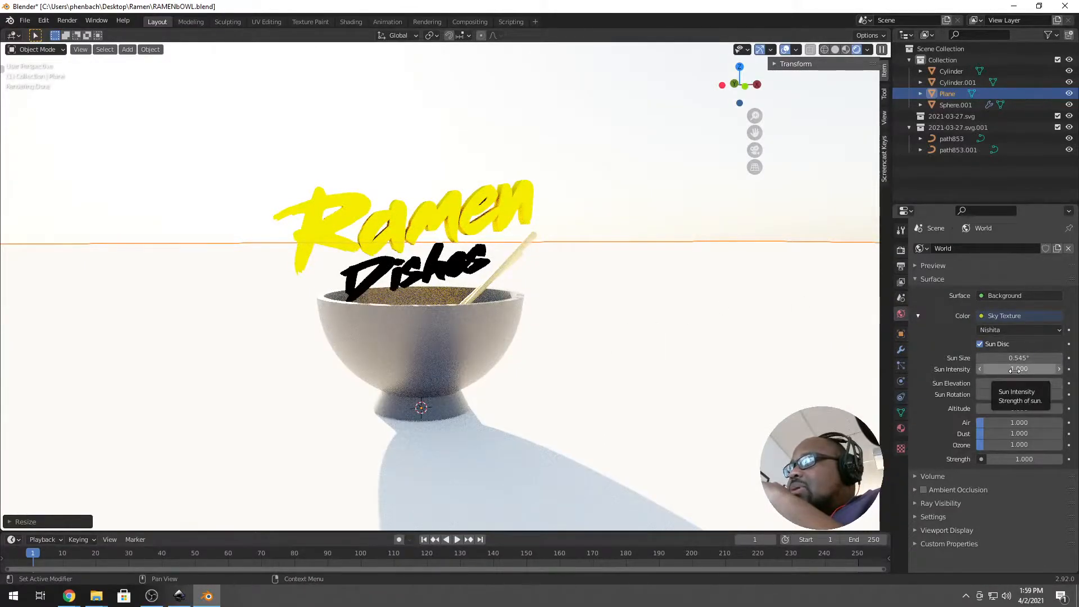
{"action": "left_click_drag", "start_coordinate": [1016, 370], "coordinate": [992, 370]}
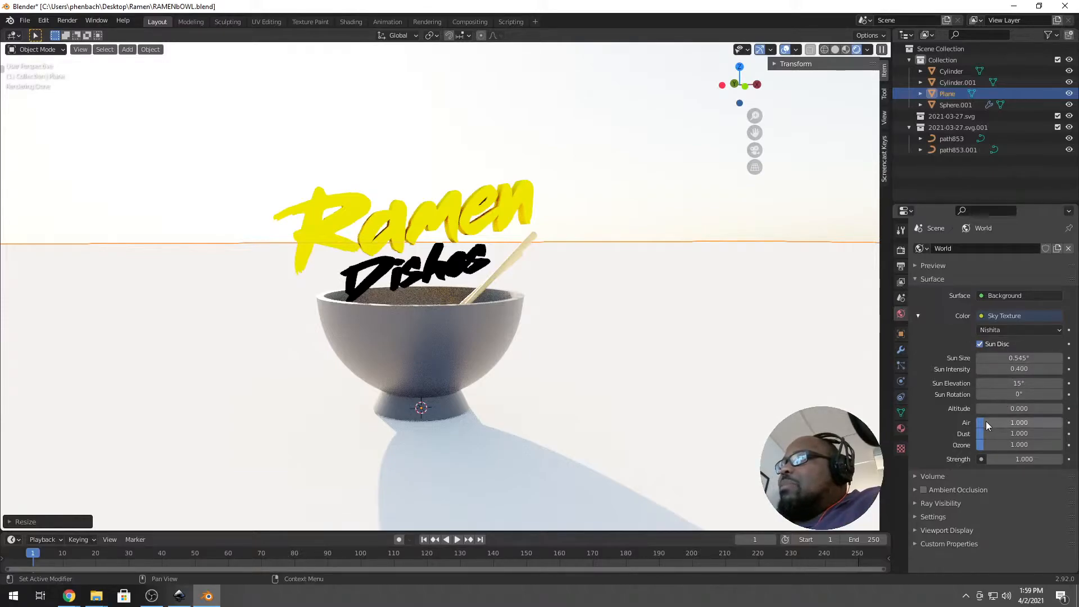
{"action": "mouse_move", "coordinate": [986, 421]}
{"action": "left_mouse_down"}
{"action": "mouse_move", "coordinate": [1017, 420]}
{"action": "mouse_move", "coordinate": [963, 422]}
{"action": "mouse_move", "coordinate": [1041, 433]}
{"action": "mouse_move", "coordinate": [980, 423]}
{"action": "mouse_move", "coordinate": [990, 445]}
{"action": "mouse_move", "coordinate": [1023, 445]}
{"action": "mouse_move", "coordinate": [999, 435]}
{"action": "left_mouse_up"}
Set the sun elevation to 15° and rotate the sun to about 158°.
{"action": "mouse_move", "coordinate": [1018, 384]}
{"action": "left_mouse_down"}
{"action": "mouse_move", "coordinate": [1064, 383]}
{"action": "mouse_move", "coordinate": [1024, 394]}
{"action": "mouse_move", "coordinate": [1036, 395]}
{"action": "mouse_move", "coordinate": [1005, 385]}
{"action": "left_mouse_up"}
{"action": "left_click", "coordinate": [1005, 383]}
{"action": "type", "text": "15"}
{"action": "key", "text": "Return"}
{"action": "left_click_drag", "start_coordinate": [1031, 394], "coordinate": [1056, 395]}
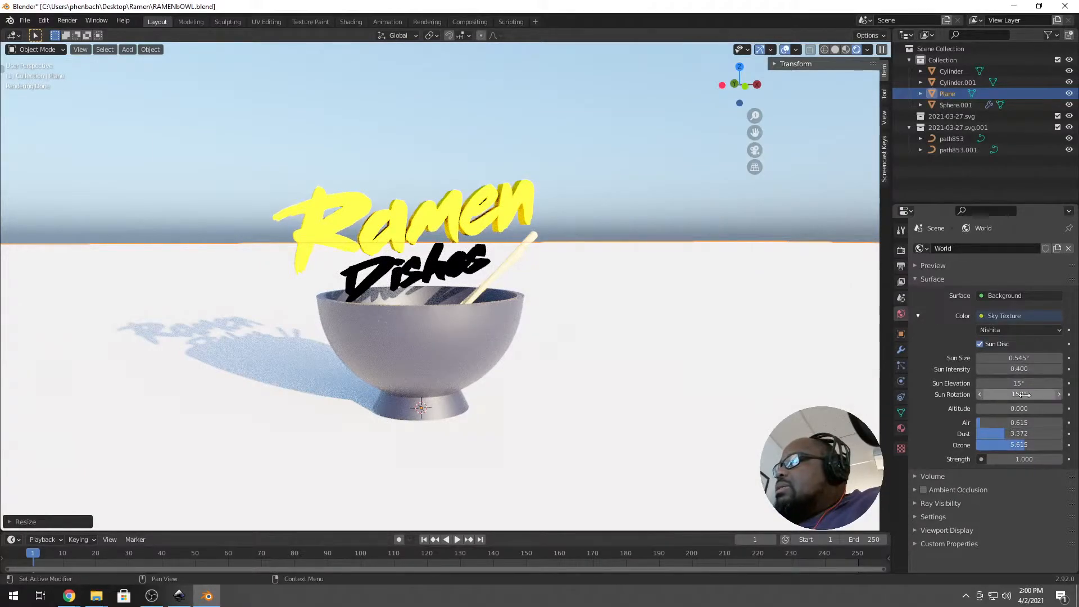
Drop the sun to 2.5° elevation and reduce the sky's ozone.
{"action": "left_click_drag", "start_coordinate": [1019, 383], "coordinate": [992, 383]}
{"action": "left_click_drag", "start_coordinate": [1018, 383], "coordinate": [1019, 383]}
{"action": "left_click_drag", "start_coordinate": [1019, 444], "coordinate": [991, 433]}
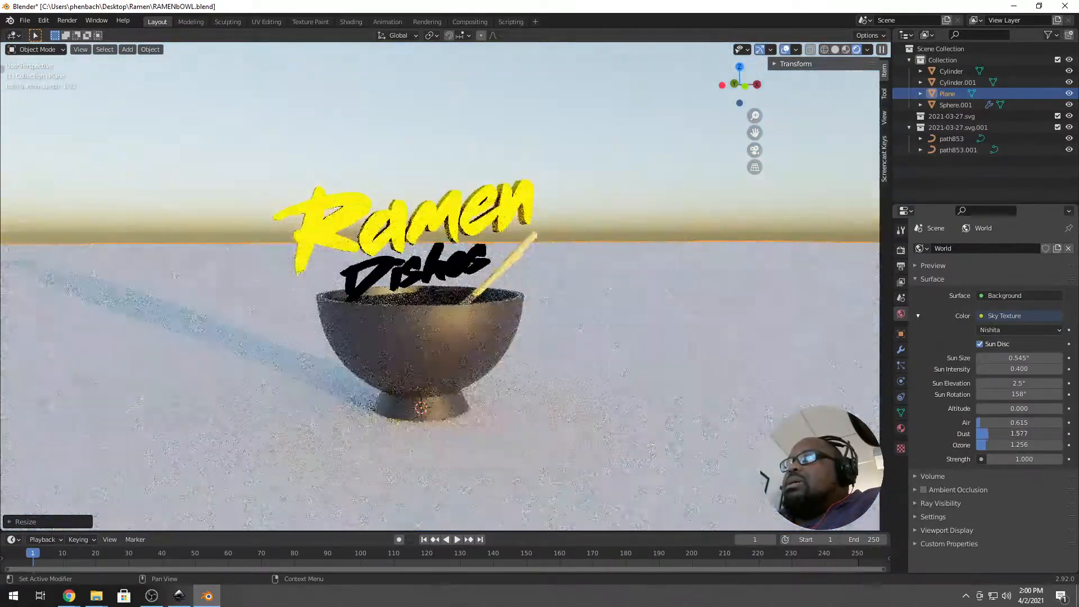
{"action": "scroll", "coordinate": [354, 252], "scroll_direction": "up", "scroll_amount": 2}
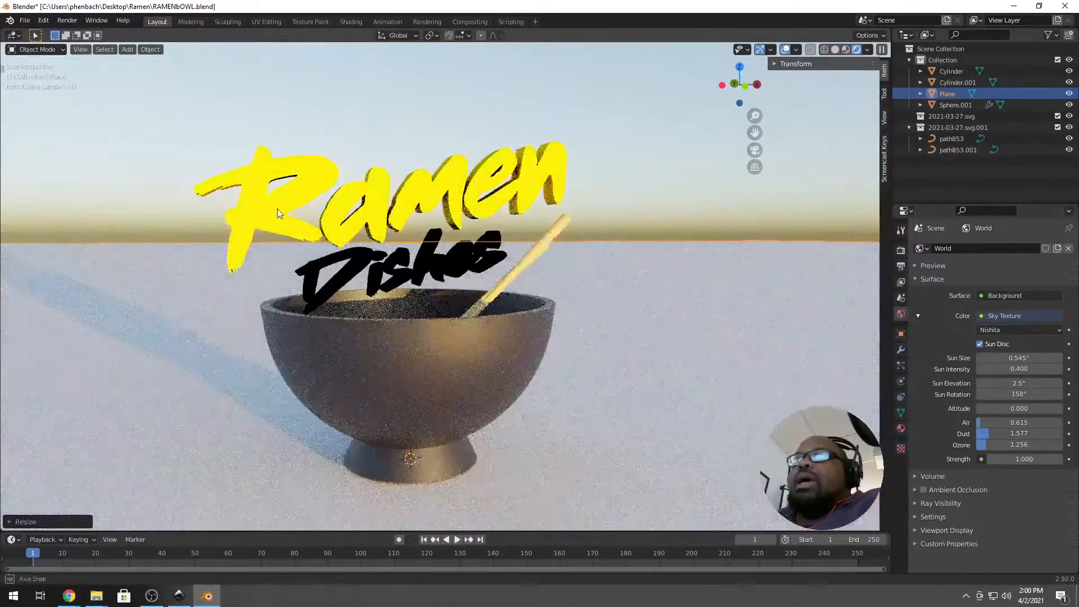
{"action": "middle_click_drag", "start_coordinate": [354, 252], "coordinate": [362, 257]}
{"action": "scroll", "coordinate": [362, 257], "scroll_direction": "down", "scroll_amount": 1}
Change the Dishes text material from Toon to a black Principled BSDF with roughness 1.0.
{"action": "left_click", "coordinate": [356, 257]}
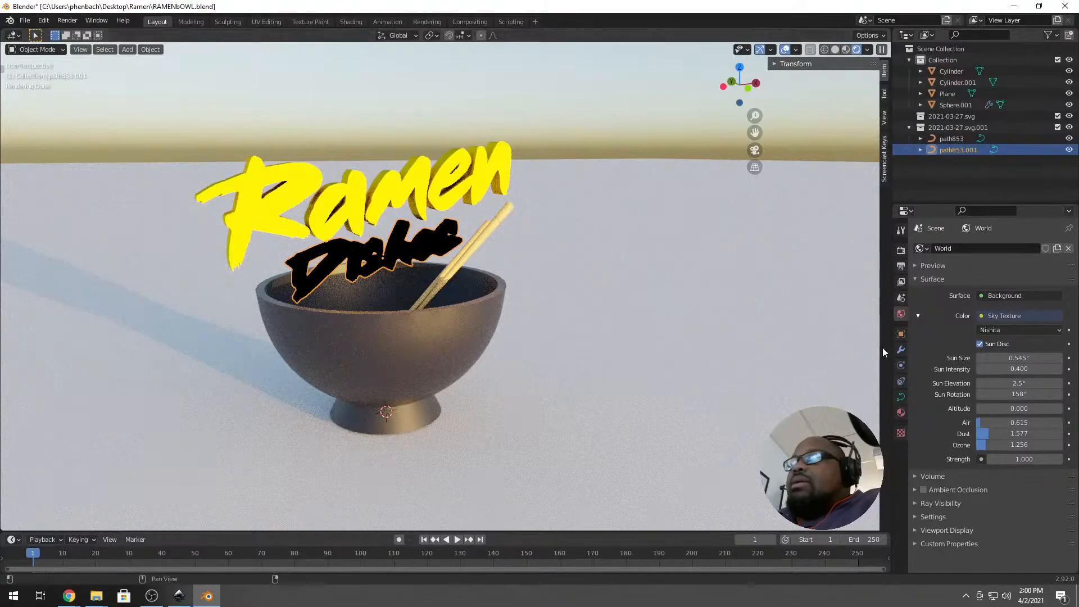
{"action": "left_click", "coordinate": [901, 412]}
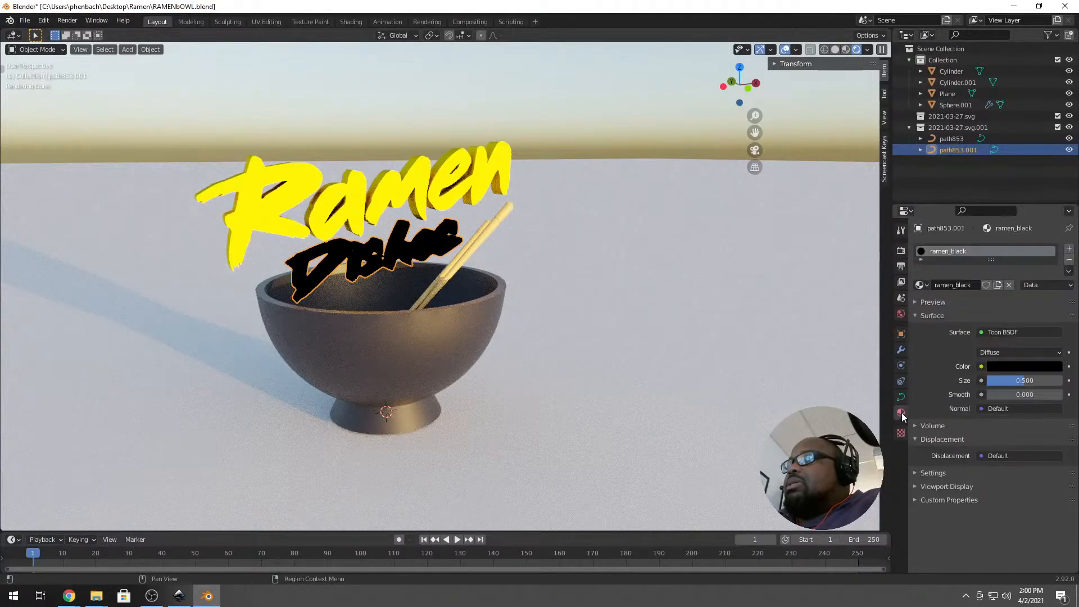
{"action": "left_click", "coordinate": [1004, 332]}
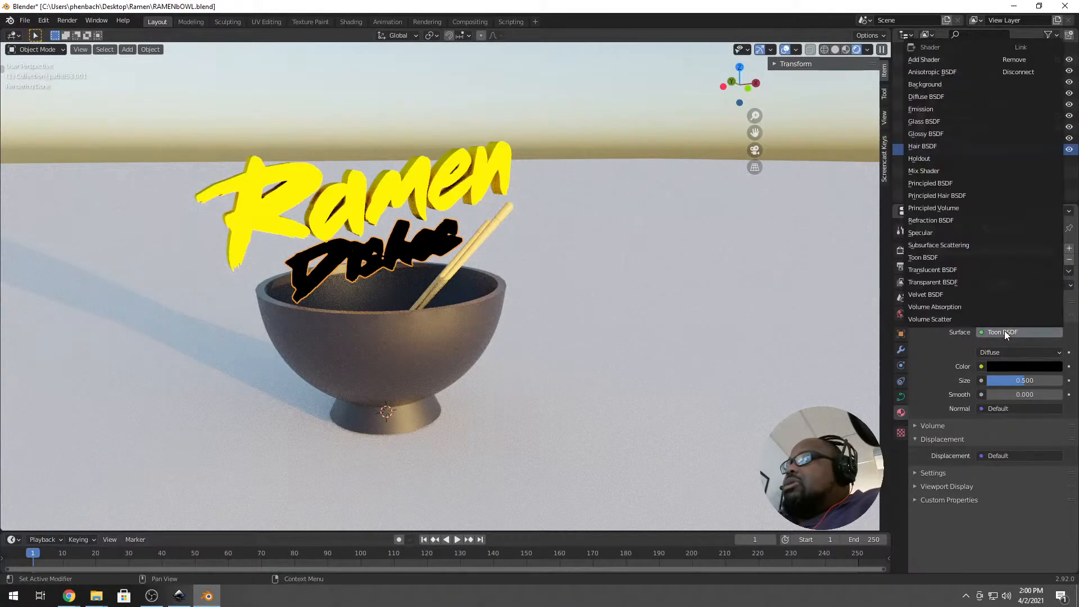
{"action": "left_click", "coordinate": [957, 183]}
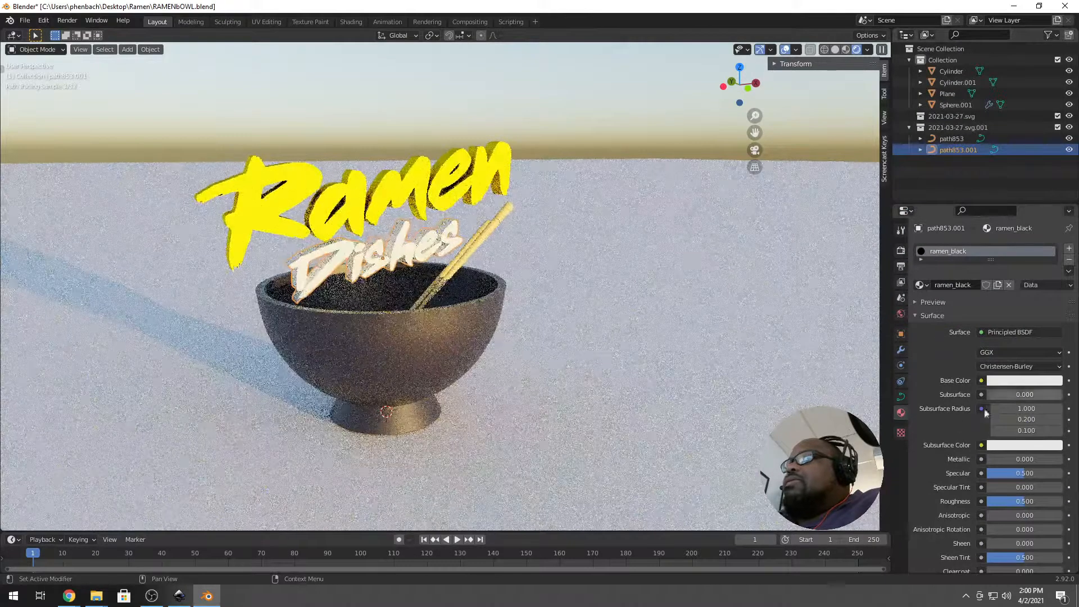
{"action": "left_click", "coordinate": [1035, 381]}
{"action": "left_click_drag", "start_coordinate": [1055, 278], "coordinate": [1055, 304]}
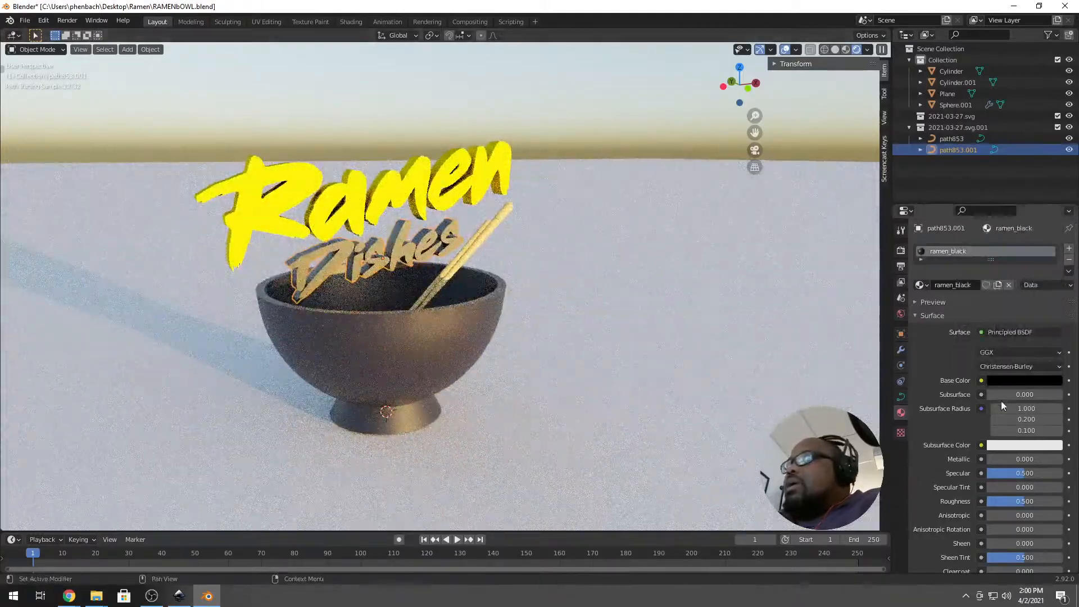
{"action": "left_click_drag", "start_coordinate": [1025, 501], "coordinate": [1063, 501]}
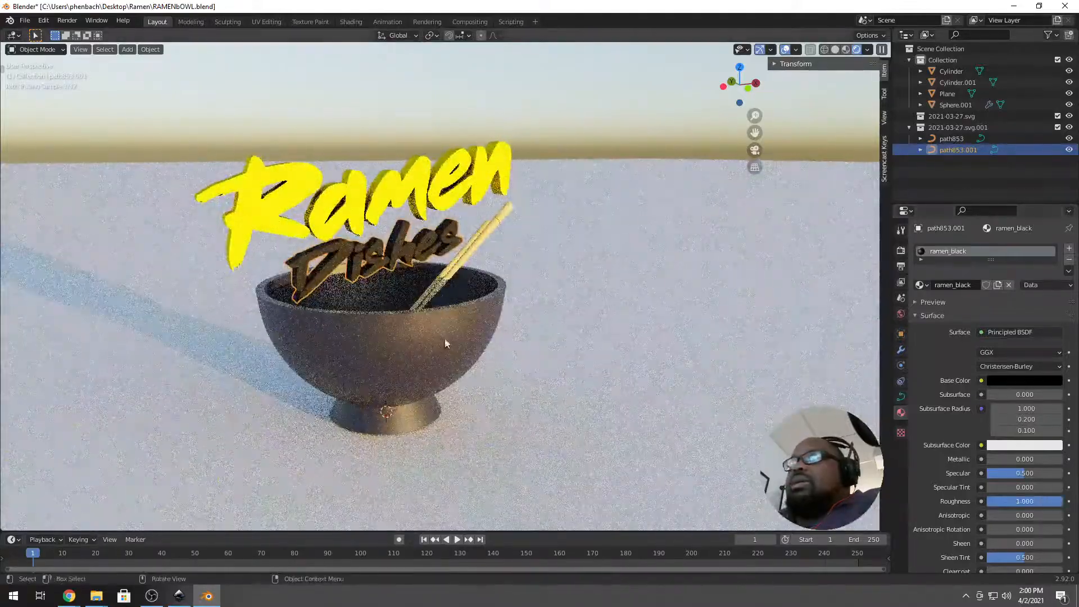
Reselect the Dishes text and show its curve geometry settings.
{"action": "scroll", "coordinate": [486, 355], "scroll_direction": "up", "scroll_amount": 5}
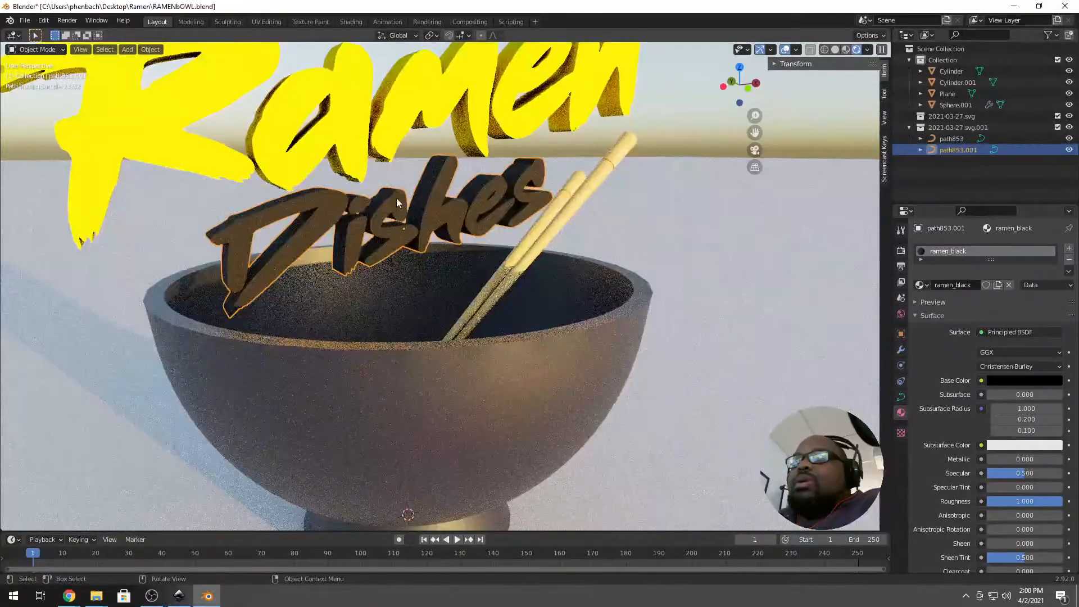
{"action": "left_click", "coordinate": [387, 204]}
{"action": "left_click", "coordinate": [386, 204]}
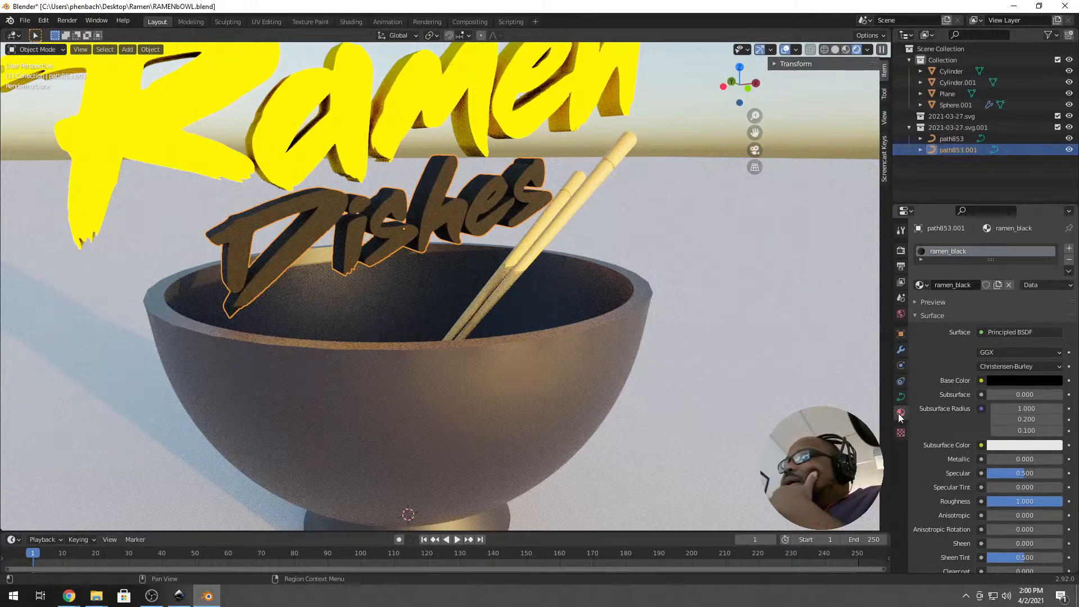
{"action": "left_click", "coordinate": [901, 397]}
{"action": "scroll", "coordinate": [998, 422], "scroll_direction": "down", "scroll_amount": 5}
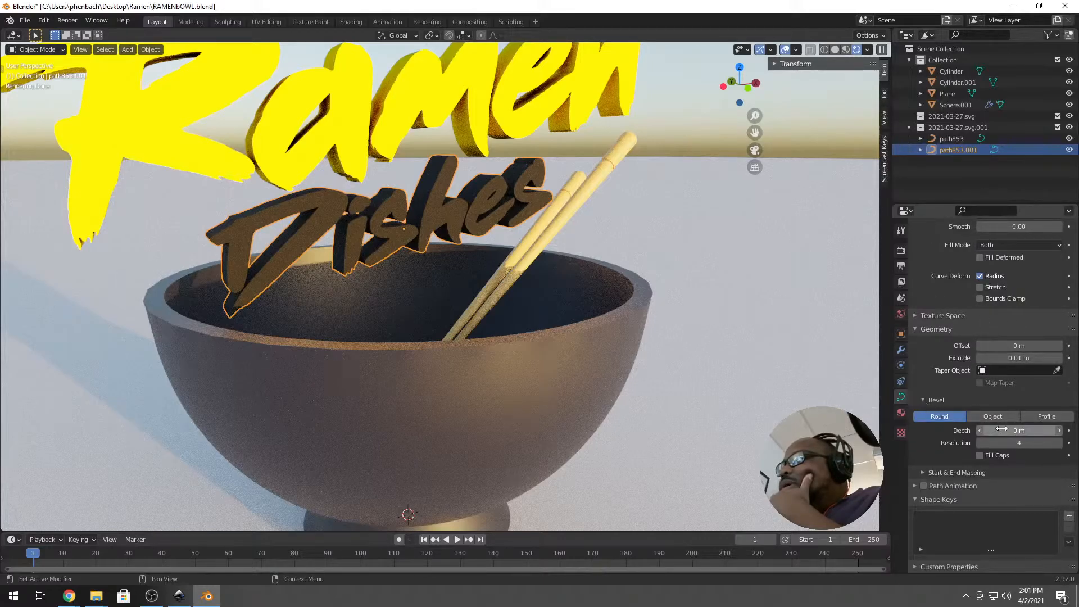
Set the Dishes text's bevel depth to 0.001 m.
{"action": "left_click", "coordinate": [1059, 431]}
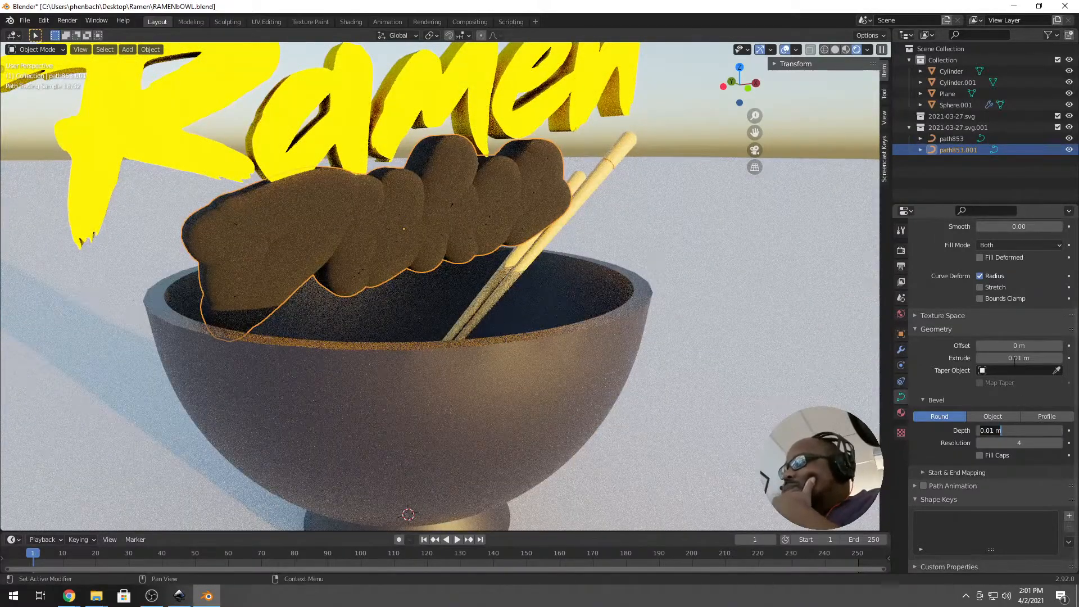
{"action": "type", "text": "1"}
{"action": "key", "text": "Return"}
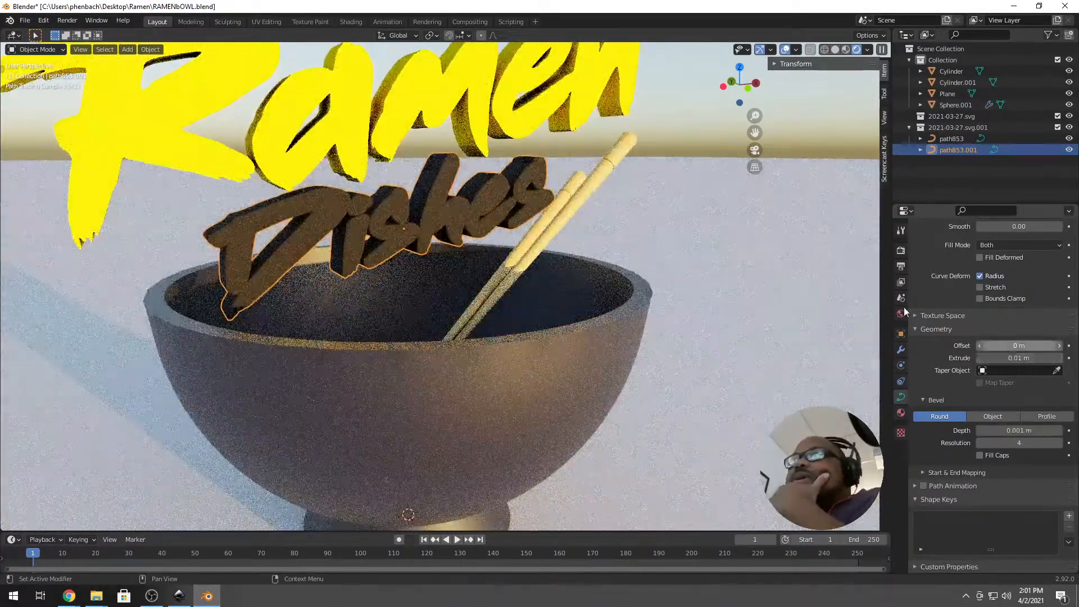
{"action": "scroll", "coordinate": [280, 246], "scroll_direction": "down", "scroll_amount": 3}
{"action": "middle_click_drag", "start_coordinate": [281, 246], "coordinate": [401, 198]}
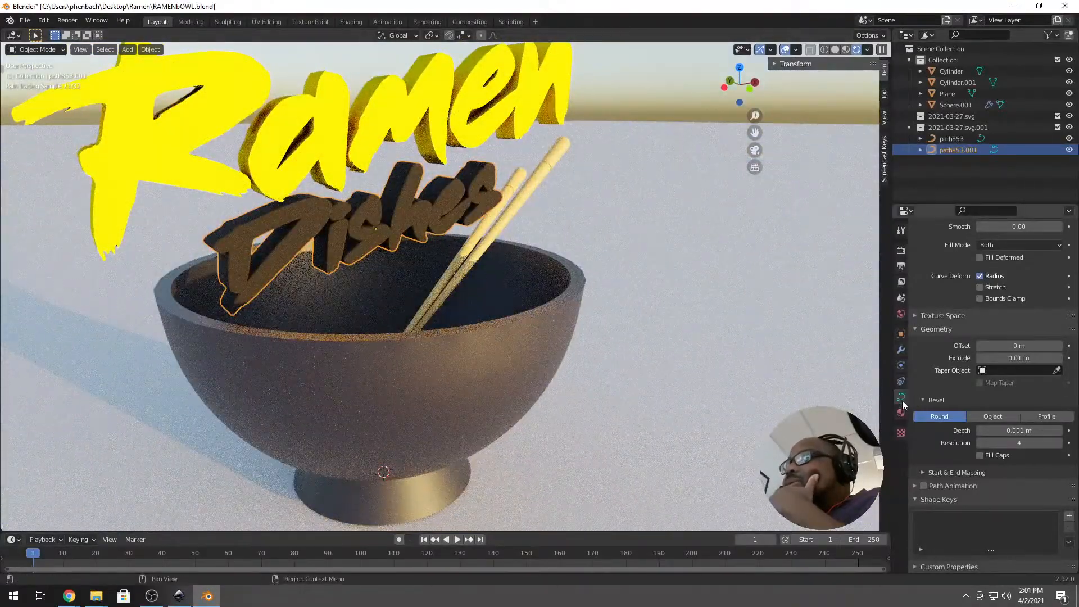
Lower the ramen_black material's roughness to 0.213 for a glossier finish.
{"action": "left_click", "coordinate": [610, 231]}
{"action": "left_click", "coordinate": [481, 180]}
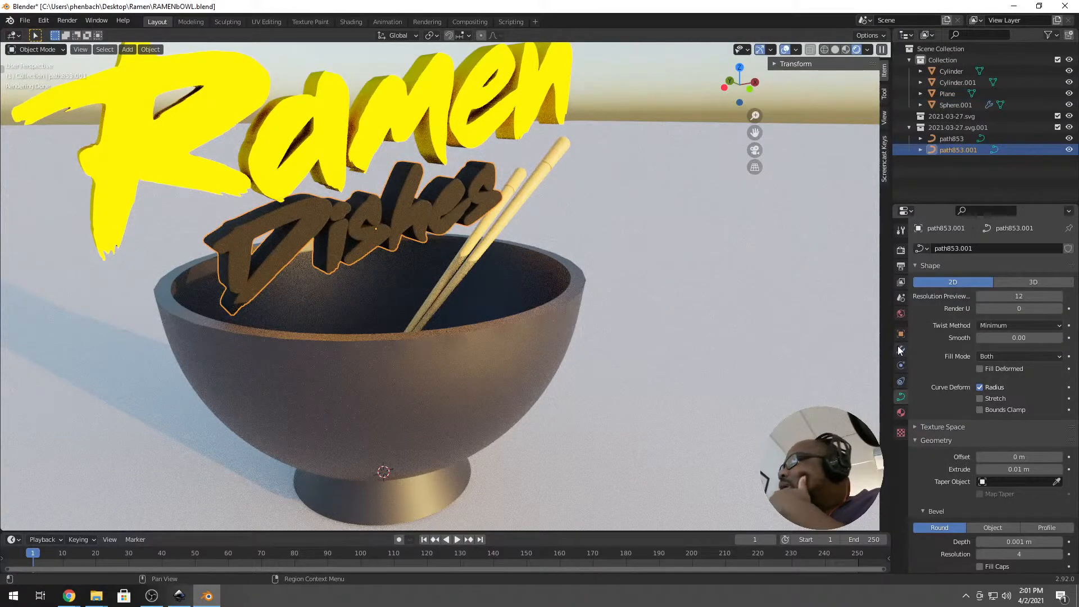
{"action": "left_click", "coordinate": [901, 413]}
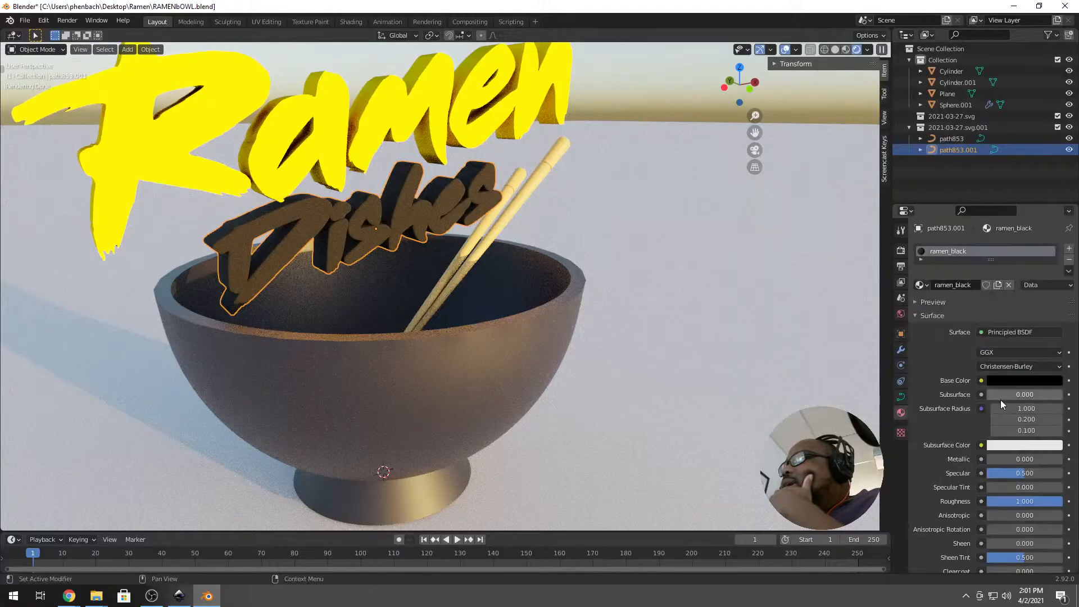
{"action": "left_click_drag", "start_coordinate": [1042, 502], "coordinate": [1005, 502]}
{"action": "middle_click_drag", "start_coordinate": [228, 250], "coordinate": [271, 252]}
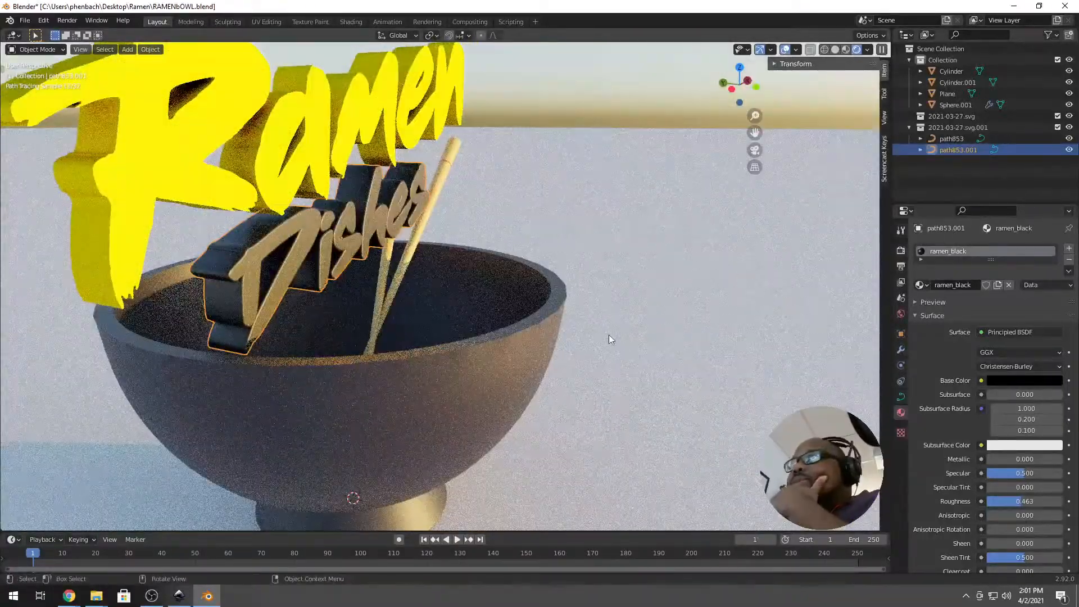
{"action": "scroll", "coordinate": [270, 276], "scroll_direction": "up", "scroll_amount": 4}
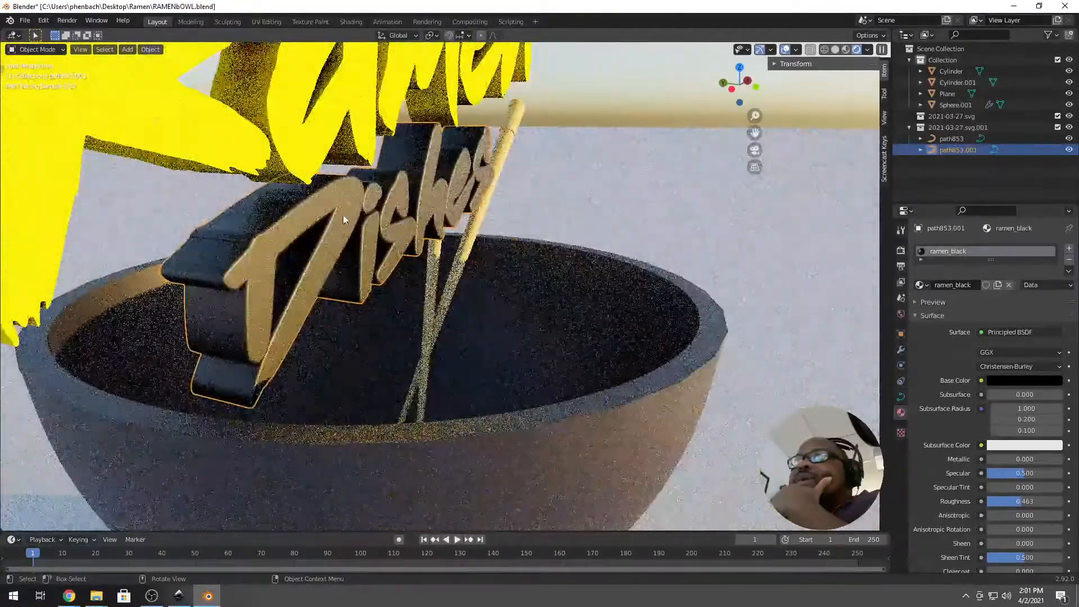
{"action": "middle_click_drag", "start_coordinate": [359, 215], "coordinate": [347, 206]}
{"action": "scroll", "coordinate": [347, 206], "scroll_direction": "down", "scroll_amount": 1}
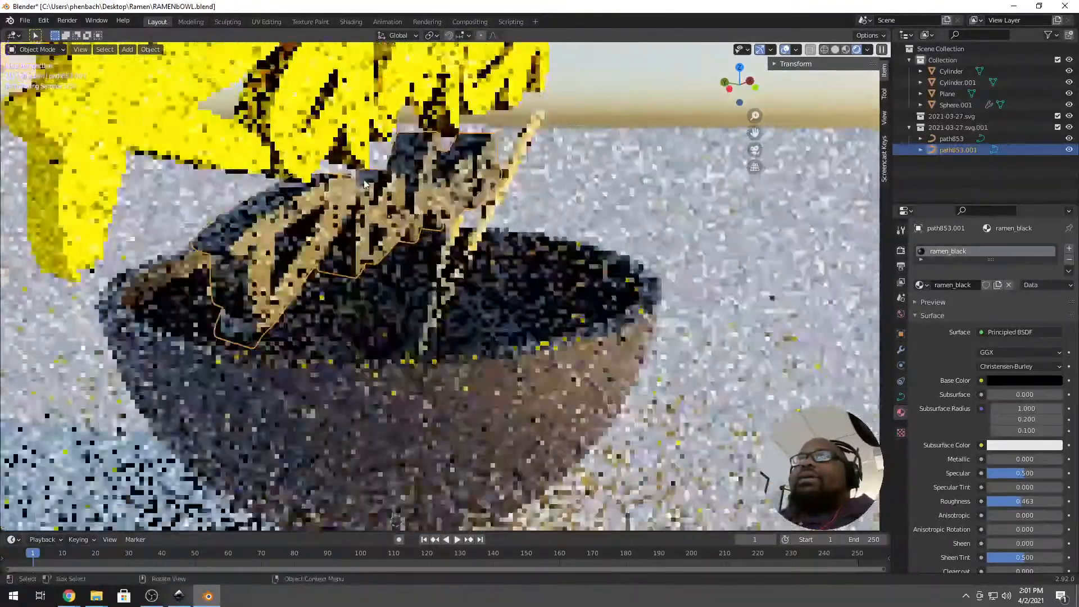
{"action": "left_click_drag", "start_coordinate": [1016, 501], "coordinate": [999, 501]}
{"action": "middle_click_drag", "start_coordinate": [442, 295], "coordinate": [427, 288]}
{"action": "scroll", "coordinate": [394, 271], "scroll_direction": "down", "scroll_amount": 3}
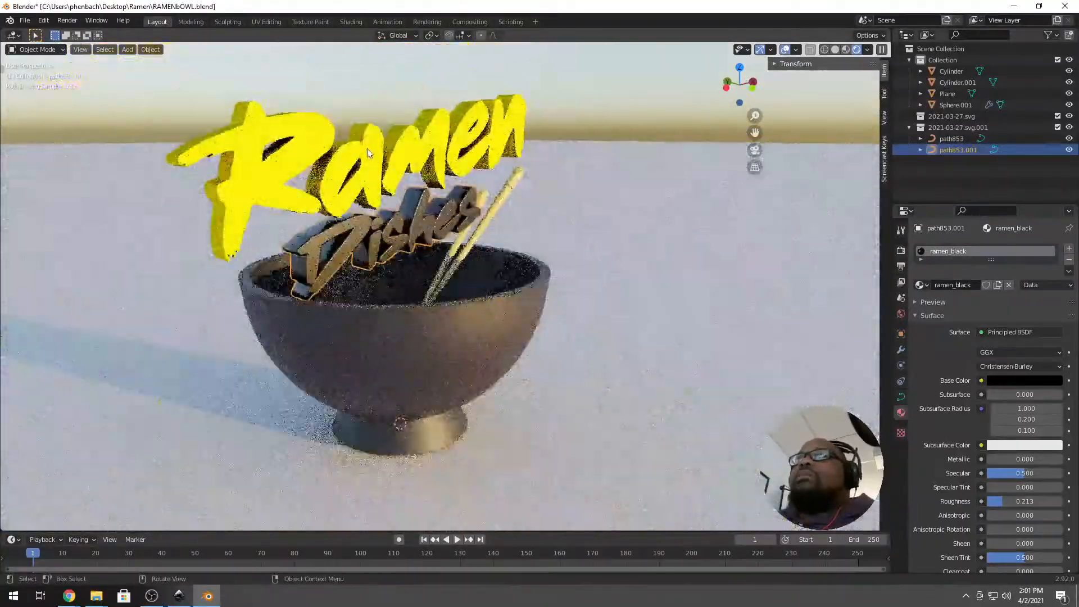
{"action": "left_click", "coordinate": [366, 149]}
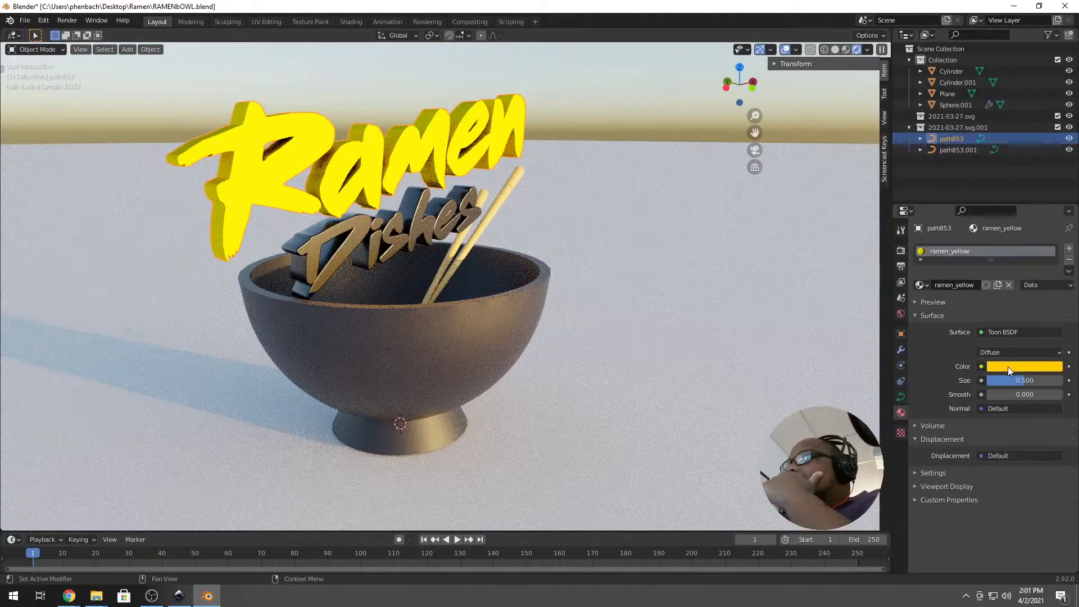
Make ramen_yellow a Principled BSDF with base colour ffcc00 and roughness about 0.25.
{"action": "left_click", "coordinate": [1010, 335]}
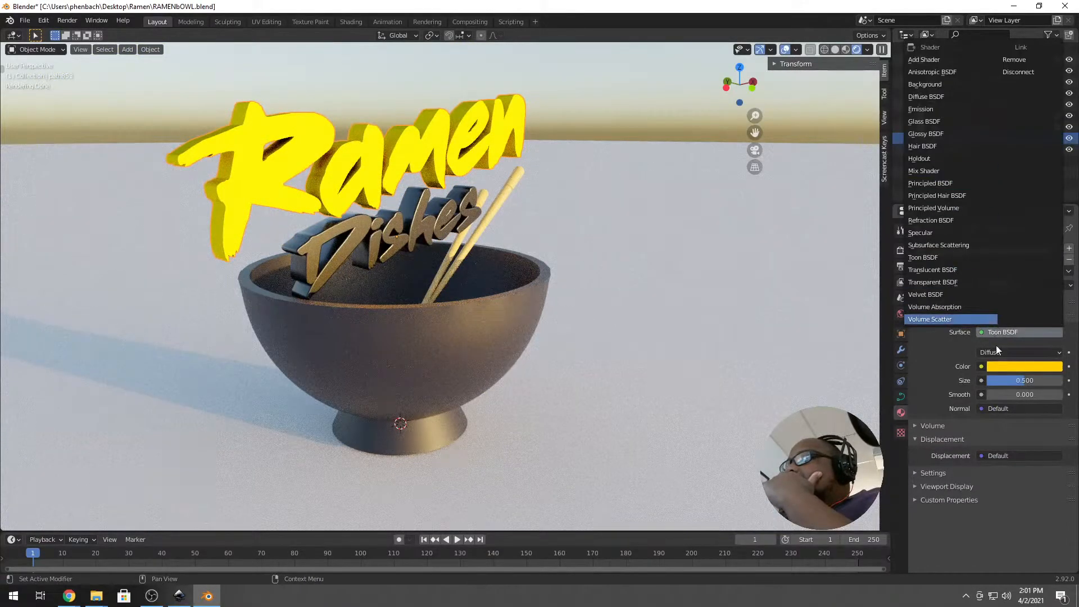
{"action": "left_click", "coordinate": [994, 337]}
{"action": "left_click", "coordinate": [1007, 330]}
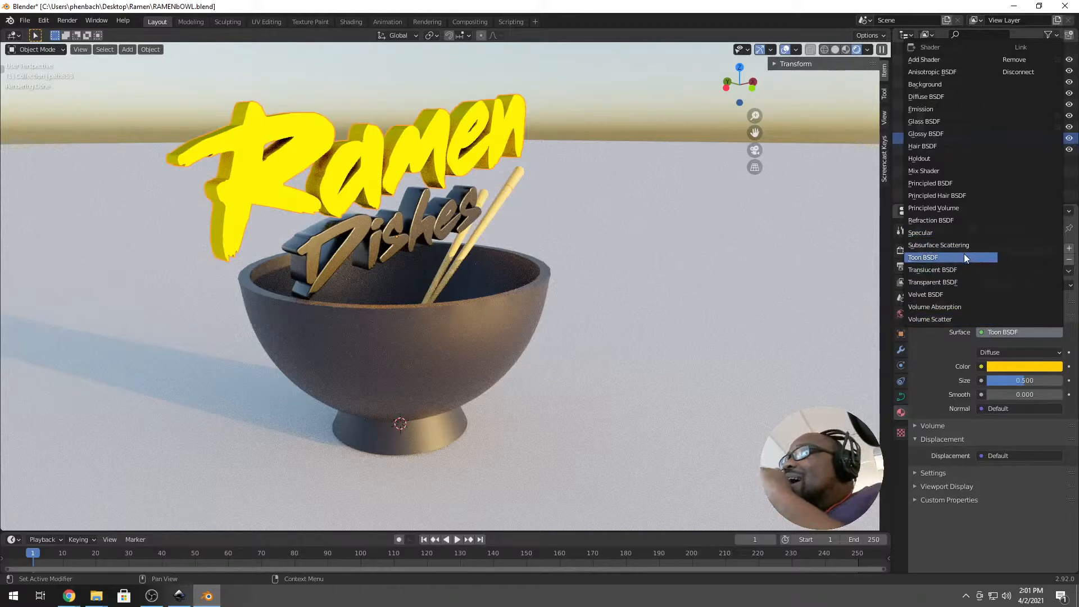
{"action": "left_click", "coordinate": [963, 184]}
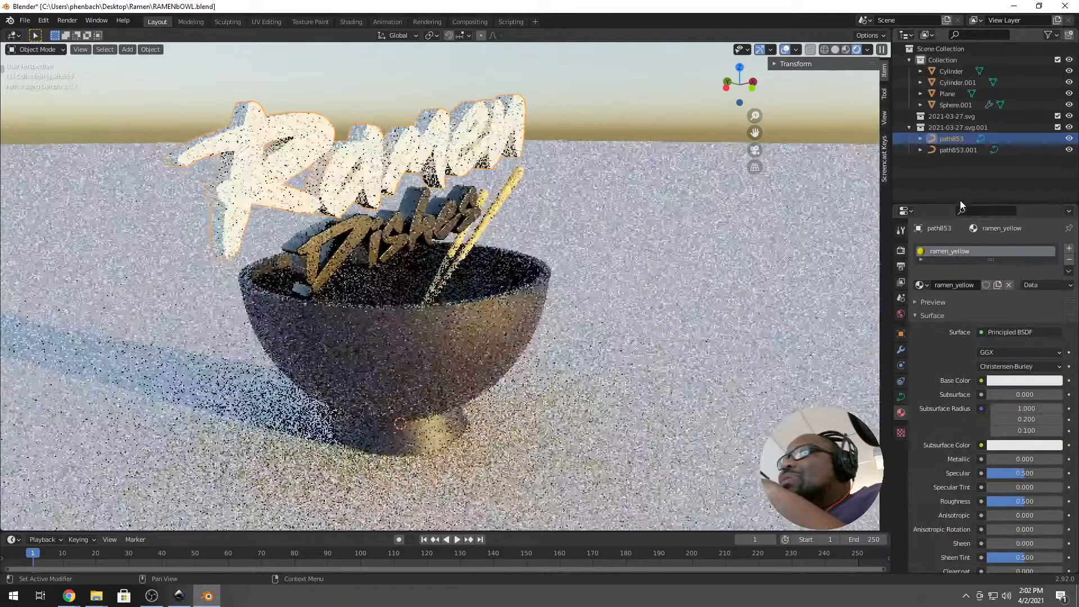
{"action": "left_click", "coordinate": [1015, 380]}
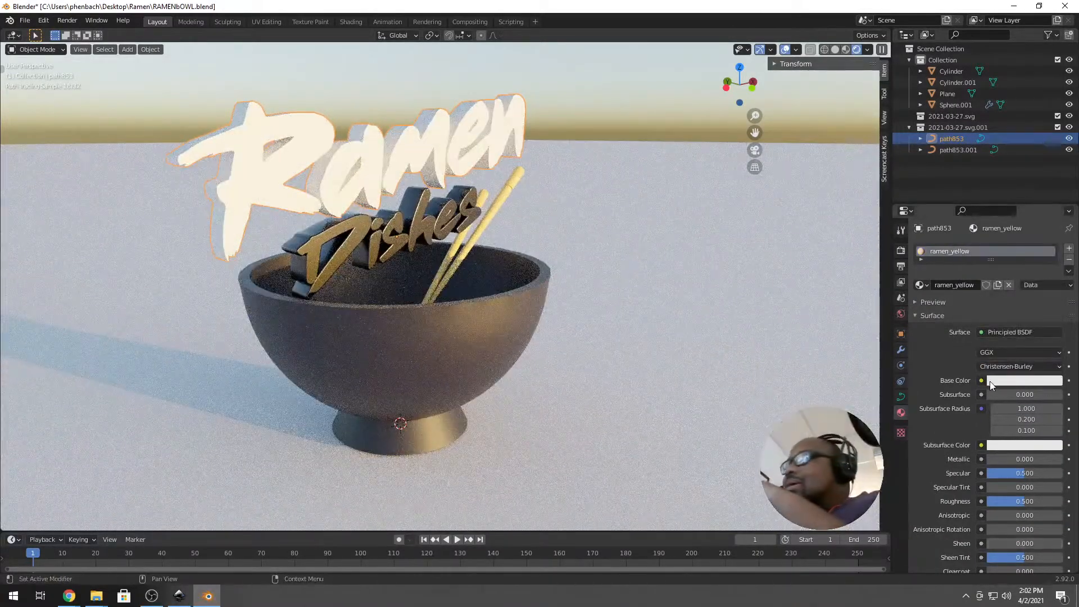
{"action": "left_click", "coordinate": [993, 383]}
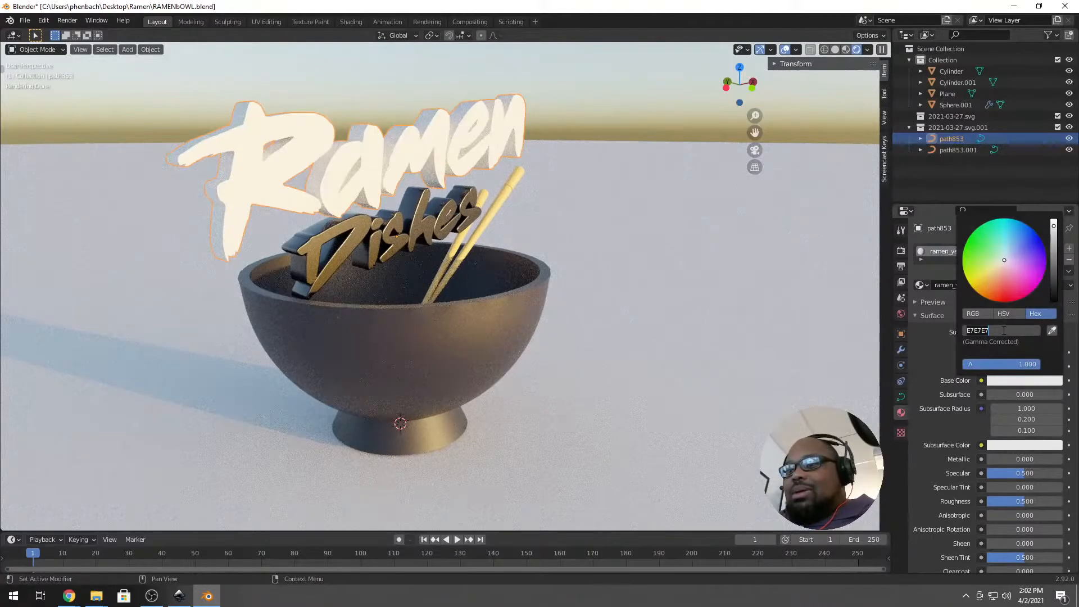
{"action": "type", "text": "ffcc00"}
{"action": "key", "text": "Return"}
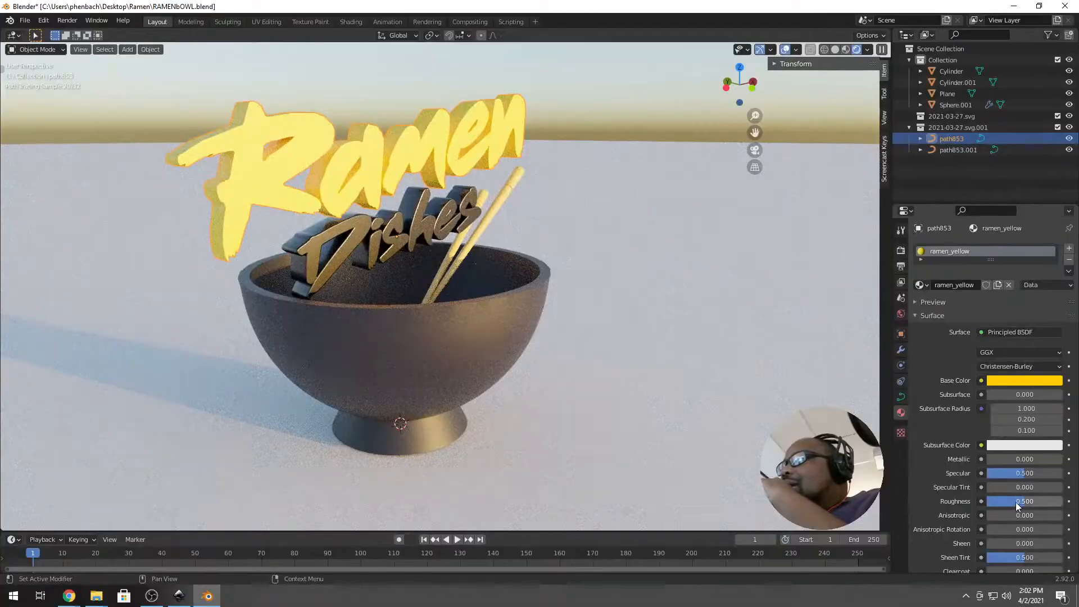
{"action": "left_click_drag", "start_coordinate": [1019, 505], "coordinate": [987, 504]}
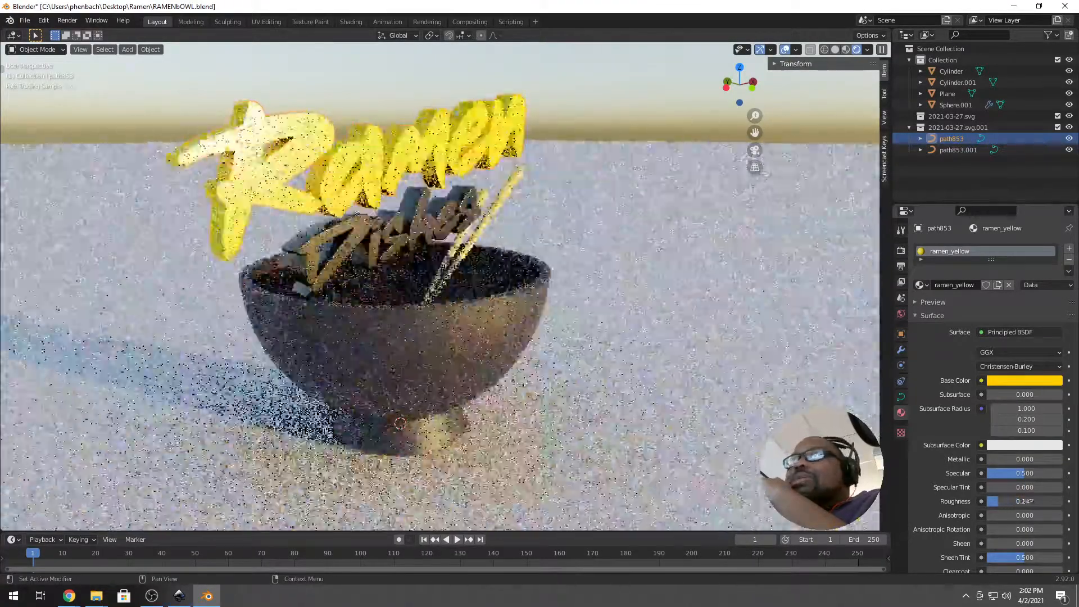
Set the Ramen curve's extrude to 0.01 m and bevel depth to 0.001 m.
{"action": "key", "text": "Tab"}
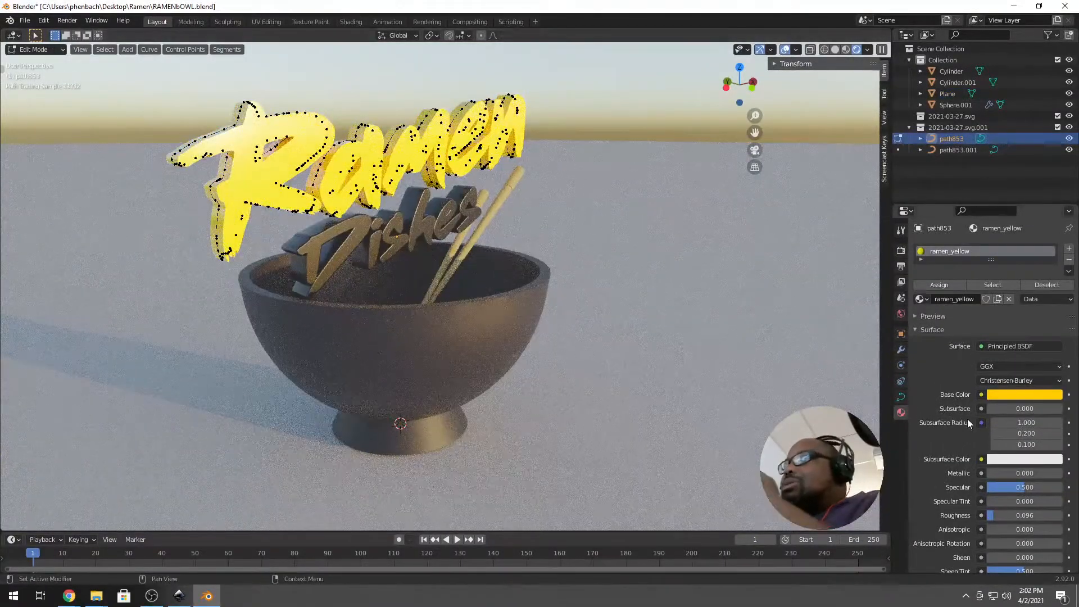
{"action": "left_click", "coordinate": [900, 397]}
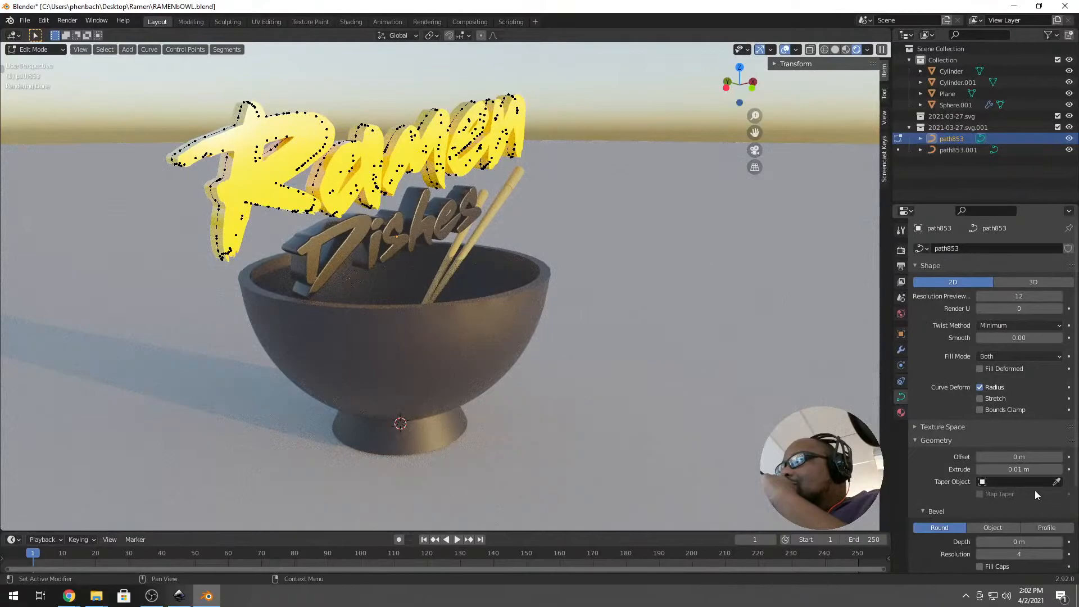
{"action": "scroll", "coordinate": [1000, 495], "scroll_direction": "down", "scroll_amount": 4}
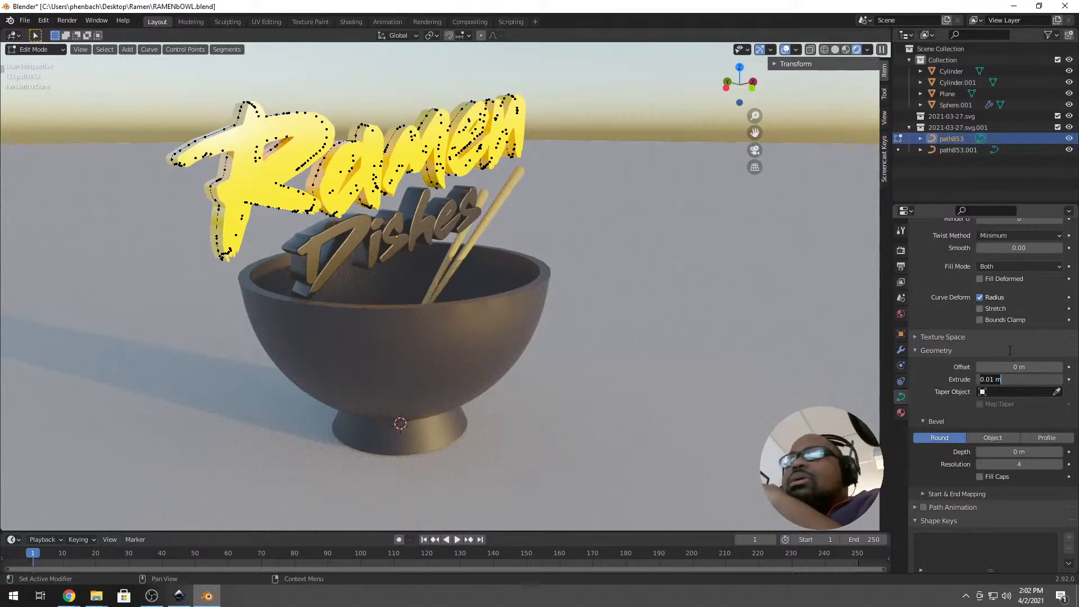
{"action": "key", "text": "Return"}
{"action": "left_click", "coordinate": [1006, 451]}
{"action": "key", "text": "Return"}
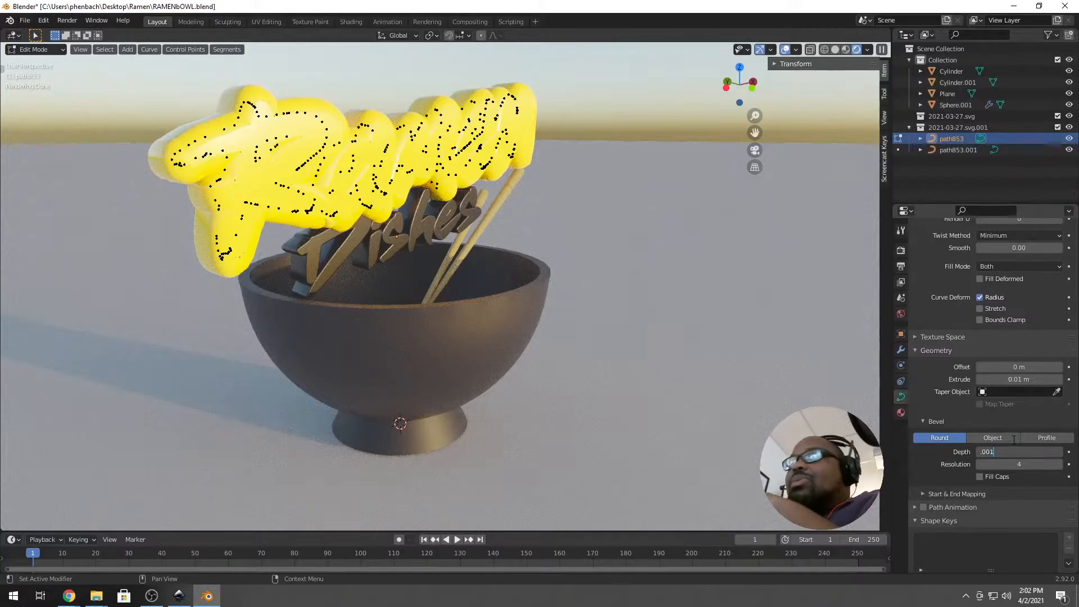
{"action": "key", "text": "Return"}
{"action": "middle_click_drag", "start_coordinate": [320, 270], "coordinate": [419, 262]}
{"action": "scroll", "coordinate": [419, 261], "scroll_direction": "up", "scroll_amount": 2}
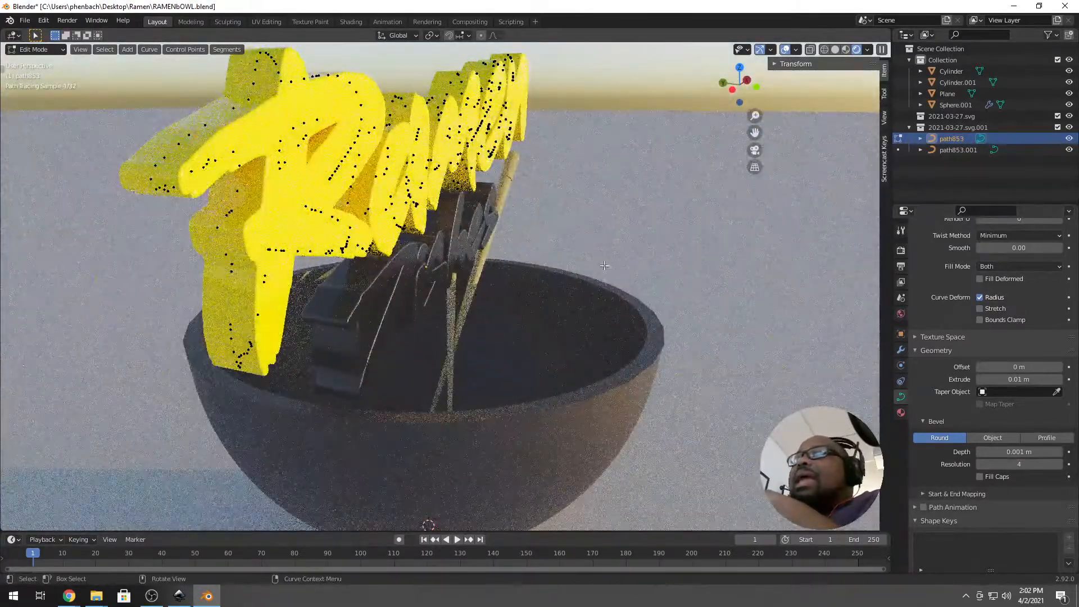
{"action": "left_click", "coordinate": [901, 412]}
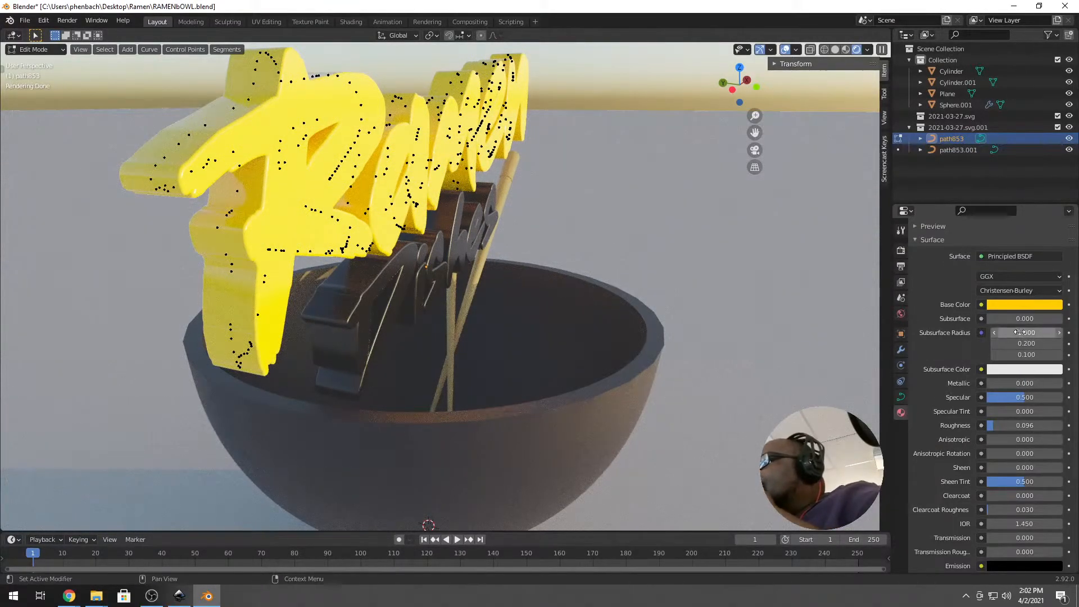
Raise the ramen_yellow Metallic value to 0.64, then return to Object Mode.
{"action": "scroll", "coordinate": [1004, 326], "scroll_direction": "down", "scroll_amount": 2}
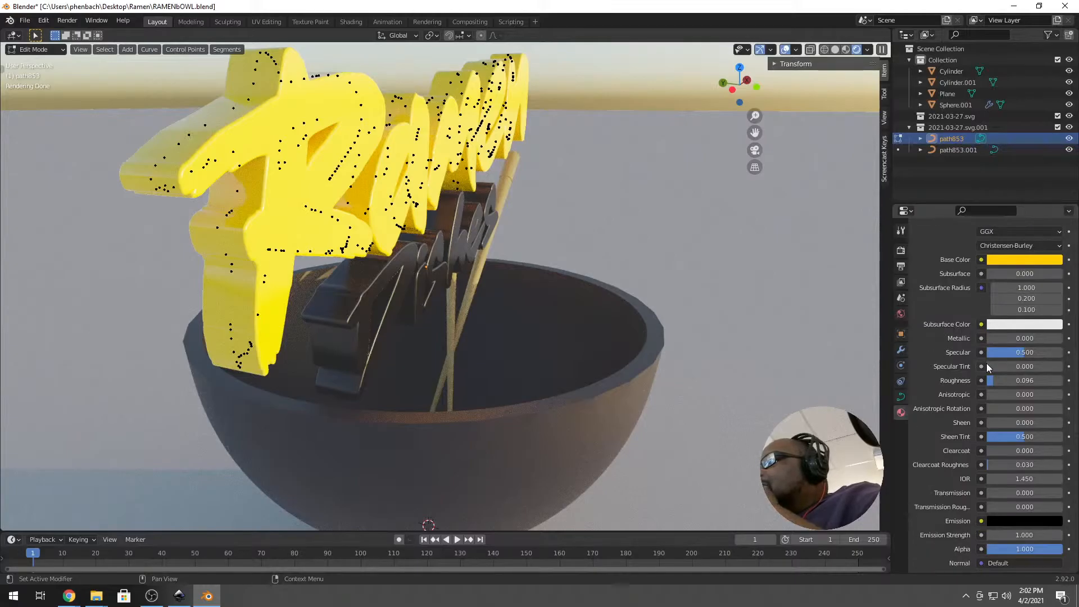
{"action": "left_click_drag", "start_coordinate": [1006, 338], "coordinate": [1032, 338]}
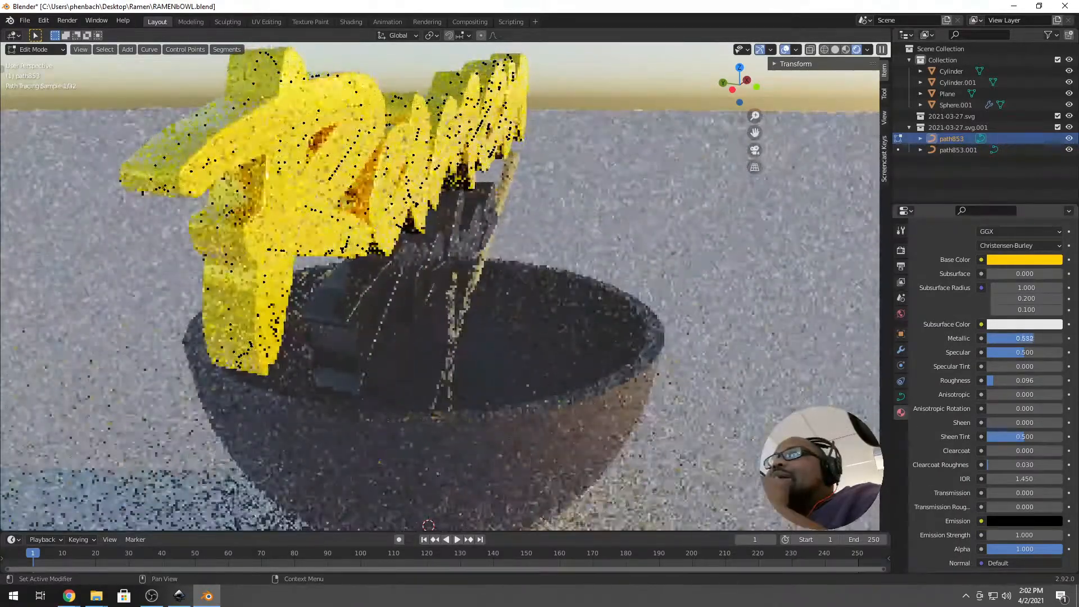
{"action": "middle_click_drag", "start_coordinate": [462, 286], "coordinate": [573, 366]}
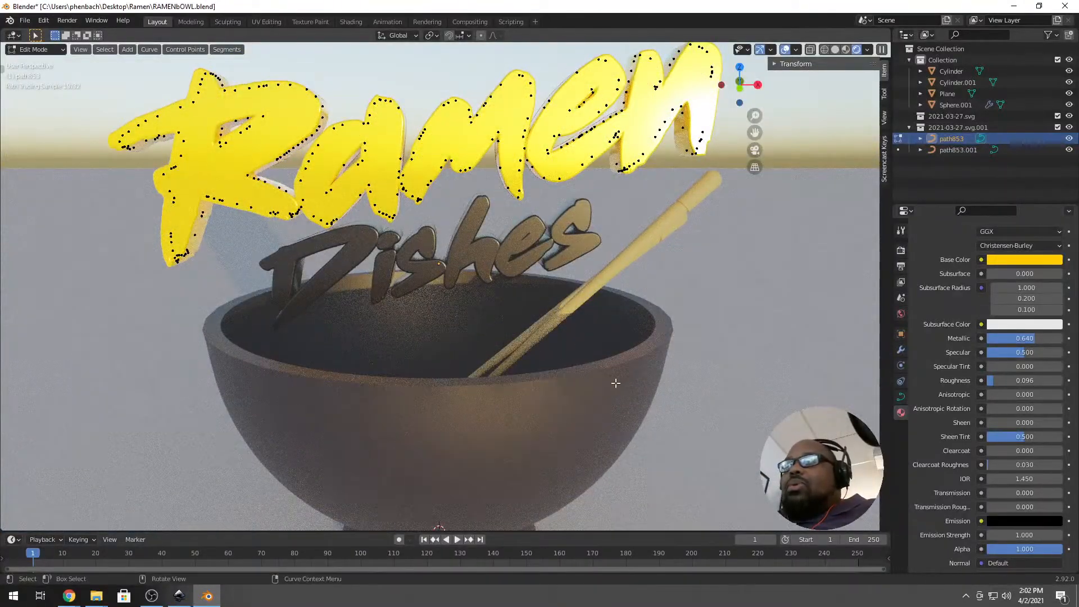
{"action": "key", "text": "Tab"}
{"action": "scroll", "coordinate": [572, 374], "scroll_direction": "down", "scroll_amount": 3}
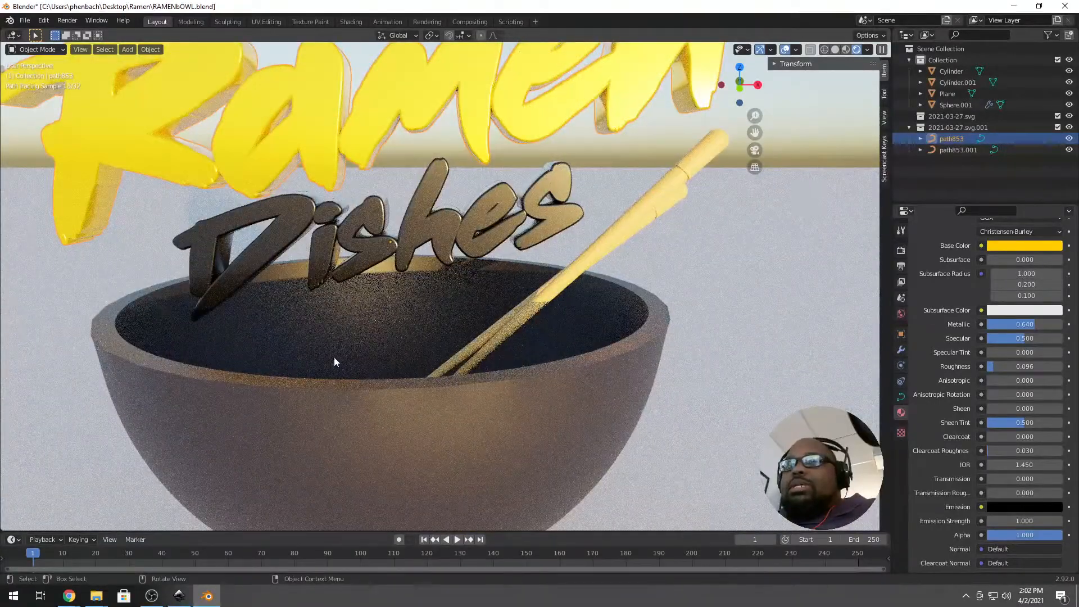
{"action": "scroll", "coordinate": [334, 360], "scroll_direction": "down", "scroll_amount": 3}
{"action": "left_click", "coordinate": [493, 378]}
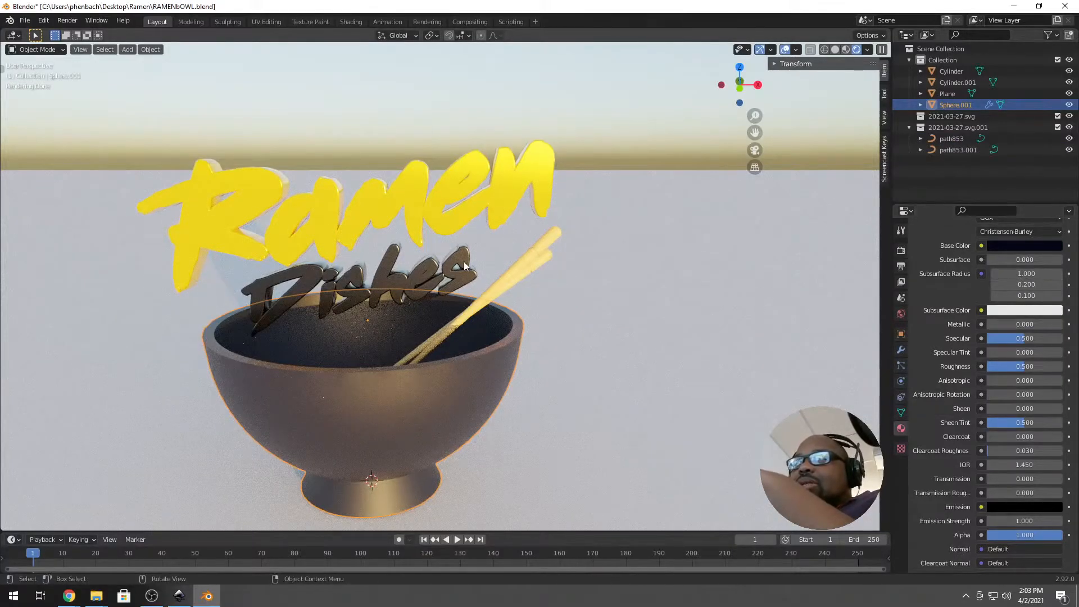
{"action": "mouse_move", "coordinate": [407, 385]}
{"action": "middle_mouse_down"}
{"action": "mouse_move", "coordinate": [420, 380]}
{"action": "mouse_move", "coordinate": [403, 222]}
{"action": "middle_mouse_up"}
Set the Ramen lettering's extrusion to 0.005 m.
{"action": "left_click", "coordinate": [403, 220]}
{"action": "key", "text": "Tab"}
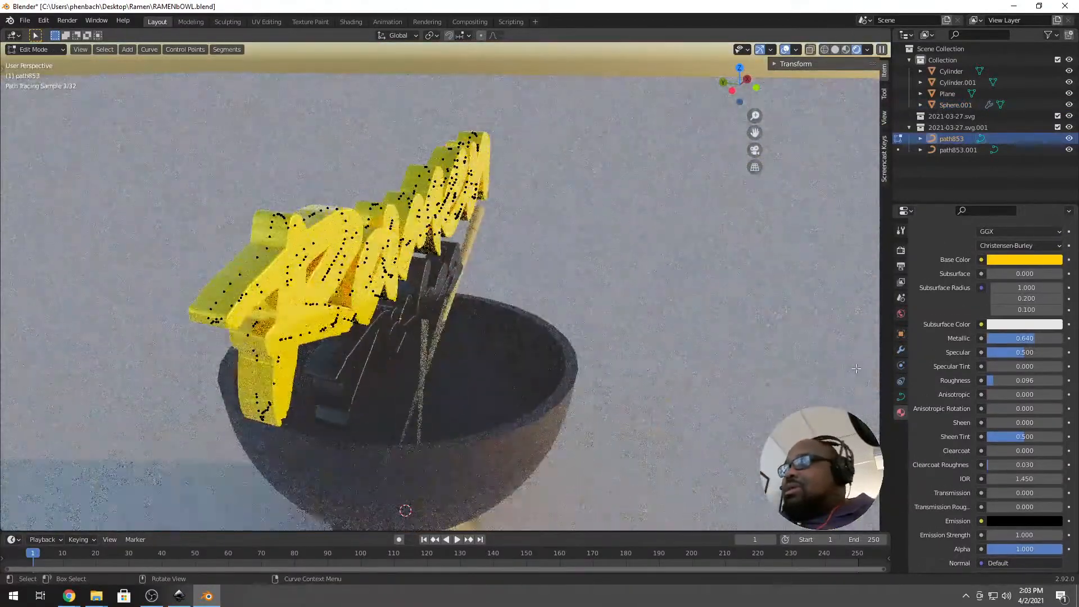
{"action": "left_click", "coordinate": [901, 397]}
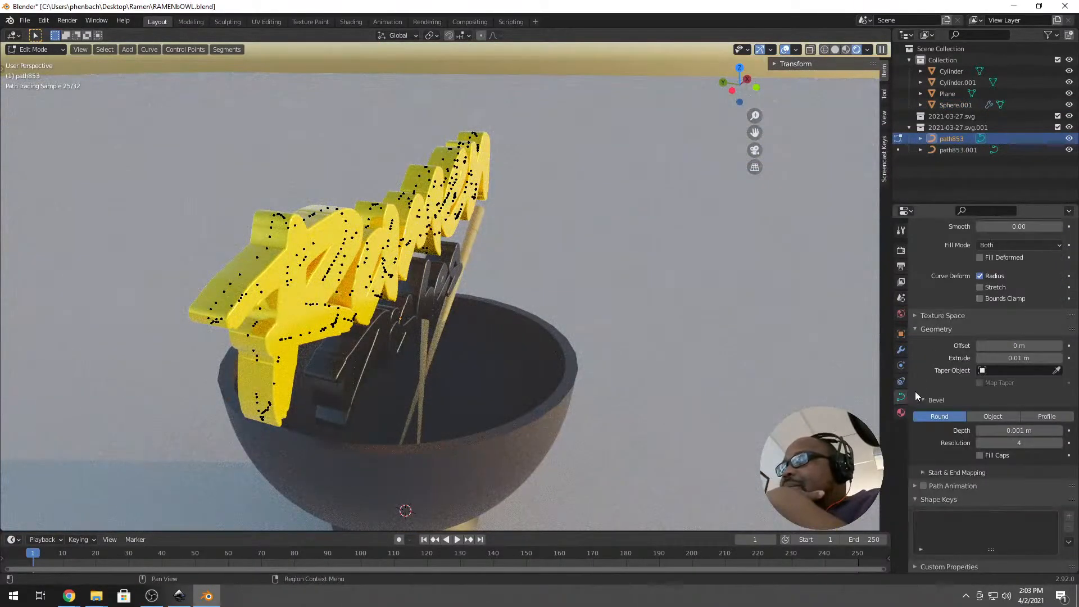
{"action": "scroll", "coordinate": [1006, 371], "scroll_direction": "up", "scroll_amount": 3}
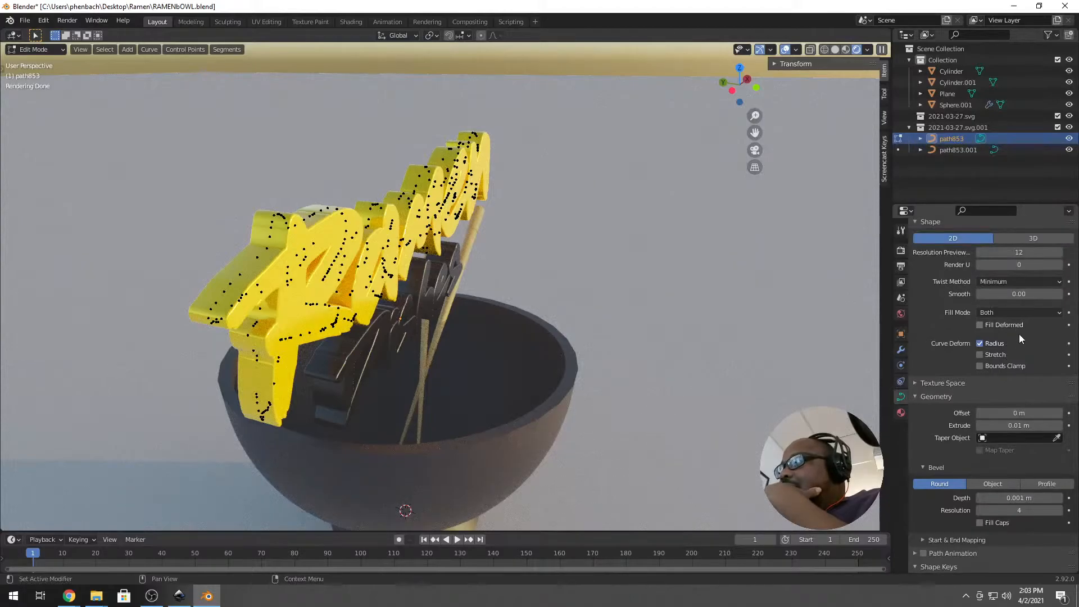
{"action": "scroll", "coordinate": [1019, 331], "scroll_direction": "down", "scroll_amount": 3}
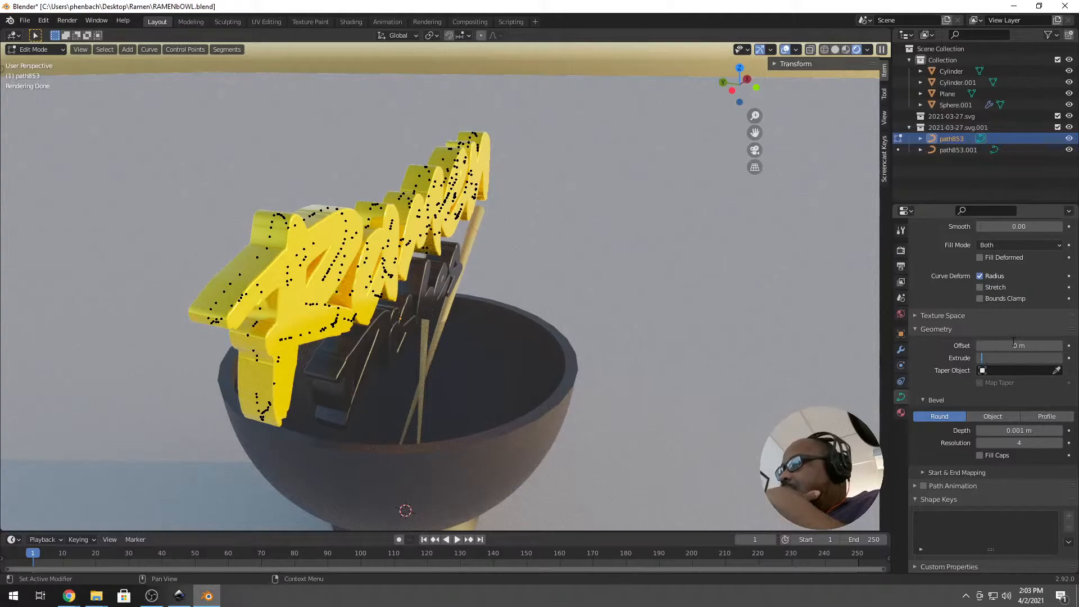
{"action": "key", "text": "Return"}
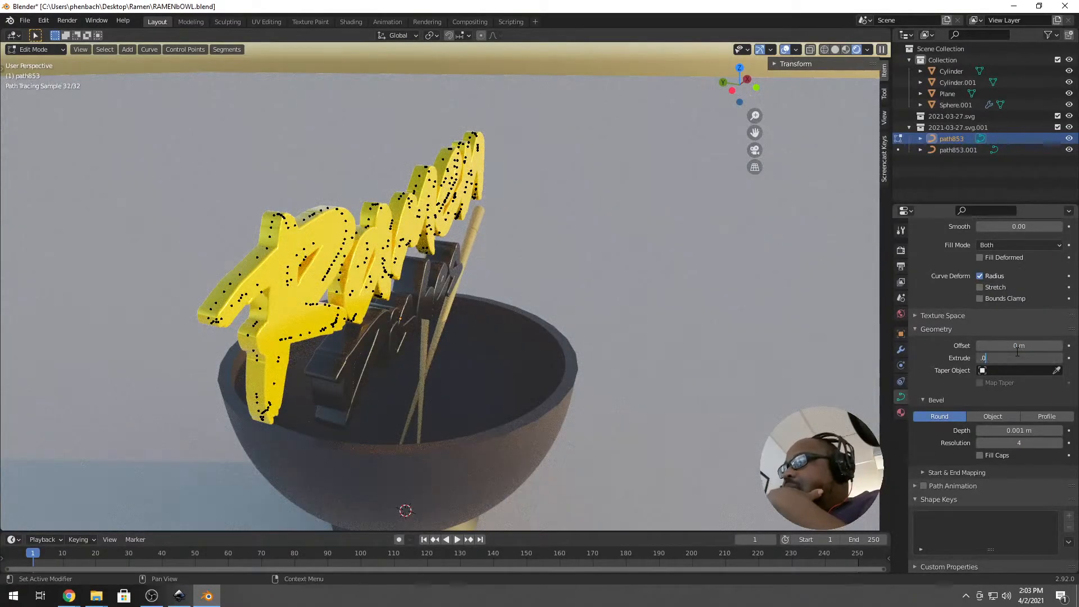
{"action": "type", "text": "01"}
{"action": "key", "text": "Return"}
{"action": "middle_click_drag", "start_coordinate": [461, 360], "coordinate": [460, 327]}
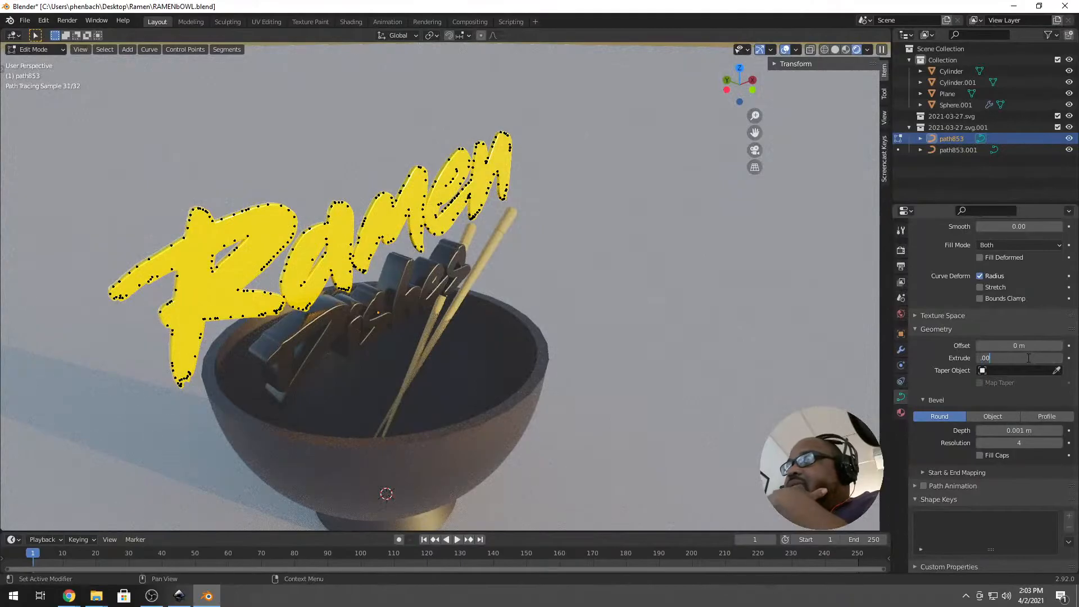
{"action": "type", "text": "5"}
{"action": "key", "text": "Return"}
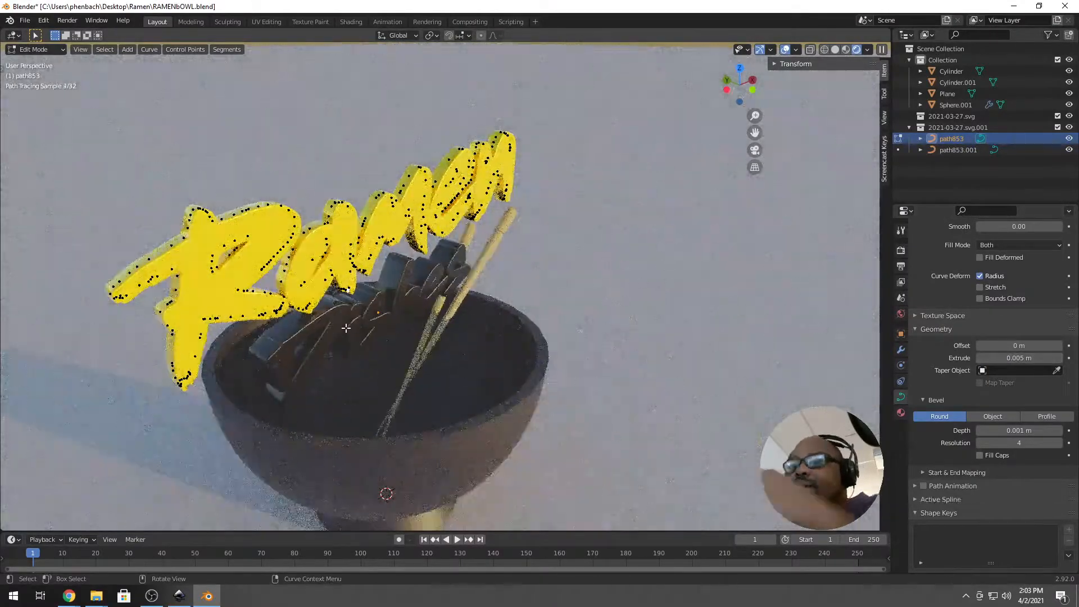
{"action": "key", "text": "Tab"}
Set the Dishes lettering's extrusion to 0.005 m, then enter Edit Mode on the bowl.
{"action": "middle_click_drag", "start_coordinate": [342, 336], "coordinate": [308, 333]}
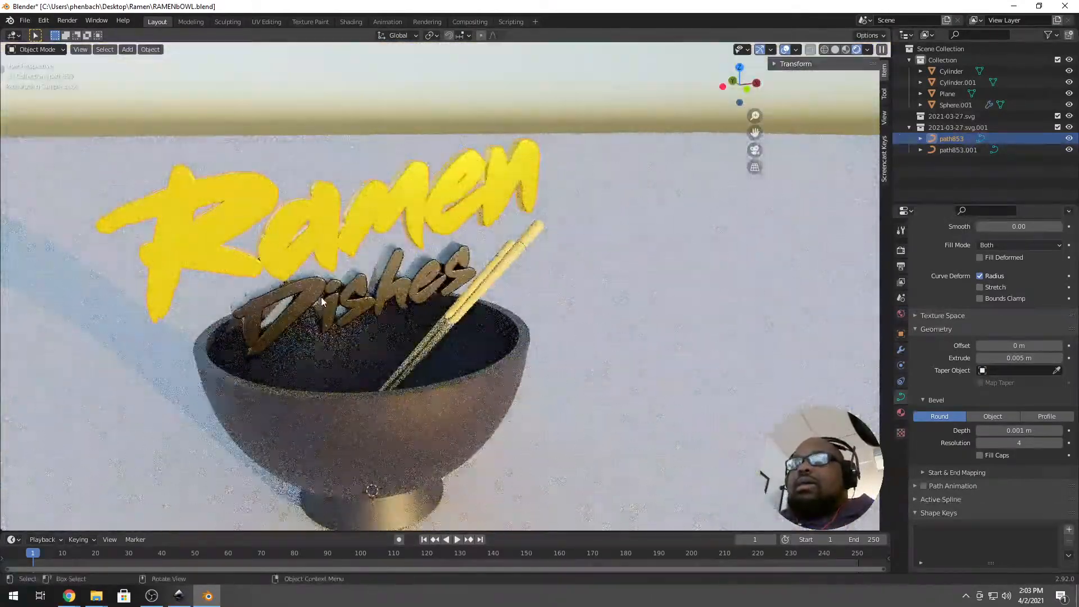
{"action": "left_click", "coordinate": [328, 325]}
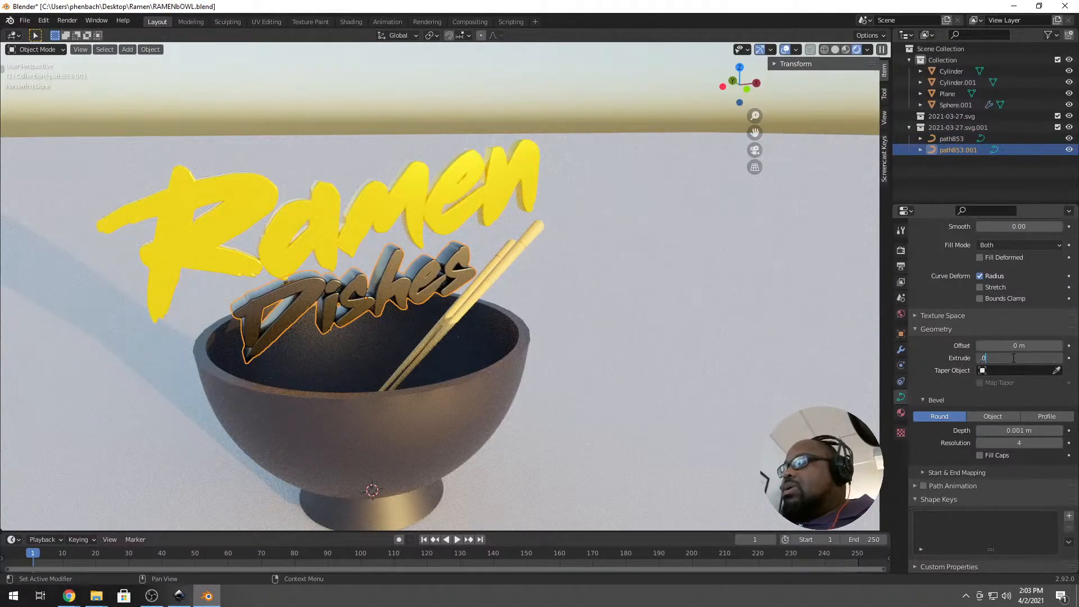
{"action": "key", "text": "Return"}
{"action": "middle_click_drag", "start_coordinate": [221, 474], "coordinate": [506, 393]}
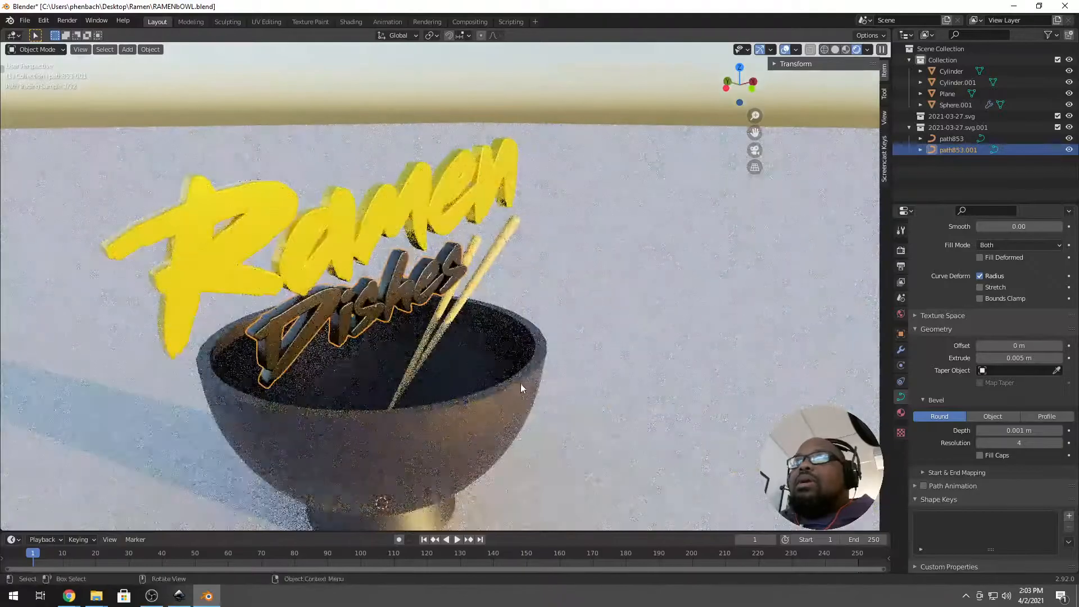
{"action": "left_click", "coordinate": [520, 382]}
{"action": "key", "text": "Tab"}
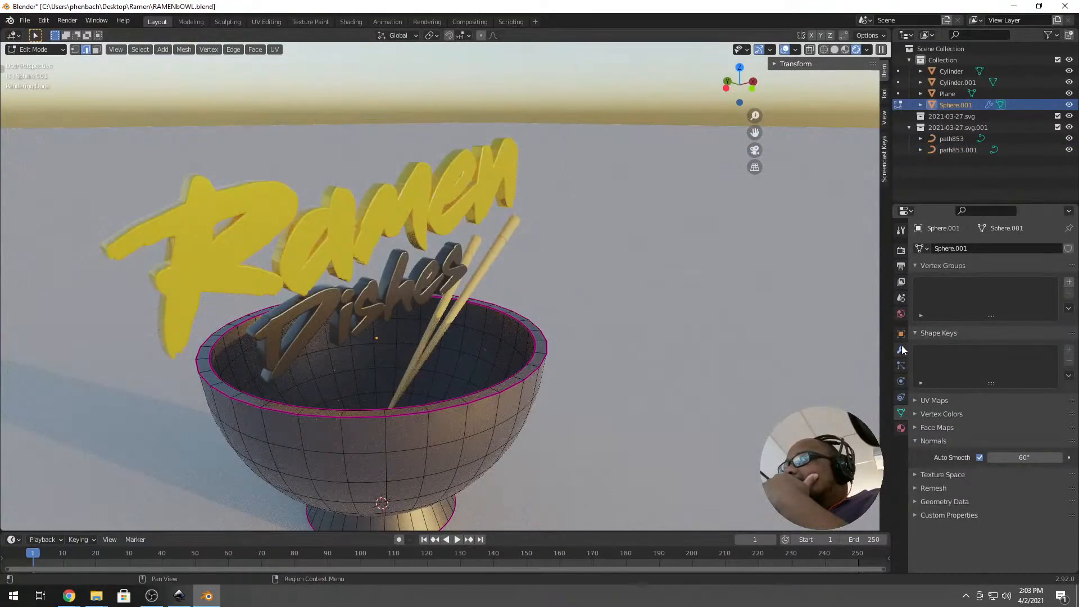
Add a Bevel modifier to the bowl.
{"action": "left_click", "coordinate": [901, 350]}
{"action": "left_click", "coordinate": [954, 247]}
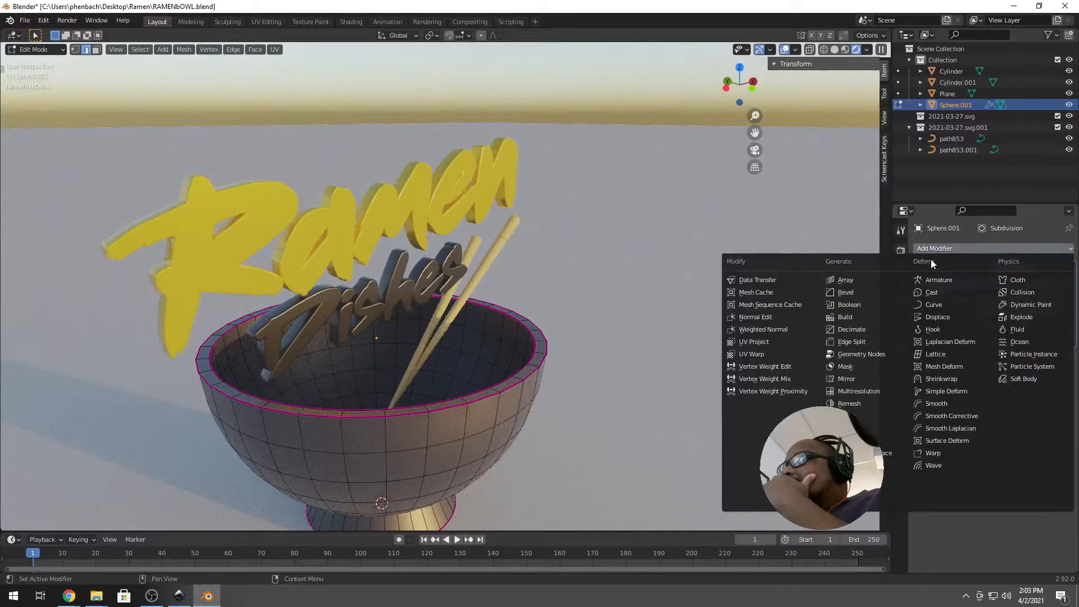
{"action": "left_click", "coordinate": [875, 292]}
{"action": "scroll", "coordinate": [485, 394], "scroll_direction": "up", "scroll_amount": 5}
{"action": "mouse_move", "coordinate": [485, 393]}
{"action": "middle_mouse_down"}
{"action": "mouse_move", "coordinate": [511, 373]}
{"action": "mouse_move", "coordinate": [730, 299]}
{"action": "middle_mouse_up"}
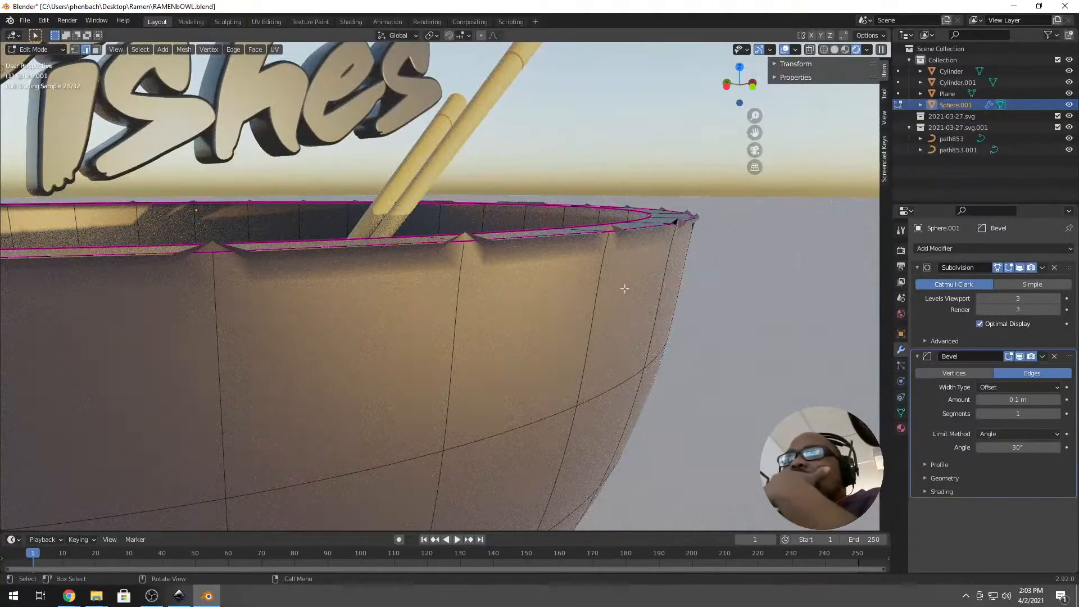
Try the Bevel modifier above Subdivision, then move it back below.
{"action": "left_click", "coordinate": [935, 355]}
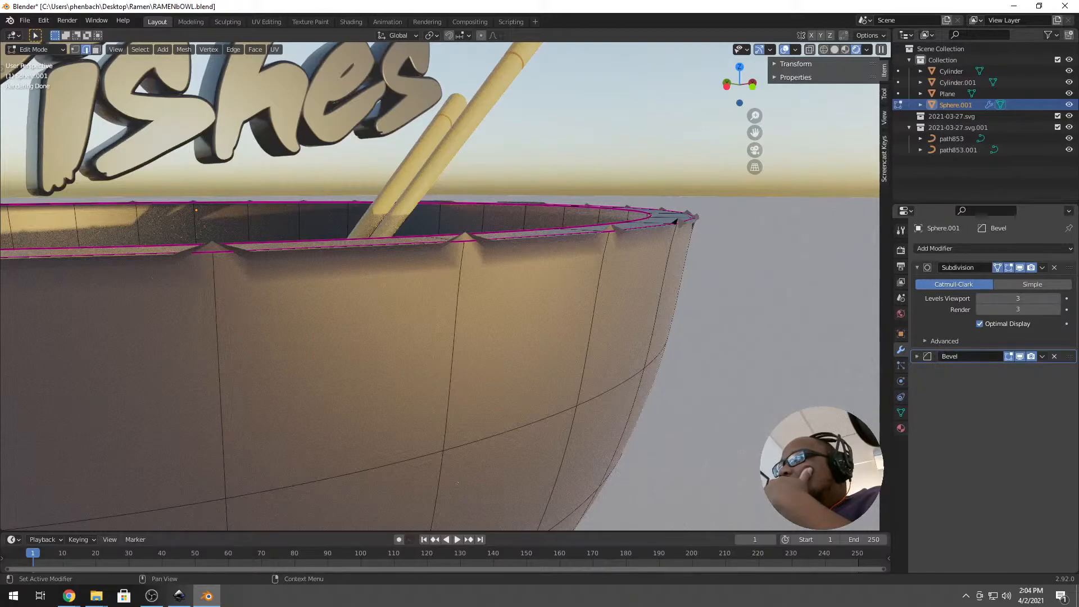
{"action": "left_click_drag", "start_coordinate": [1068, 359], "coordinate": [1062, 270]}
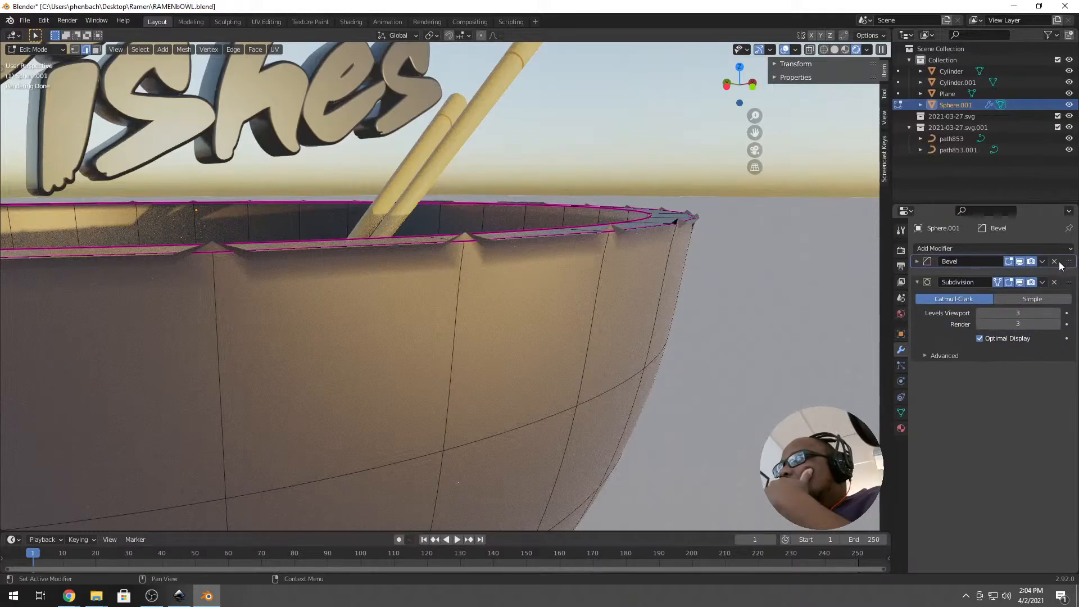
{"action": "scroll", "coordinate": [518, 236], "scroll_direction": "down", "scroll_amount": 2}
{"action": "scroll", "coordinate": [517, 236], "scroll_direction": "down", "scroll_amount": 5}
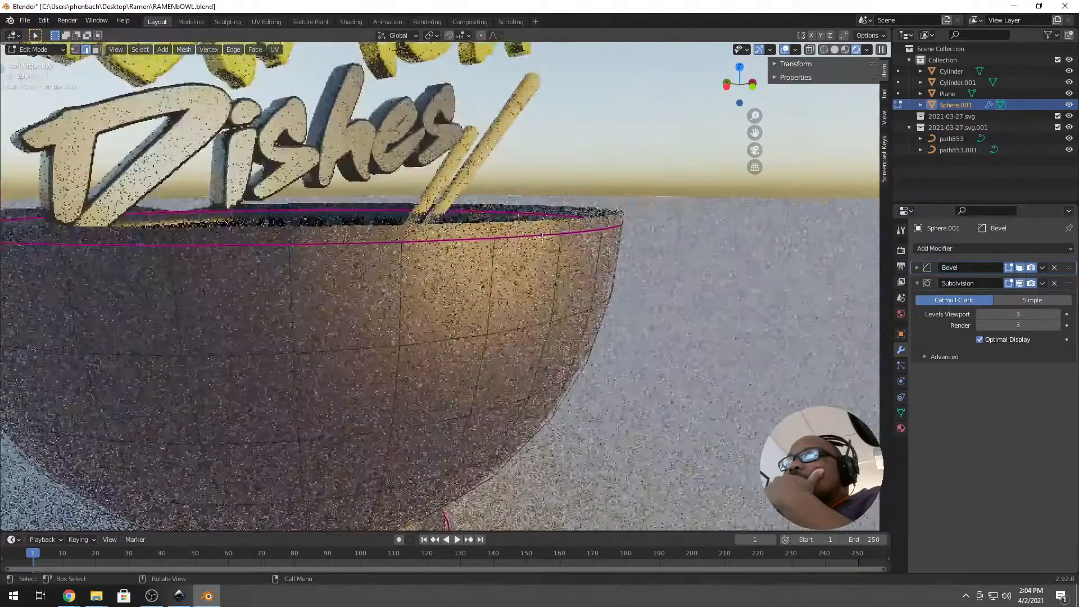
{"action": "middle_click_drag", "start_coordinate": [517, 236], "coordinate": [462, 274]}
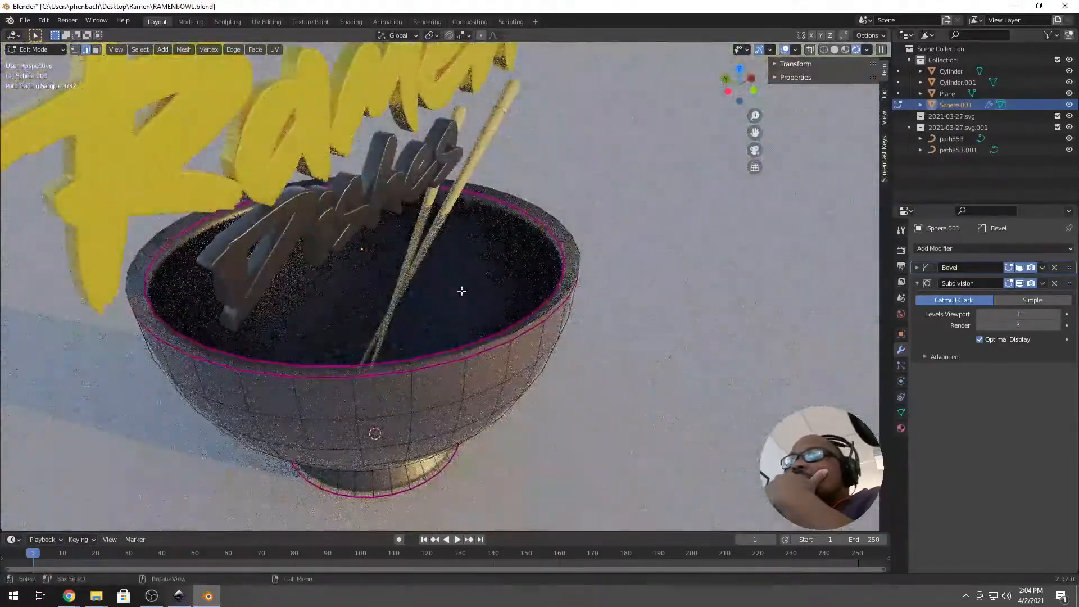
{"action": "scroll", "coordinate": [472, 278], "scroll_direction": "up", "scroll_amount": 5}
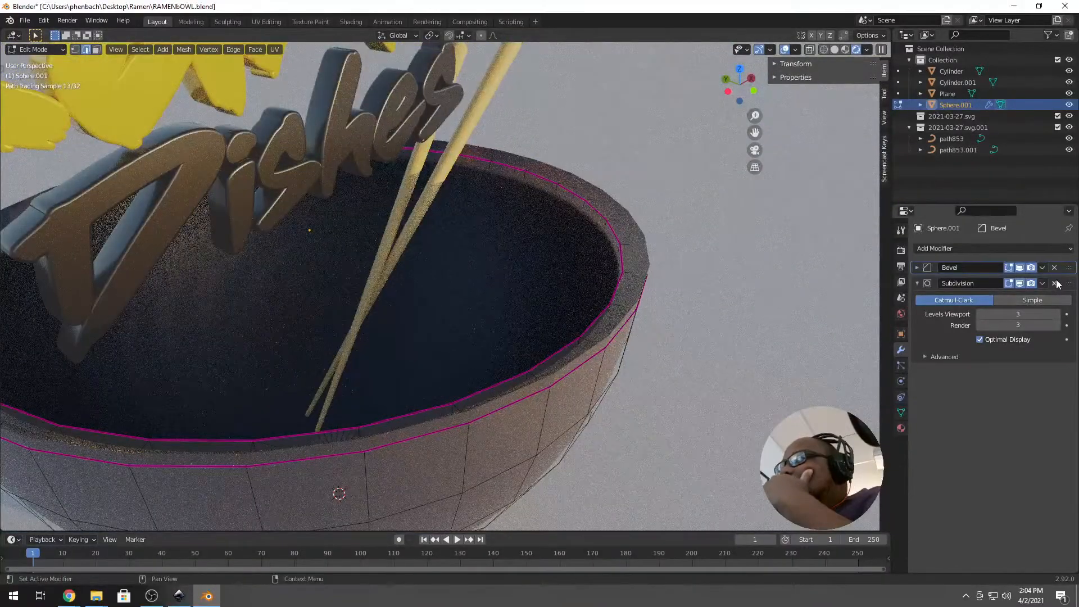
{"action": "left_click_drag", "start_coordinate": [1070, 271], "coordinate": [1057, 356]}
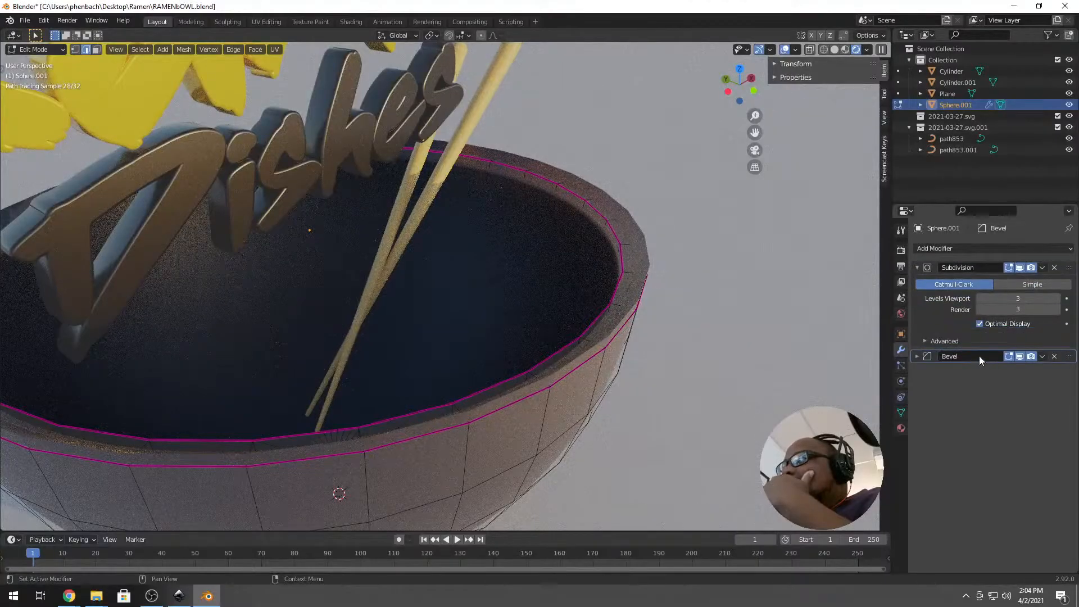
Leave Edit Mode and duplicate the floor plane.
{"action": "key", "text": "Tab"}
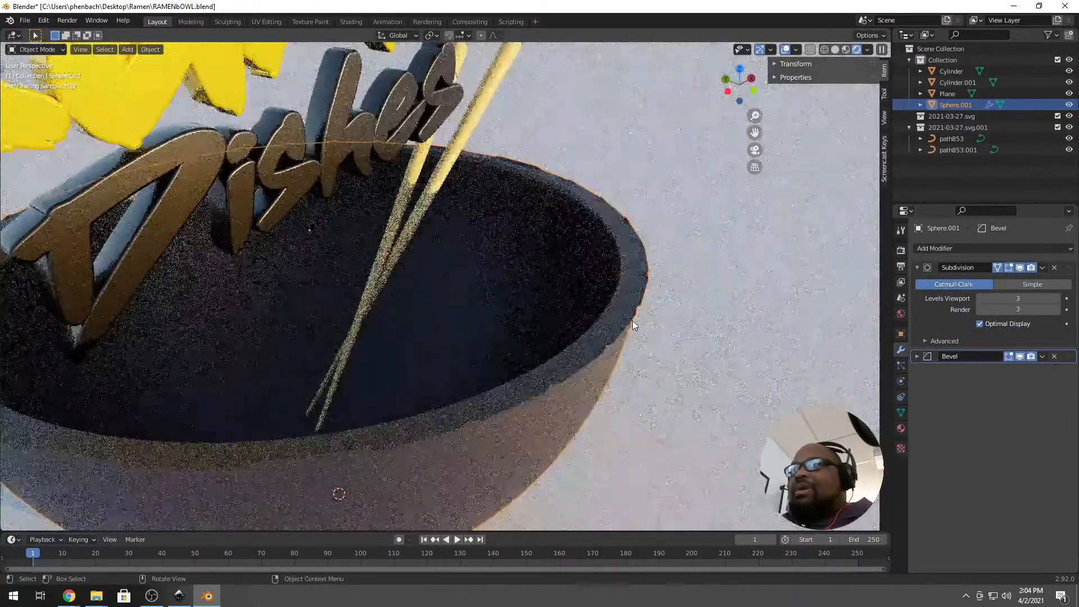
{"action": "left_click", "coordinate": [633, 320]}
{"action": "key", "text": "shift+d"}
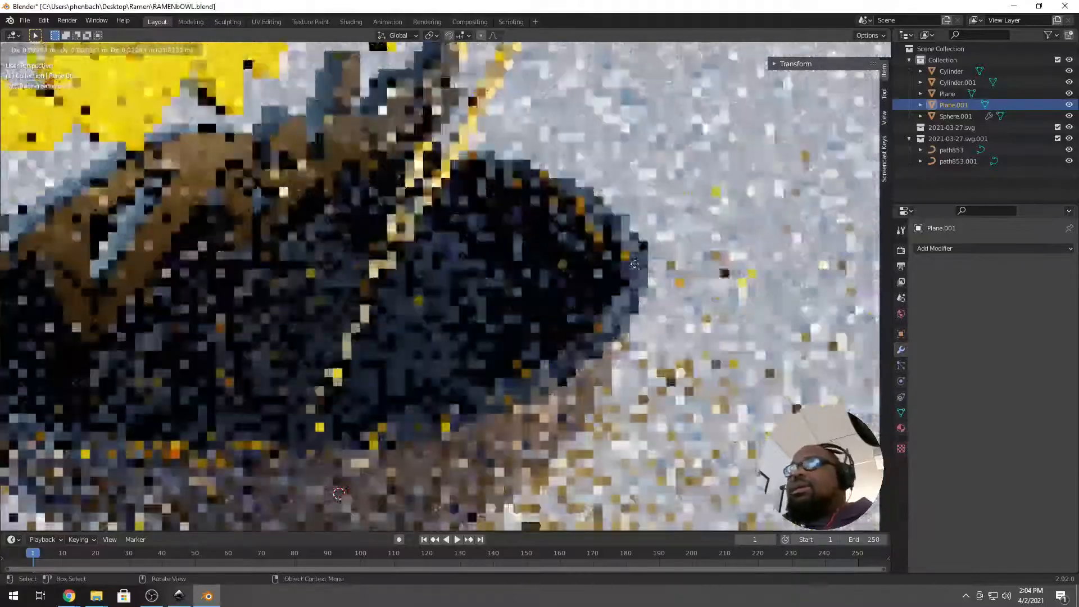
Keep the plane copy in place and delete the original floor Plane.
{"action": "right_click", "coordinate": [634, 299]}
{"action": "scroll", "coordinate": [634, 298], "scroll_direction": "down", "scroll_amount": 6}
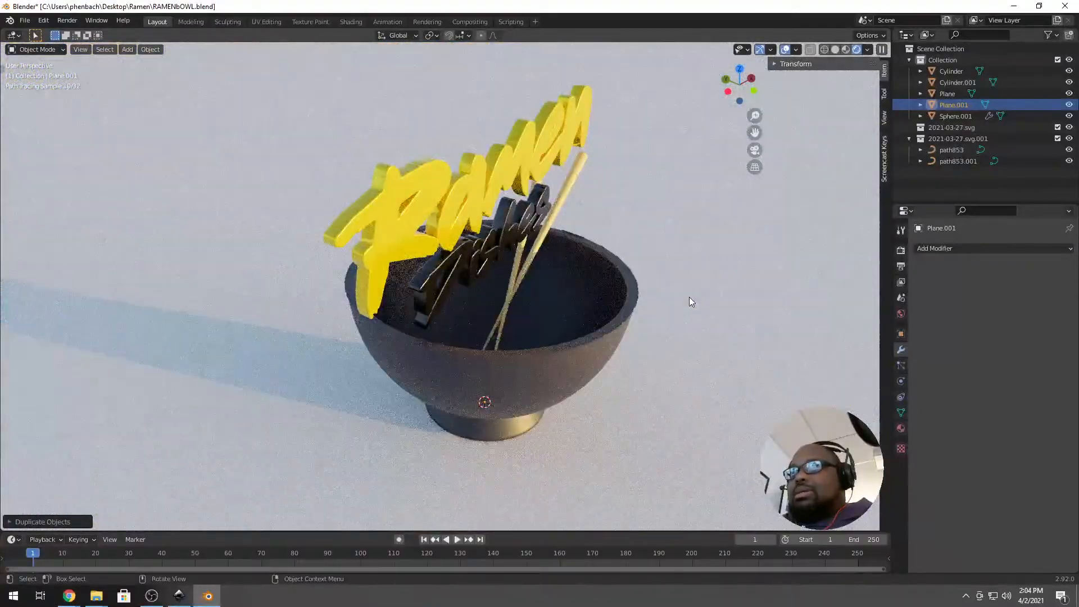
{"action": "left_click", "coordinate": [689, 297]}
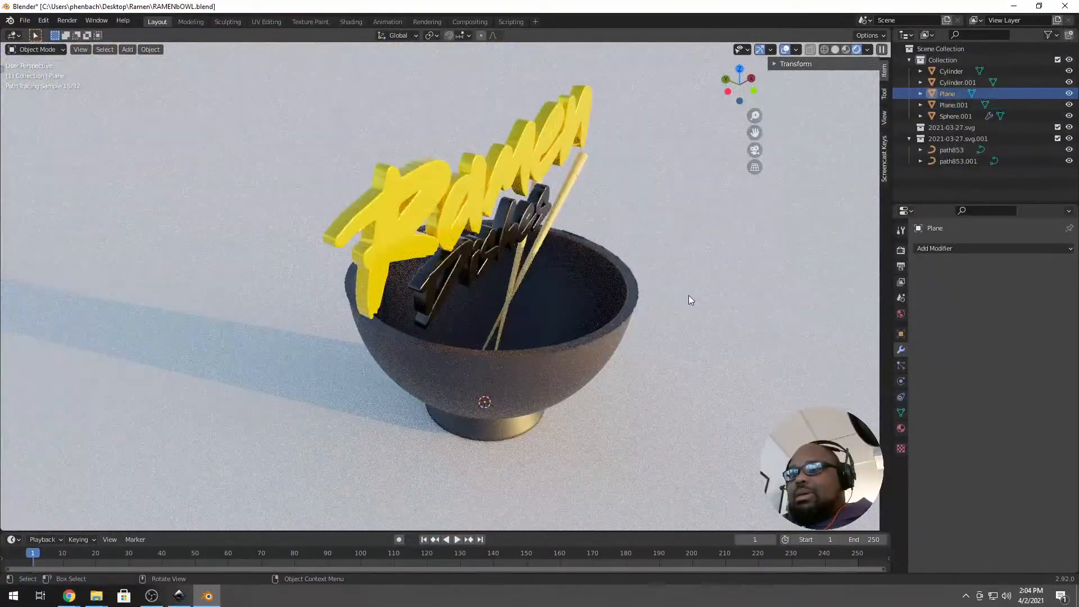
{"action": "key", "text": "Delete"}
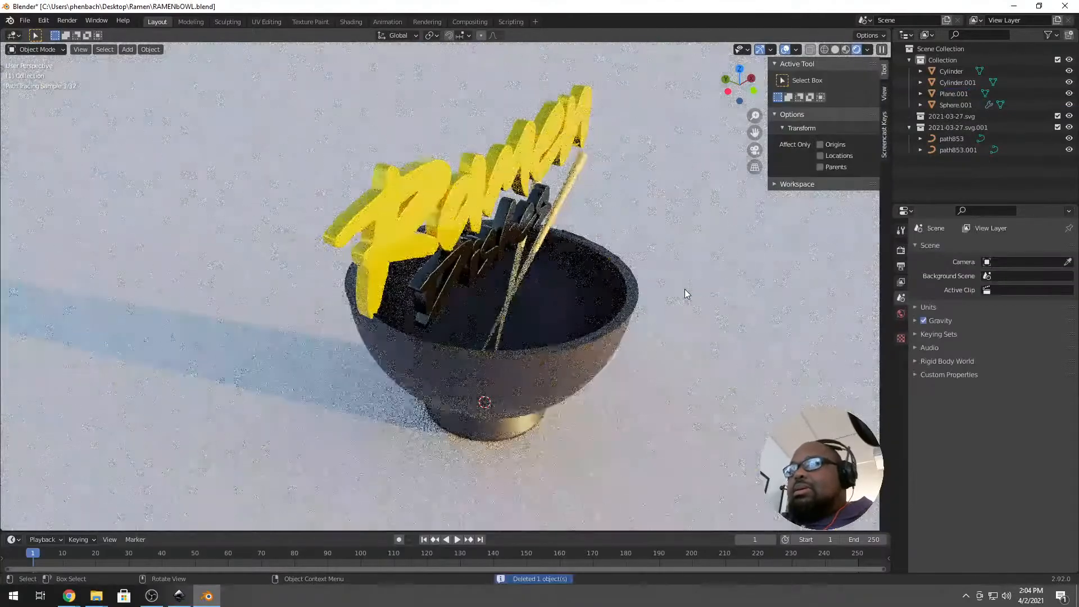
Duplicate the bowl in place and hide the Sphere.002 copy.
{"action": "left_click", "coordinate": [599, 333]}
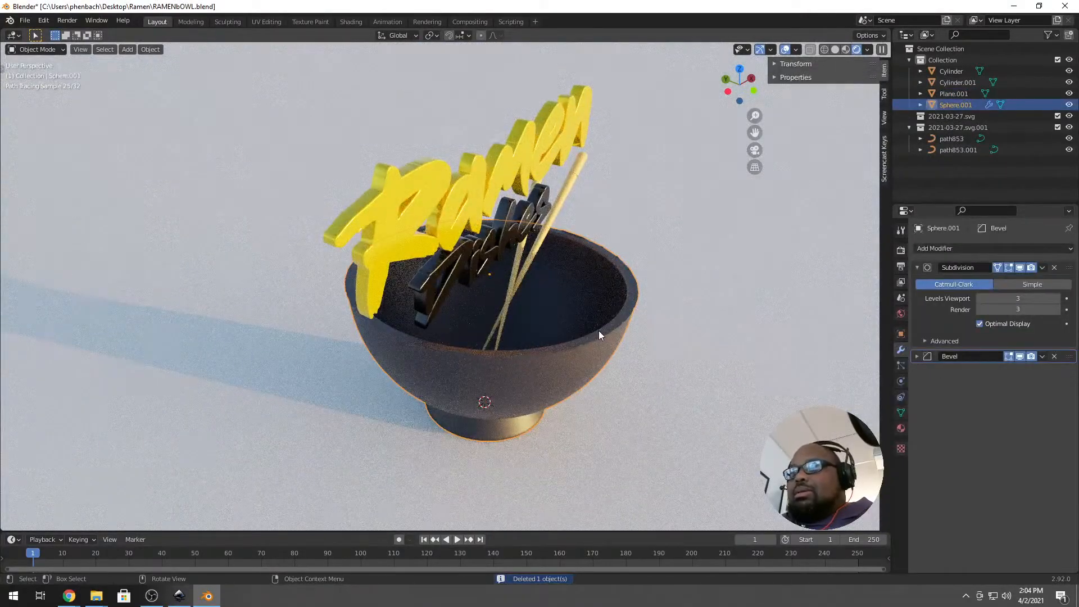
{"action": "key", "text": "shift+d"}
{"action": "key", "text": "Escape"}
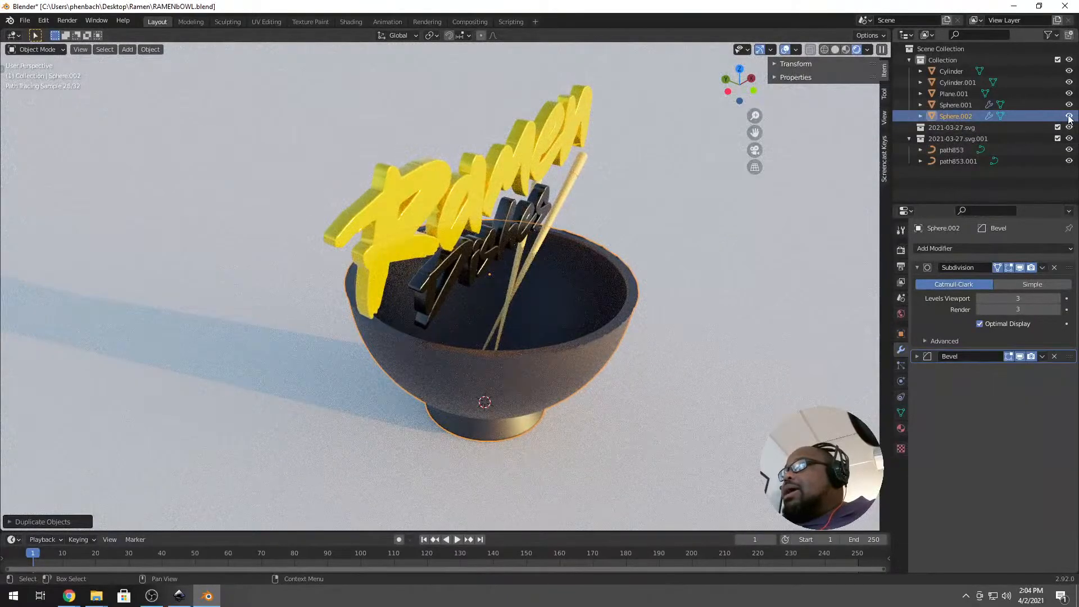
{"action": "right_click", "coordinate": [956, 116]}
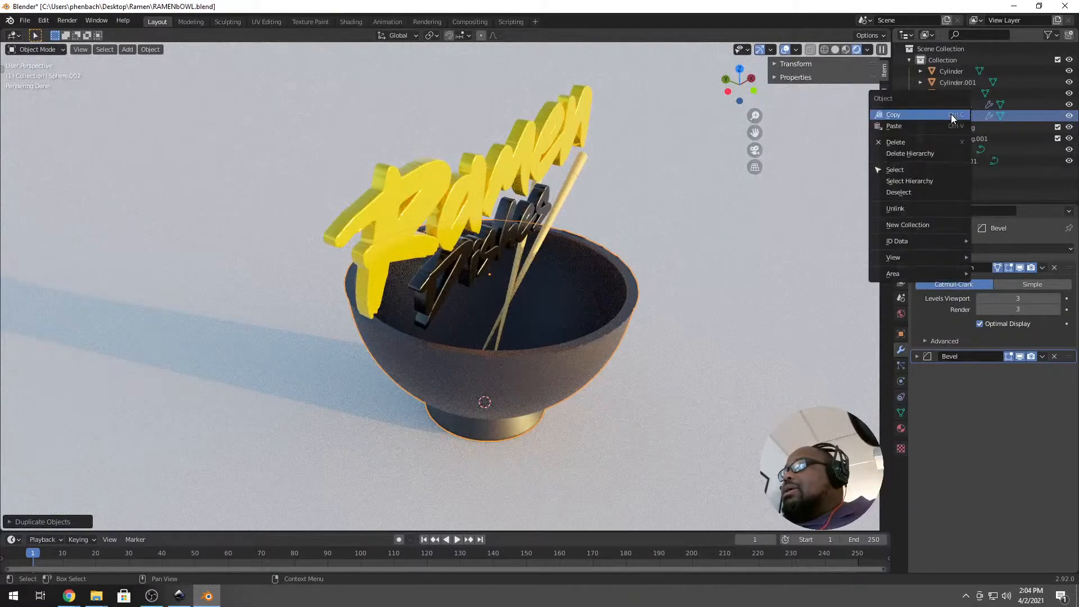
{"action": "left_click", "coordinate": [1069, 116]}
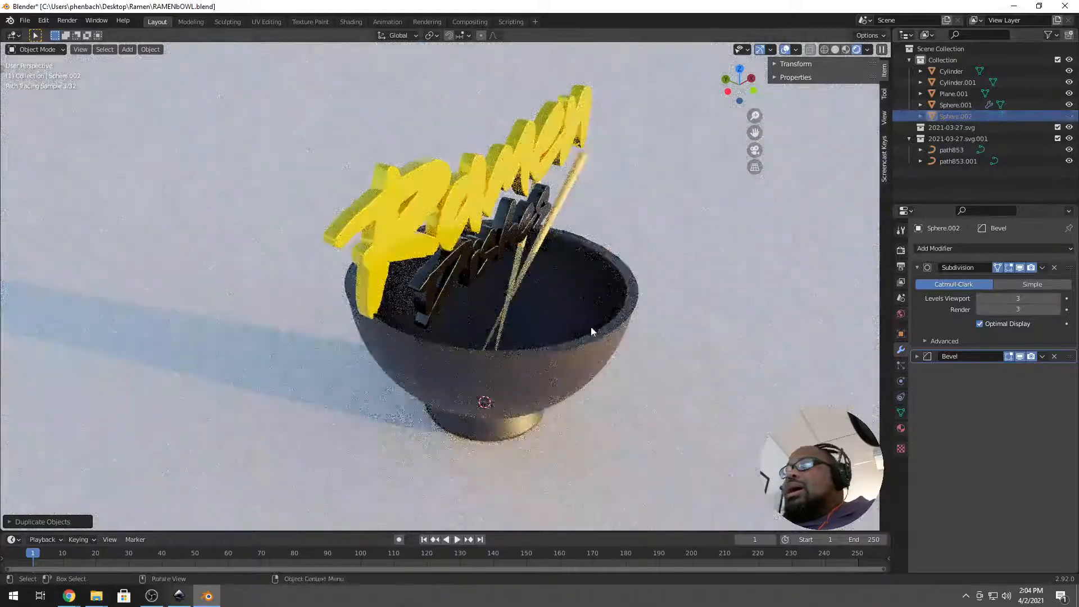
{"action": "left_click", "coordinate": [609, 355]}
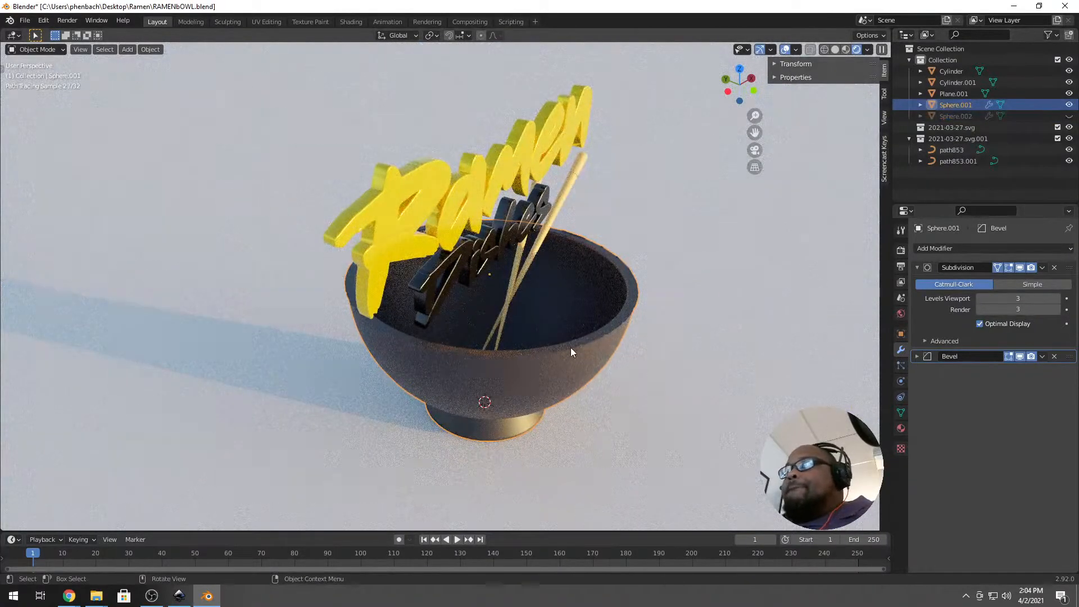
{"action": "scroll", "coordinate": [571, 352], "scroll_direction": "up", "scroll_amount": 4}
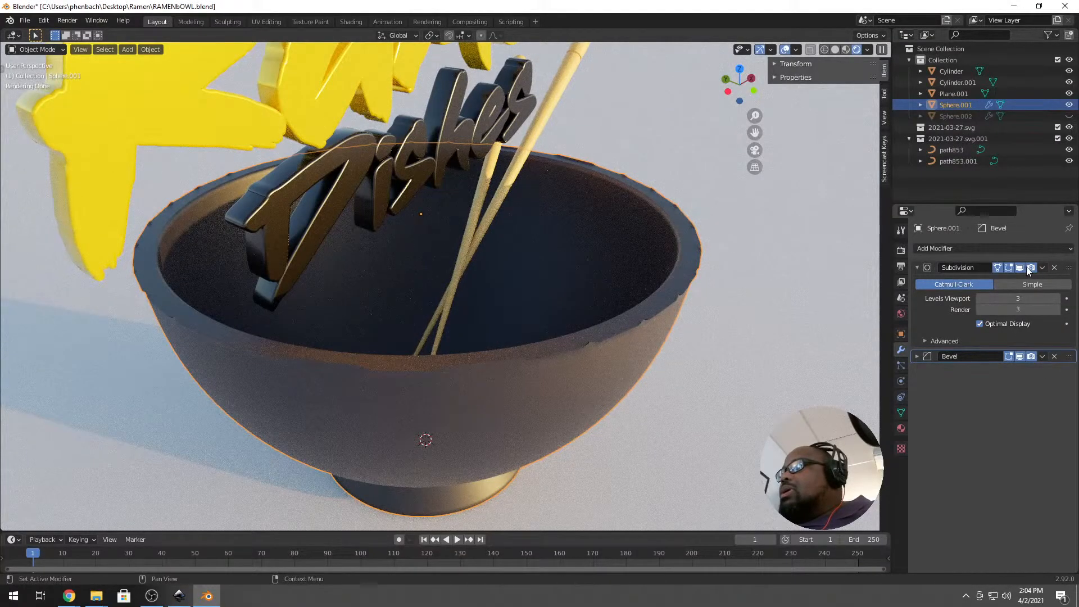
Apply the bowl's Subdivision modifier so the subdivision is baked into its mesh.
{"action": "left_click", "coordinate": [1042, 267]}
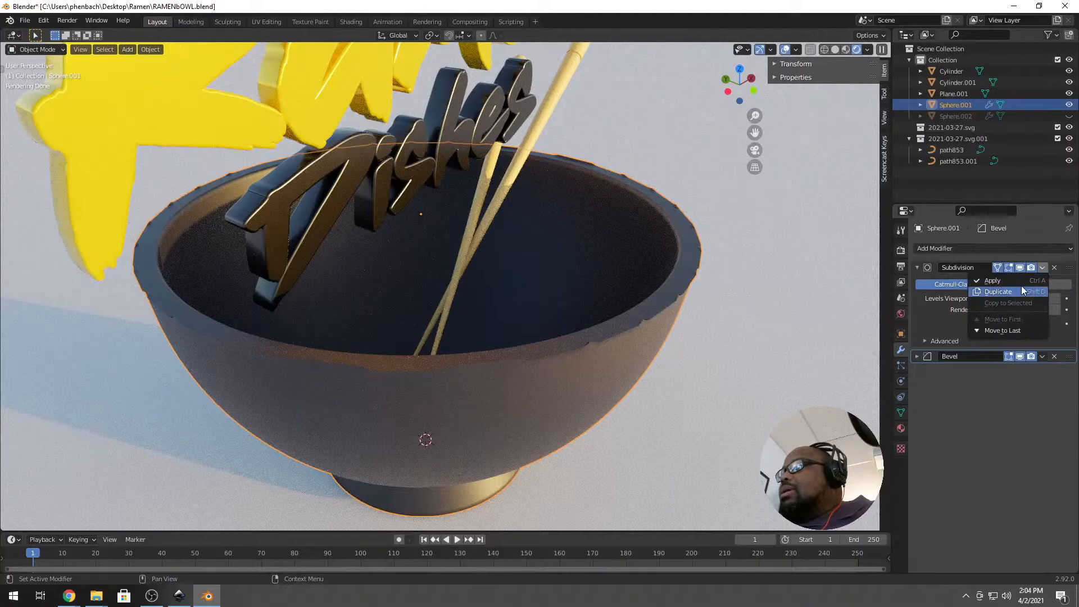
{"action": "left_click", "coordinate": [1021, 280]}
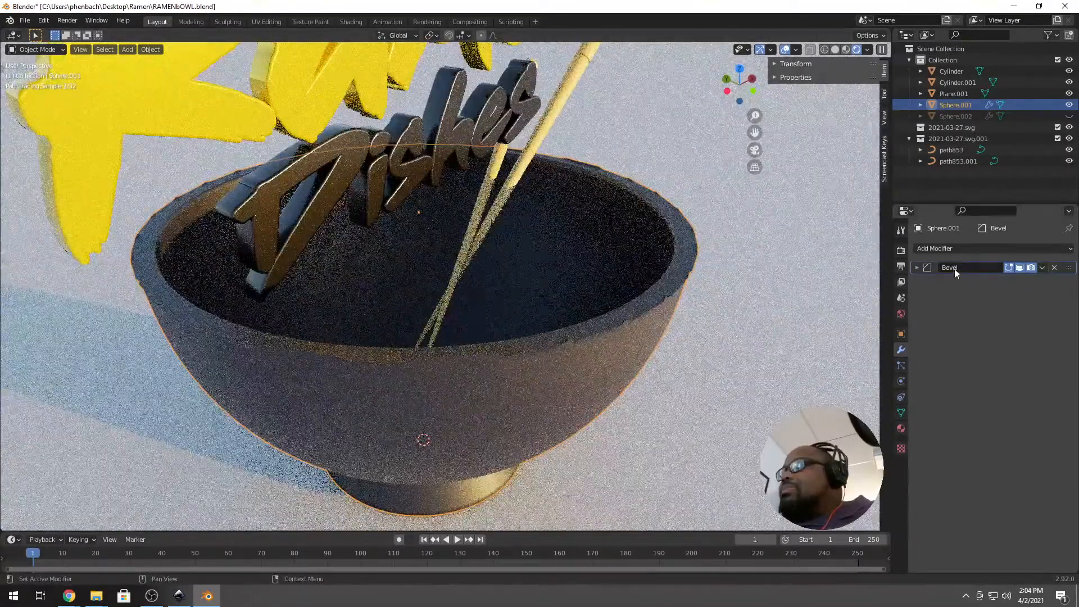
{"action": "left_click", "coordinate": [917, 267]}
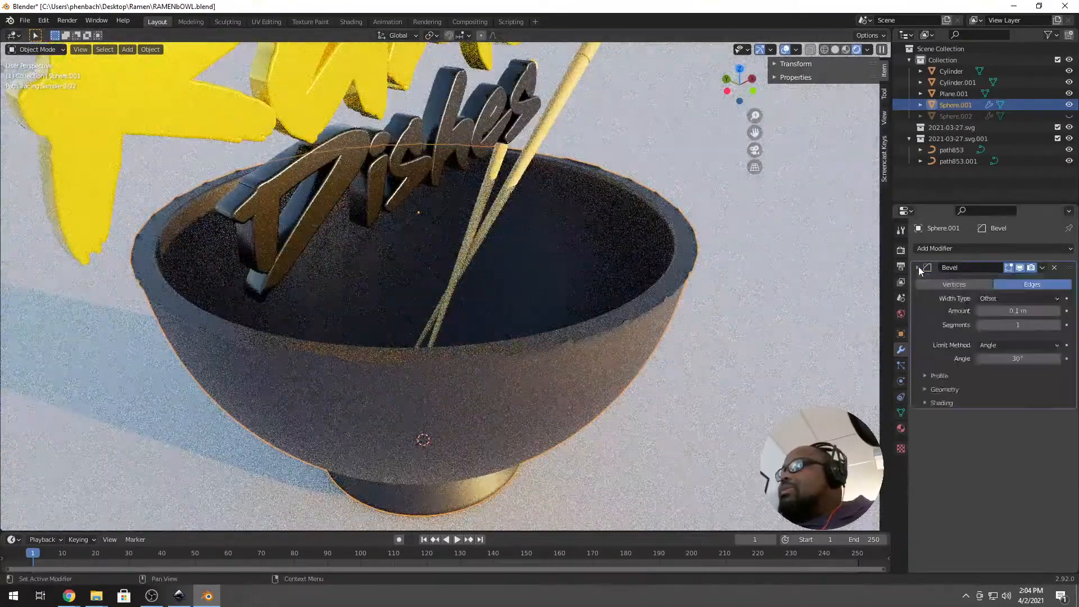
Reselect the bowl and delete its Bevel modifier, leaving it with no modifiers.
{"action": "left_click", "coordinate": [657, 298]}
{"action": "key", "text": "Tab"}
{"action": "middle_click_drag", "start_coordinate": [656, 297], "coordinate": [643, 284]}
{"action": "key", "text": "Tab"}
{"action": "left_click", "coordinate": [642, 285]}
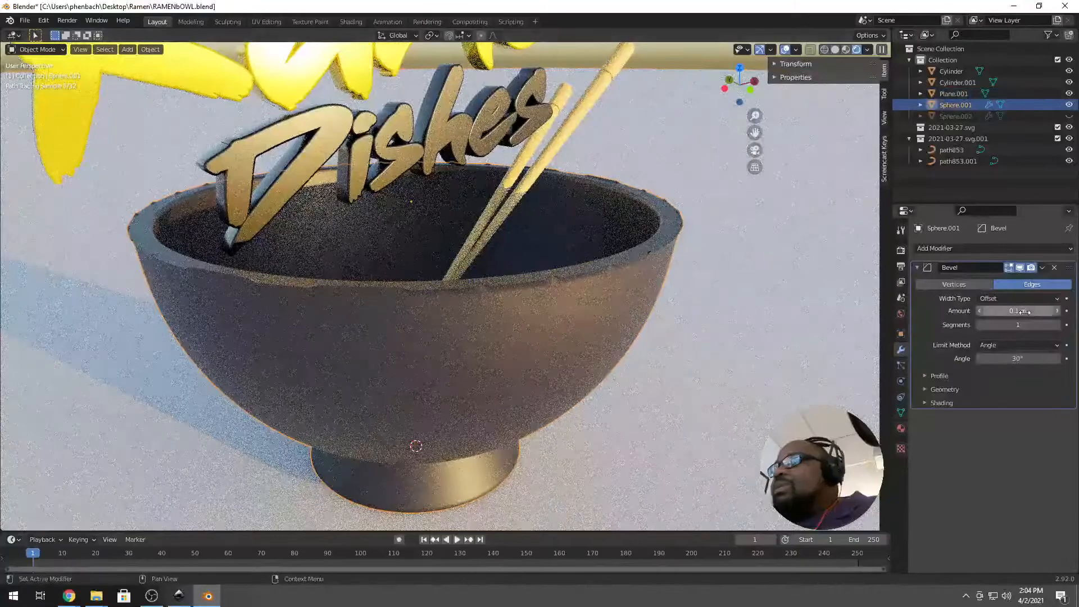
{"action": "left_click", "coordinate": [1055, 268]}
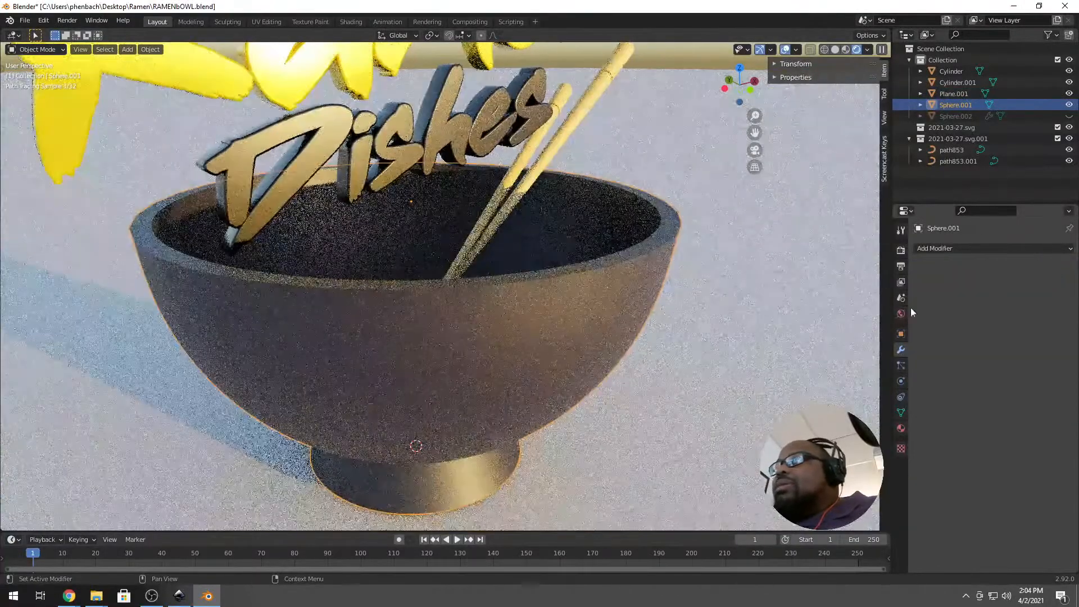
Inspect the bowl's densely subdivided mesh in Edit Mode, then return to Object Mode.
{"action": "key", "text": "Tab"}
{"action": "middle_click_drag", "start_coordinate": [581, 292], "coordinate": [634, 296]}
{"action": "scroll", "coordinate": [581, 298], "scroll_direction": "up", "scroll_amount": 5}
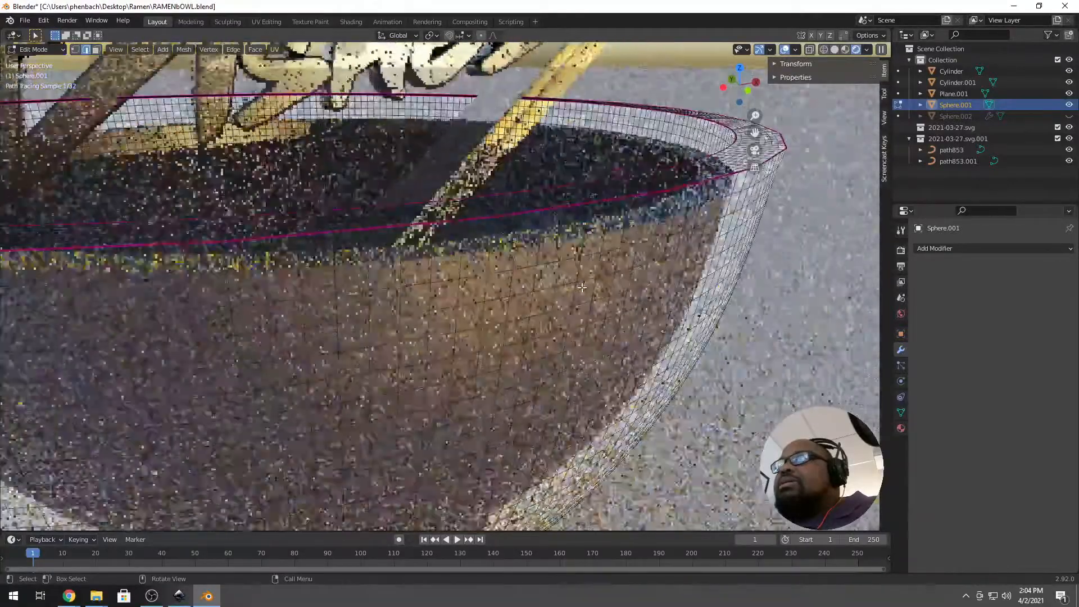
{"action": "scroll", "coordinate": [589, 277], "scroll_direction": "down", "scroll_amount": 6}
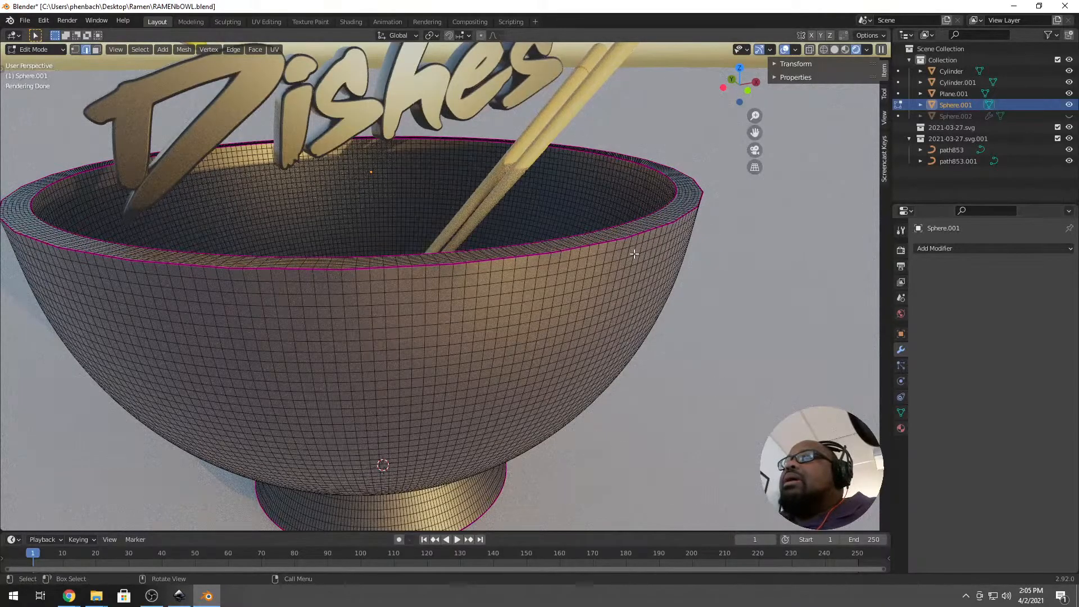
{"action": "key", "text": "Tab"}
{"action": "scroll", "coordinate": [482, 268], "scroll_direction": "down", "scroll_amount": 2}
{"action": "scroll", "coordinate": [469, 272], "scroll_direction": "down", "scroll_amount": 2}
{"action": "scroll", "coordinate": [481, 280], "scroll_direction": "down", "scroll_amount": 4}
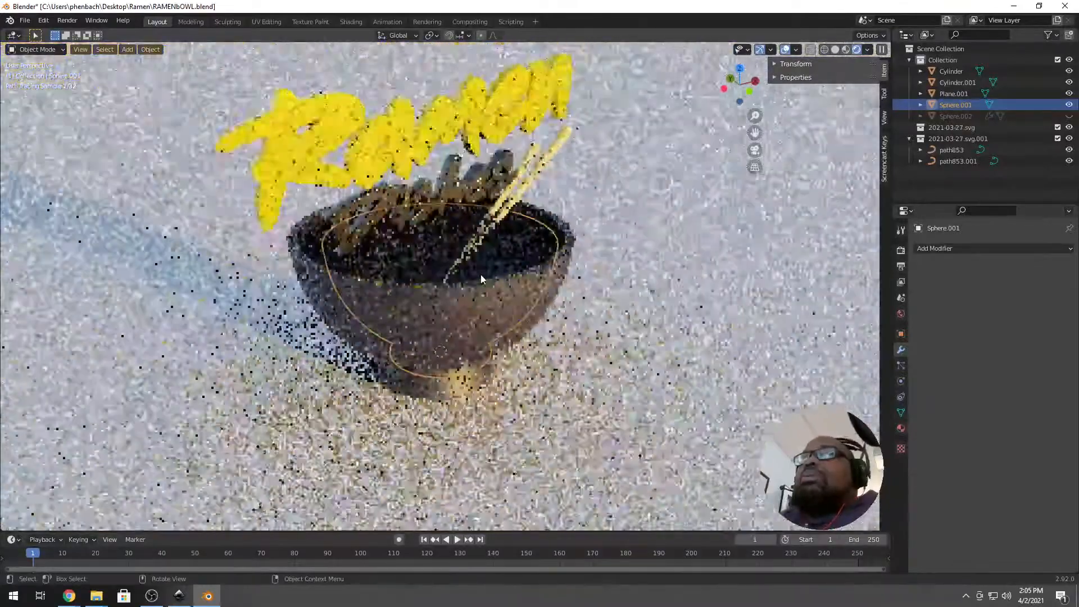
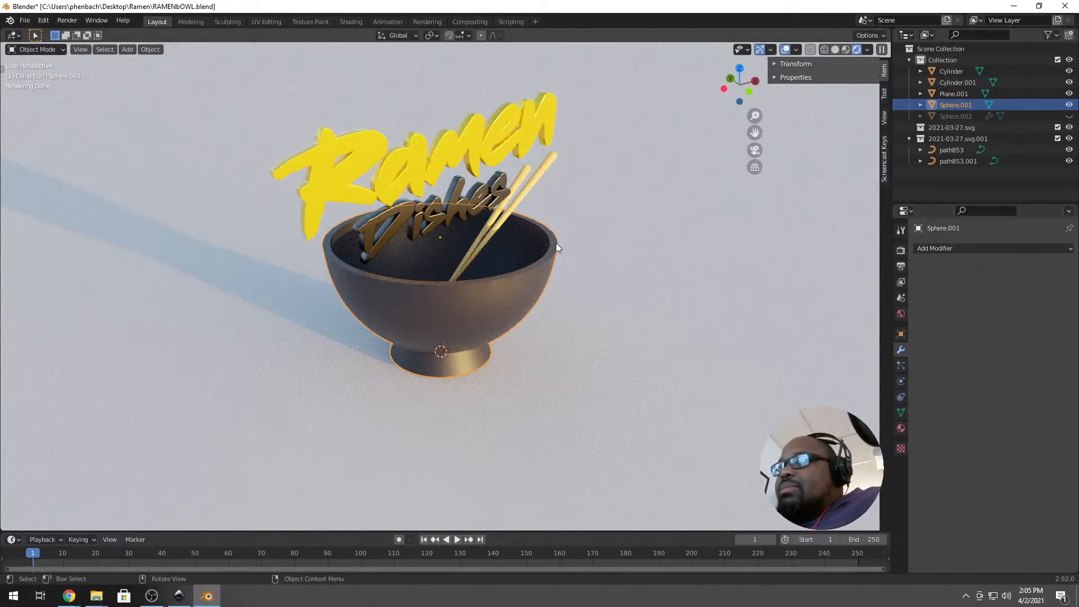
Give the bowl's Principled BSDF material Roughness 0.449 and Metallic 0.610.
{"action": "left_click", "coordinate": [901, 413]}
{"action": "left_click", "coordinate": [900, 398]}
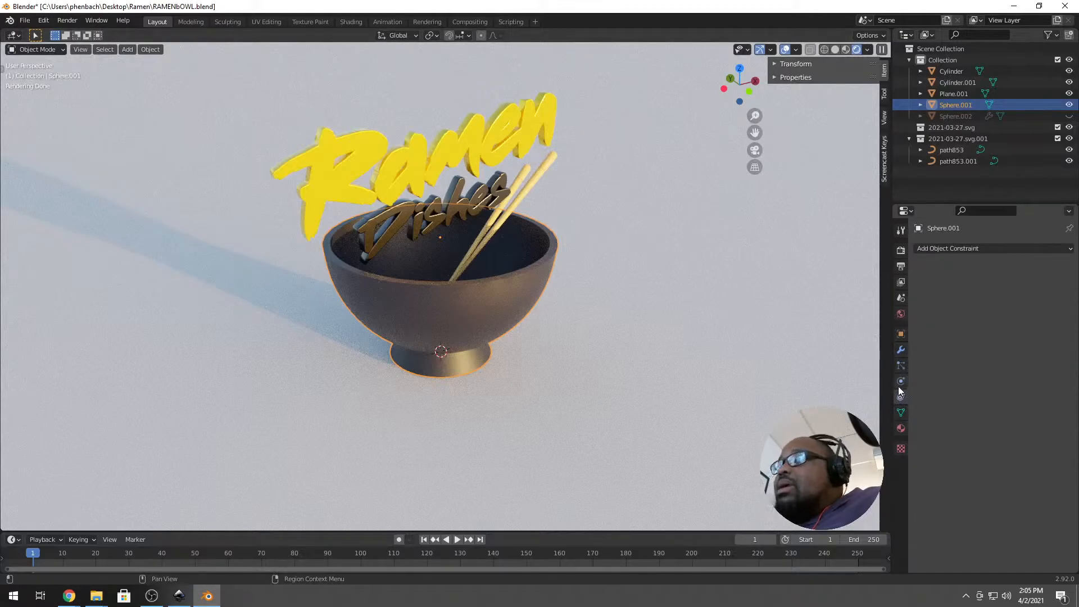
{"action": "left_click", "coordinate": [901, 430]}
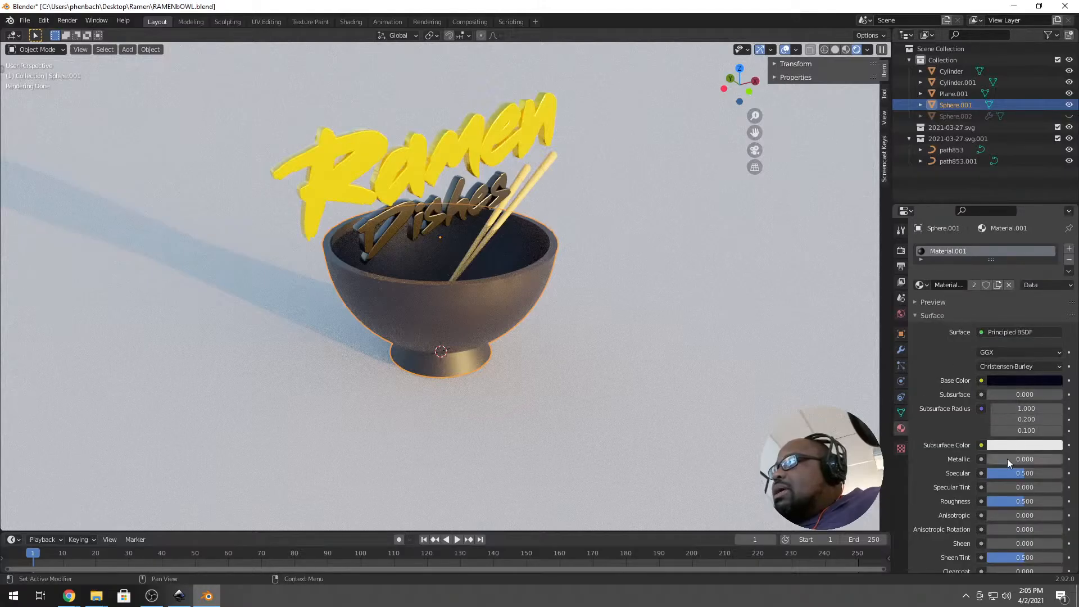
{"action": "mouse_move", "coordinate": [1033, 504]}
{"action": "left_mouse_down"}
{"action": "mouse_move", "coordinate": [1009, 504]}
{"action": "mouse_move", "coordinate": [1021, 503]}
{"action": "left_mouse_up"}
{"action": "left_click_drag", "start_coordinate": [995, 461], "coordinate": [1033, 462]}
{"action": "middle_click_drag", "start_coordinate": [536, 353], "coordinate": [504, 280]}
{"action": "scroll", "coordinate": [542, 288], "scroll_direction": "down", "scroll_amount": 1}
{"action": "scroll", "coordinate": [504, 278], "scroll_direction": "down", "scroll_amount": 1}
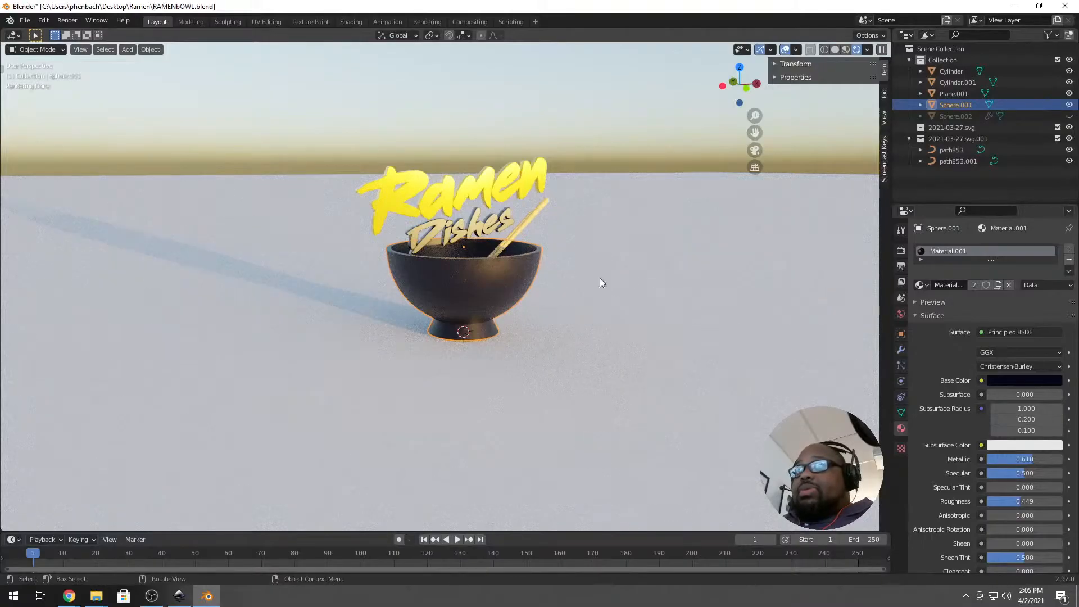
{"action": "left_click", "coordinate": [674, 297]}
{"action": "scroll", "coordinate": [591, 309], "scroll_direction": "down", "scroll_amount": 1}
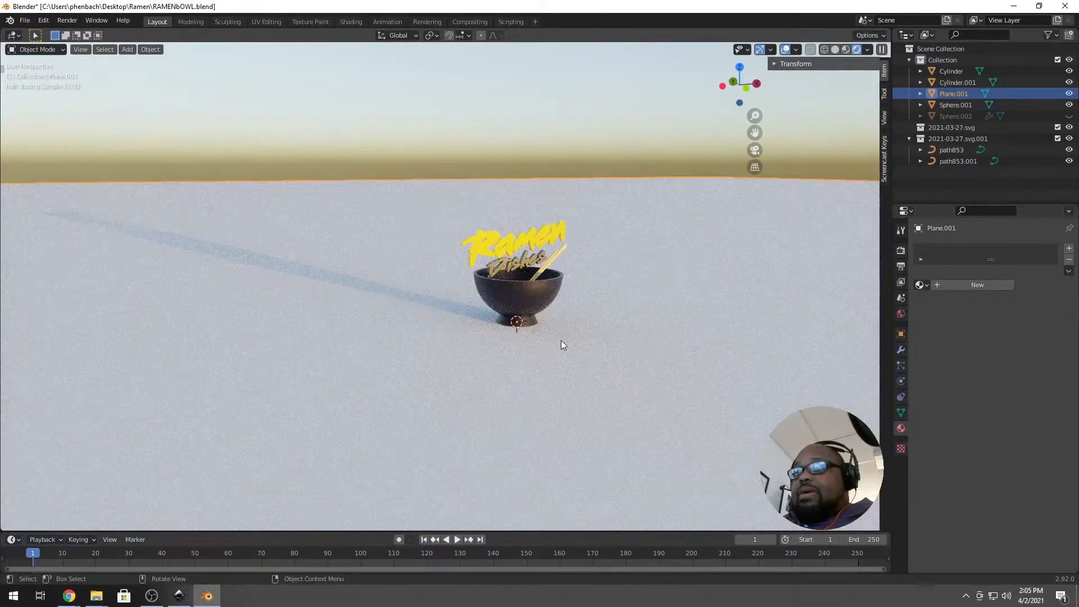
{"action": "scroll", "coordinate": [562, 345], "scroll_direction": "up", "scroll_amount": 6}
{"action": "mouse_move", "coordinate": [577, 274]}
{"action": "middle_mouse_down"}
{"action": "mouse_move", "coordinate": [564, 280]}
{"action": "mouse_move", "coordinate": [578, 285]}
{"action": "middle_mouse_up"}
{"action": "middle_click_drag", "start_coordinate": [399, 368], "coordinate": [503, 354]}
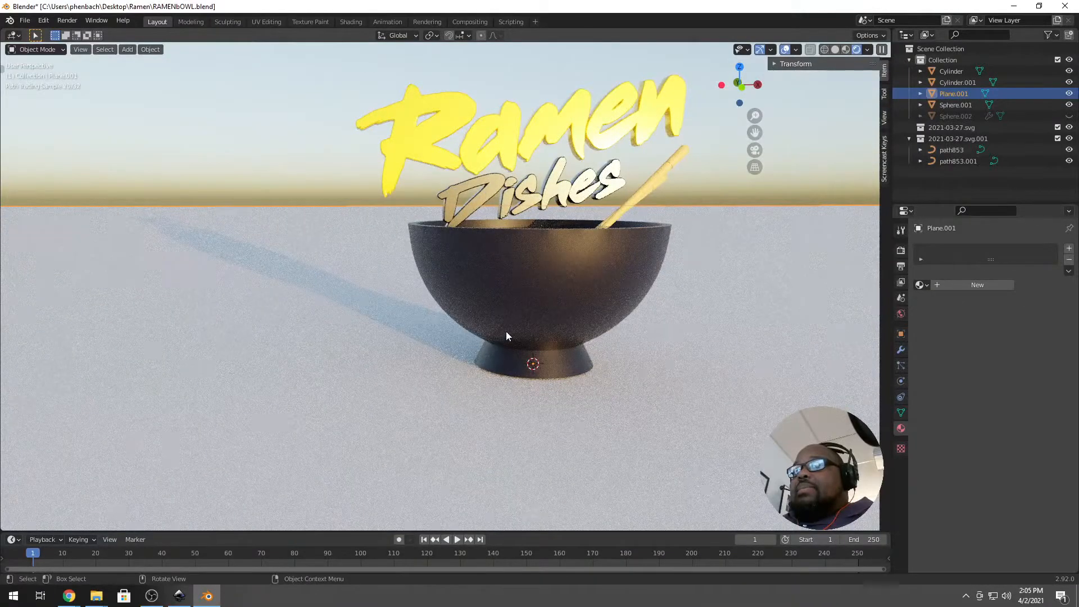
{"action": "mouse_move", "coordinate": [578, 326]}
{"action": "middle_mouse_down"}
{"action": "mouse_move", "coordinate": [595, 313]}
{"action": "mouse_move", "coordinate": [592, 324]}
{"action": "middle_mouse_up"}
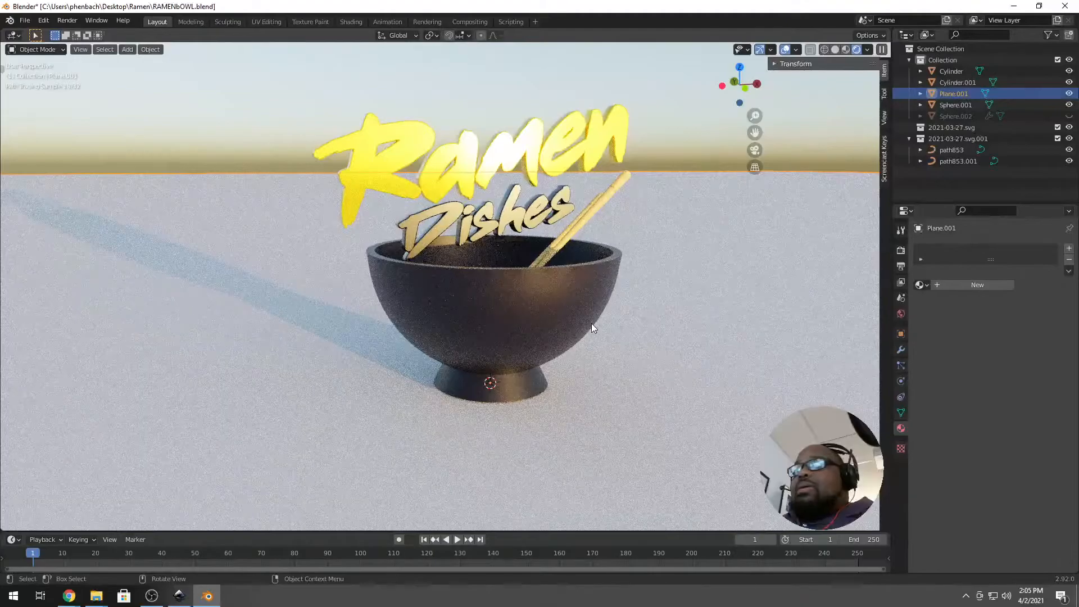
{"action": "scroll", "coordinate": [592, 323], "scroll_direction": "down", "scroll_amount": 4}
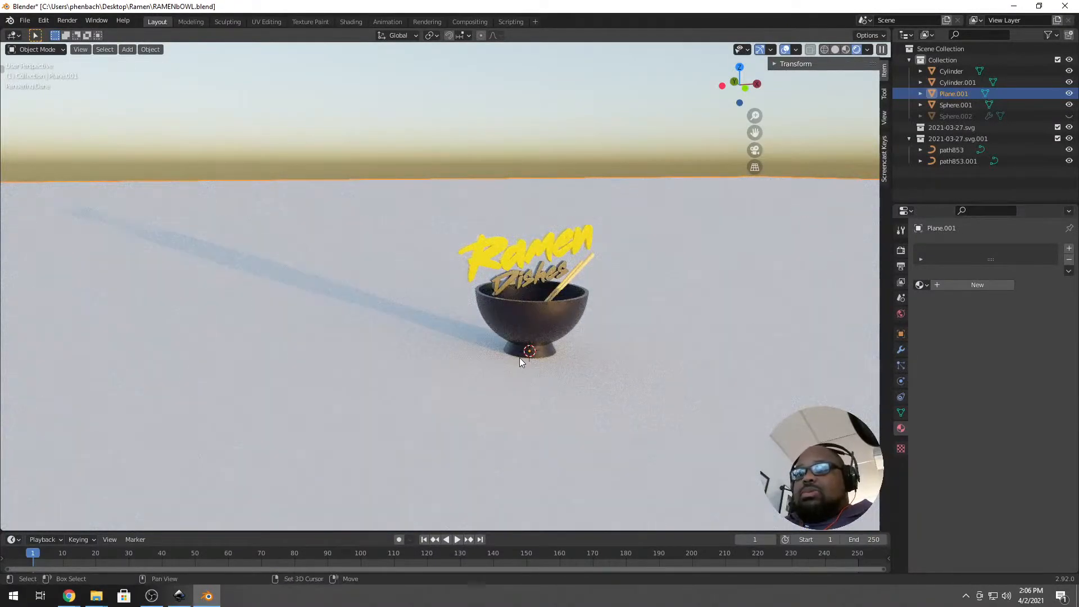
{"action": "key", "text": "shift+a"}
Add a plane, lift it high above the bowl and scale it down.
{"action": "mouse_move", "coordinate": [518, 357]}
{"action": "left_click", "coordinate": [562, 354]}
{"action": "scroll", "coordinate": [604, 325], "scroll_direction": "down", "scroll_amount": 2}
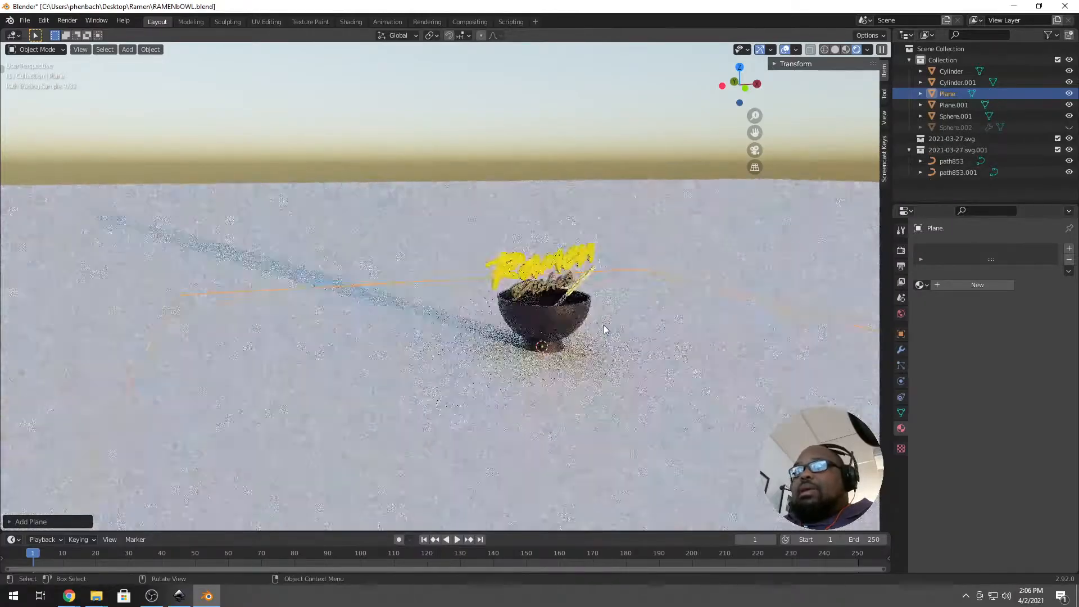
{"action": "key", "text": "g"}
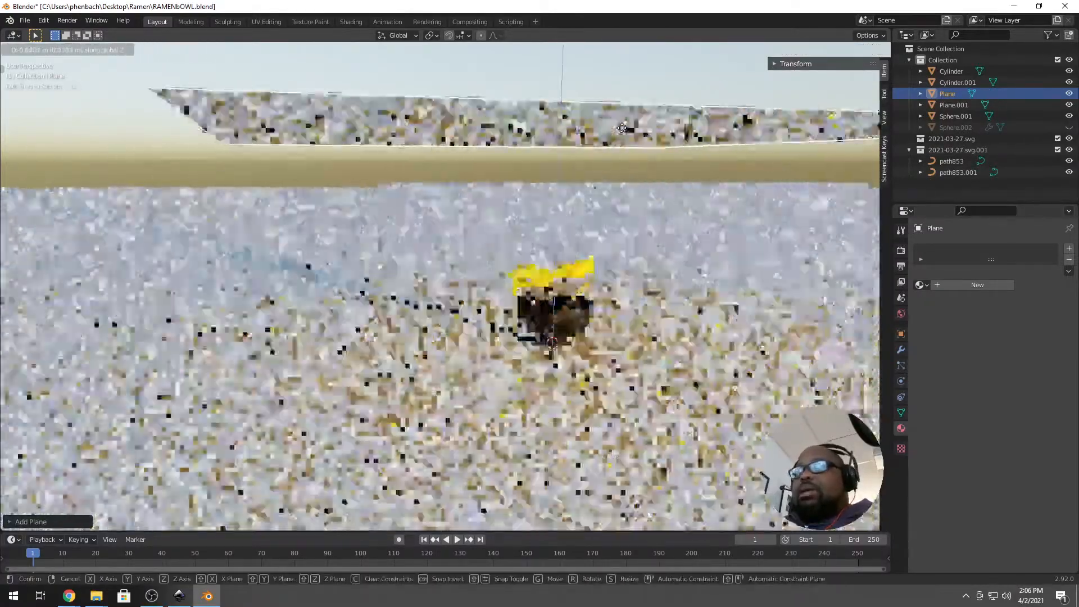
{"action": "left_click", "coordinate": [712, 220]}
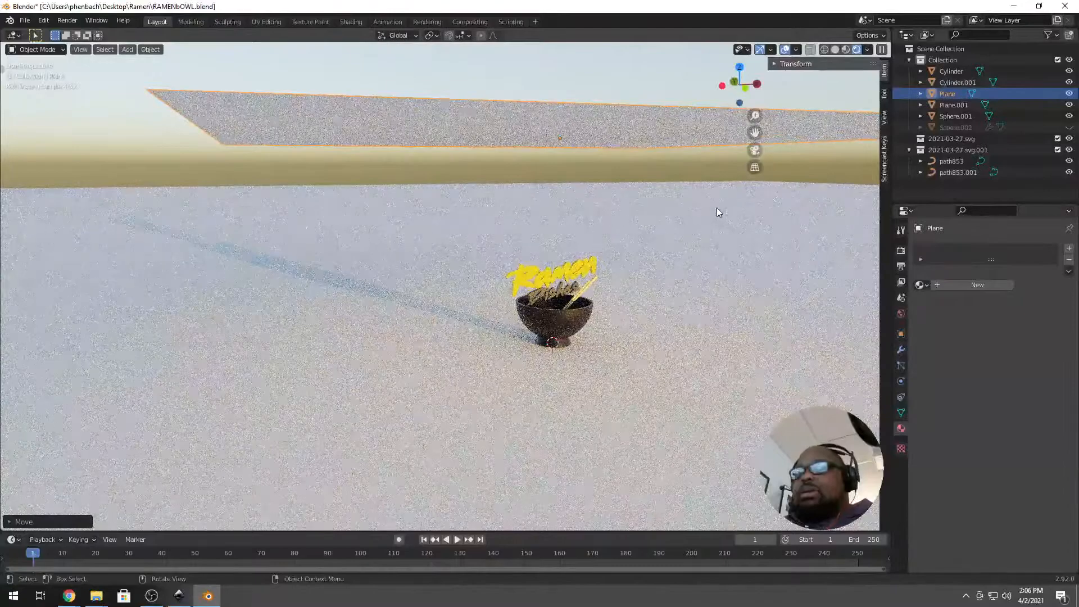
{"action": "key", "text": "a"}
{"action": "right_click", "coordinate": [718, 204]}
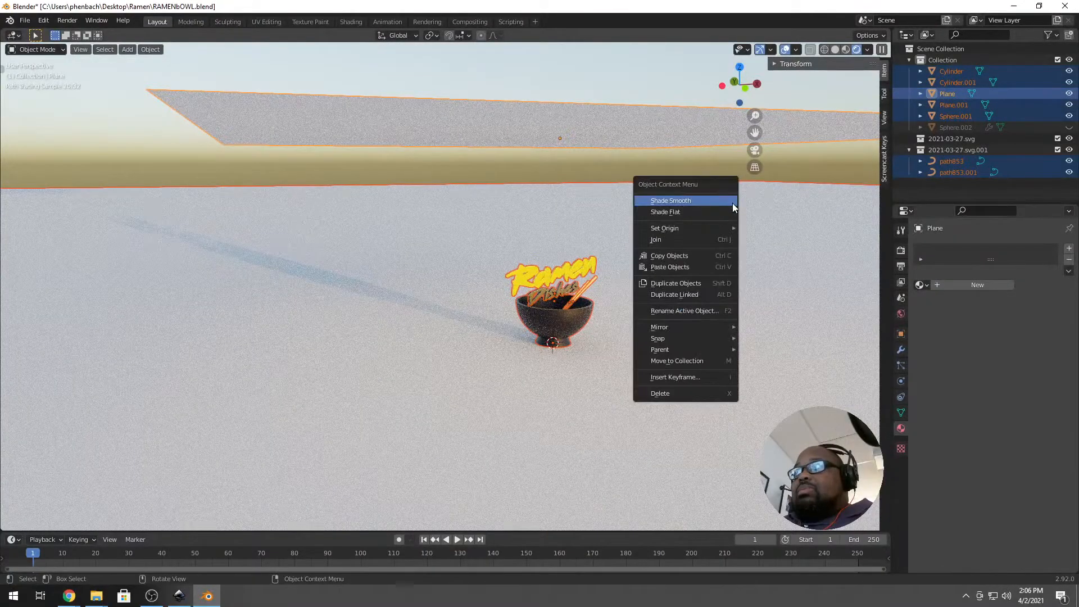
{"action": "left_click", "coordinate": [498, 138]}
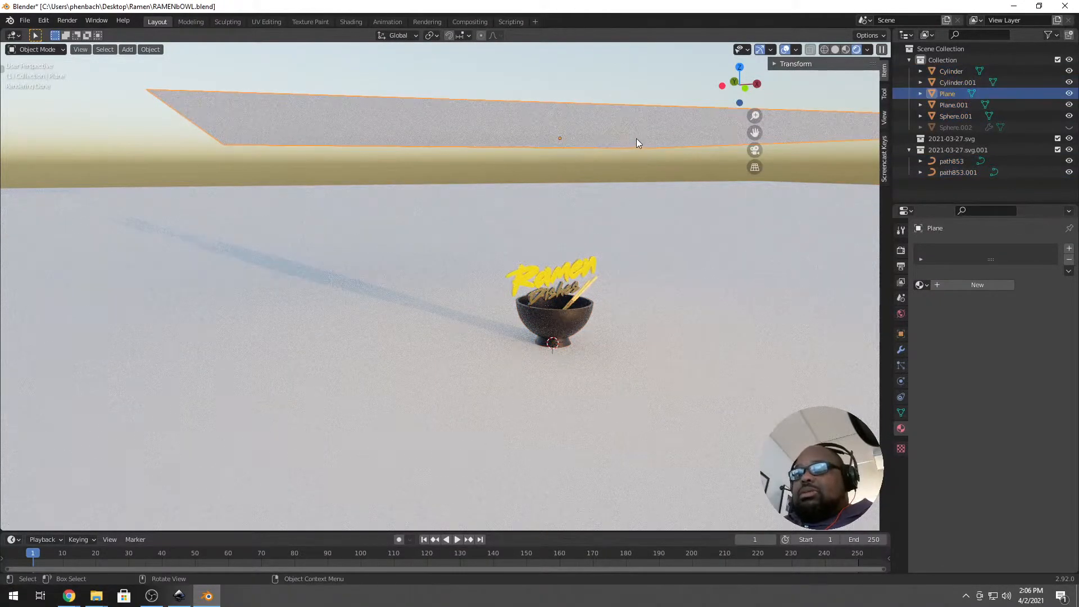
{"action": "key", "text": "s"}
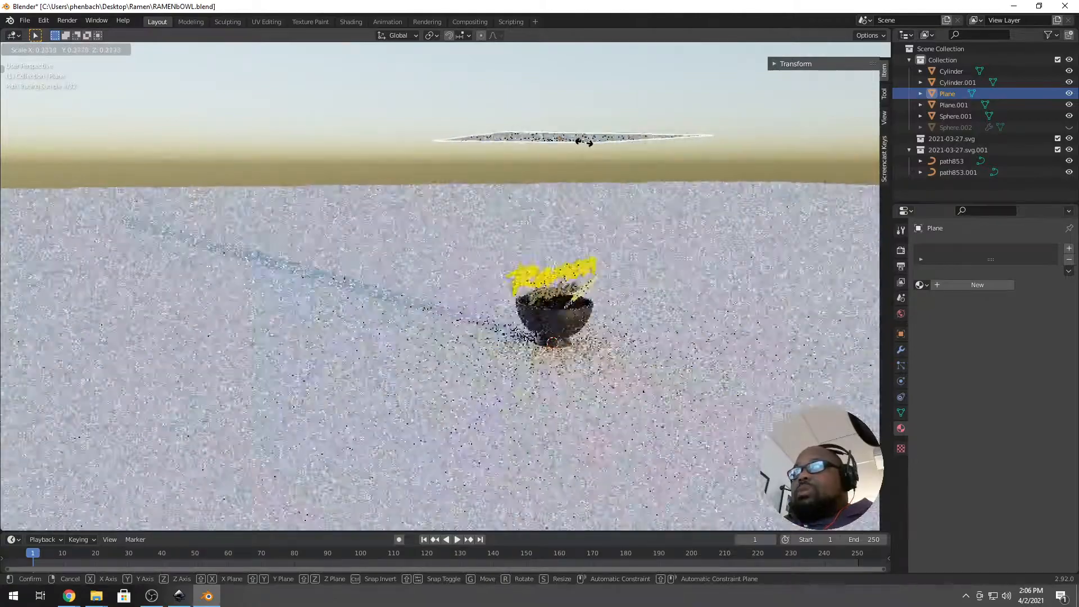
{"action": "left_click", "coordinate": [573, 142]}
Tilt the plane diagonally and move it up and to the left of the bowl.
{"action": "middle_click_drag", "start_coordinate": [531, 190], "coordinate": [605, 177]}
{"action": "key", "text": "KP_1"}
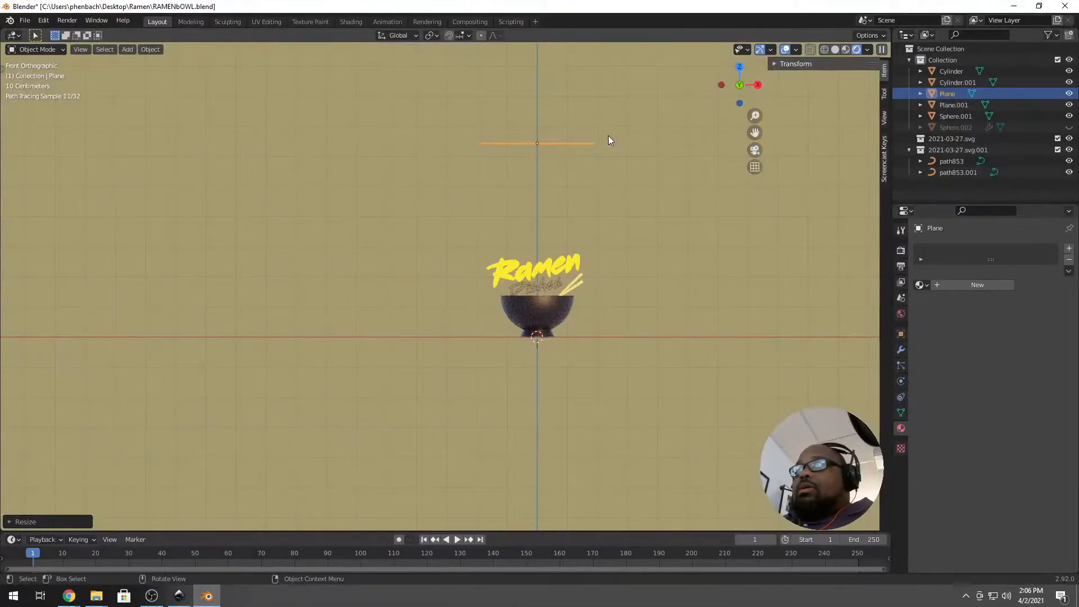
{"action": "key", "text": "KP_3"}
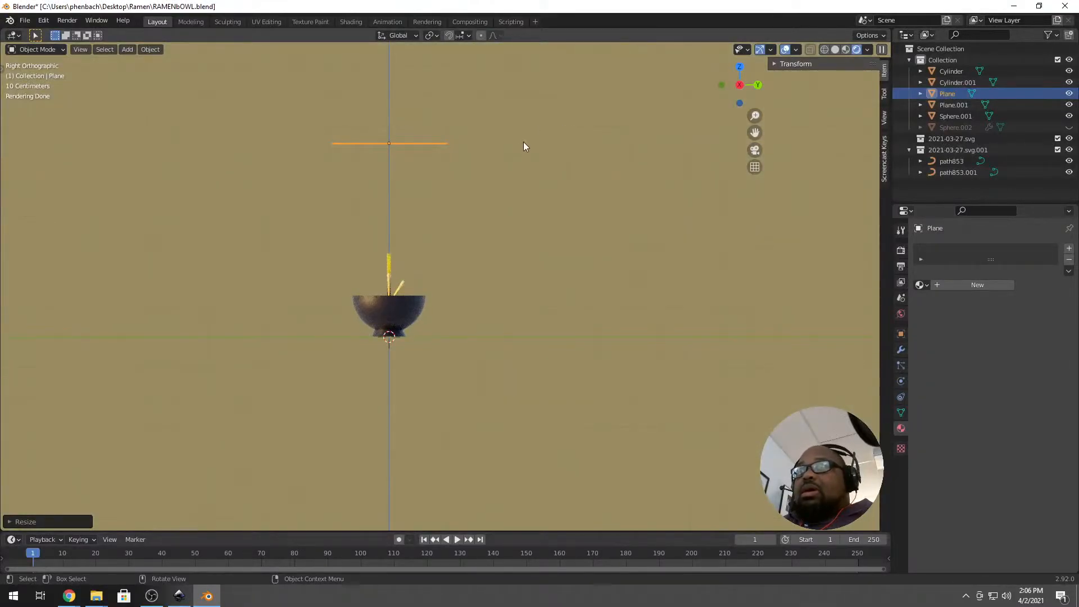
{"action": "mouse_move", "coordinate": [457, 249]}
{"action": "middle_mouse_down"}
{"action": "mouse_move", "coordinate": [451, 259]}
{"action": "mouse_move", "coordinate": [467, 263]}
{"action": "mouse_move", "coordinate": [470, 250]}
{"action": "middle_mouse_up"}
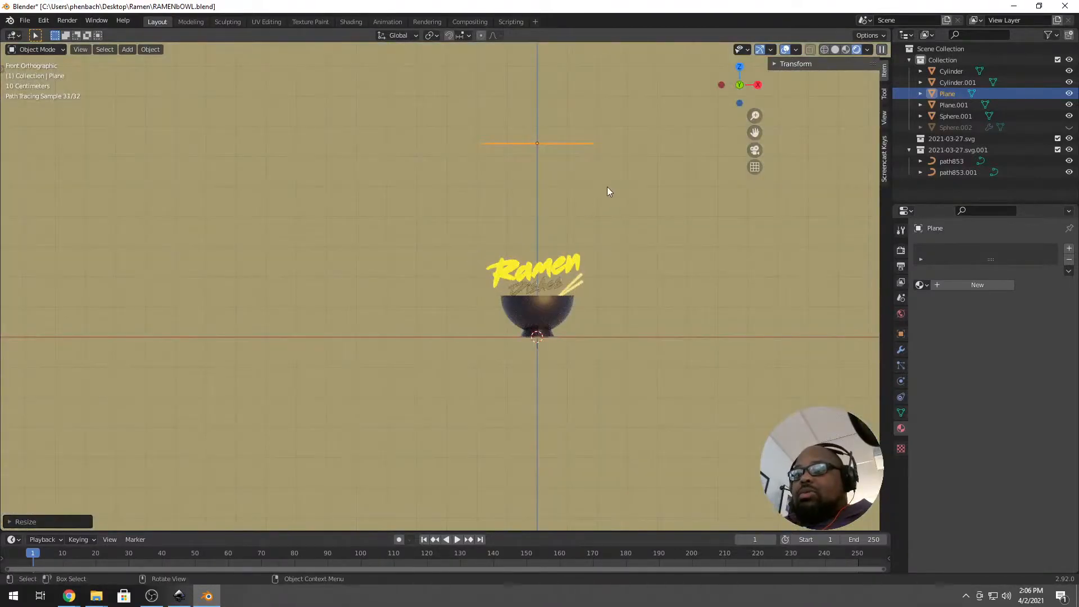
{"action": "key", "text": "r"}
{"action": "left_click", "coordinate": [587, 151]}
{"action": "key", "text": "g"}
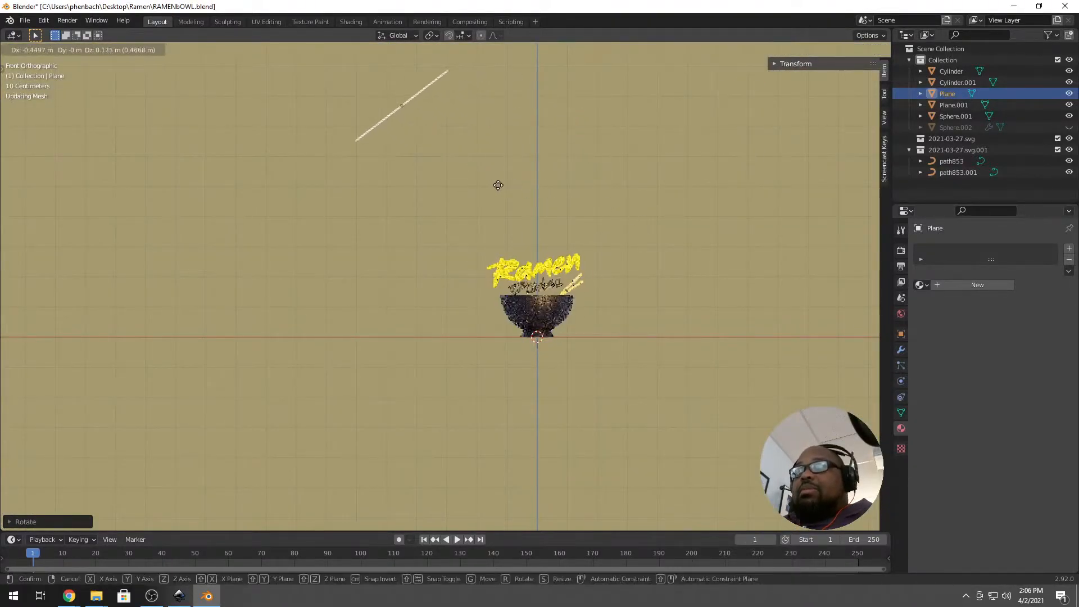
{"action": "left_click", "coordinate": [317, 193]}
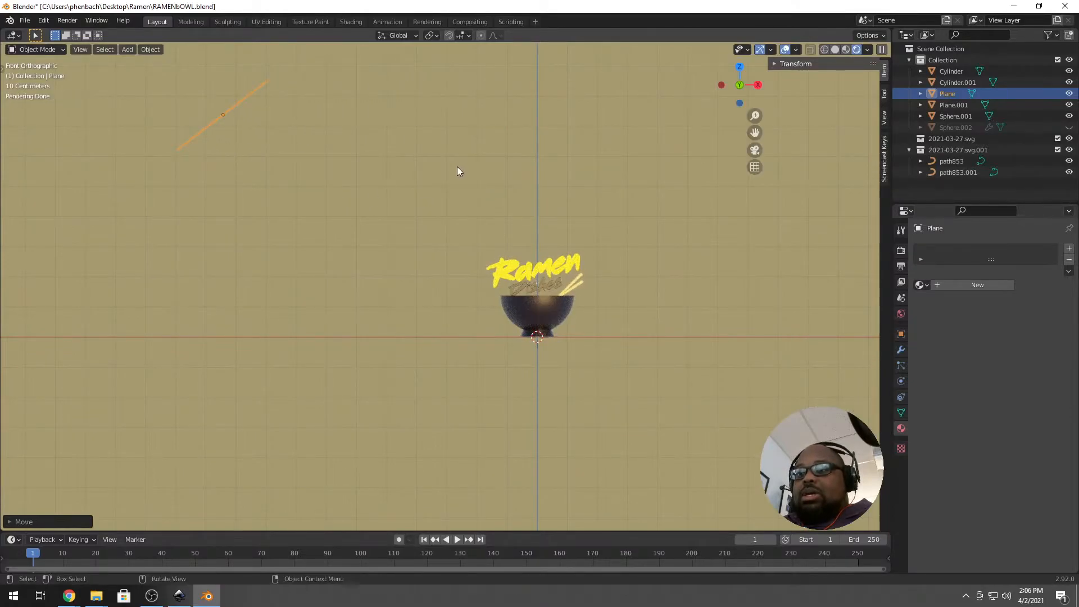
{"action": "key", "text": "r"}
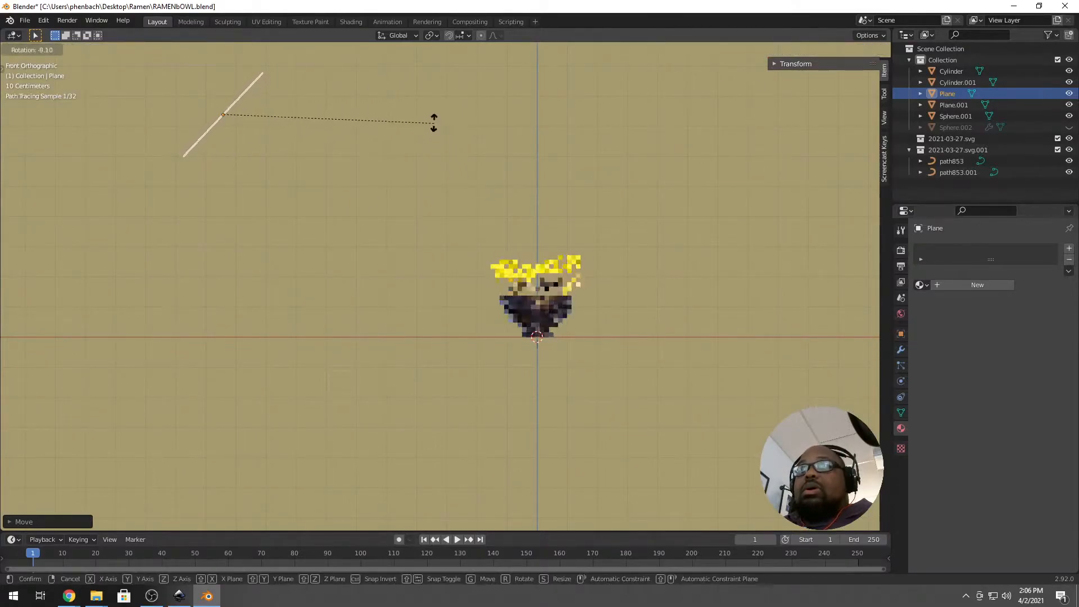
{"action": "left_click", "coordinate": [433, 120]}
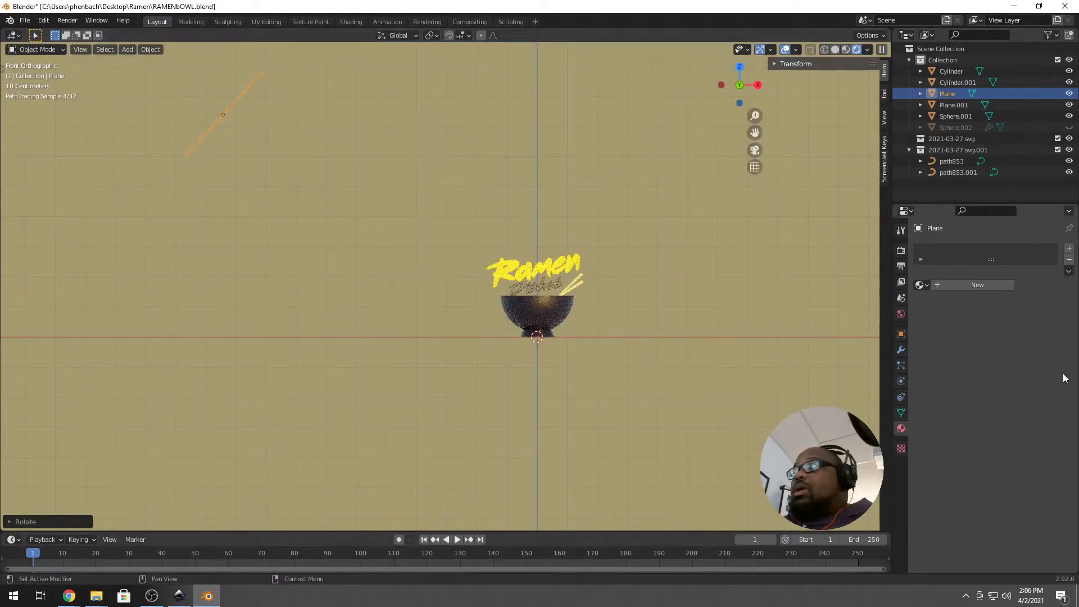
Create a new material named 'light' for the plane using an Emission surface shader.
{"action": "left_click", "coordinate": [947, 284]}
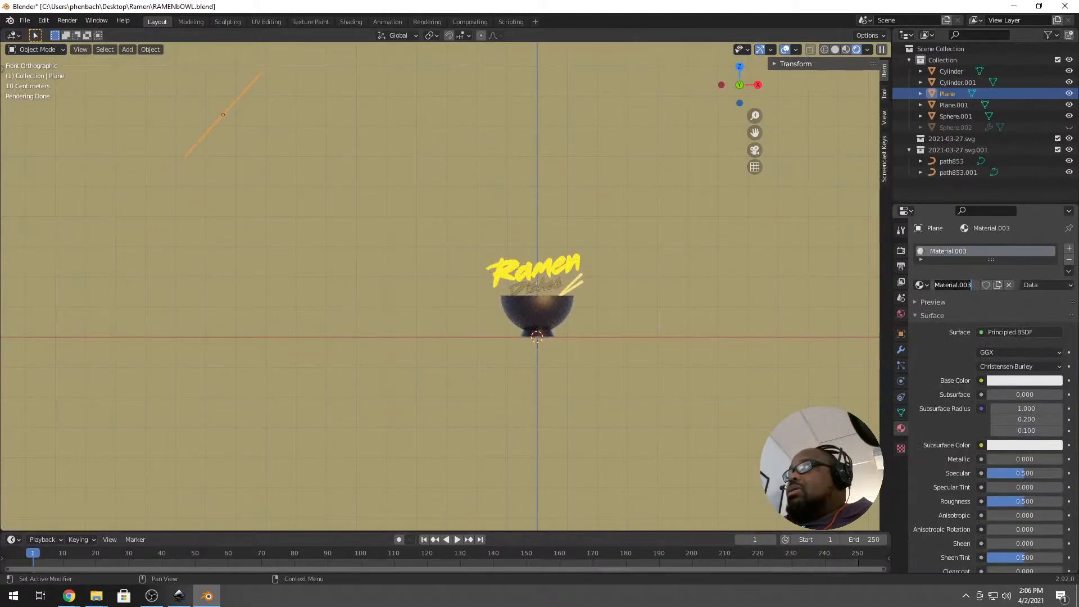
{"action": "double_click", "coordinate": [954, 285]}
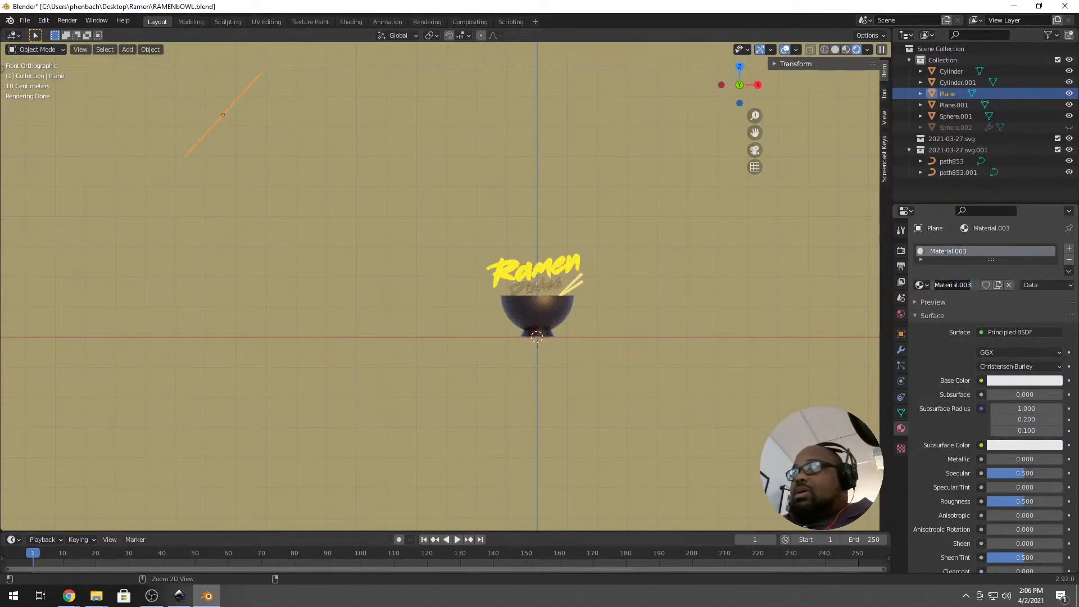
{"action": "type", "text": "light"}
{"action": "key", "text": "Return"}
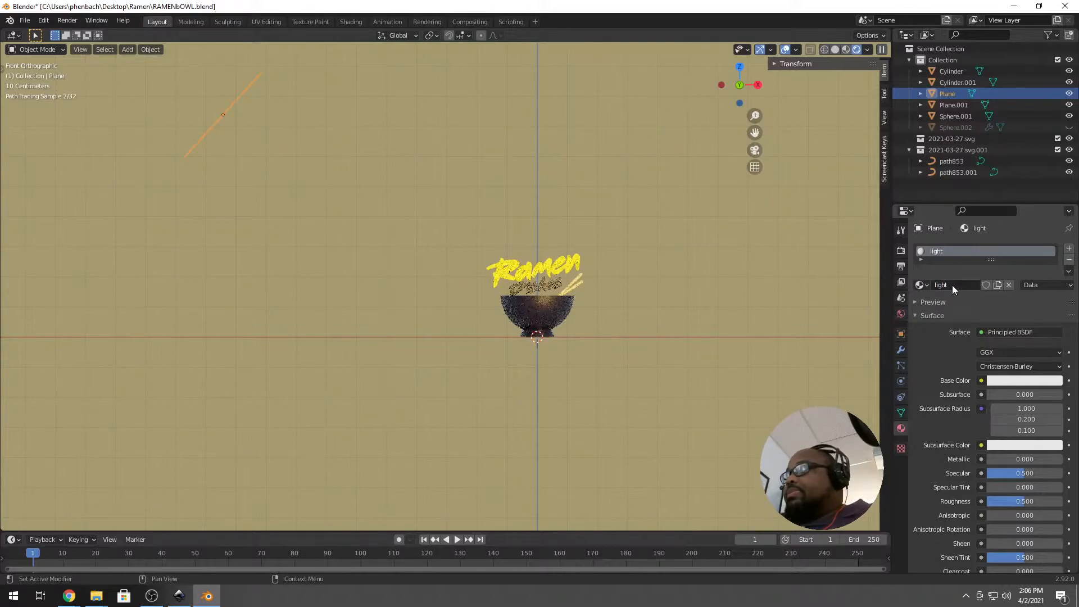
{"action": "left_click", "coordinate": [1013, 331]}
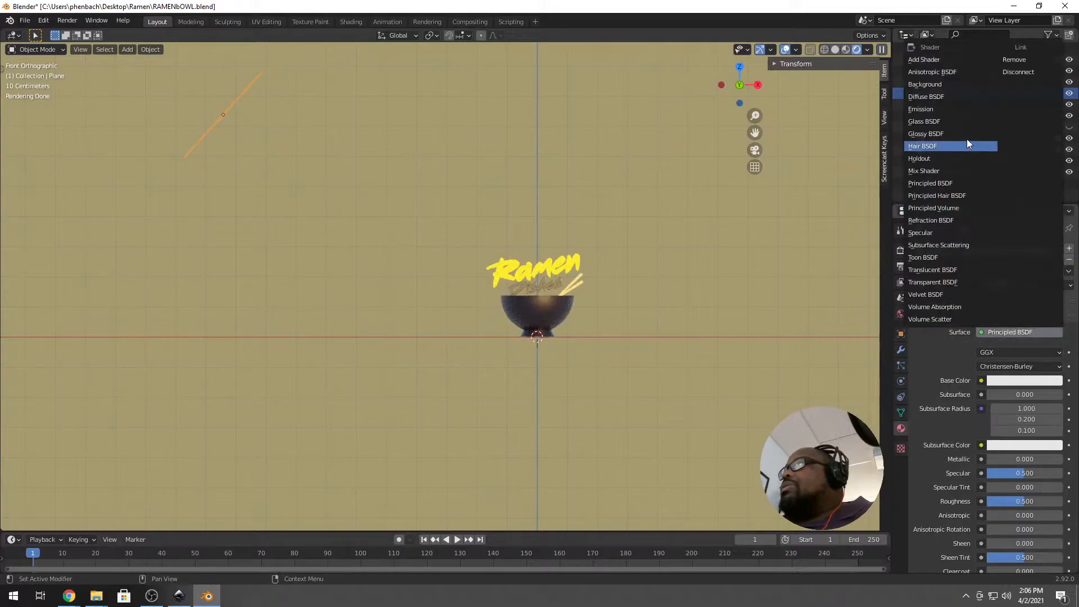
{"action": "left_click", "coordinate": [950, 109]}
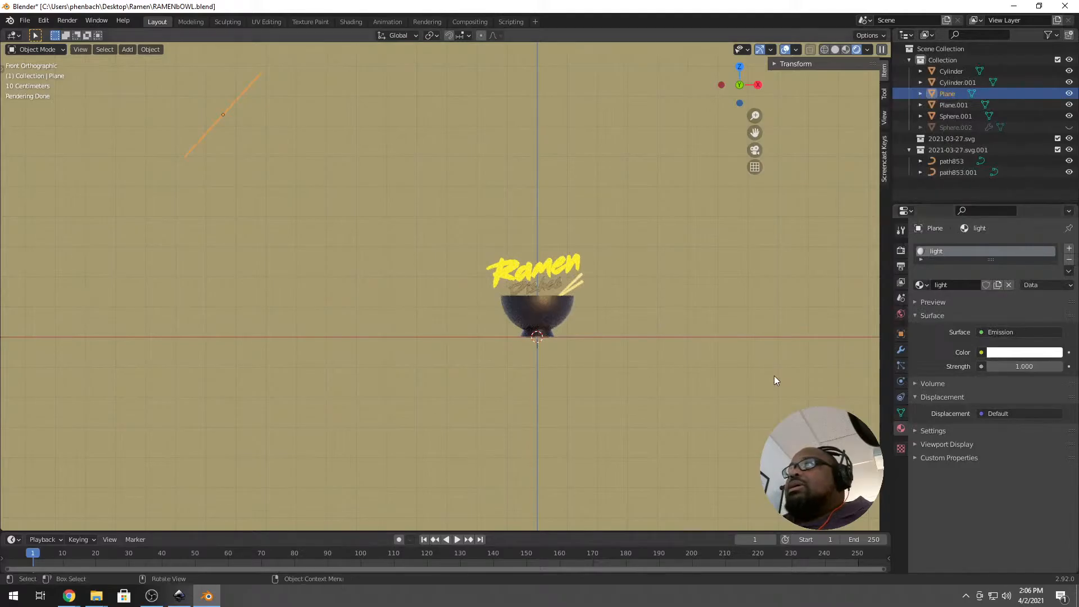
Rotate the light plane from top view and move it up beside the bowl in side view.
{"action": "middle_click_drag", "start_coordinate": [516, 295], "coordinate": [463, 302]}
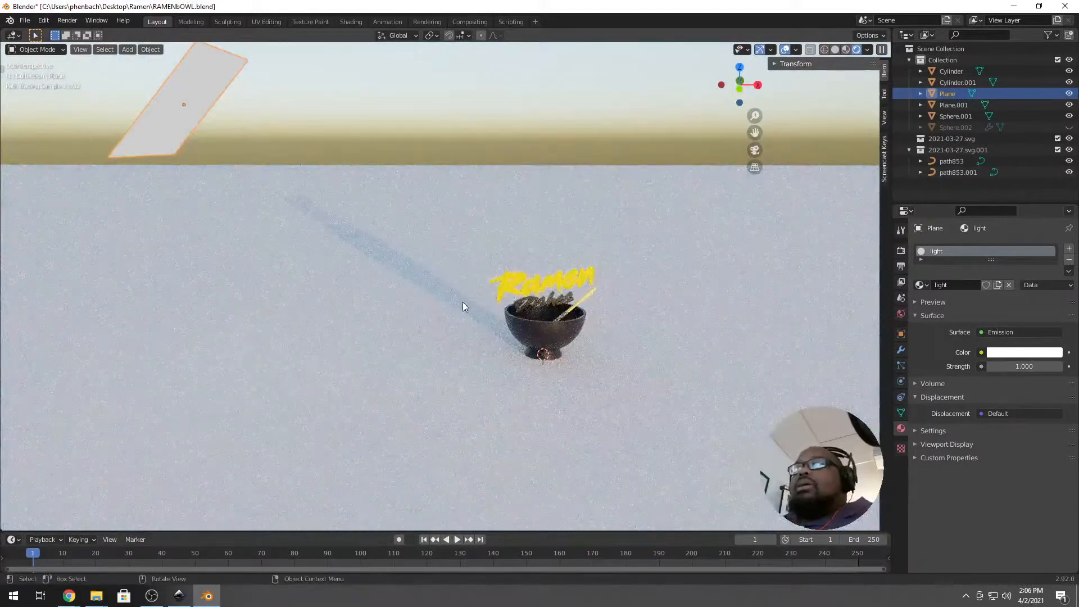
{"action": "key", "text": "KP_7"}
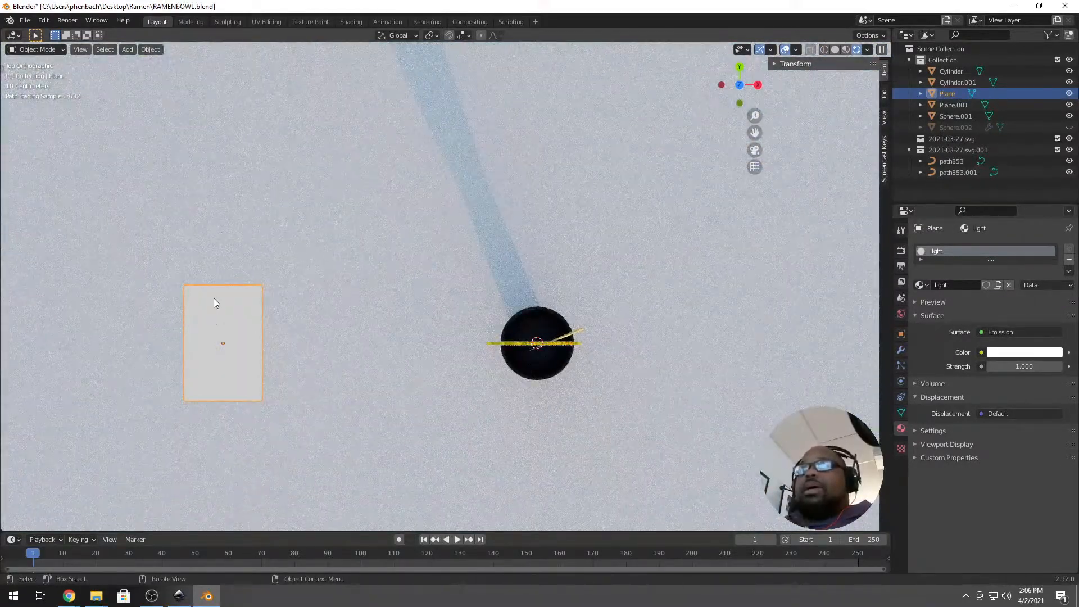
{"action": "key", "text": "r"}
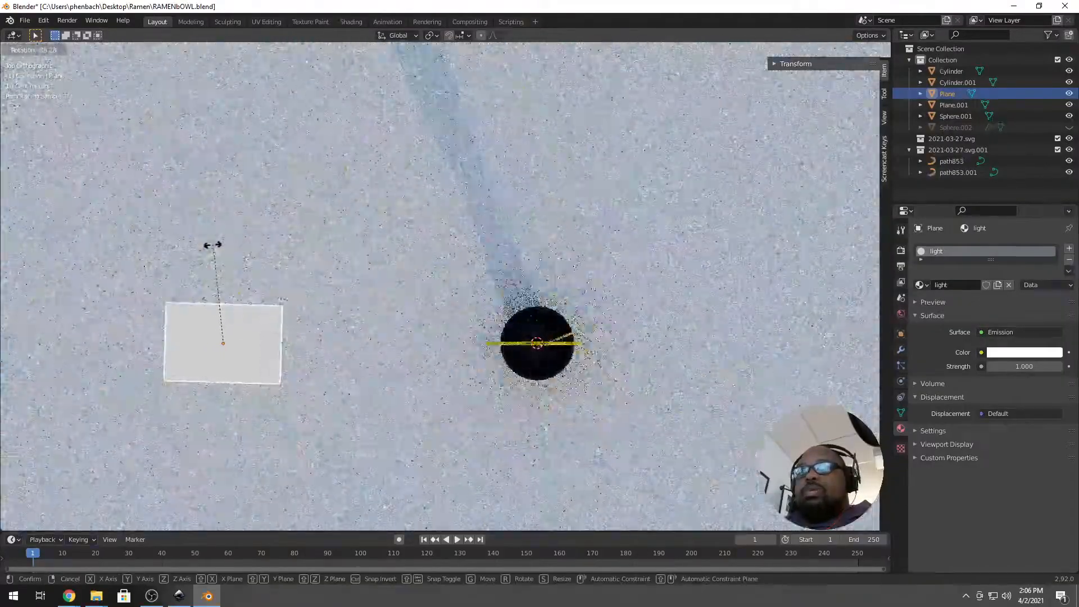
{"action": "left_click", "coordinate": [219, 244]}
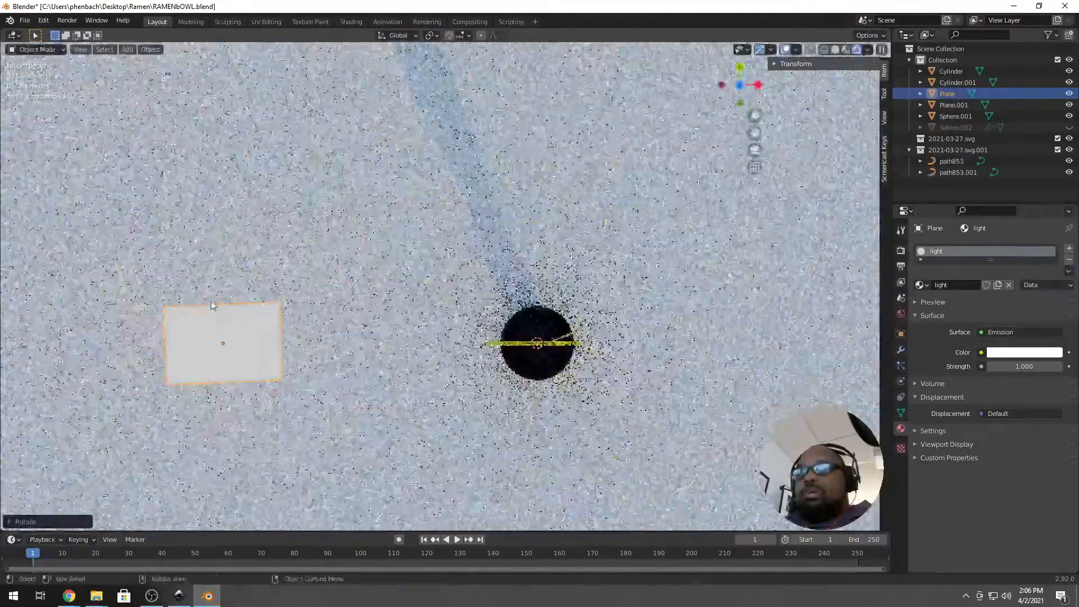
{"action": "key", "text": "g"}
{"action": "left_click", "coordinate": [536, 434]}
{"action": "middle_click_drag", "start_coordinate": [536, 433], "coordinate": [598, 375]}
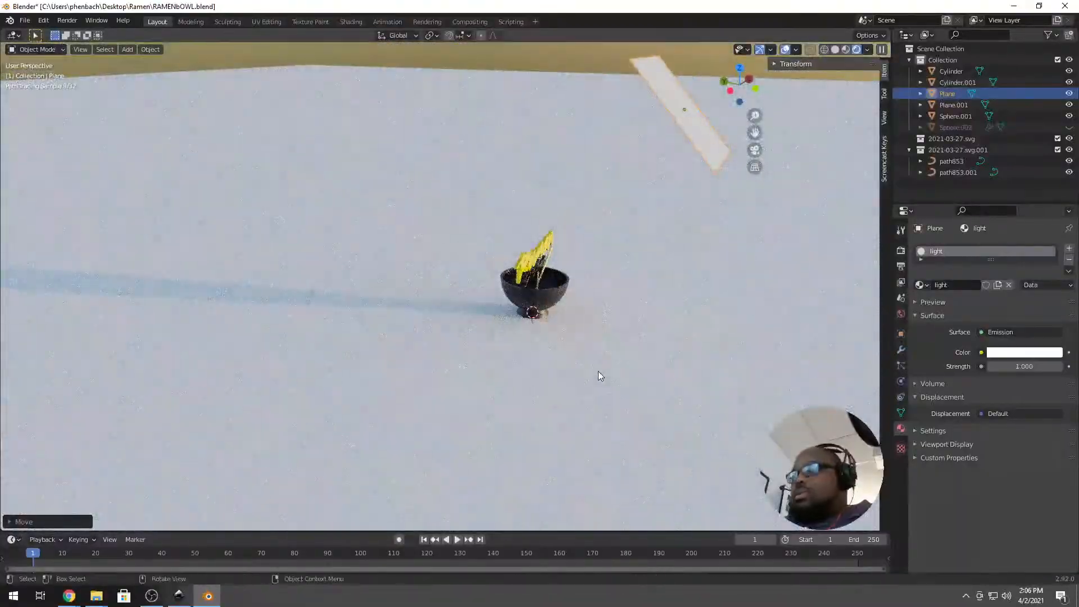
{"action": "key", "text": "KP_1"}
{"action": "key", "text": "KP_3"}
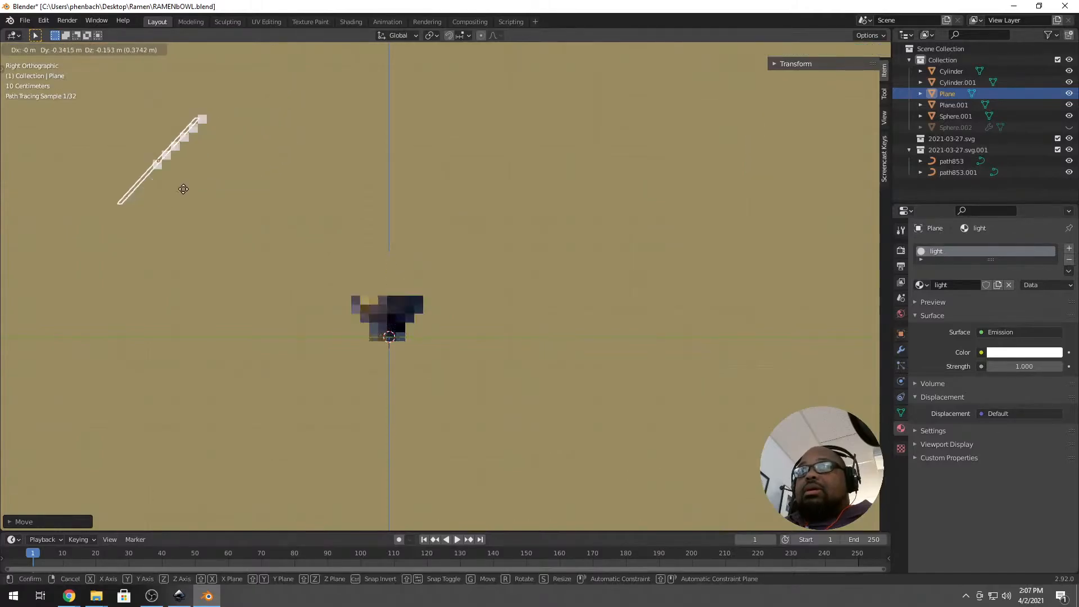
{"action": "left_click", "coordinate": [139, 189]}
Set the light material's emission strength to 10.
{"action": "left_click", "coordinate": [1015, 364]}
{"action": "type", "text": "10"}
{"action": "key", "text": "Return"}
{"action": "middle_click_drag", "start_coordinate": [598, 326], "coordinate": [544, 319]}
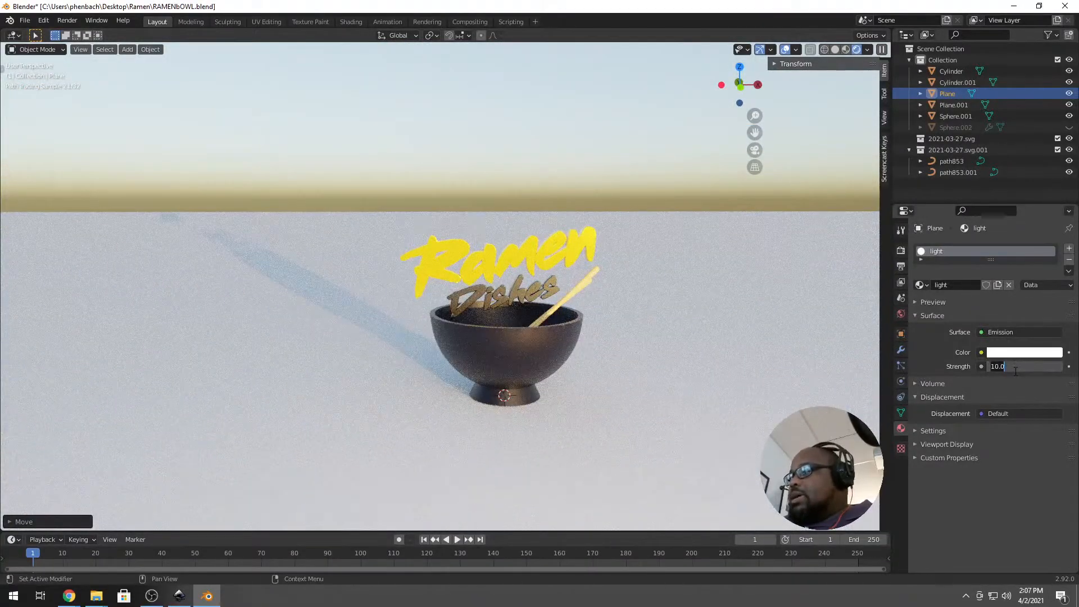
Raise the light's emission strength to 20 and check the Ramen text before reselecting the light.
{"action": "left_click", "coordinate": [1015, 366]}
{"action": "type", "text": "20"}
{"action": "key", "text": "Return"}
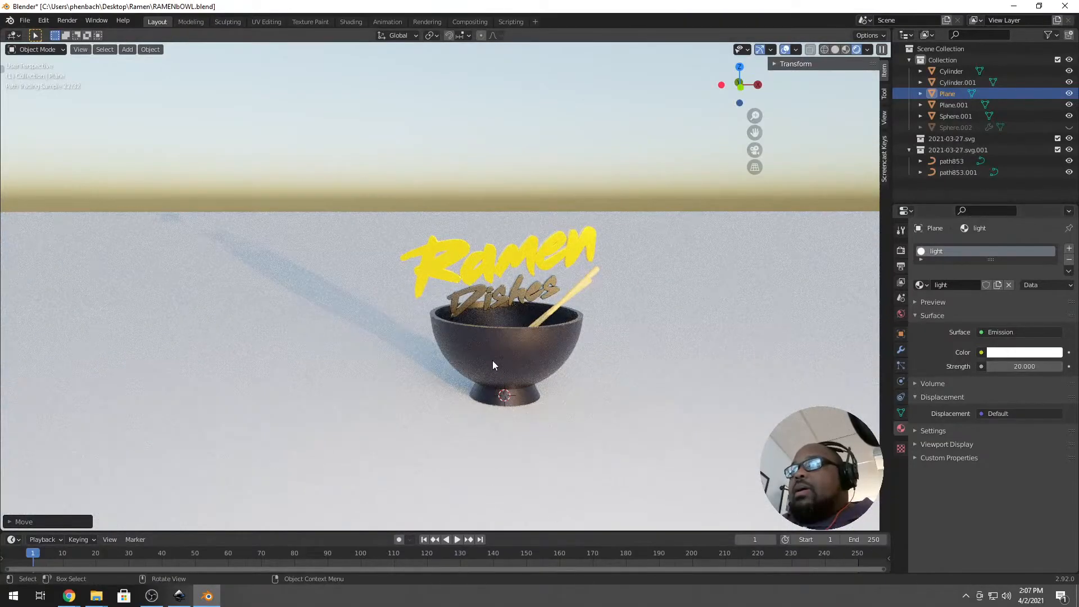
{"action": "middle_click_drag", "start_coordinate": [492, 360], "coordinate": [523, 362]}
{"action": "scroll", "coordinate": [522, 362], "scroll_direction": "up", "scroll_amount": 4}
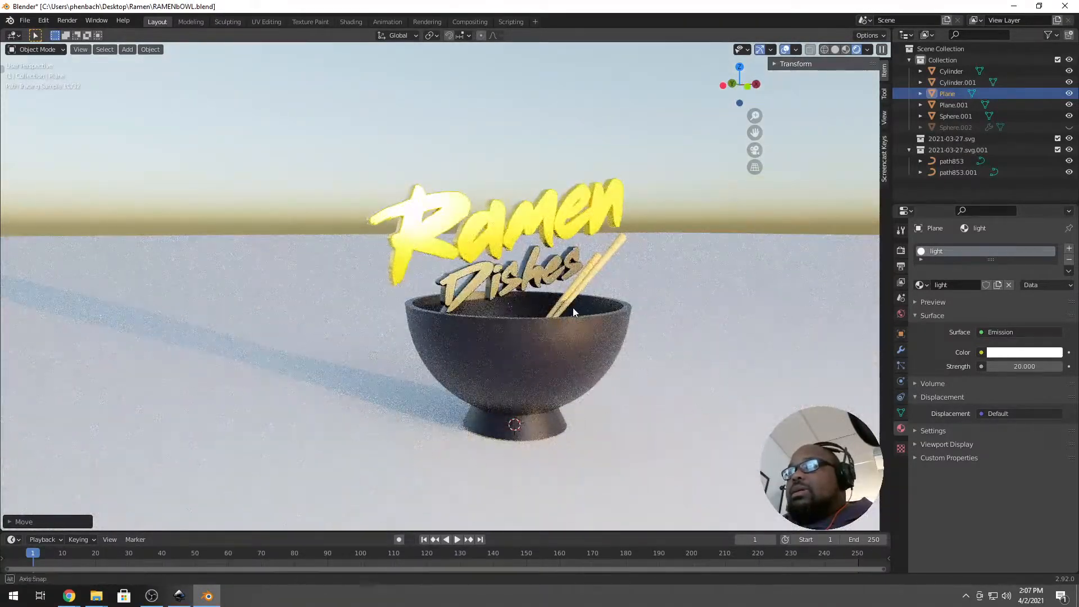
{"action": "middle_click_drag", "start_coordinate": [542, 314], "coordinate": [521, 340]}
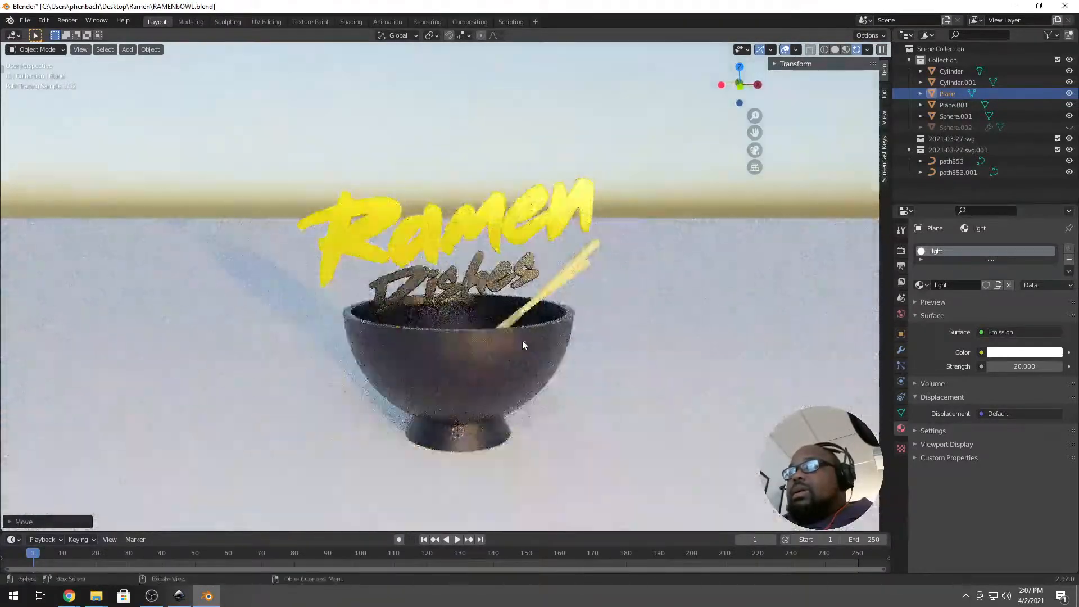
{"action": "left_click", "coordinate": [434, 242]}
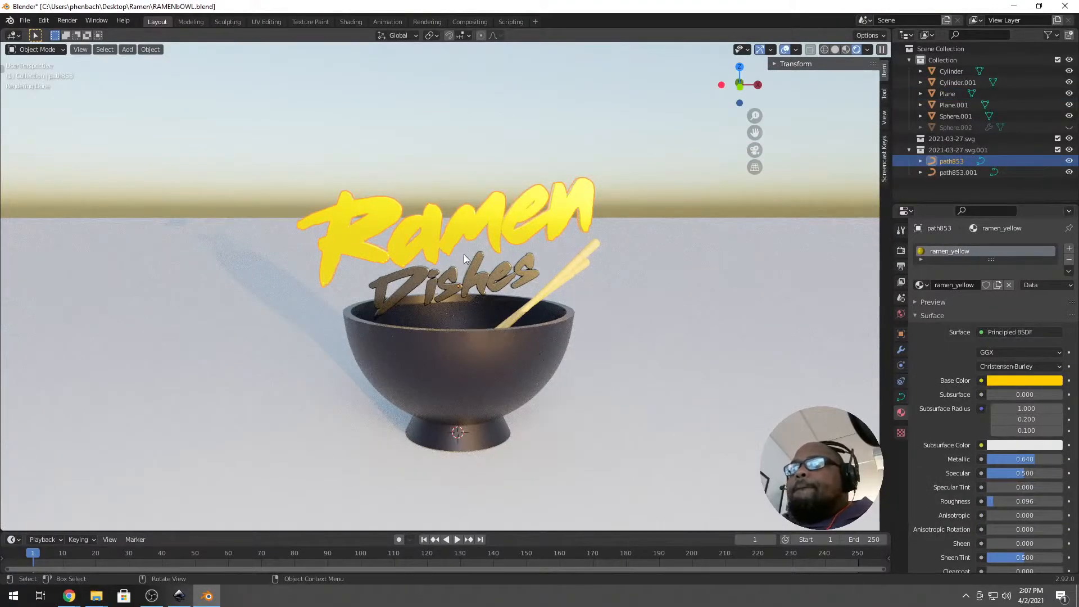
{"action": "scroll", "coordinate": [469, 261], "scroll_direction": "down", "scroll_amount": 1}
{"action": "scroll", "coordinate": [469, 267], "scroll_direction": "up", "scroll_amount": 1}
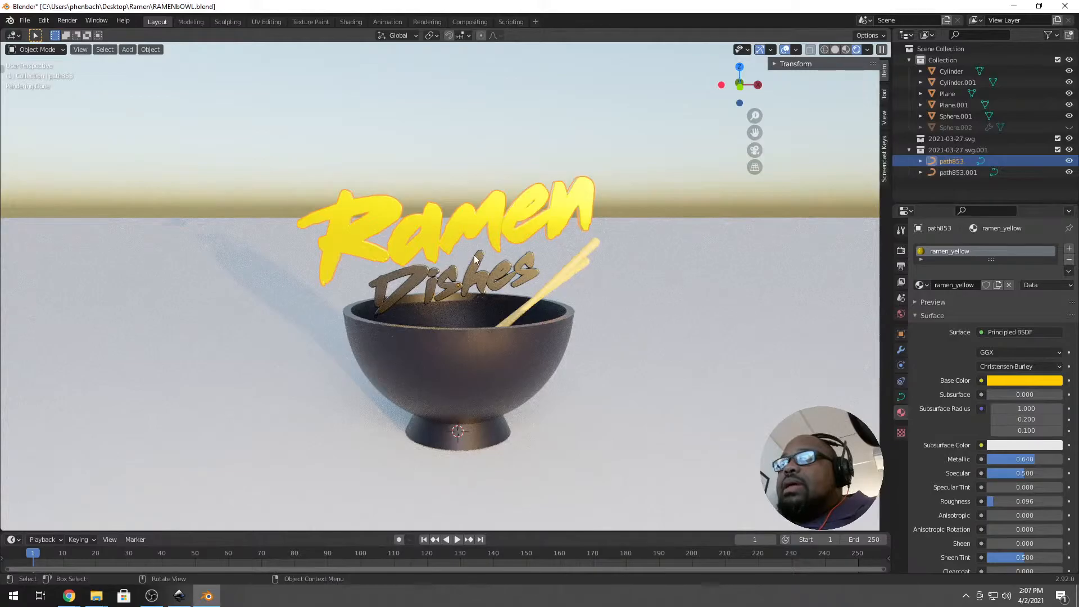
{"action": "scroll", "coordinate": [475, 259], "scroll_direction": "down", "scroll_amount": 6}
{"action": "left_click", "coordinate": [552, 134]}
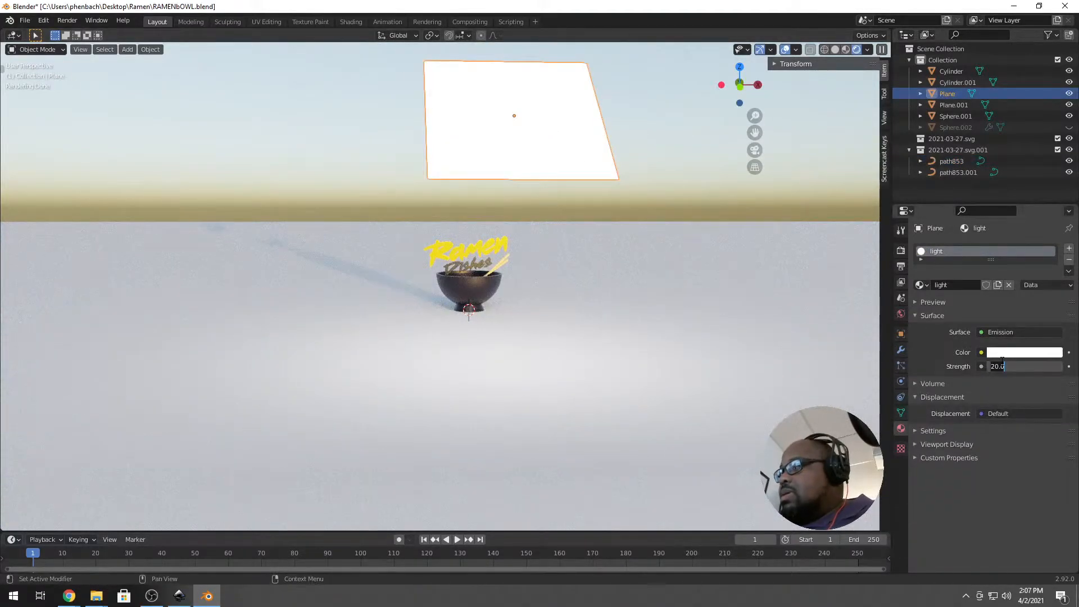
Try emission strength 100, then settle on 50 for the light plane.
{"action": "key", "text": "Return"}
{"action": "scroll", "coordinate": [413, 277], "scroll_direction": "up", "scroll_amount": 6}
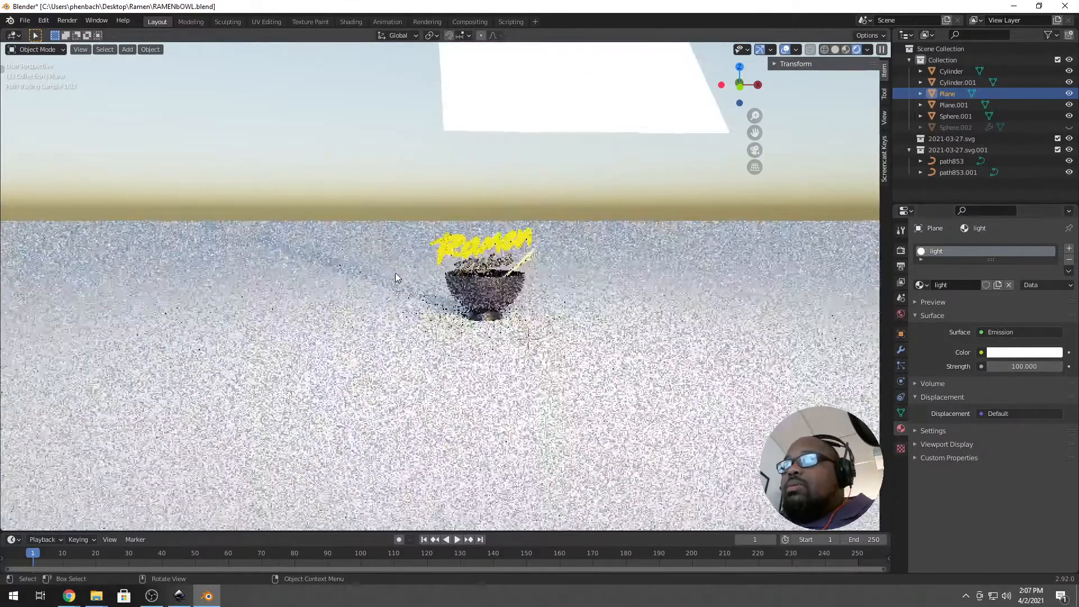
{"action": "scroll", "coordinate": [466, 269], "scroll_direction": "up", "scroll_amount": 5}
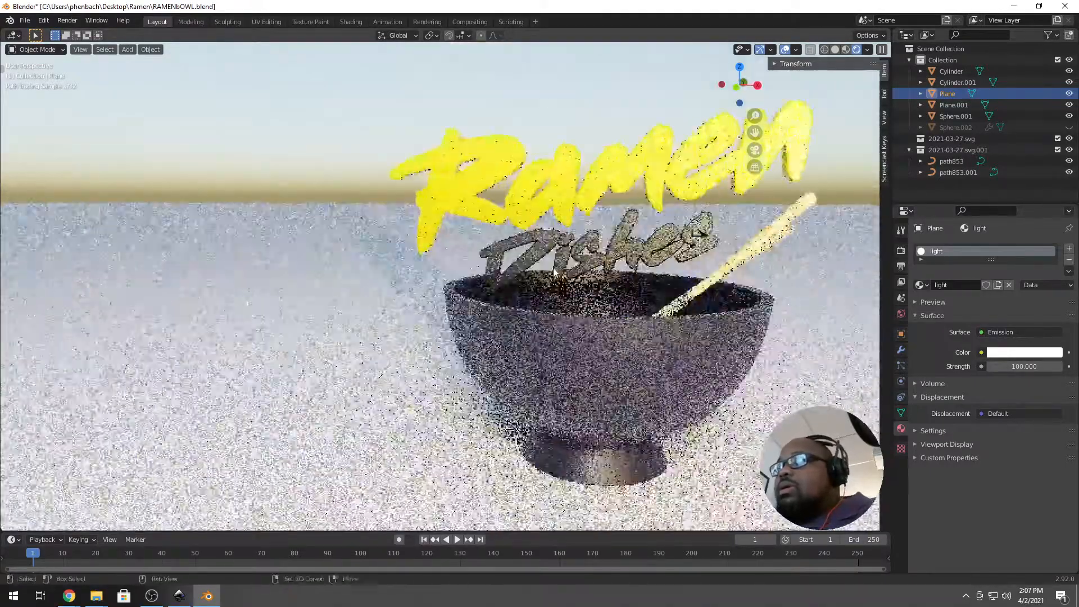
{"action": "middle_click_drag", "start_coordinate": [532, 270], "coordinate": [530, 279]}
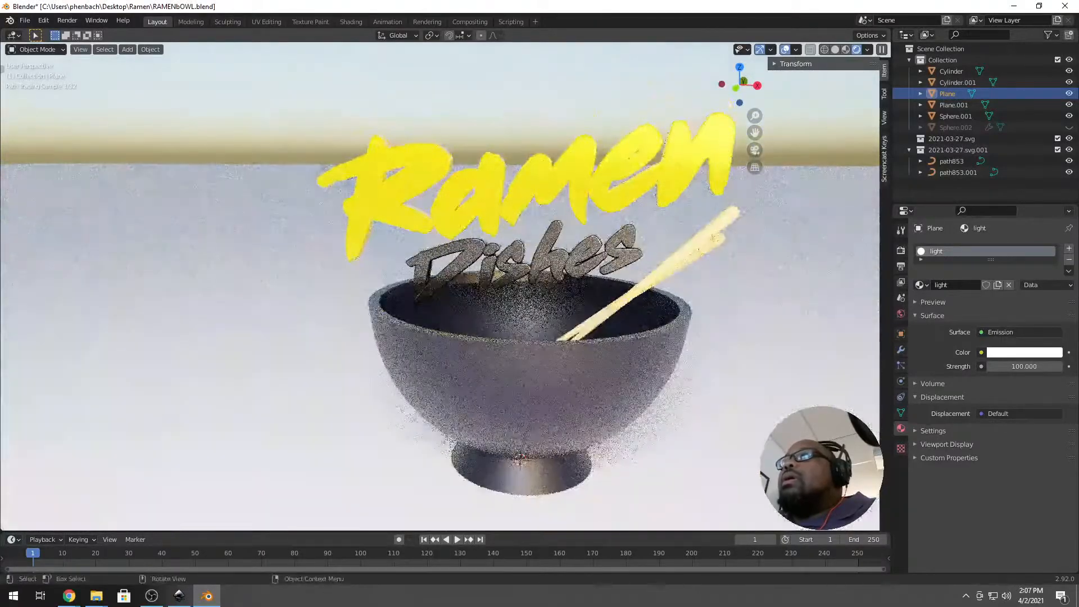
{"action": "left_click", "coordinate": [1035, 366]}
{"action": "type", "text": "50"}
{"action": "key", "text": "Return"}
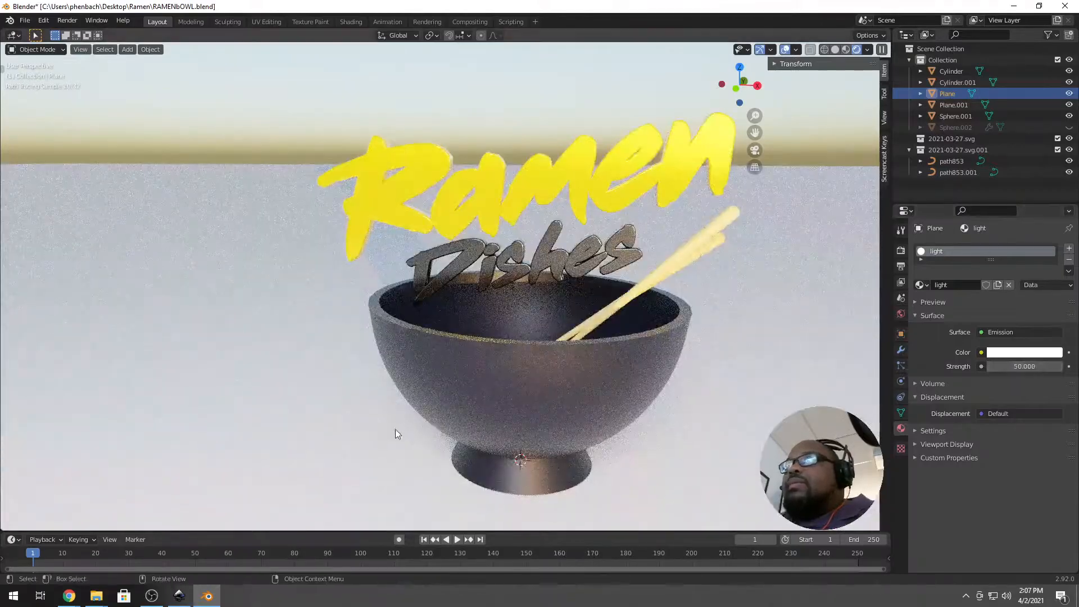
{"action": "scroll", "coordinate": [439, 416], "scroll_direction": "down", "scroll_amount": 3}
{"action": "middle_click_drag", "start_coordinate": [478, 400], "coordinate": [496, 330]}
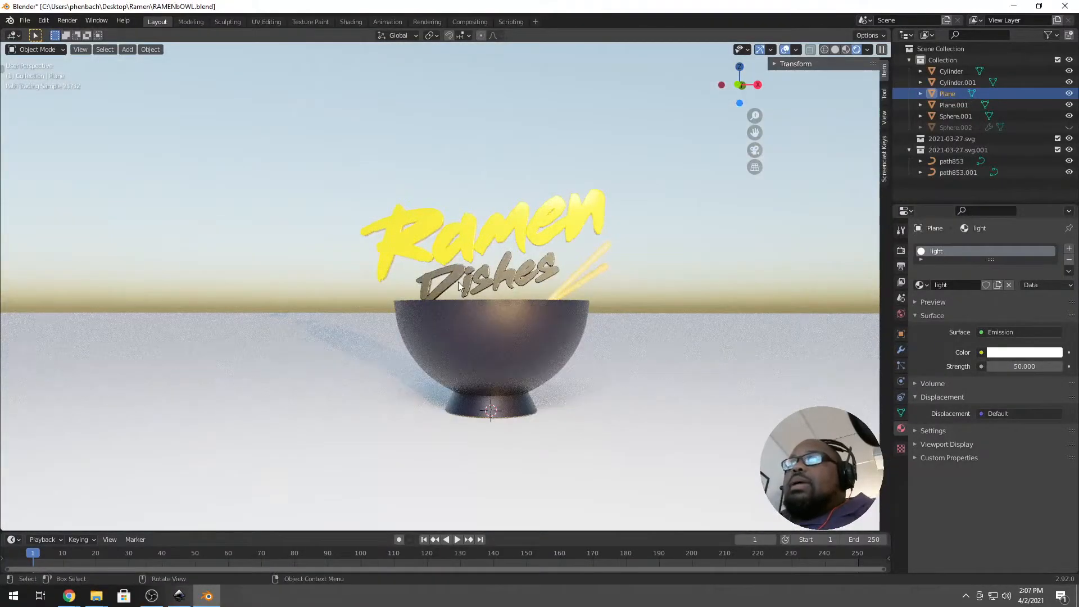
{"action": "scroll", "coordinate": [519, 252], "scroll_direction": "down", "scroll_amount": 1}
{"action": "middle_click_drag", "start_coordinate": [519, 251], "coordinate": [546, 259]}
{"action": "scroll", "coordinate": [531, 238], "scroll_direction": "down", "scroll_amount": 4}
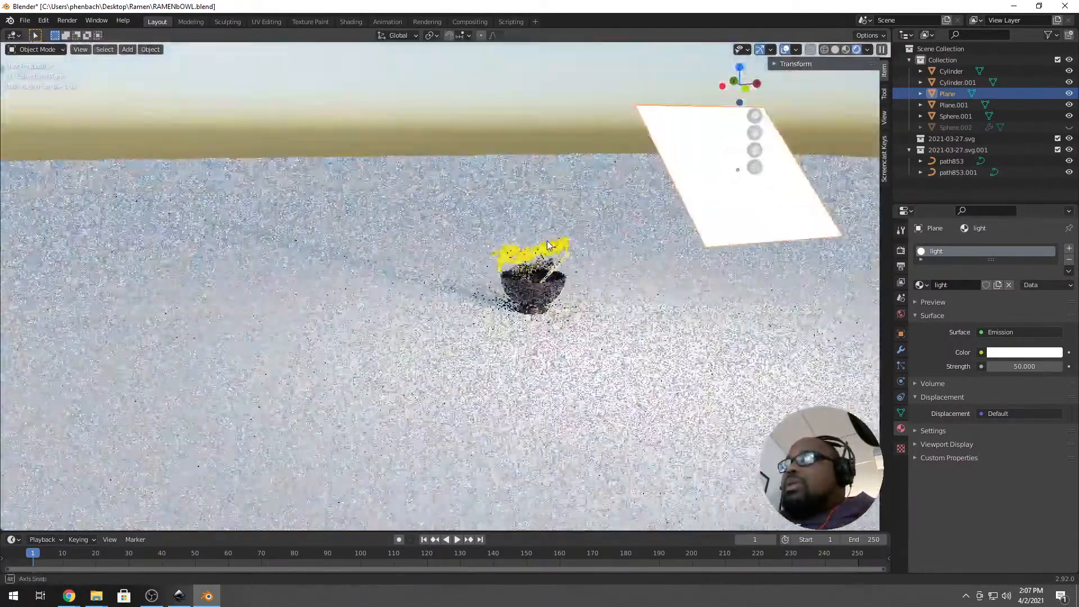
Tint the light plane's emission colour a pale cyan.
{"action": "left_click", "coordinate": [678, 165]}
{"action": "left_click", "coordinate": [727, 189]}
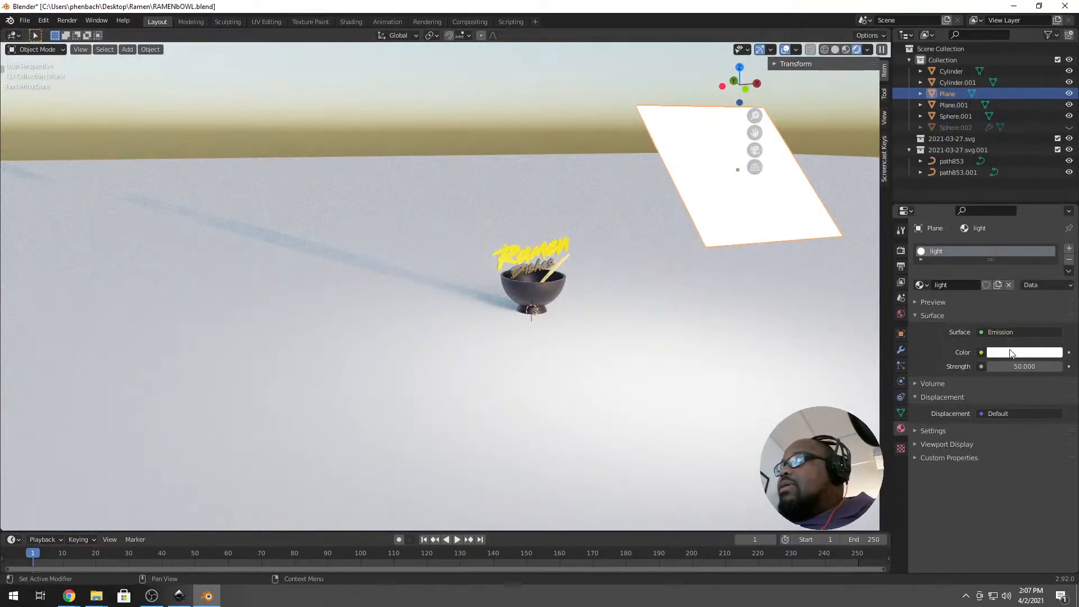
{"action": "left_click", "coordinate": [1000, 353]}
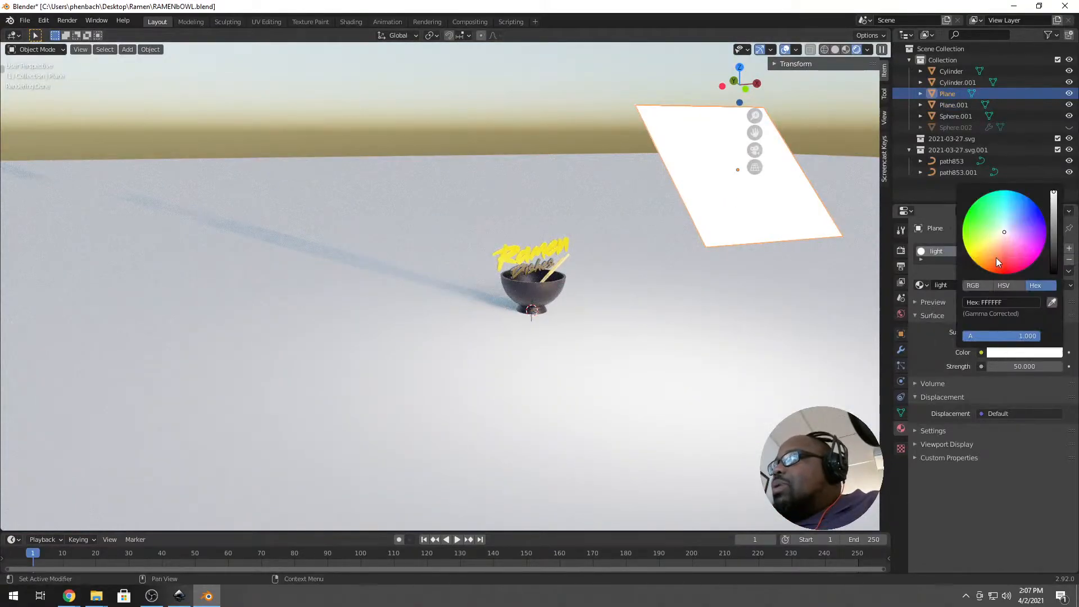
{"action": "left_click", "coordinate": [1005, 222]}
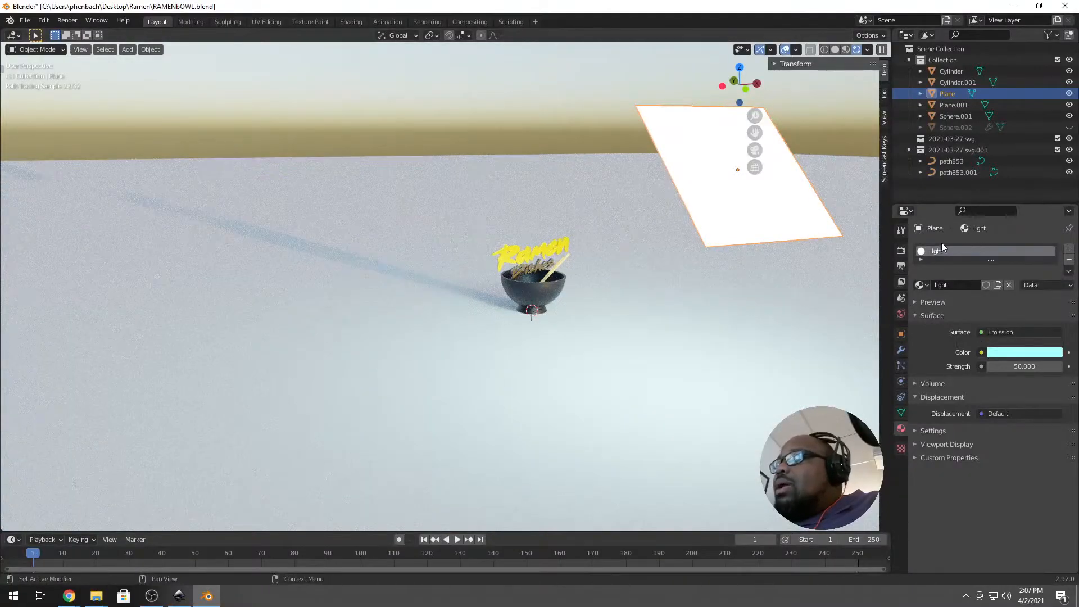
{"action": "scroll", "coordinate": [513, 283], "scroll_direction": "up", "scroll_amount": 5}
{"action": "mouse_move", "coordinate": [579, 271]}
{"action": "middle_mouse_down"}
{"action": "mouse_move", "coordinate": [546, 262]}
{"action": "mouse_move", "coordinate": [500, 281]}
{"action": "mouse_move", "coordinate": [516, 301]}
{"action": "middle_mouse_up"}
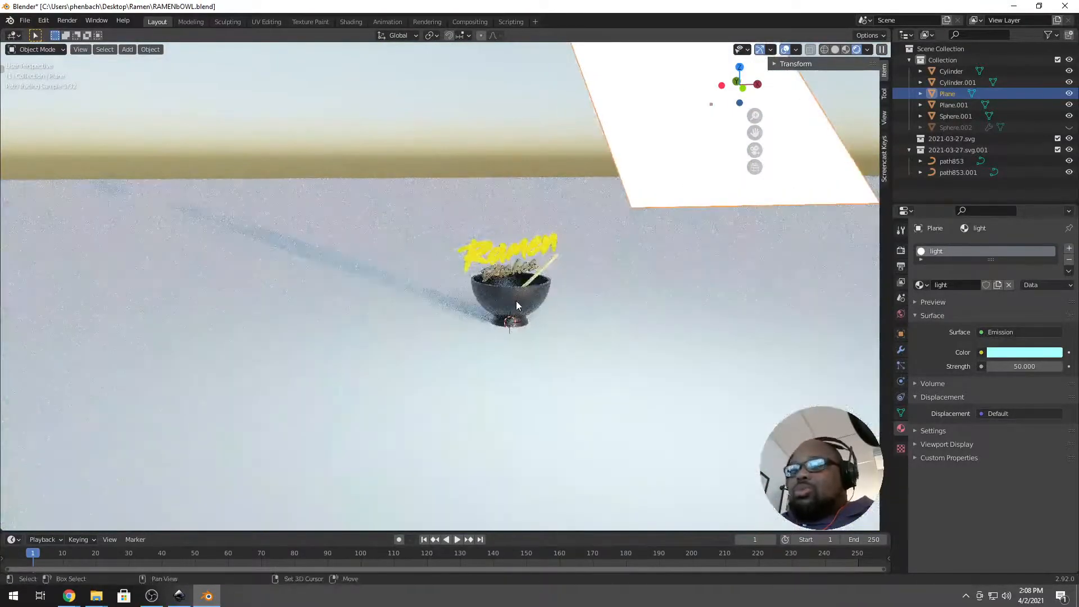
Add a camera, enable Lock Camera to View, and swing it down onto the bowl and logo.
{"action": "key", "text": "shift+a"}
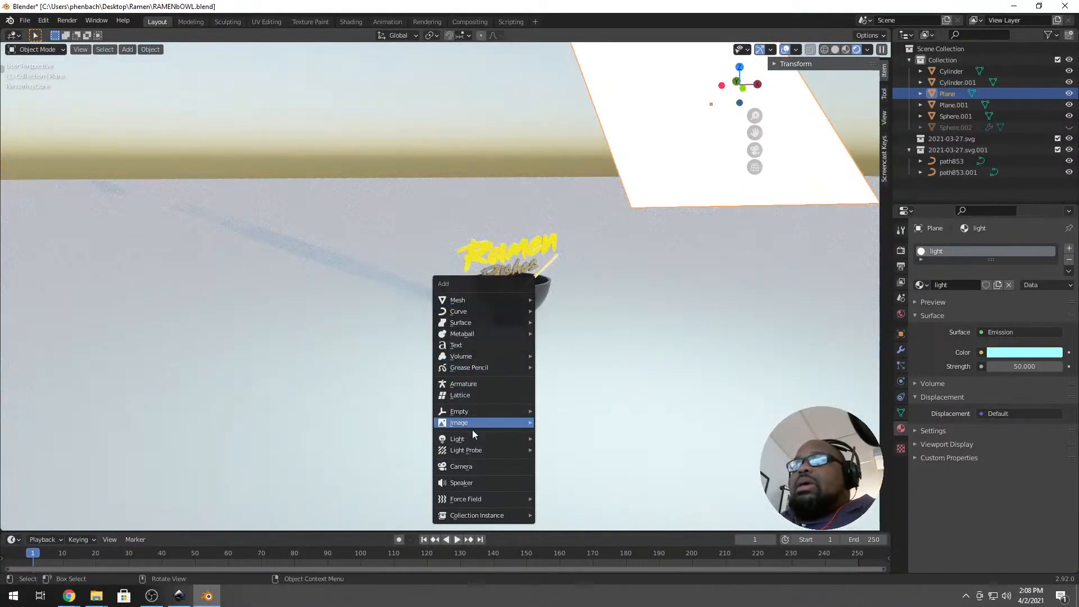
{"action": "left_click", "coordinate": [511, 466]}
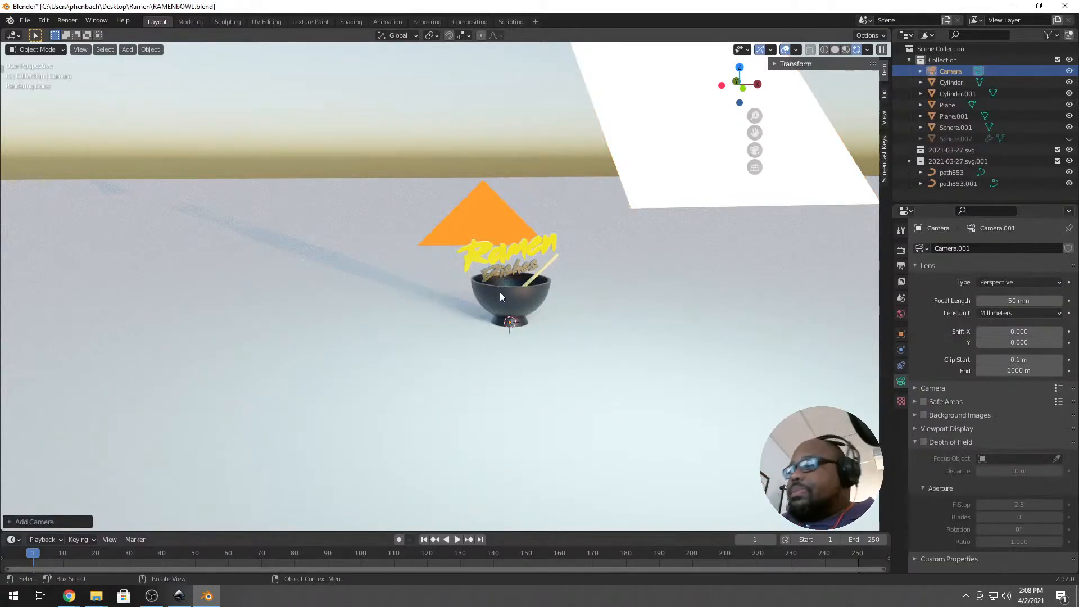
{"action": "key", "text": "KP_0"}
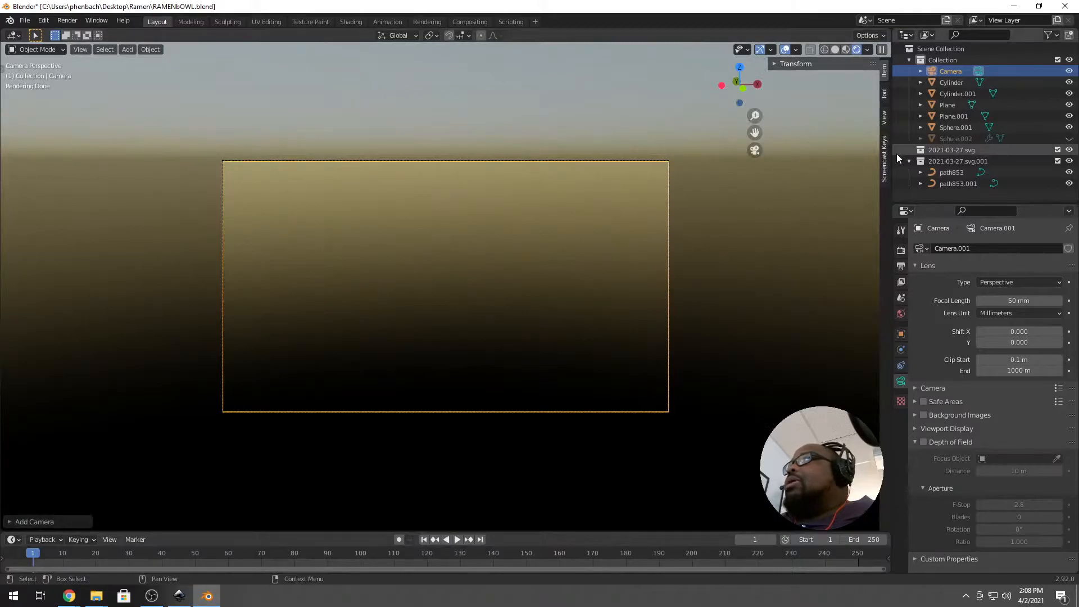
{"action": "left_click", "coordinate": [885, 118]}
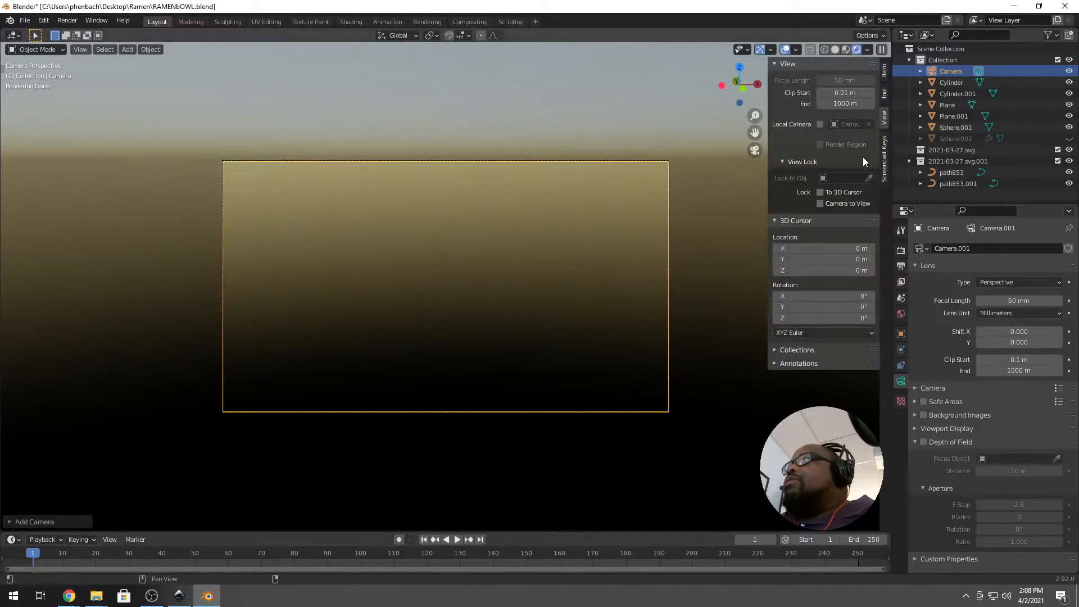
{"action": "left_click", "coordinate": [834, 203]}
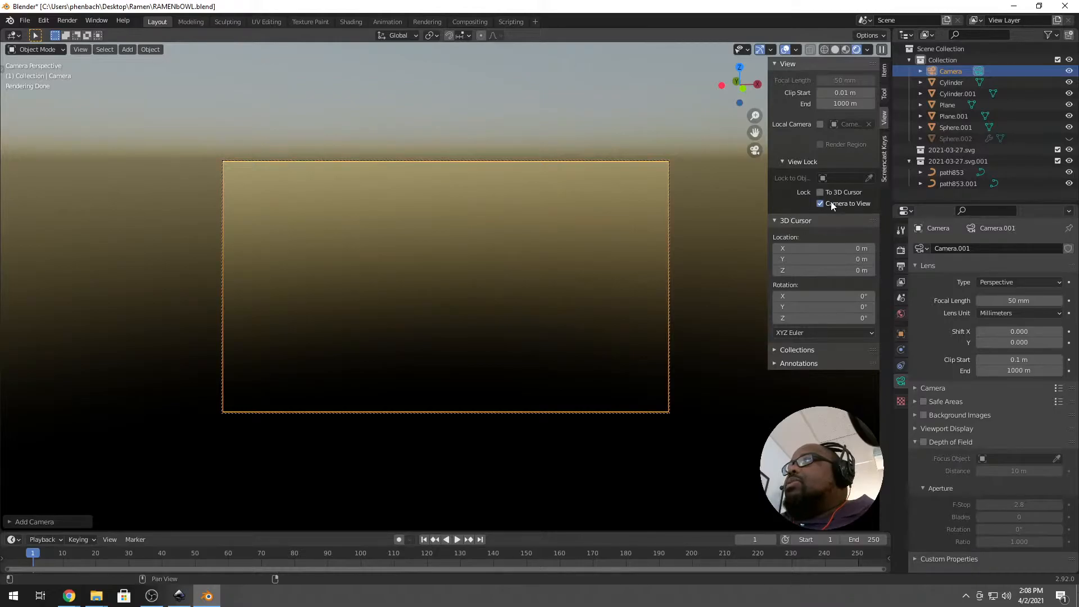
{"action": "mouse_move", "coordinate": [446, 235]}
{"action": "middle_mouse_down"}
{"action": "mouse_move", "coordinate": [453, 257]}
{"action": "mouse_move", "coordinate": [468, 198]}
{"action": "mouse_move", "coordinate": [475, 355]}
{"action": "mouse_move", "coordinate": [476, 333]}
{"action": "mouse_move", "coordinate": [496, 335]}
{"action": "mouse_move", "coordinate": [479, 316]}
{"action": "mouse_move", "coordinate": [491, 323]}
{"action": "mouse_move", "coordinate": [476, 320]}
{"action": "mouse_move", "coordinate": [510, 303]}
{"action": "mouse_move", "coordinate": [465, 302]}
{"action": "mouse_move", "coordinate": [449, 295]}
{"action": "mouse_move", "coordinate": [454, 277]}
{"action": "middle_mouse_up"}
{"action": "scroll", "coordinate": [480, 316], "scroll_direction": "down", "scroll_amount": 3}
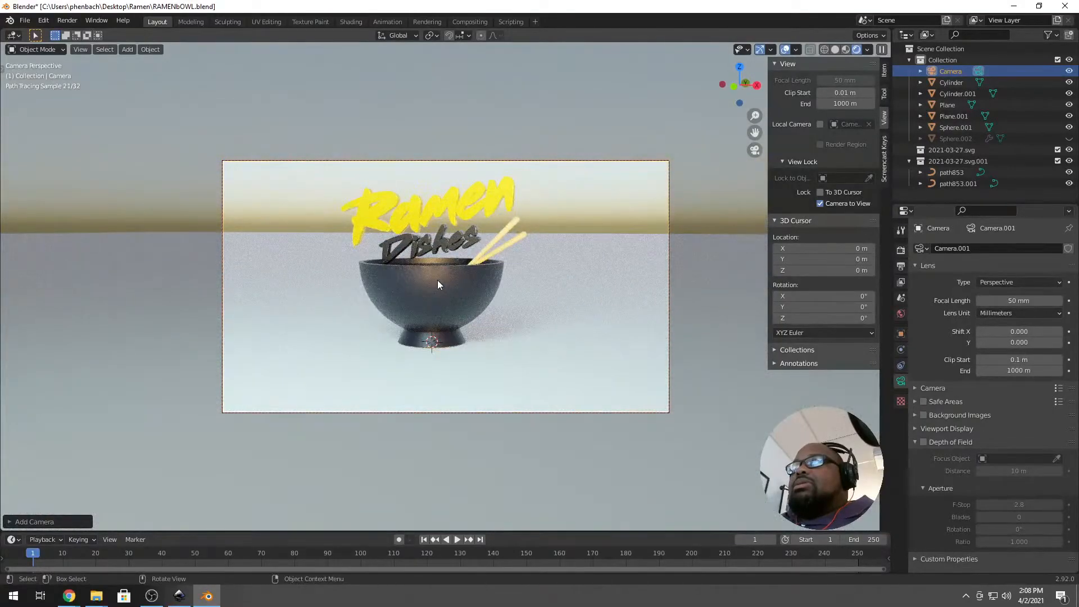
Set the Ramen curve's geometry extrusion to 0.001 m.
{"action": "left_click", "coordinate": [448, 210]}
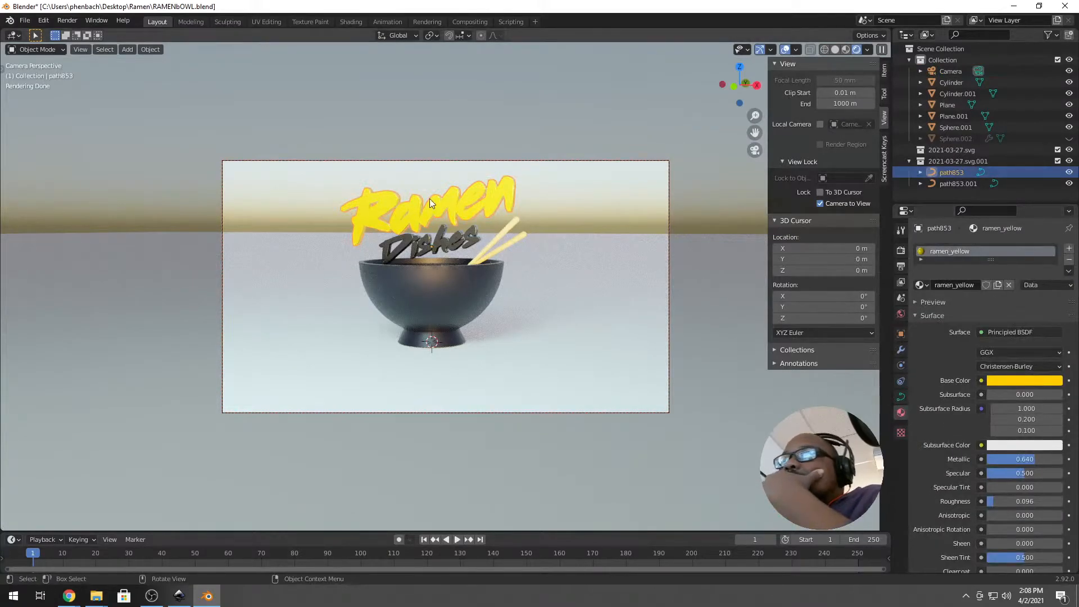
{"action": "scroll", "coordinate": [416, 216], "scroll_direction": "up", "scroll_amount": 2}
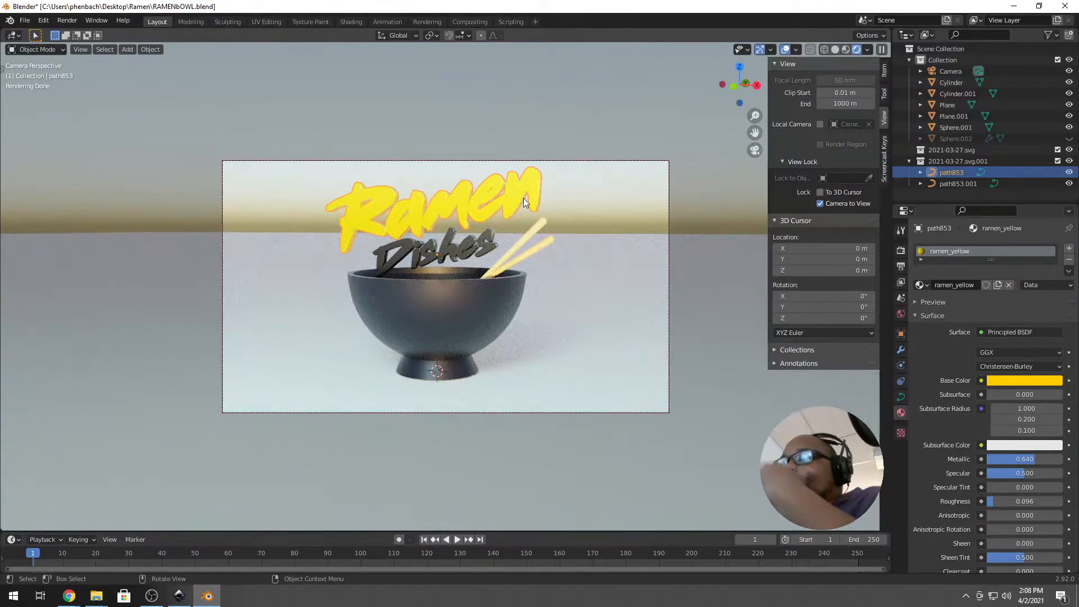
{"action": "key", "text": "Tab"}
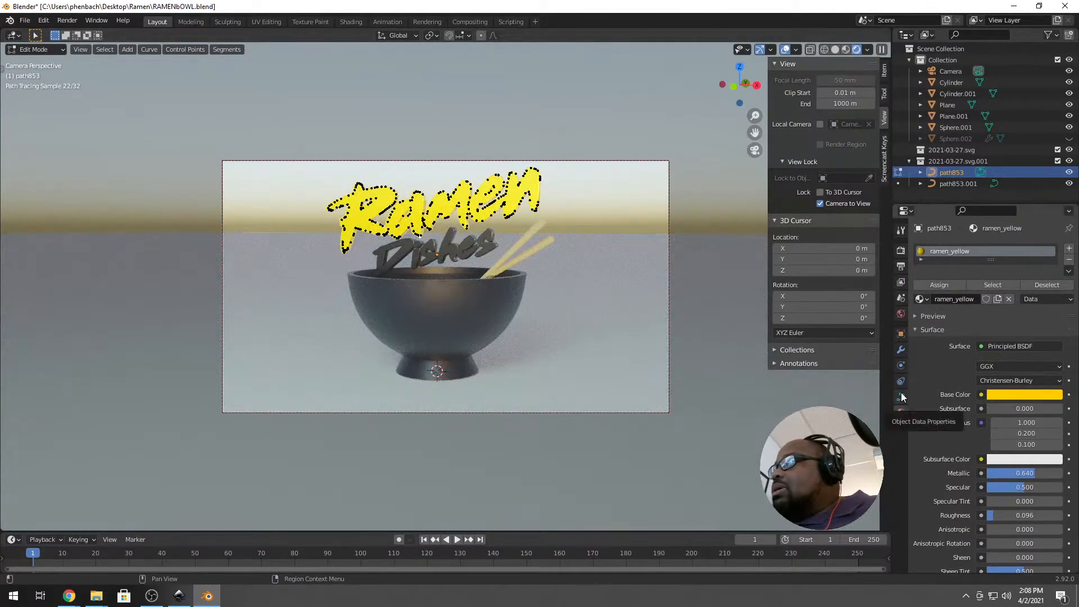
{"action": "left_click", "coordinate": [901, 398]}
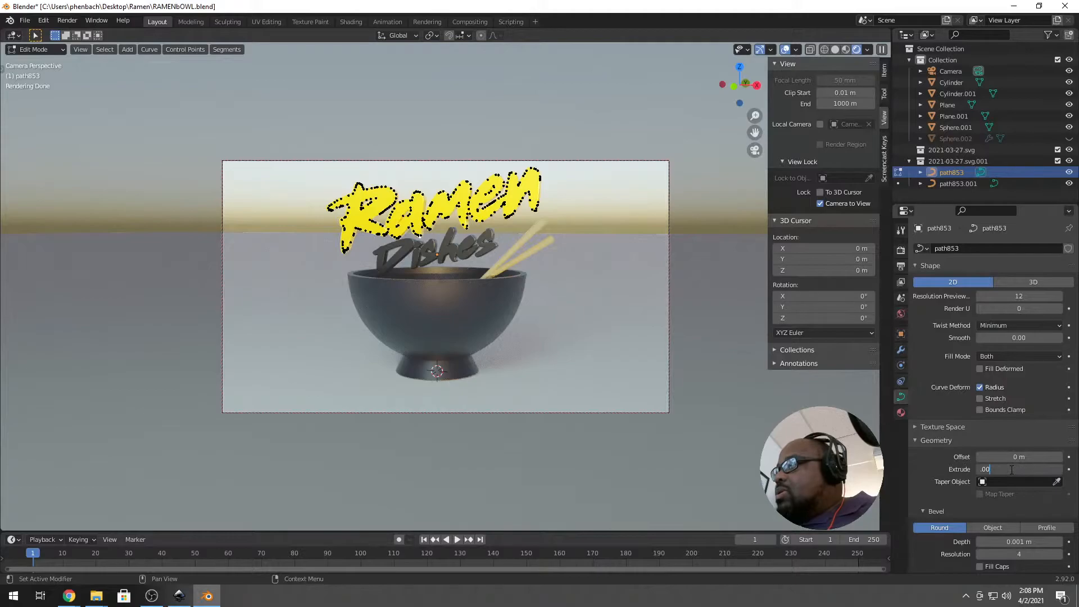
{"action": "key", "text": "Return"}
{"action": "key", "text": "Tab"}
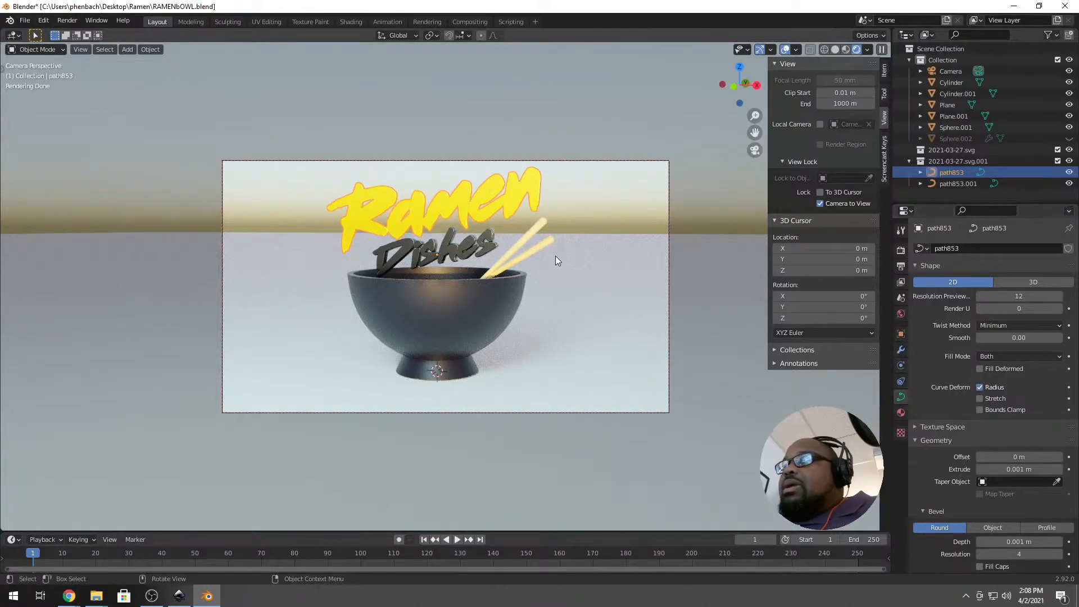
Reframe the camera lower and closer so the horizon sits just behind the bowl rim.
{"action": "key", "text": "KP_3"}
{"action": "scroll", "coordinate": [396, 134], "scroll_direction": "up", "scroll_amount": 5}
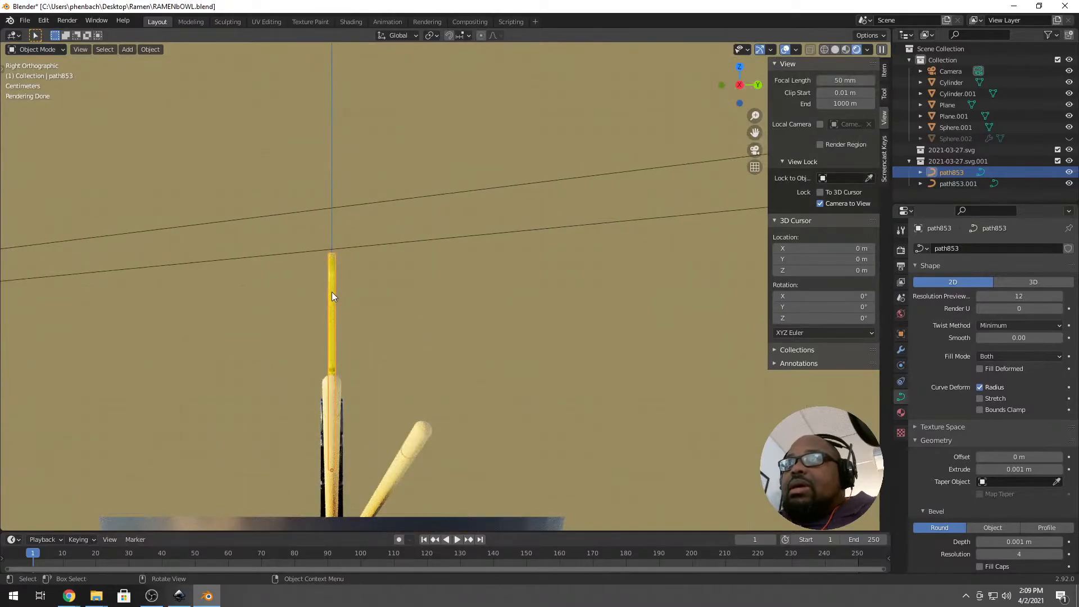
{"action": "mouse_move", "coordinate": [323, 311]}
{"action": "middle_mouse_down"}
{"action": "mouse_move", "coordinate": [372, 335]}
{"action": "mouse_move", "coordinate": [384, 361]}
{"action": "mouse_move", "coordinate": [448, 349]}
{"action": "middle_mouse_up"}
{"action": "scroll", "coordinate": [373, 337], "scroll_direction": "down", "scroll_amount": 5}
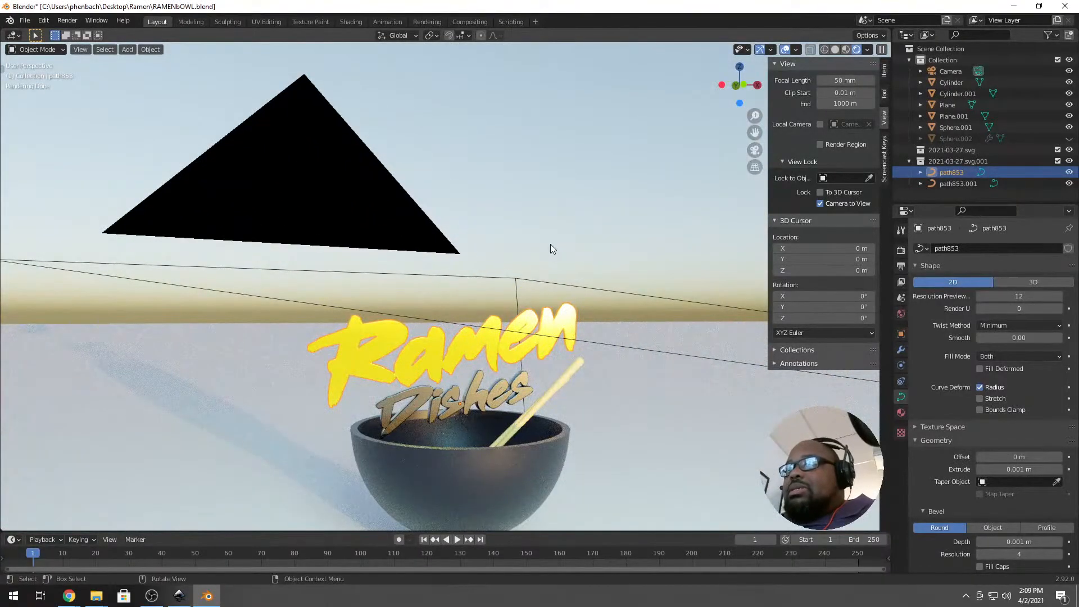
{"action": "key", "text": "KP_0"}
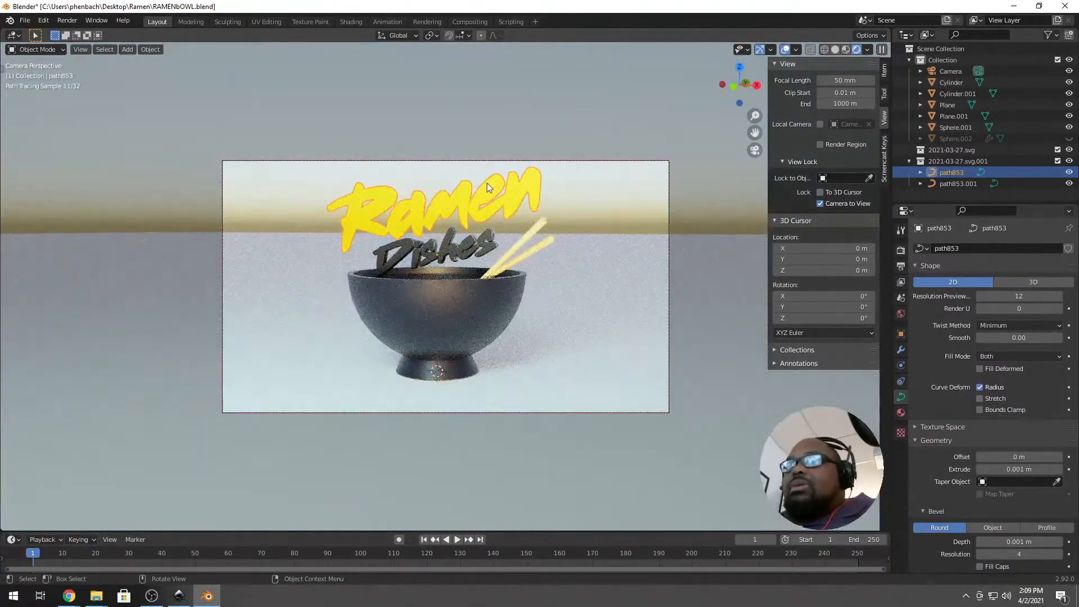
{"action": "middle_click_drag", "start_coordinate": [492, 279], "coordinate": [498, 291], "text": "shift"}
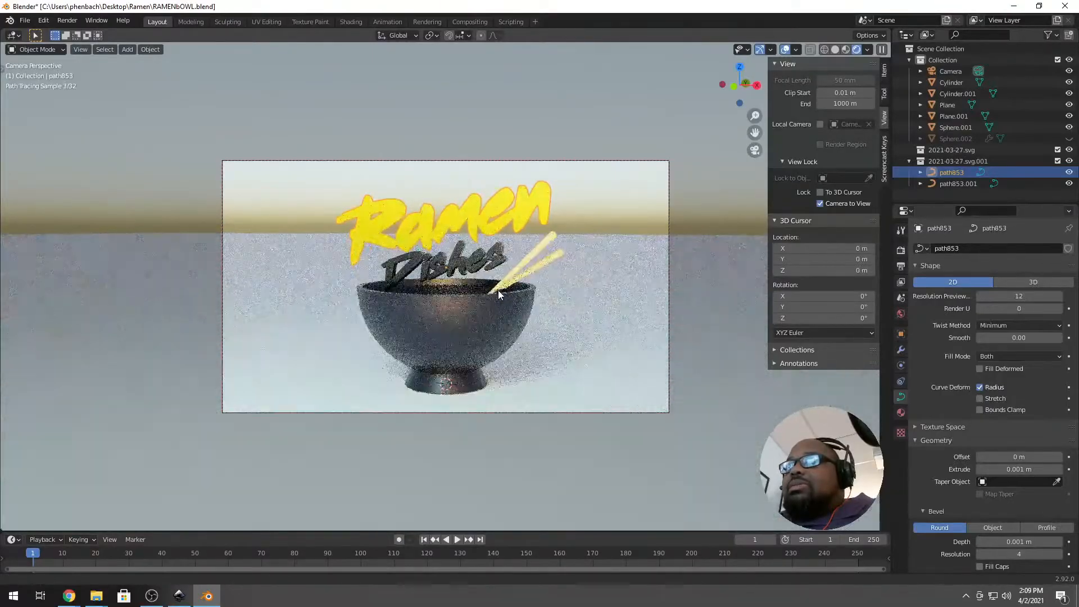
{"action": "middle_click_drag", "start_coordinate": [531, 349], "coordinate": [537, 360]}
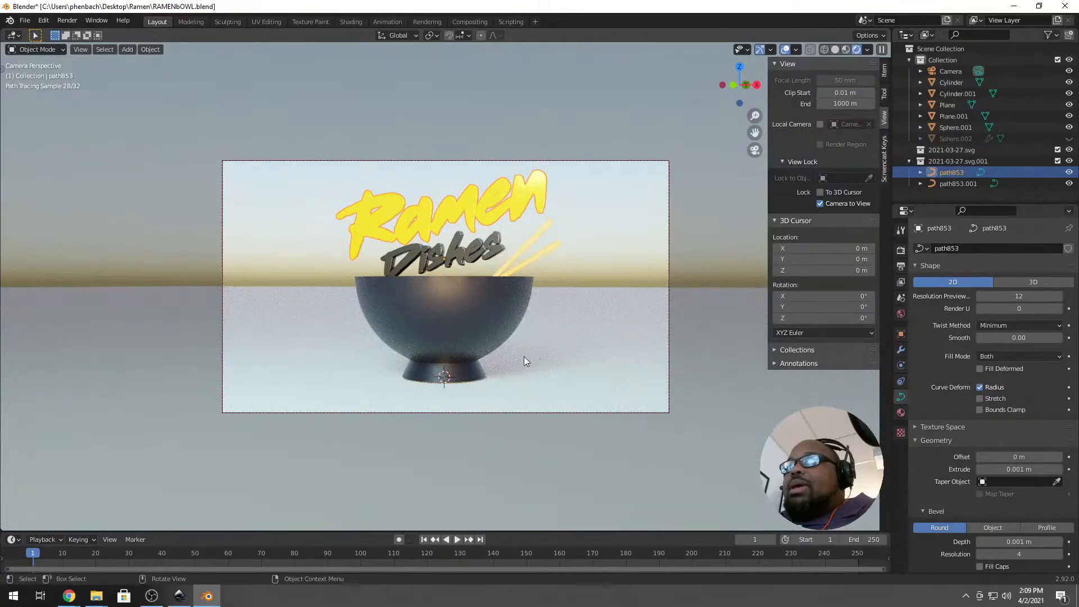
{"action": "middle_click_drag", "start_coordinate": [444, 301], "coordinate": [444, 300]}
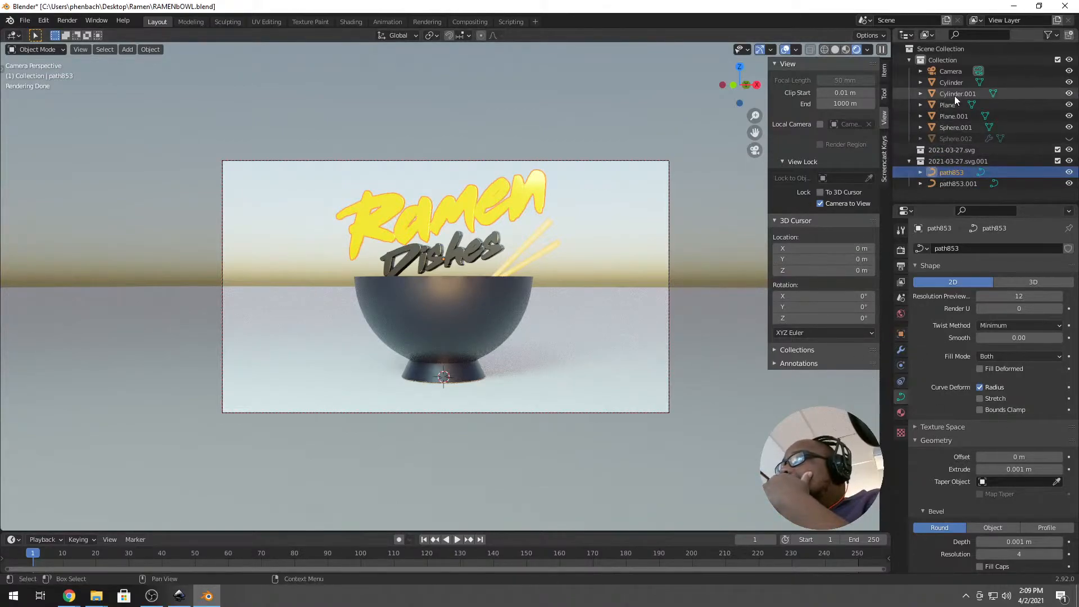
Enable the camera's depth of field with the Dishes text as focus object.
{"action": "left_click", "coordinate": [947, 72]}
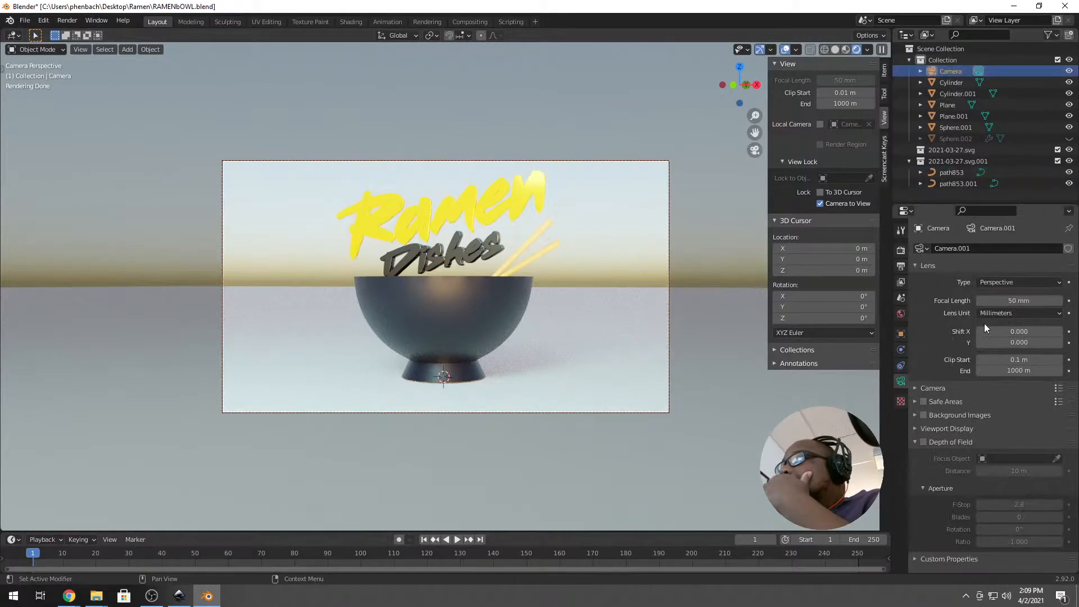
{"action": "left_click", "coordinate": [932, 442]}
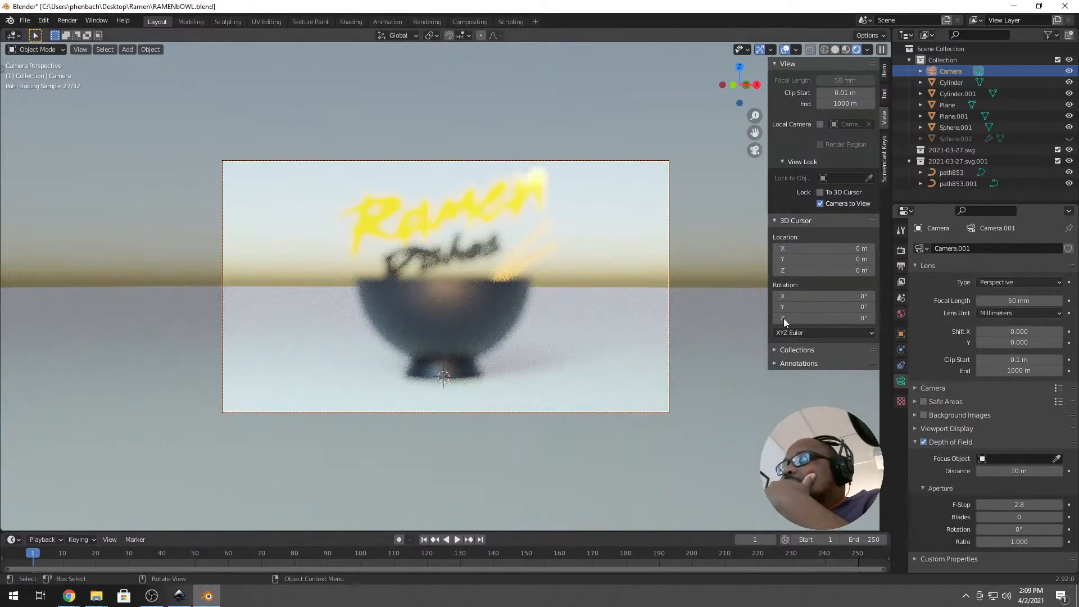
{"action": "left_click", "coordinate": [1057, 459]}
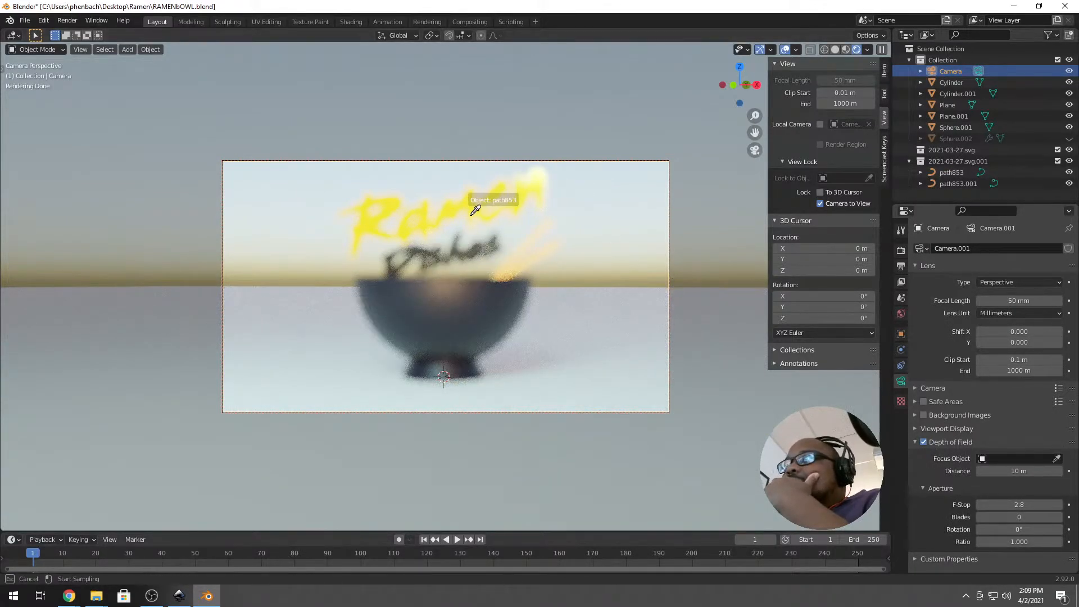
{"action": "left_click", "coordinate": [461, 239]}
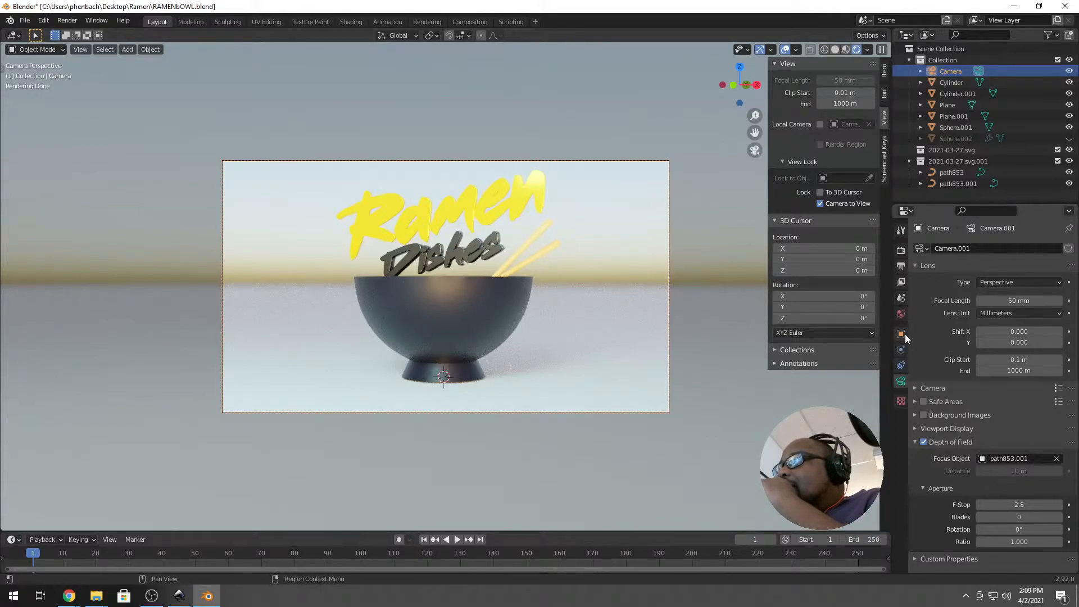
Make the render film background transparent and render the frame with F12.
{"action": "left_click", "coordinate": [901, 253]}
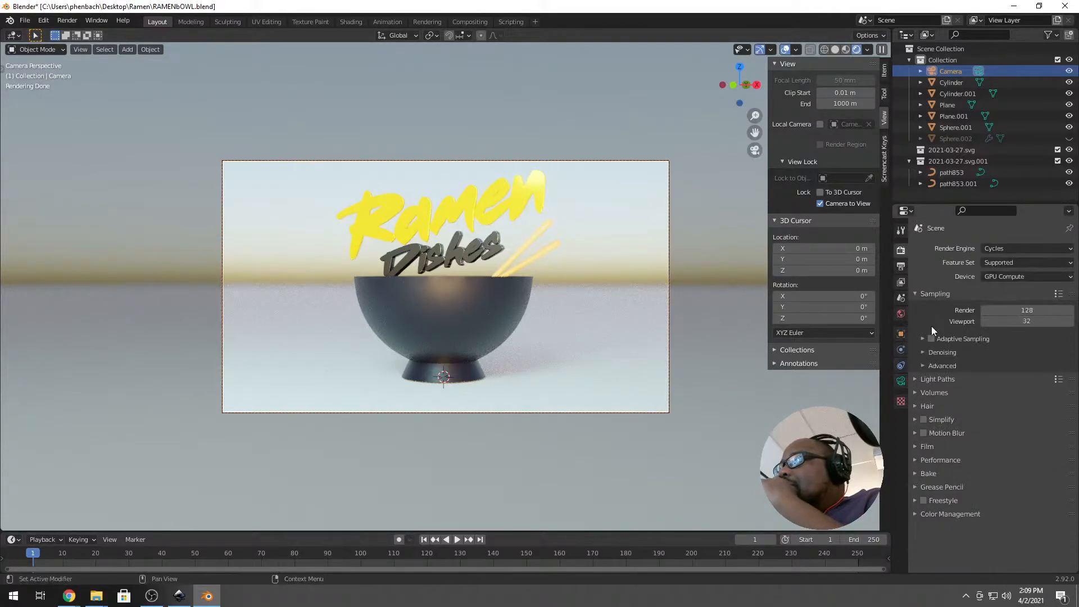
{"action": "left_click", "coordinate": [918, 446]}
{"action": "left_click", "coordinate": [939, 525]}
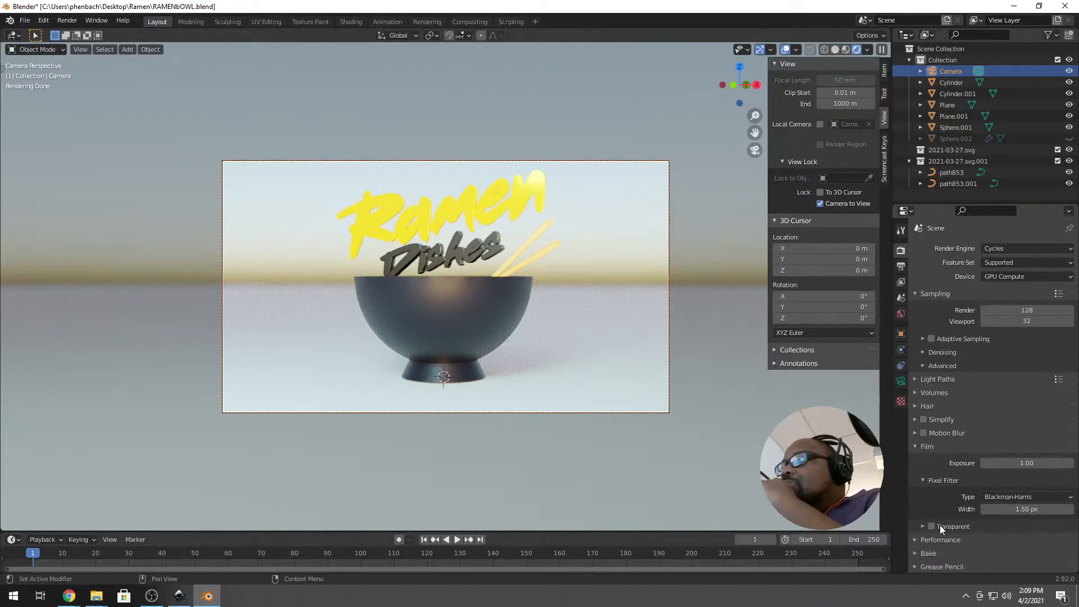
{"action": "left_click", "coordinate": [931, 526]}
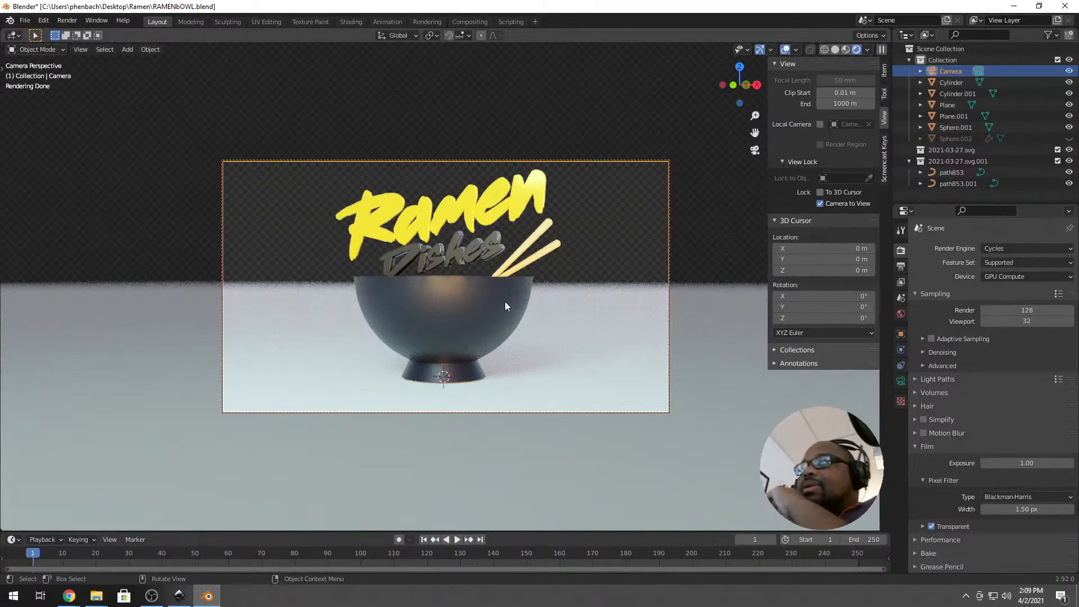
{"action": "key", "text": "F12"}
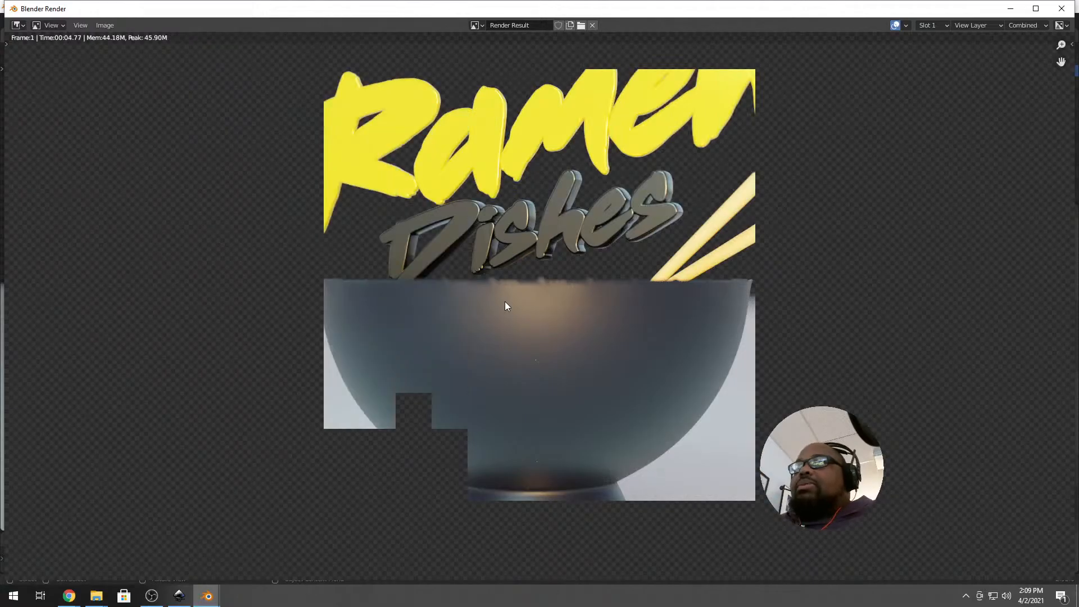
Close the render, select Sphere.002, and show the Selectable toggles in the outliner filter.
{"action": "left_click", "coordinate": [1064, 9]}
{"action": "left_click", "coordinate": [956, 140]}
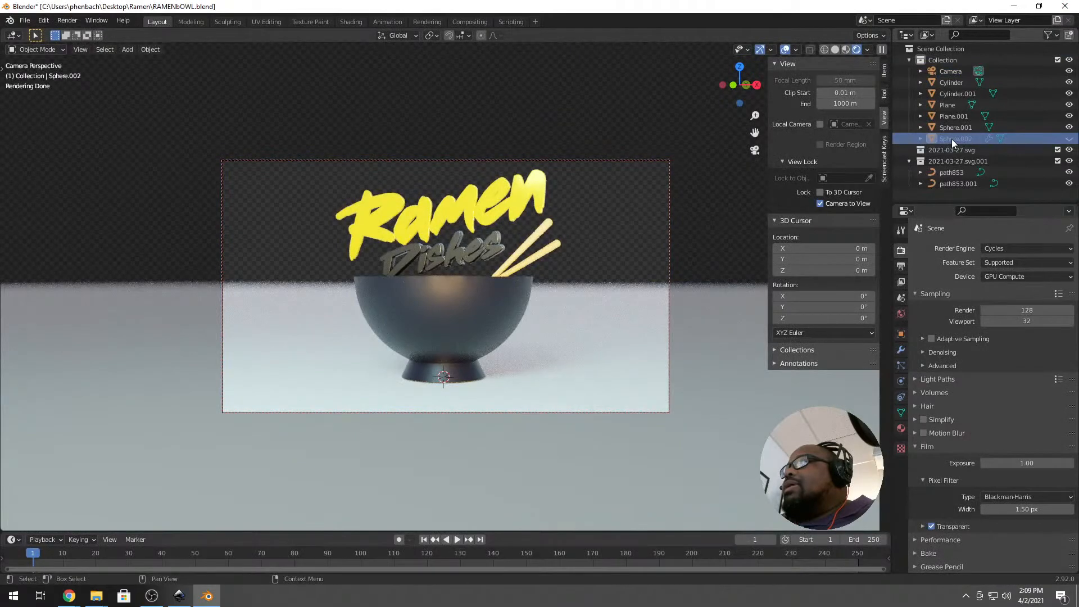
{"action": "left_click", "coordinate": [920, 138]}
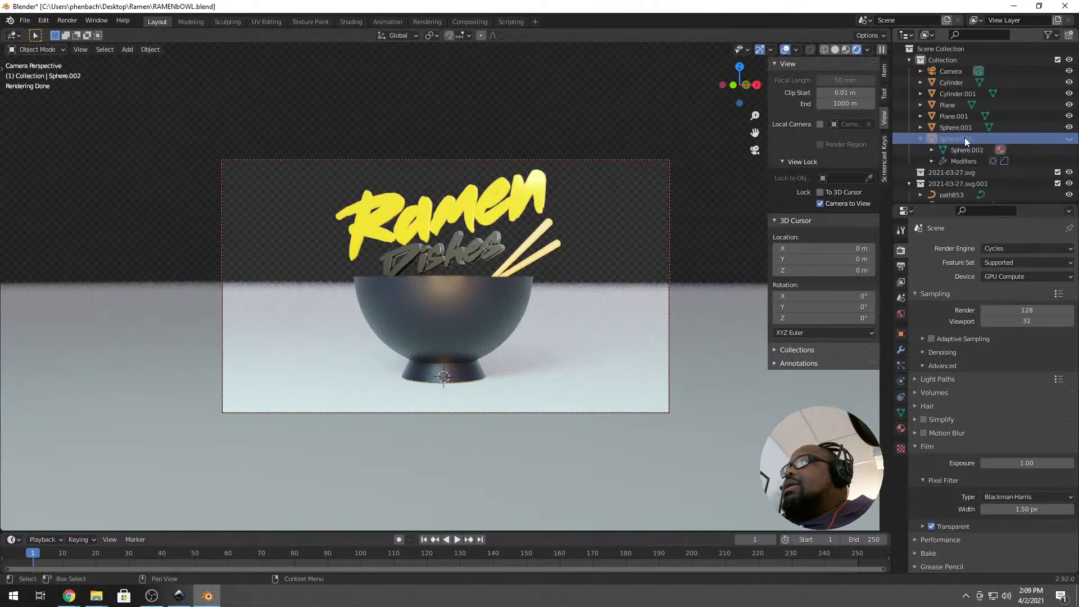
{"action": "left_click", "coordinate": [1058, 35]}
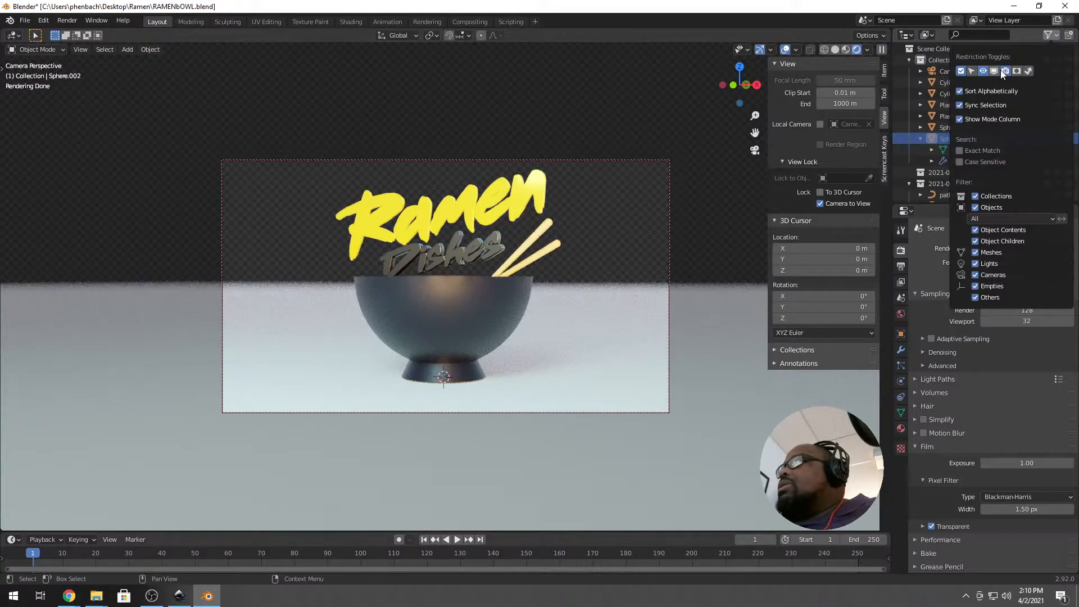
{"action": "left_click", "coordinate": [971, 70]}
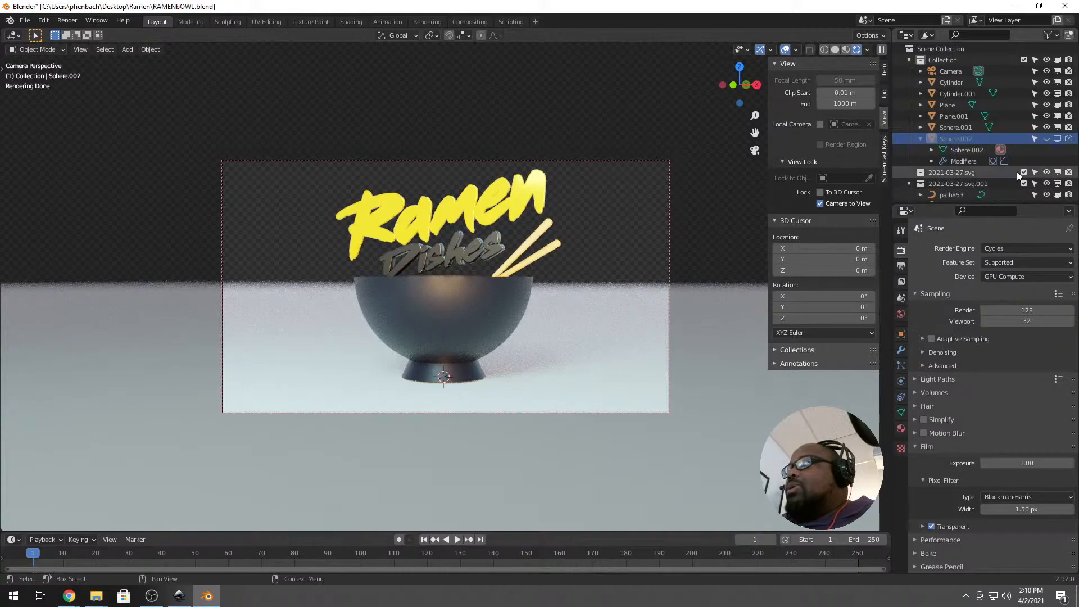
Render the frame again, producing the depth-of-field image in 00:13.86.
{"action": "key", "text": "F12"}
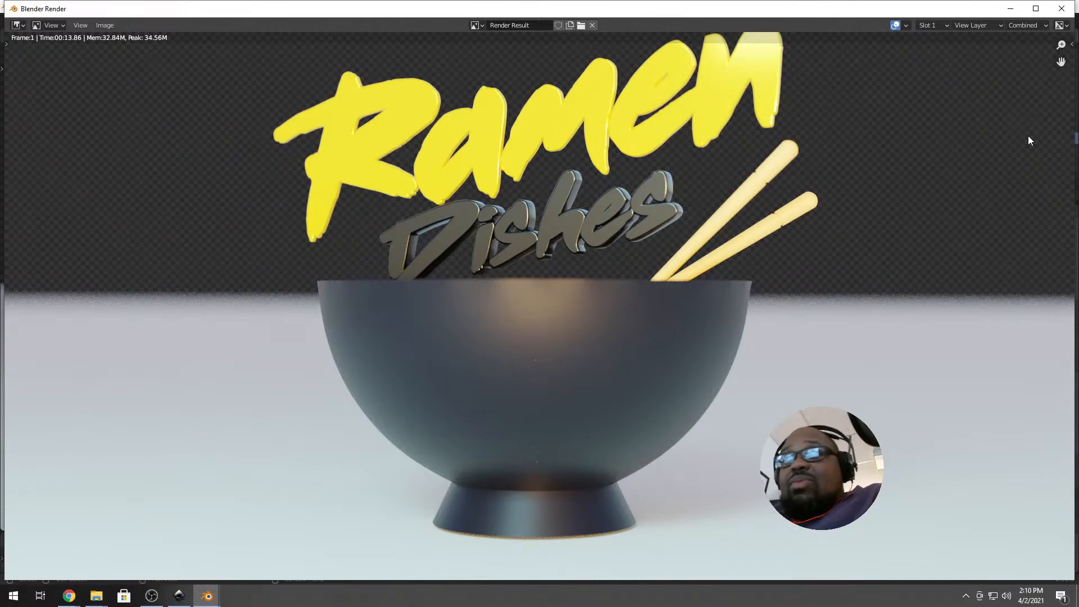
{"action": "scroll", "coordinate": [621, 181], "scroll_direction": "down", "scroll_amount": 2}
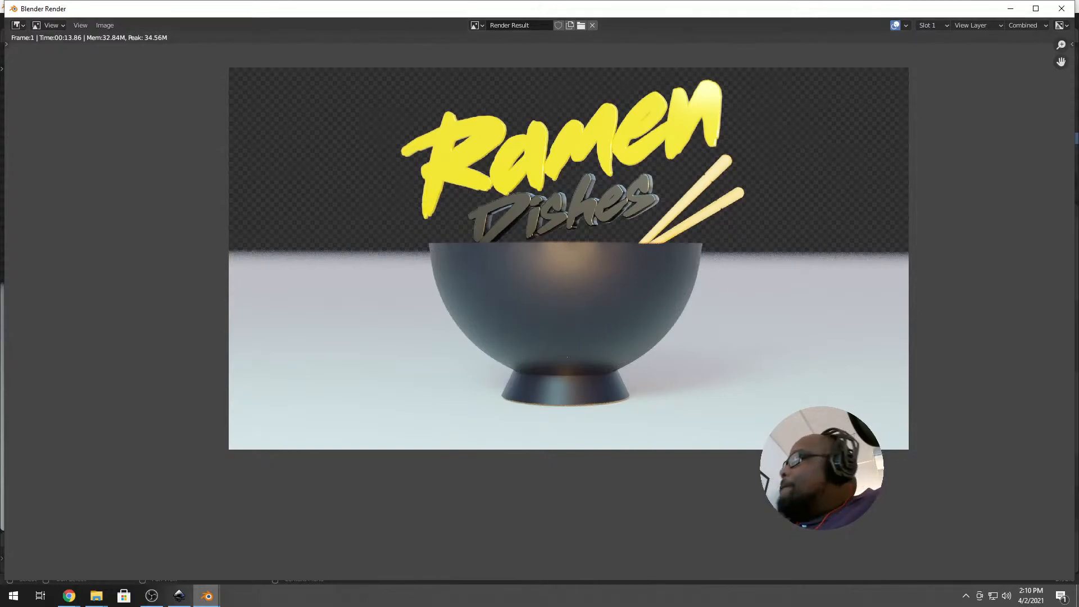
{"action": "key", "text": "alt+Tab"}
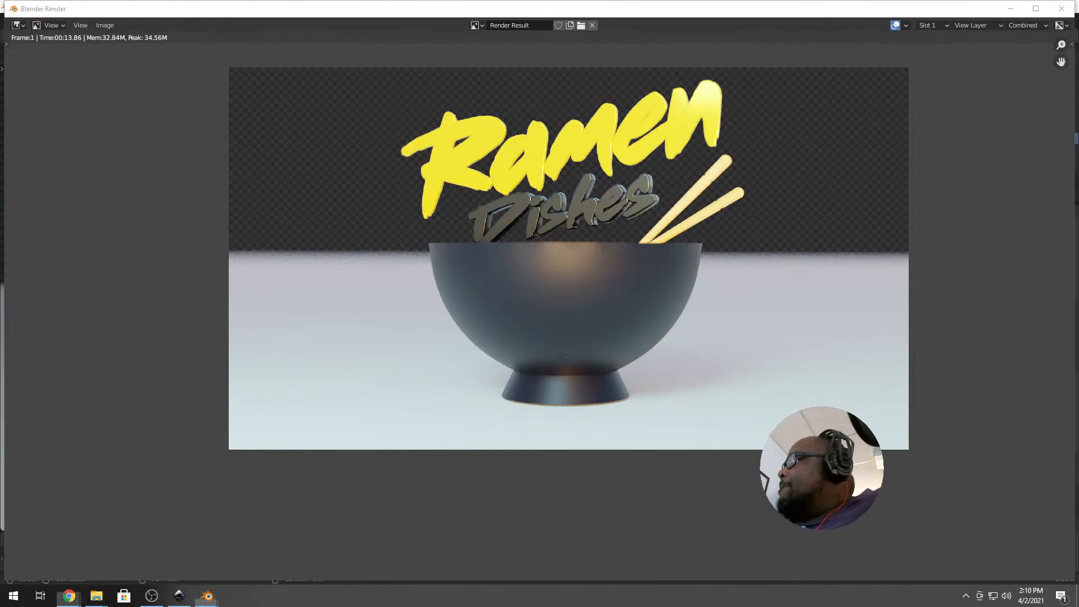